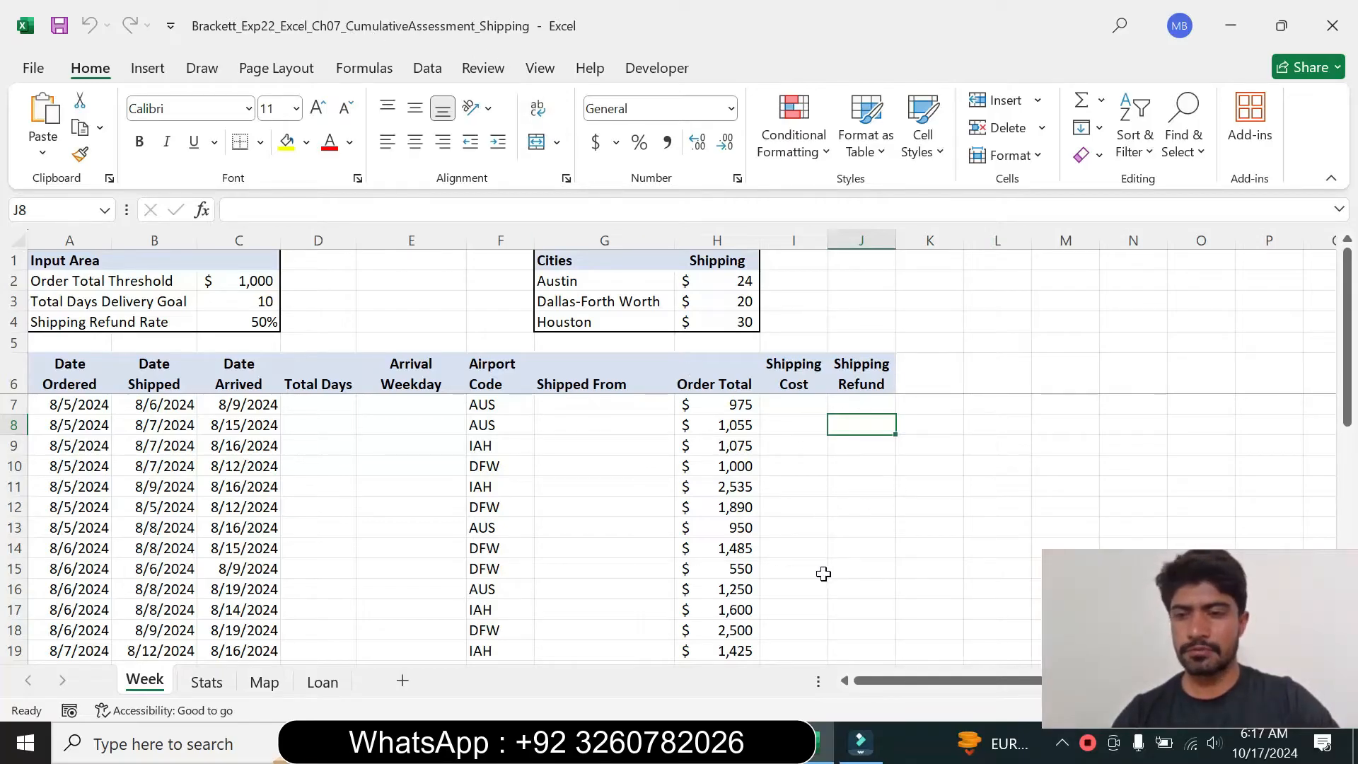
Step: Switch to the Word instructions document and review the project description and the table of steps to perform
left_click(767, 742)
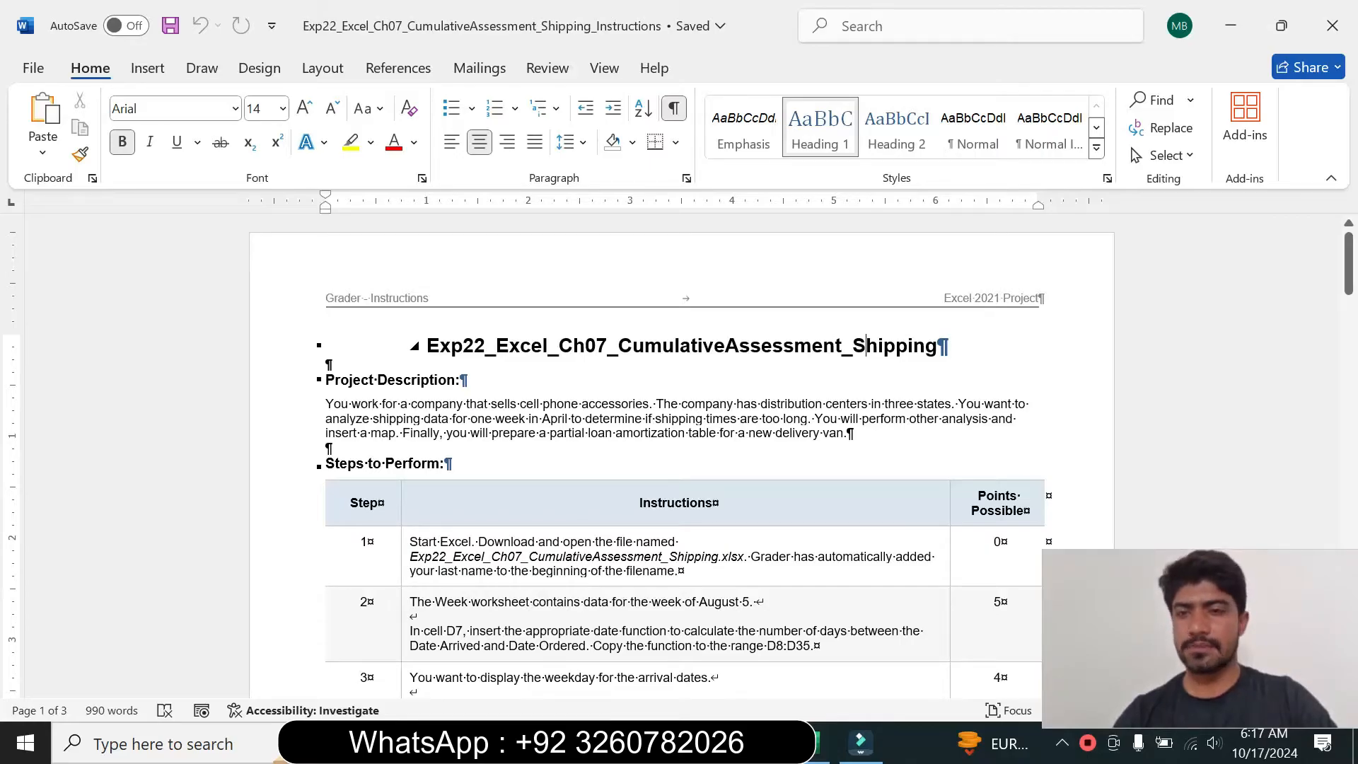
left_click(849, 419)
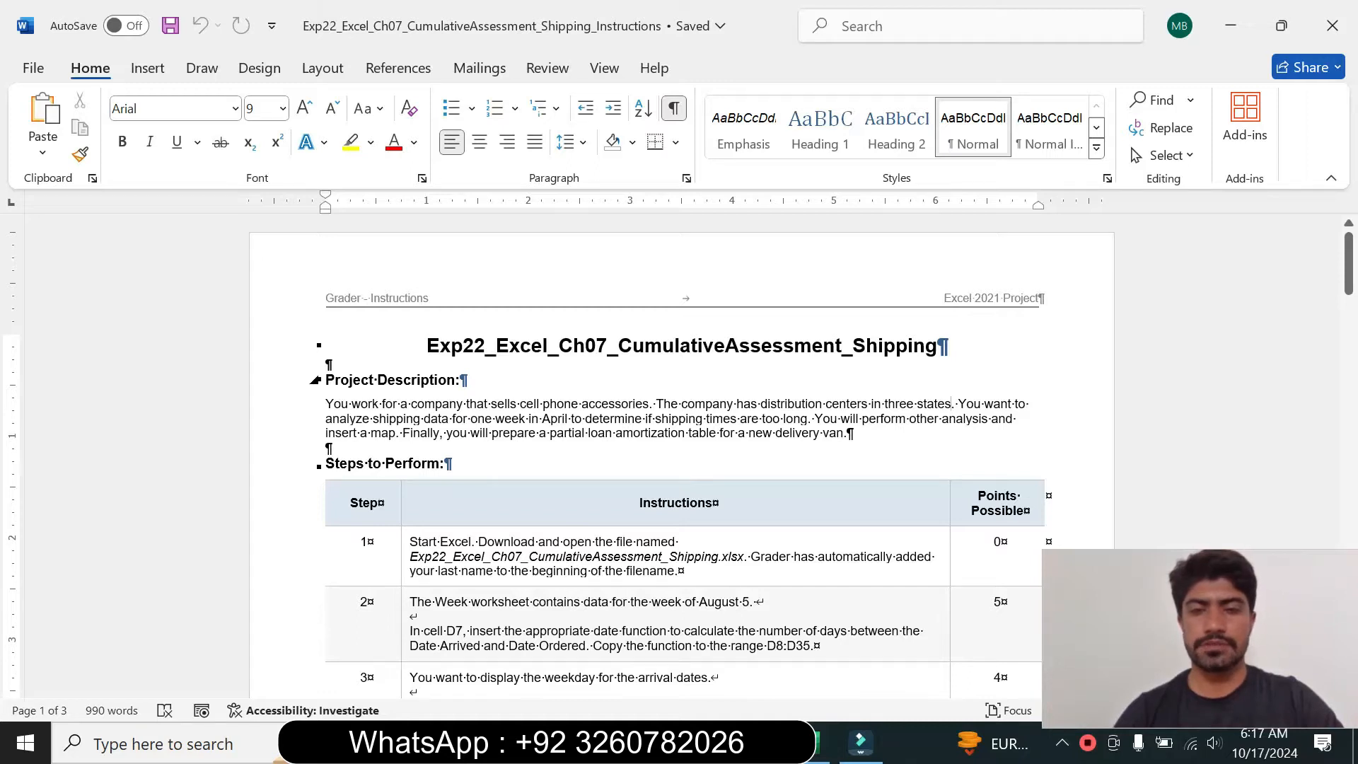
left_click_drag(1352, 286, 1354, 322)
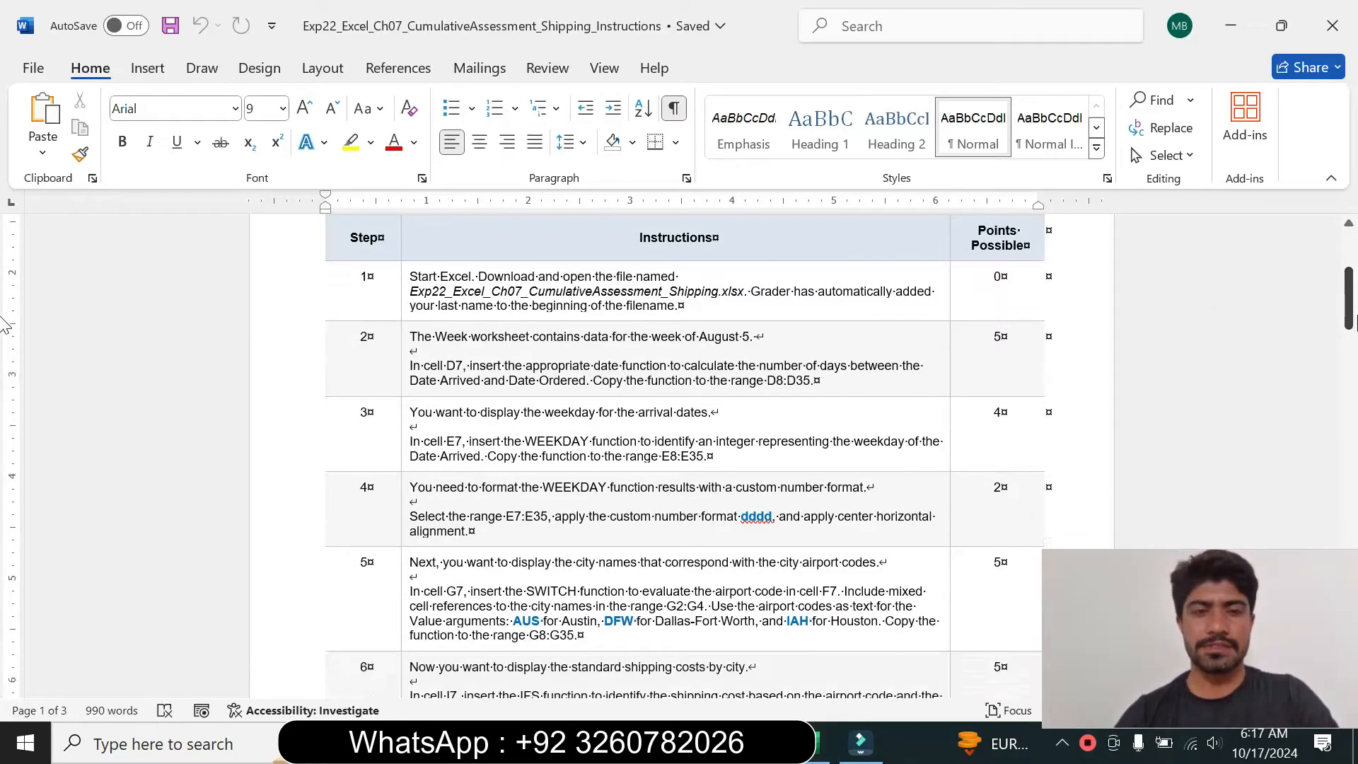
Step: Highlight the step 1 instruction text in yellow
left_click(402, 312)
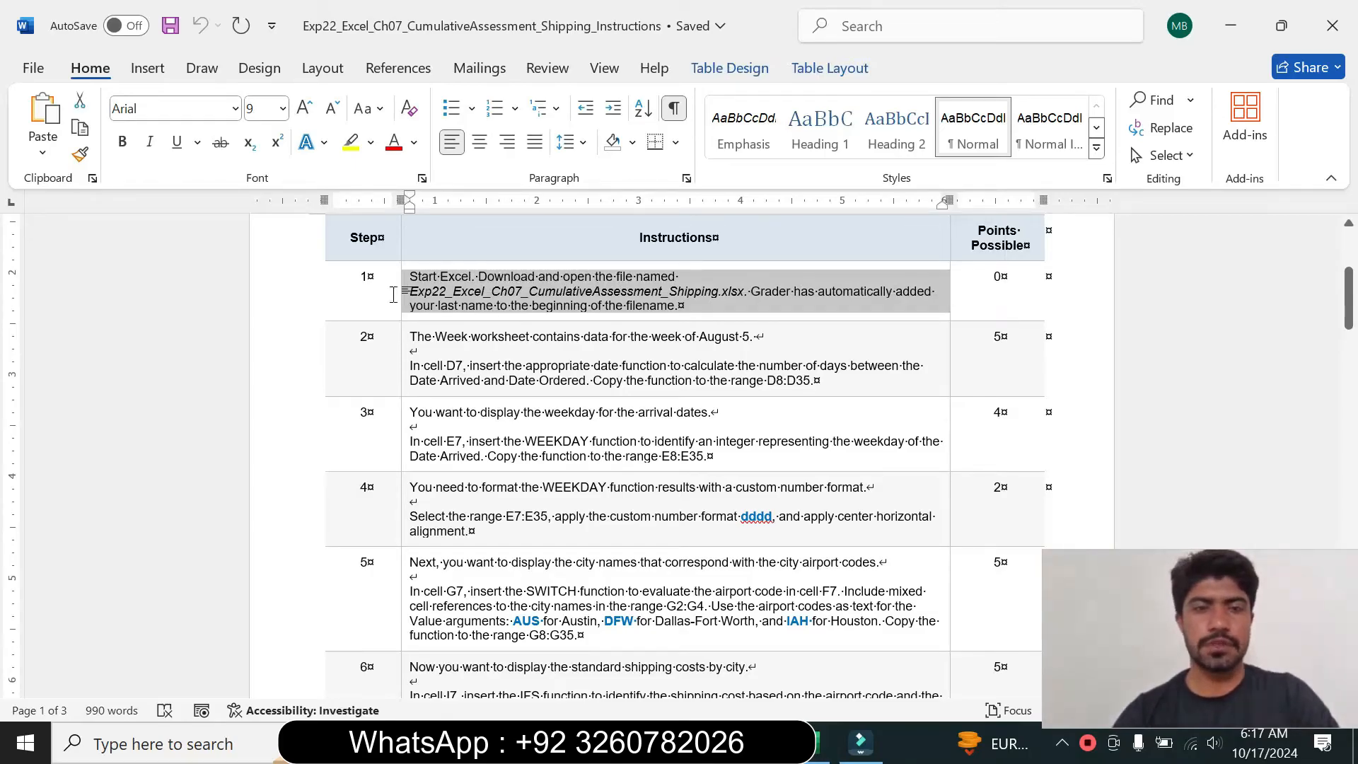
left_click(352, 145)
left_click_drag(409, 276, 680, 305)
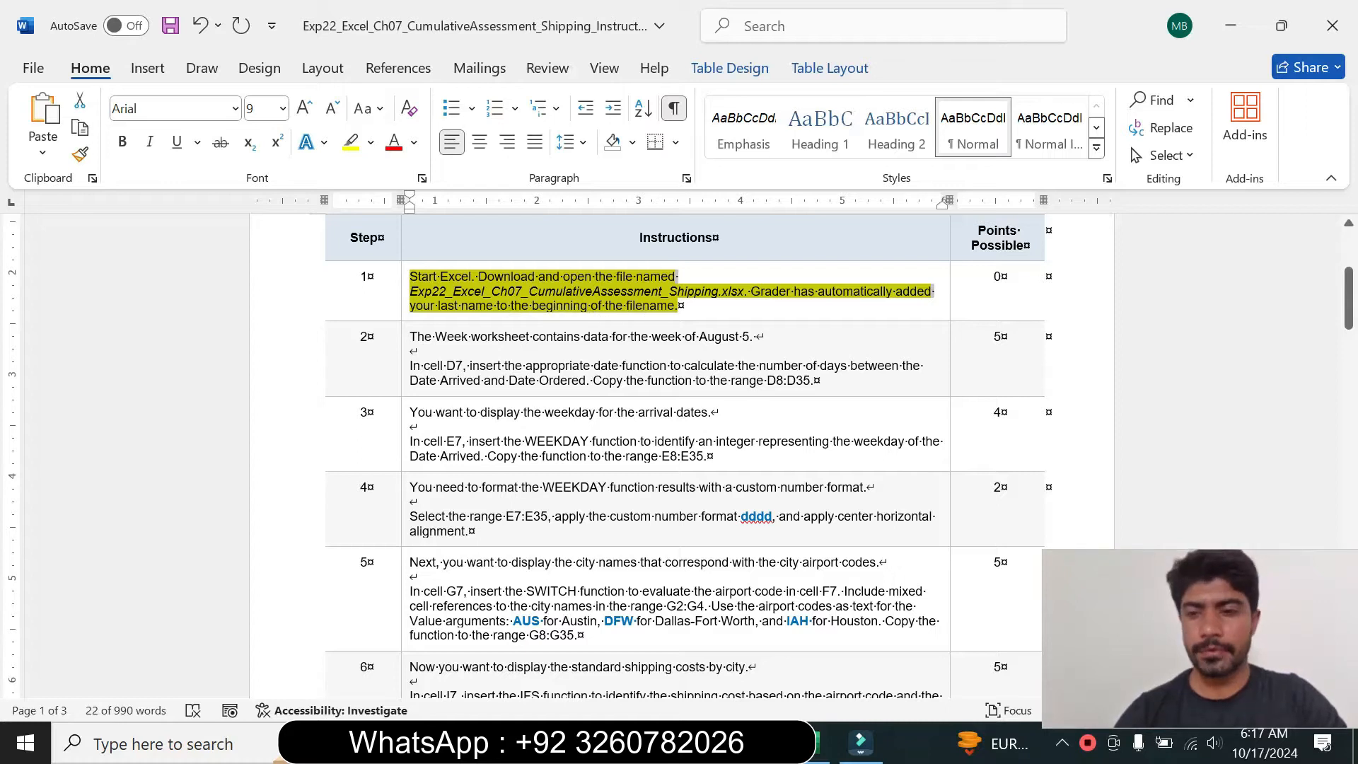
Step: Glance at the Excel workbook, return to the Word instructions and remove the highlight from the step 1 text
left_click(817, 744)
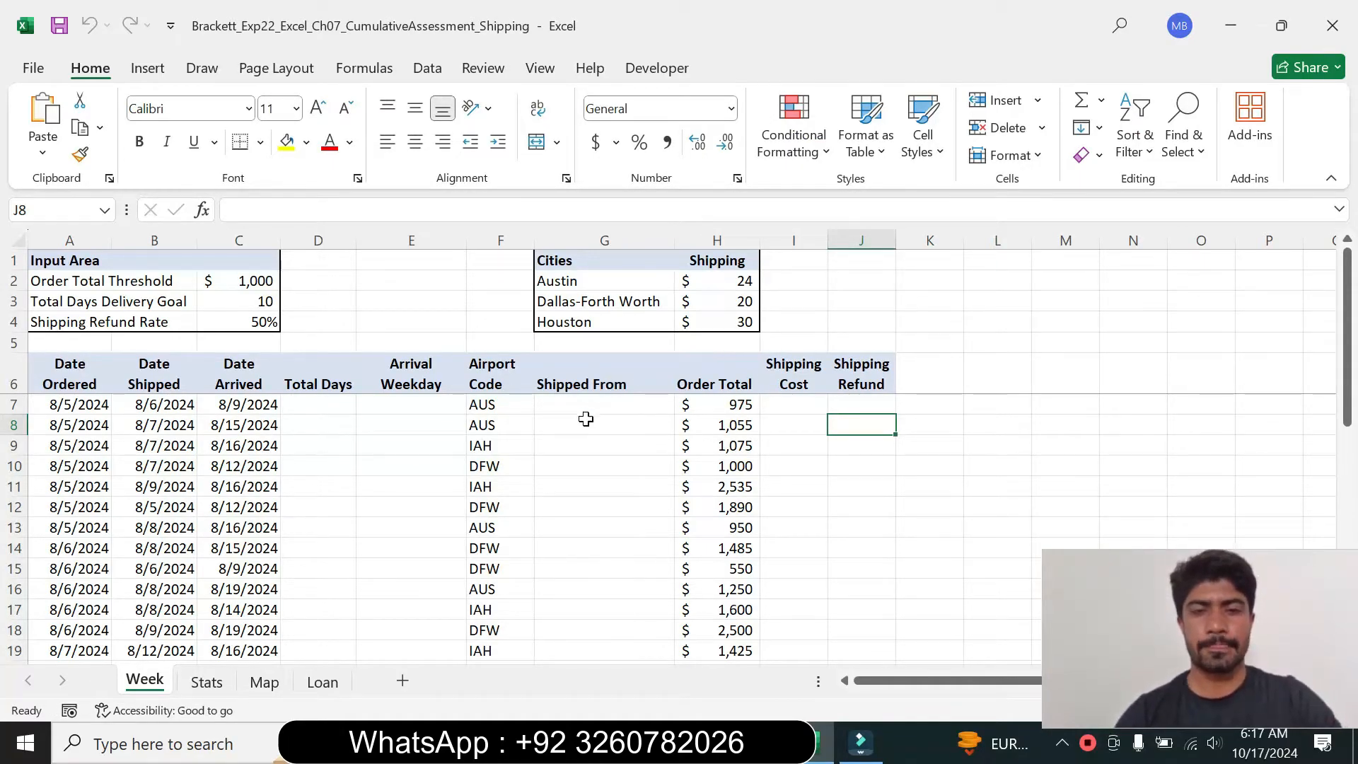
left_click(772, 743)
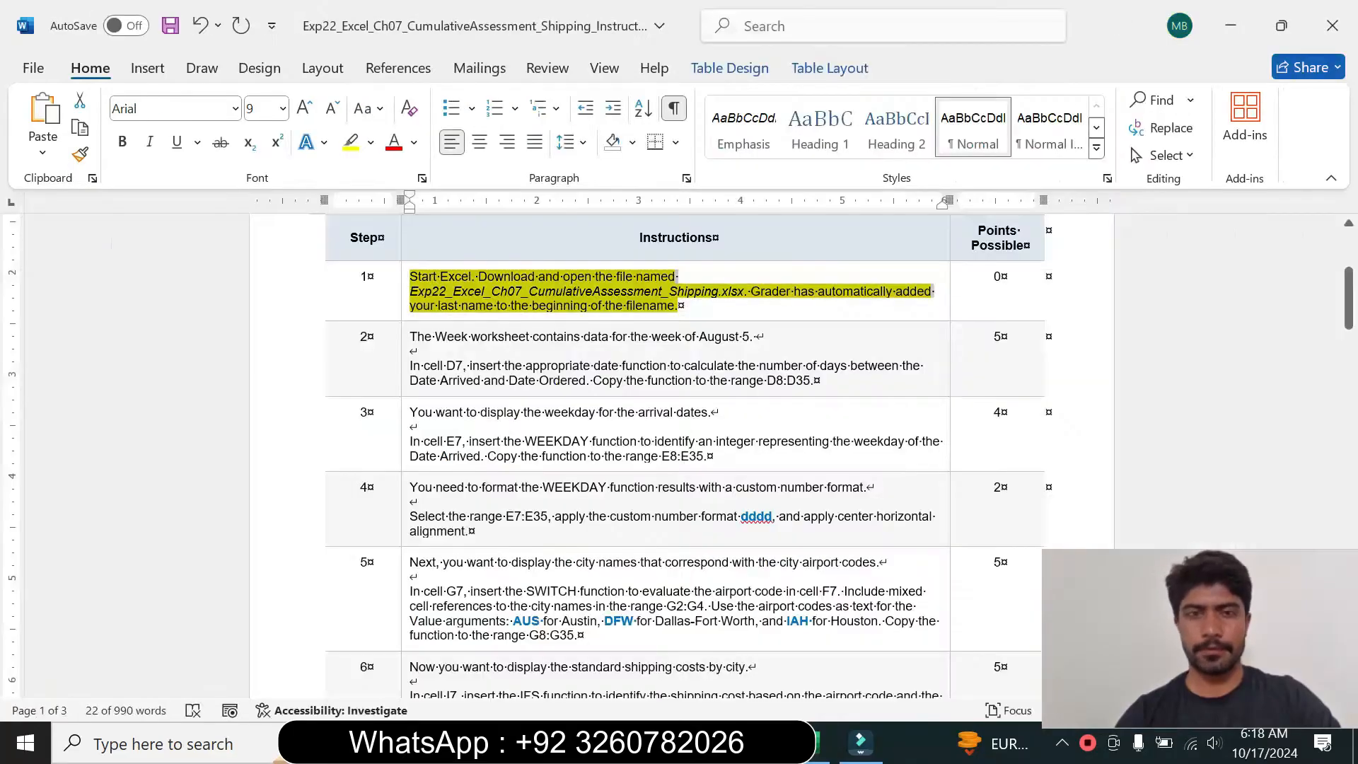
left_click(370, 143)
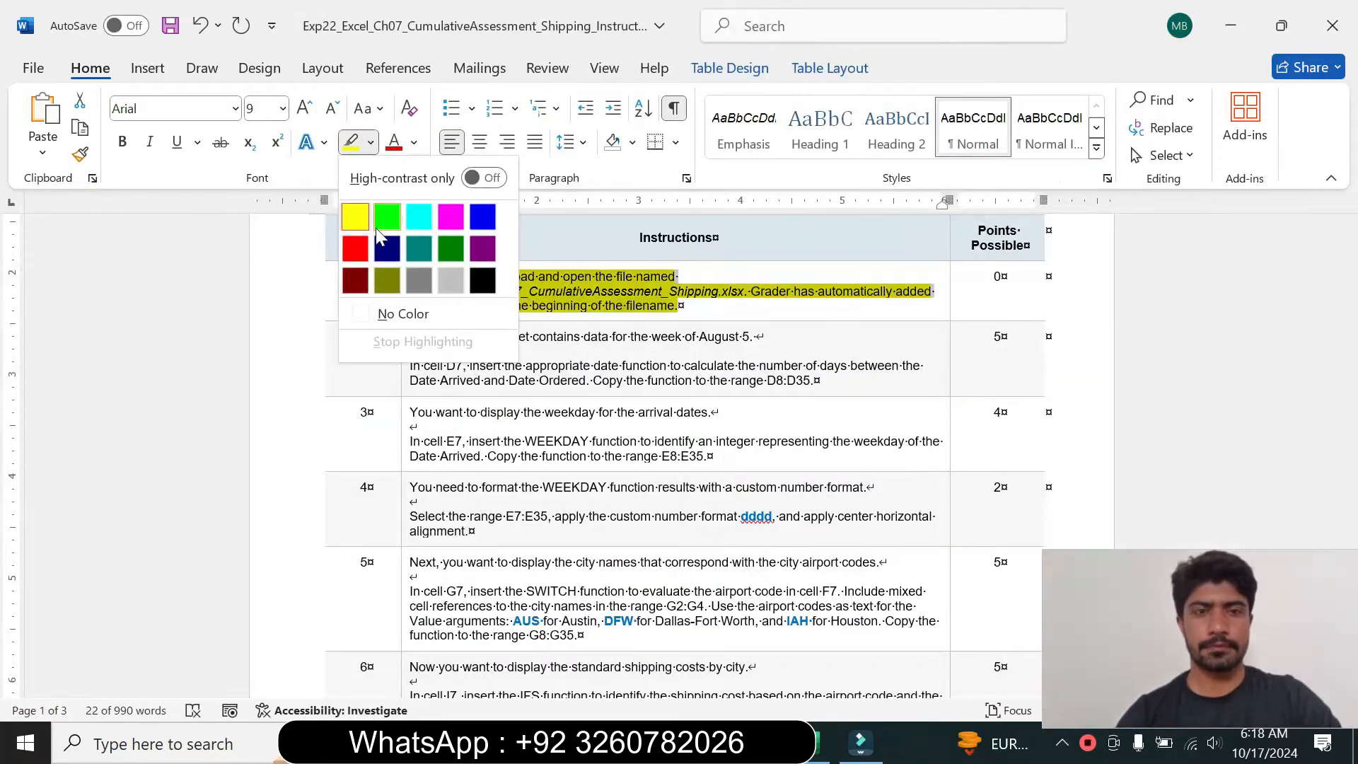
left_click(400, 316)
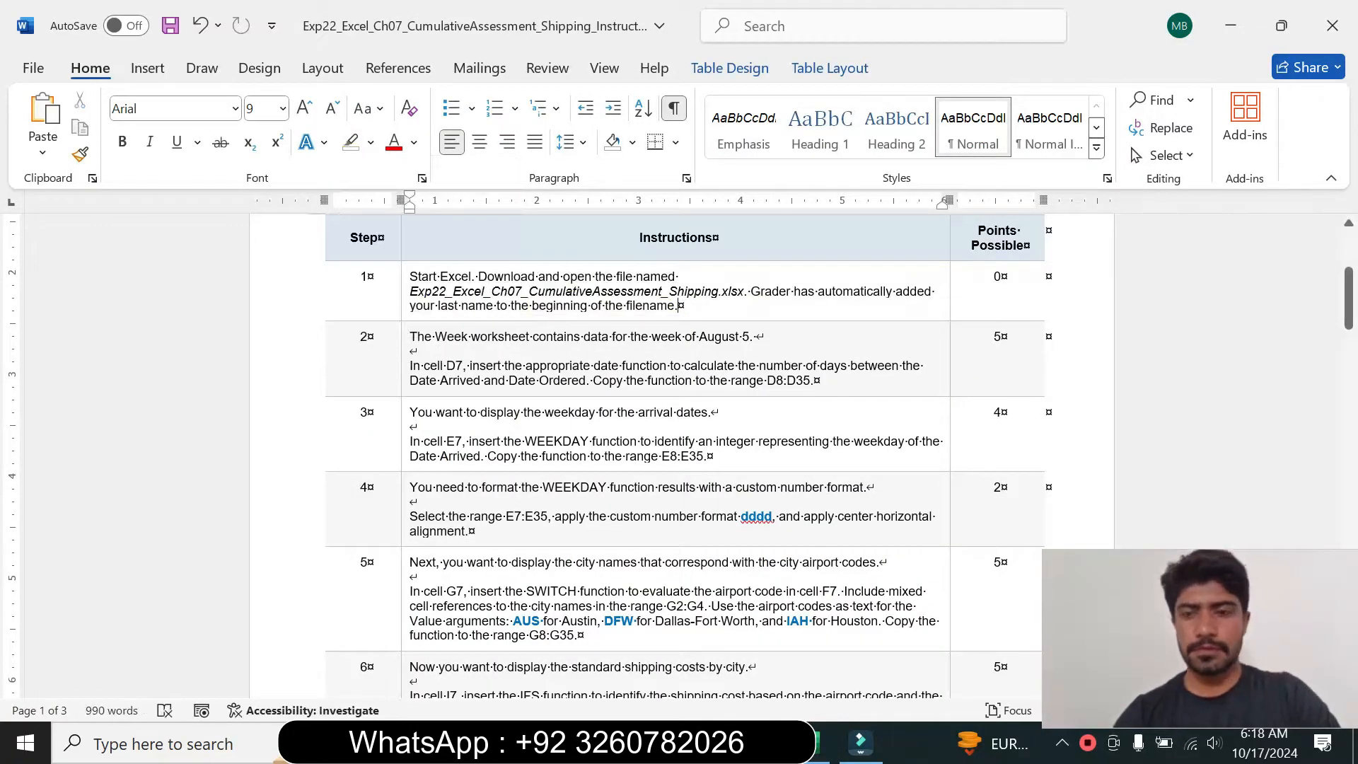
Step: Set the step 2 instruction text to 12 pt and highlight it in turquoise
left_click(403, 371)
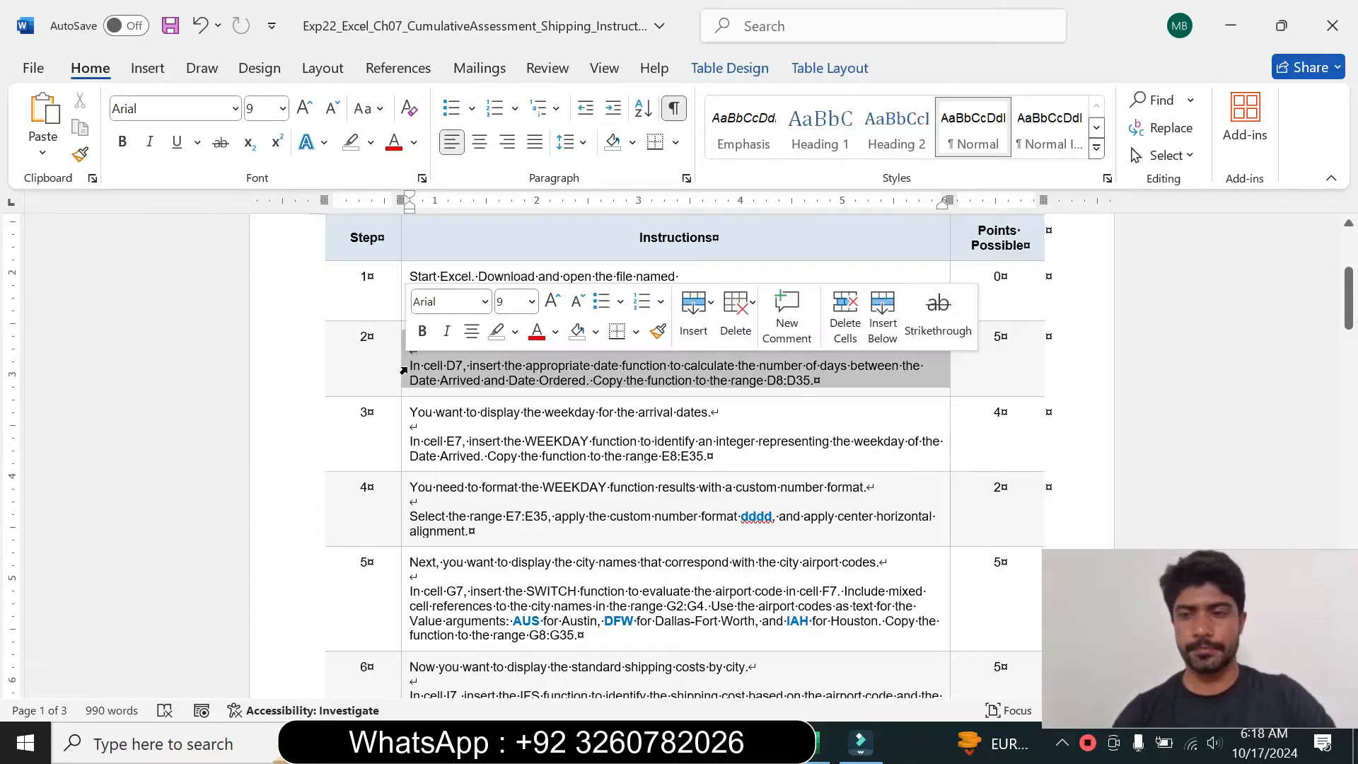
left_click(536, 303)
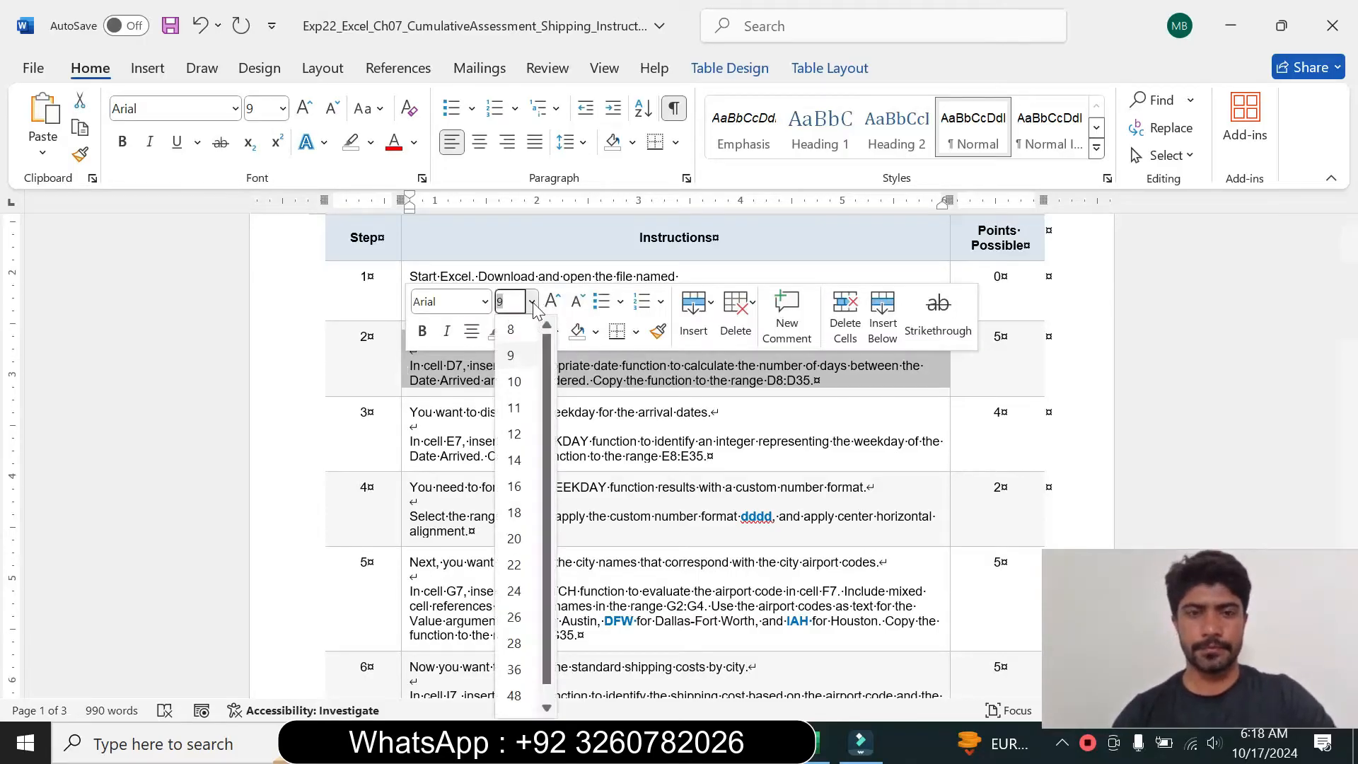
left_click(520, 442)
left_click(514, 332)
left_click(553, 399)
left_click(599, 451)
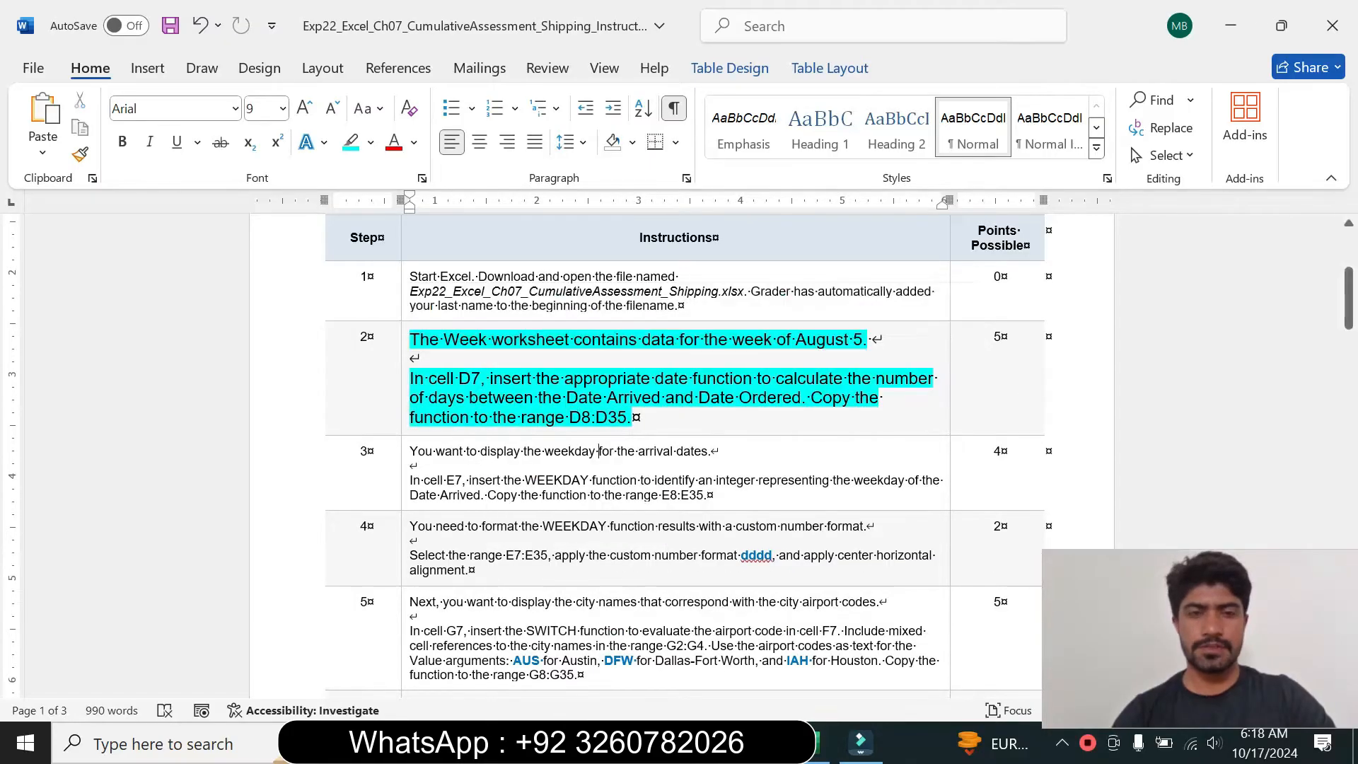
Step: Examine the step 2 instruction about cell D7 in Word, checking it against the Week worksheet in Excel
left_click_drag(416, 339, 864, 339)
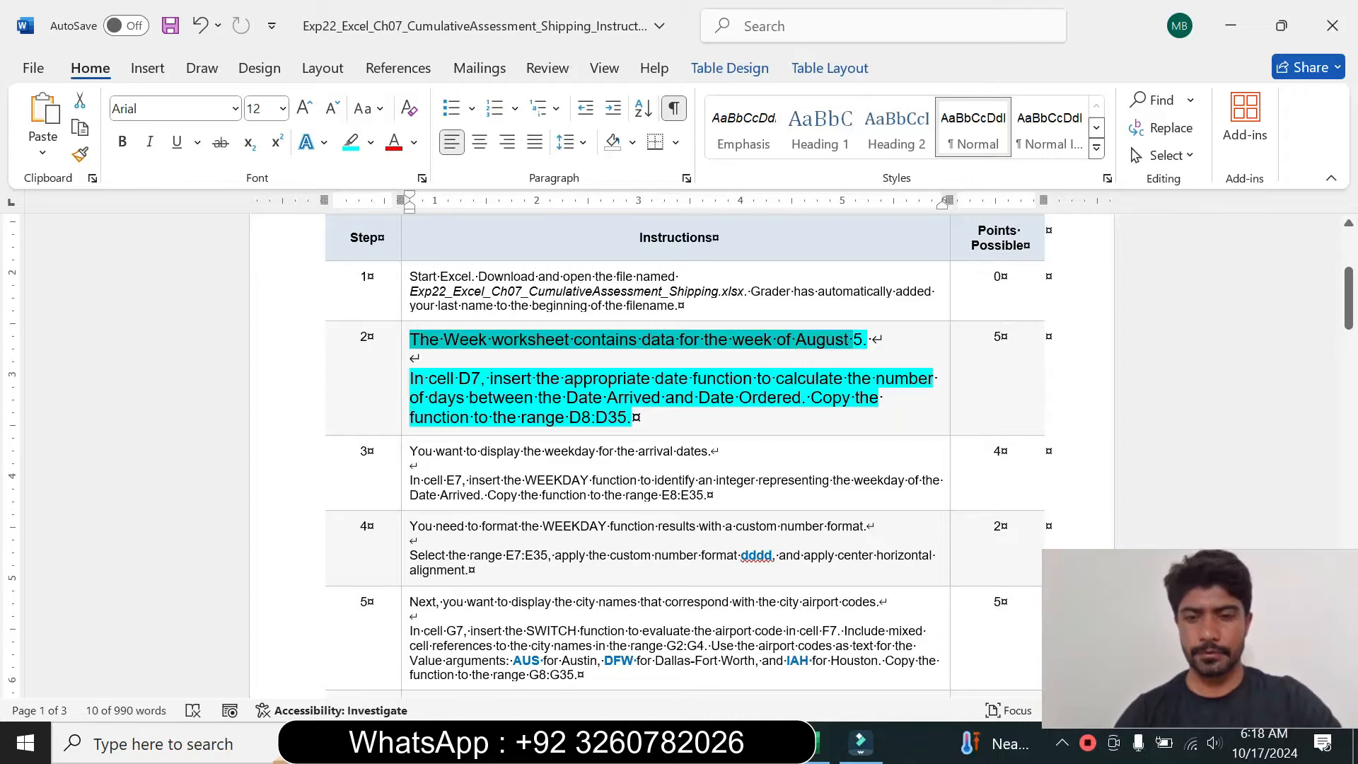
left_click(821, 742)
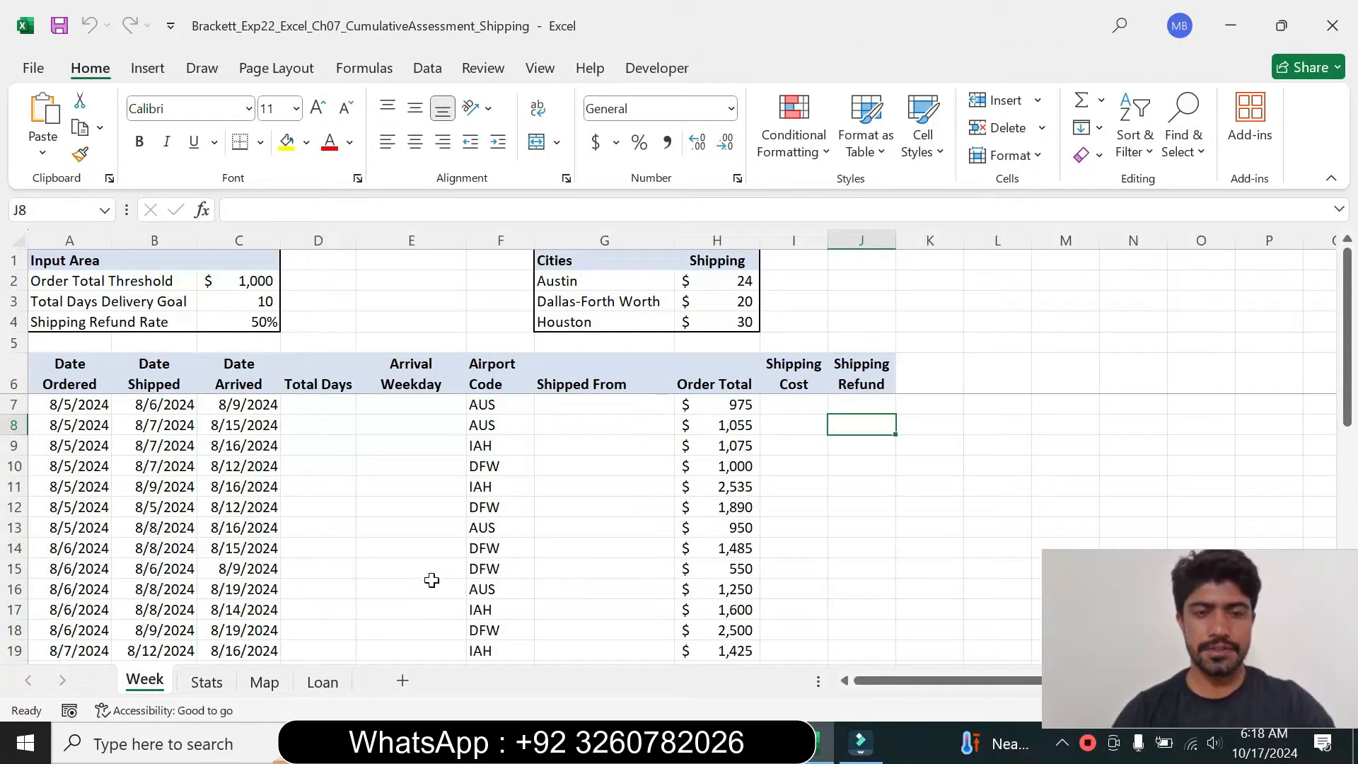
key("alt+Tab")
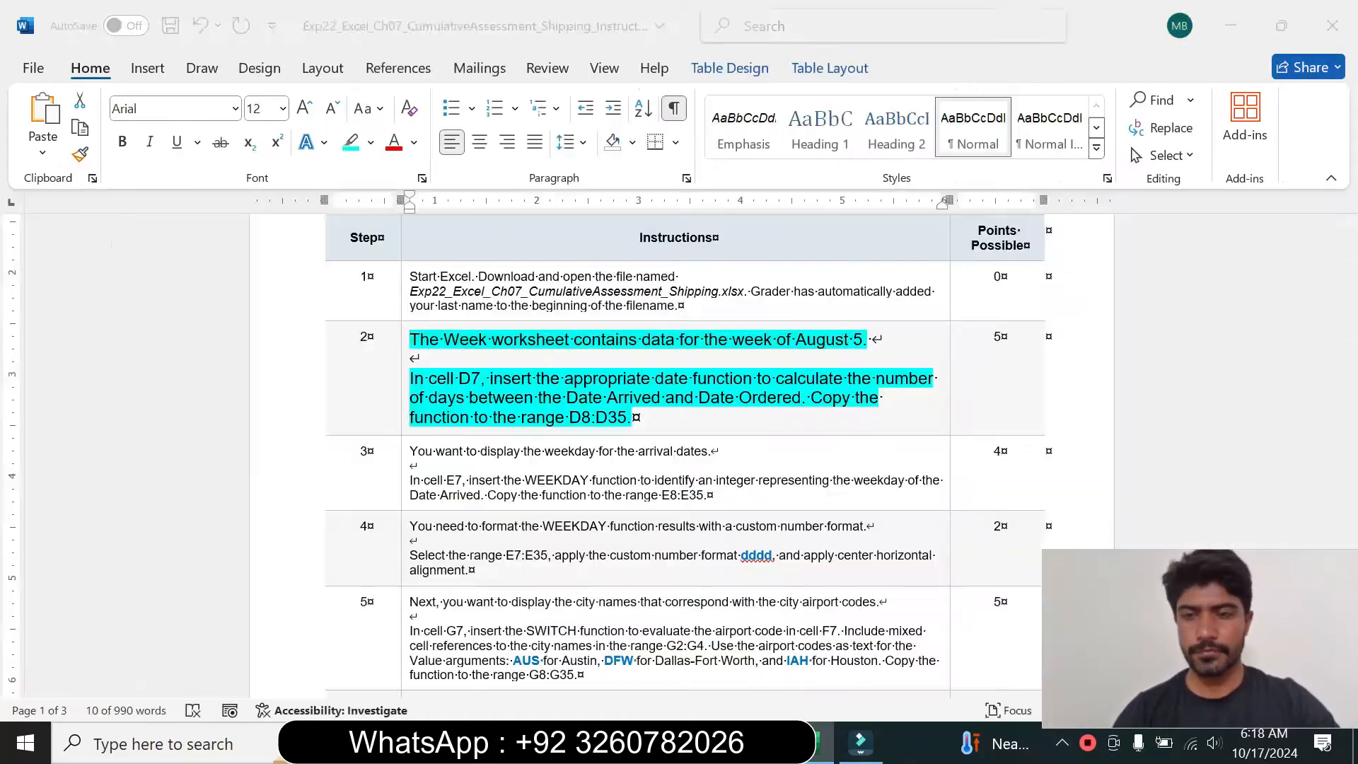
left_click_drag(410, 378, 631, 417)
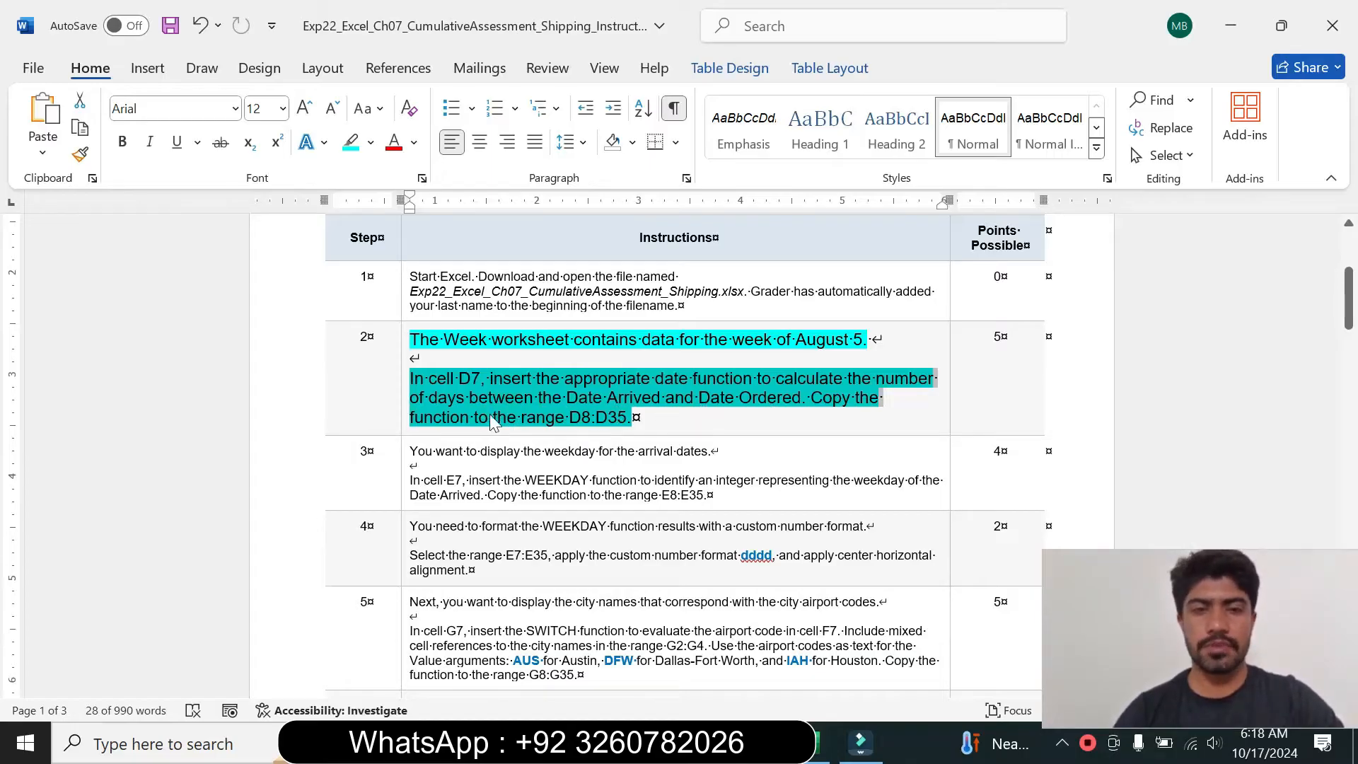
left_click(733, 434)
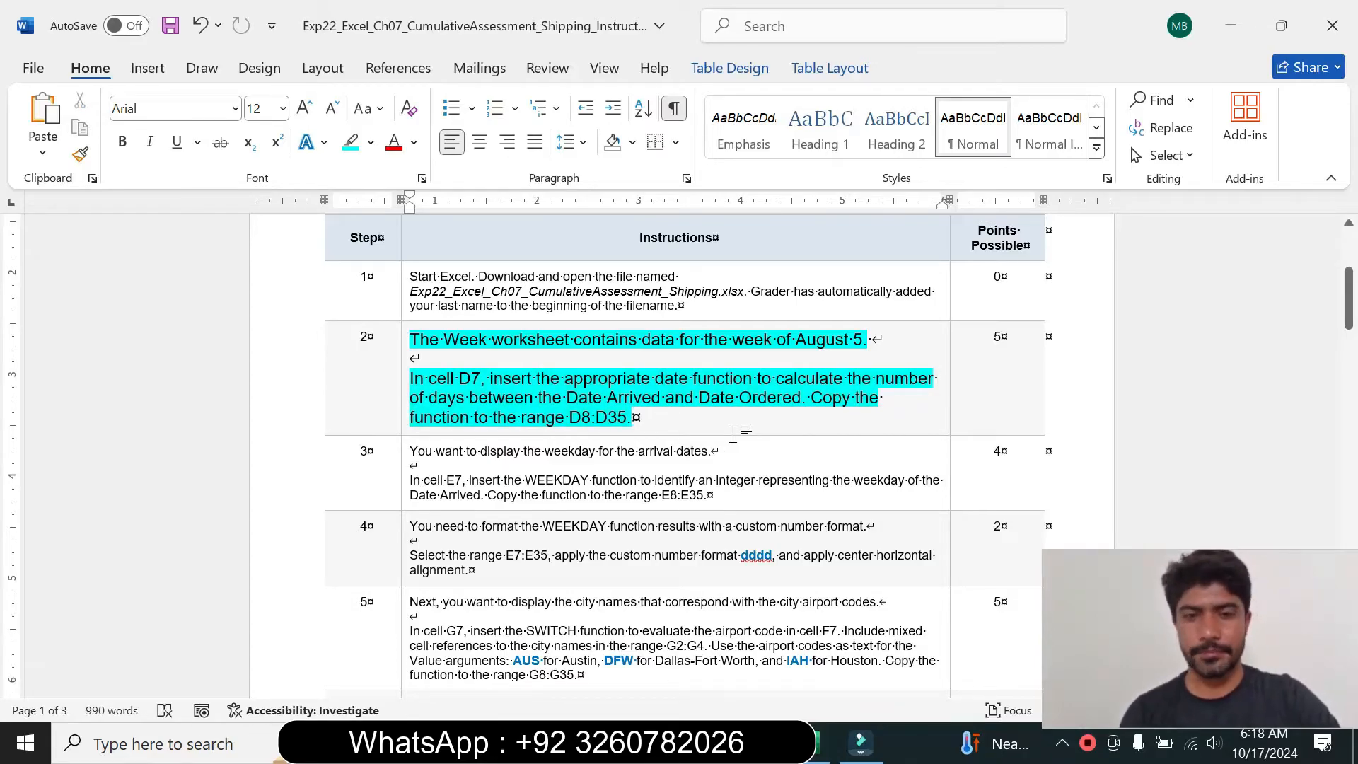
left_click(823, 743)
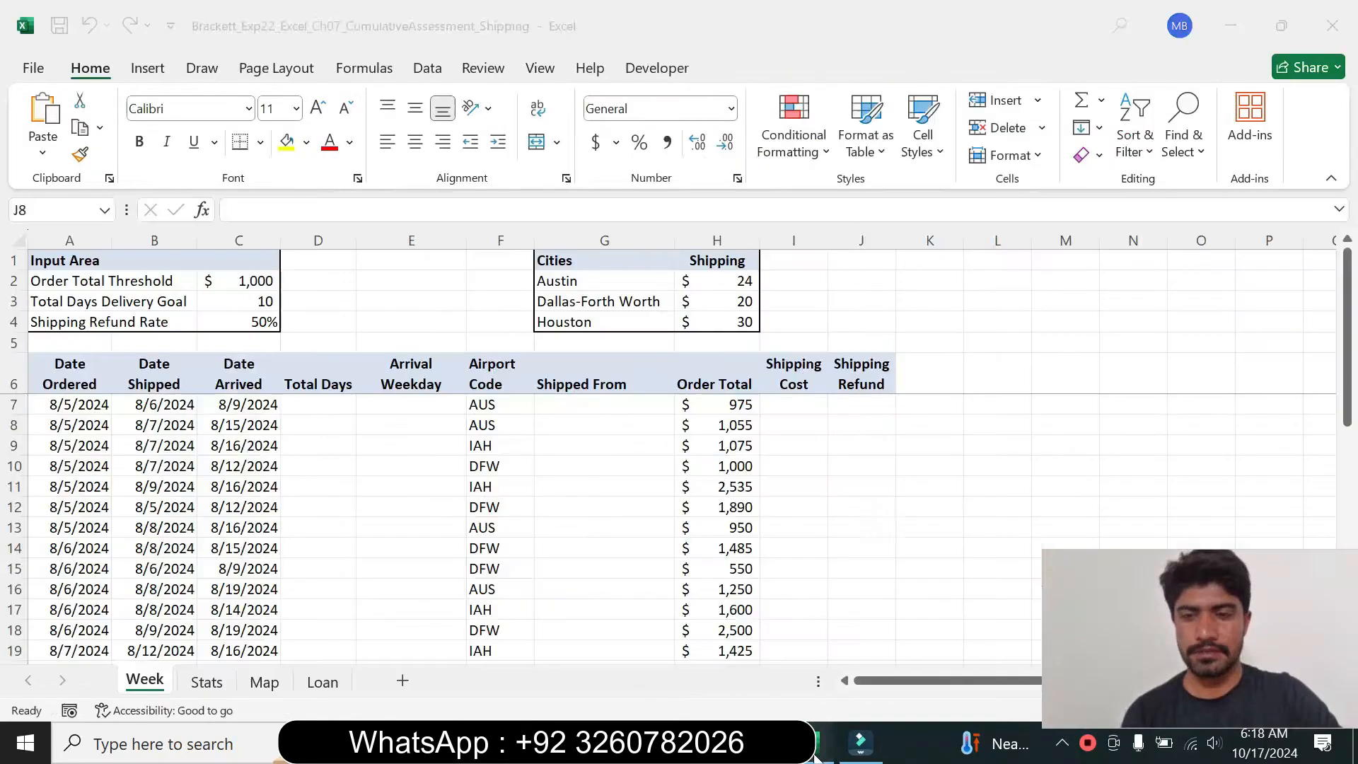
left_click(765, 742)
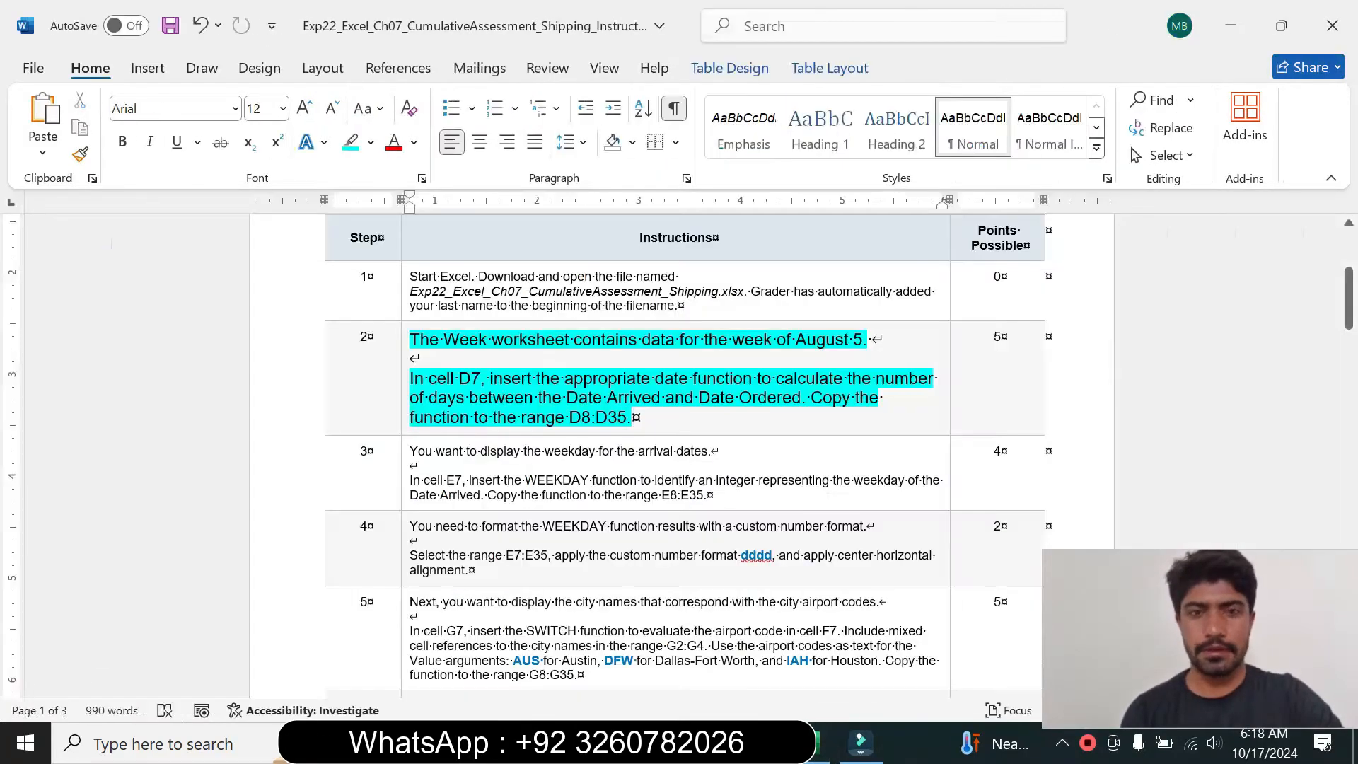
left_click_drag(430, 379, 471, 379)
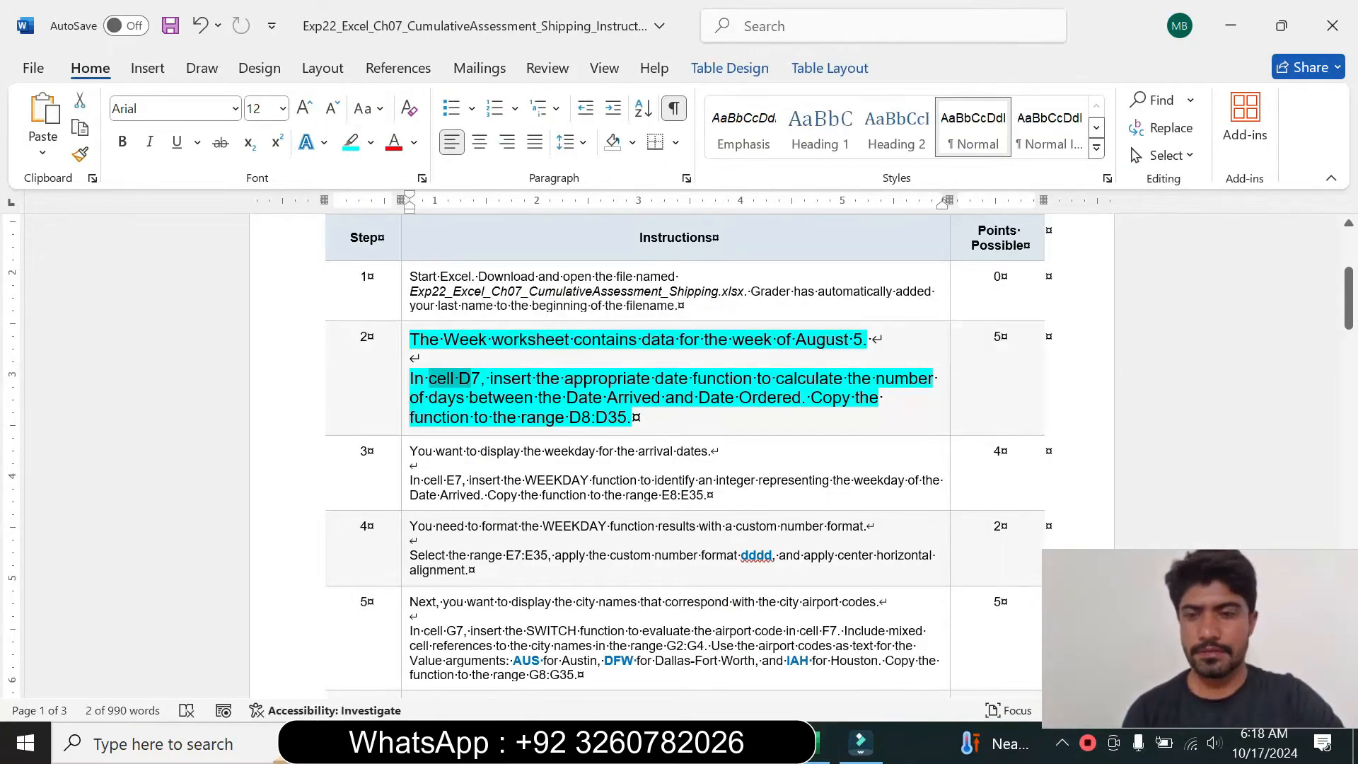
Step: Switch to Excel and enter =DAYS(C7,A7) in cell D7 of the Week worksheet to calculate the total days
left_click(821, 742)
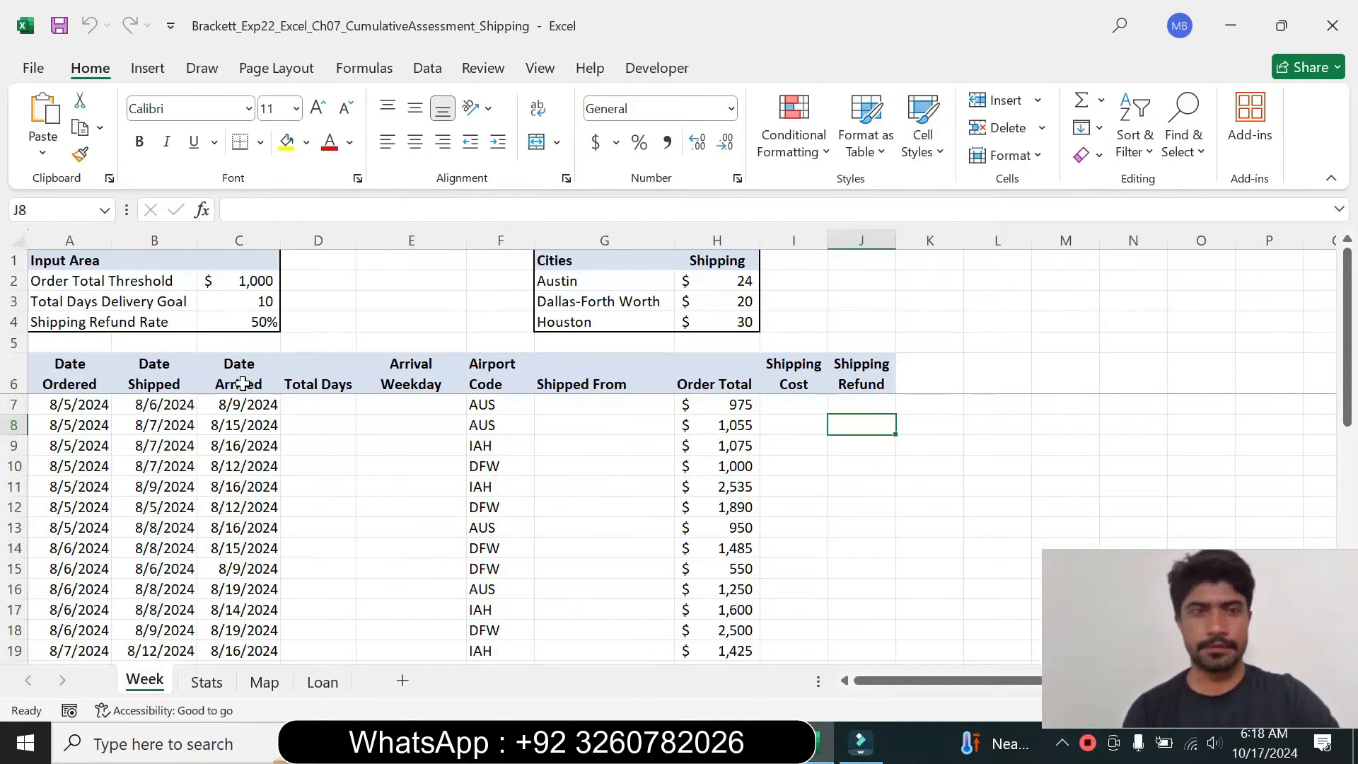
left_click(321, 407)
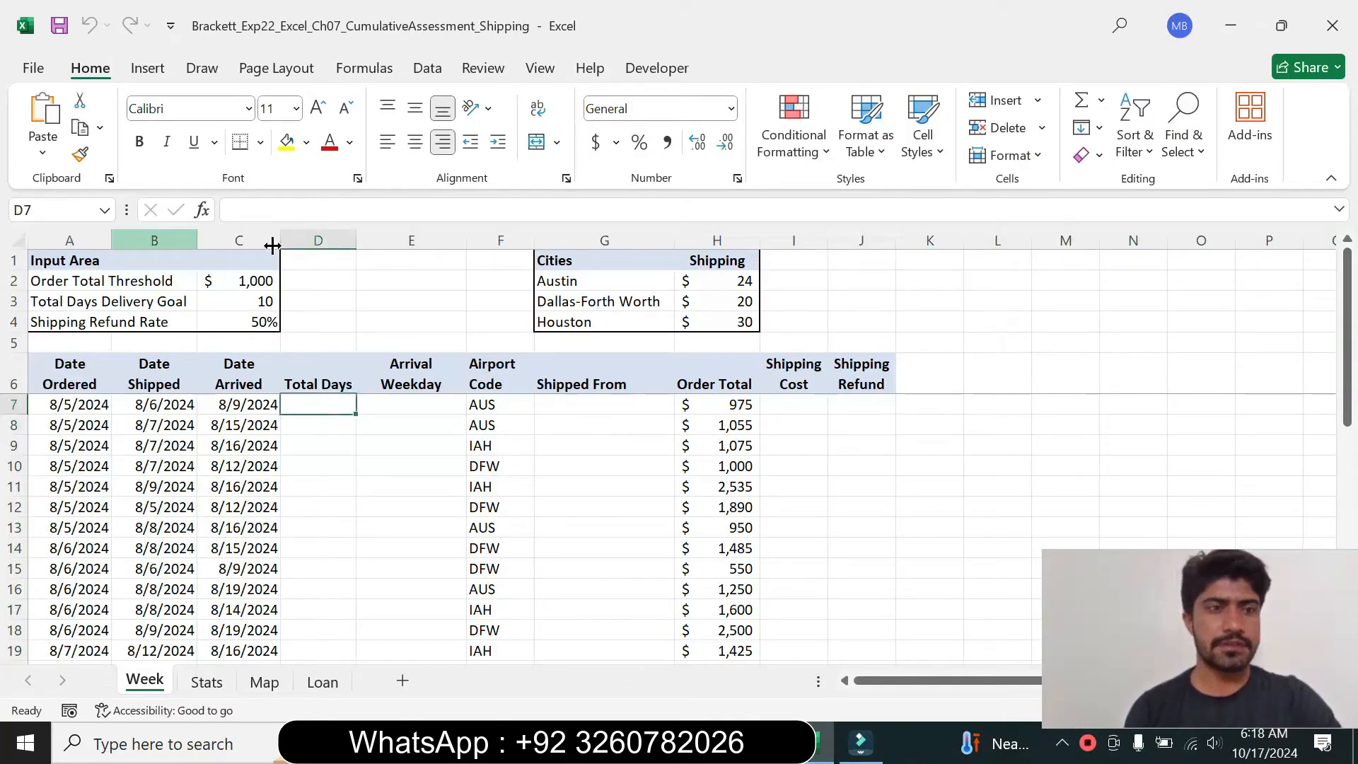
type("=")
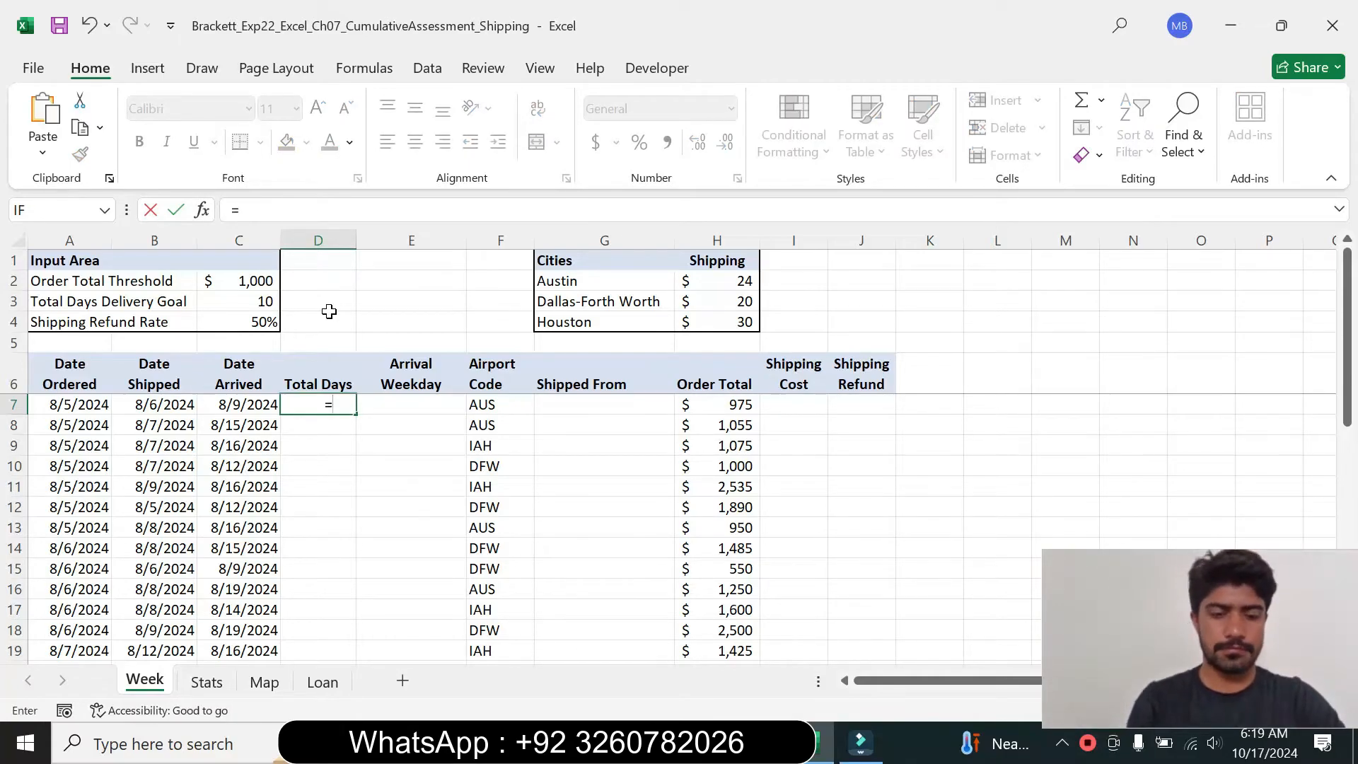
type("days")
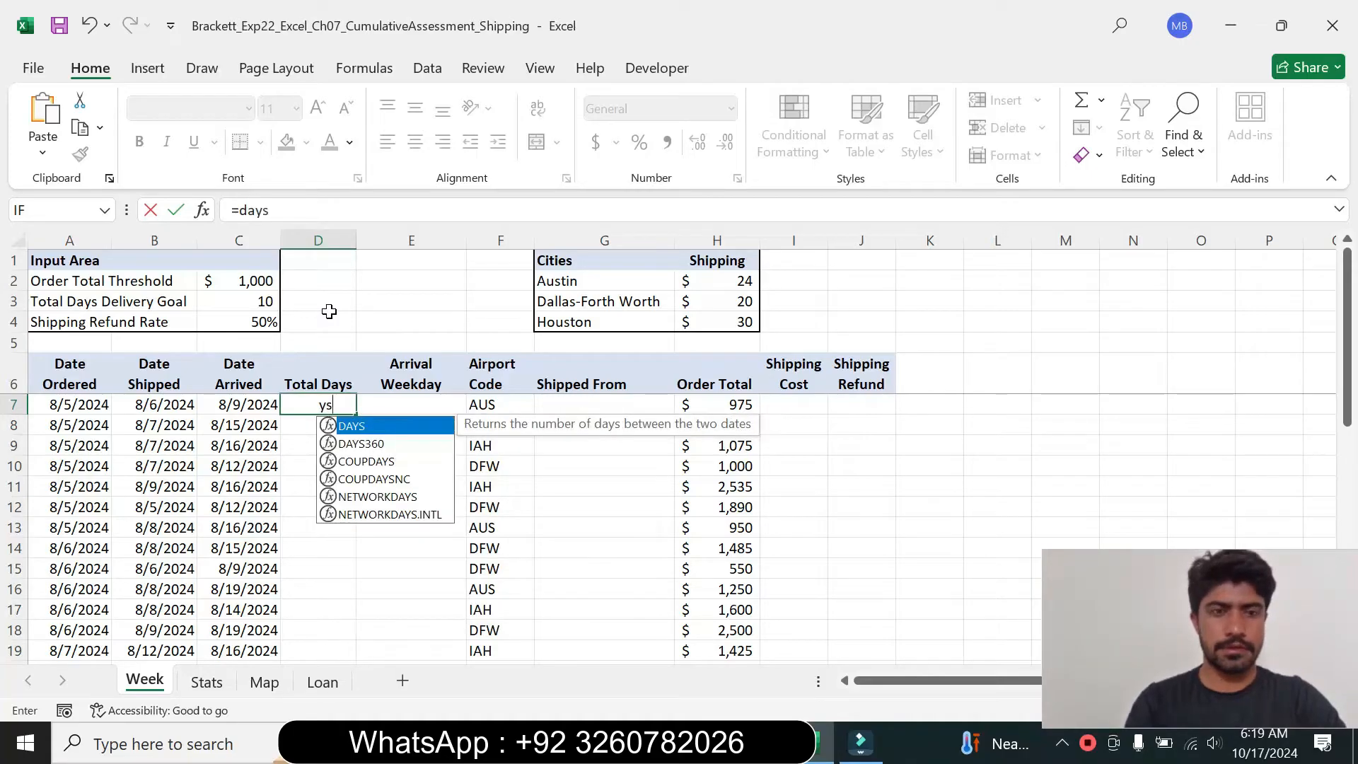
double_click(366, 427)
left_click(304, 212)
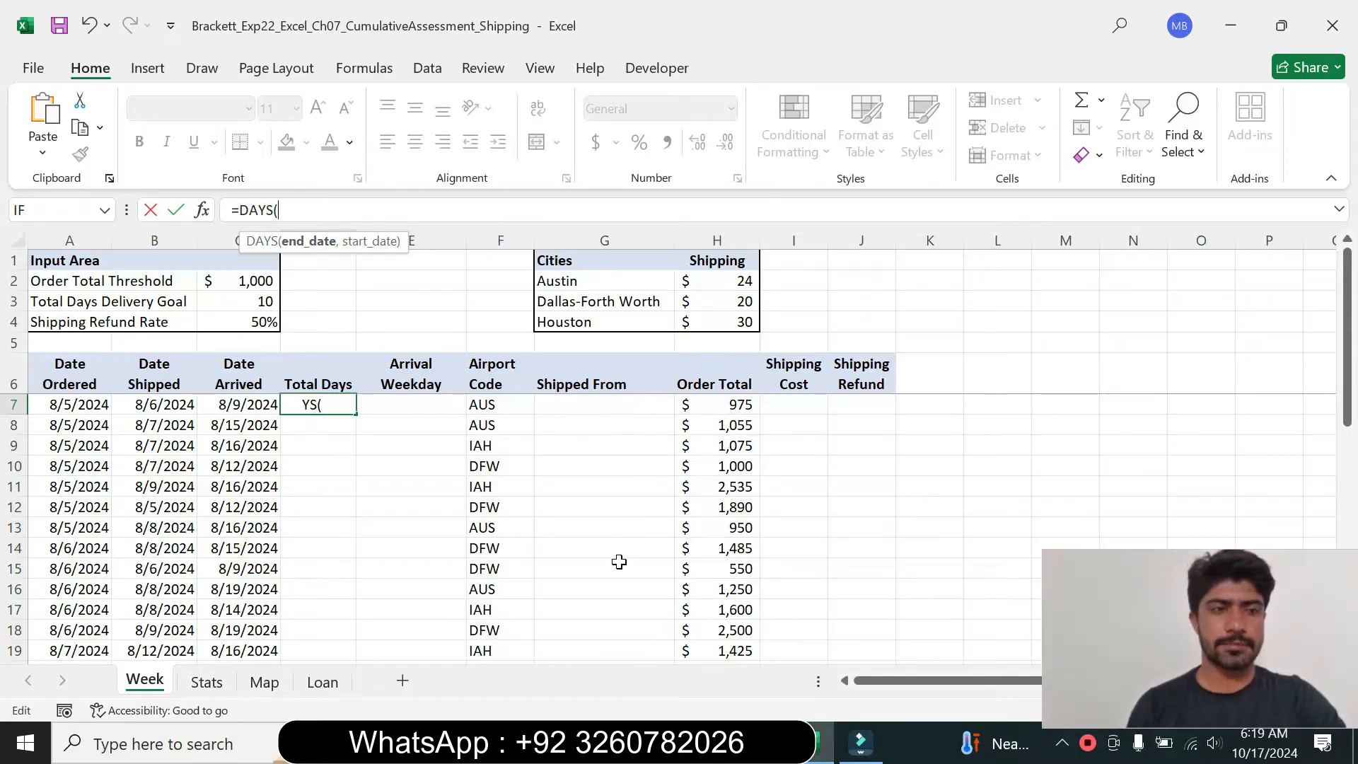
left_click(255, 410)
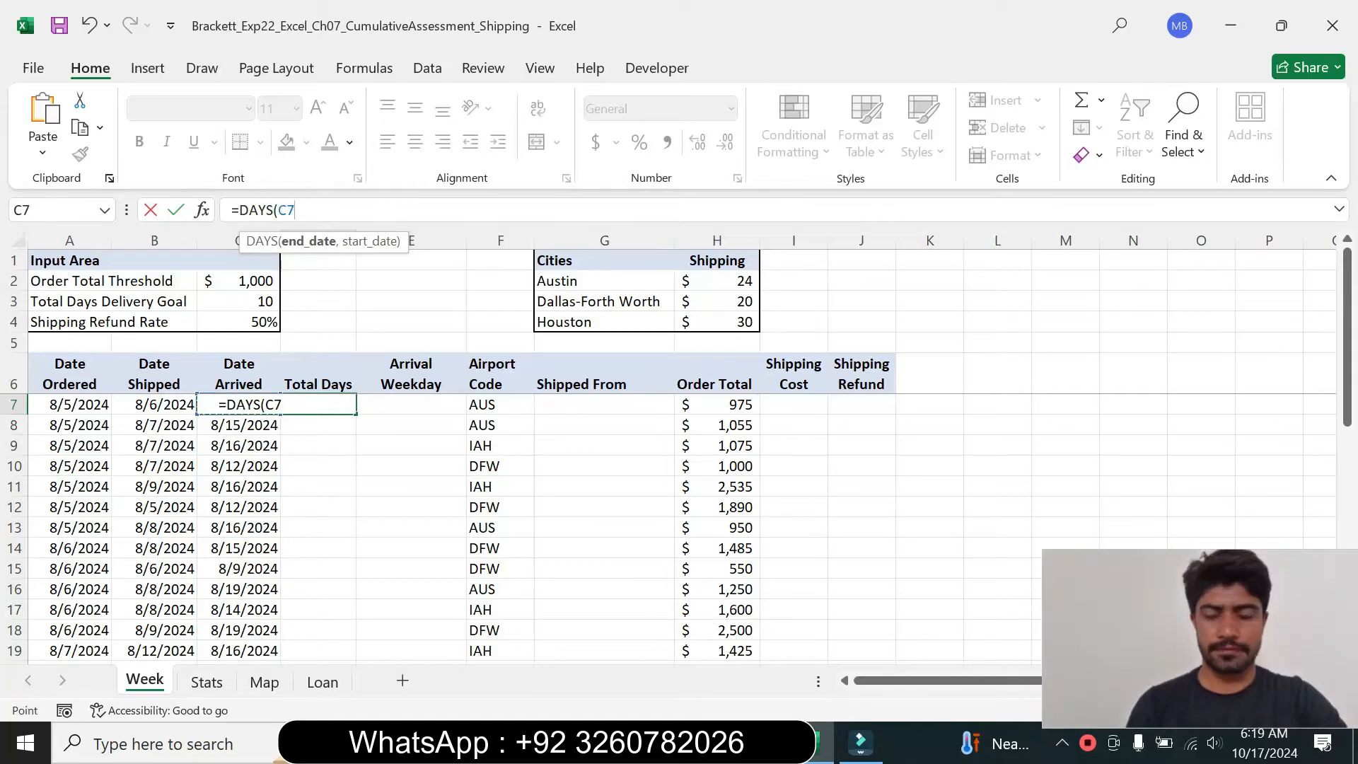
type(",")
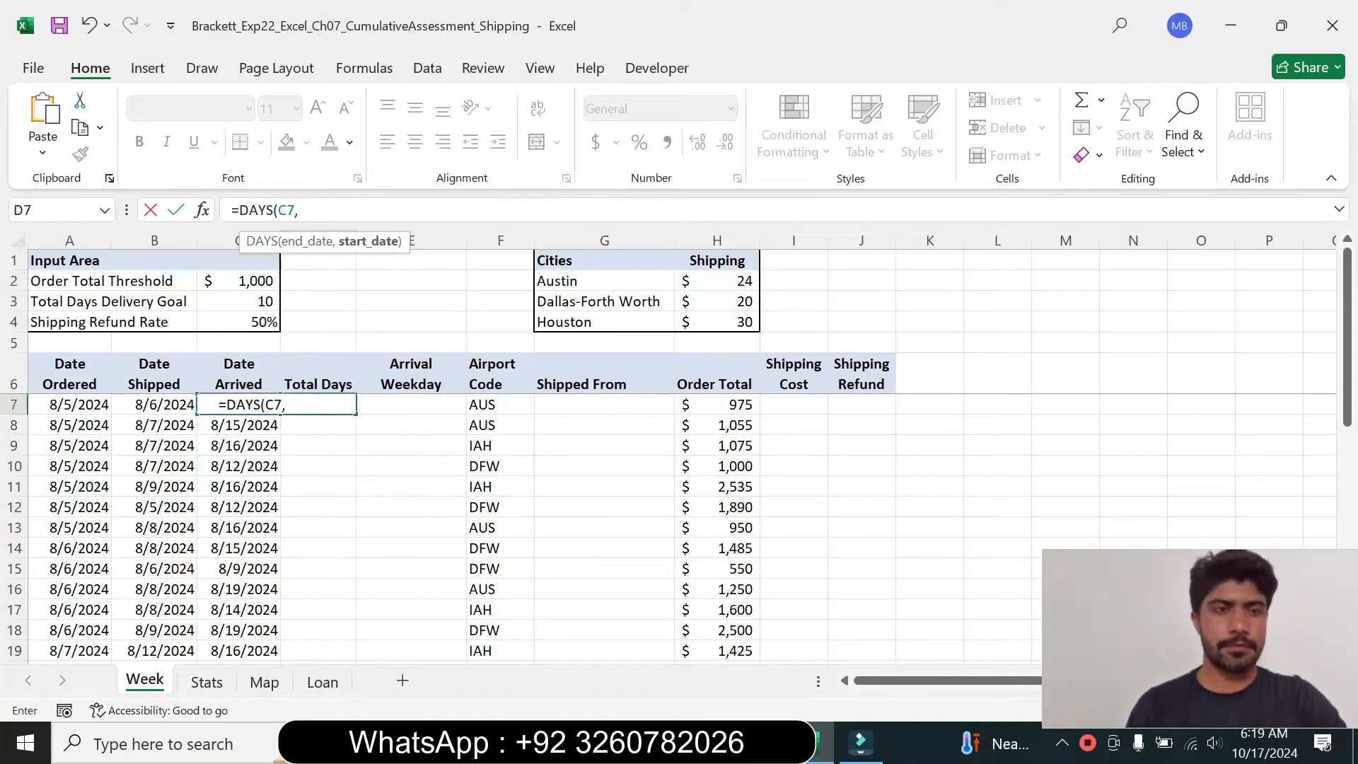
left_click(83, 403)
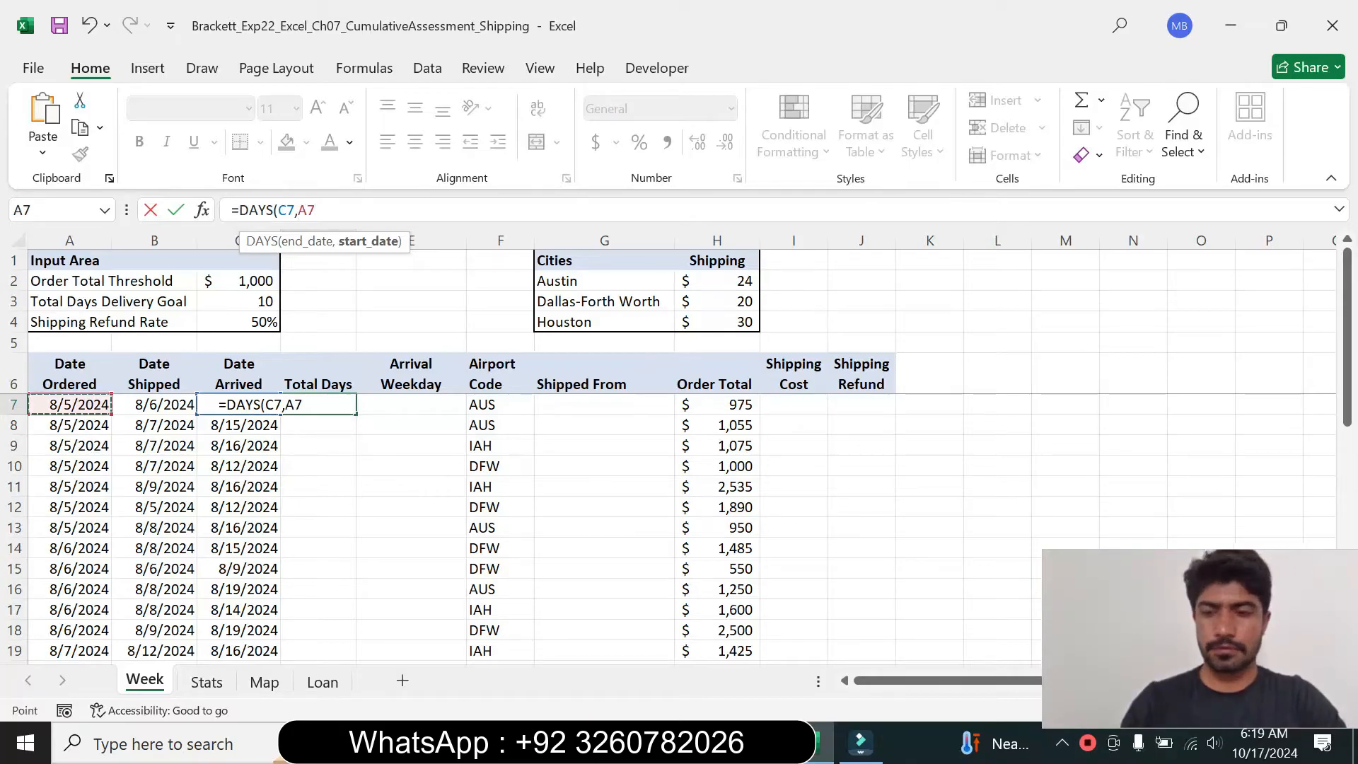
type(")")
key("Return")
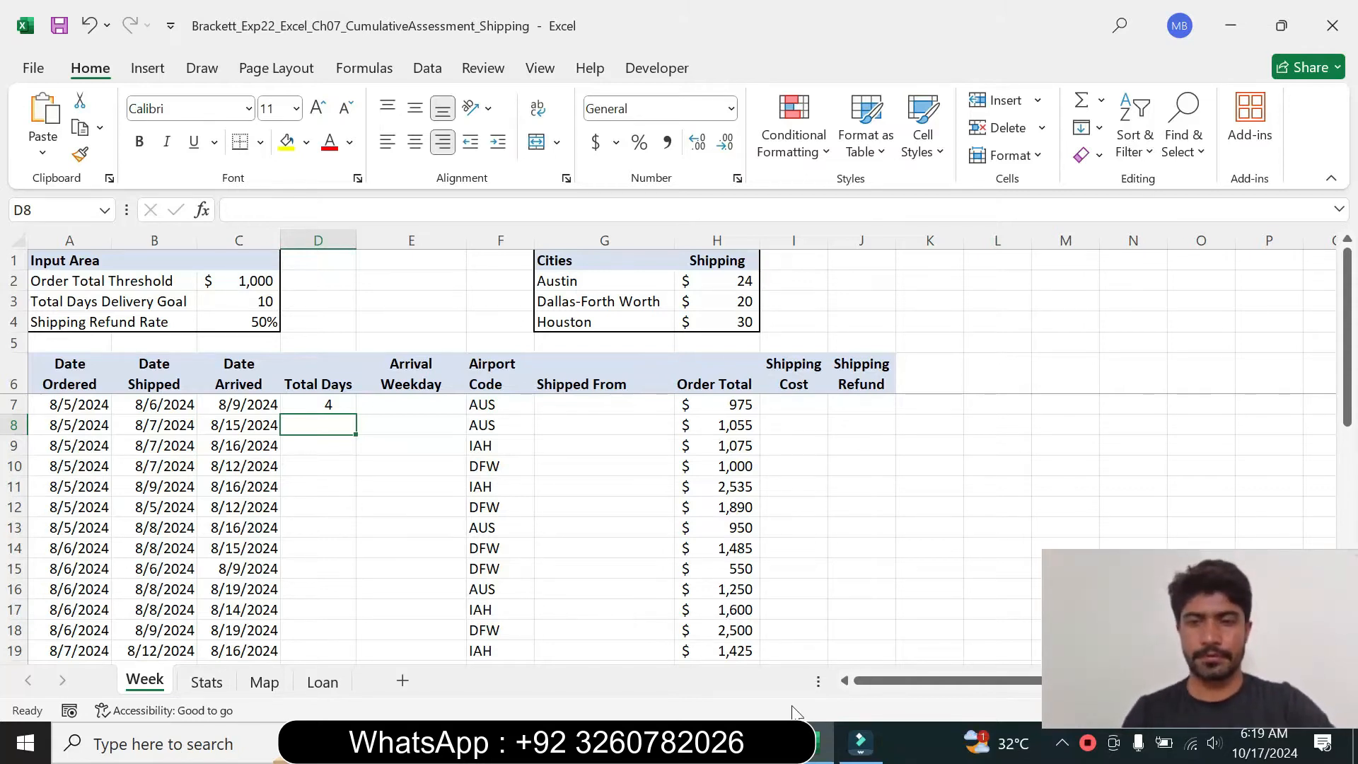
Step: Check the copy instruction in Word, then copy the DAYS formula from D7 down to D8:D35 in Excel
left_click(756, 743)
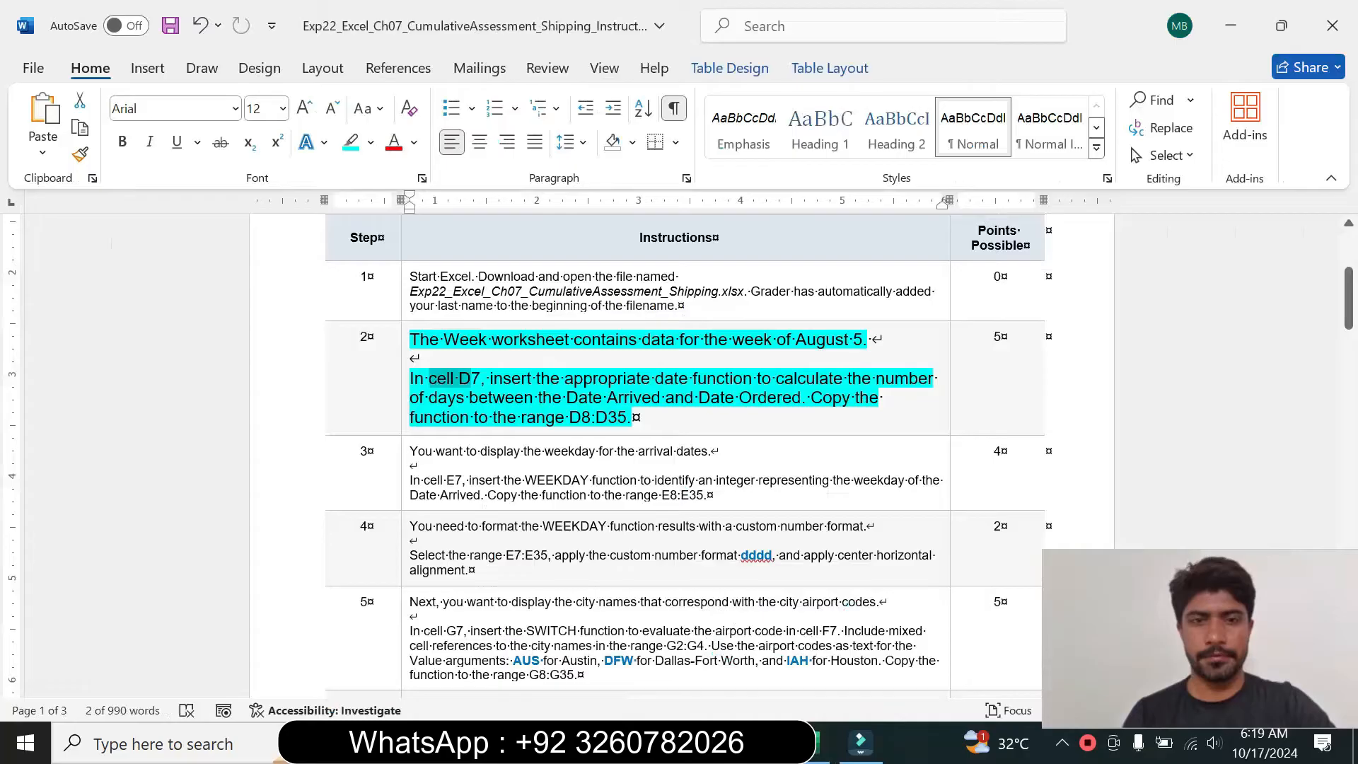
left_click_drag(811, 397, 631, 418)
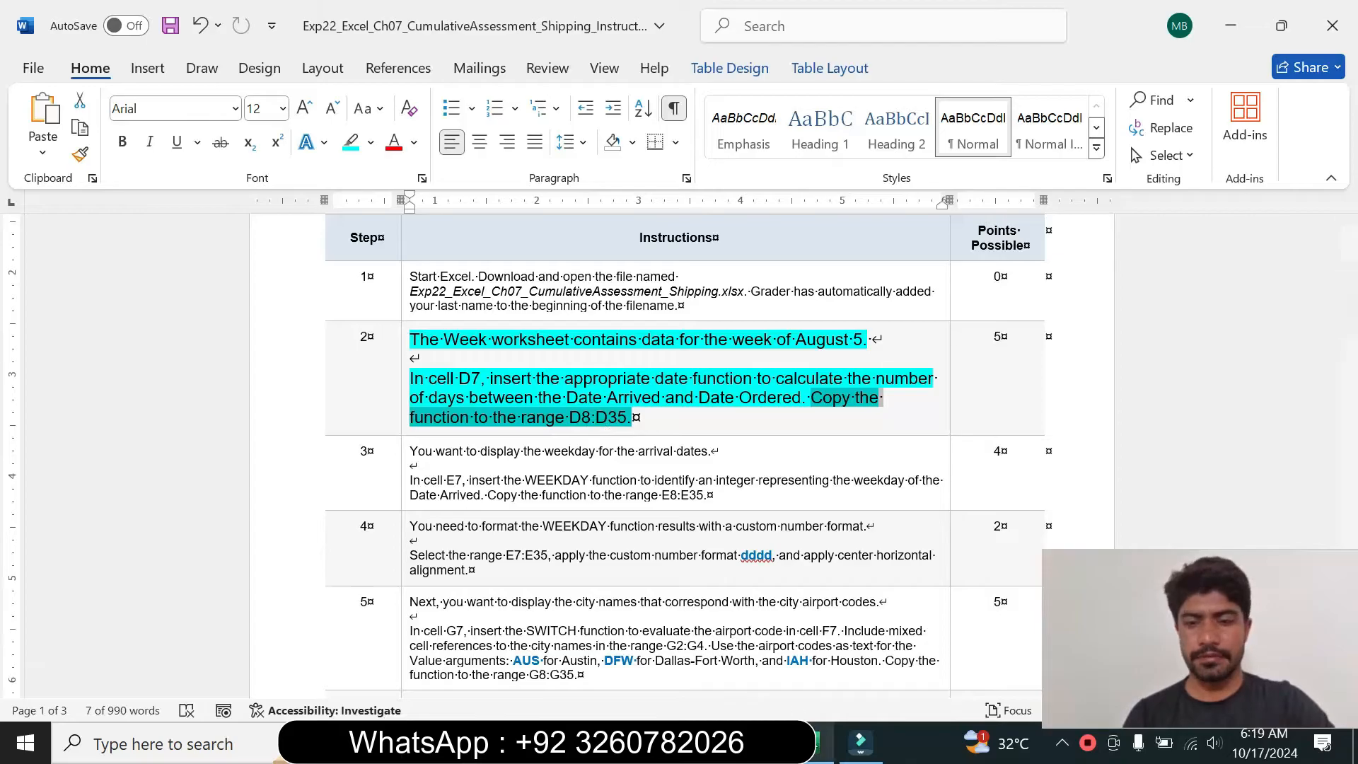
left_click(822, 744)
left_click(345, 408)
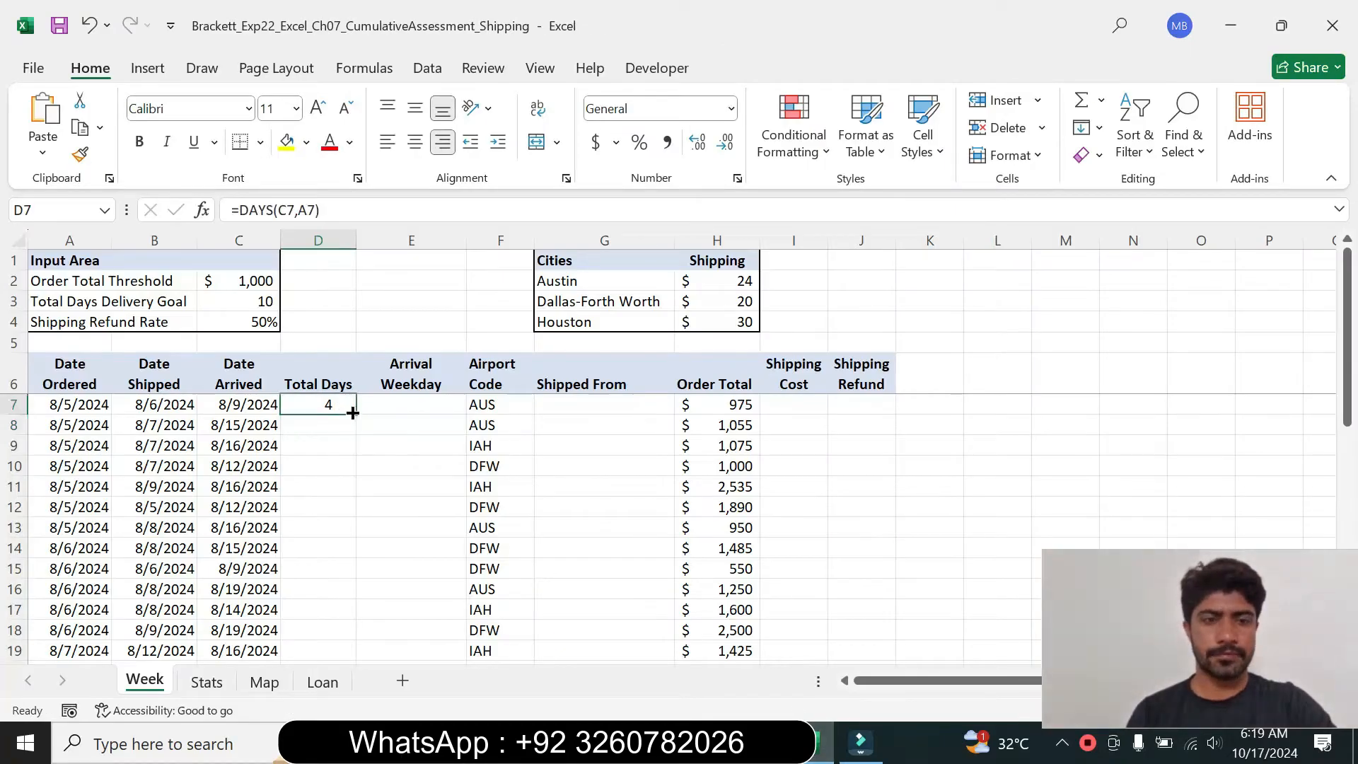
mouse_move(354, 414)
left_mouse_down()
mouse_move(344, 674)
mouse_move(337, 623)
left_mouse_up()
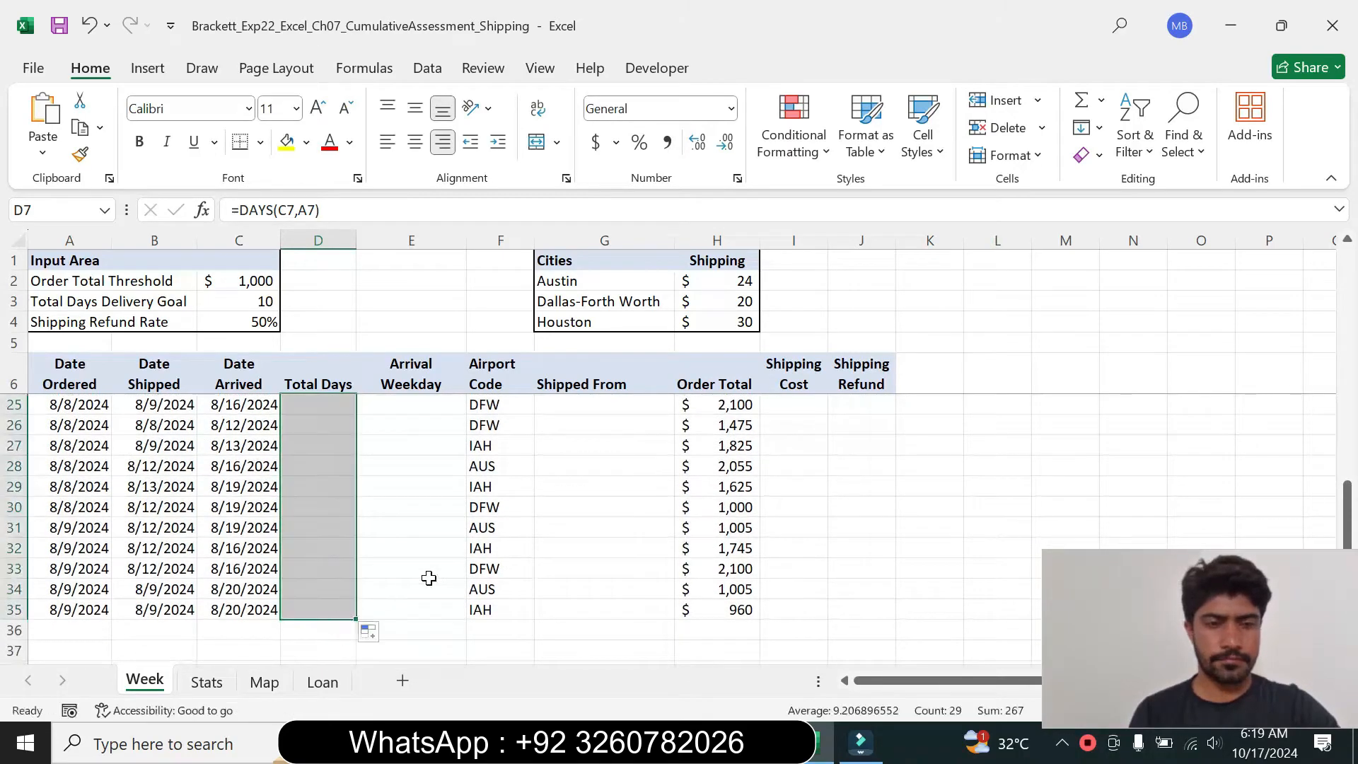
Step: Switch to the Word instructions, set the step 2 instruction text to 9 pt and remove its highlight
key("alt+Tab")
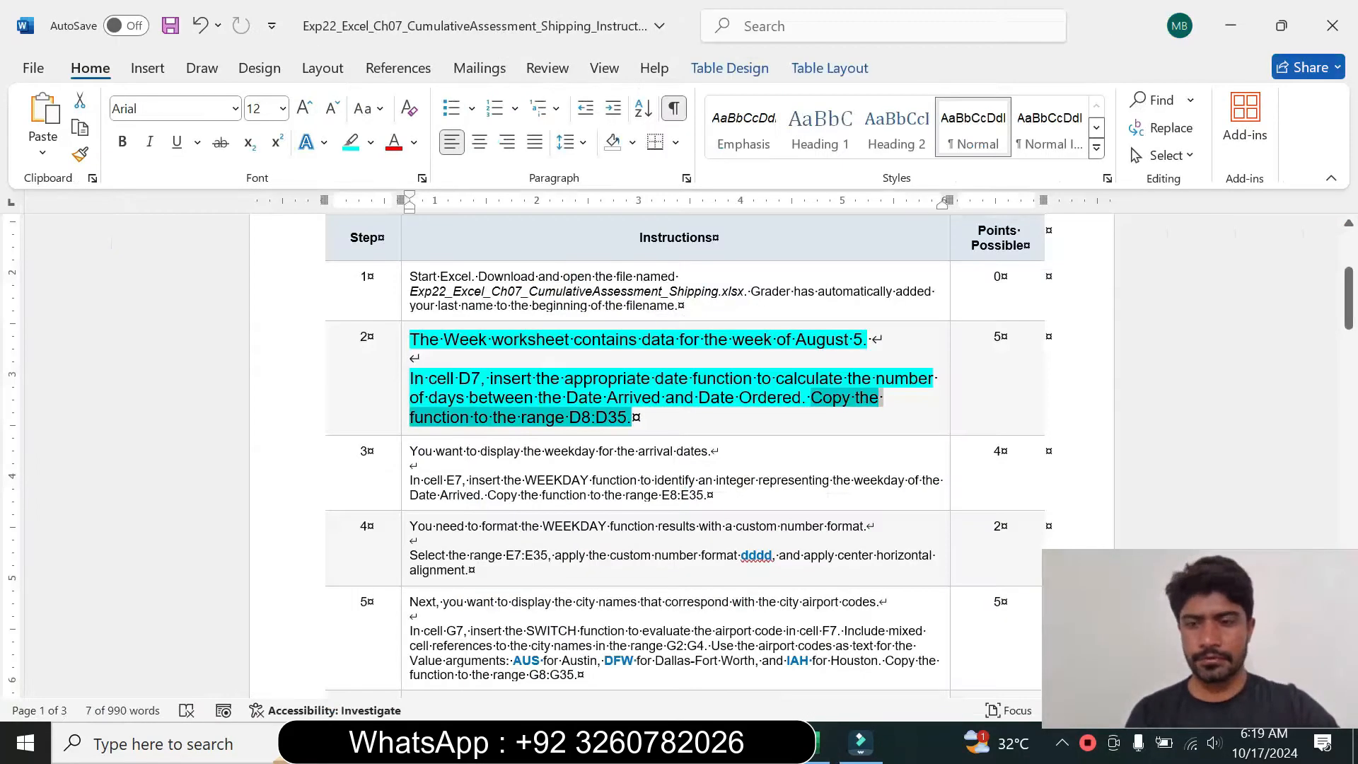
left_click(405, 390)
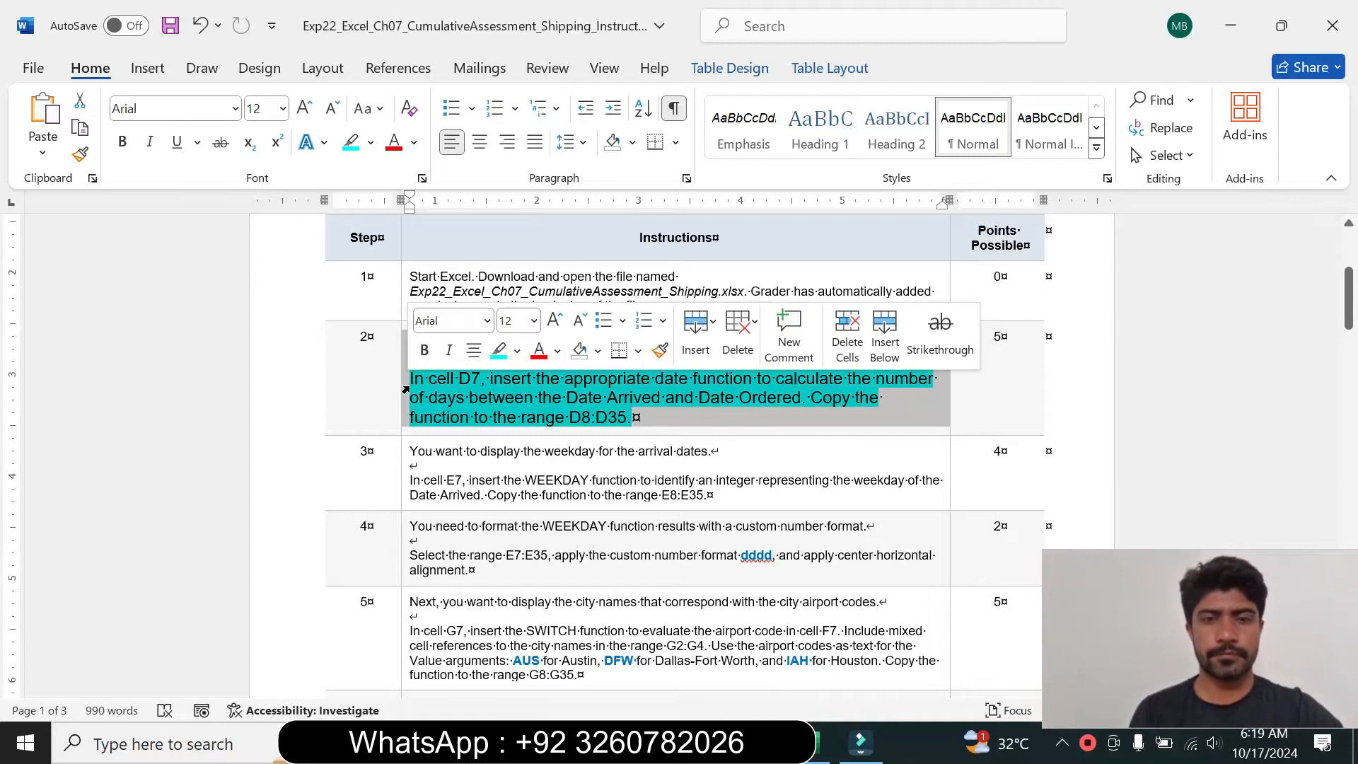
left_click(536, 325)
left_click(531, 376)
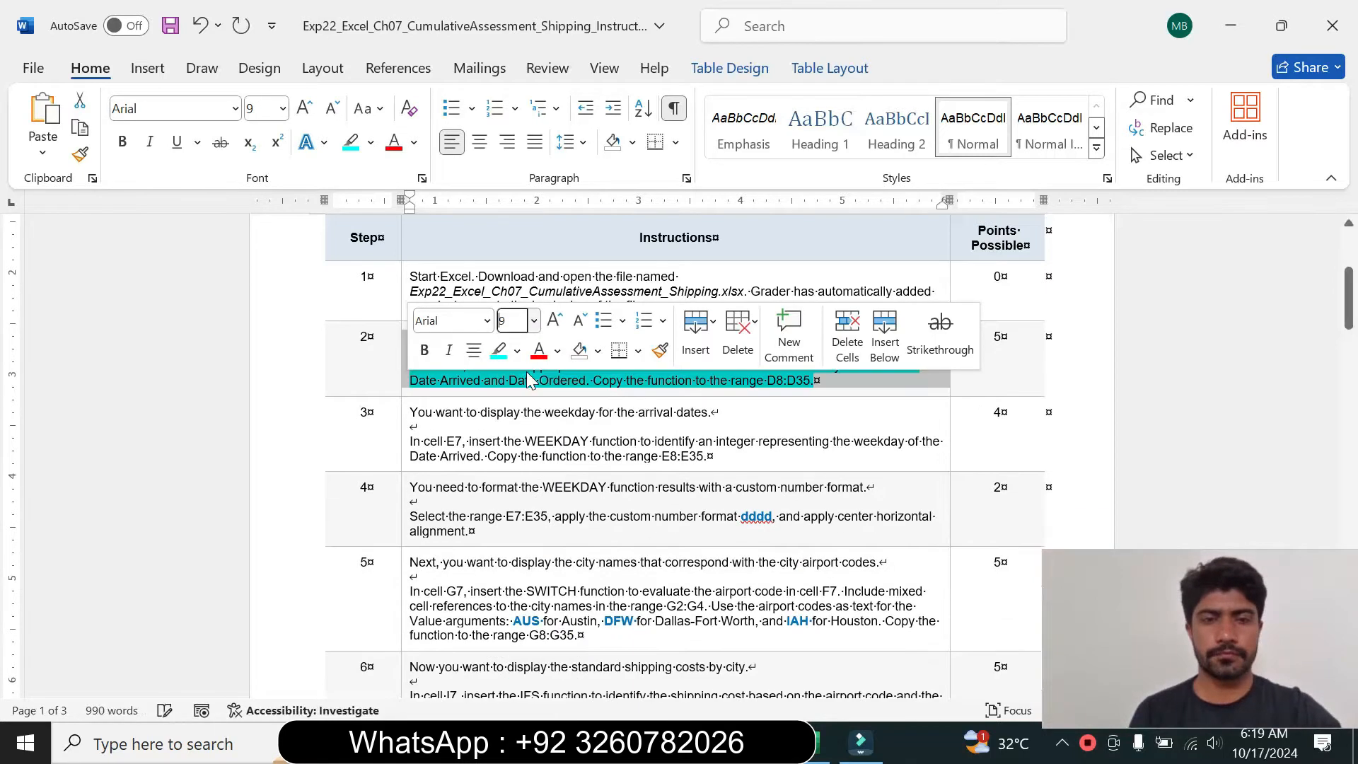
left_click(517, 351)
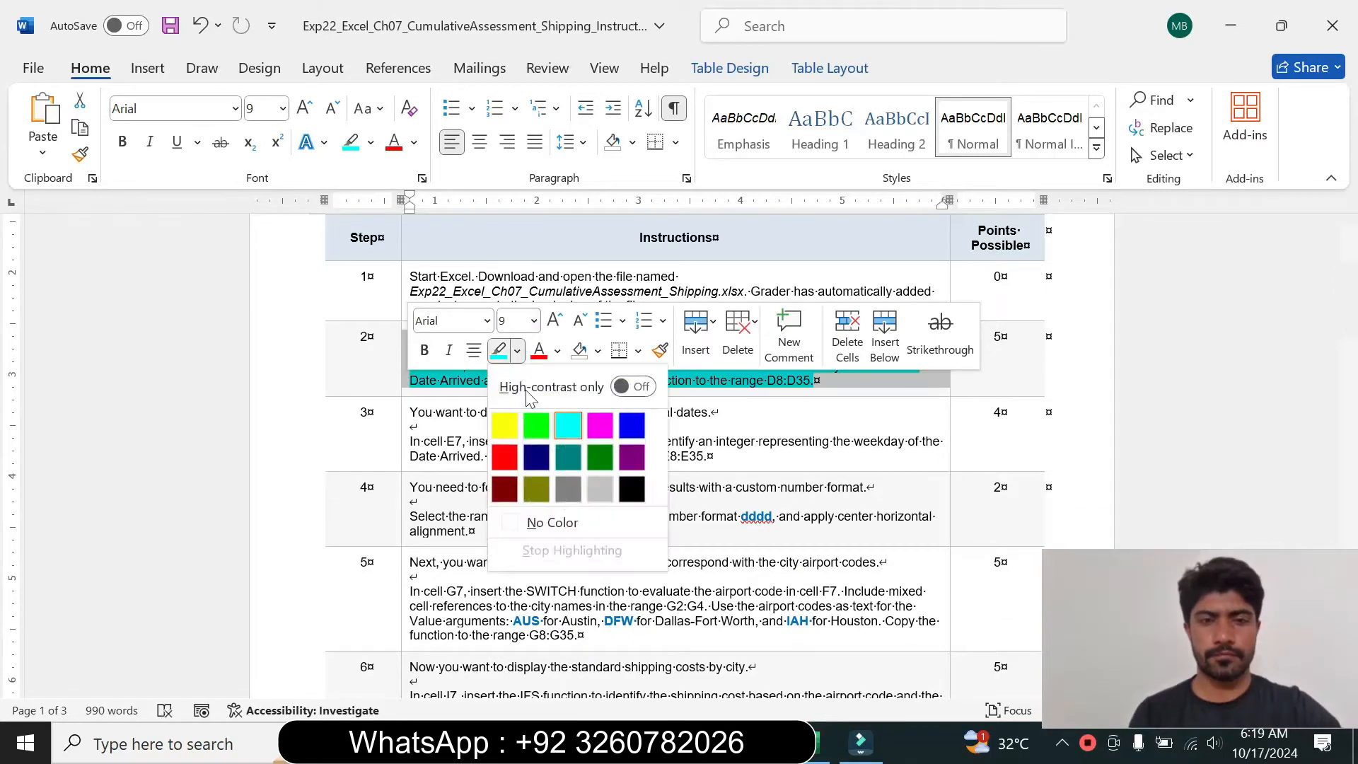
left_click(549, 522)
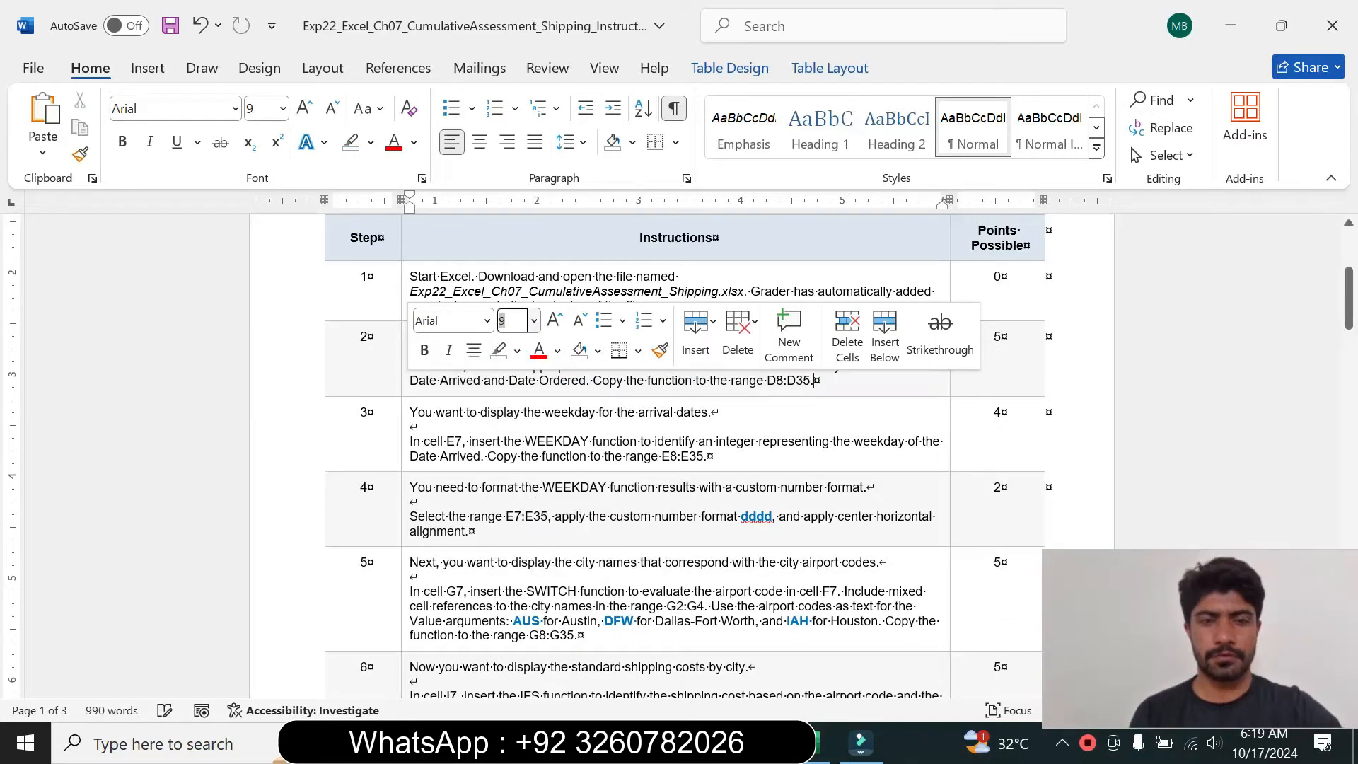
Step: Set the step 3 instruction text to 14 pt and highlight it in turquoise
left_click(403, 444)
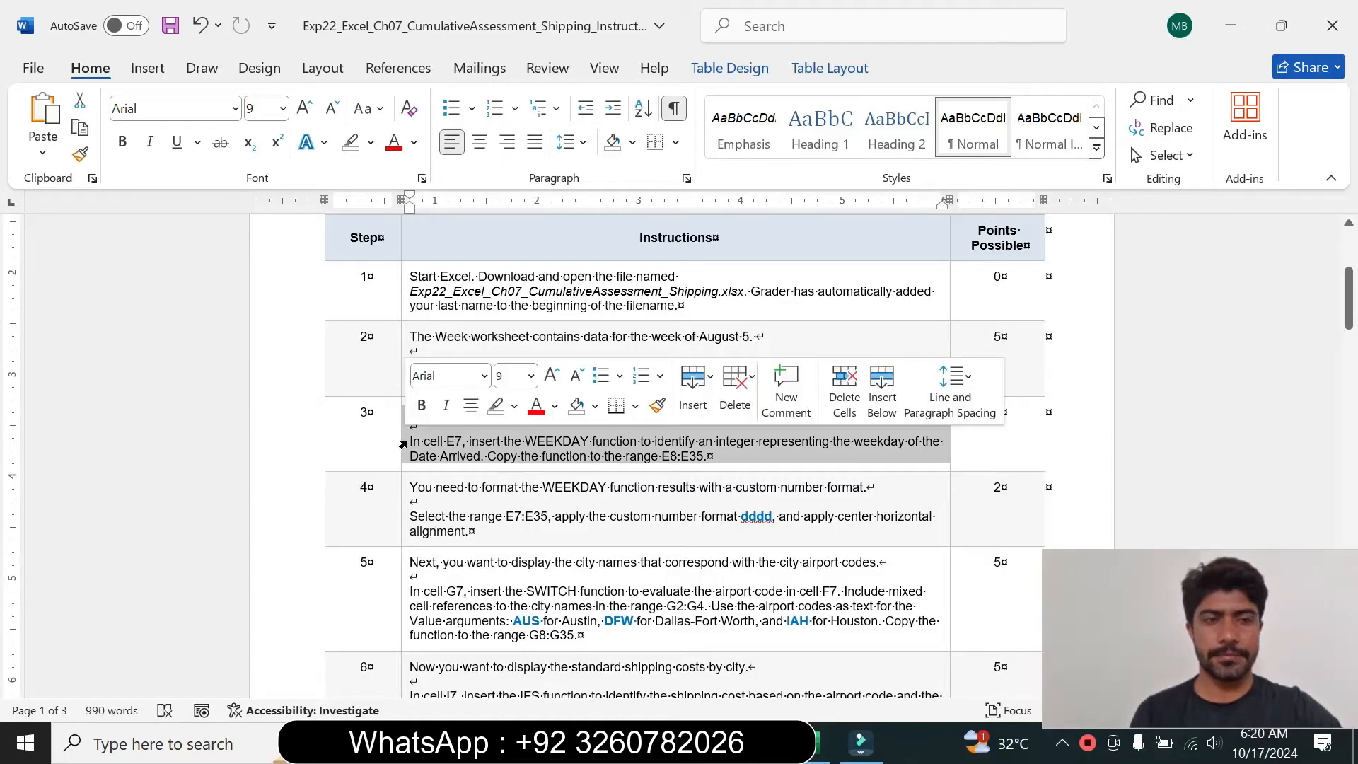
left_click(531, 376)
left_click(513, 146)
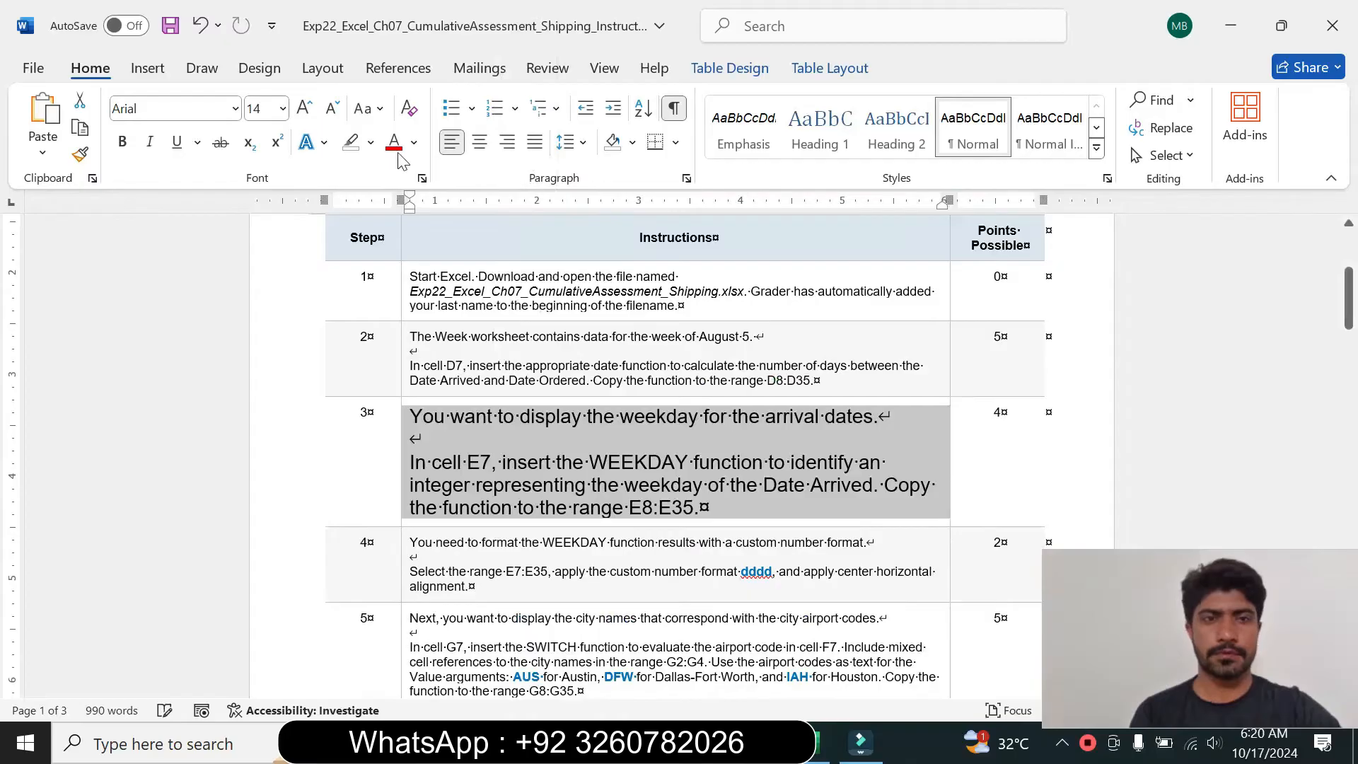
left_click(370, 144)
left_click(417, 214)
Step: Read the step 3 WEEKDAY instruction in Word and locate its target cell E7 on the Week worksheet in Excel
left_click_drag(515, 417, 721, 444)
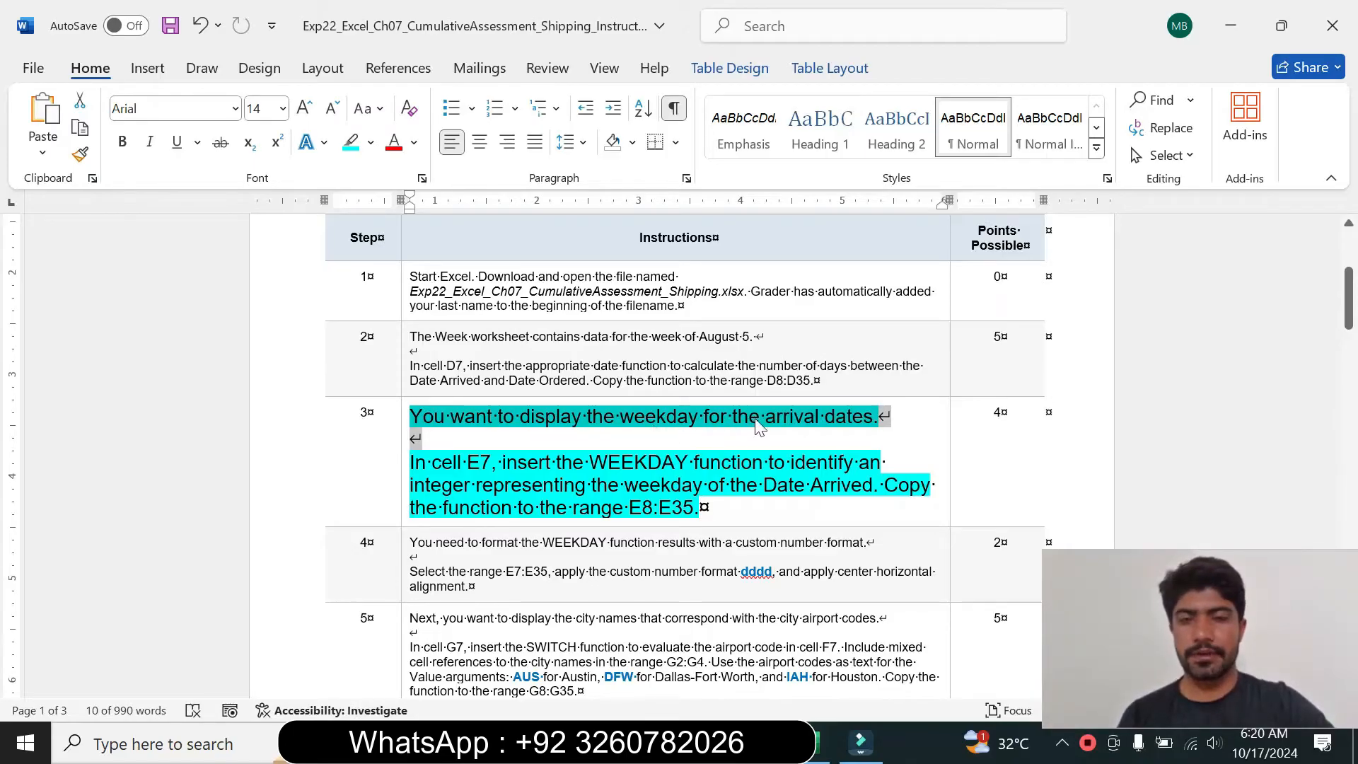
left_click_drag(431, 461, 700, 507)
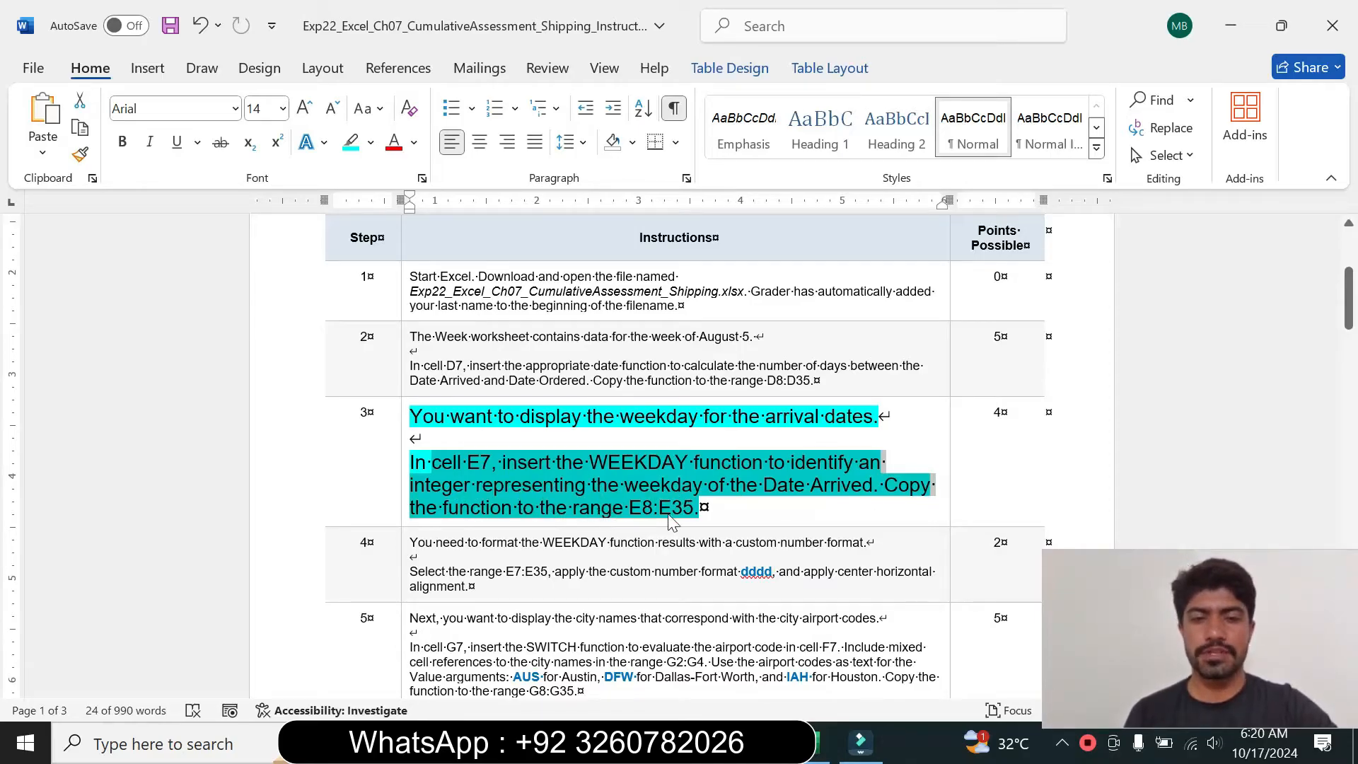
left_click(588, 468)
left_click_drag(430, 463, 468, 463)
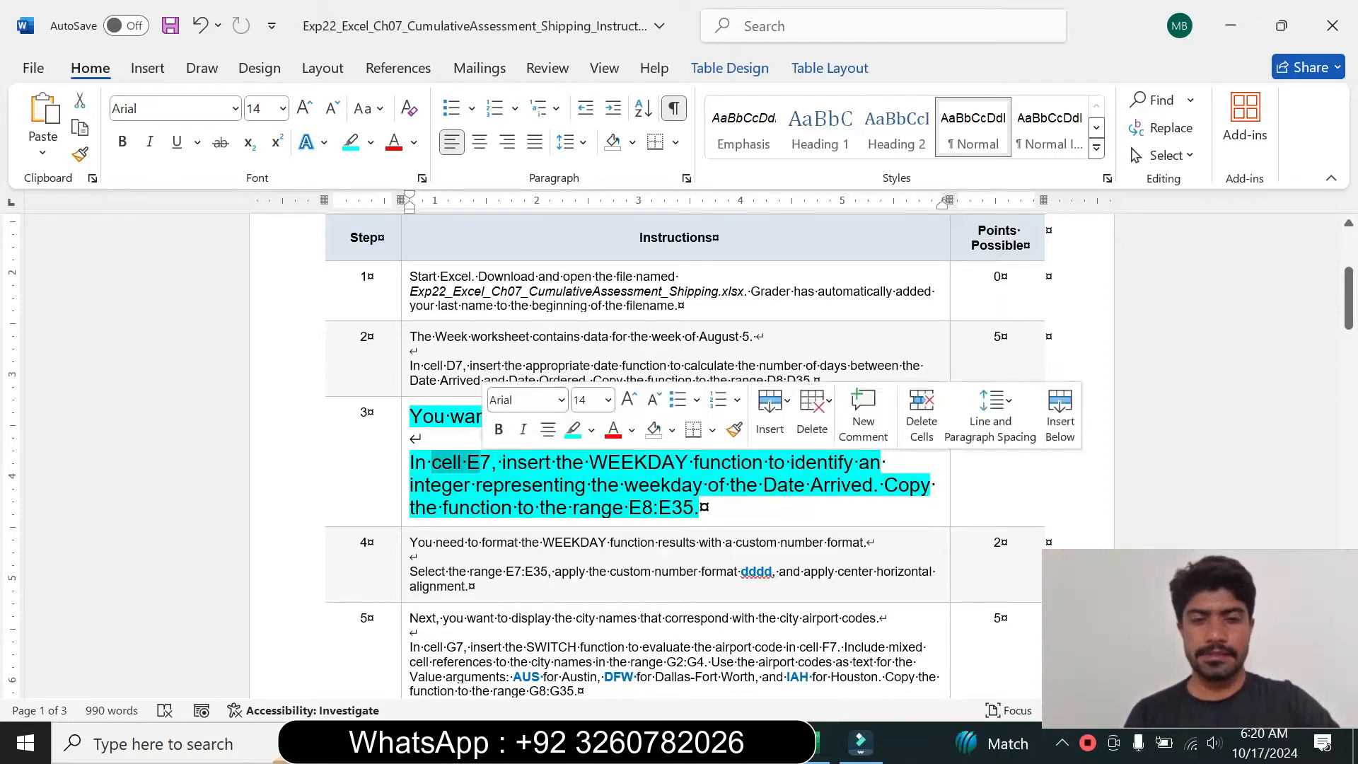
key("alt+Tab")
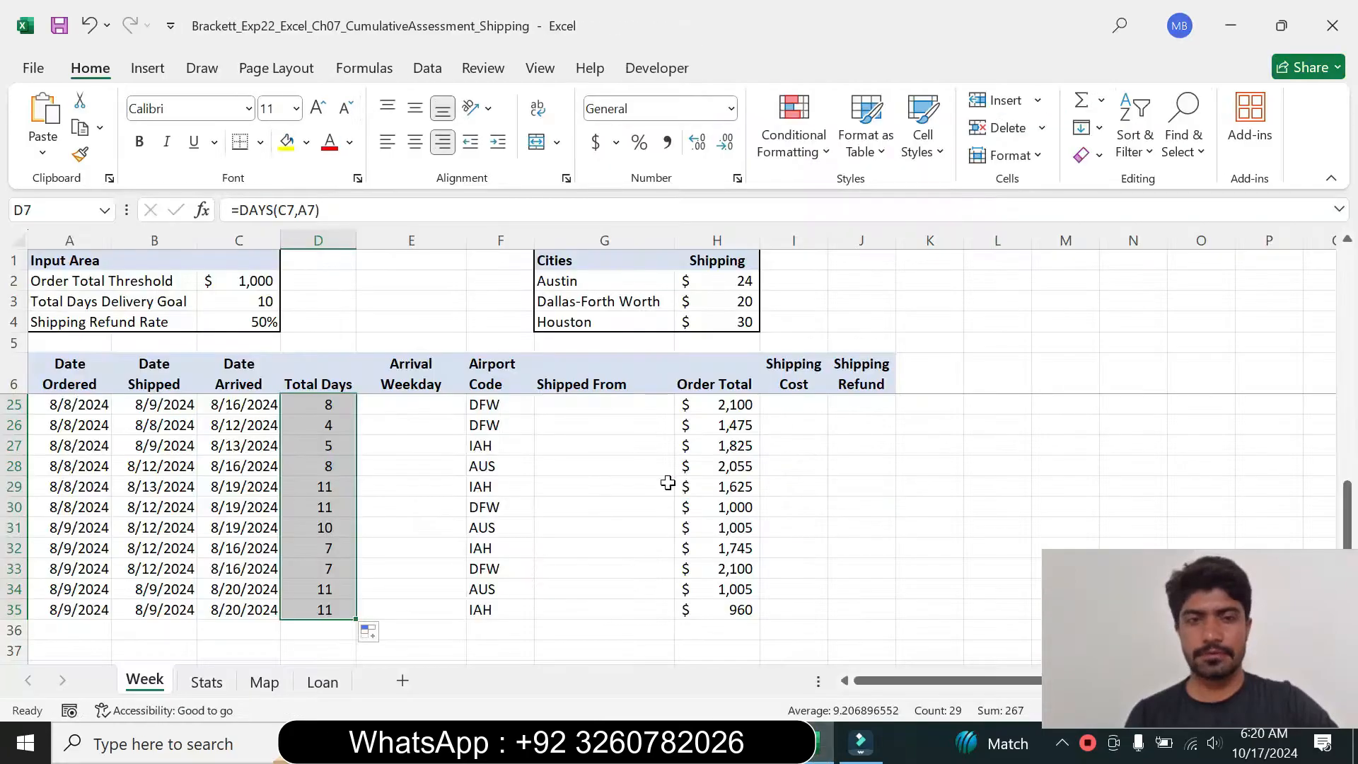
left_click(424, 406)
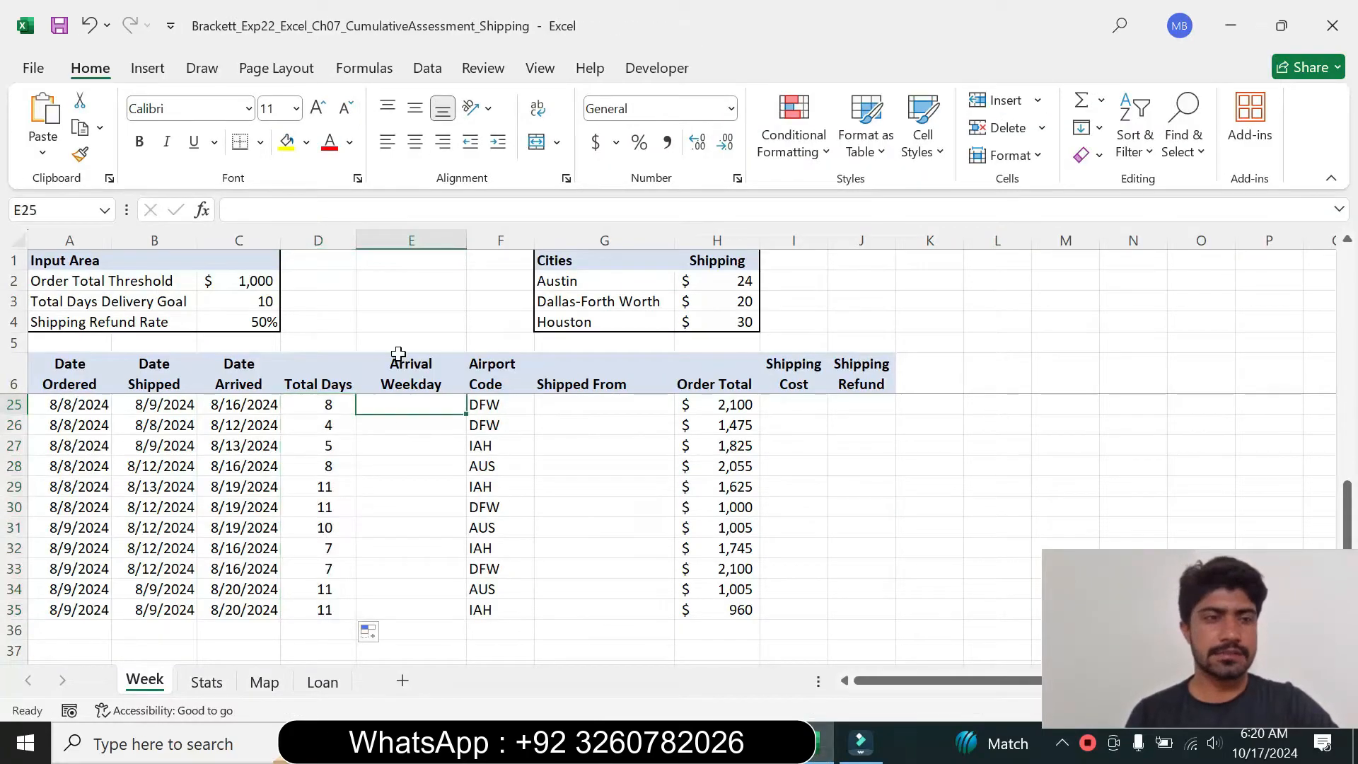
left_click_drag(1347, 512, 1347, 495)
left_click(398, 409)
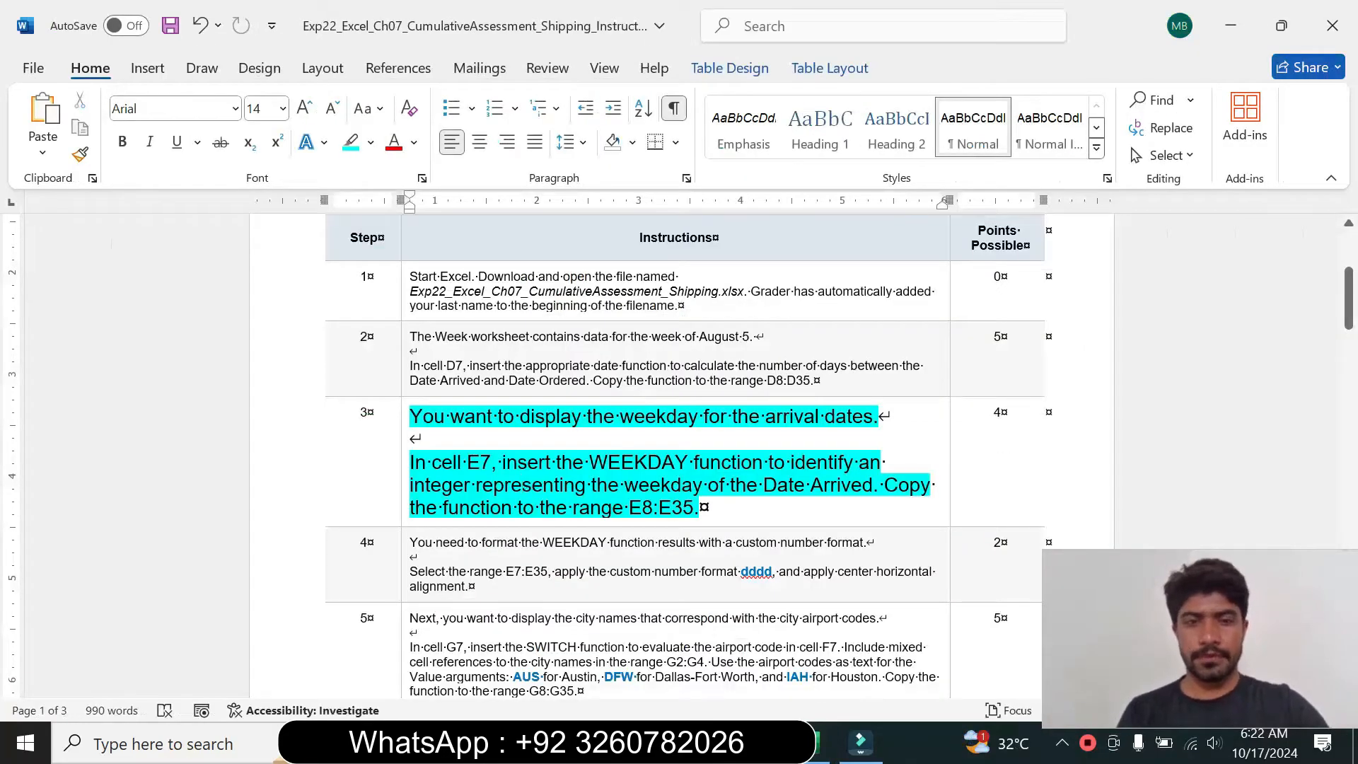
left_click_drag(432, 463, 479, 463)
left_click(818, 743)
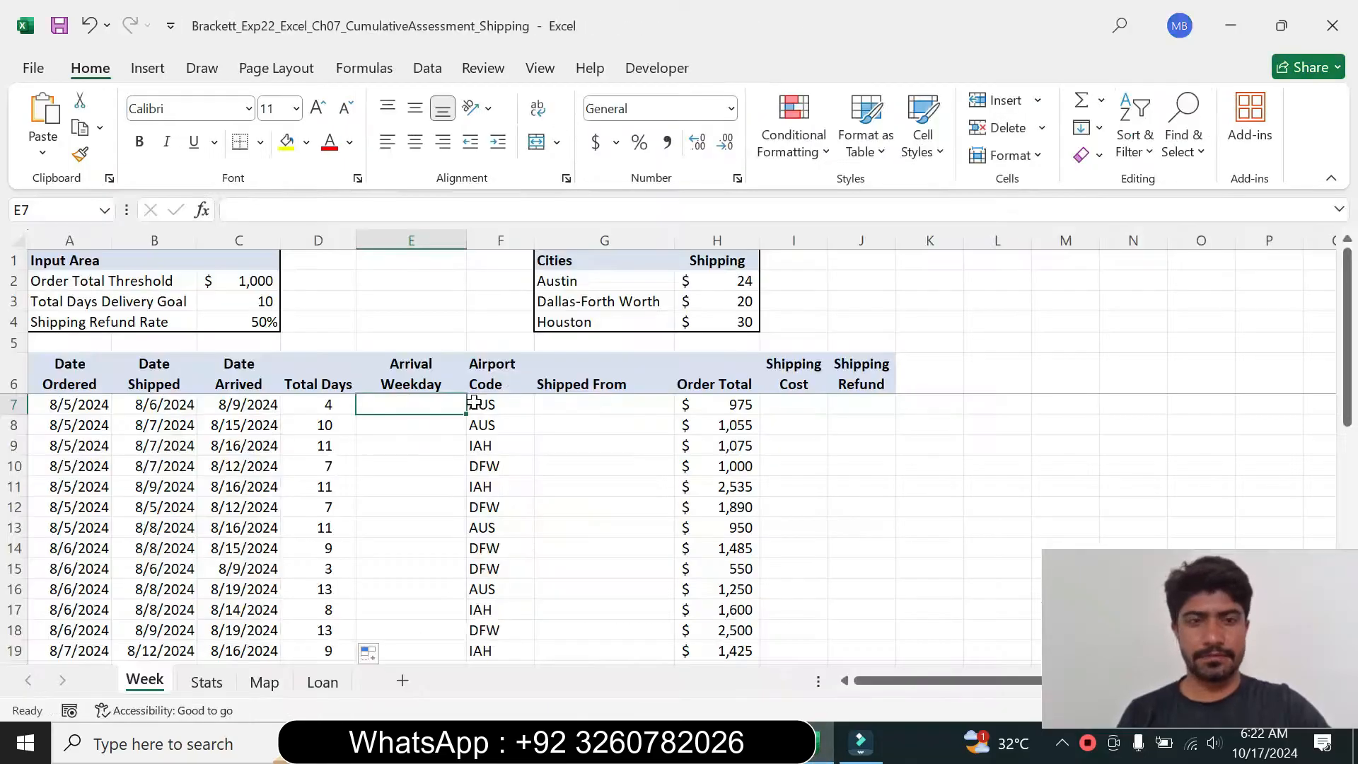
left_click(761, 742)
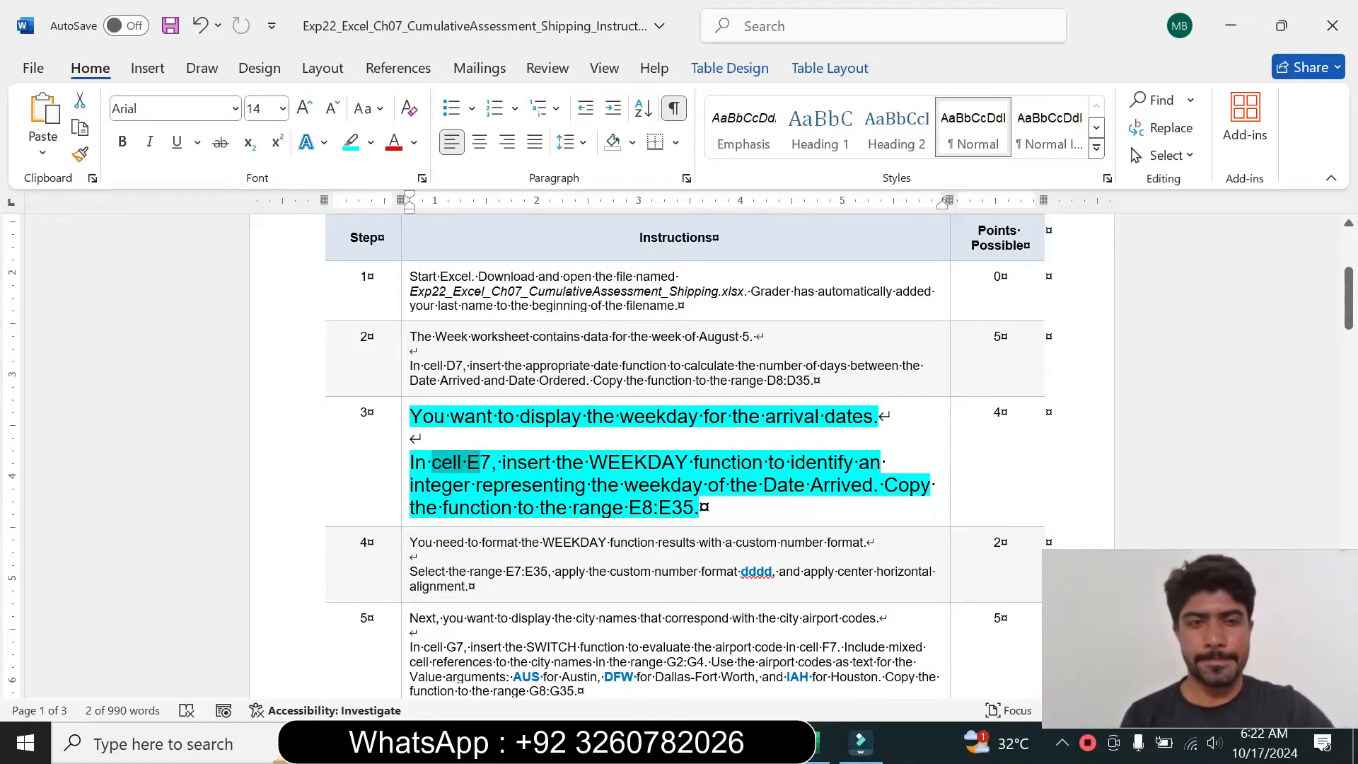
left_click(818, 742)
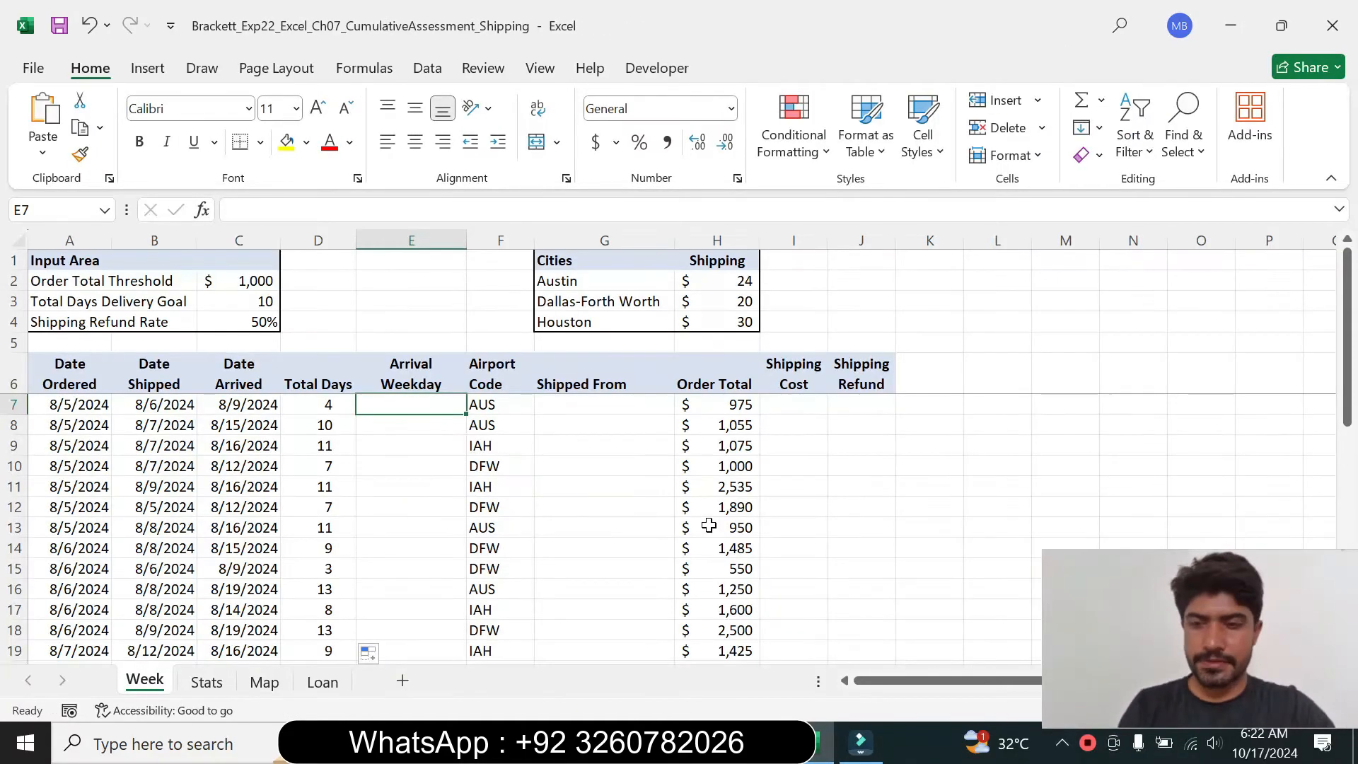
Step: Enter =WEEKDAY(C7) in cell E7 of the Week worksheet, rechecking the instruction in Word for the date argument
type("=w")
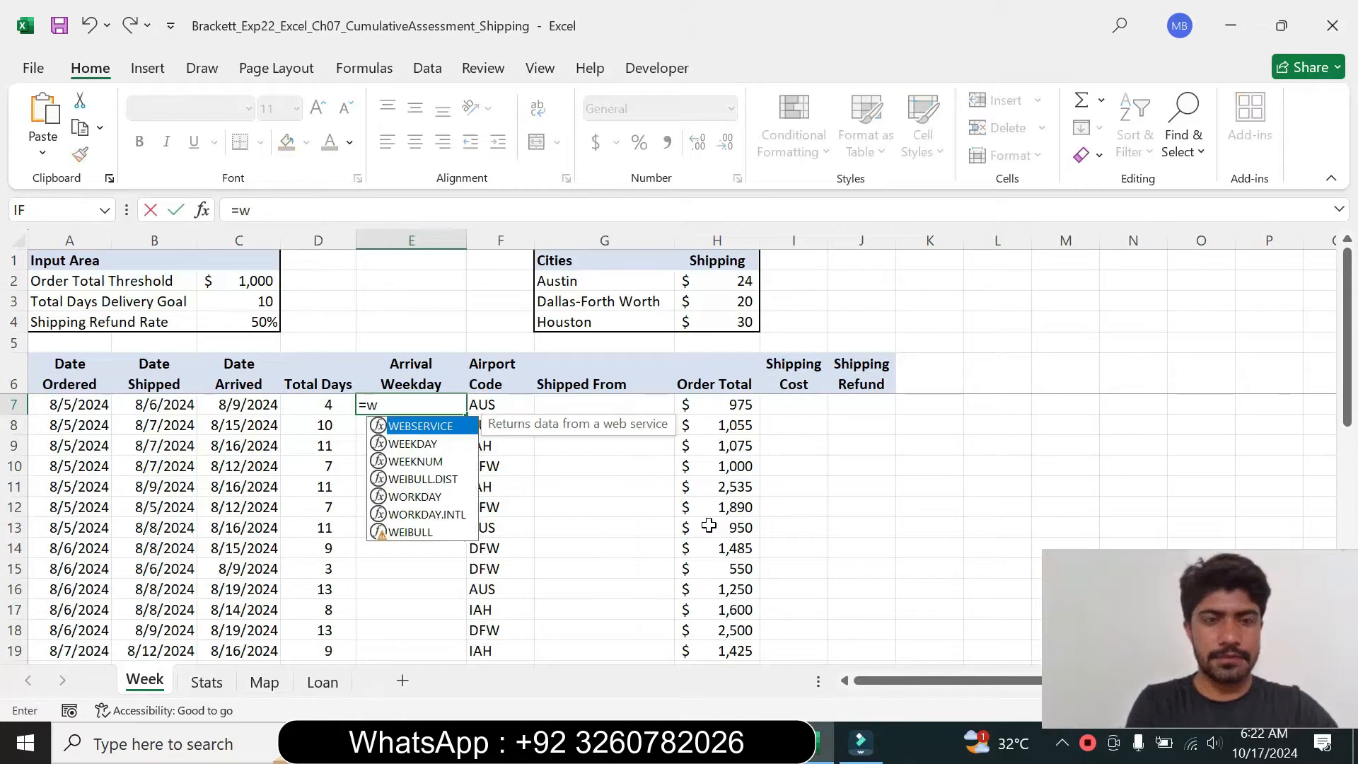
type("ee")
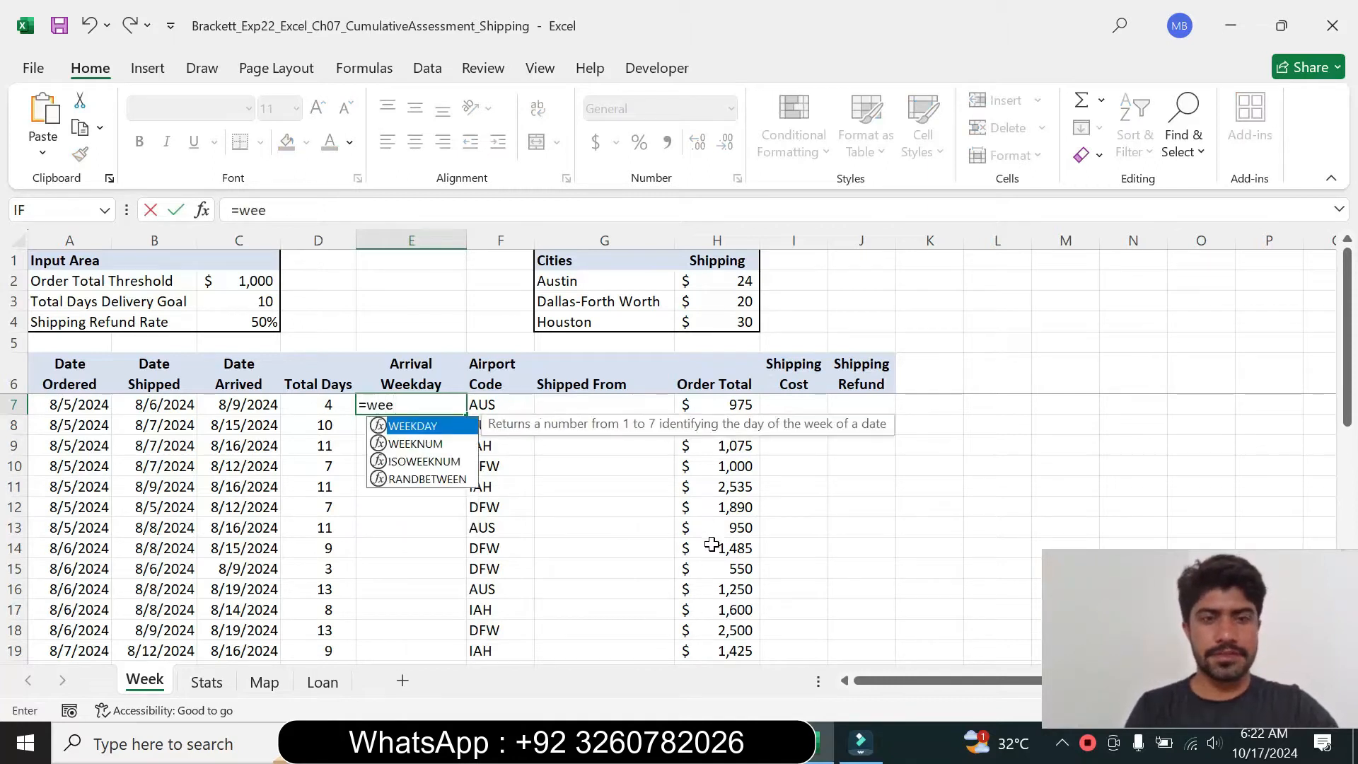
double_click(412, 426)
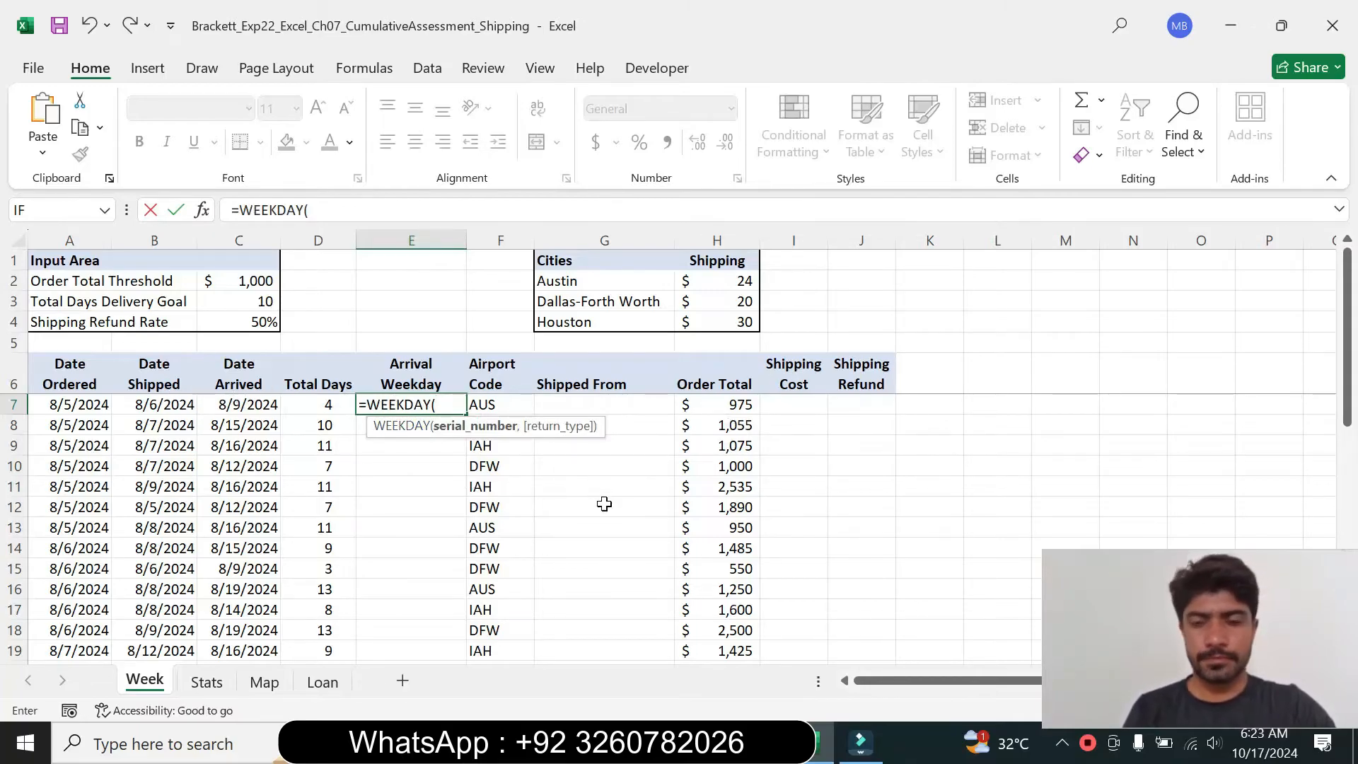
key("alt+Tab")
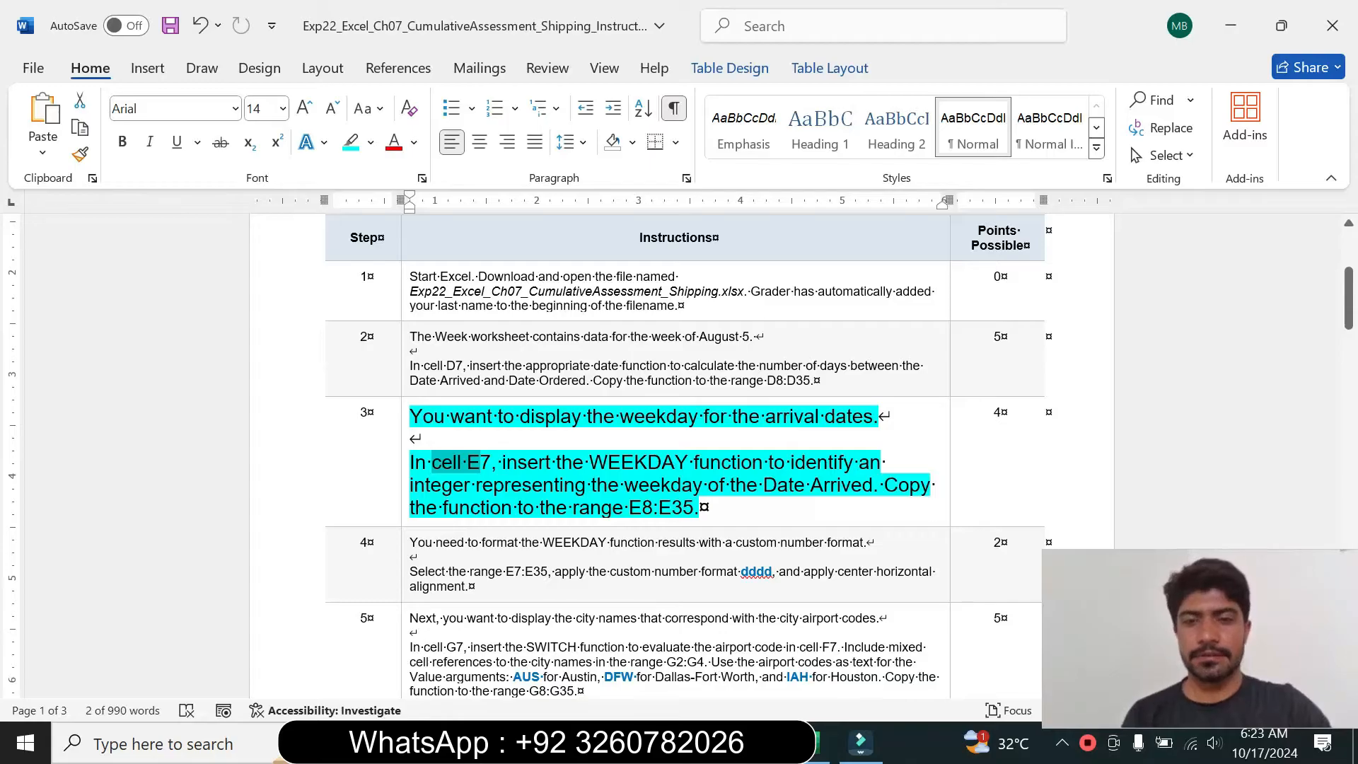
key("alt+Tab")
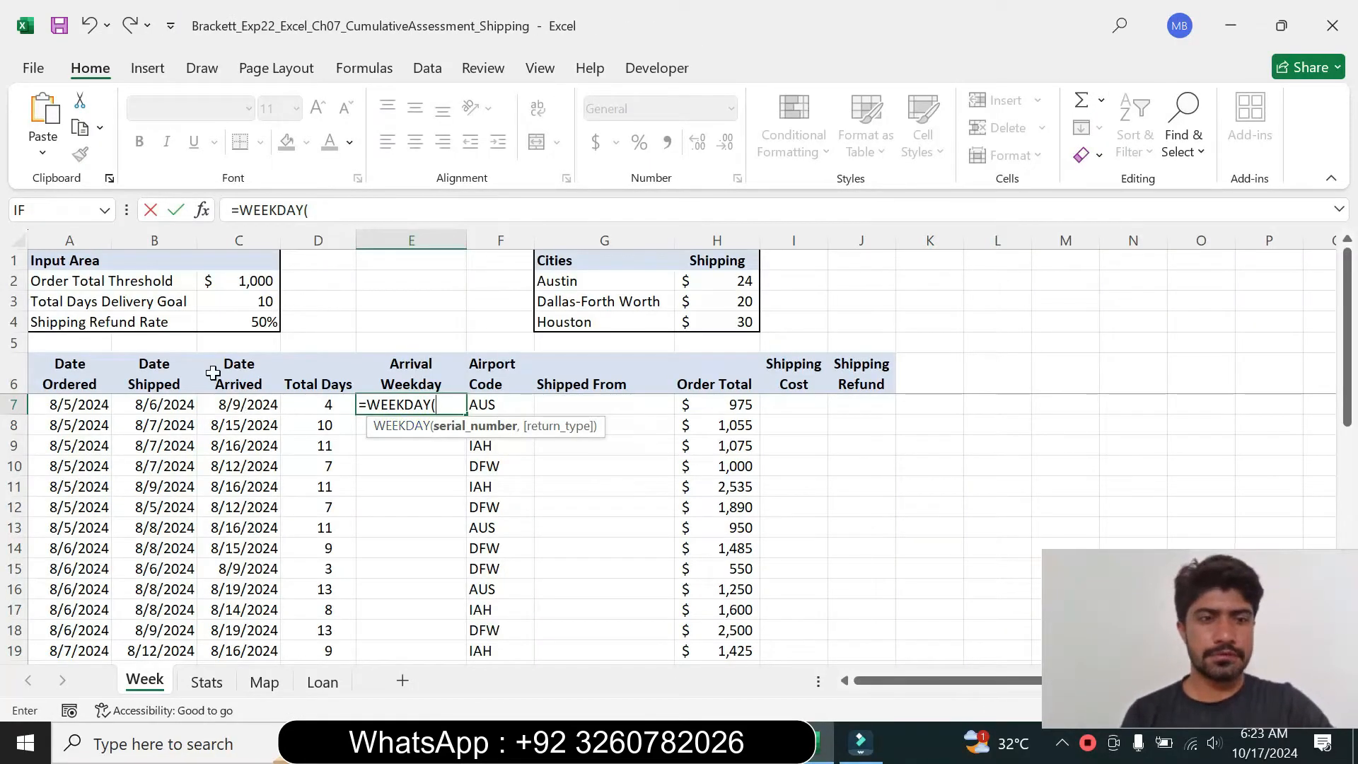
left_click(238, 405)
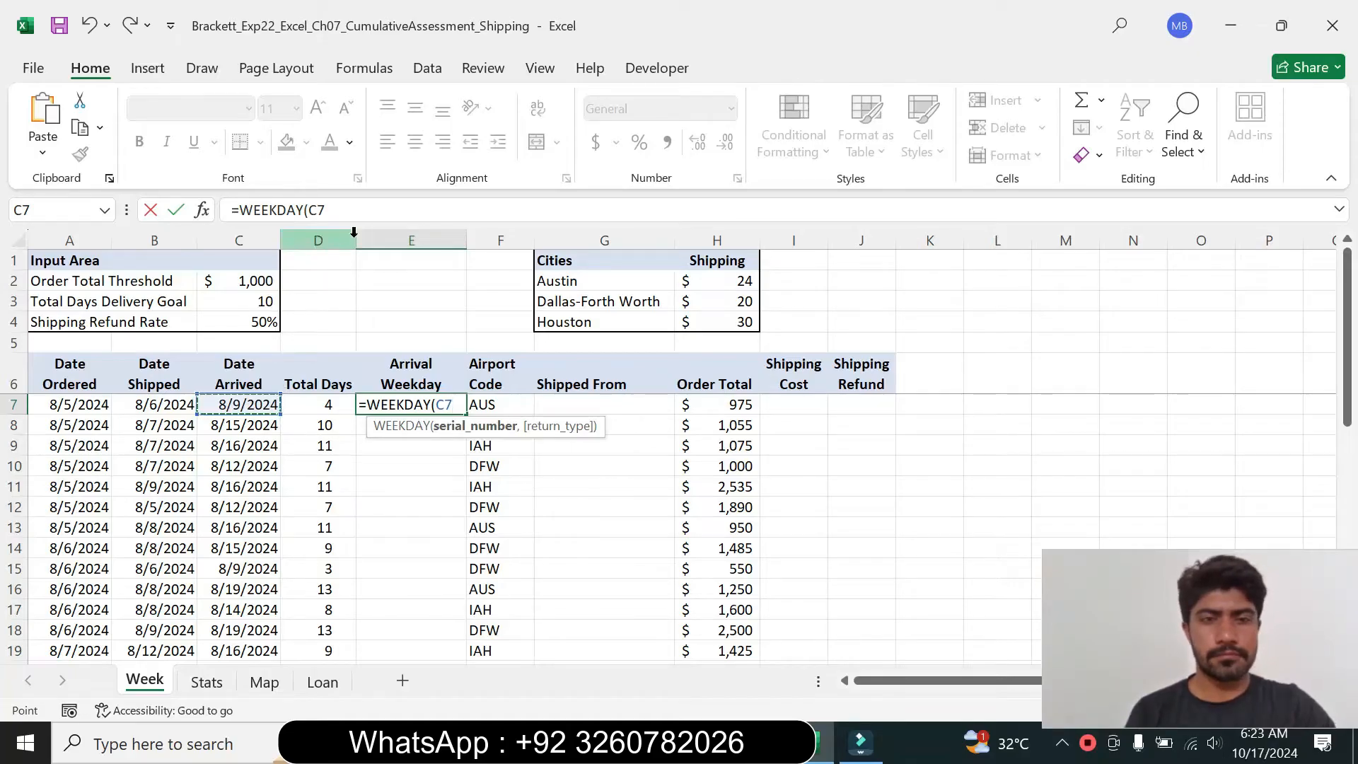
left_click(327, 210)
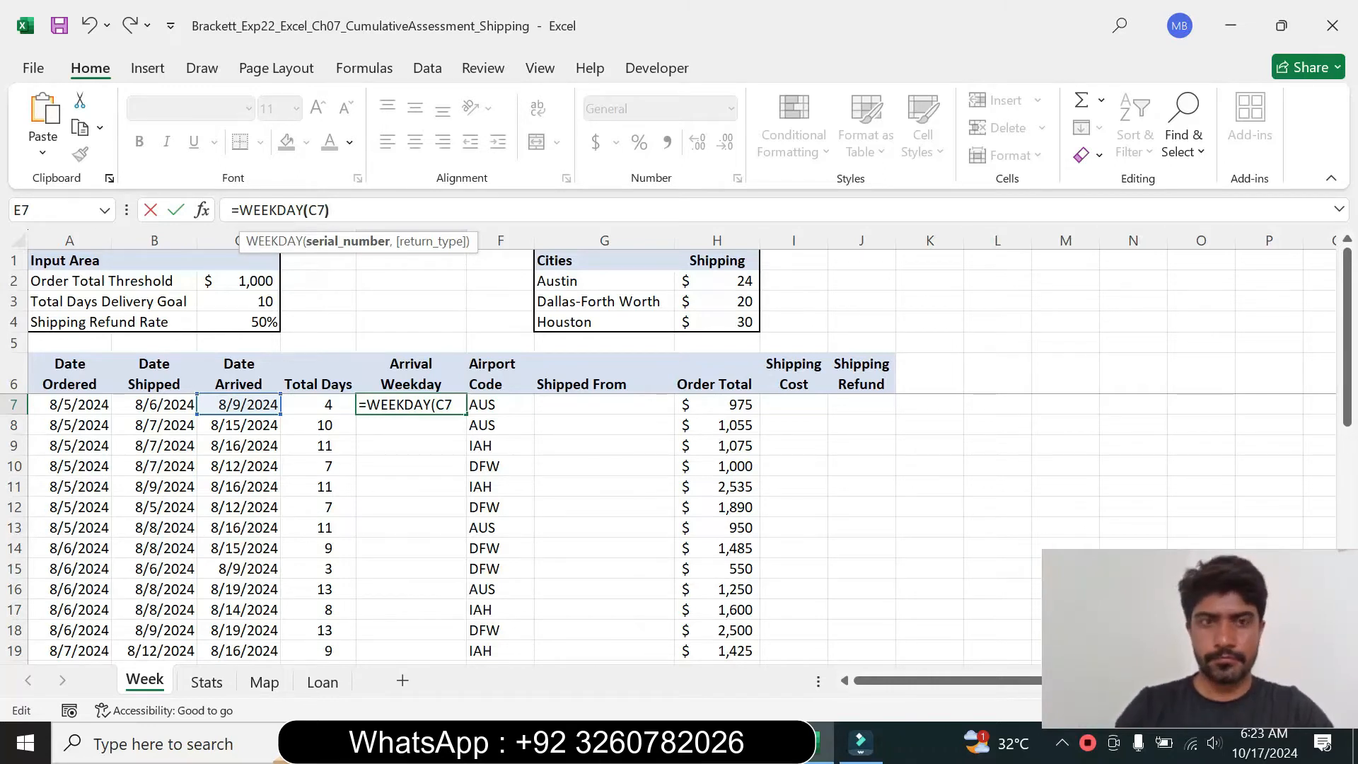
type(")")
key("Return")
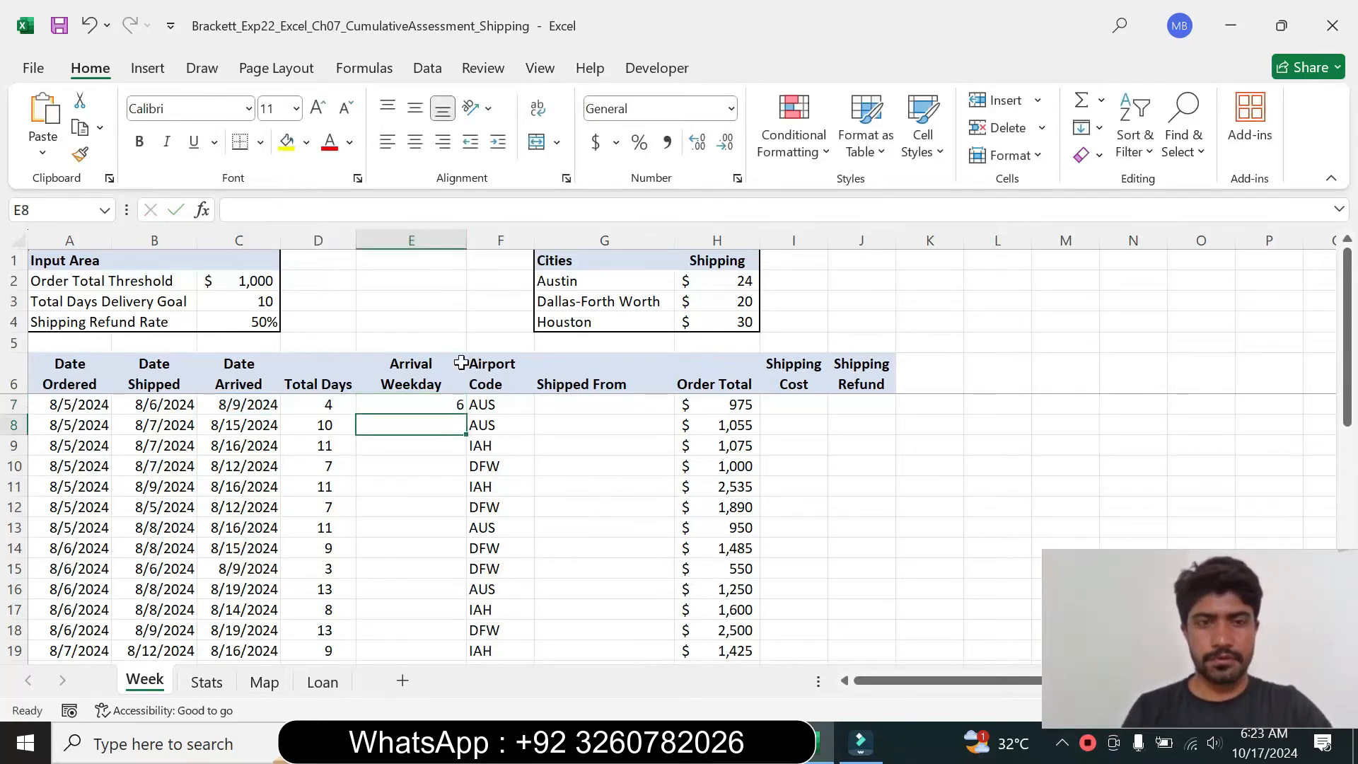
Step: Check the copy range in the Word instructions, then copy the WEEKDAY formula from E7 down to E8:E35 in Excel
left_click_drag(1349, 301, 1349, 301)
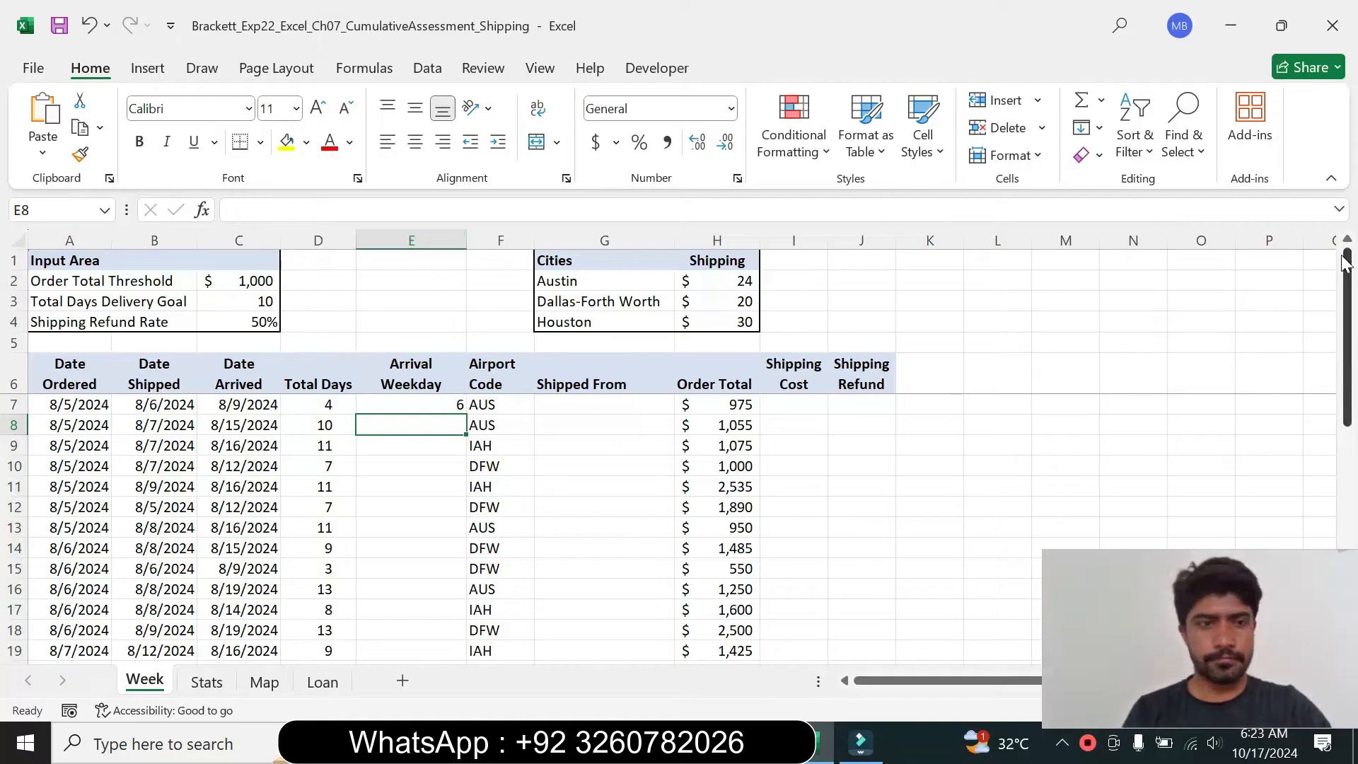
left_click(376, 406)
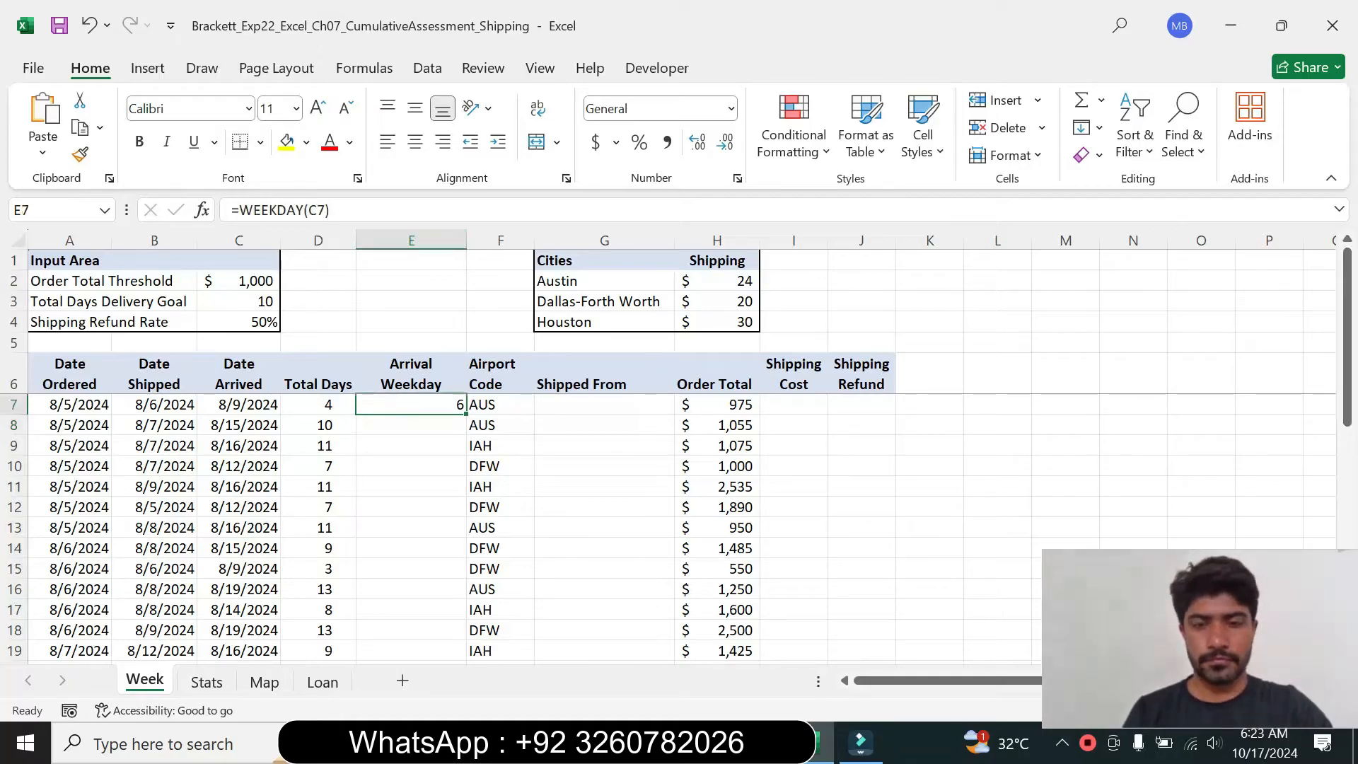
mouse_move(754, 742)
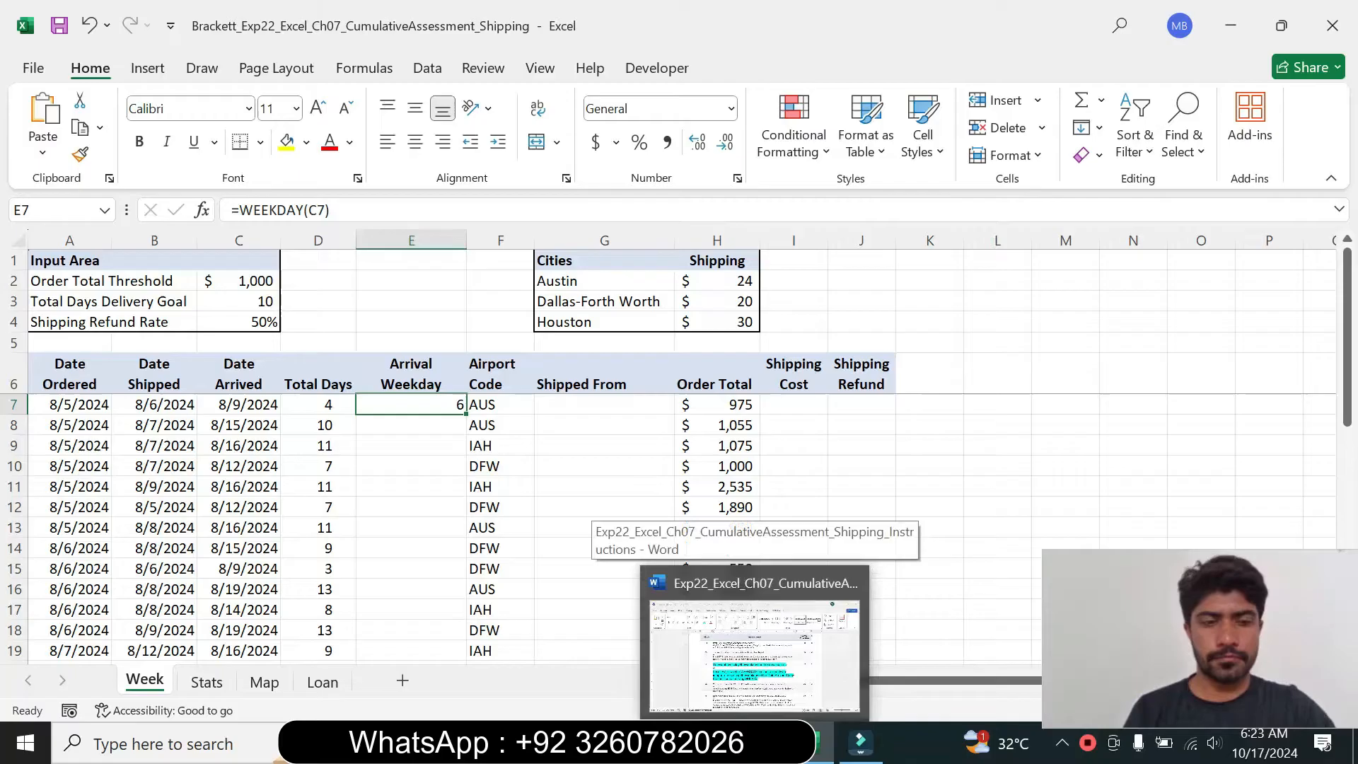
left_click(755, 664)
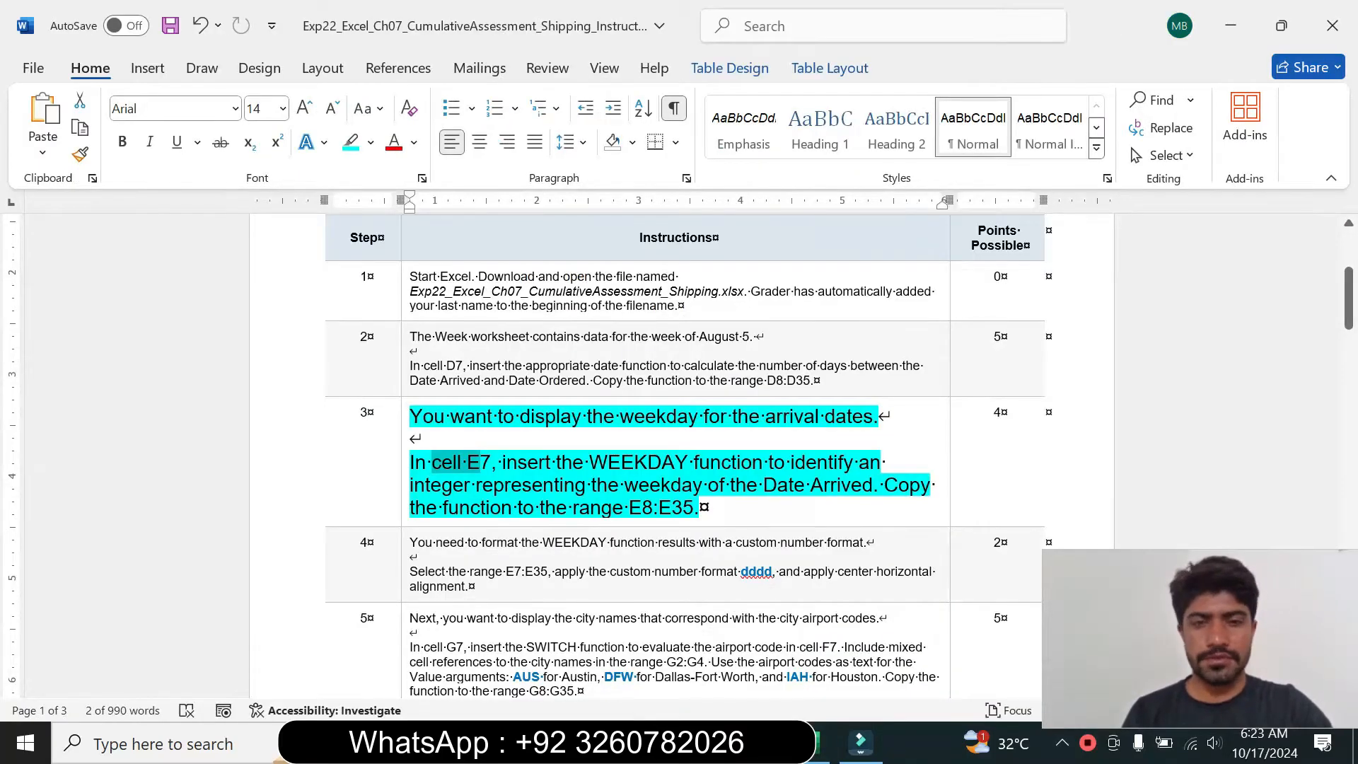
left_click_drag(573, 508, 698, 508)
left_click(813, 754)
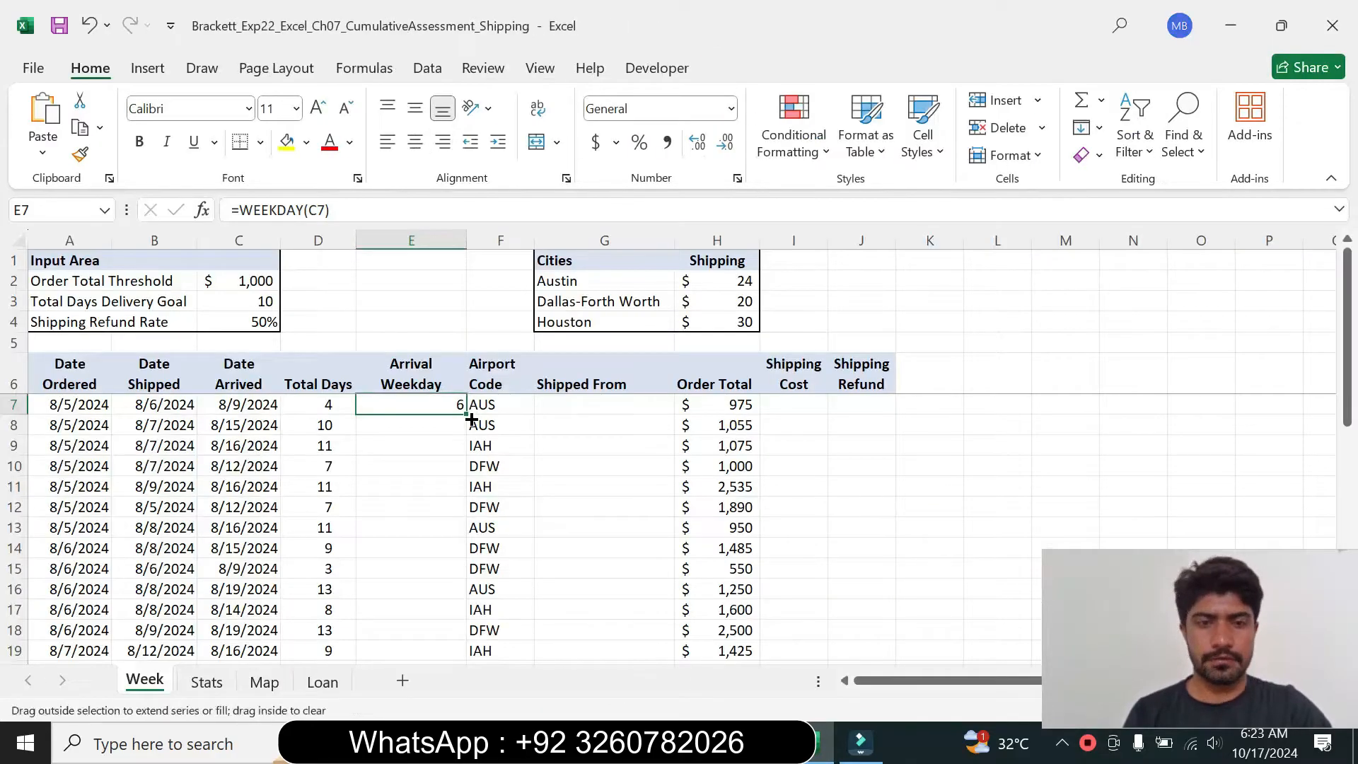
left_click_drag(467, 412, 440, 708)
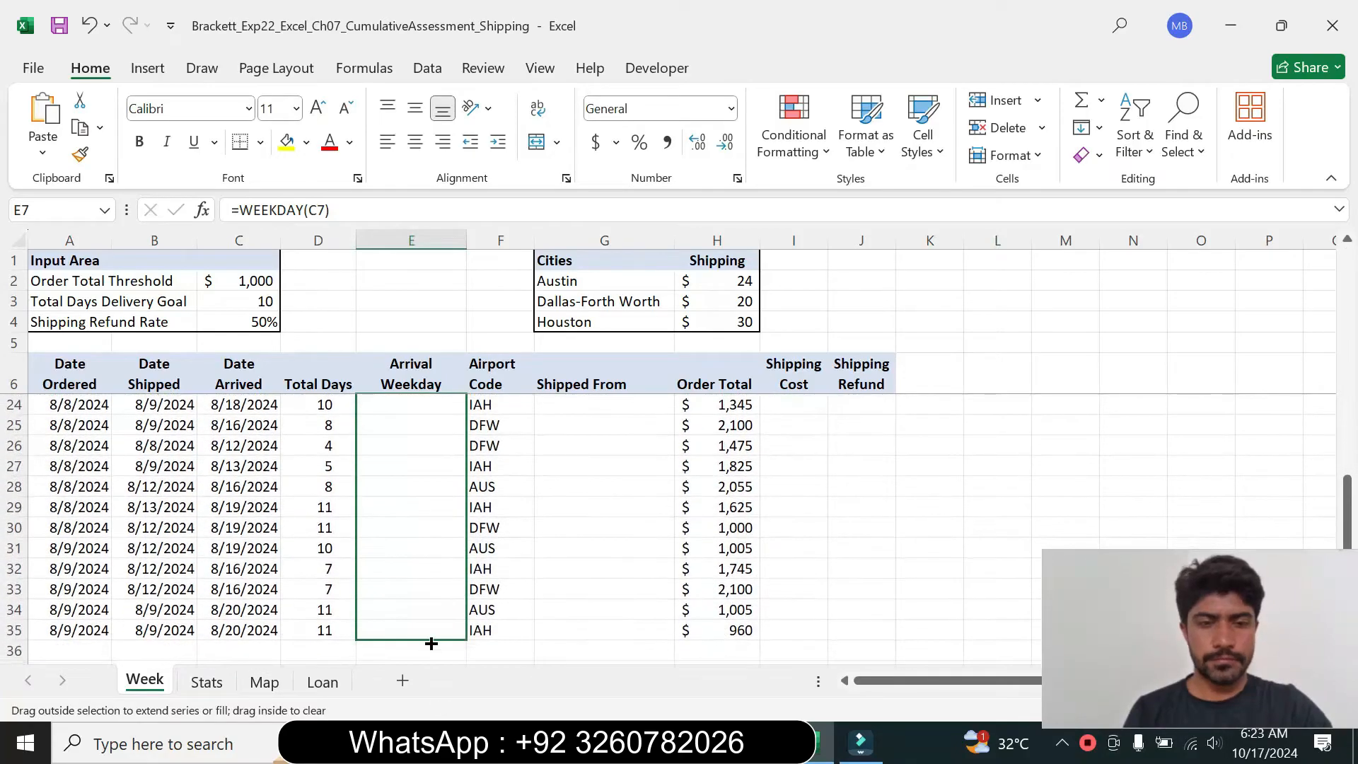
left_click_drag(431, 643, 431, 645)
left_click_drag(1347, 500, 1346, 261)
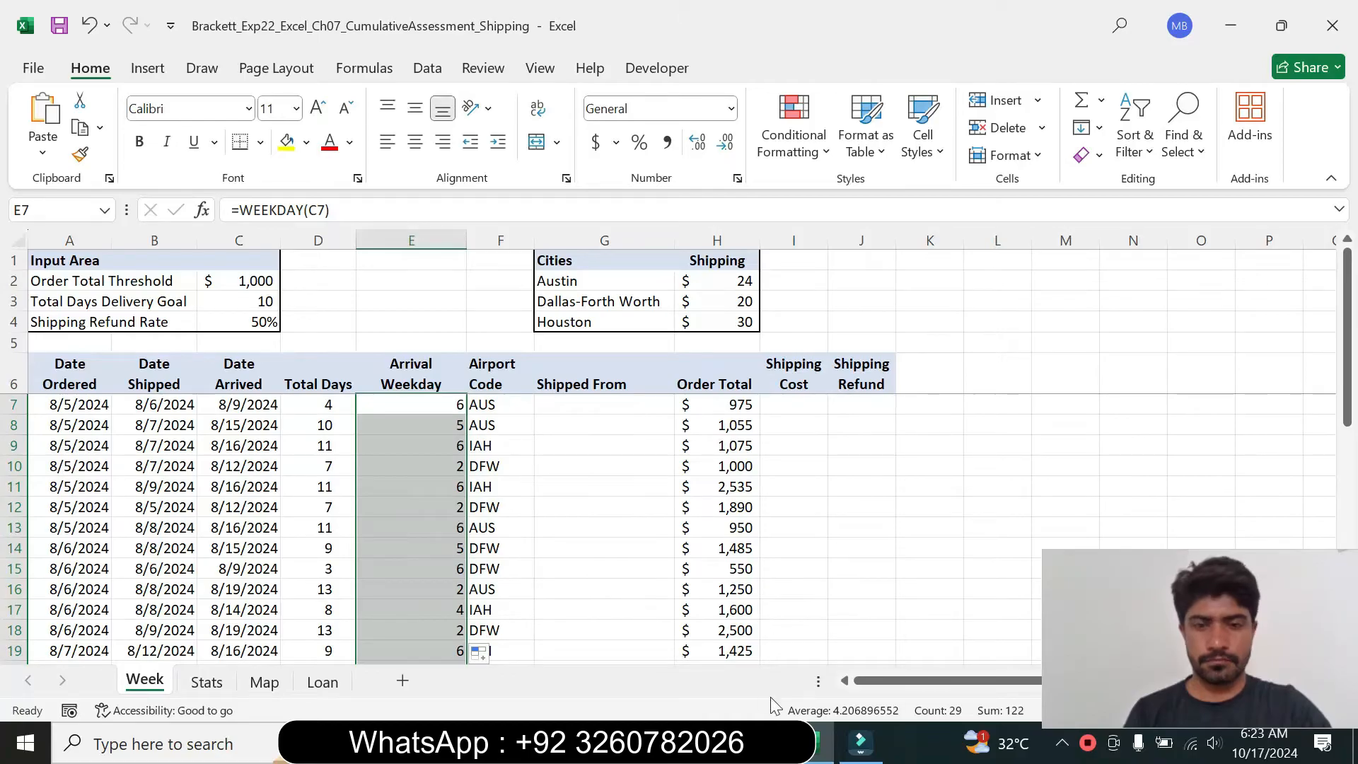
Step: Switch to Word, set the step 3 instruction text to 9 pt and remove its turquoise highlight
left_click(773, 743)
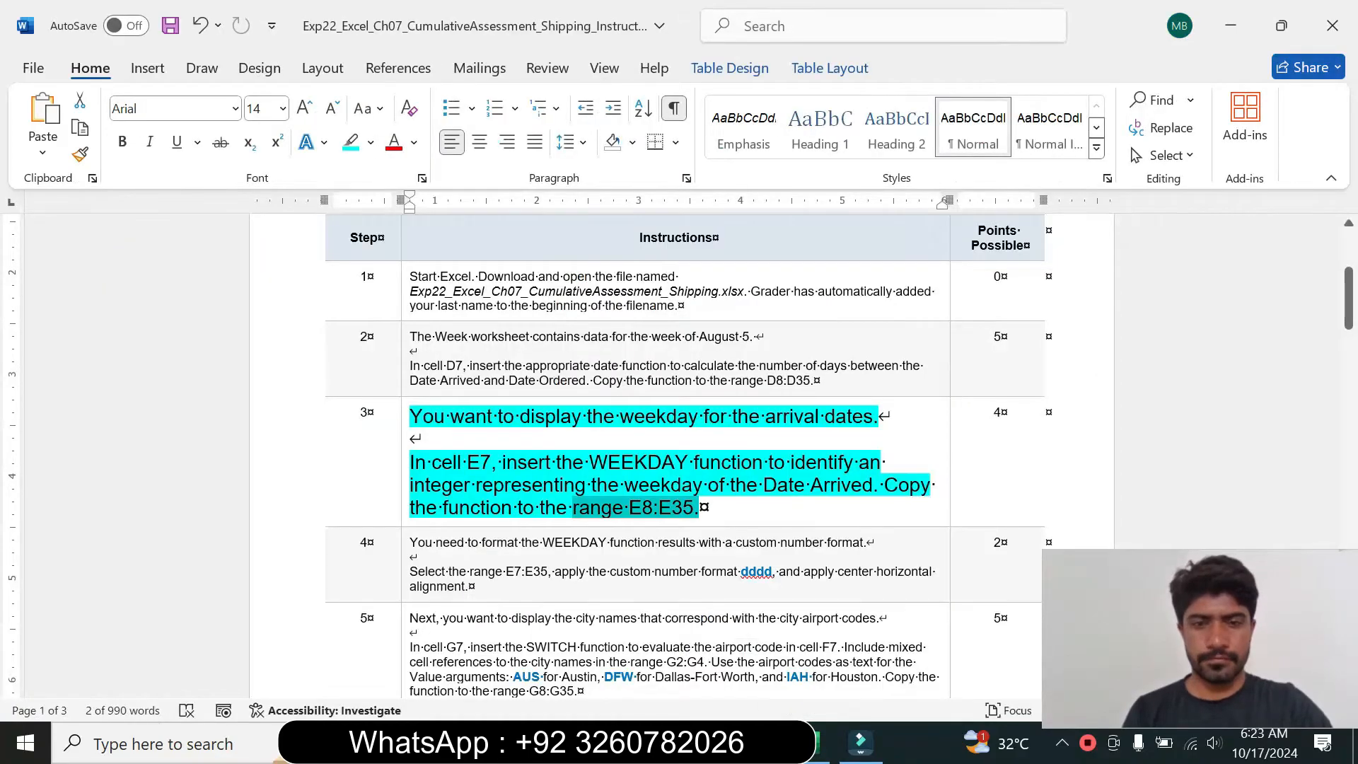
left_click(402, 490)
left_click(531, 420)
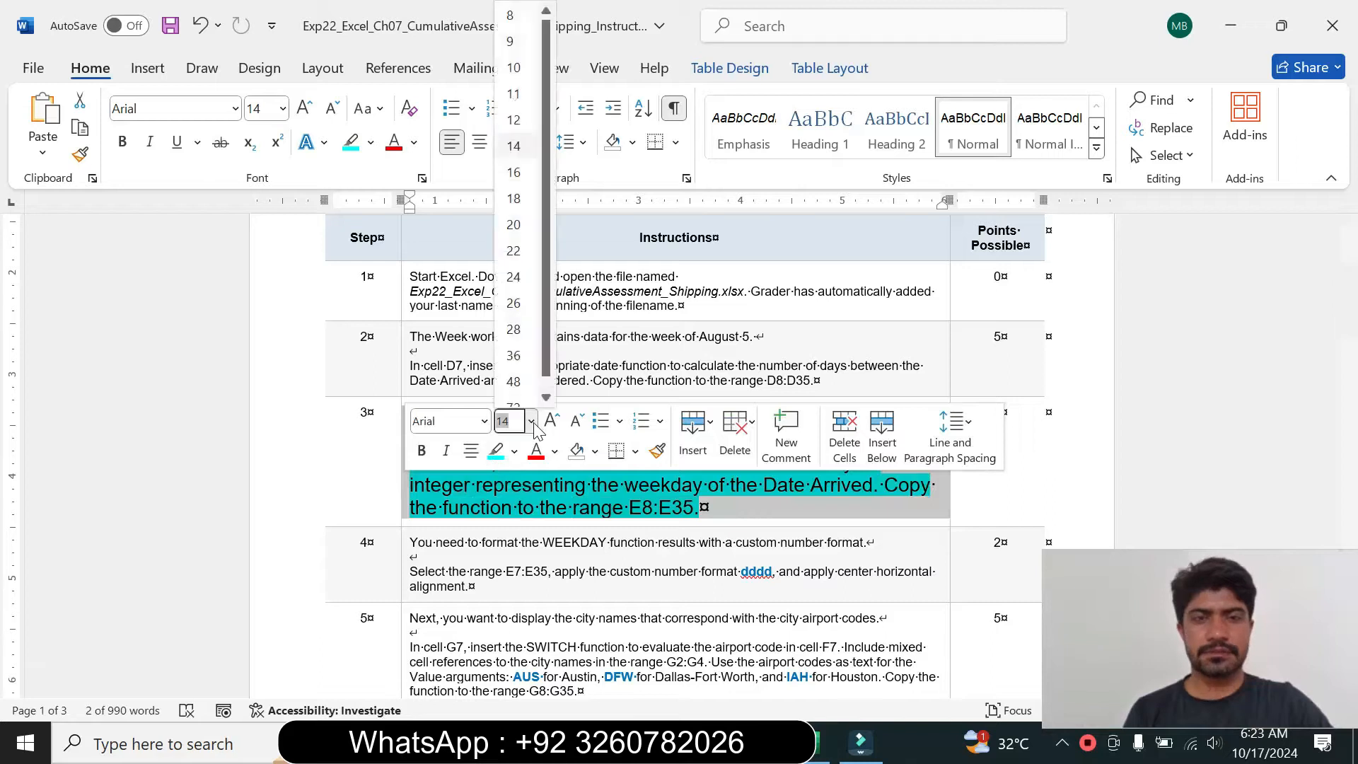
left_click(512, 42)
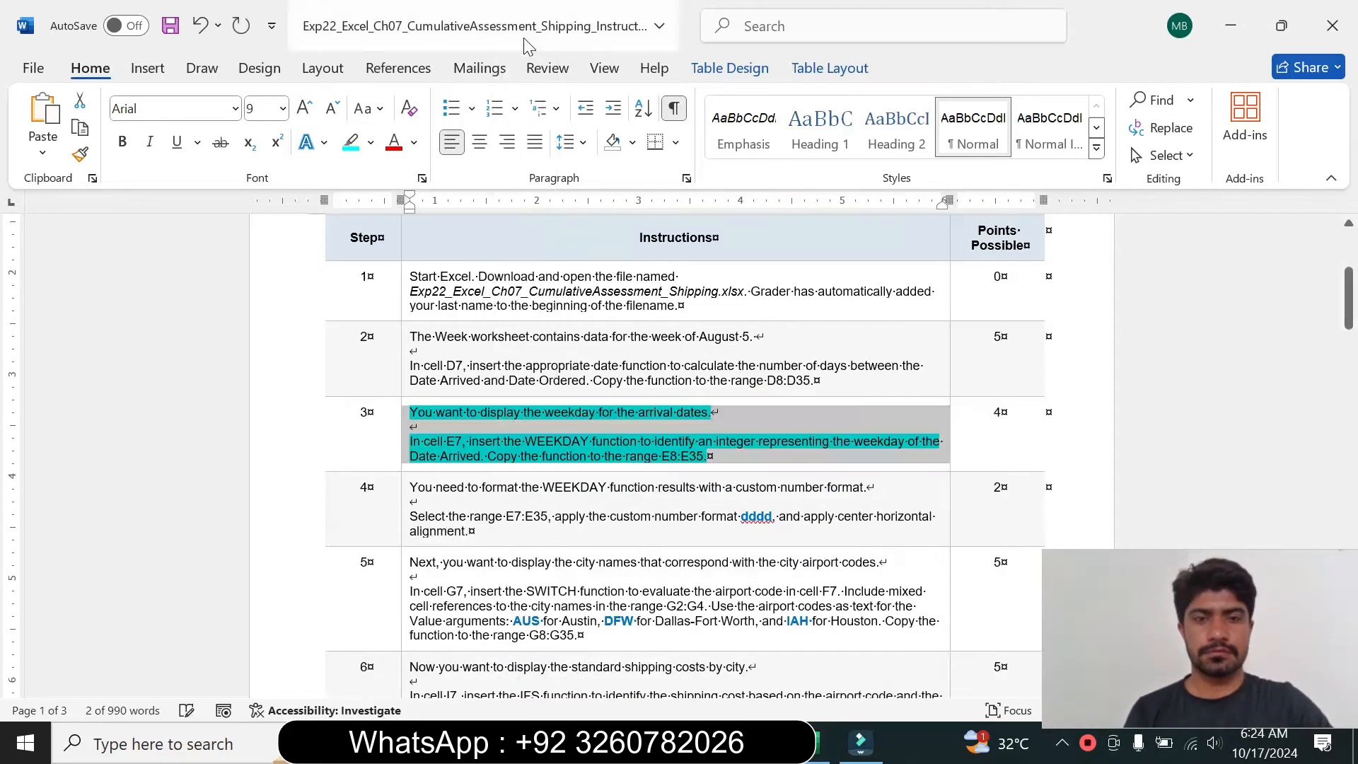
left_click(372, 144)
left_click(381, 311)
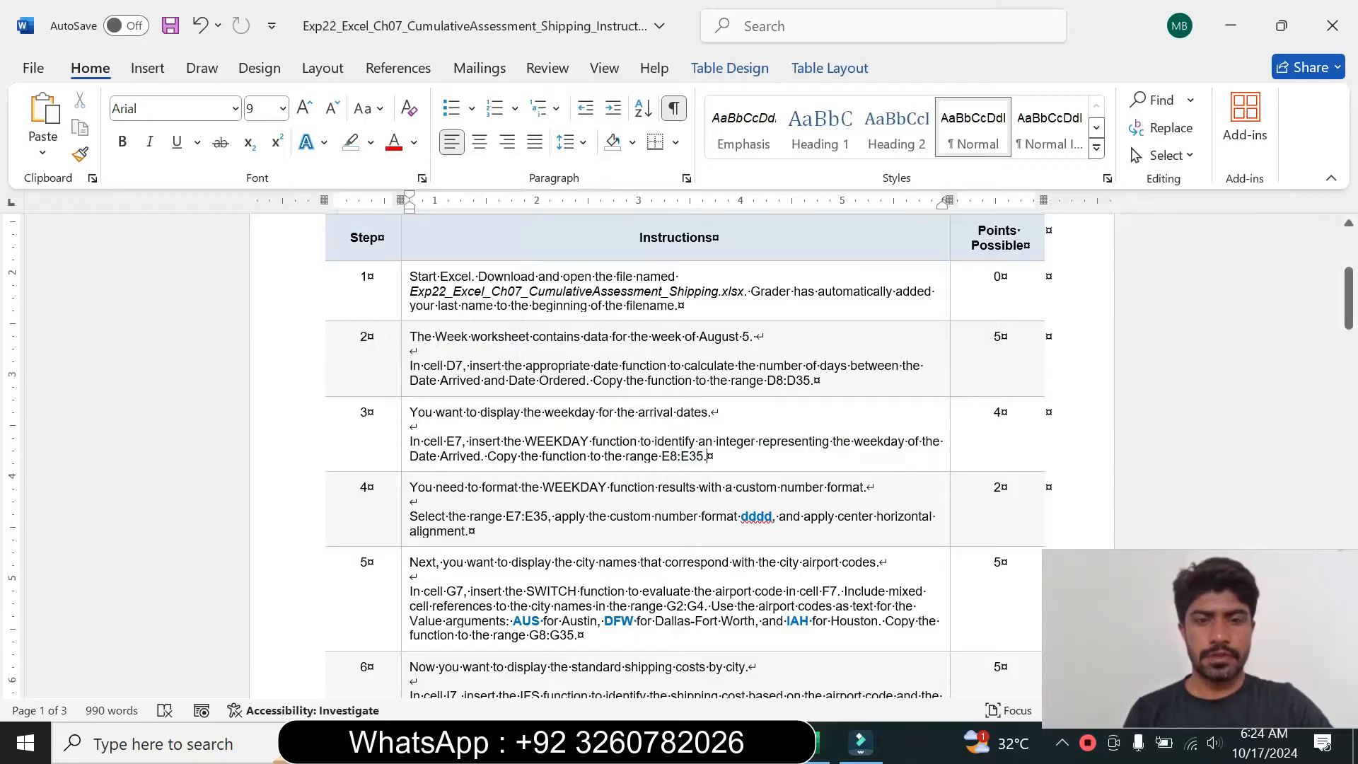
Step: Set the step 4 instruction text to 16 pt with turquoise highlighting and read the custom number format requirements
left_click(400, 518)
left_click(528, 449)
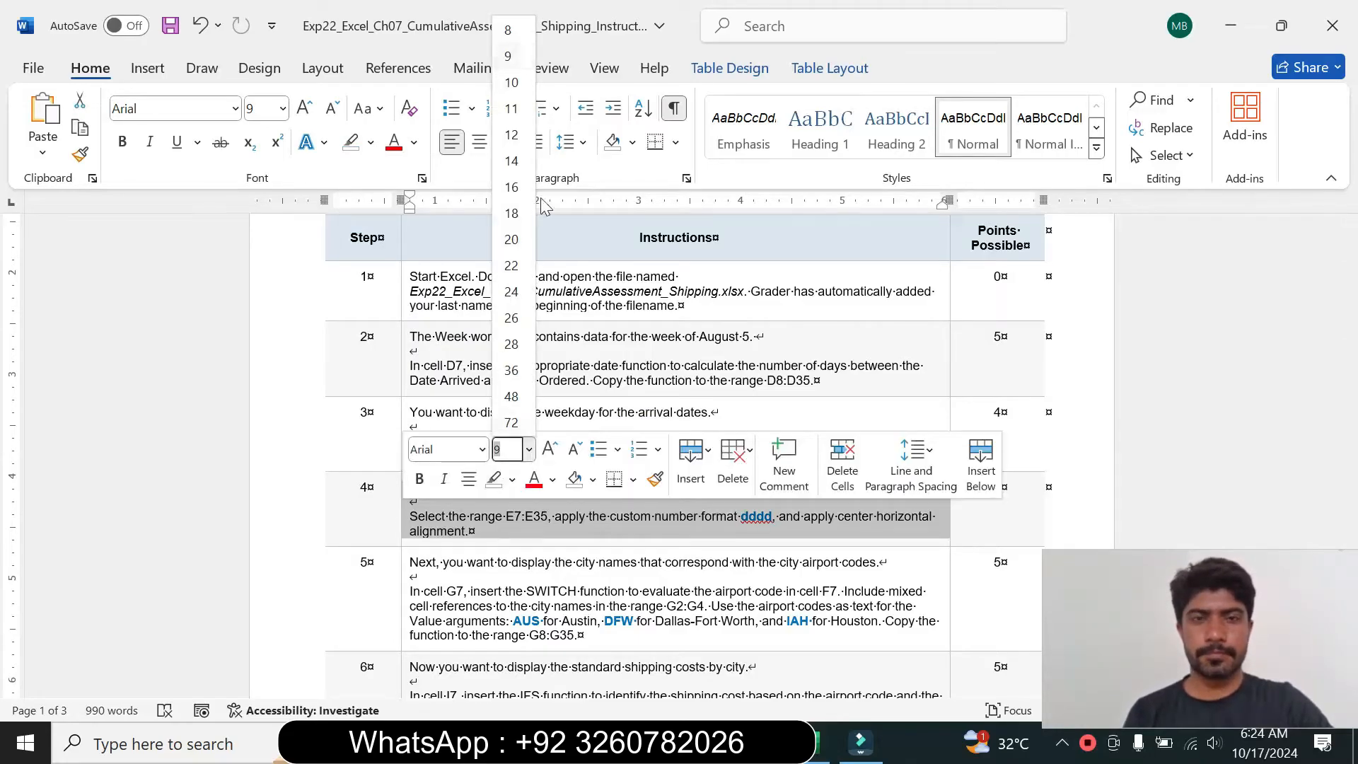
left_click(511, 187)
left_click(371, 143)
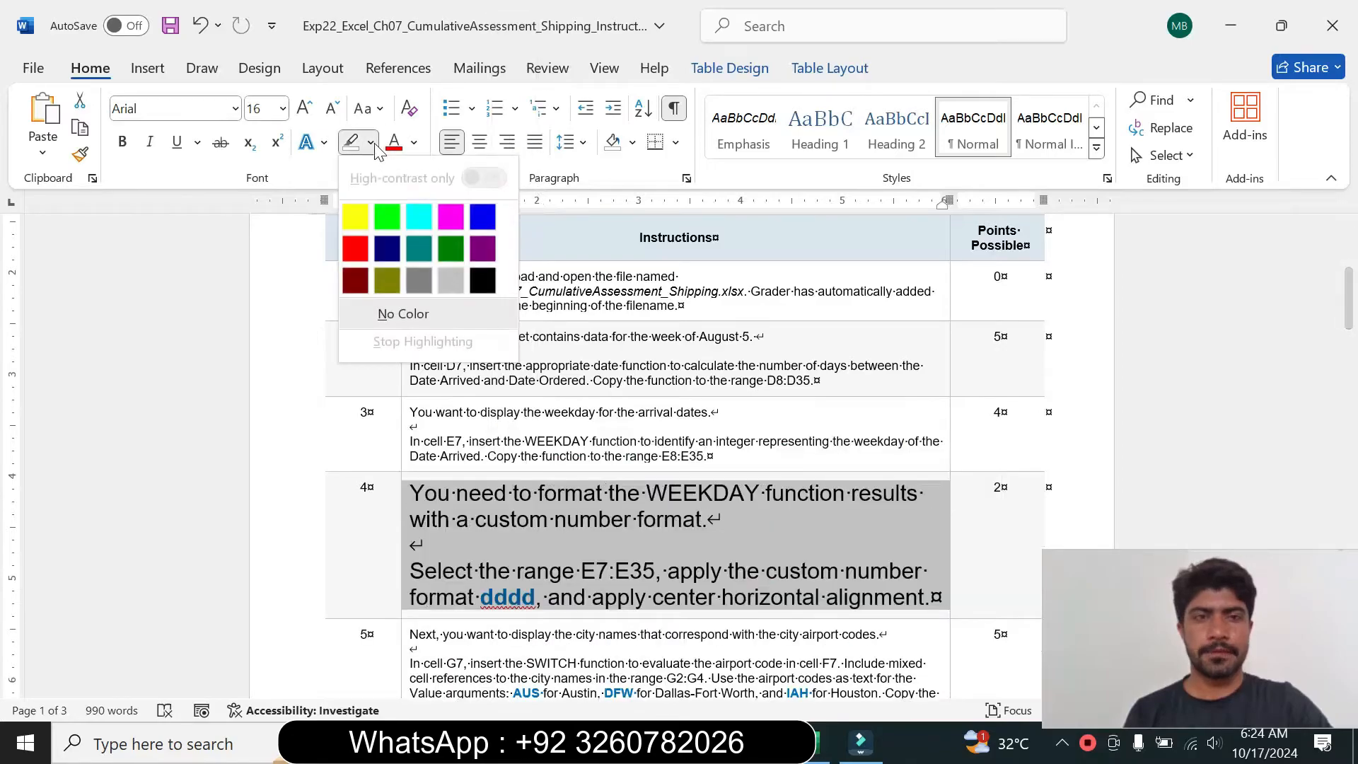
left_click(419, 217)
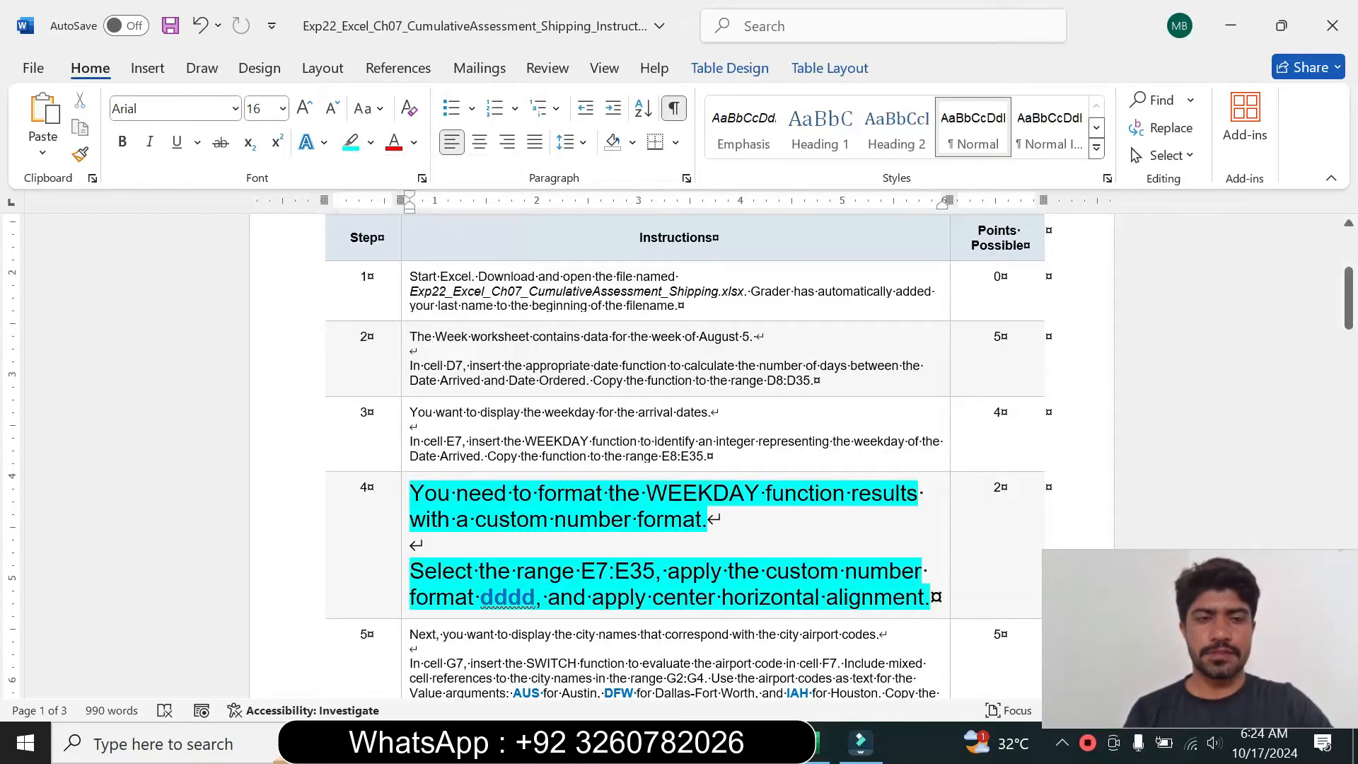
left_click_drag(424, 494, 706, 520)
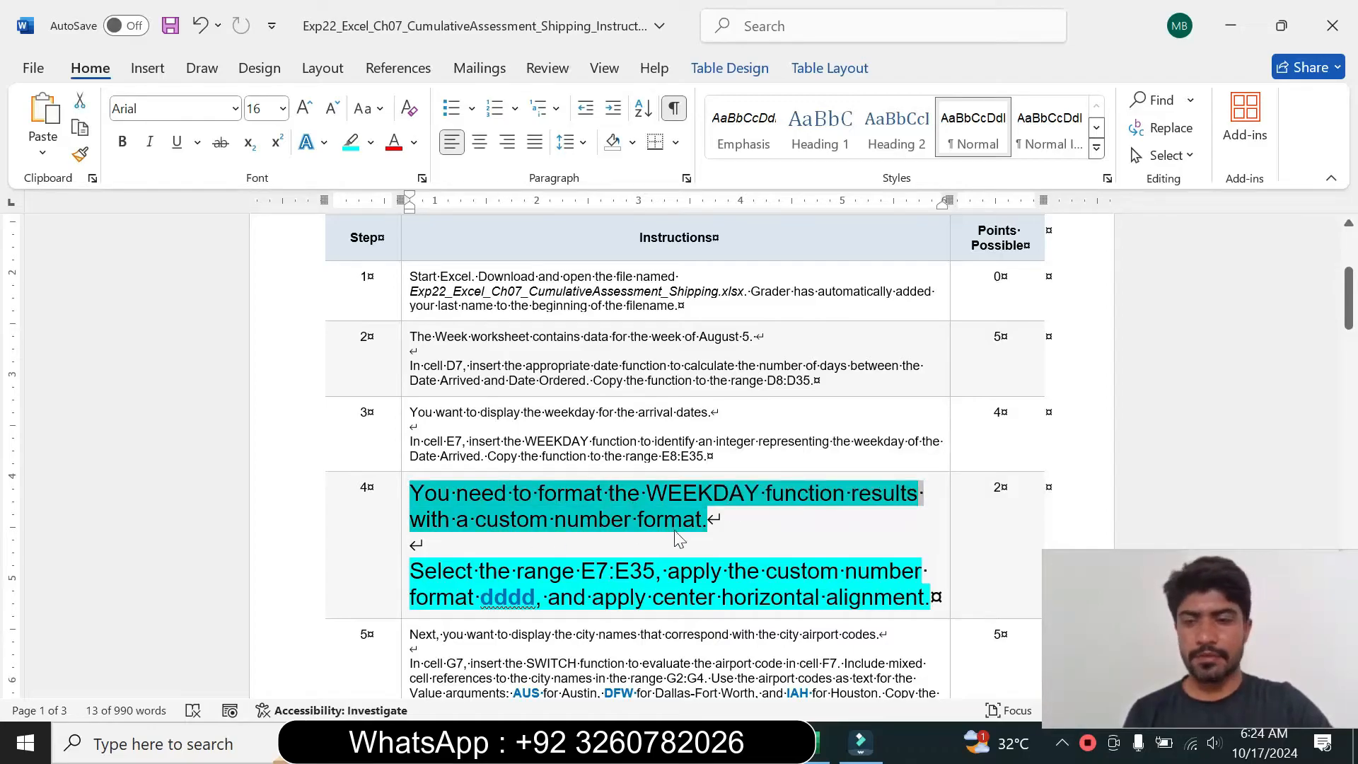
left_click_drag(412, 570, 927, 598)
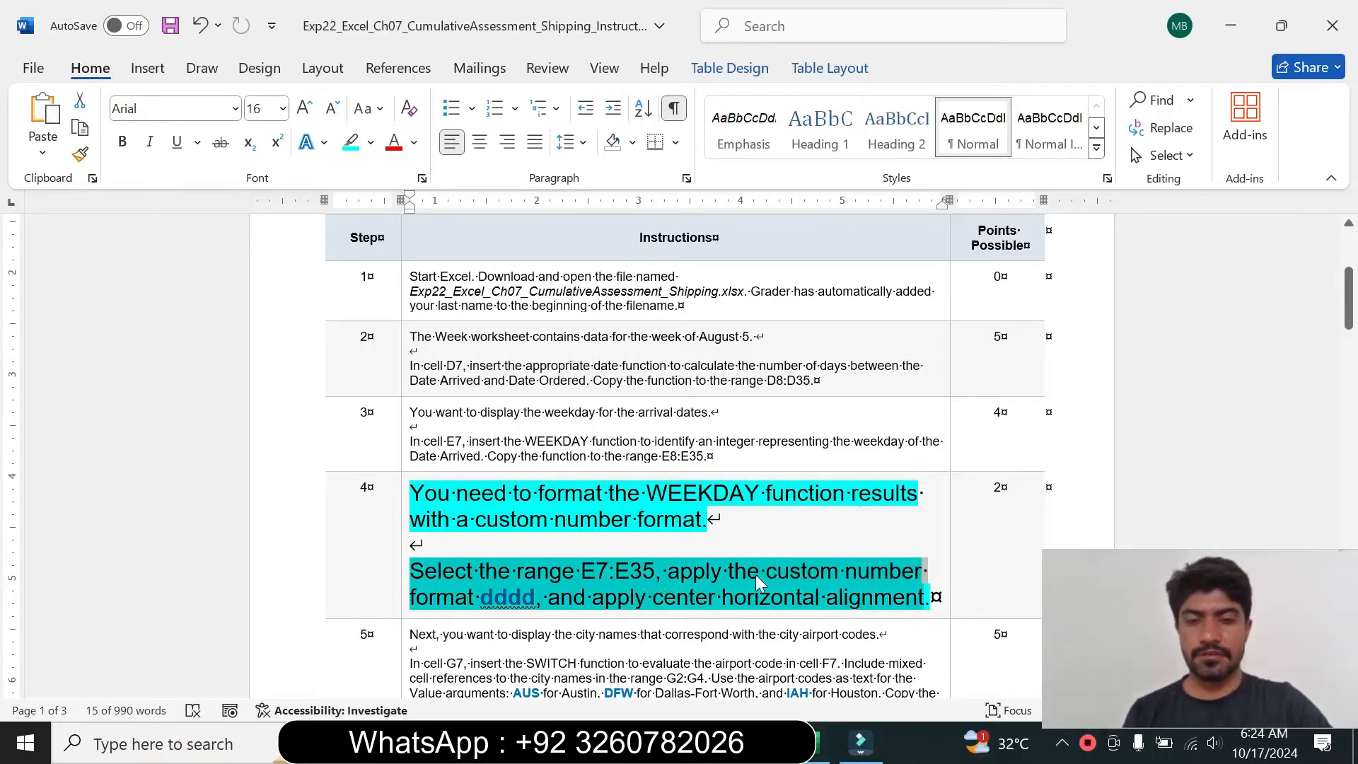
Step: Copy the range reference E7:E35 from the step 4 instruction and select that range on the Week worksheet in Excel
left_click(660, 569)
left_click_drag(581, 571, 639, 580)
key("ctrl+c")
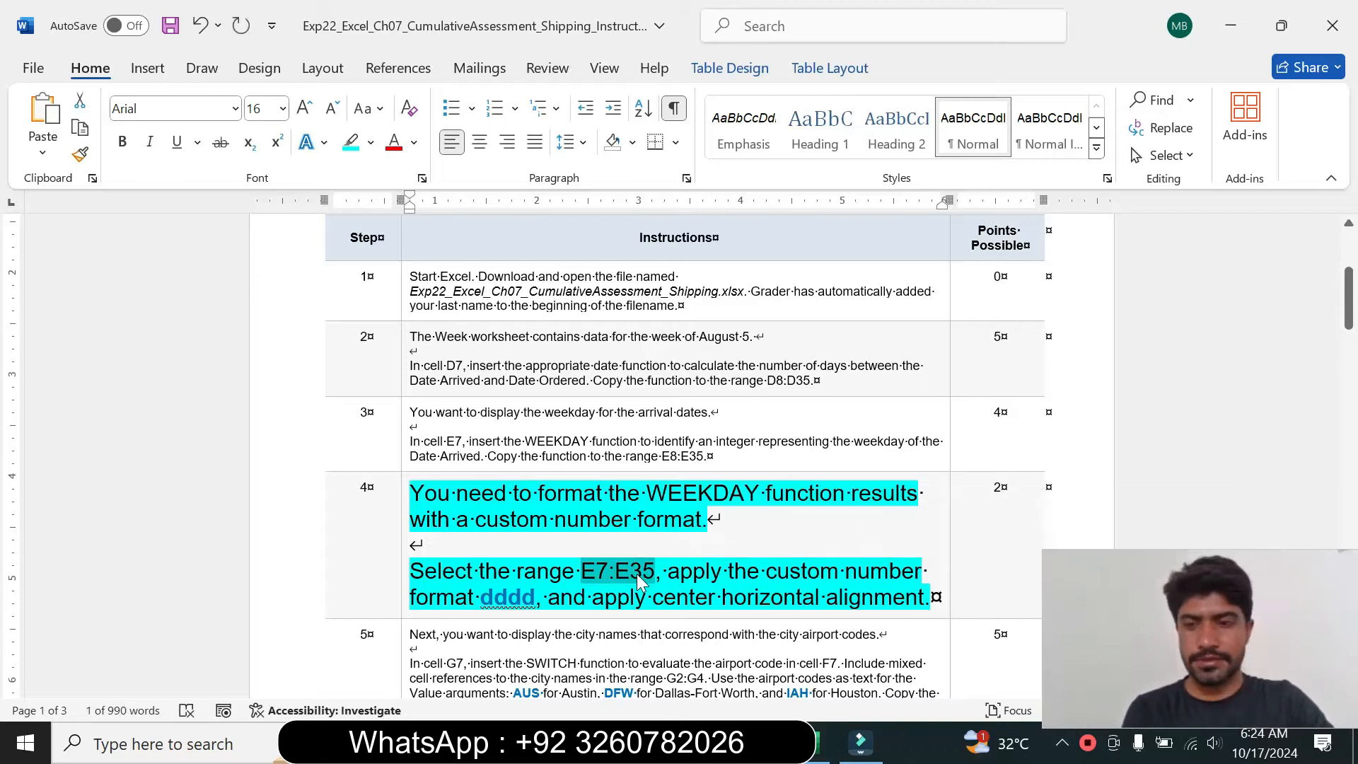
left_click(812, 742)
left_click(63, 210)
key("ctrl+v")
key("Return")
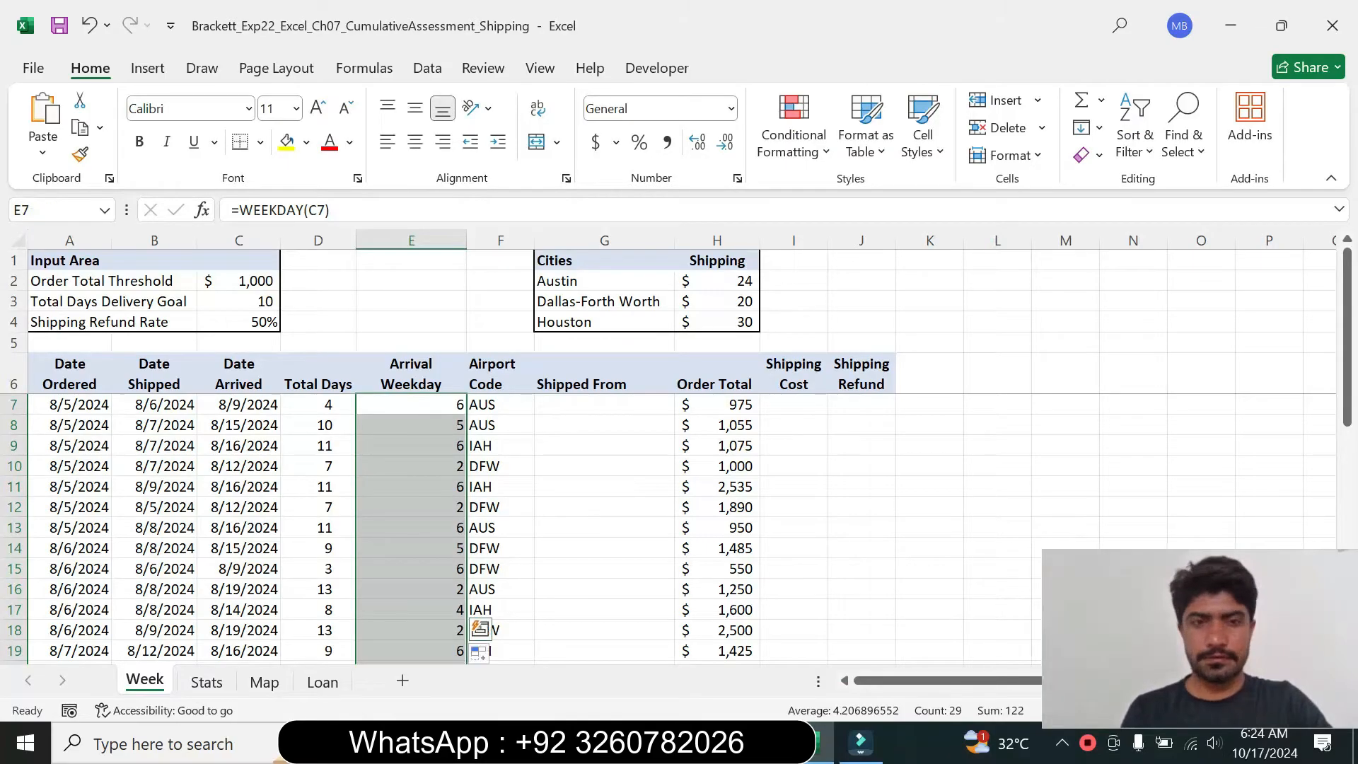
Step: Check the format code in the Word instruction, then apply the custom number format dddd to E7:E35 in Excel
left_click(760, 743)
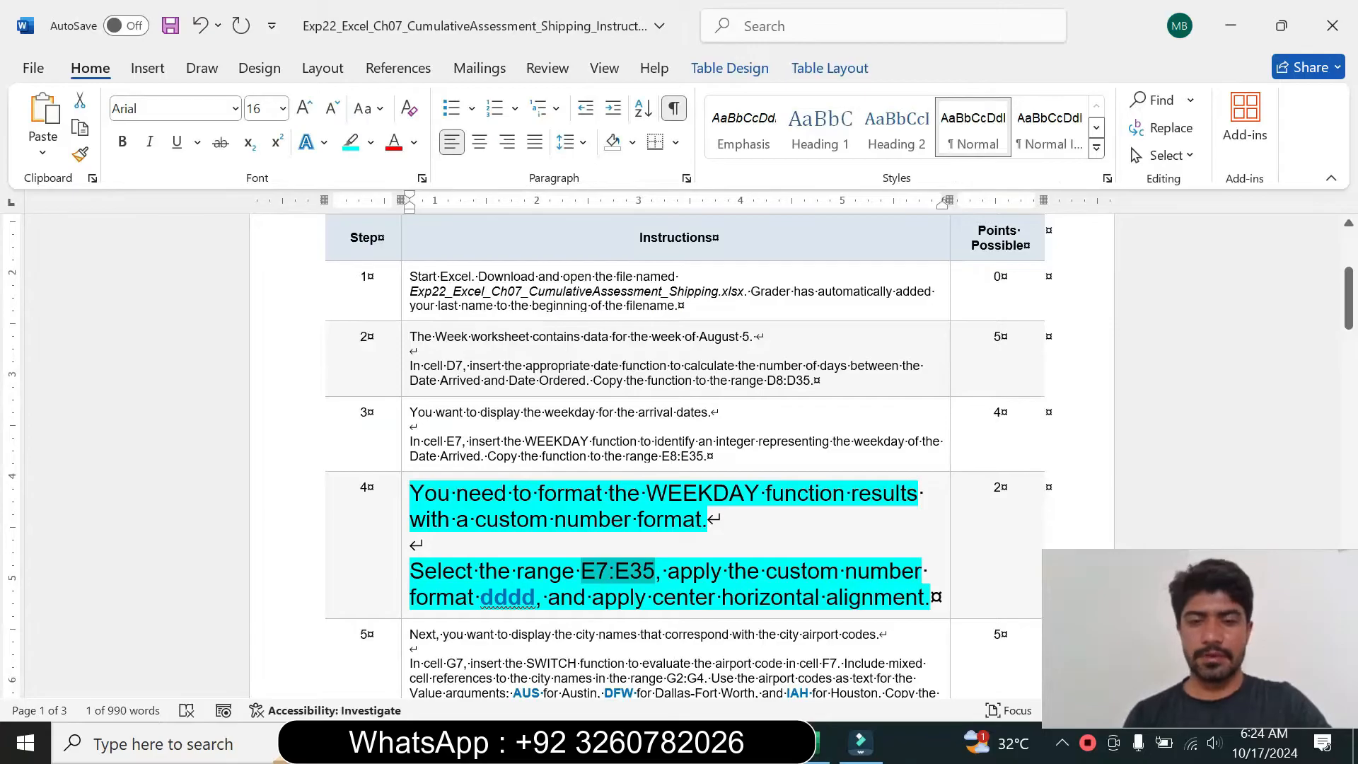
left_click_drag(481, 597, 535, 605)
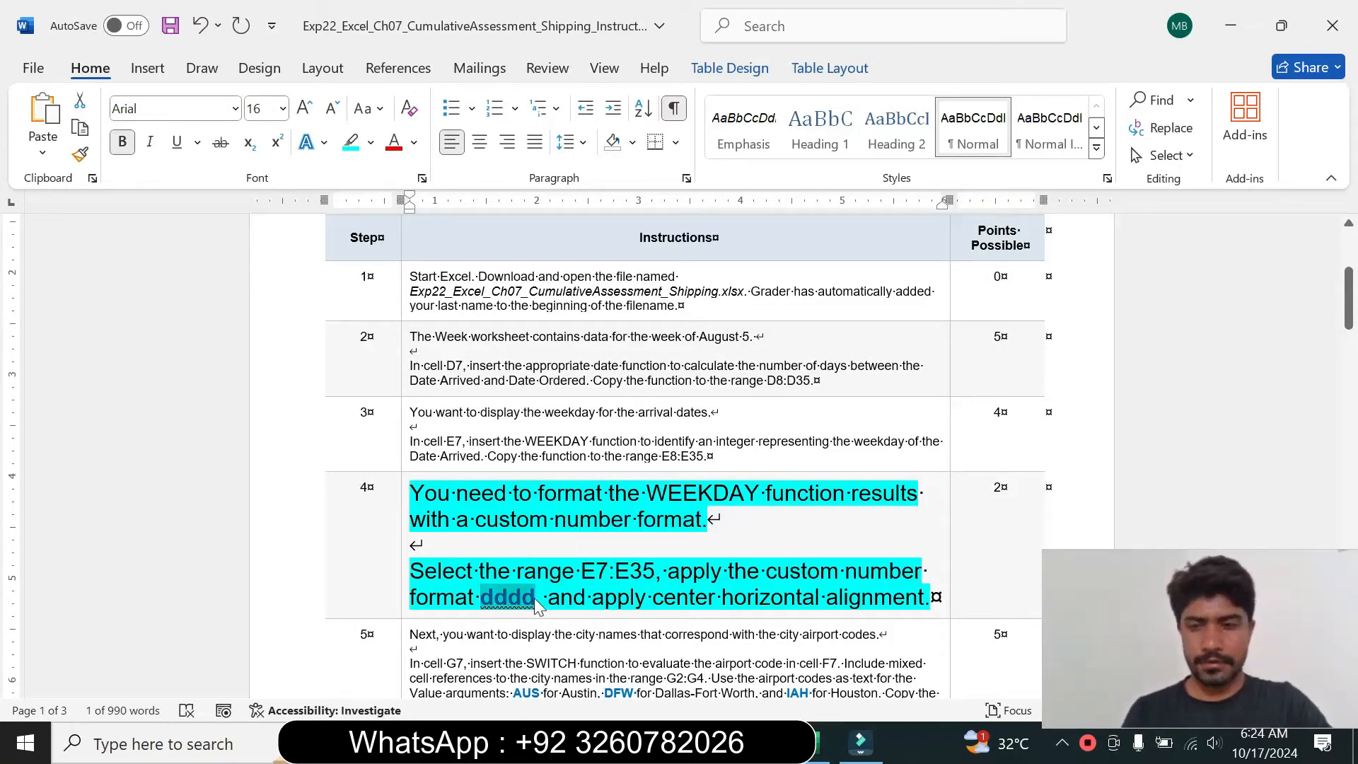
left_click(809, 742)
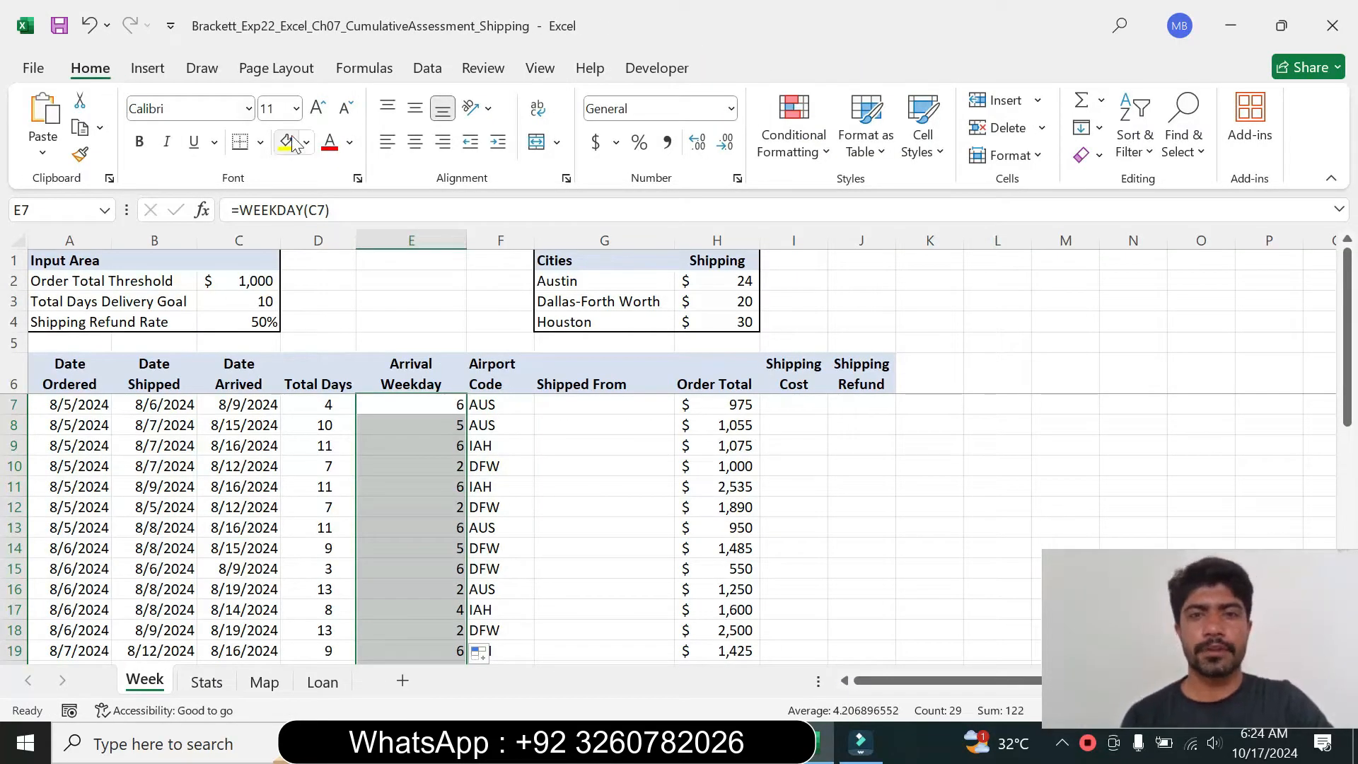
left_click(737, 179)
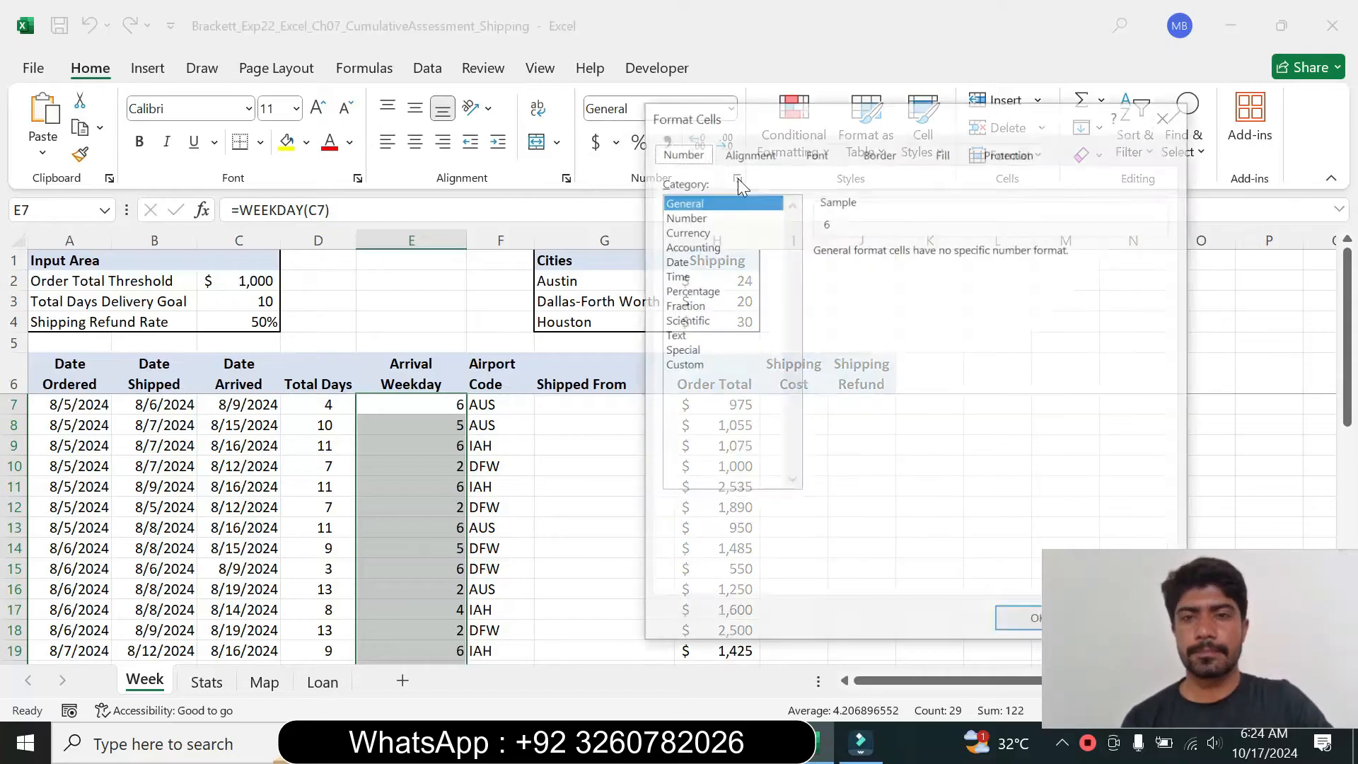
left_click(693, 365)
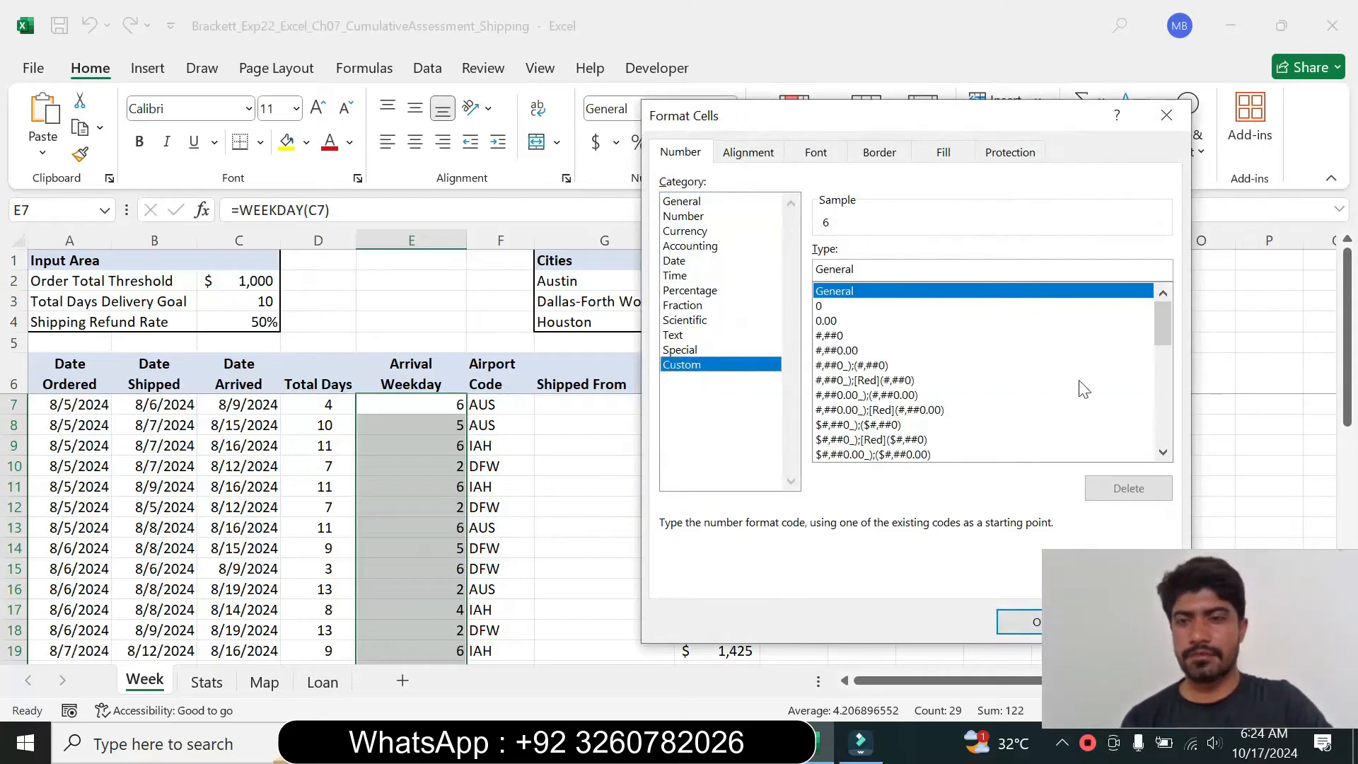
left_click_drag(856, 270, 835, 269)
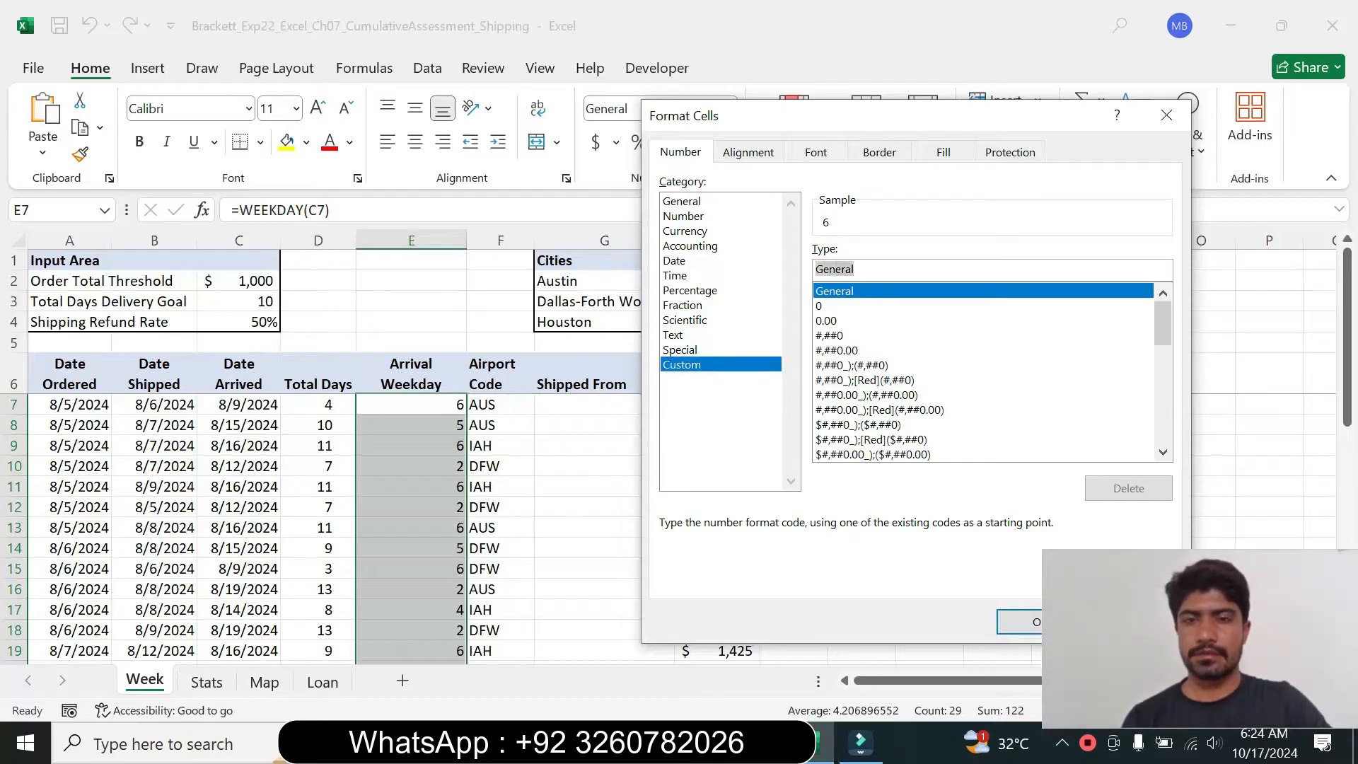
type("dddd")
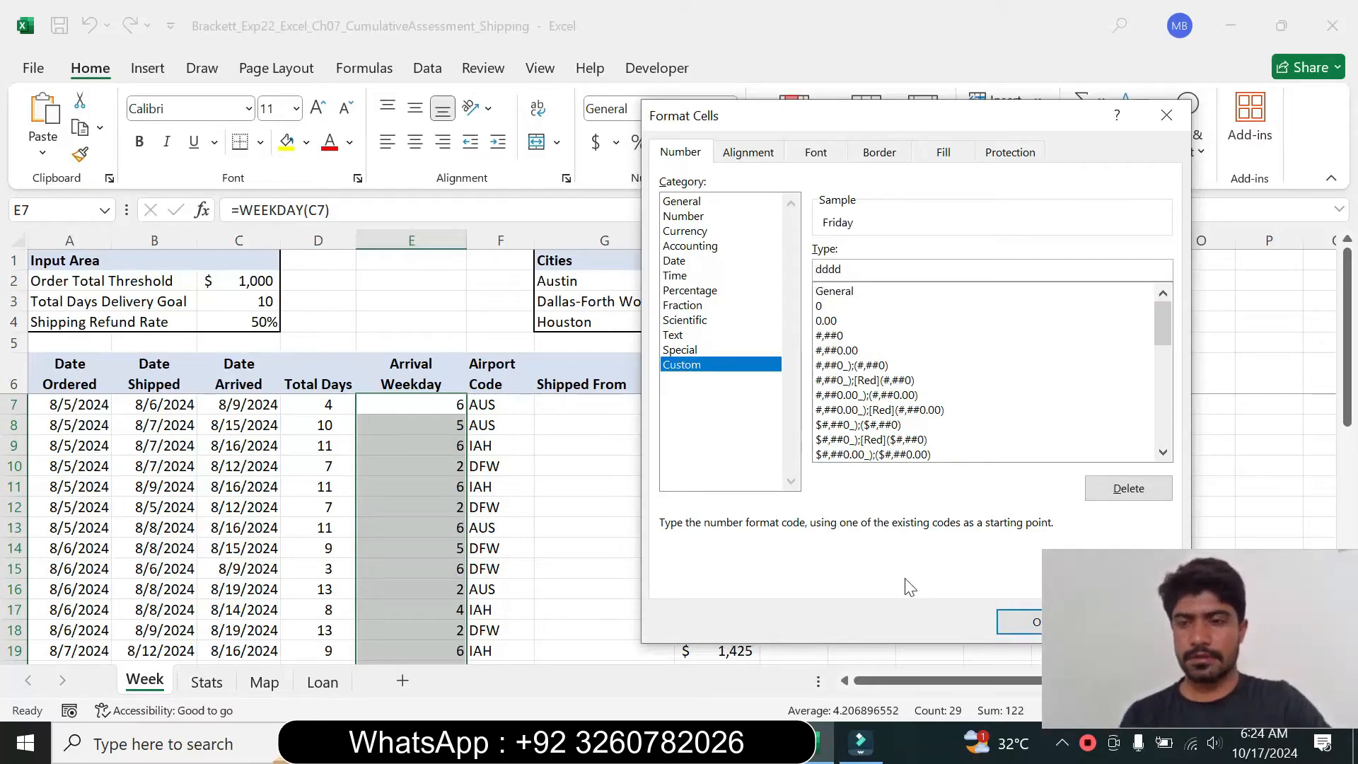
left_click(1028, 627)
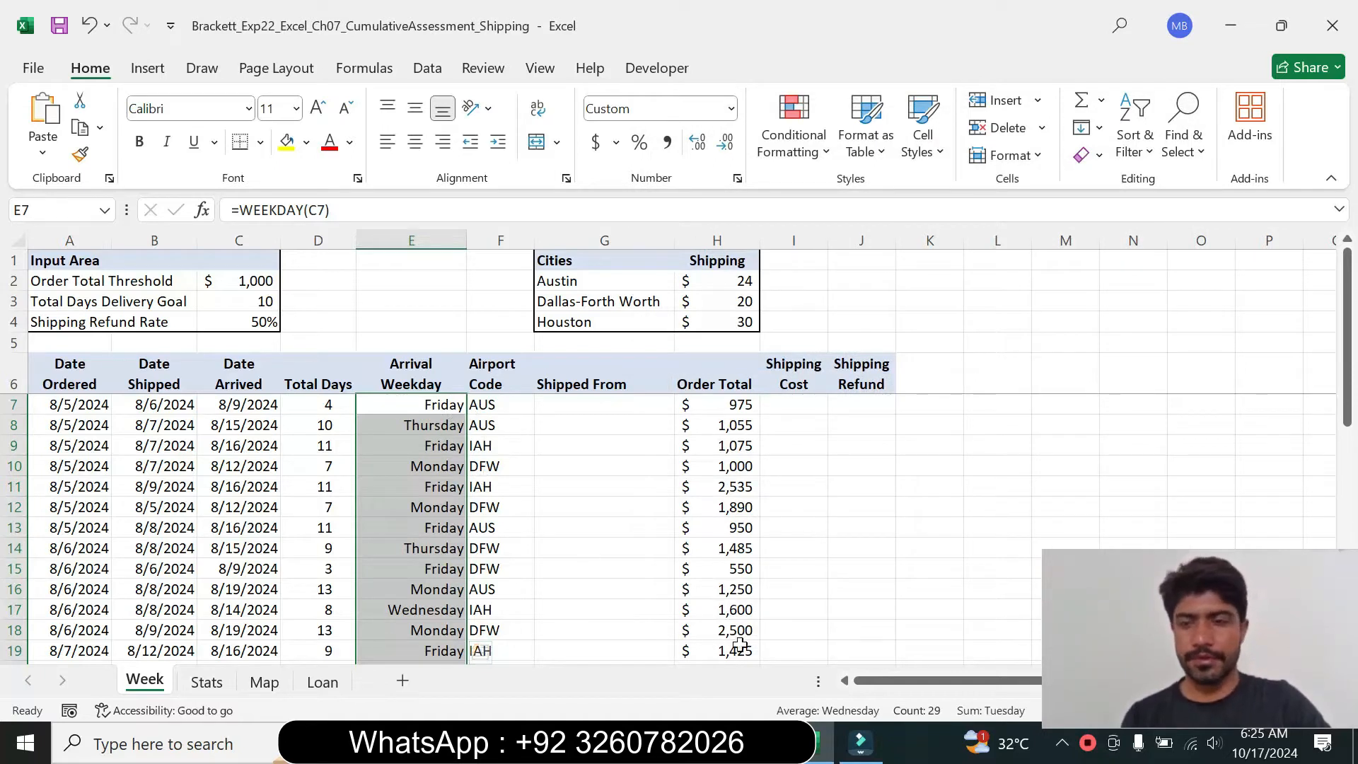
Step: Check the alignment requirement in Word, then center the weekdays in E7:E35 horizontally in Excel
key("alt+Tab")
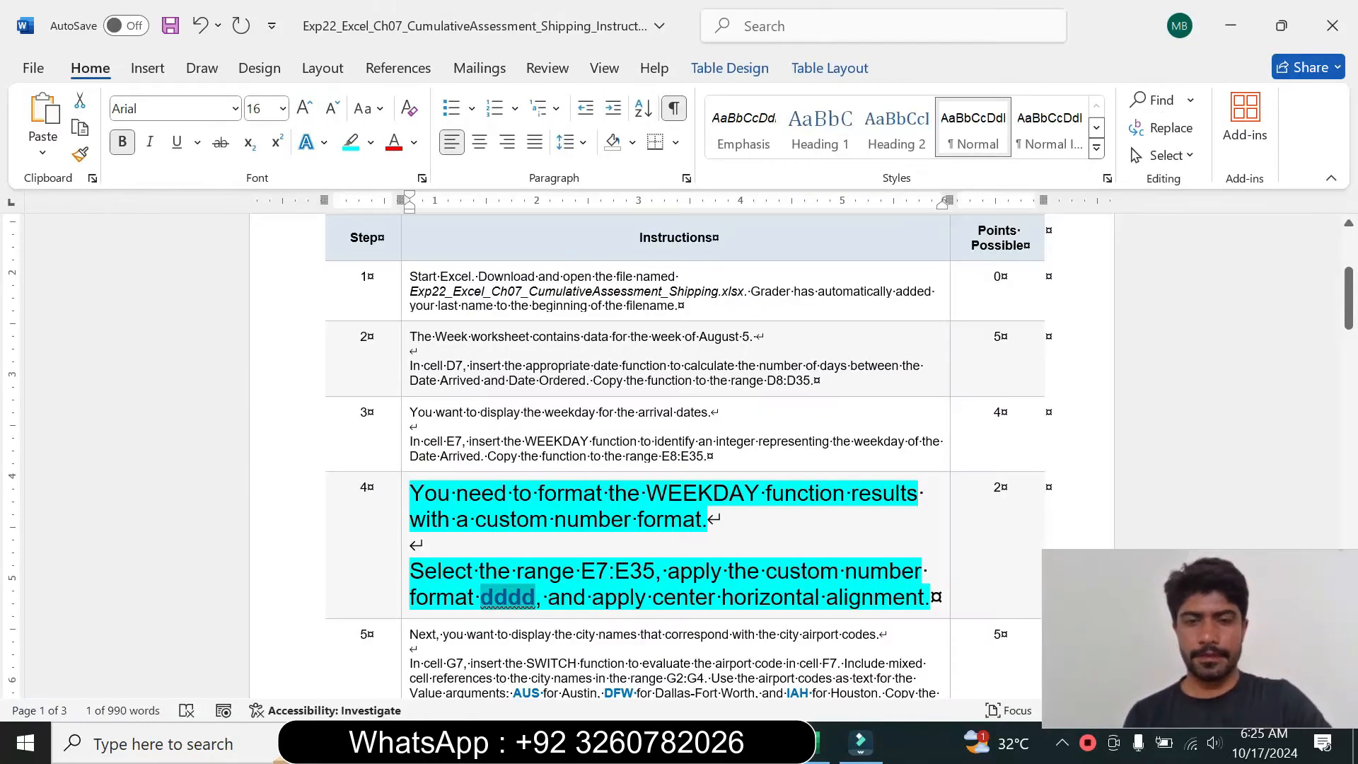
left_click_drag(606, 598, 920, 598)
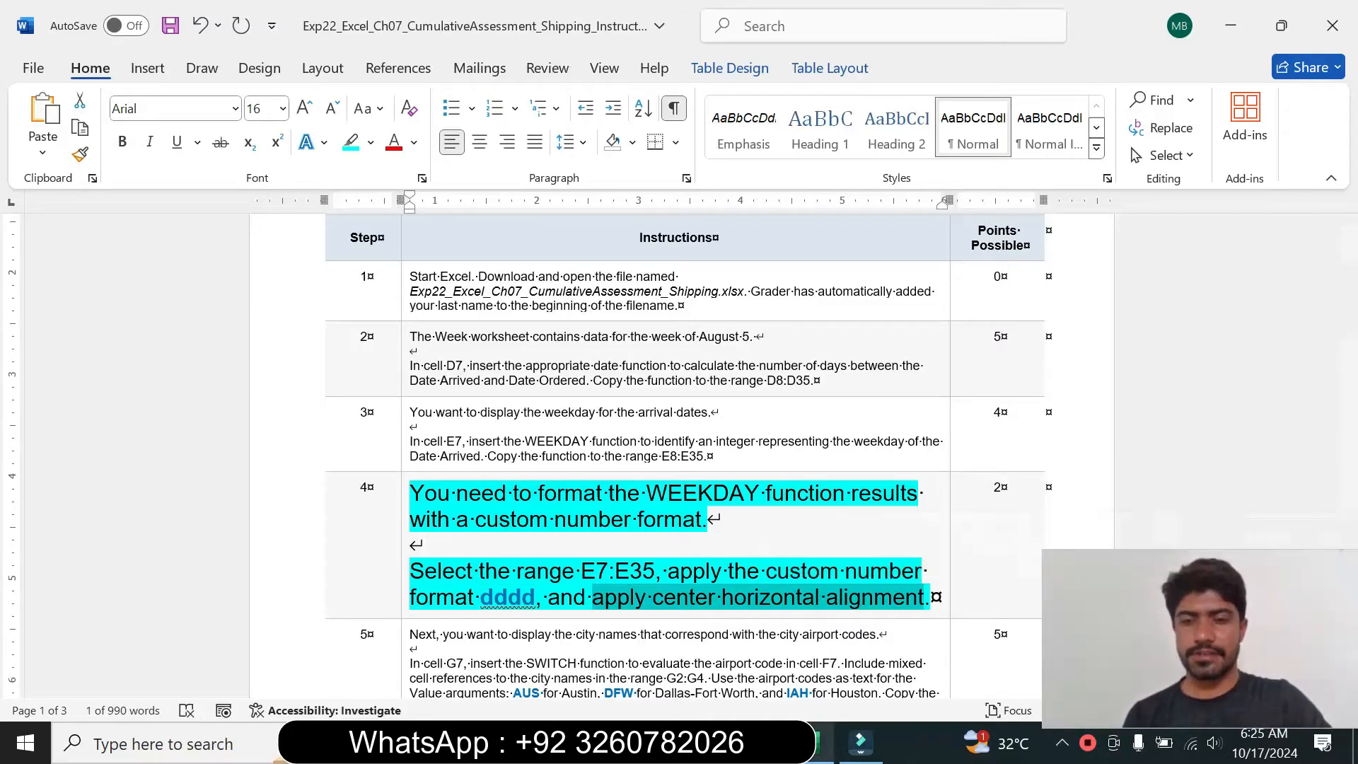
left_click(811, 743)
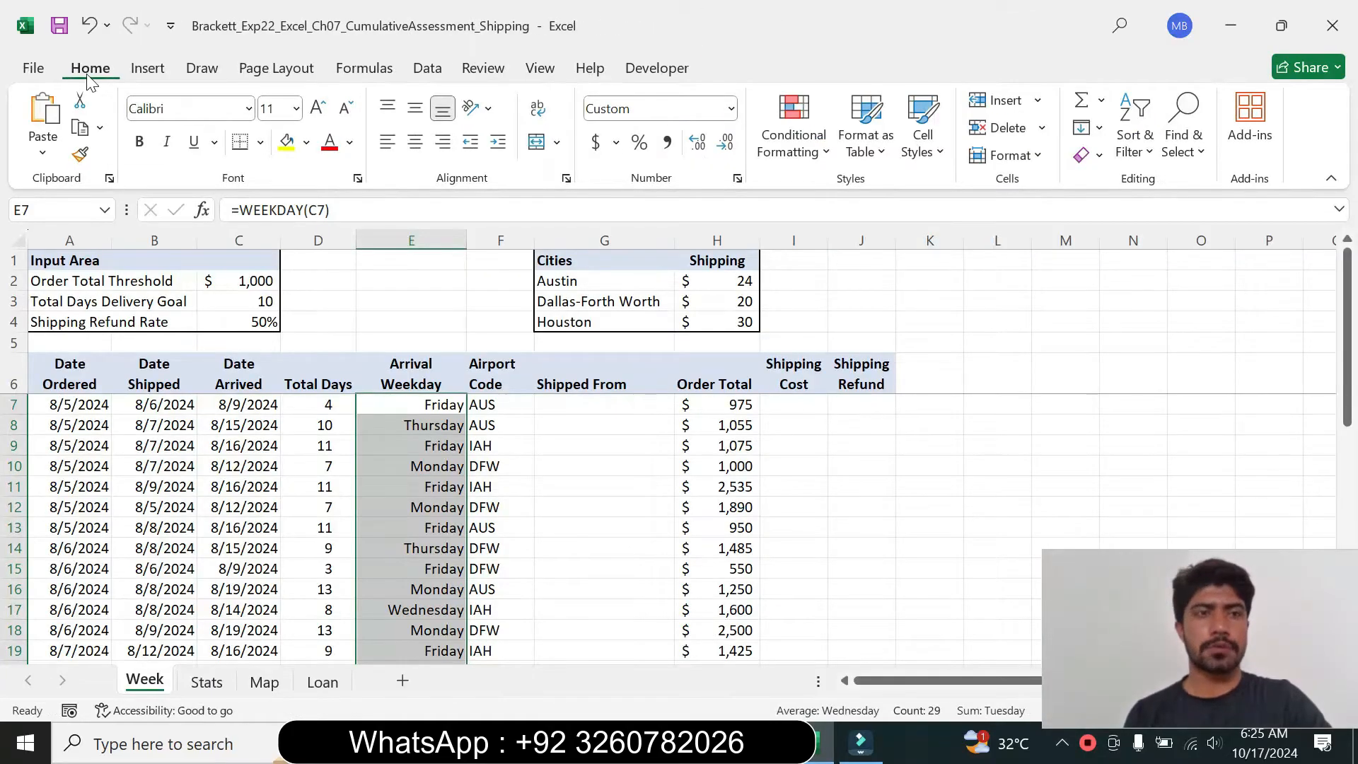
left_click(415, 142)
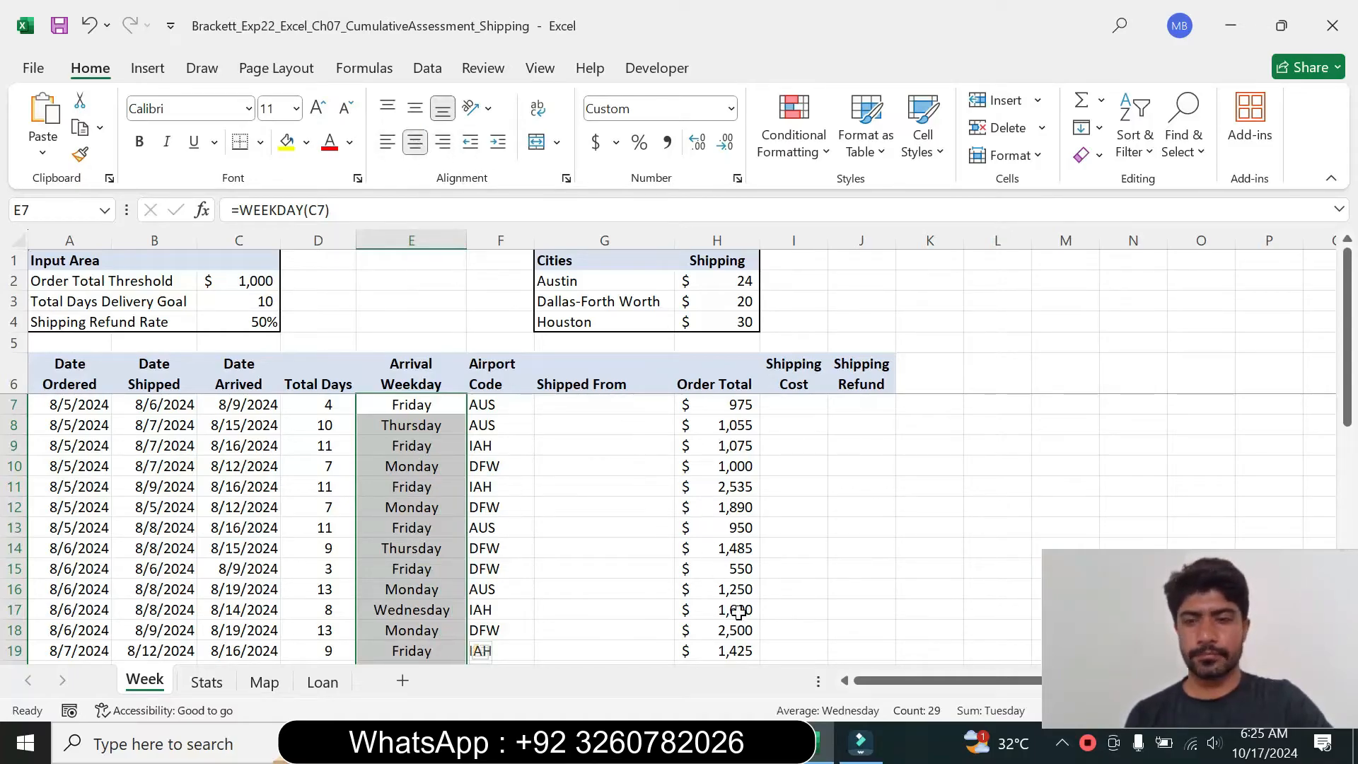
Step: Switch to Word, set the step 4 instruction text to 9 pt and remove its turquoise highlight
left_click(778, 743)
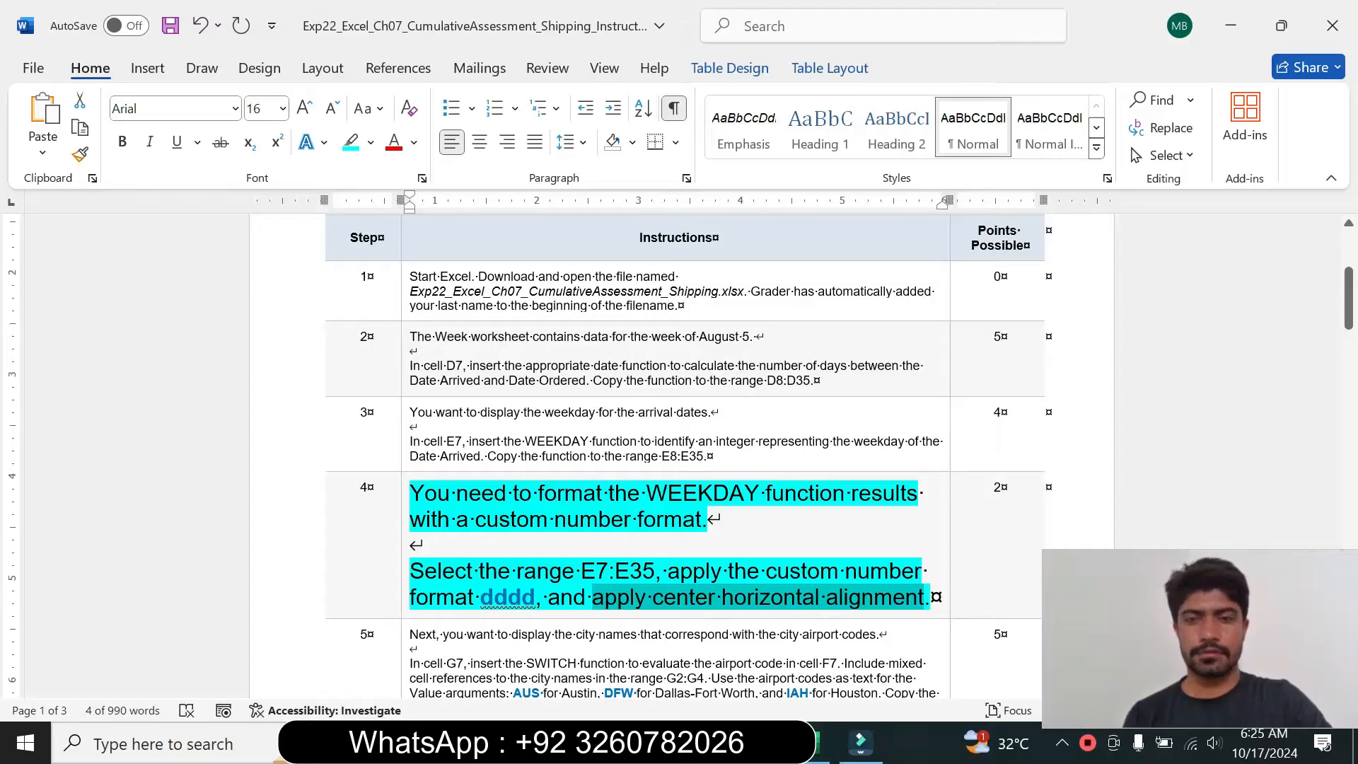
left_click_drag(1349, 319, 1350, 343)
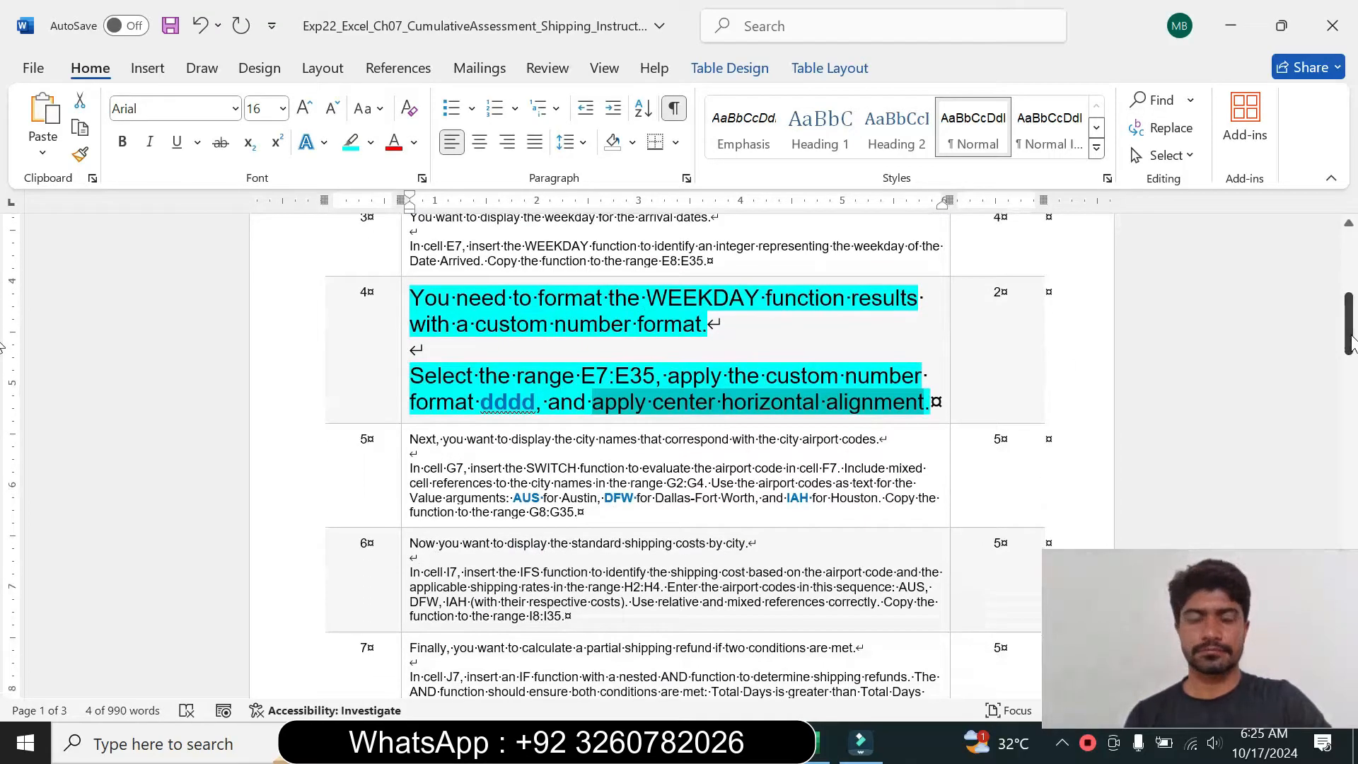
left_click(400, 347)
left_click(529, 278)
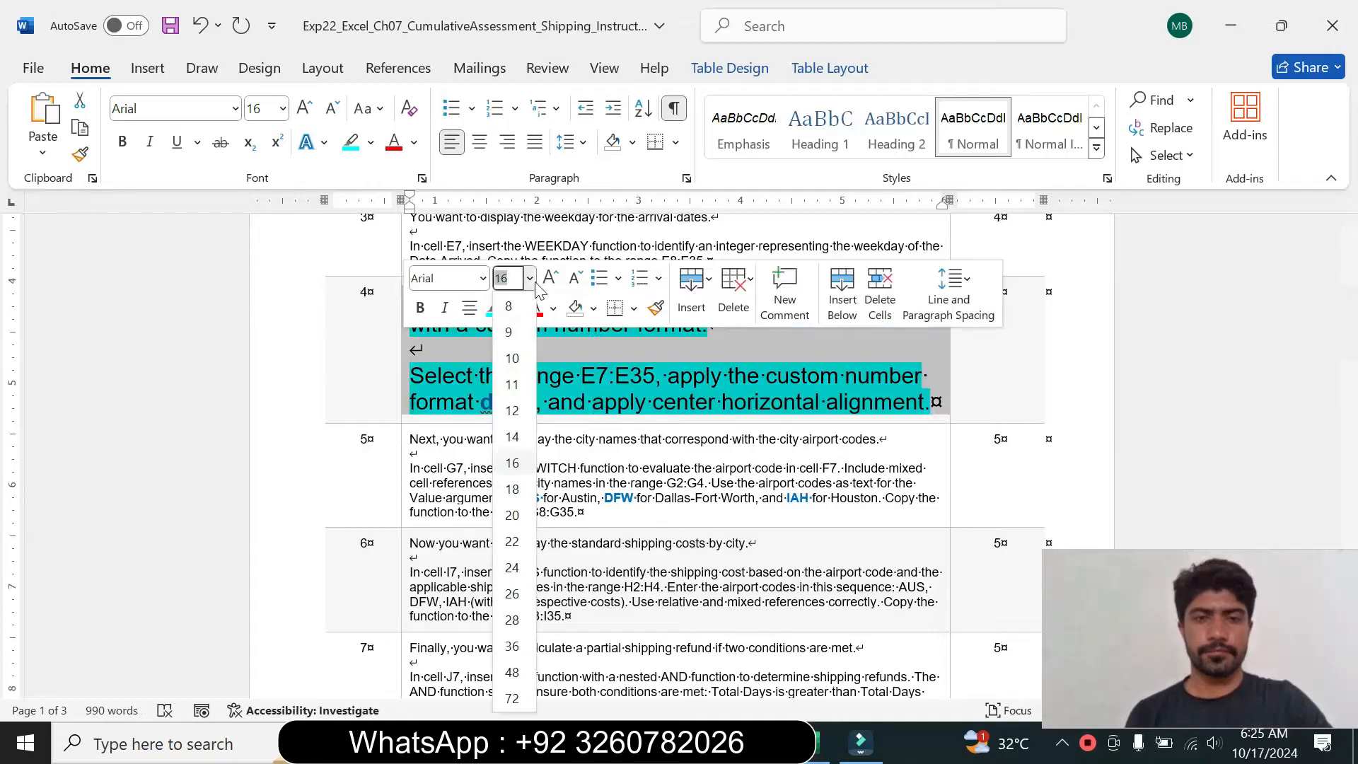
left_click(509, 332)
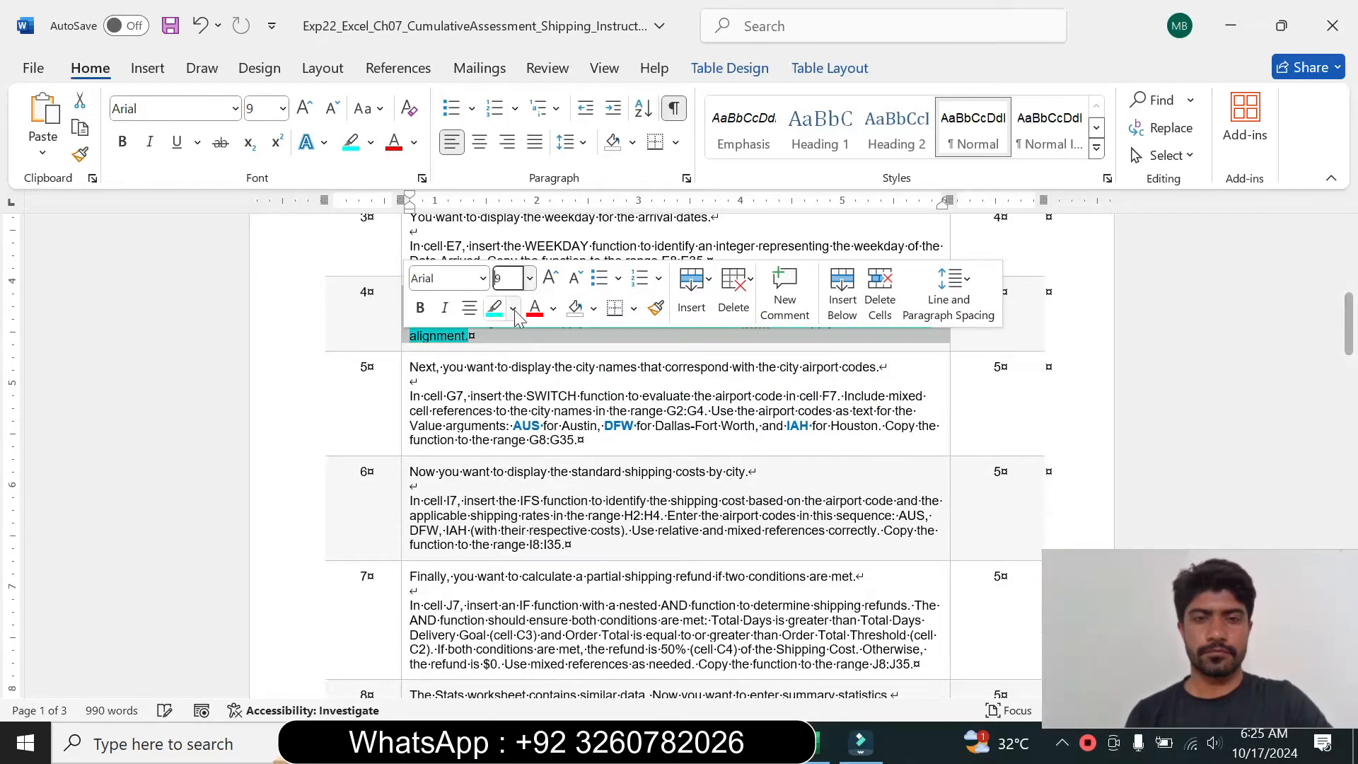
left_click(514, 309)
left_click(537, 479)
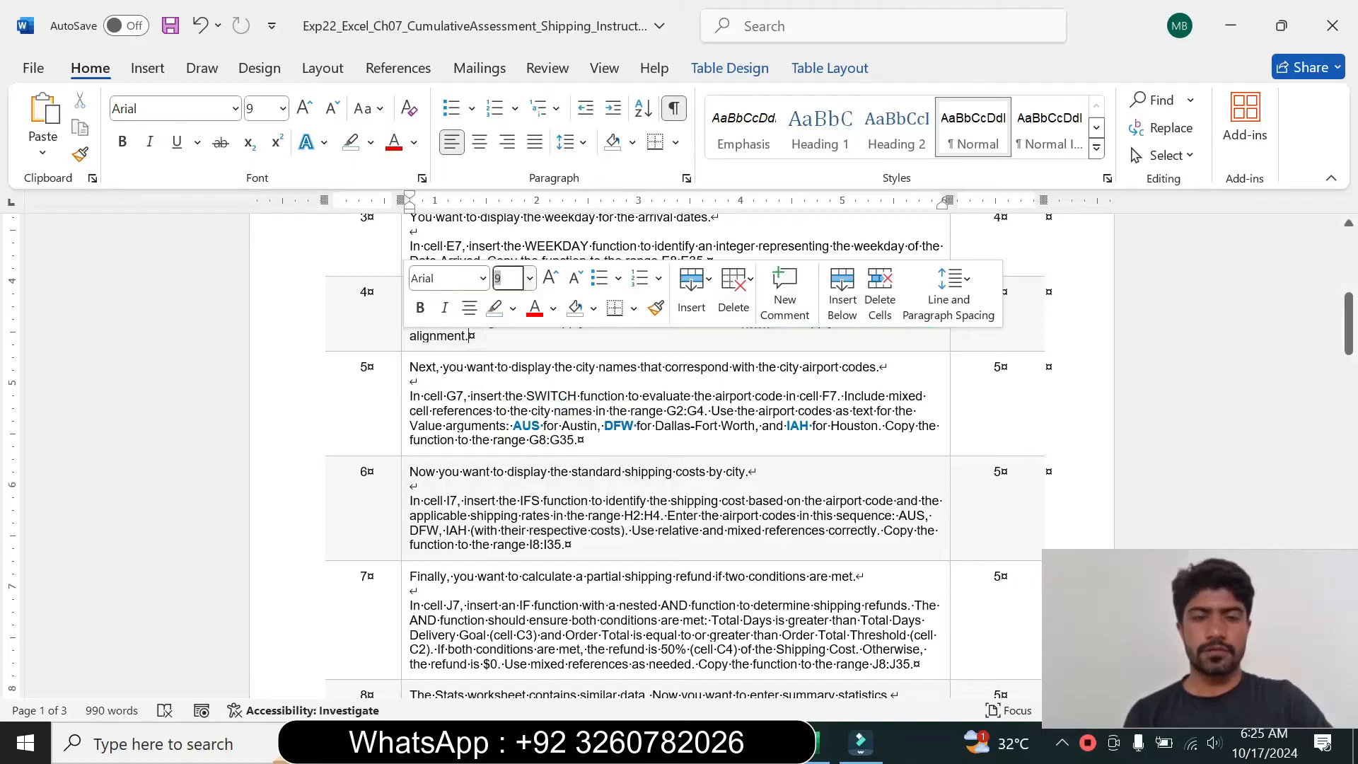
Step: Set the step 5 instruction text to 14 pt with turquoise highlighting and read the SWITCH function requirements
left_click(401, 429)
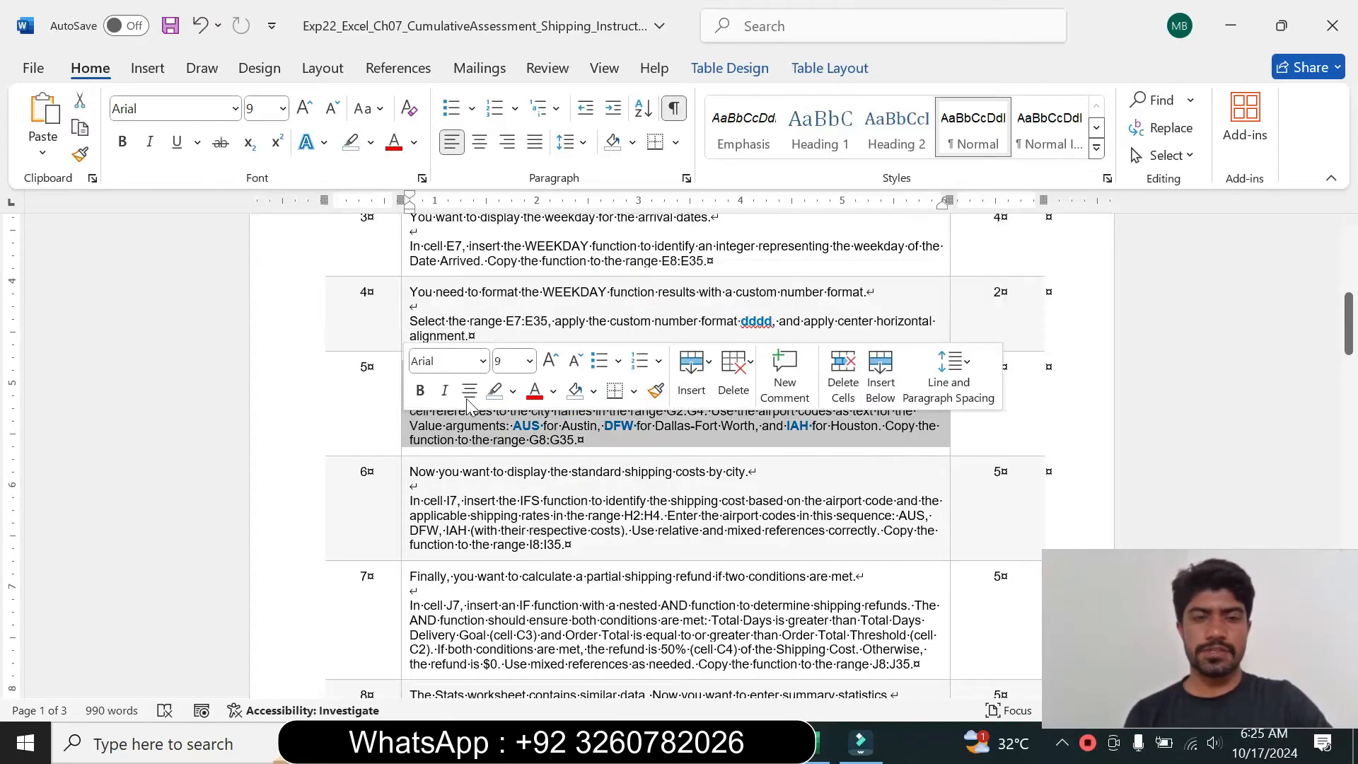
left_click(529, 361)
left_click(512, 146)
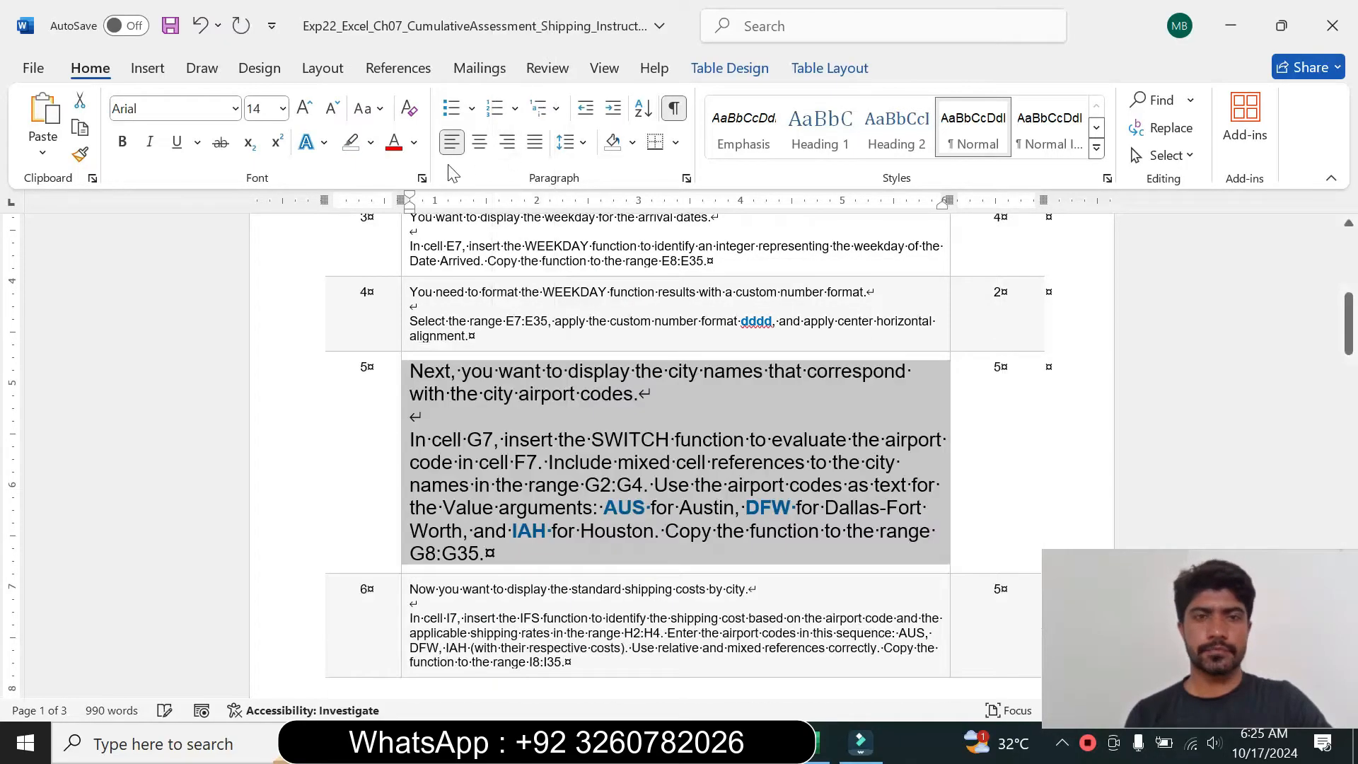
left_click(370, 142)
left_click(420, 217)
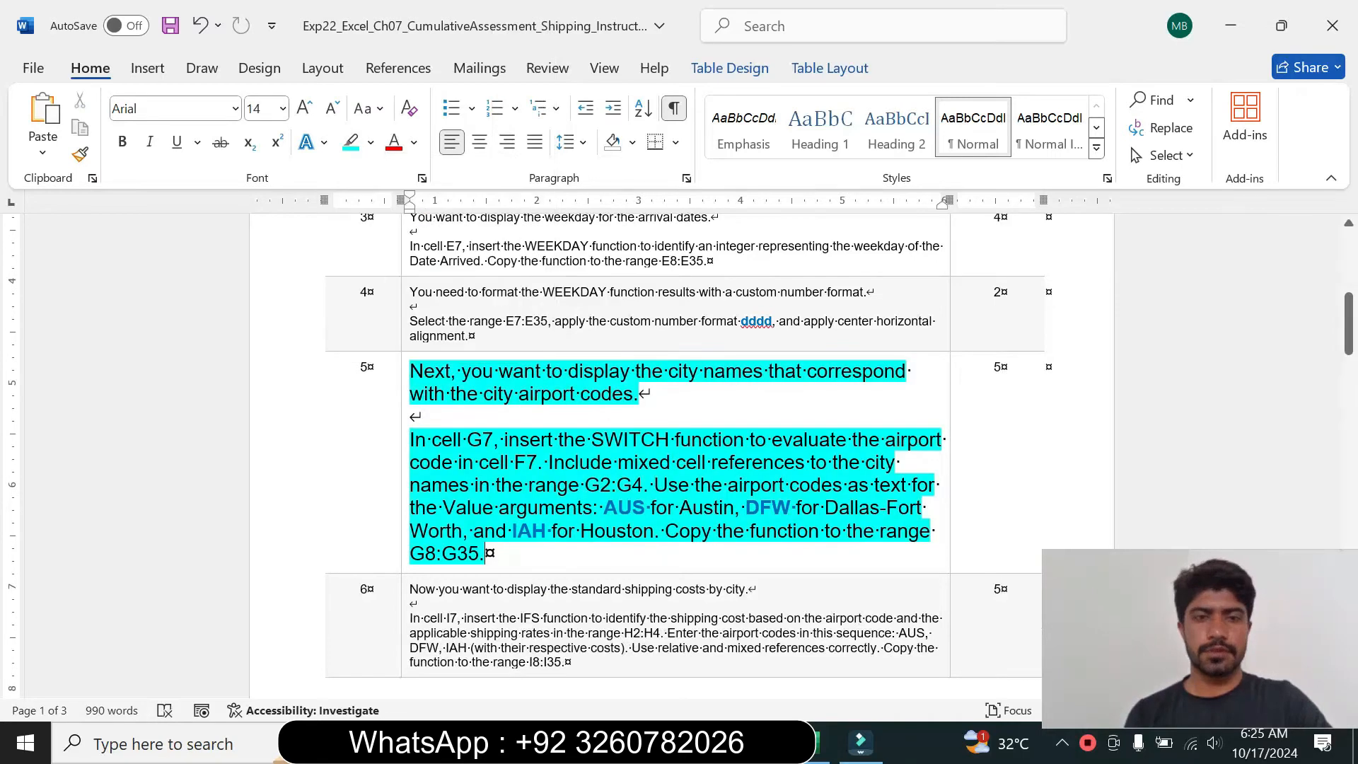
left_click_drag(410, 371, 648, 401)
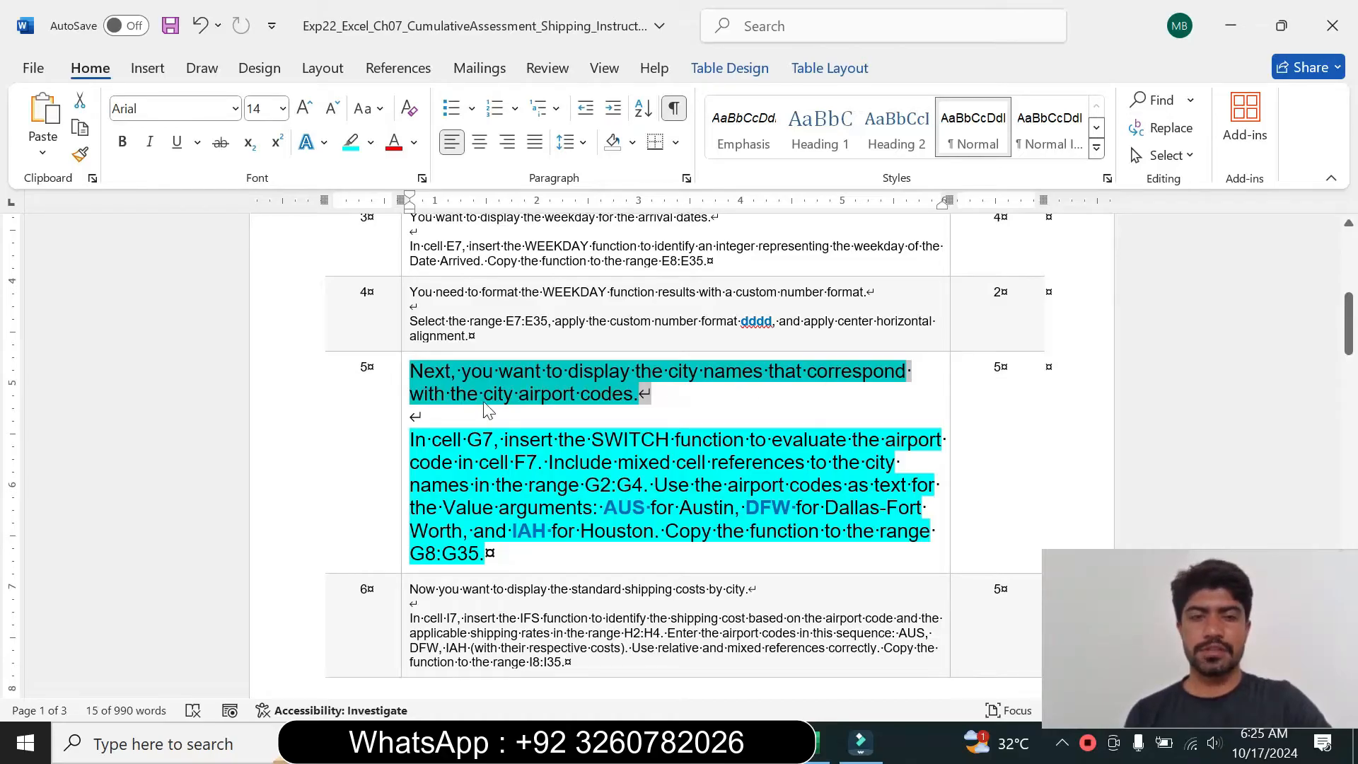
left_click_drag(410, 439, 649, 507)
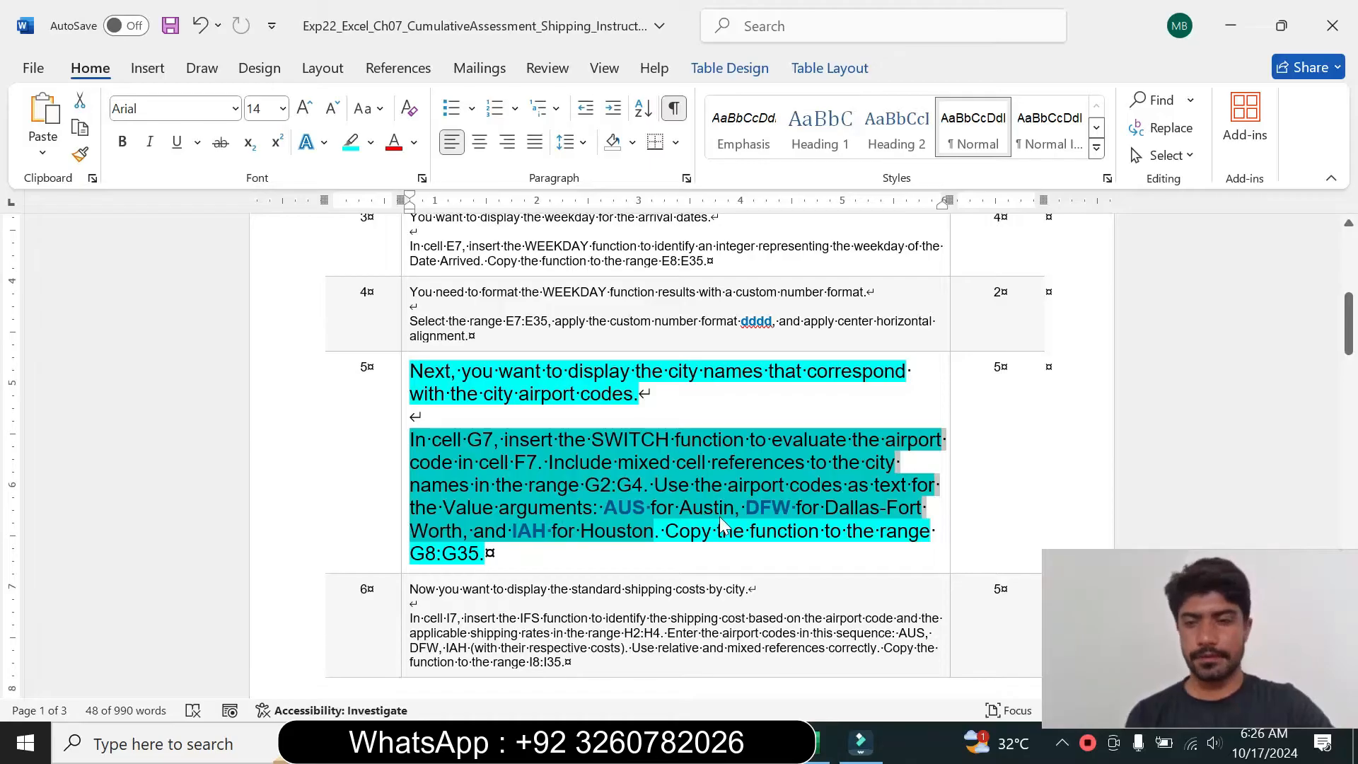
Step: Switch to Excel and start a SWITCH function in G7 that evaluates the airport code in F7, rechecking the Word instruction
left_click(819, 739)
left_click(591, 401)
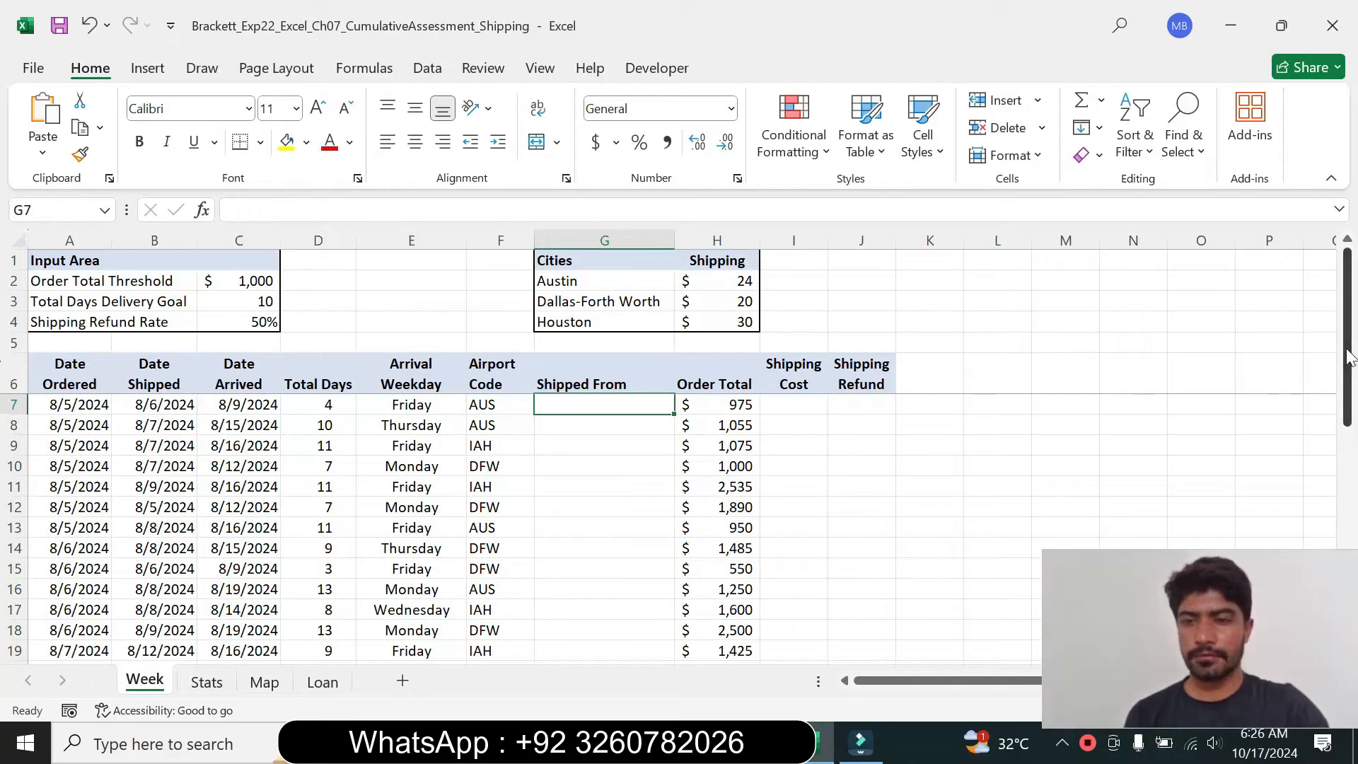
key("alt+Tab")
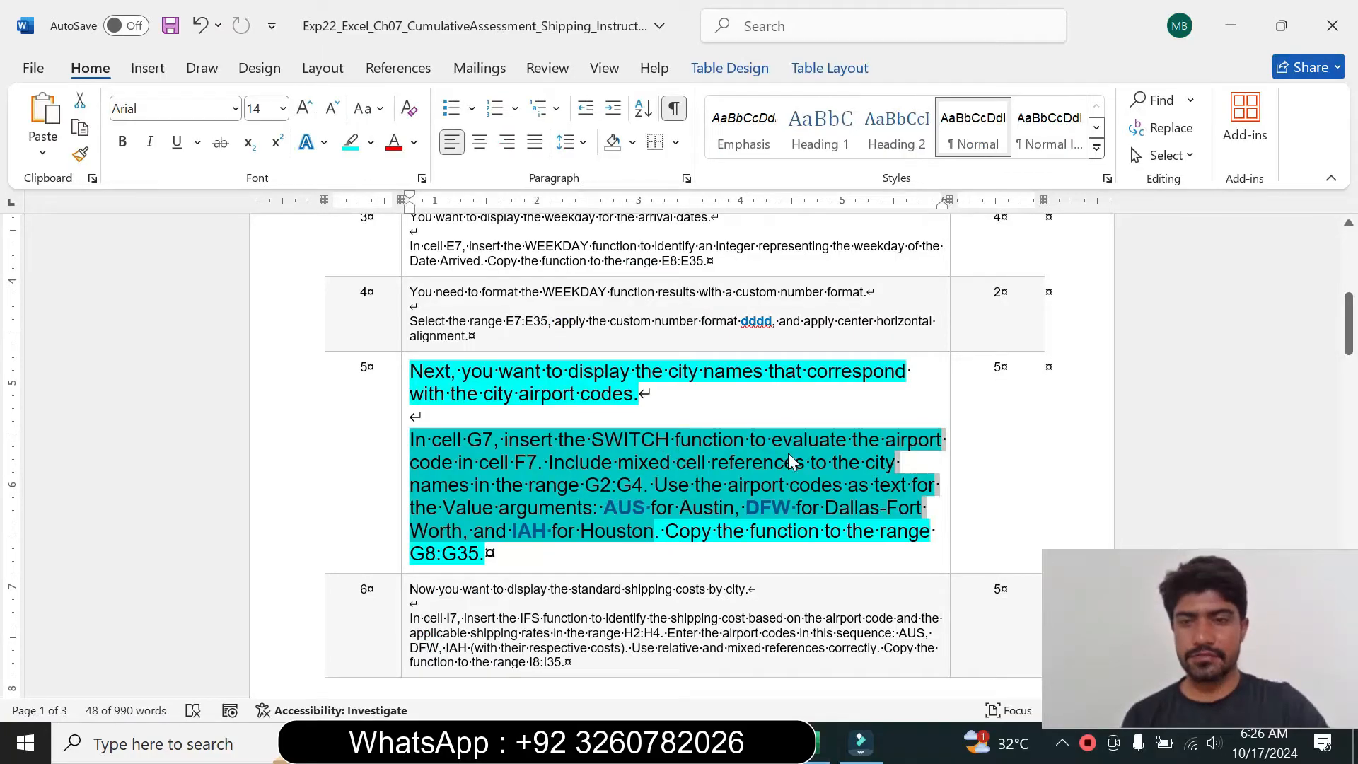
key("alt+Tab")
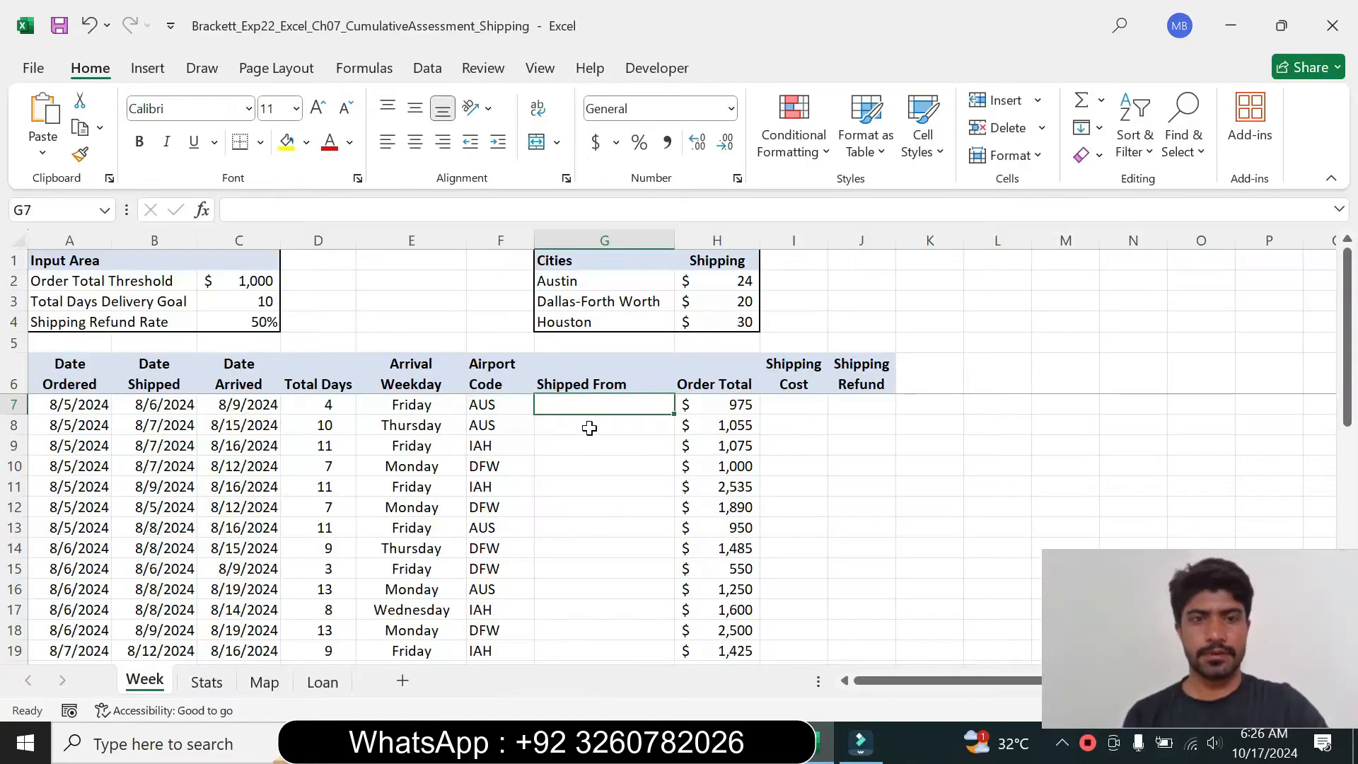
type("=sw")
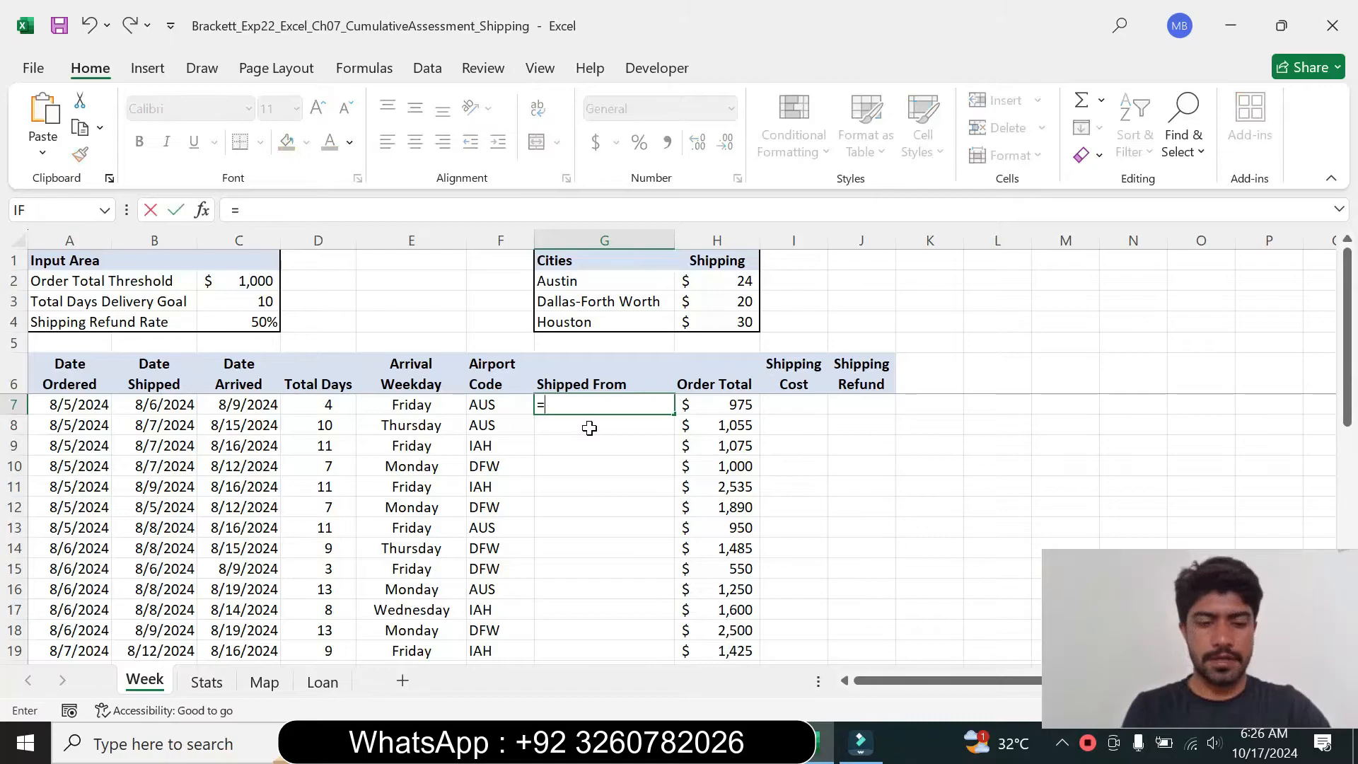
double_click(587, 426)
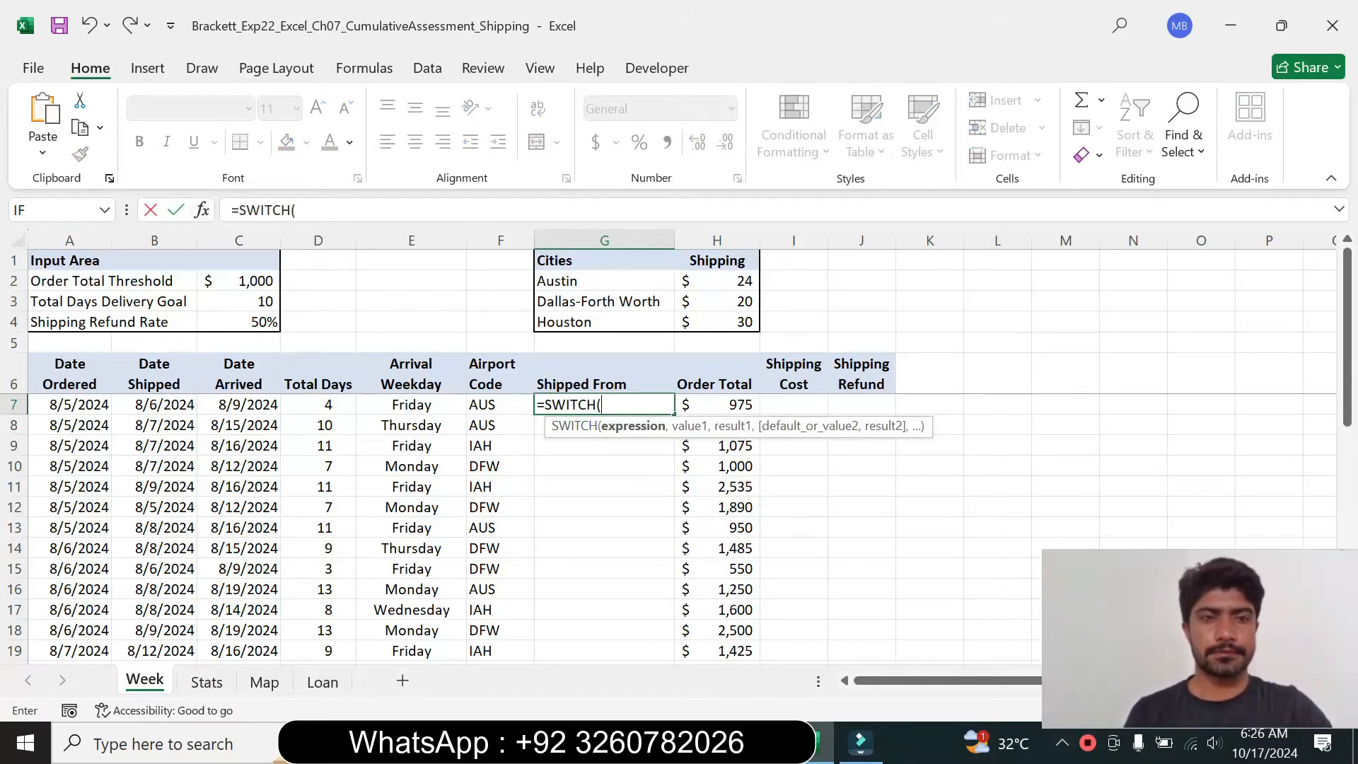
left_click(297, 210)
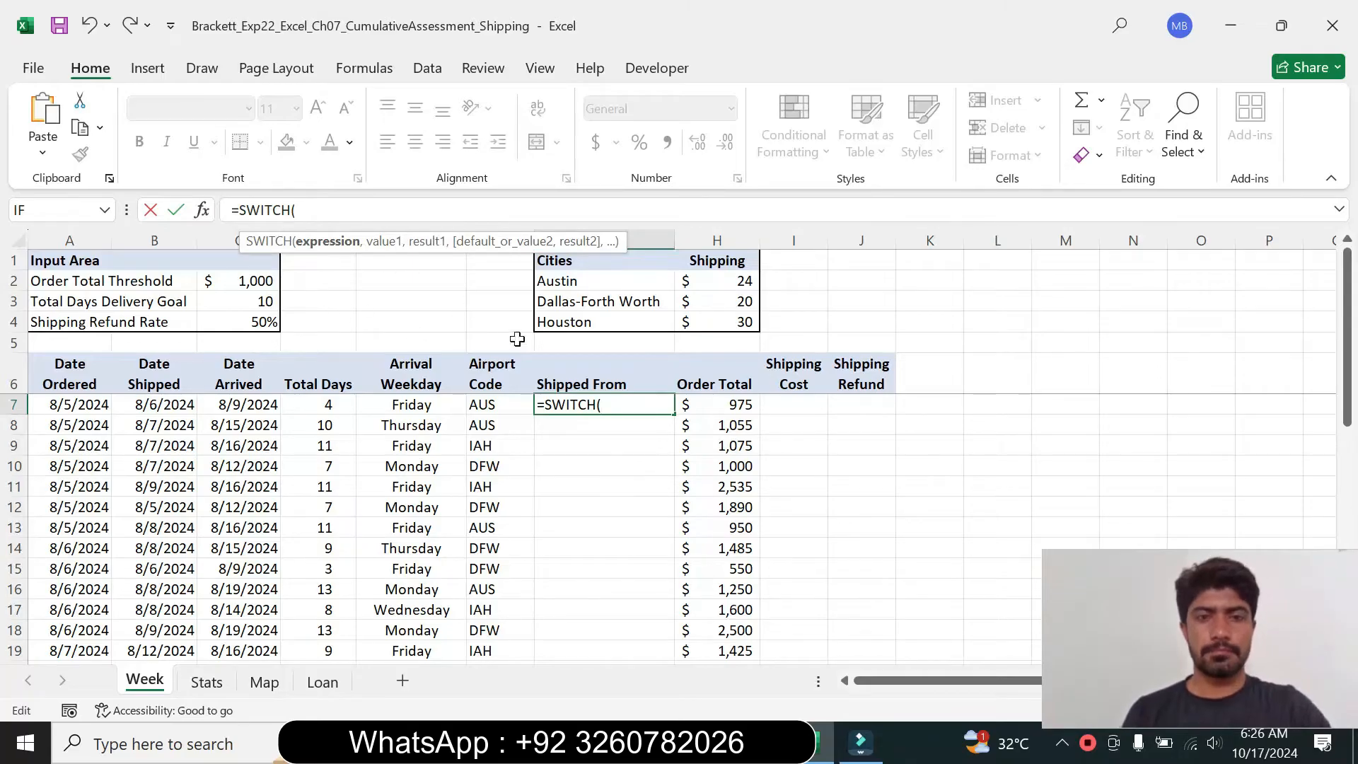
left_click(488, 403)
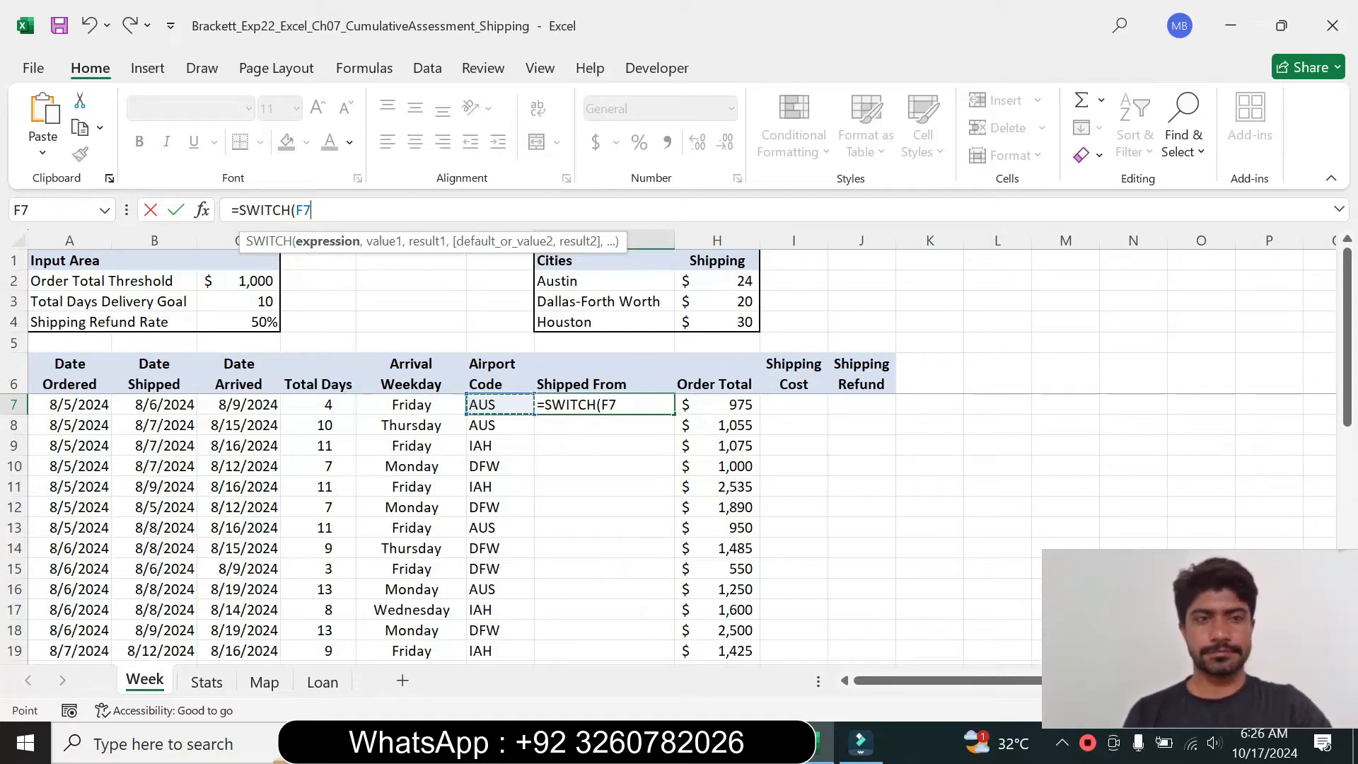
Step: Check the airport codes in the Word instruction, then enter "AUS" as the first value argument of the SWITCH formula in Excel
type(",")
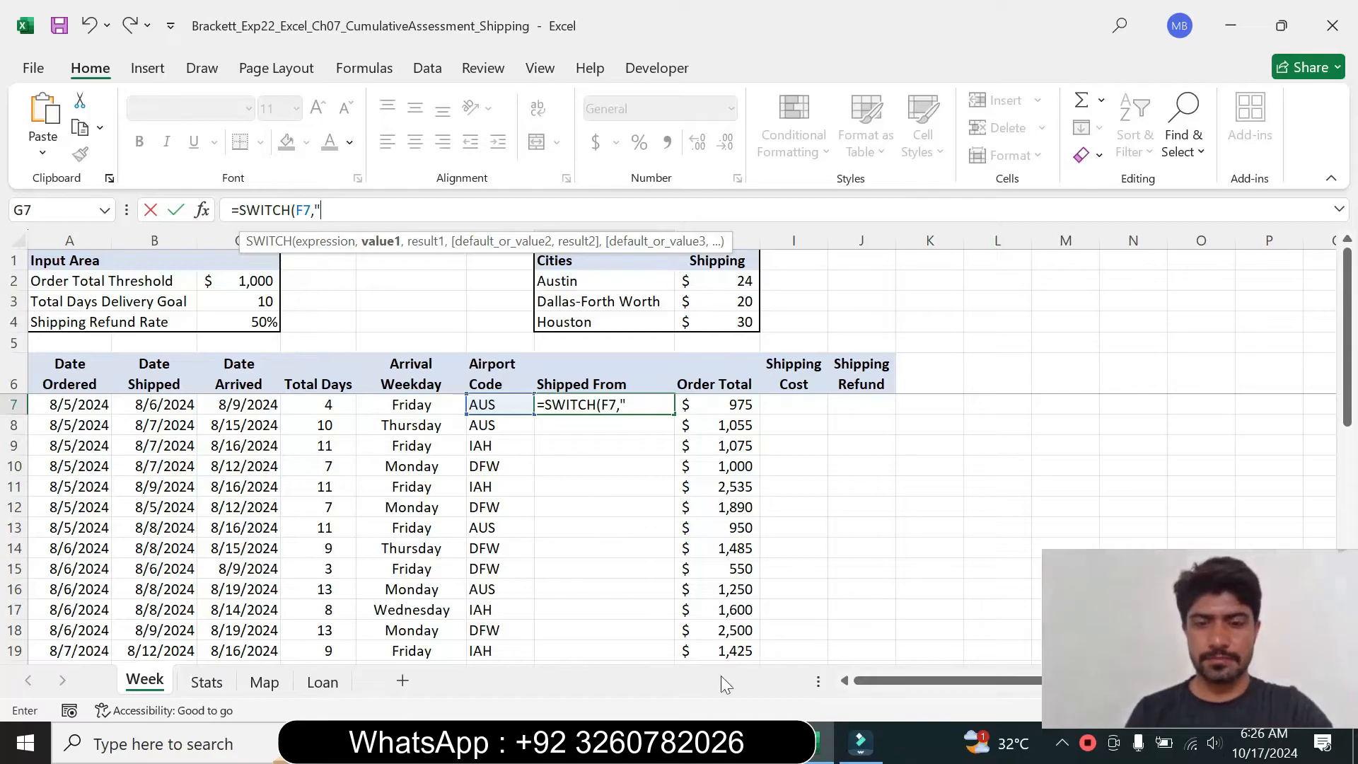
left_click(769, 743)
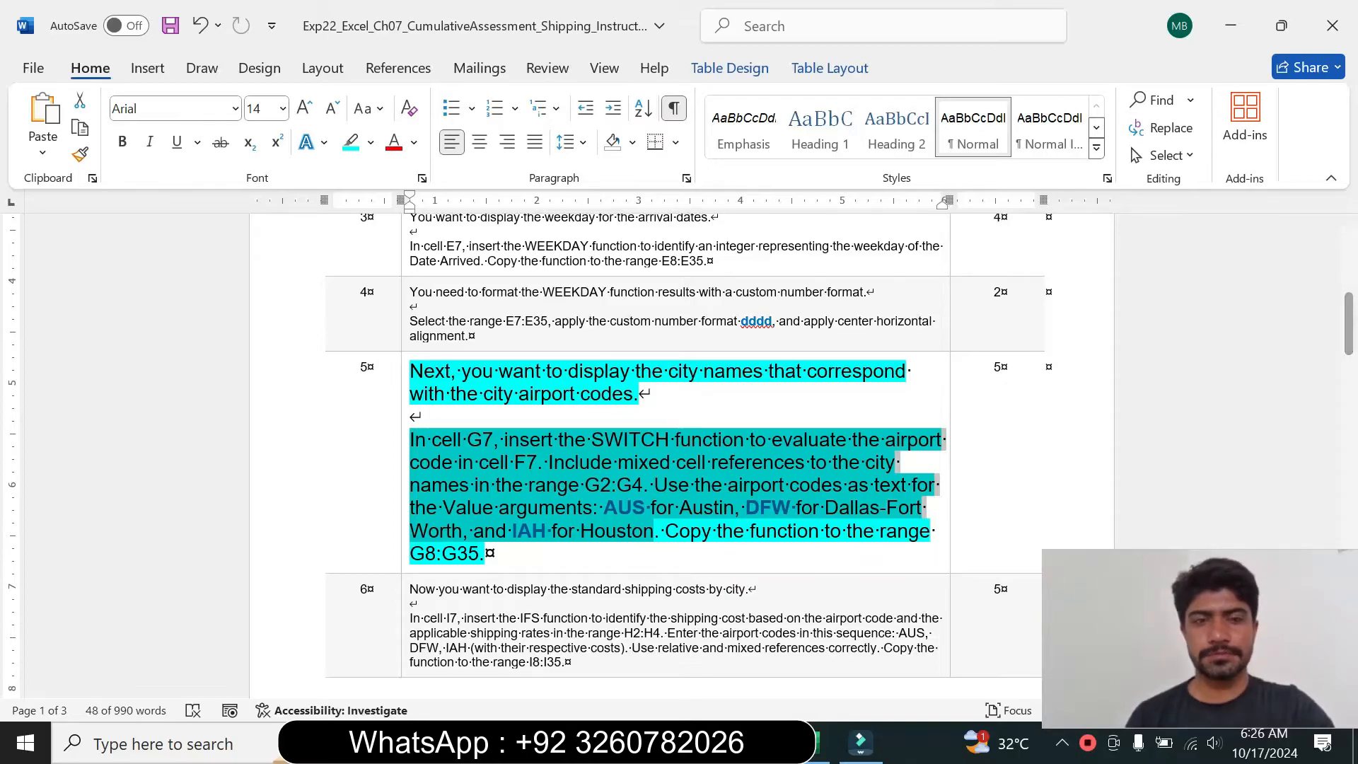
left_click(814, 751)
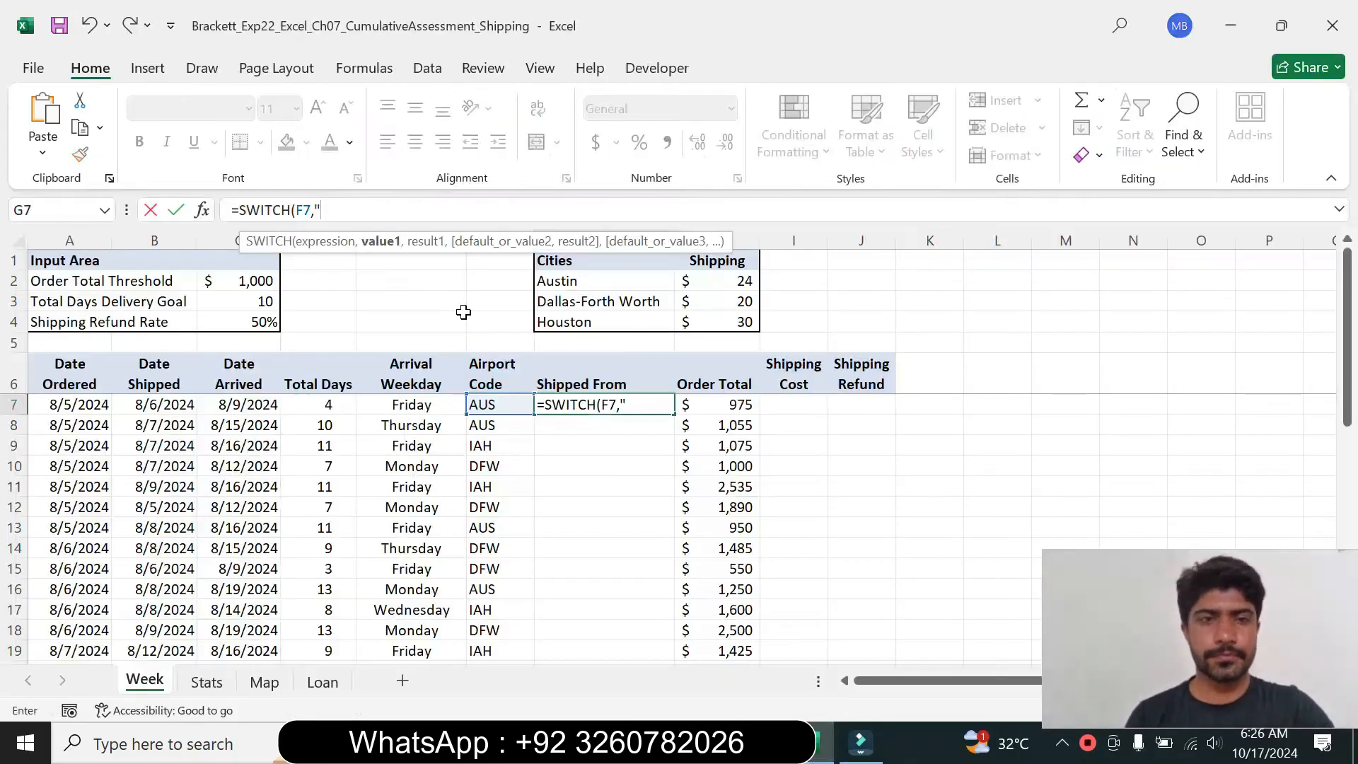
type("A")
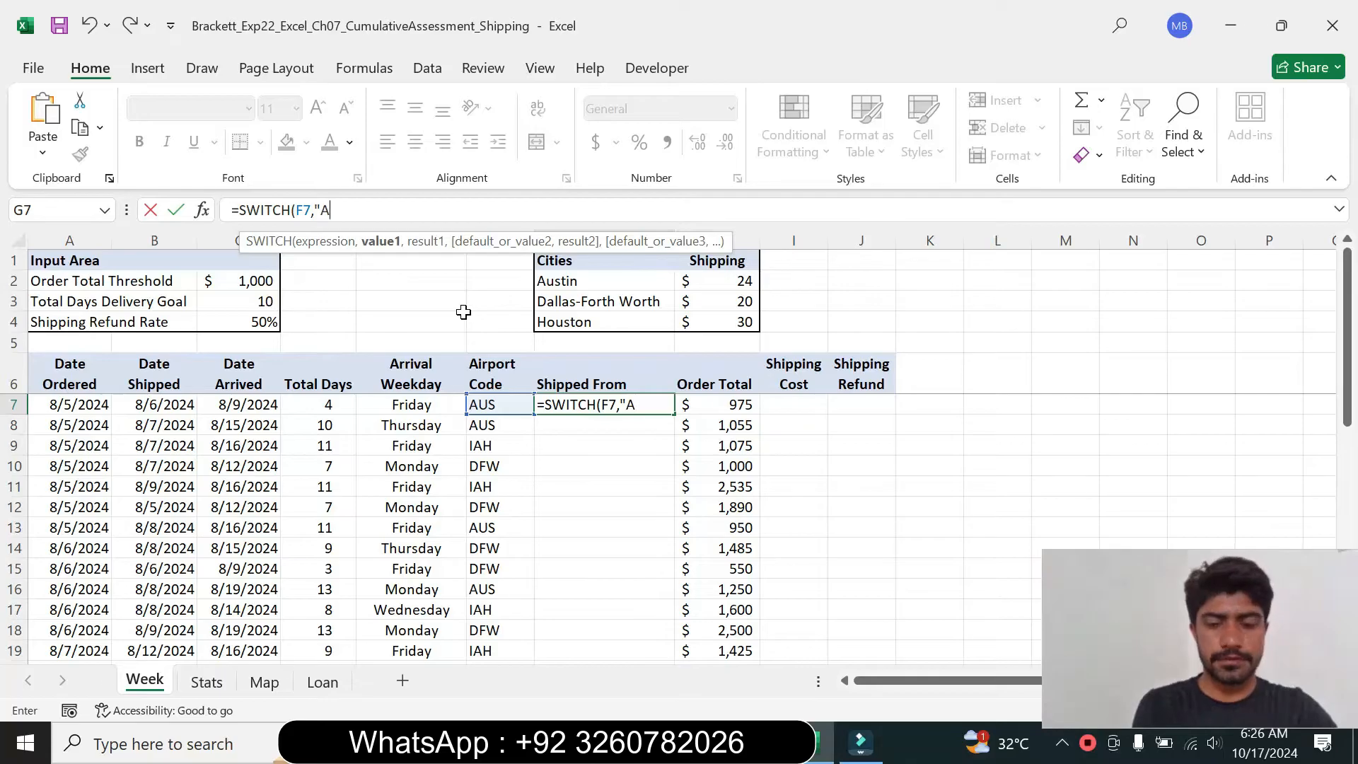
type("US")
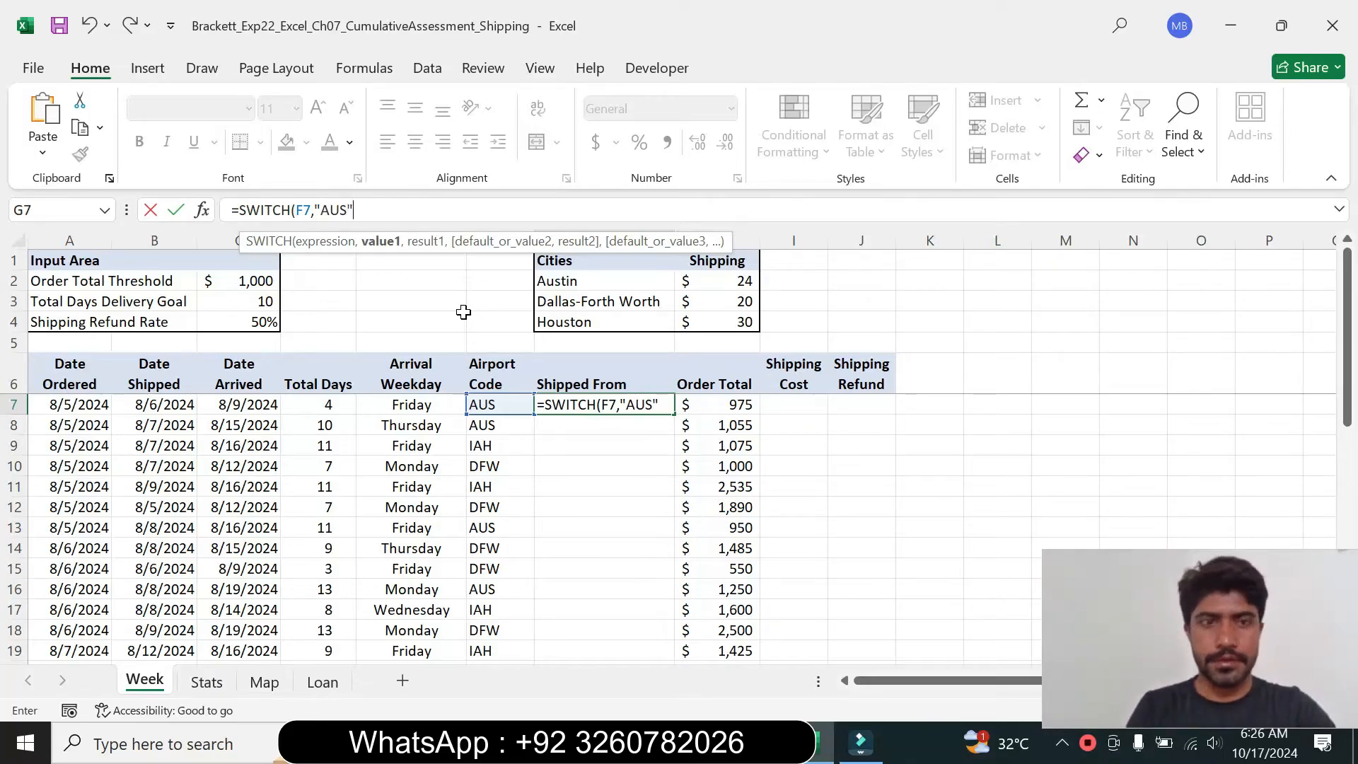
type("\",")
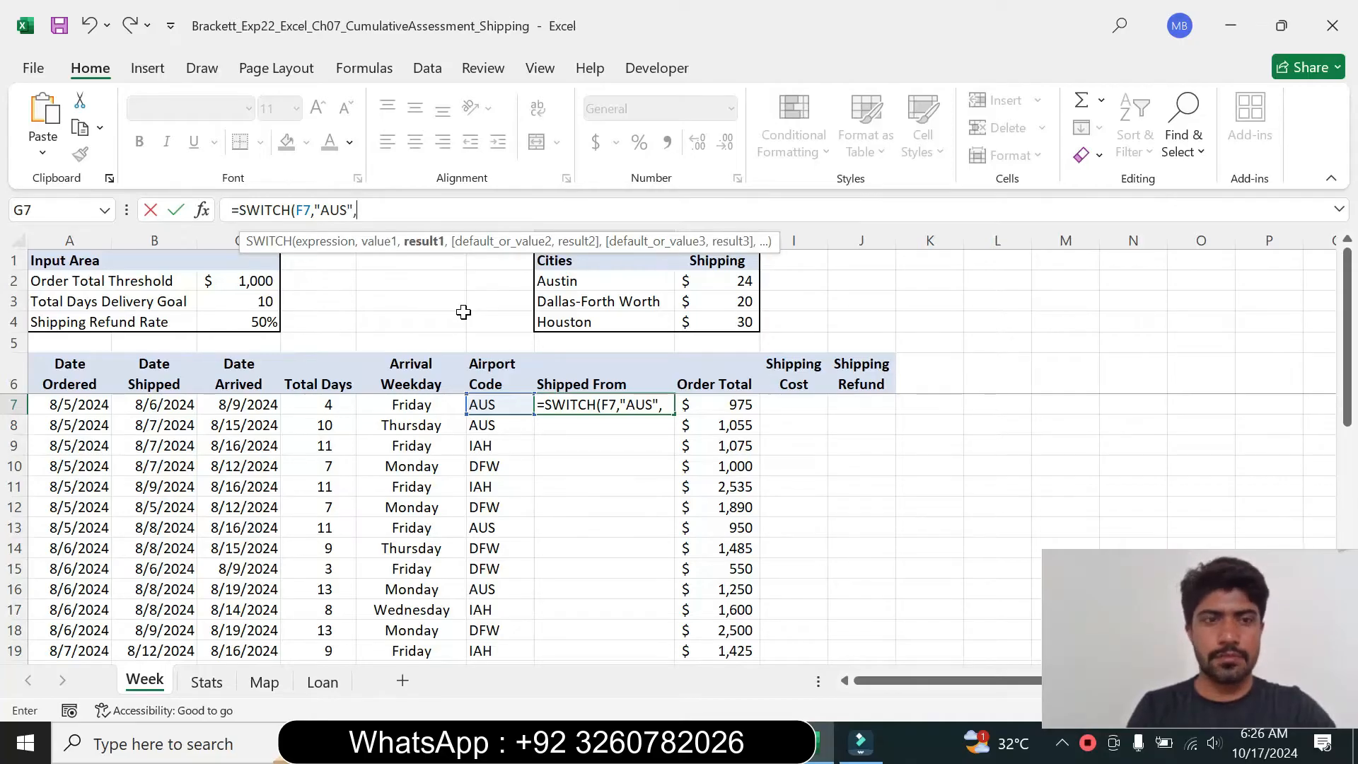
Step: Check the reference requirement in Word, then use the mixed reference G$2 (Austin) as the SWITCH formula's first result
key("alt+Tab")
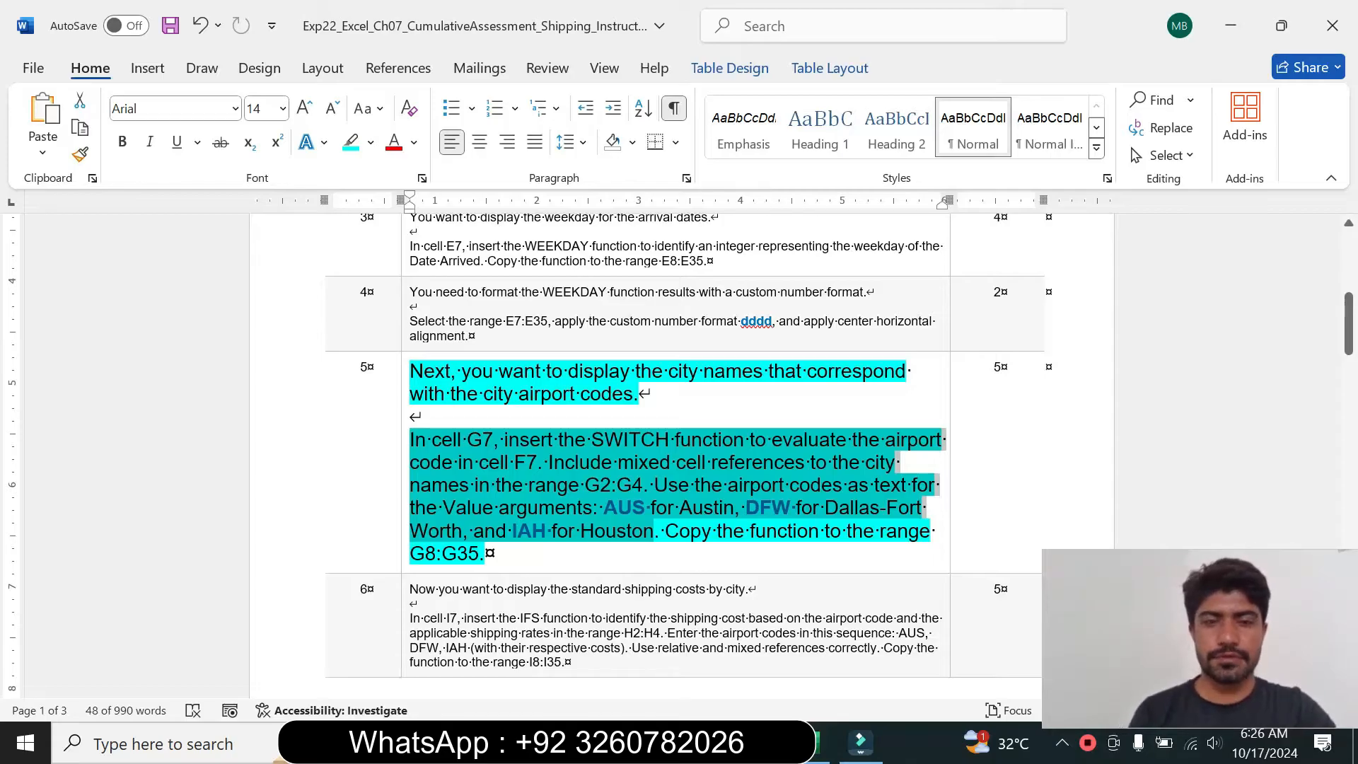
key("alt+Tab")
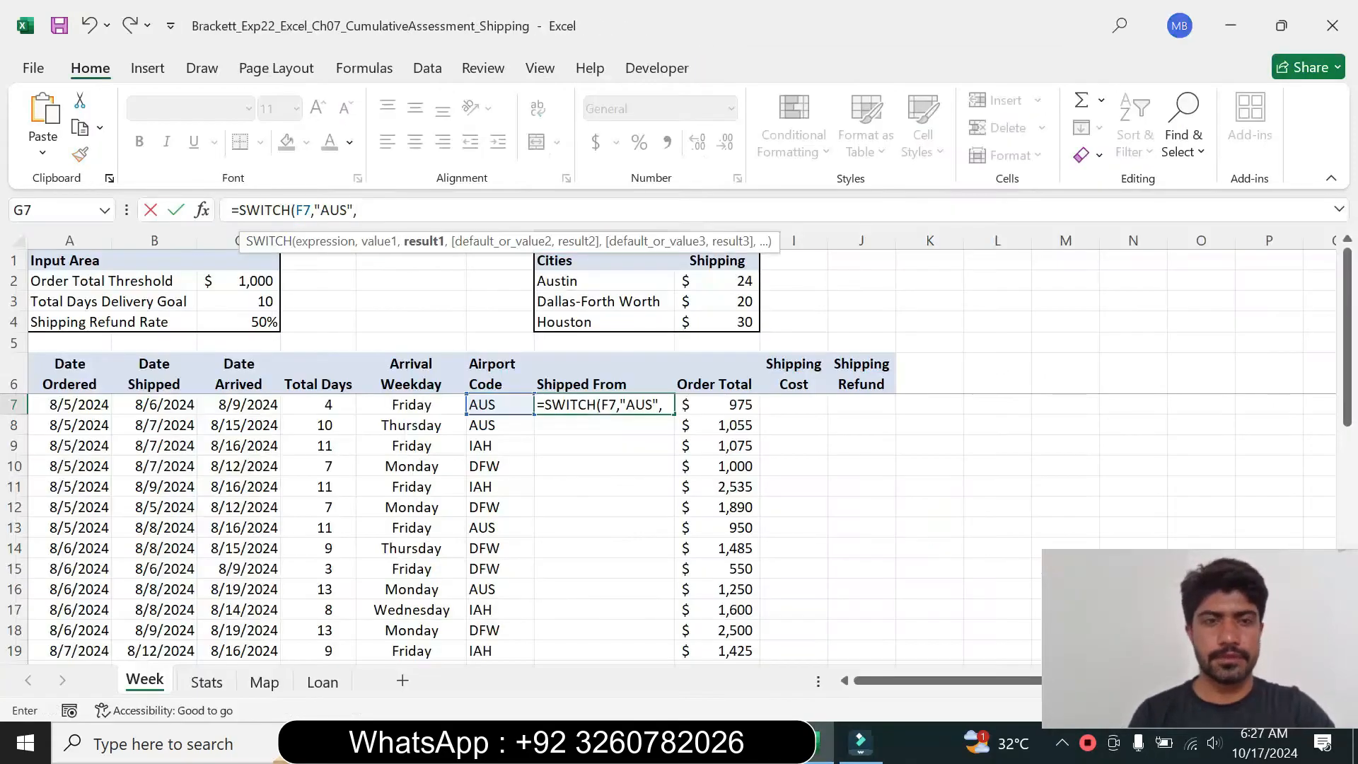
left_click(243, 281)
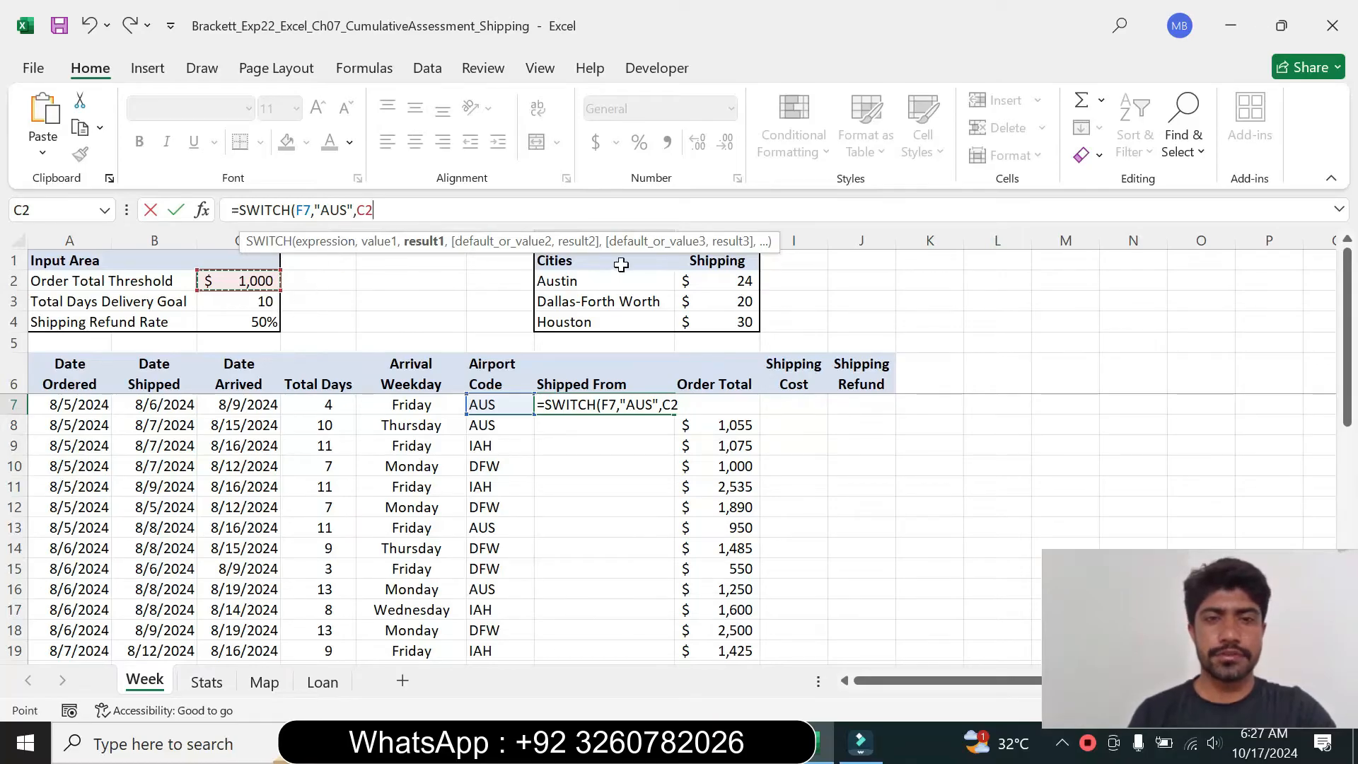
left_click(711, 280)
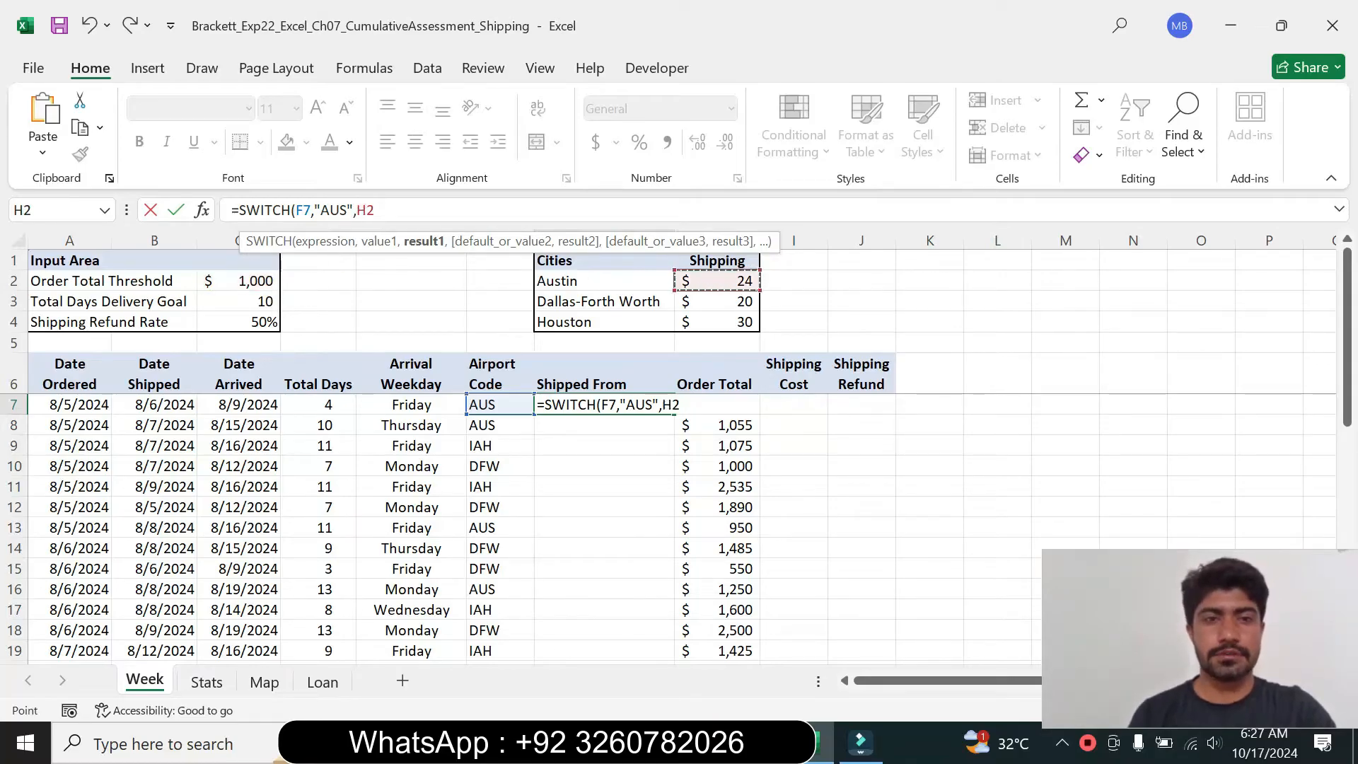
left_click(725, 300)
left_click(608, 281)
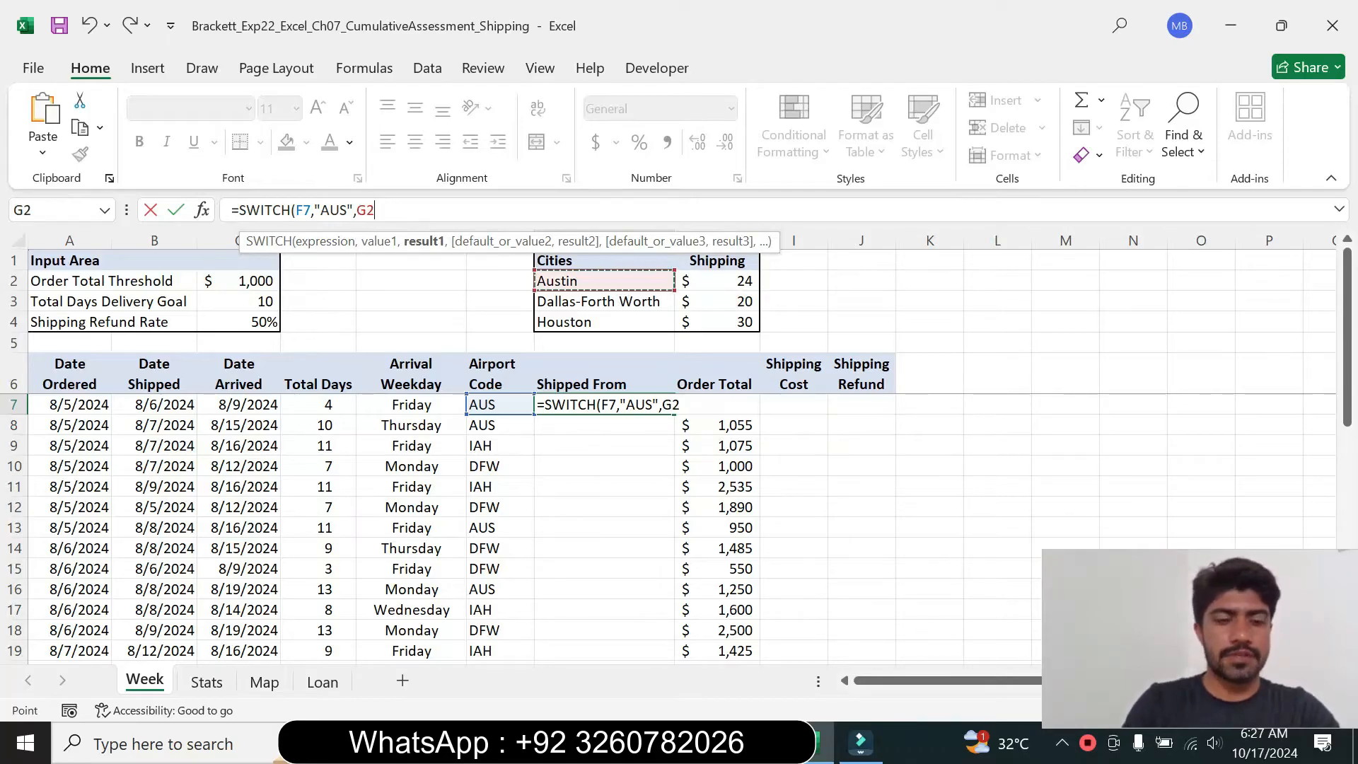
key("F4")
key("F4")
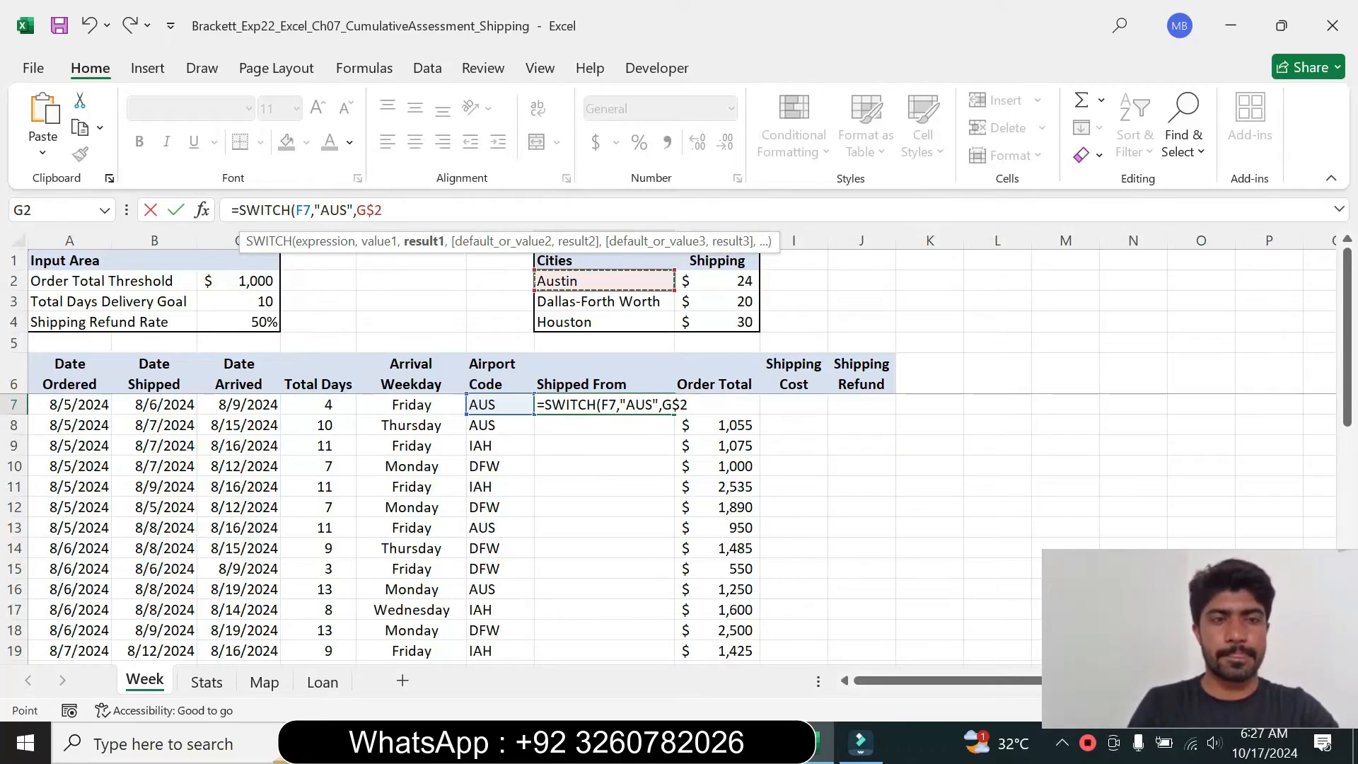
Step: Check the second airport code in Word, then add "DFW" with the mixed reference G$3 as the formula's second value and result
type(",")
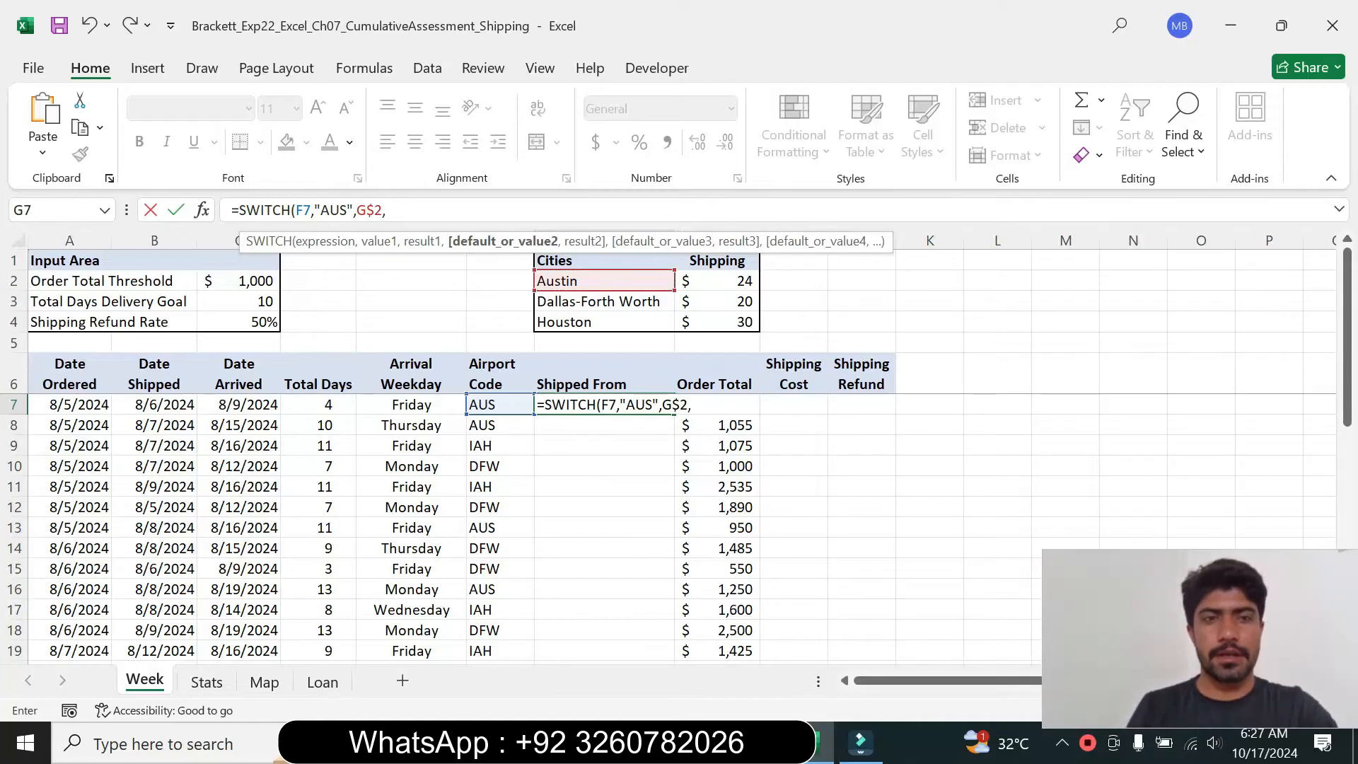
type("\"")
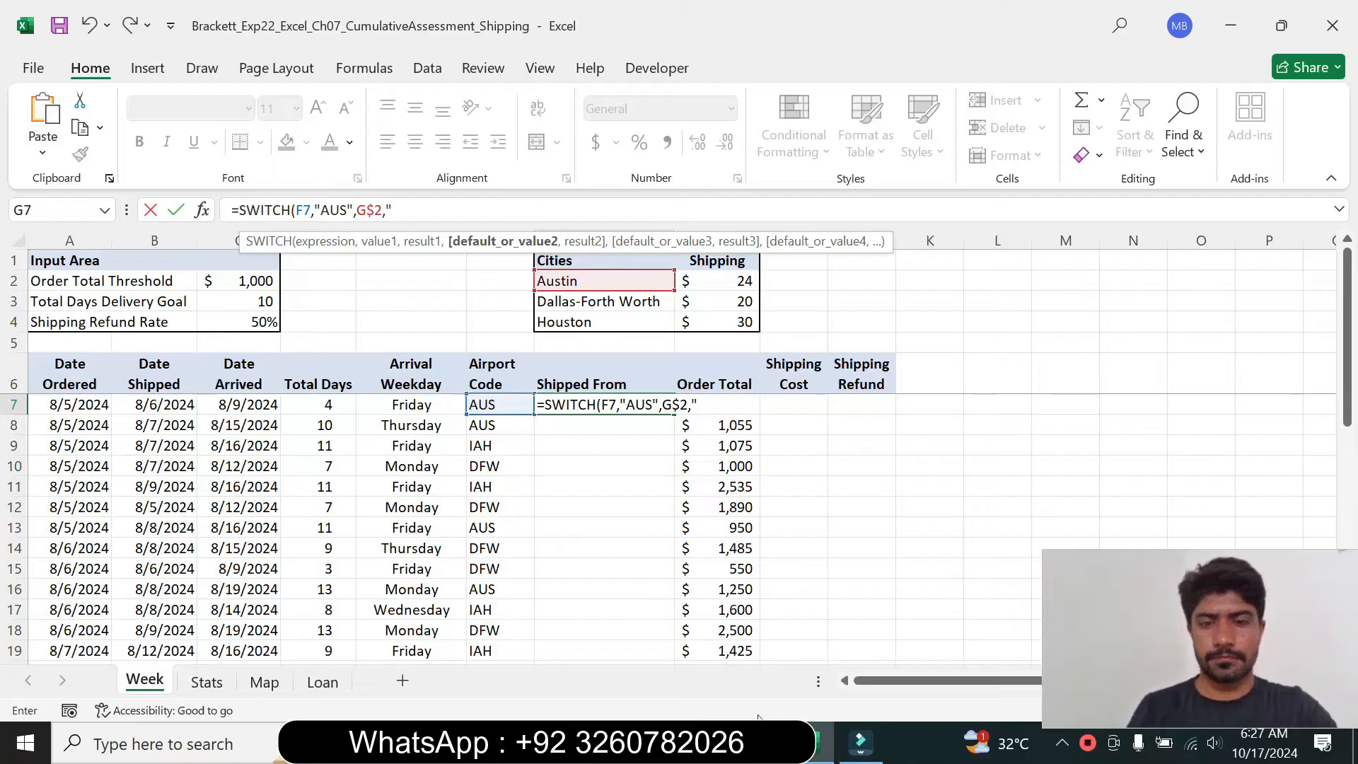
key("alt+Tab")
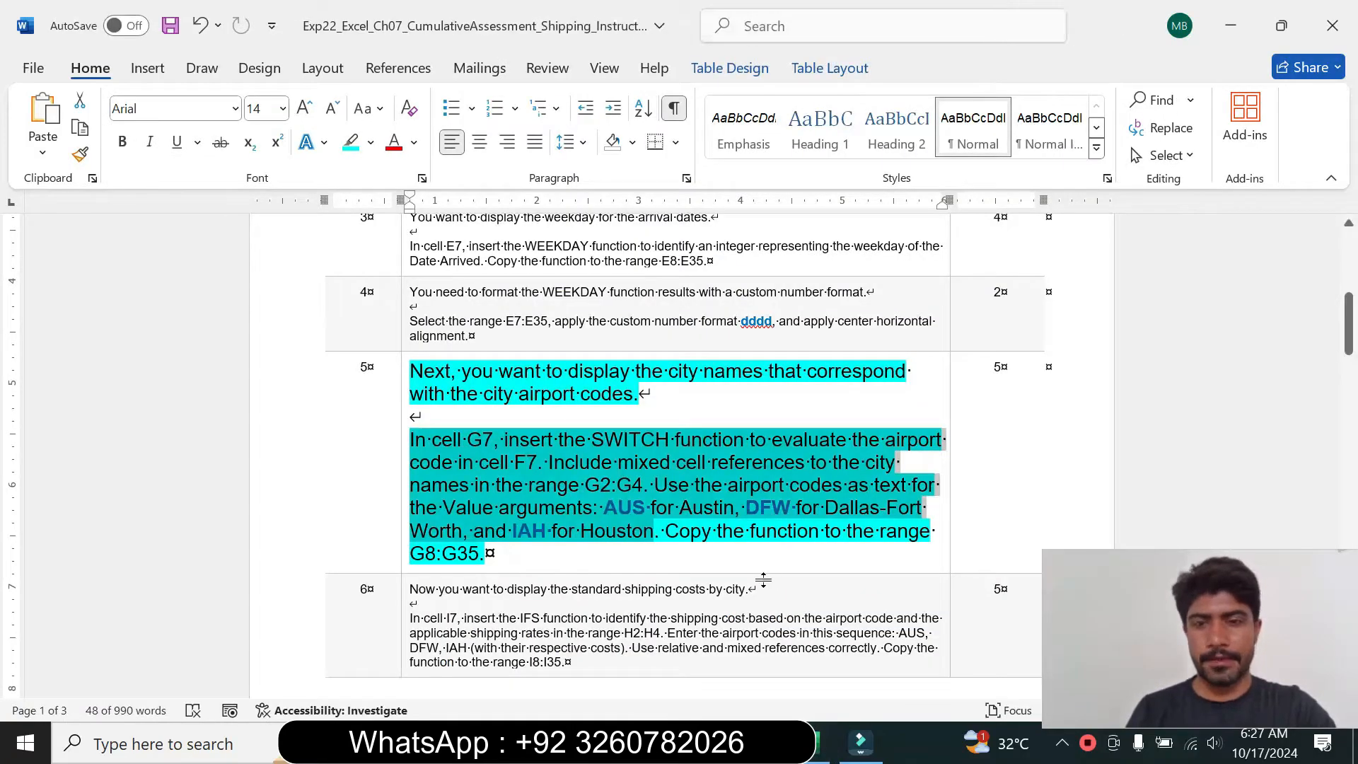
key("alt+Tab")
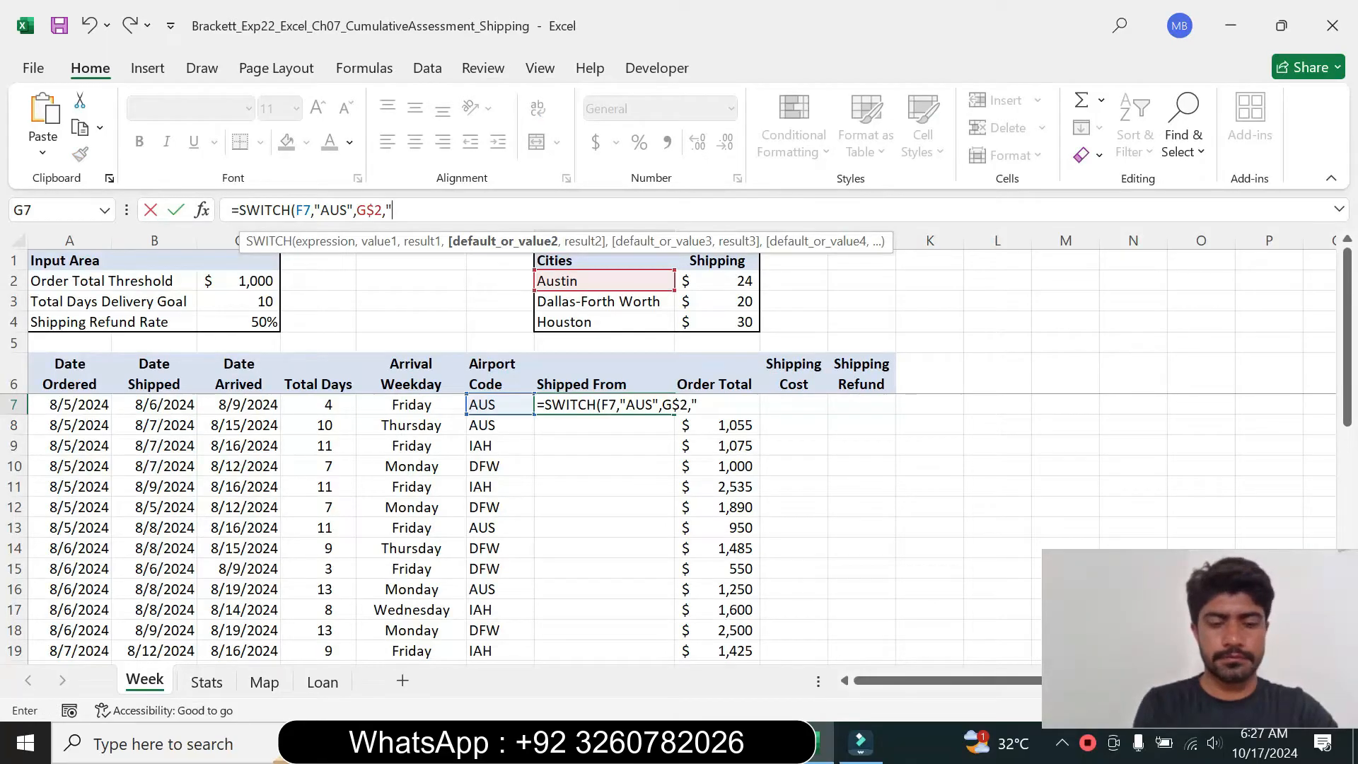
type("DFW")
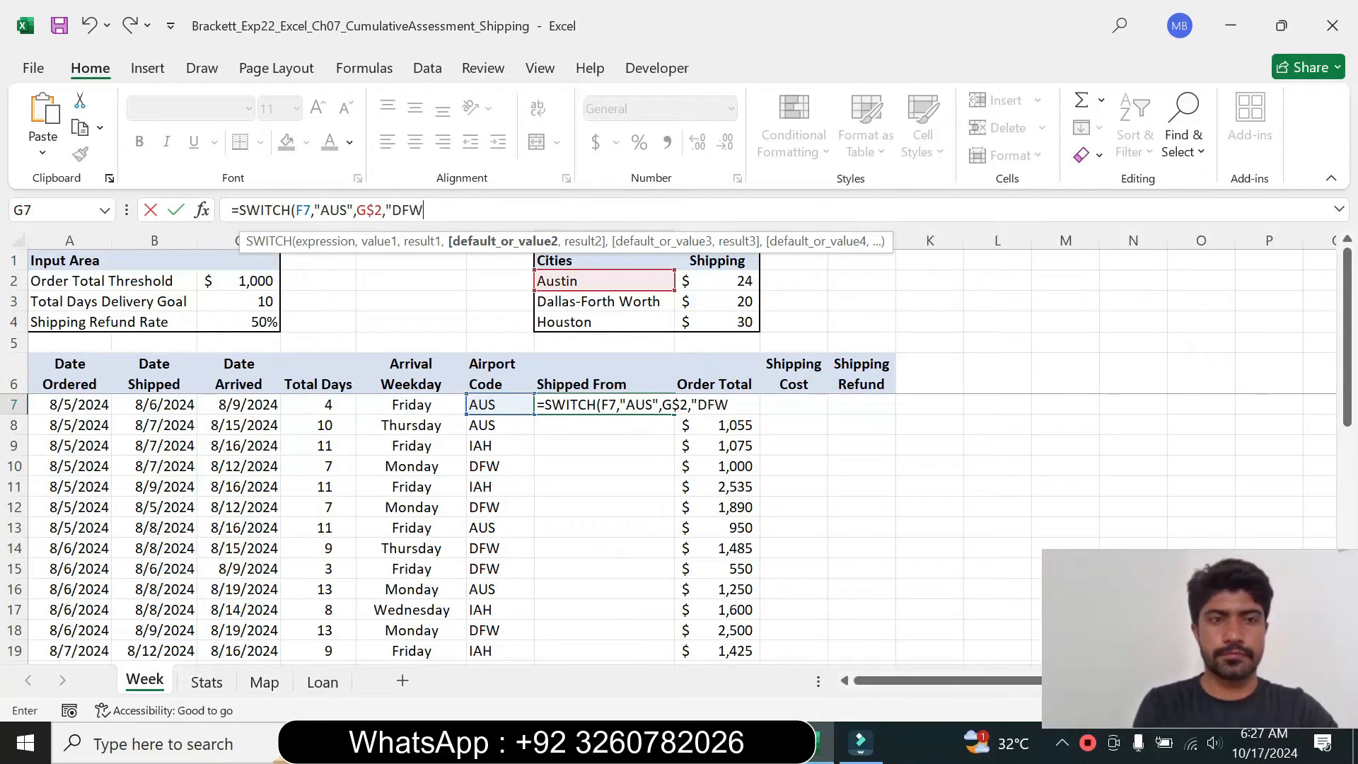
type("\"")
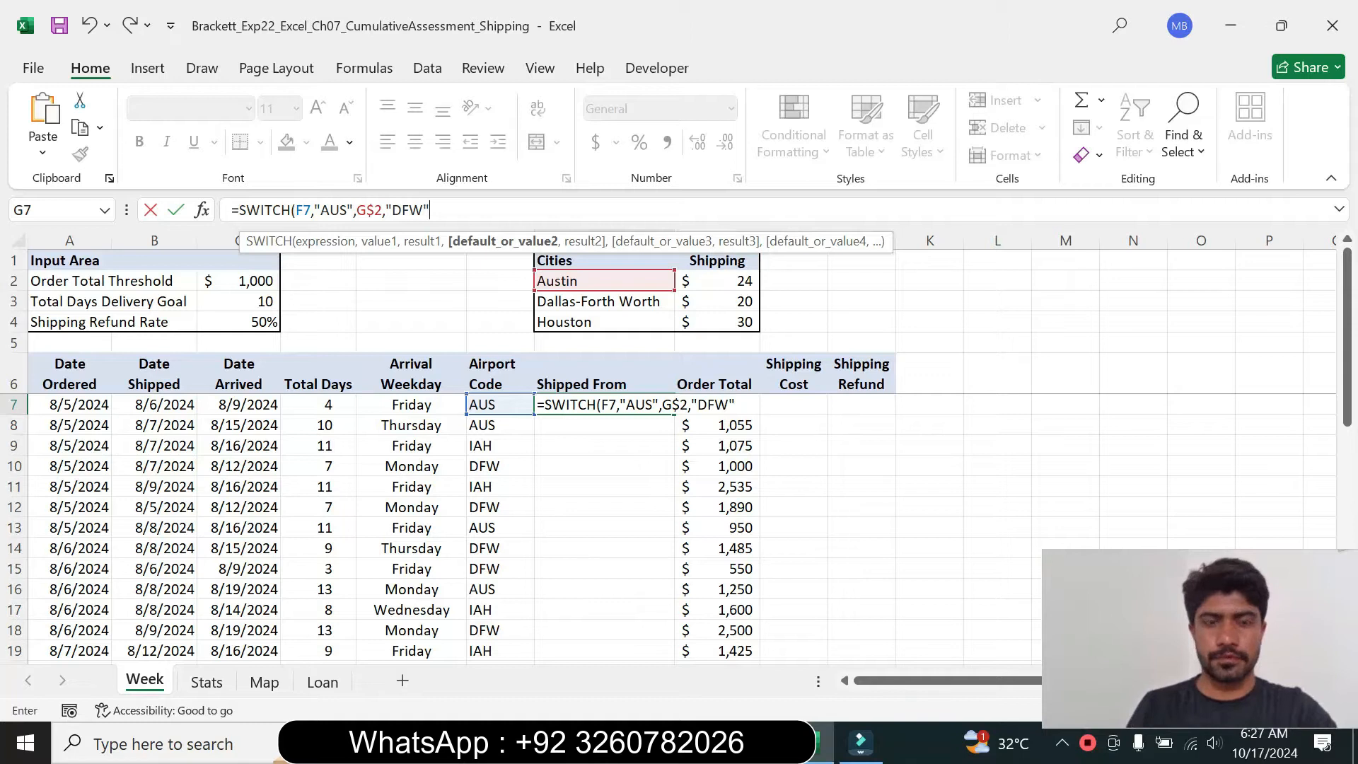
type(",")
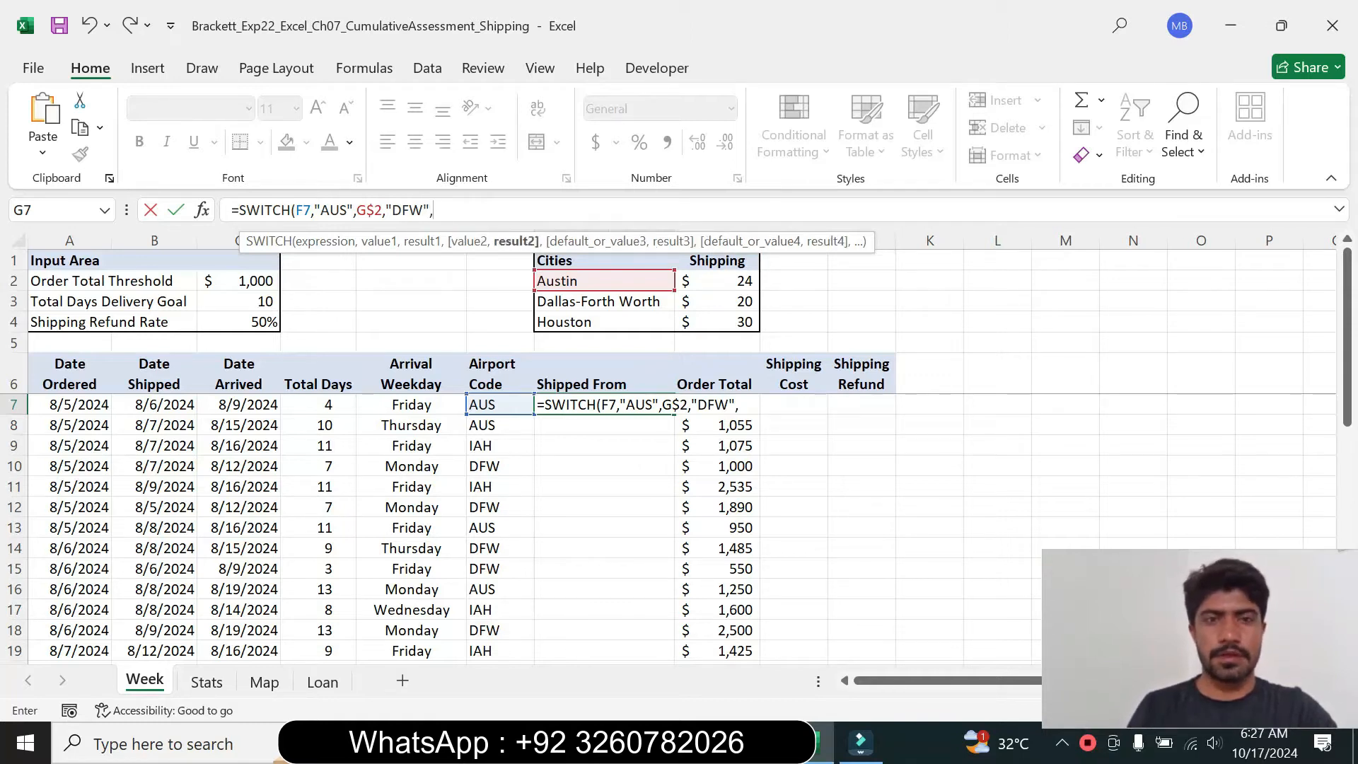
left_click(579, 302)
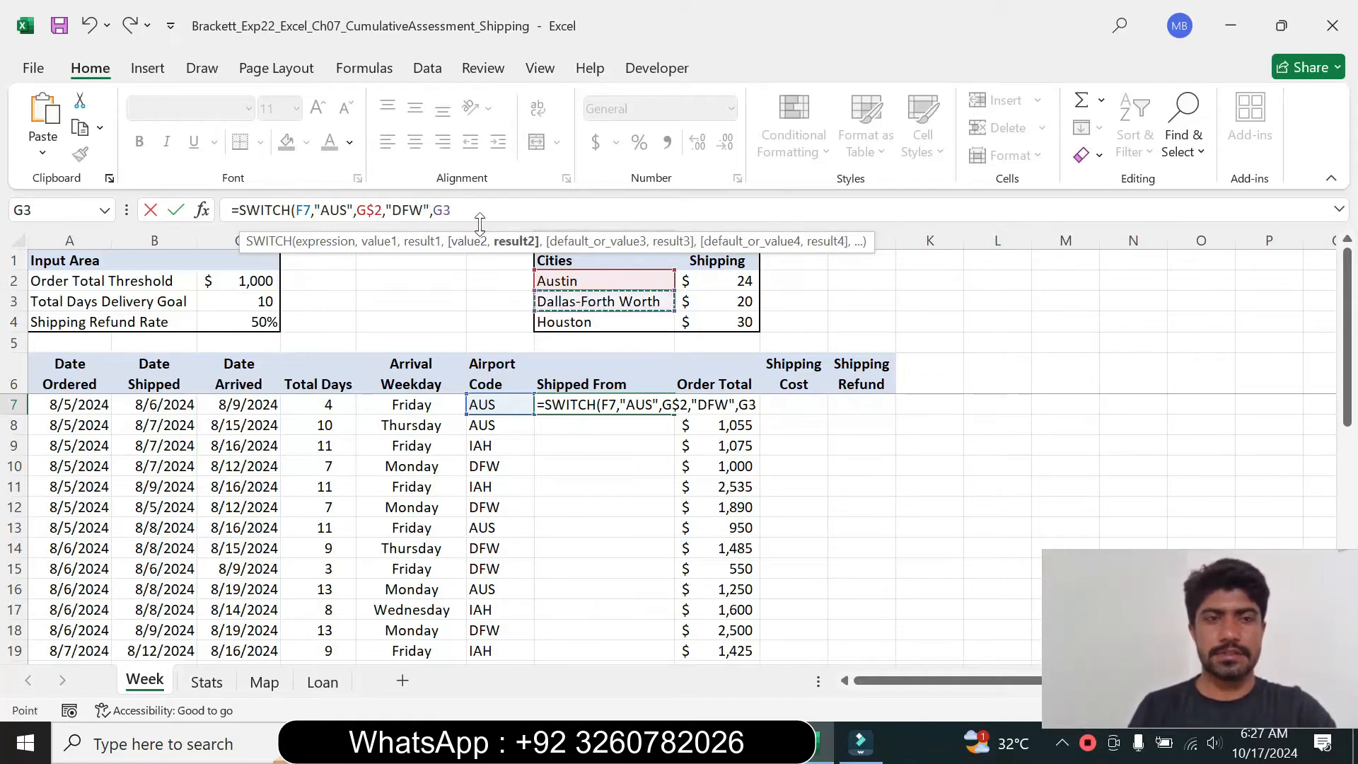
key("F4")
key("F4")
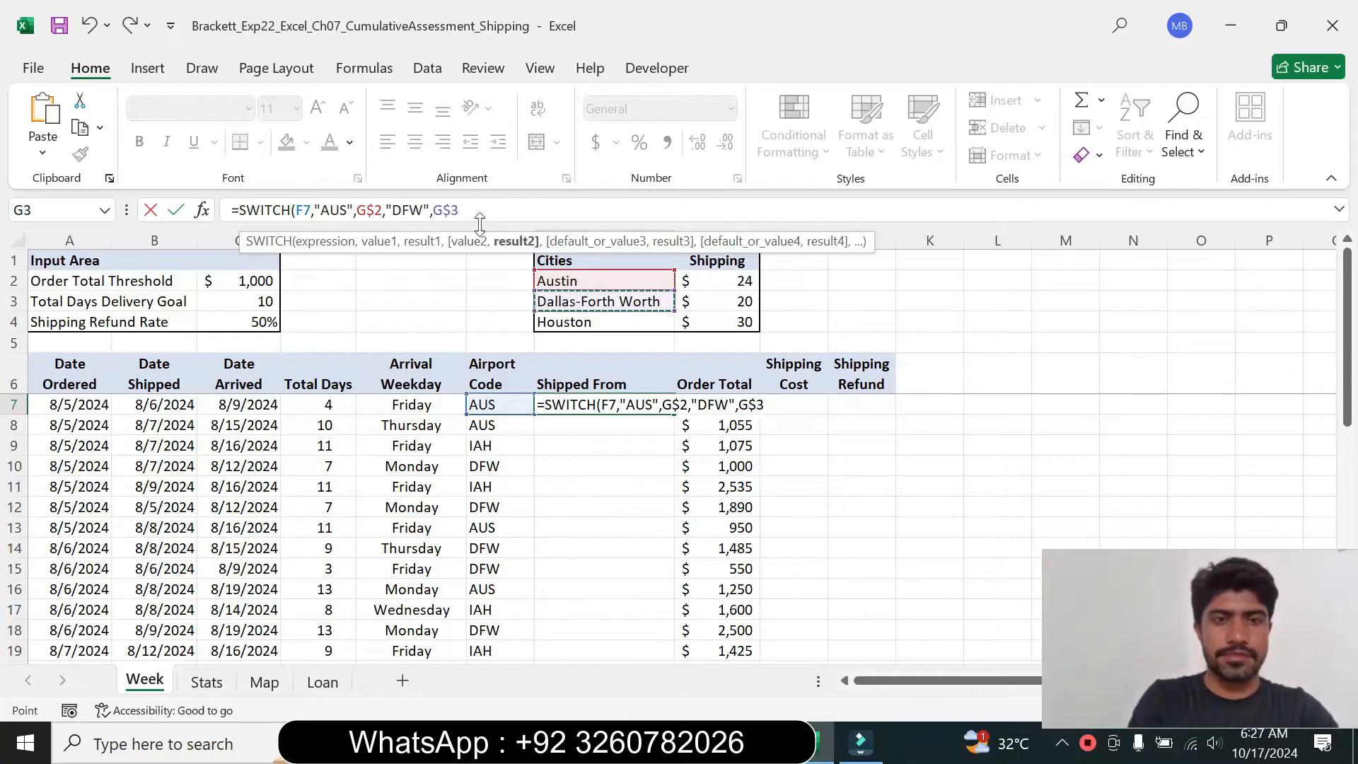
Step: Add "IAH" with the mixed reference G$4 as the third value and result, and complete the SWITCH formula in G7
type(",")
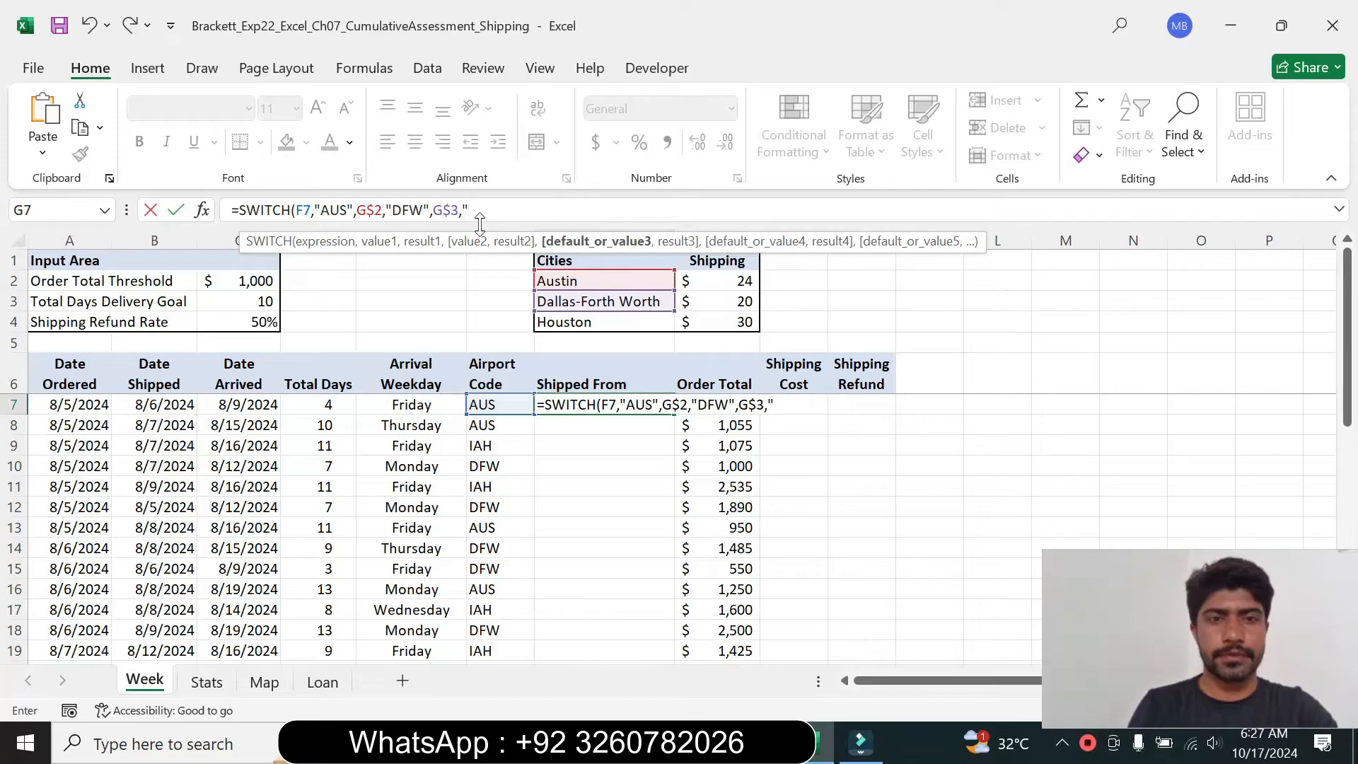
type("\"IAH")
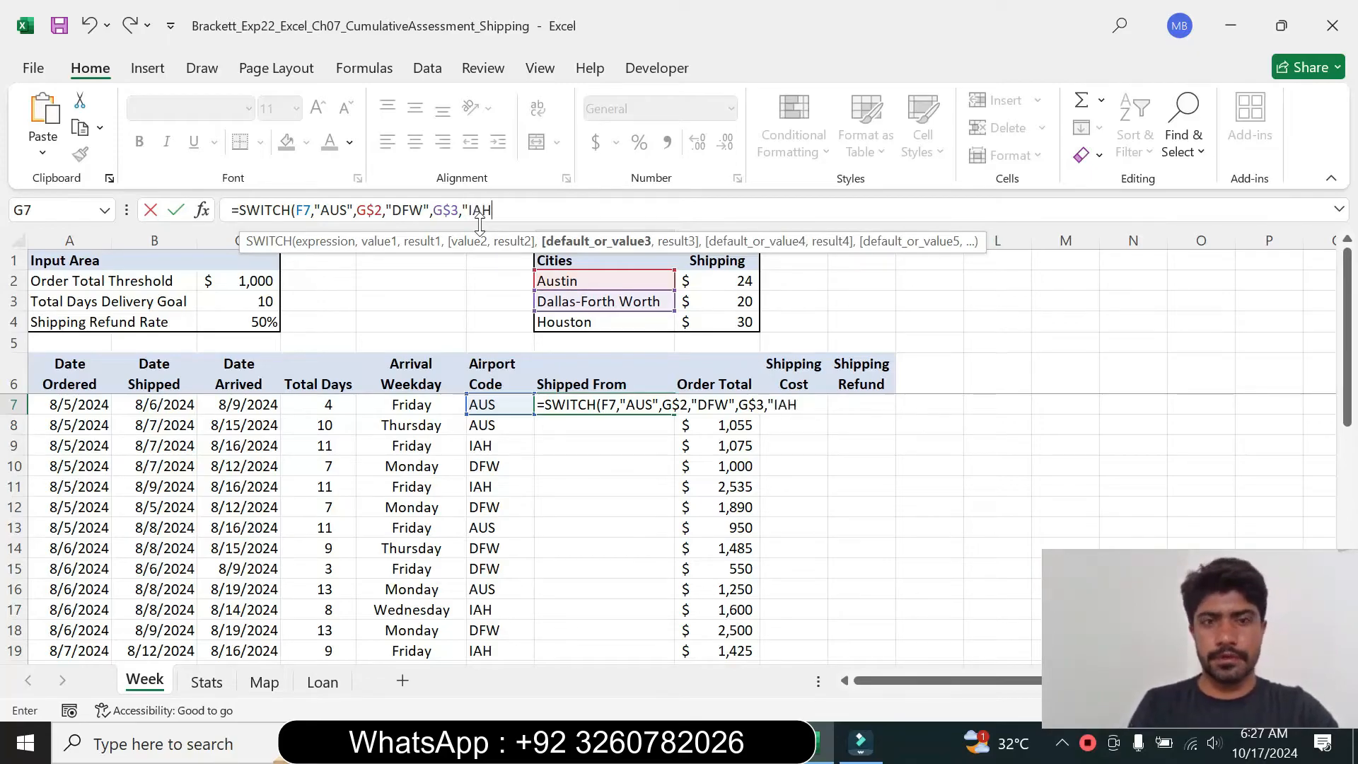
type("\"")
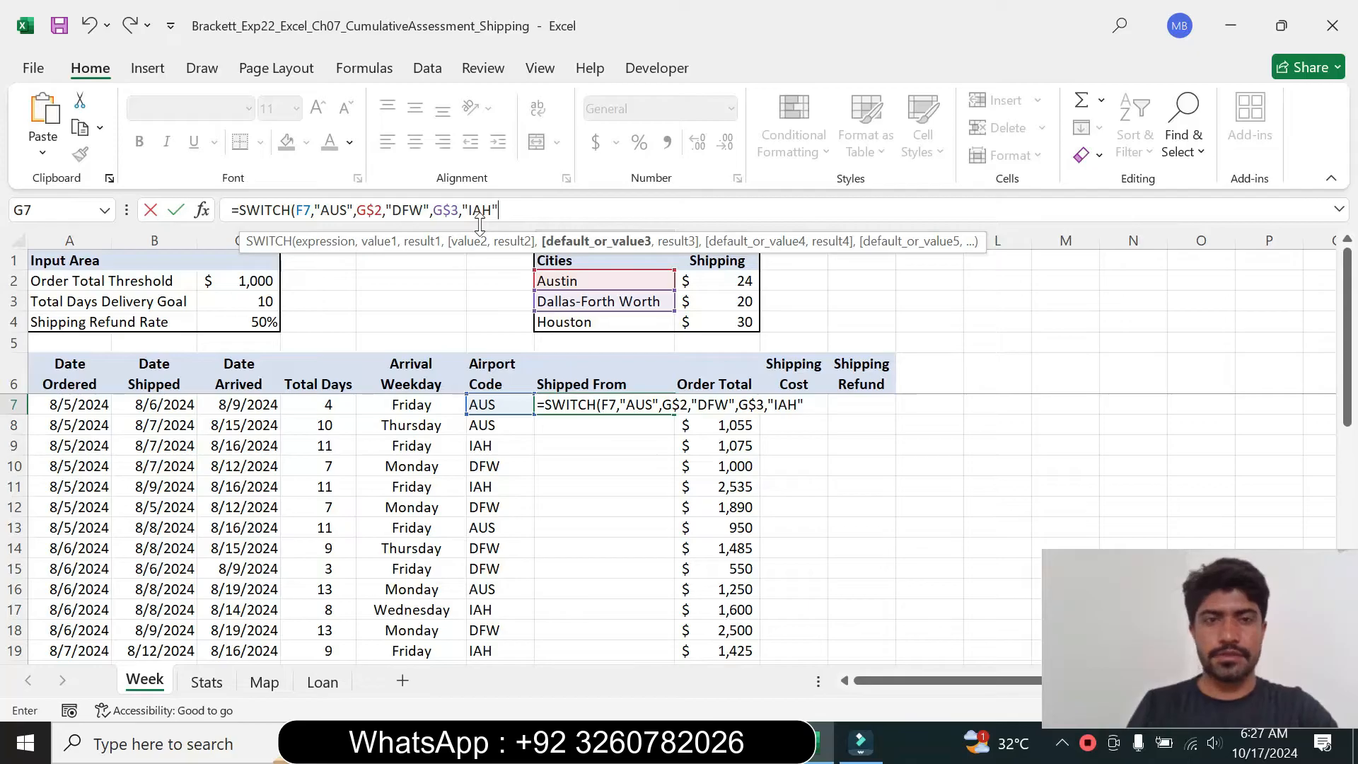
type(",")
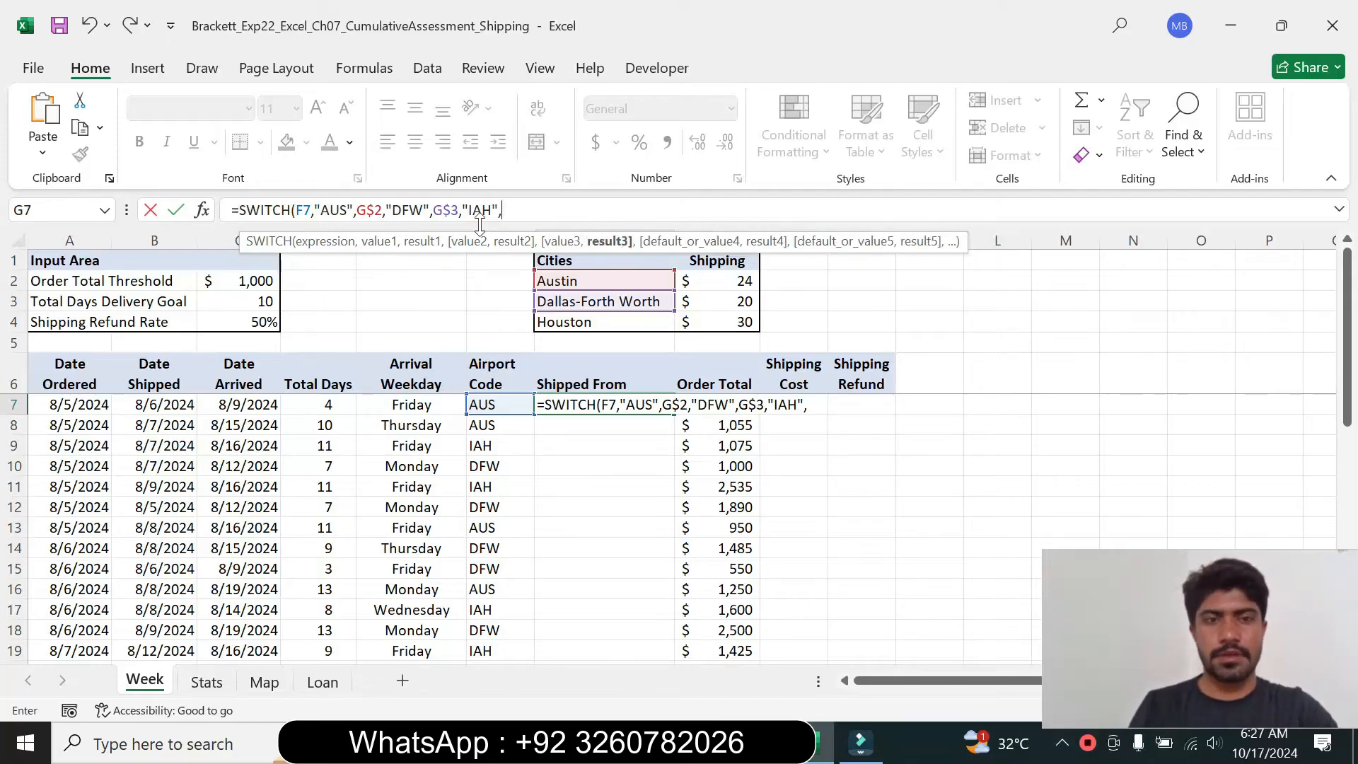
left_click(594, 324)
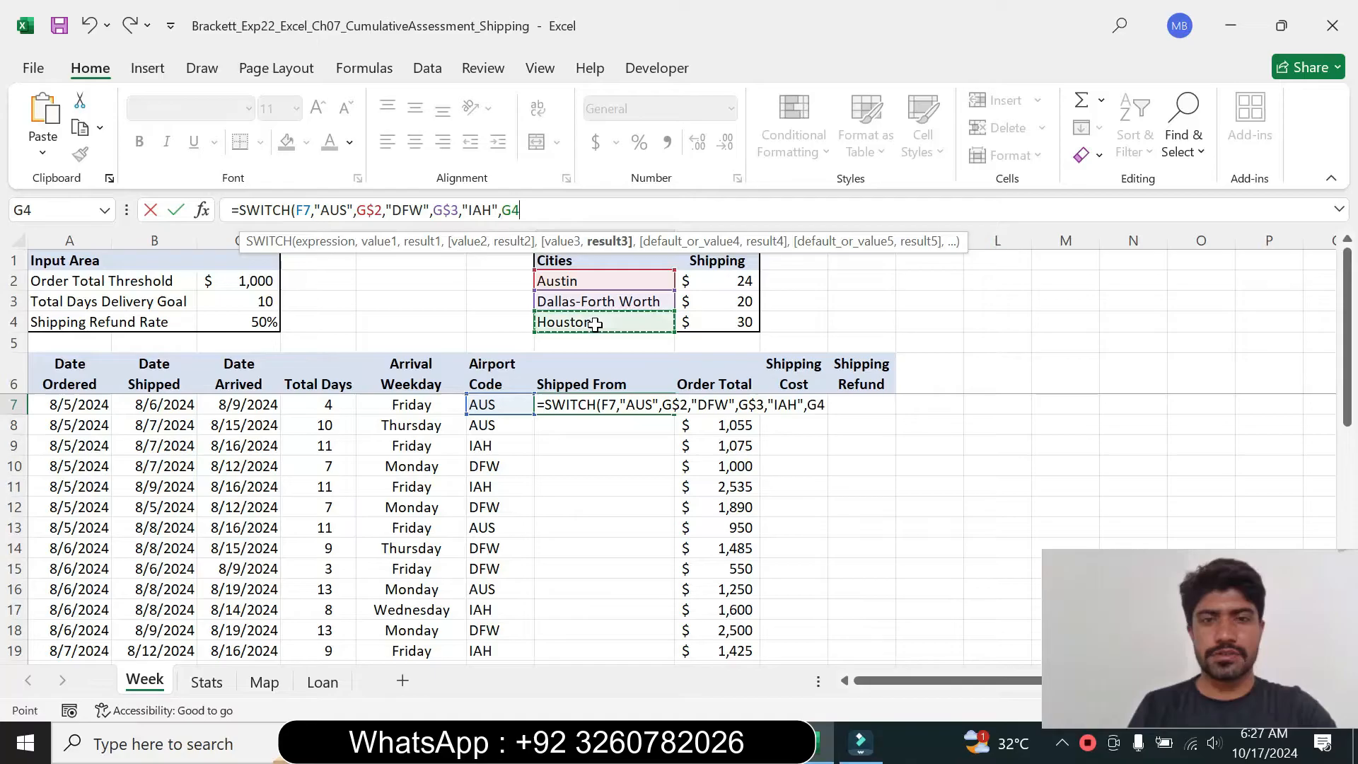
key("F4")
key("F4")
type(")")
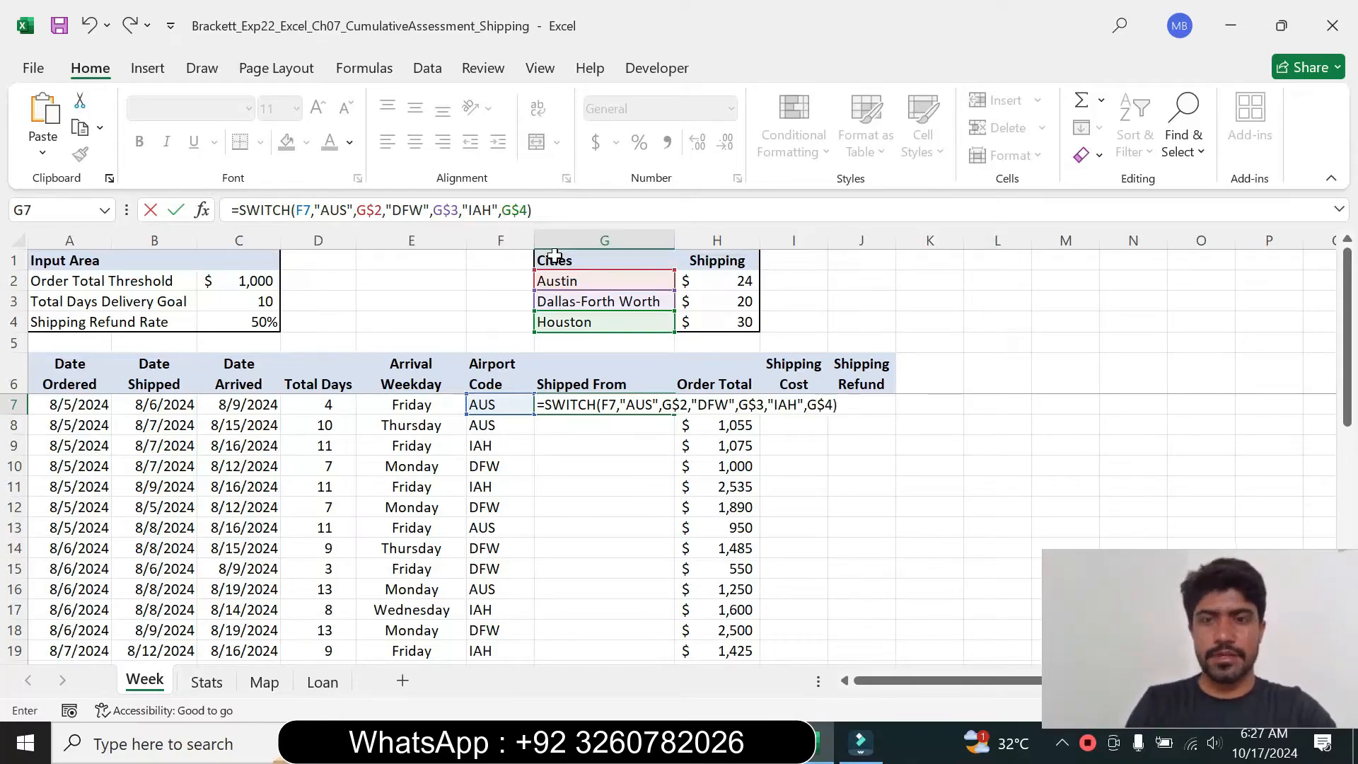
key("Return")
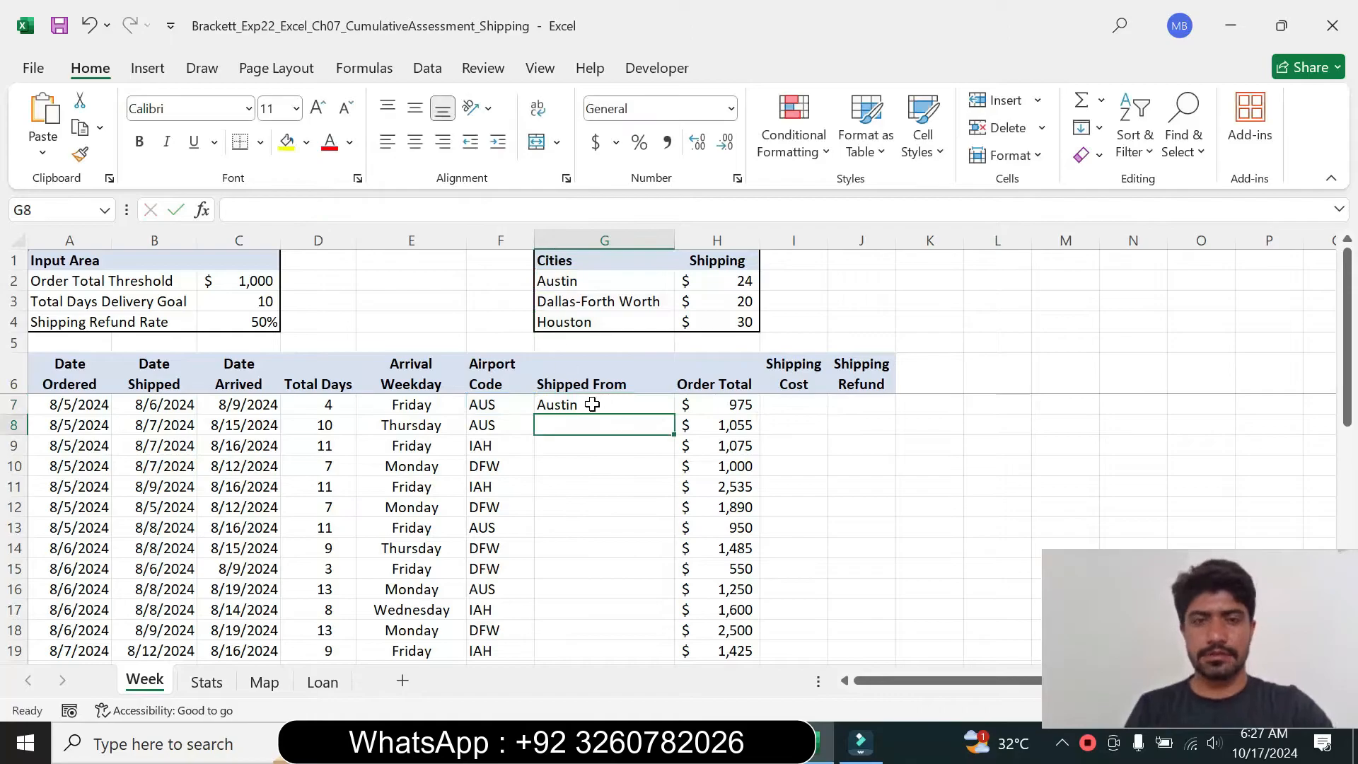
Step: Check the copy range in the Word instruction, then fill the SWITCH formula from G7 down through G35 in Excel
left_click(546, 404)
left_click(772, 742)
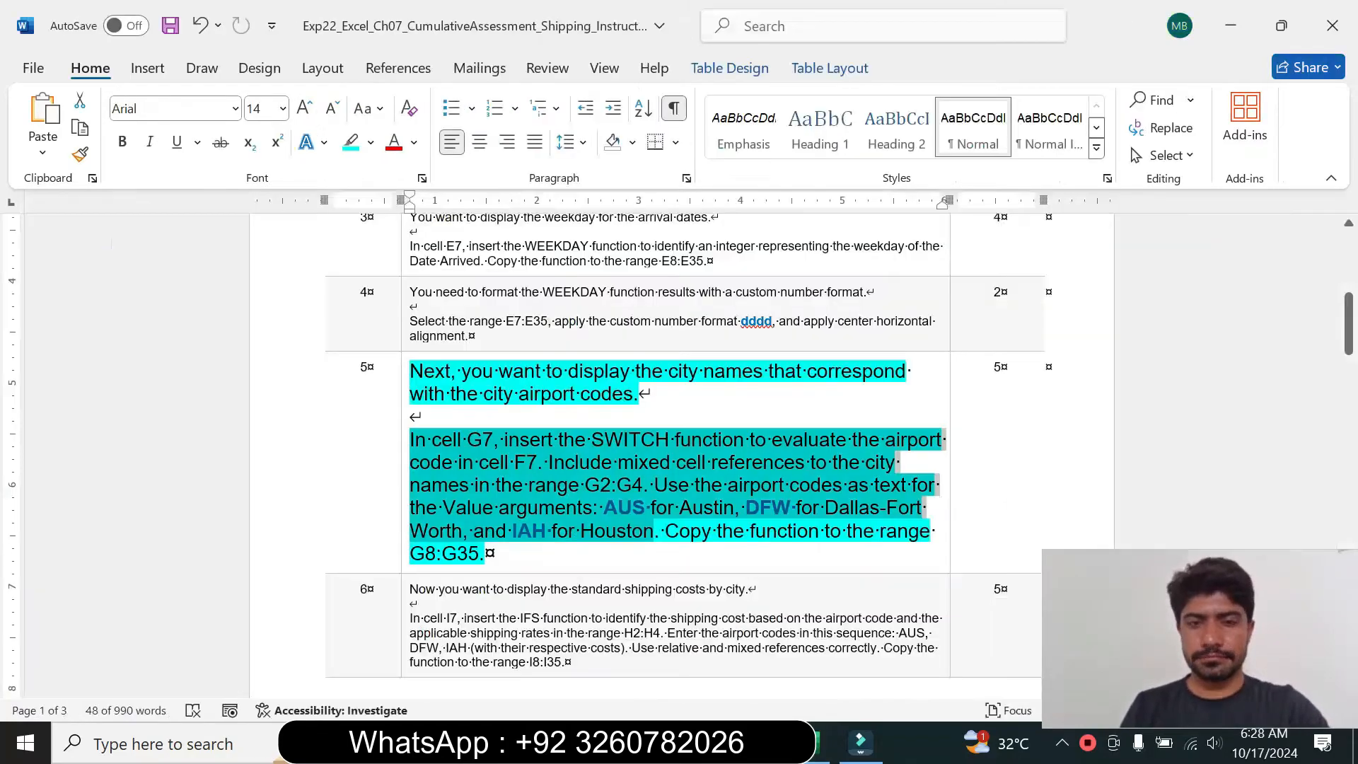
left_click_drag(665, 531, 484, 555)
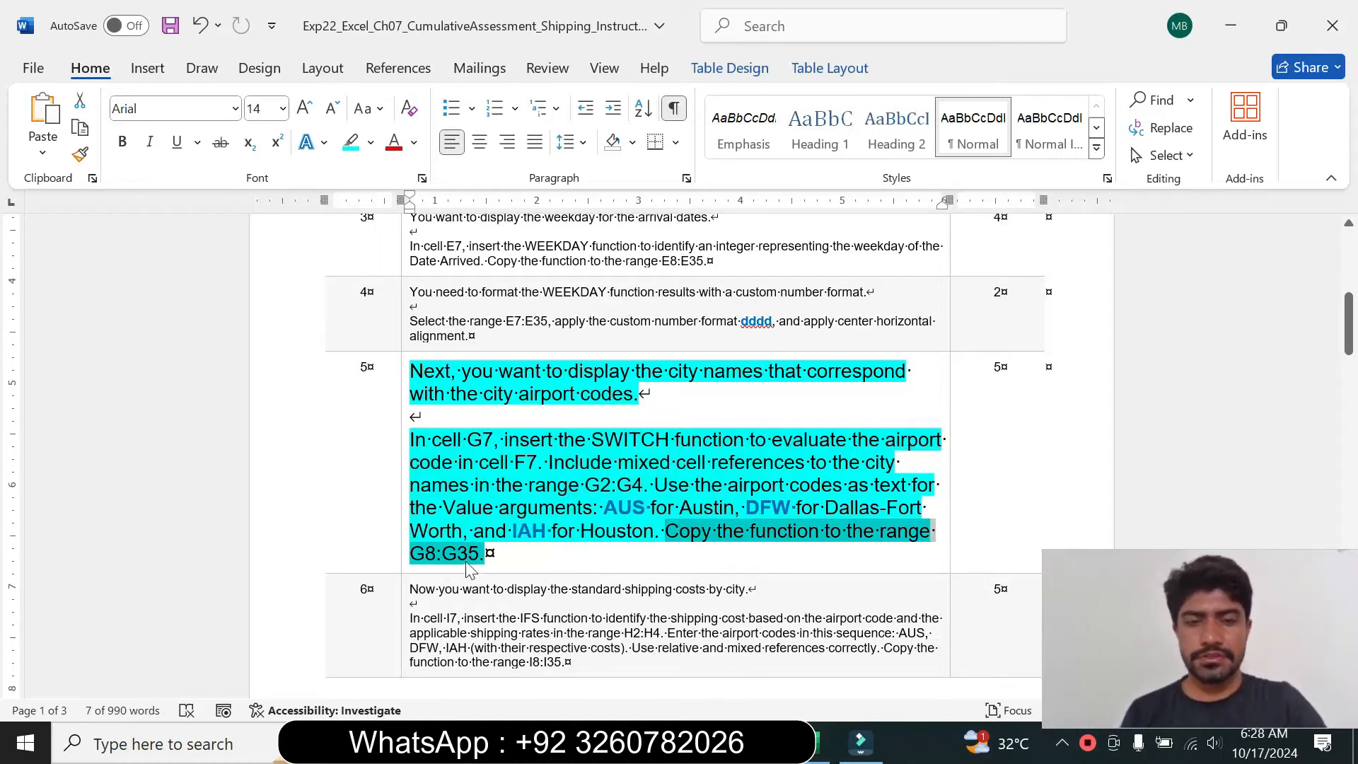
left_click(815, 746)
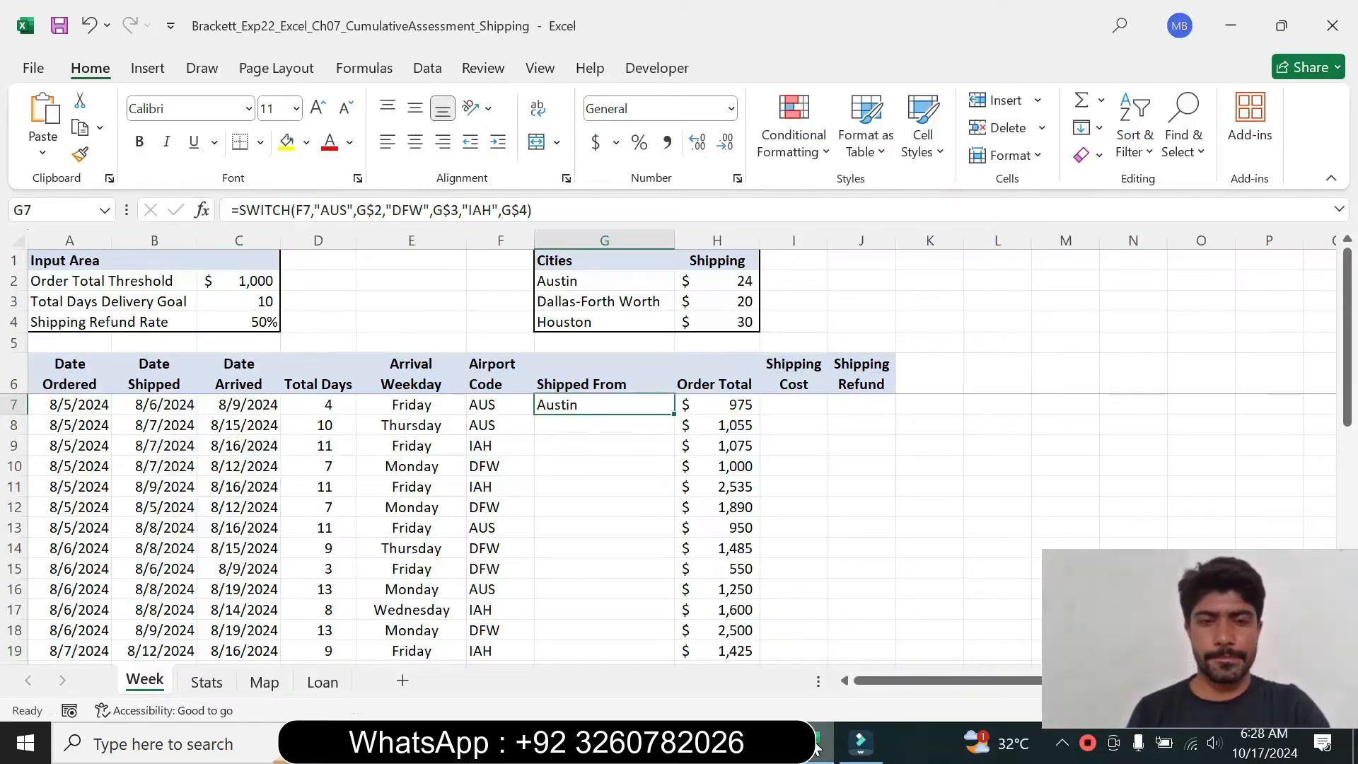
left_click_drag(676, 414, 645, 614)
Step: Switch to Word, reset the instruction 5 text to 9 pt and remove its highlight color
key("alt+Tab")
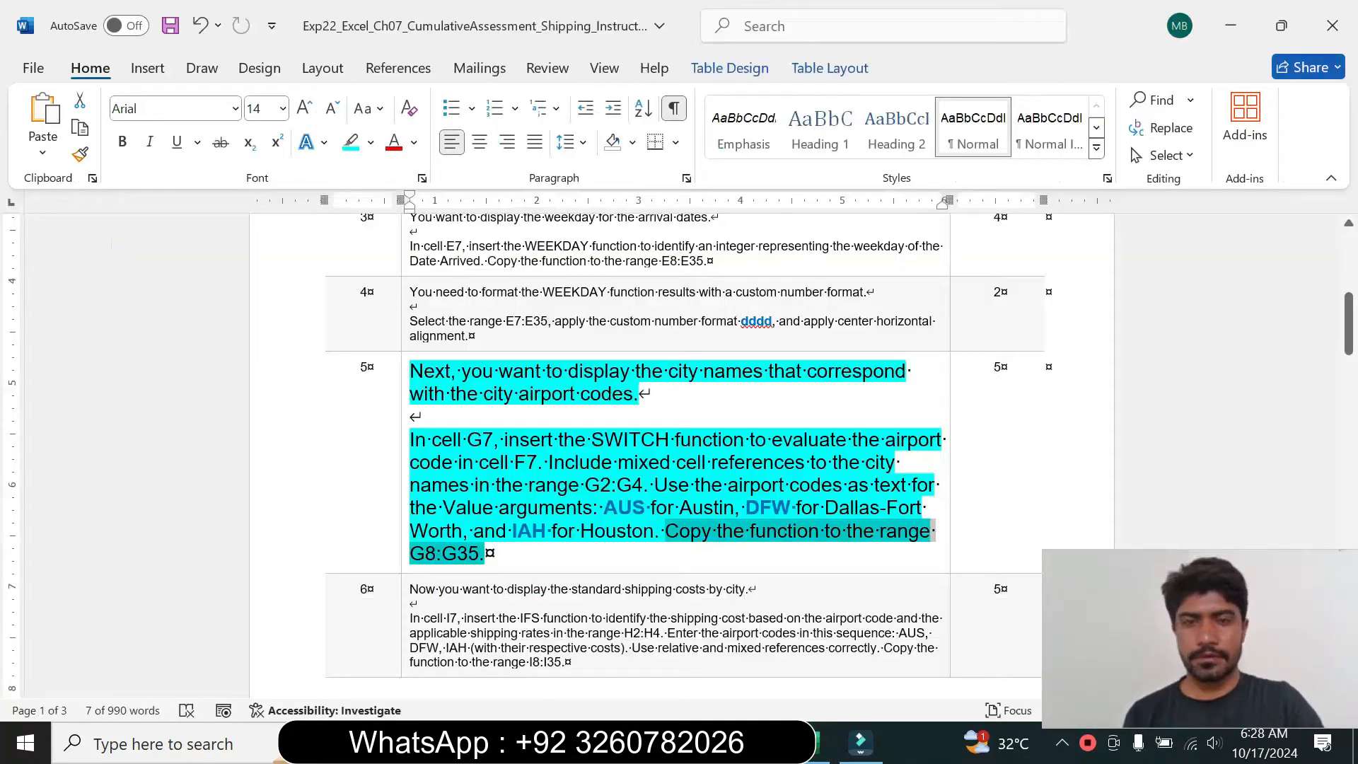
left_click(402, 485)
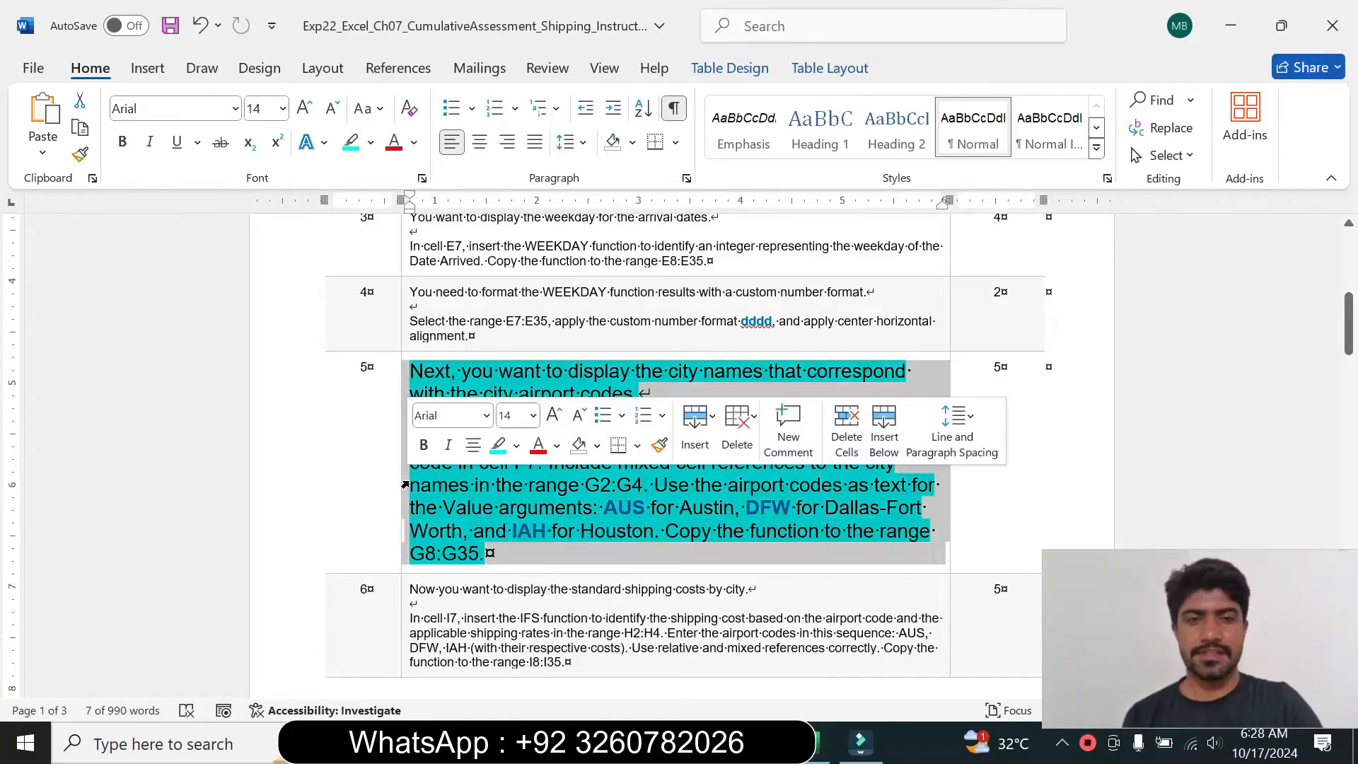
left_click(533, 417)
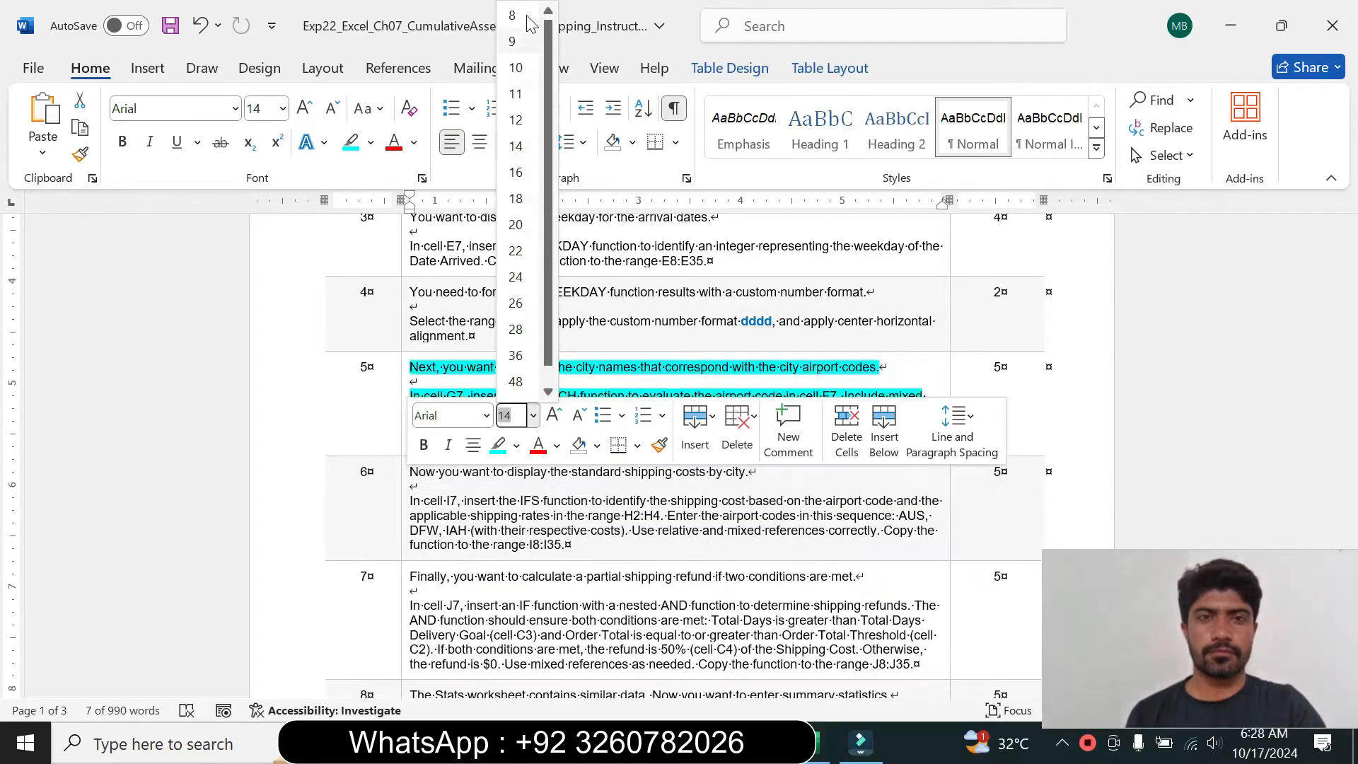
left_click(520, 46)
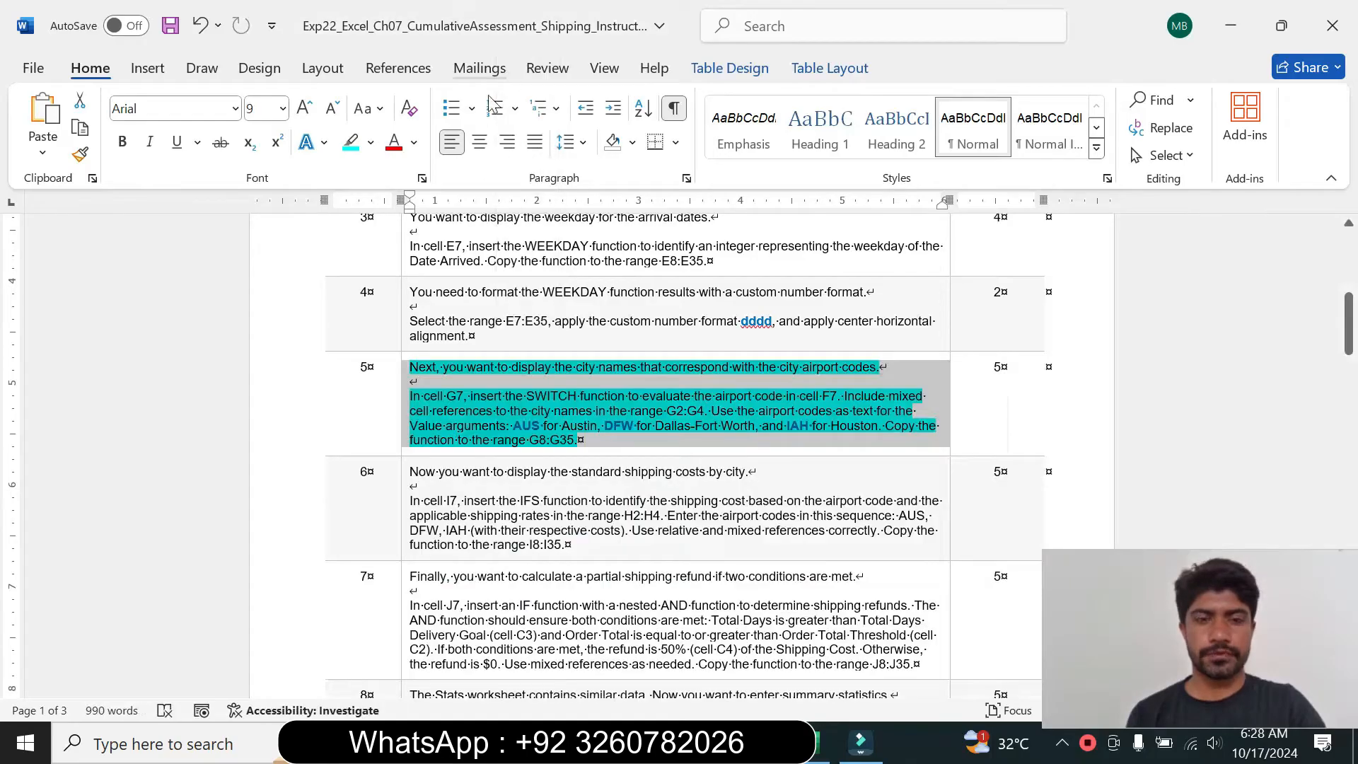
left_click(371, 142)
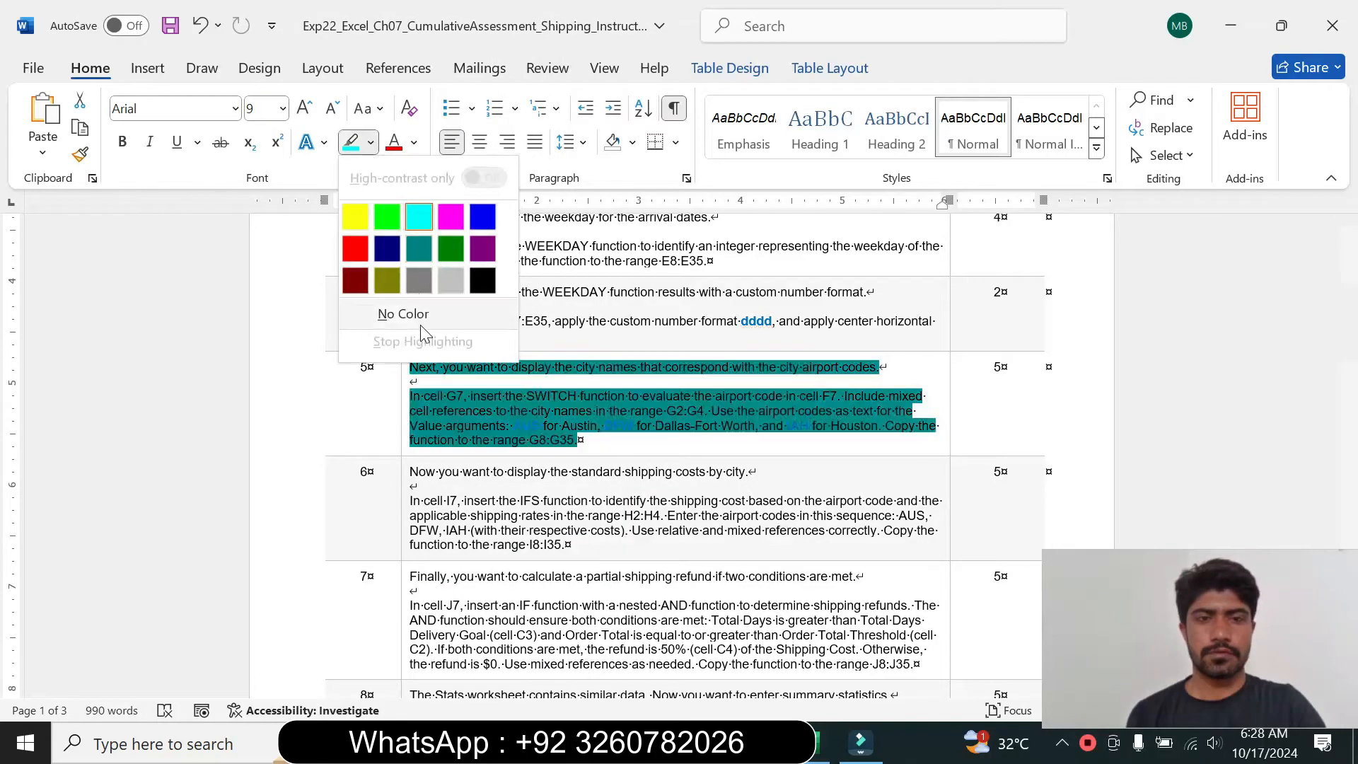
left_click(394, 314)
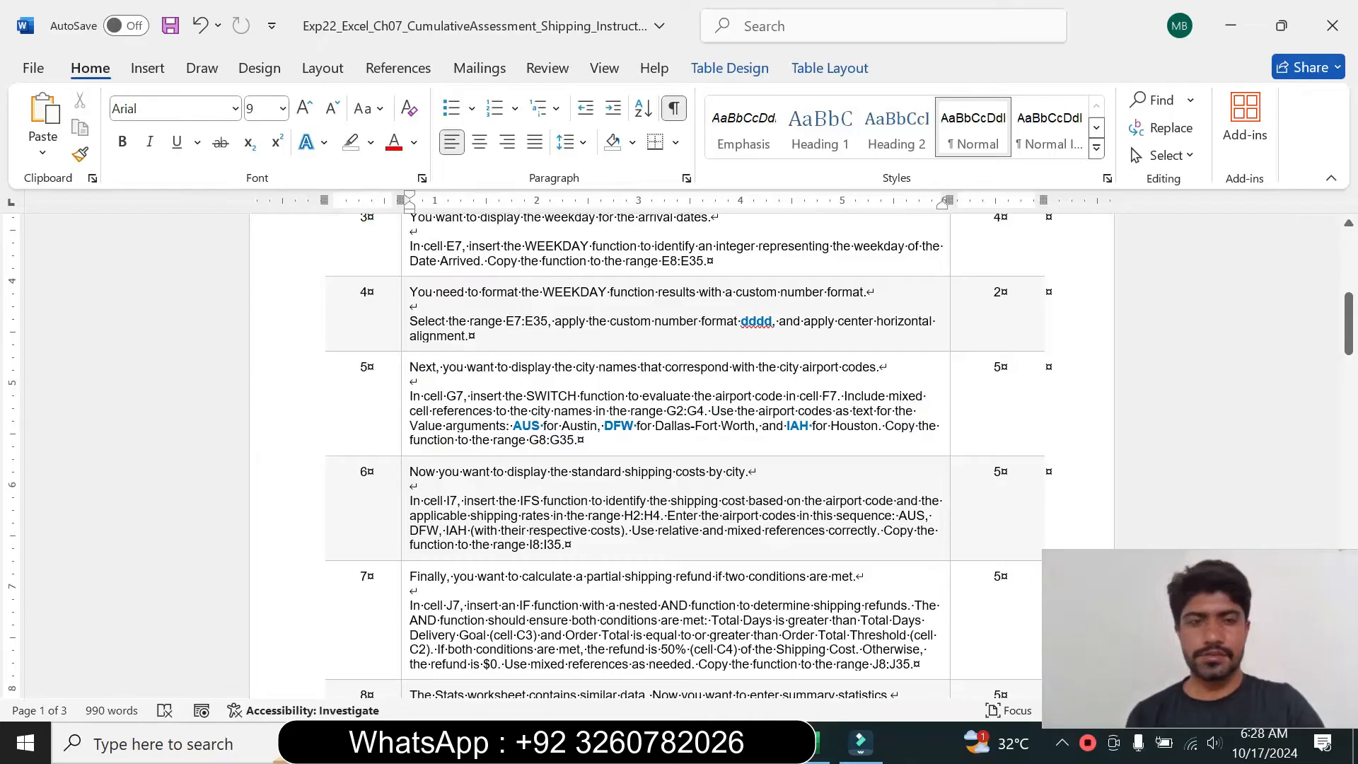
Step: Enlarge the instruction 6 text to 14 pt with a turquoise highlight, and read its IFS function requirements
left_click(401, 516)
left_click(529, 446)
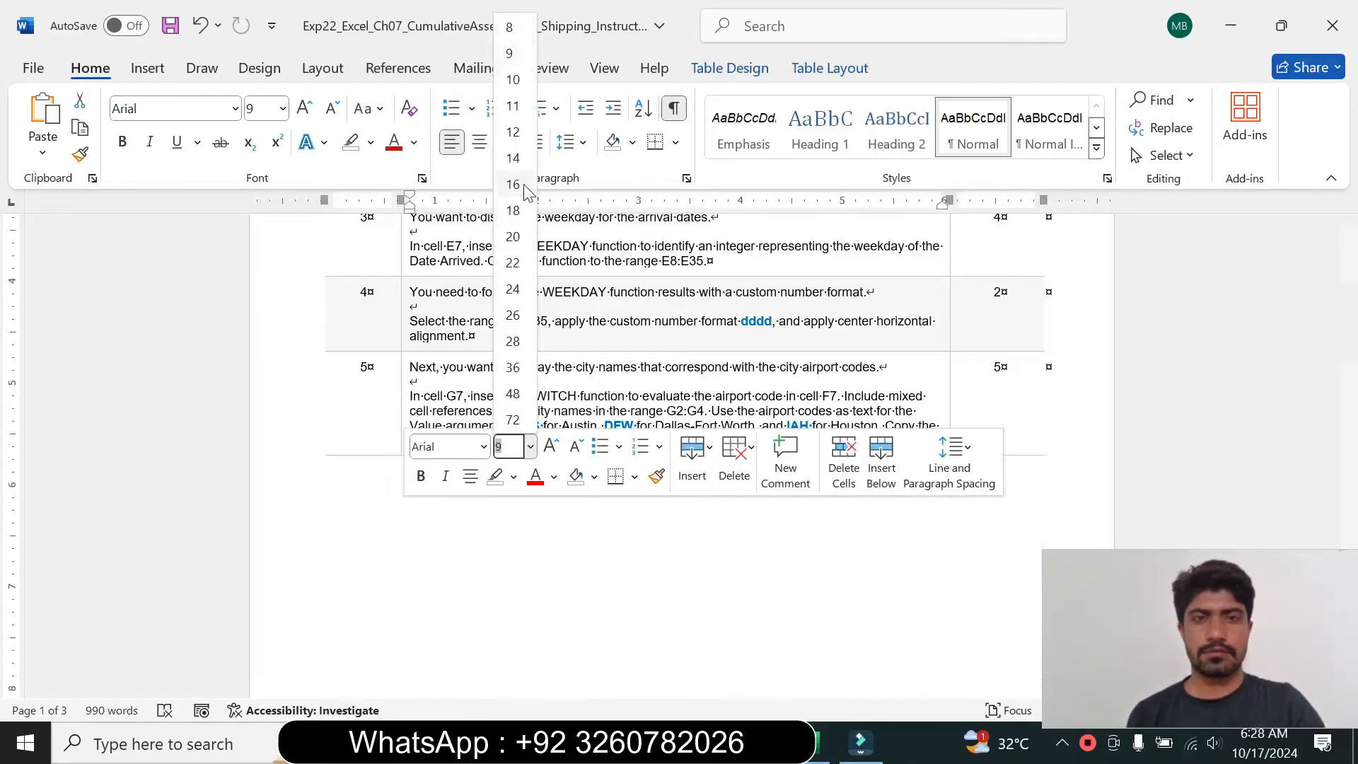
left_click(513, 158)
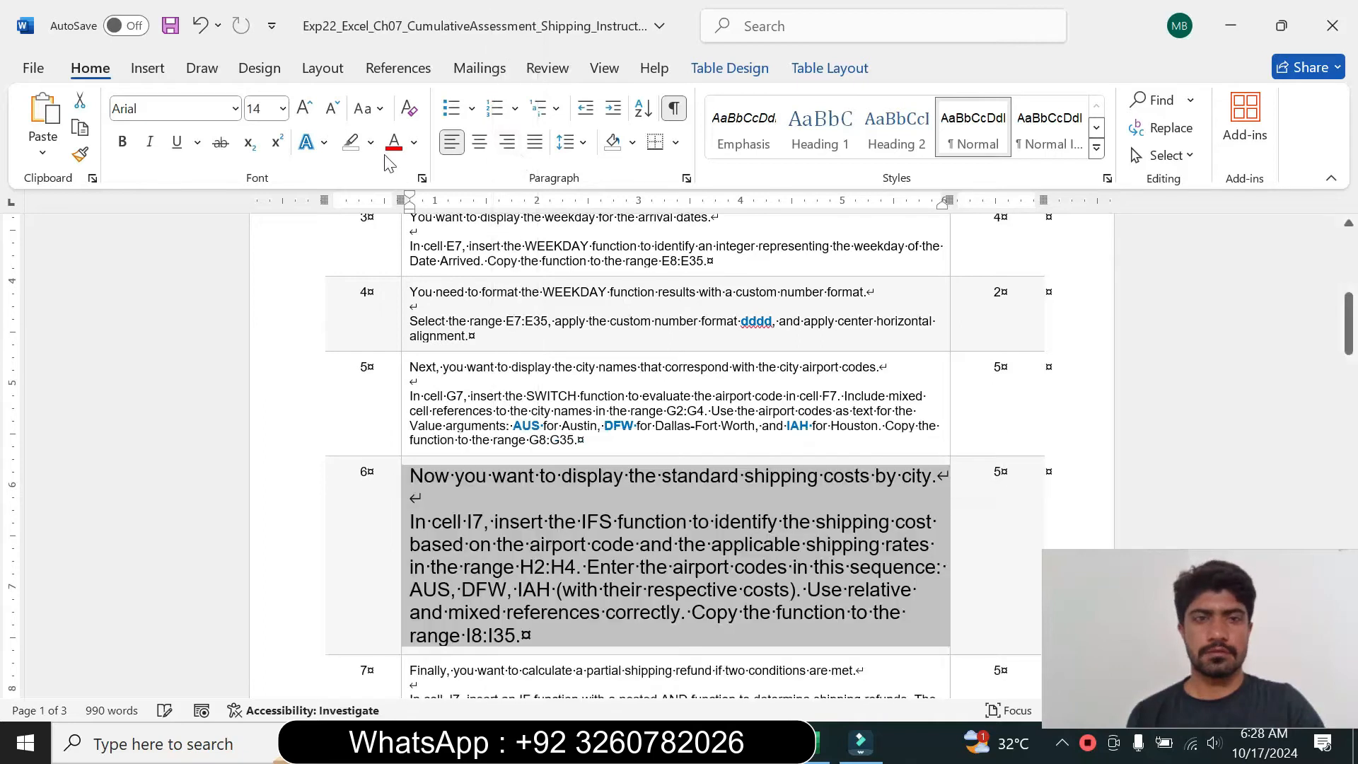
left_click(371, 142)
left_click(418, 216)
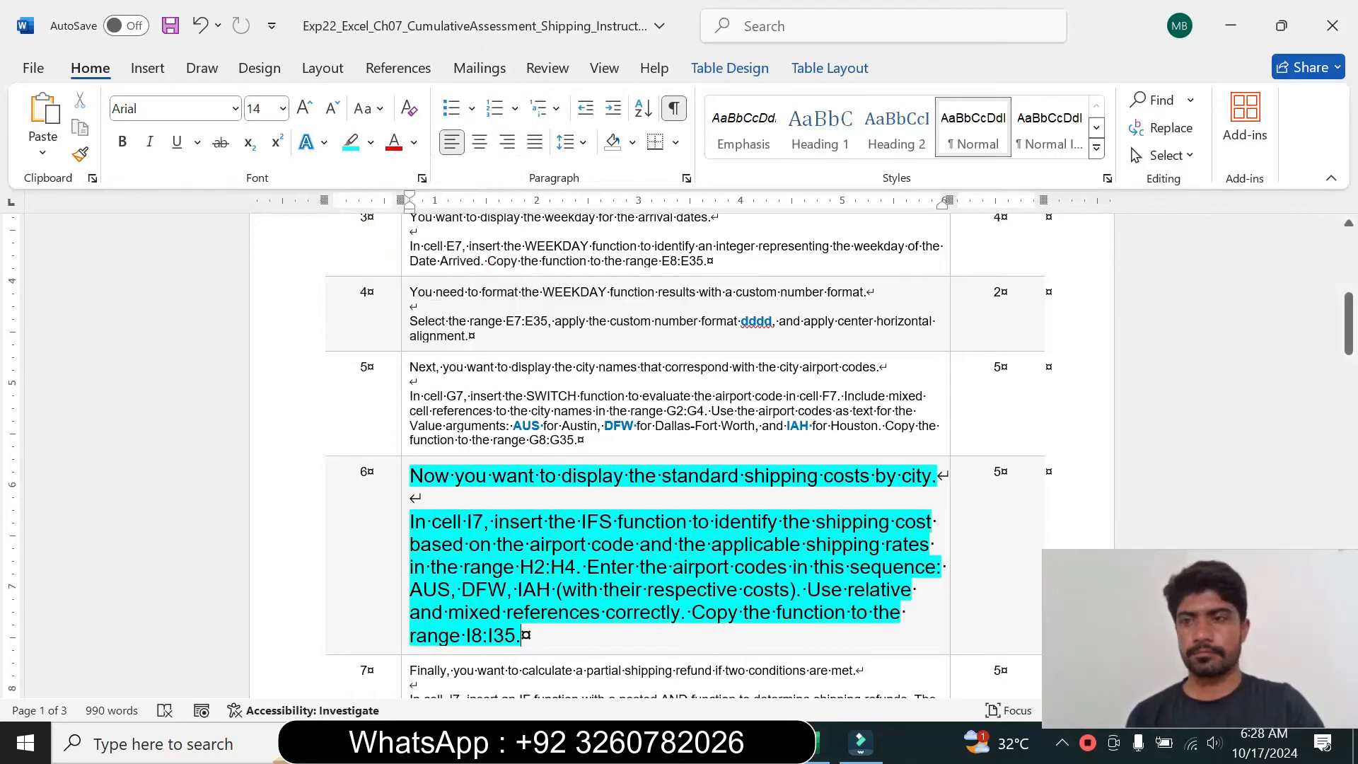
left_click_drag(1351, 324, 1350, 342)
left_click_drag(411, 326, 874, 327)
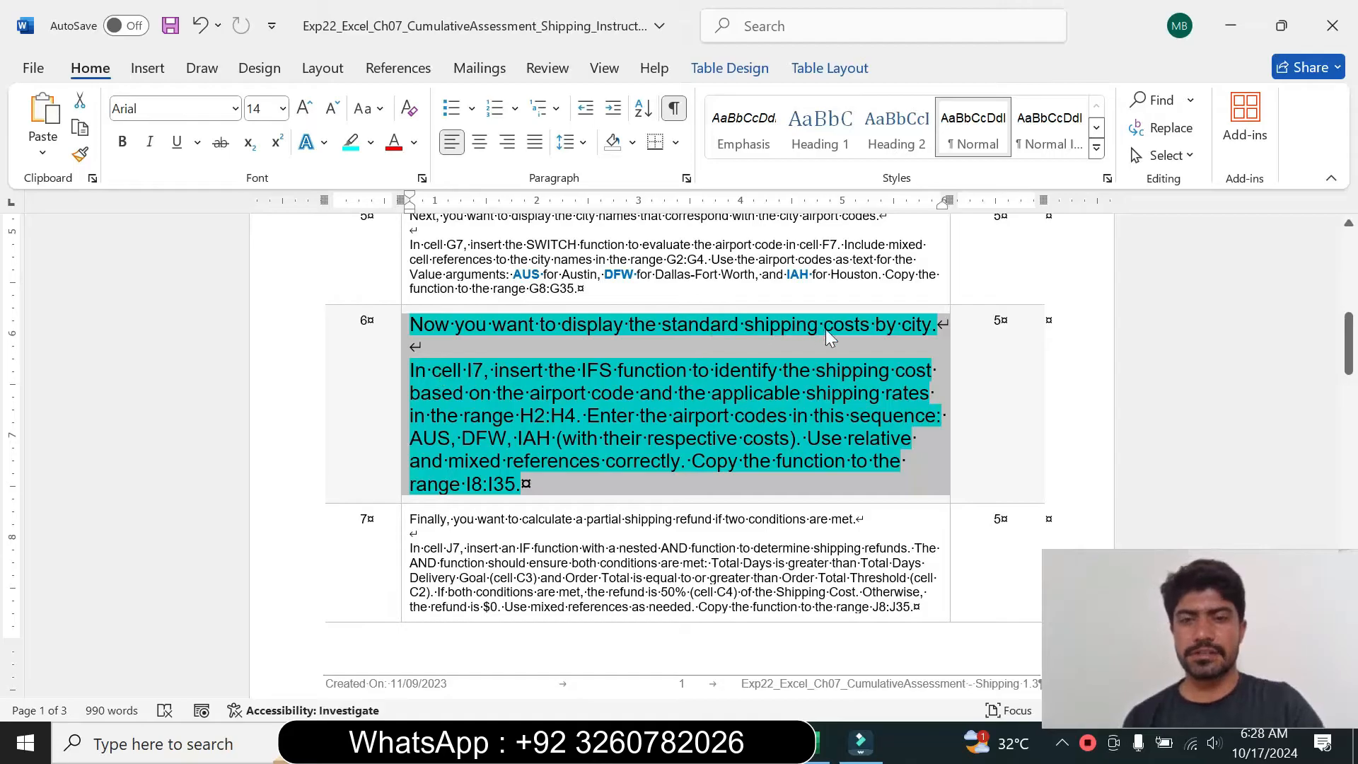
left_click(430, 370)
left_click_drag(411, 369, 683, 461)
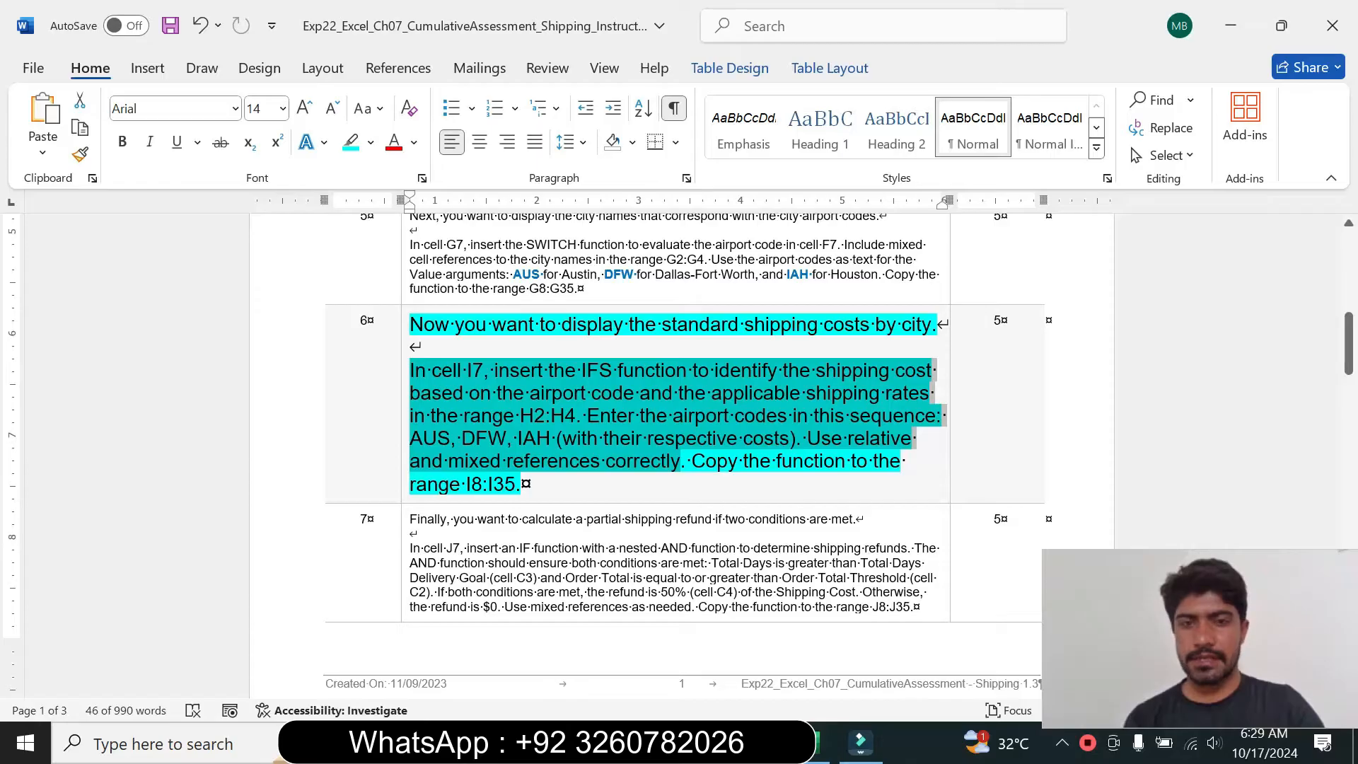
Step: Switch to Excel and start an IFS formula in cell I7 under Shipping Cost
left_click(811, 744)
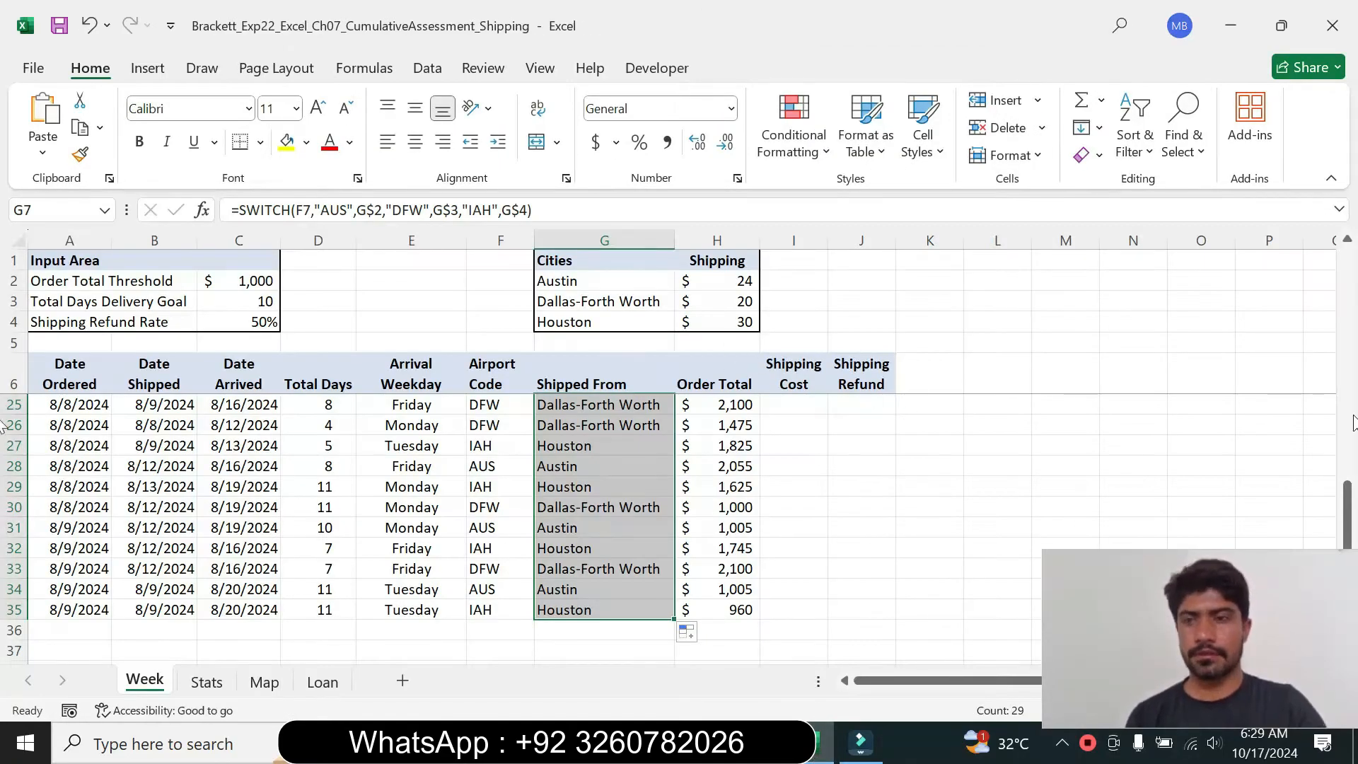
left_click_drag(1350, 488, 1349, 212)
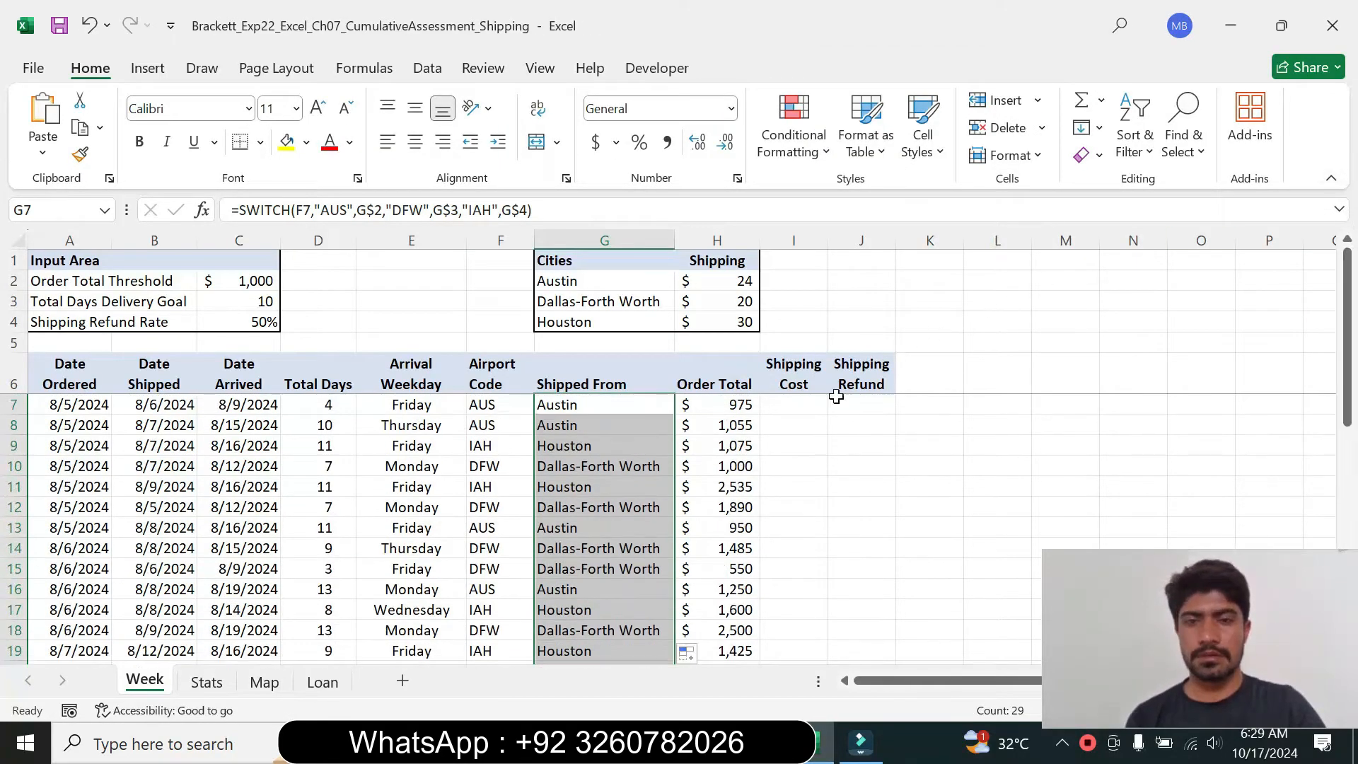
left_click(810, 402)
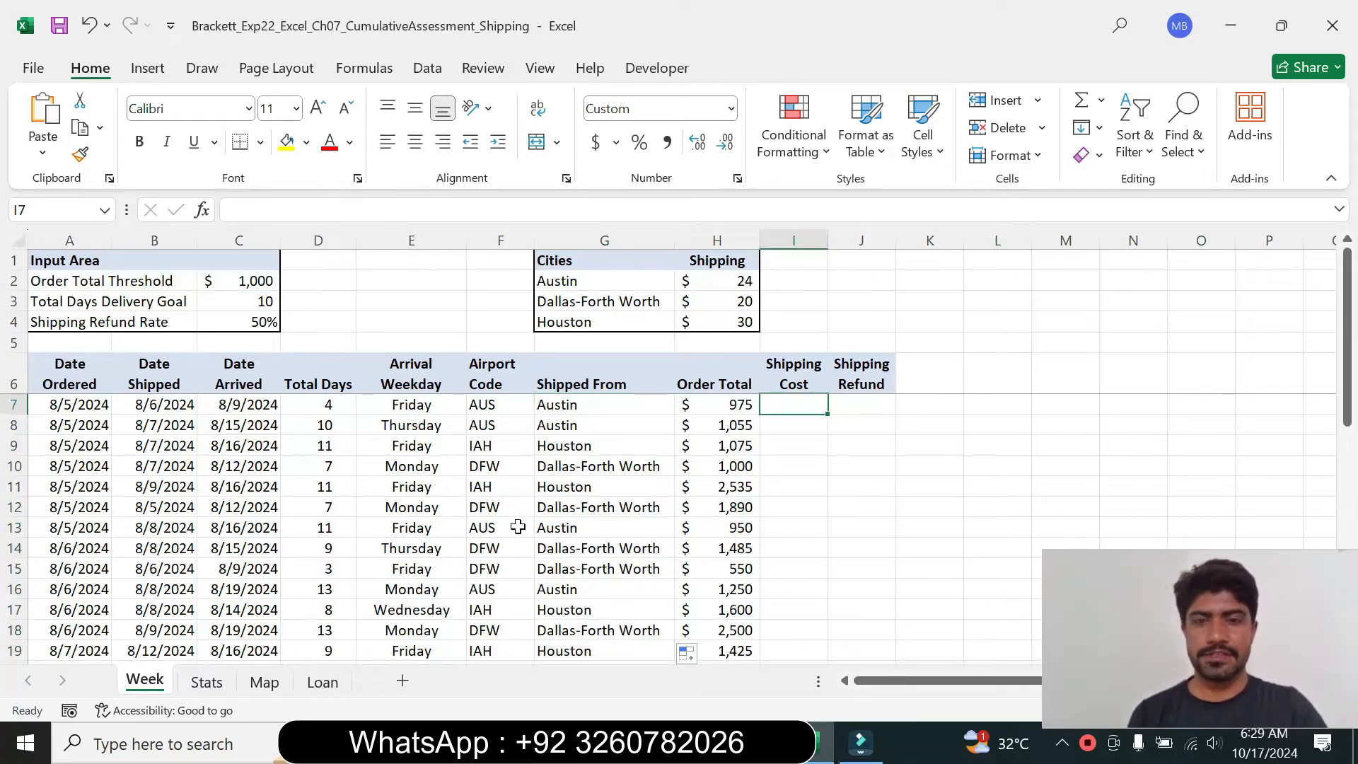
key("alt+Tab")
key("alt+Tab")
type("=")
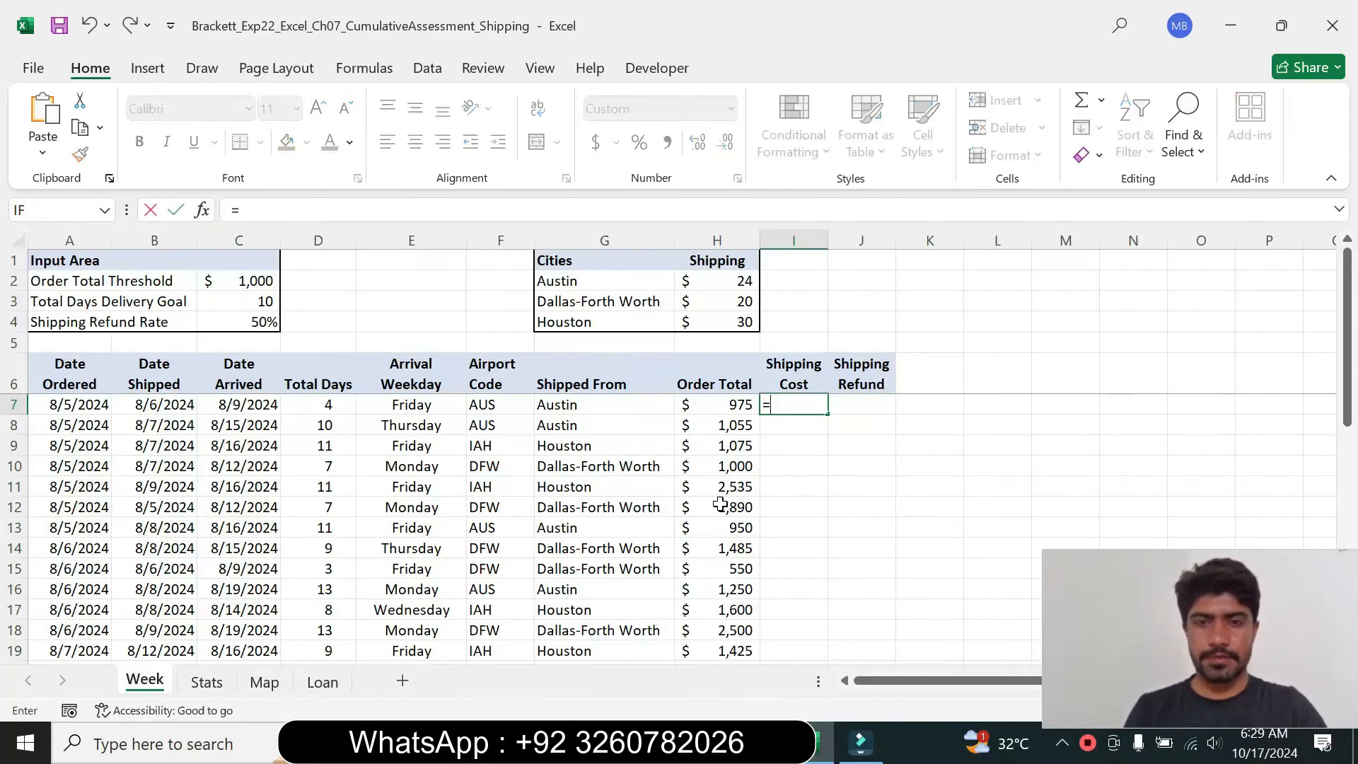
type("ifs")
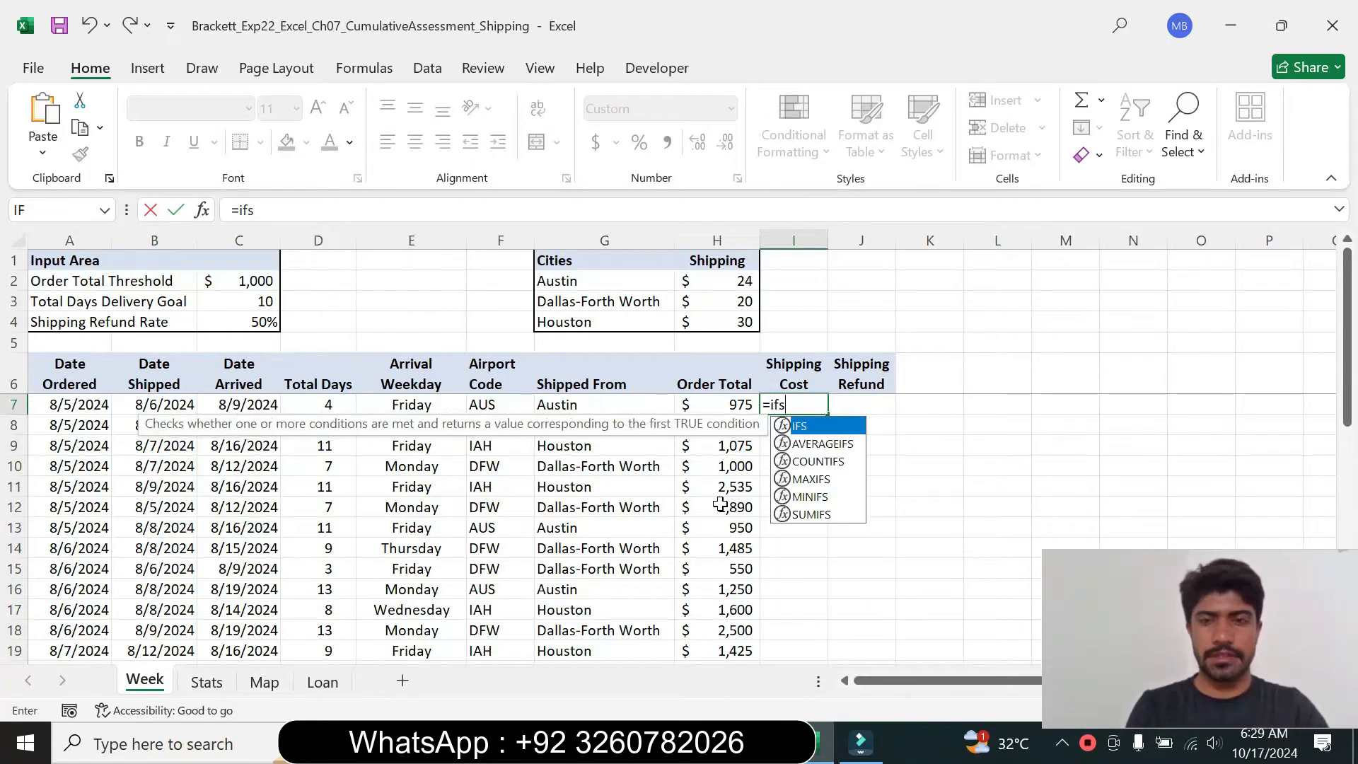
double_click(816, 424)
left_click(318, 210)
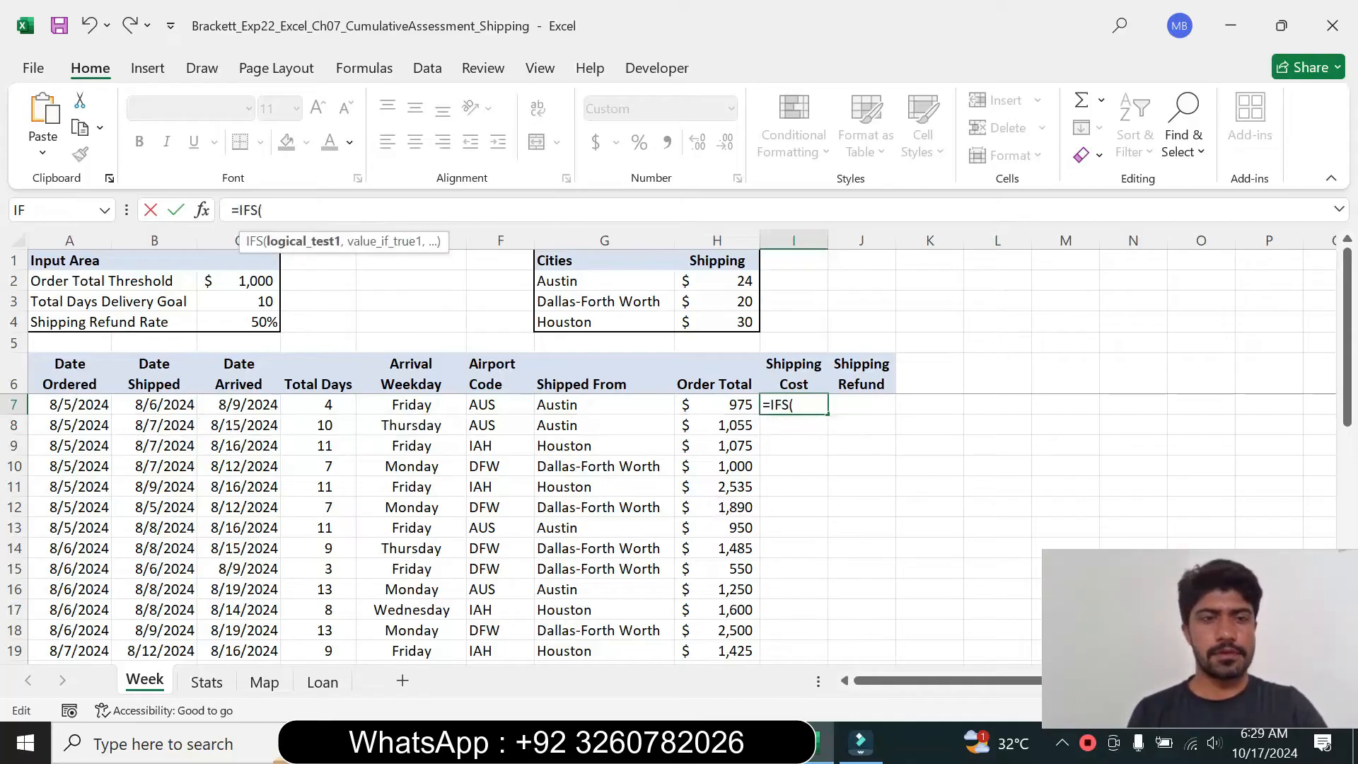
Step: Enter G7="Austin" as the first logical test of the IFS formula
left_click(568, 404)
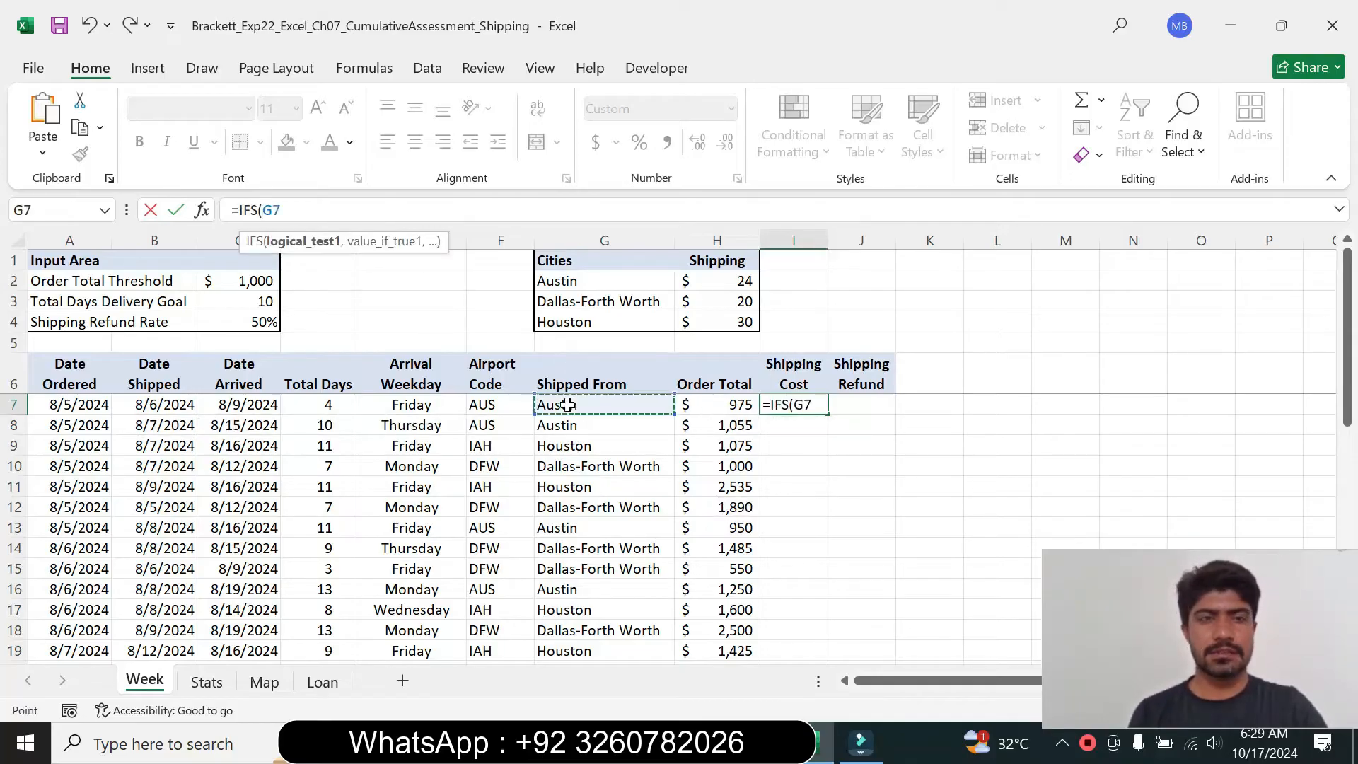
type("=")
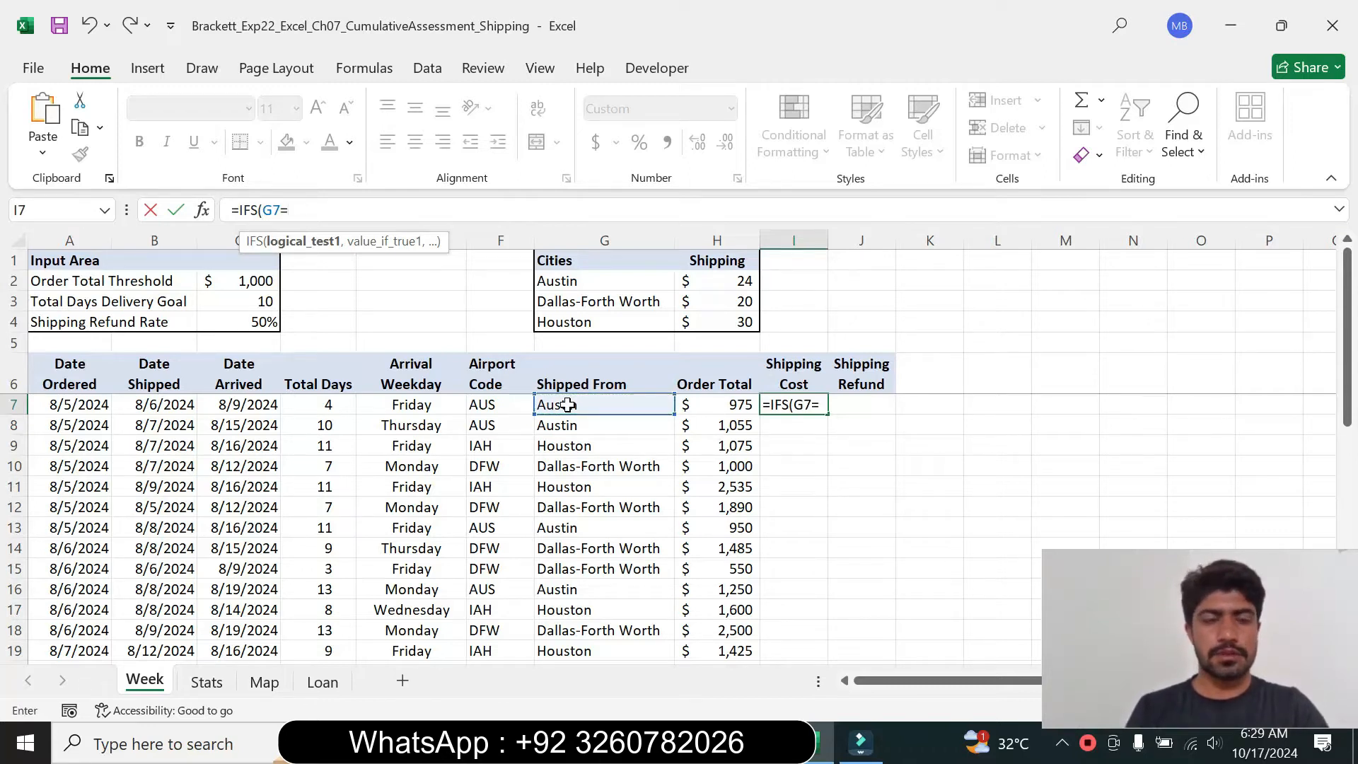
type("\"")
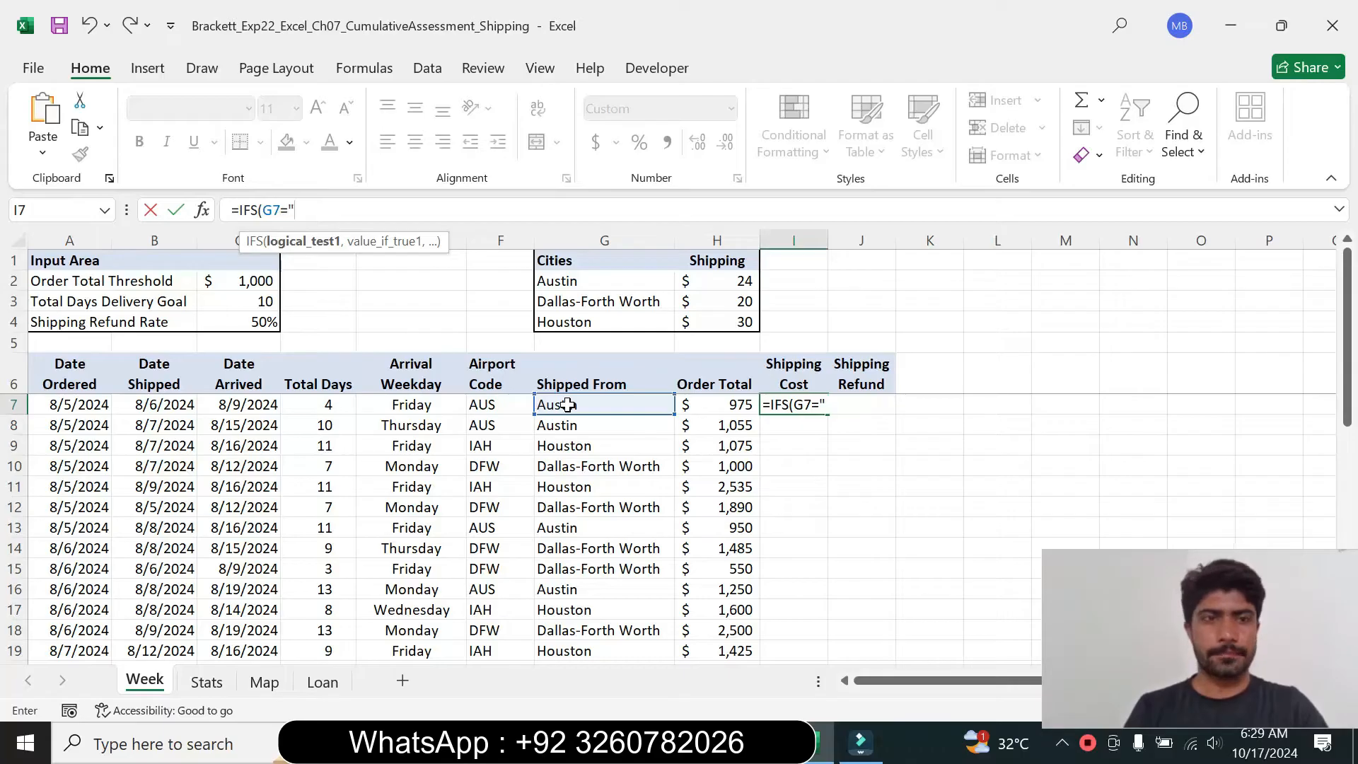
type("A")
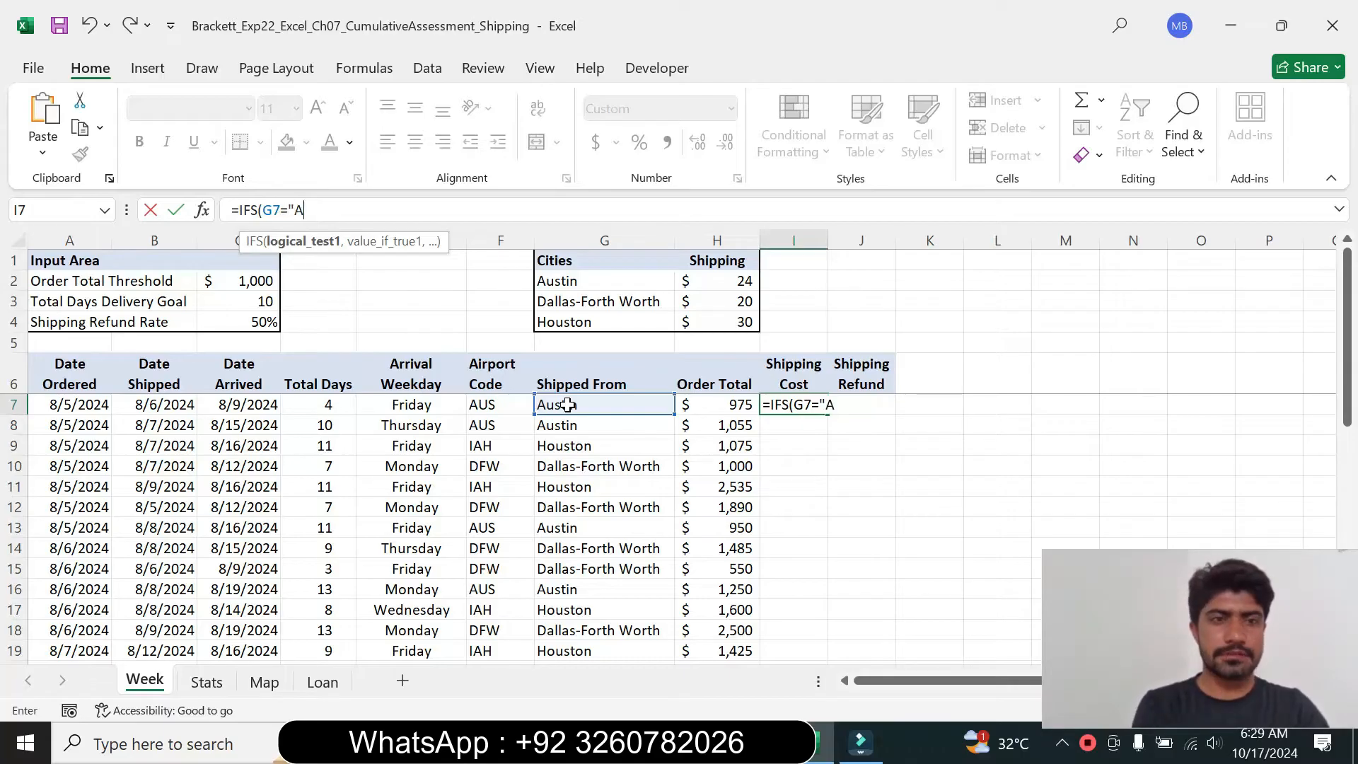
type("us")
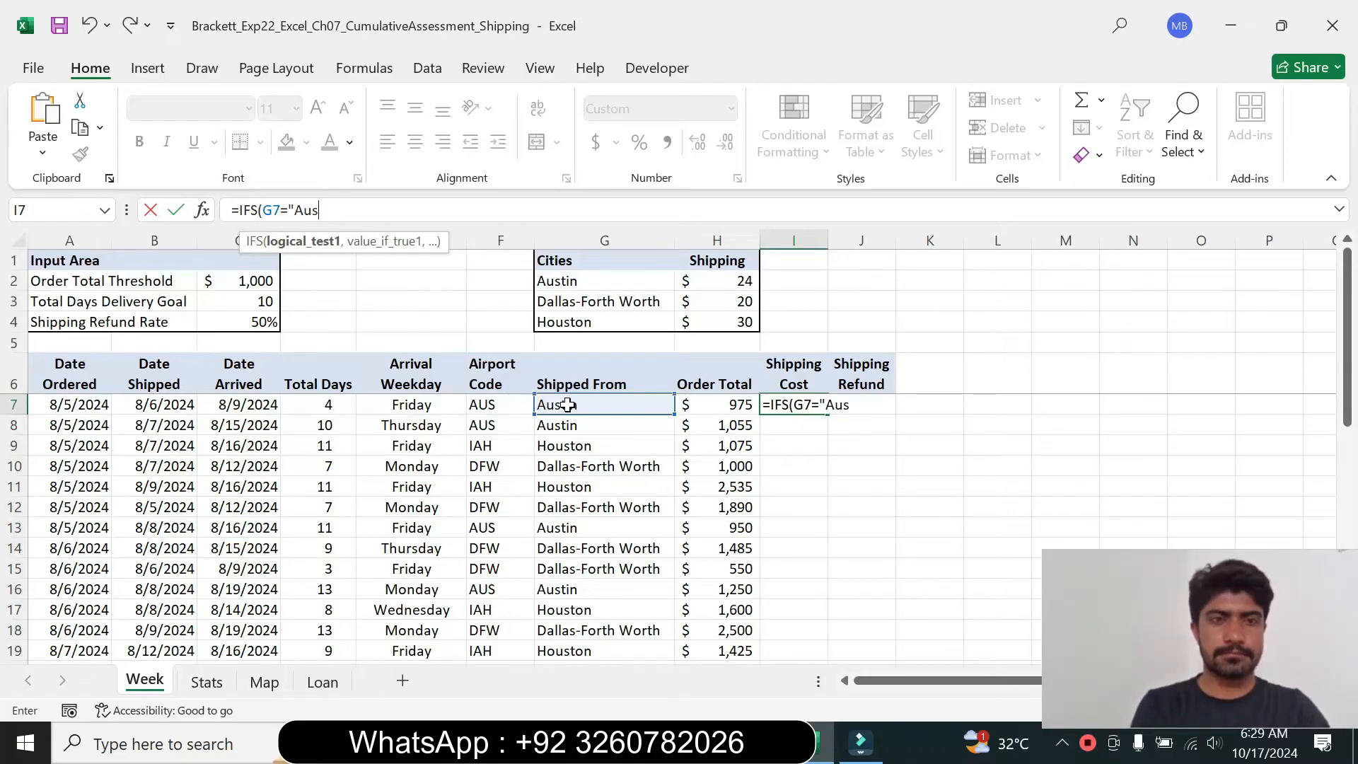
type("tin")
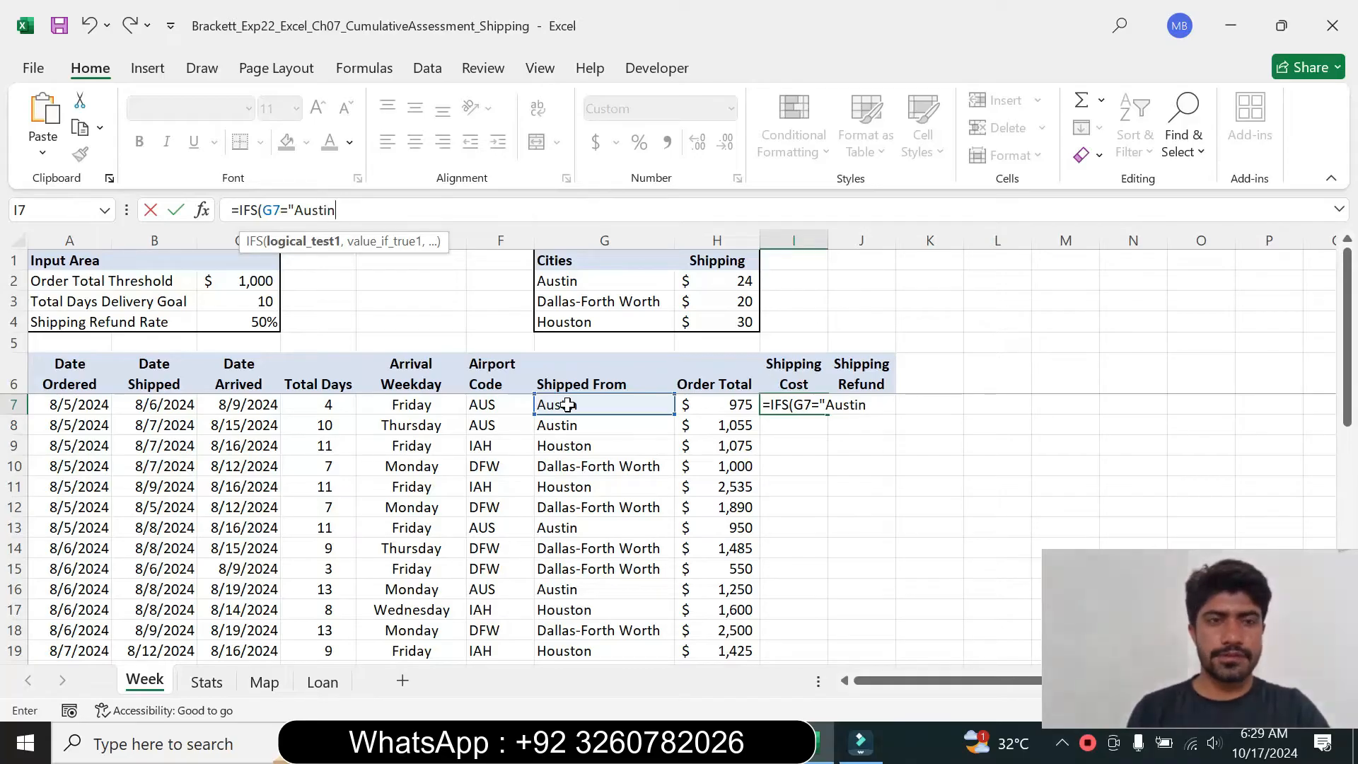
type("\"")
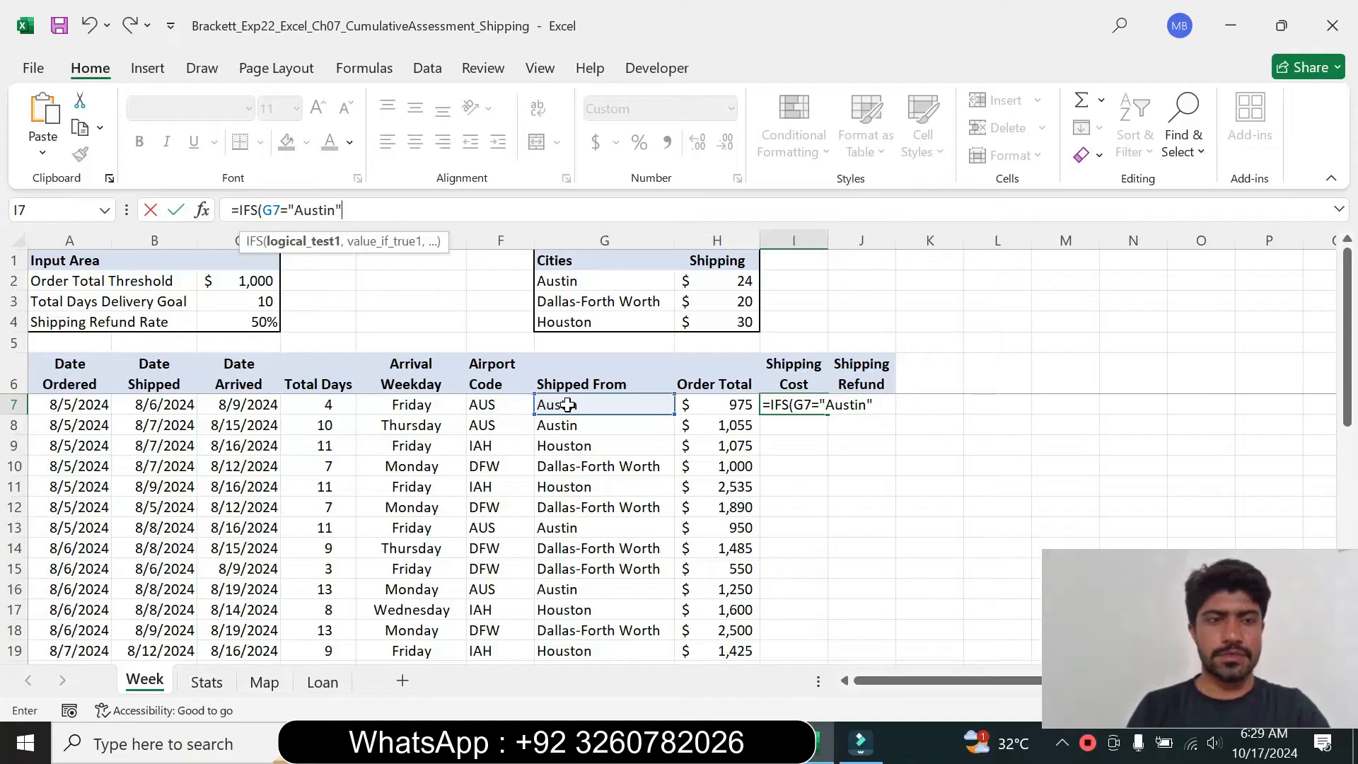
type(",")
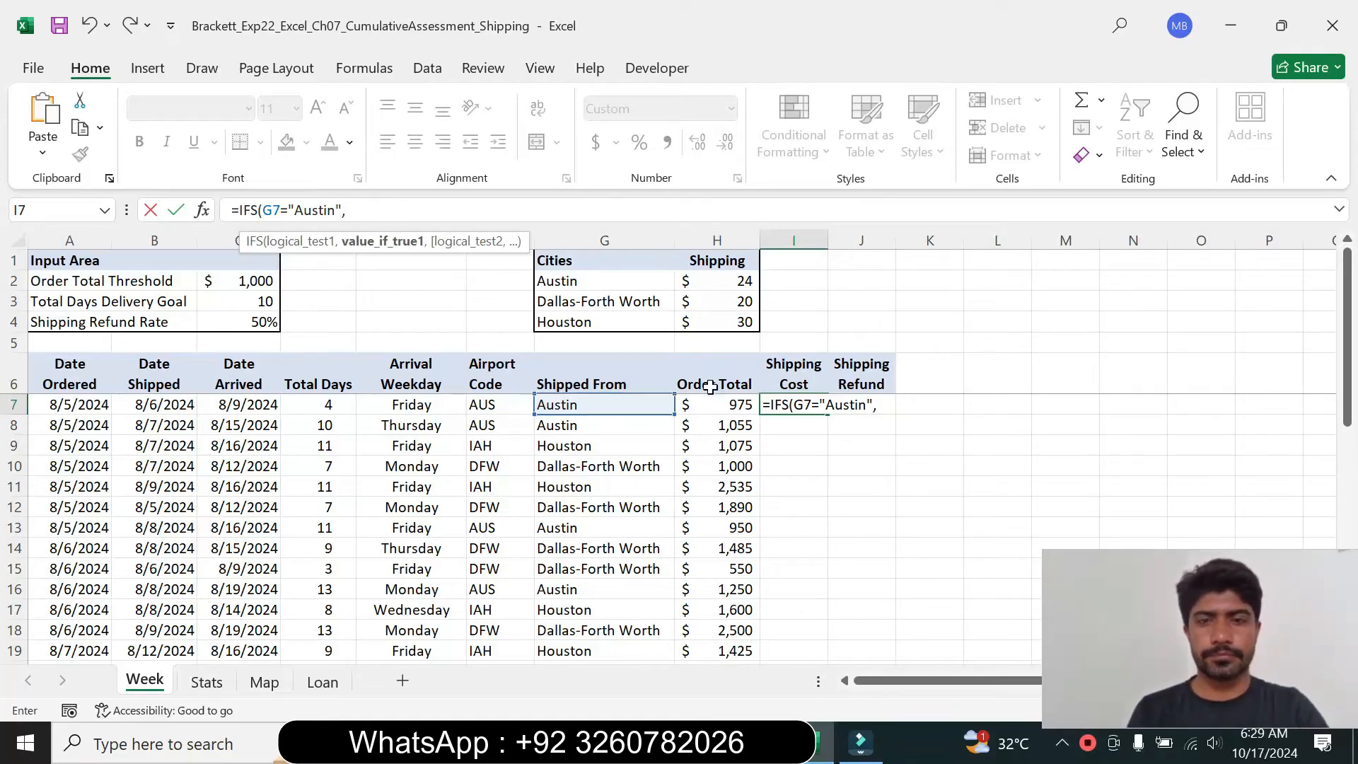
Step: Use H2, the Austin shipping rate, as the IFS formula's first result and check the reference requirements in Word
left_click(725, 405)
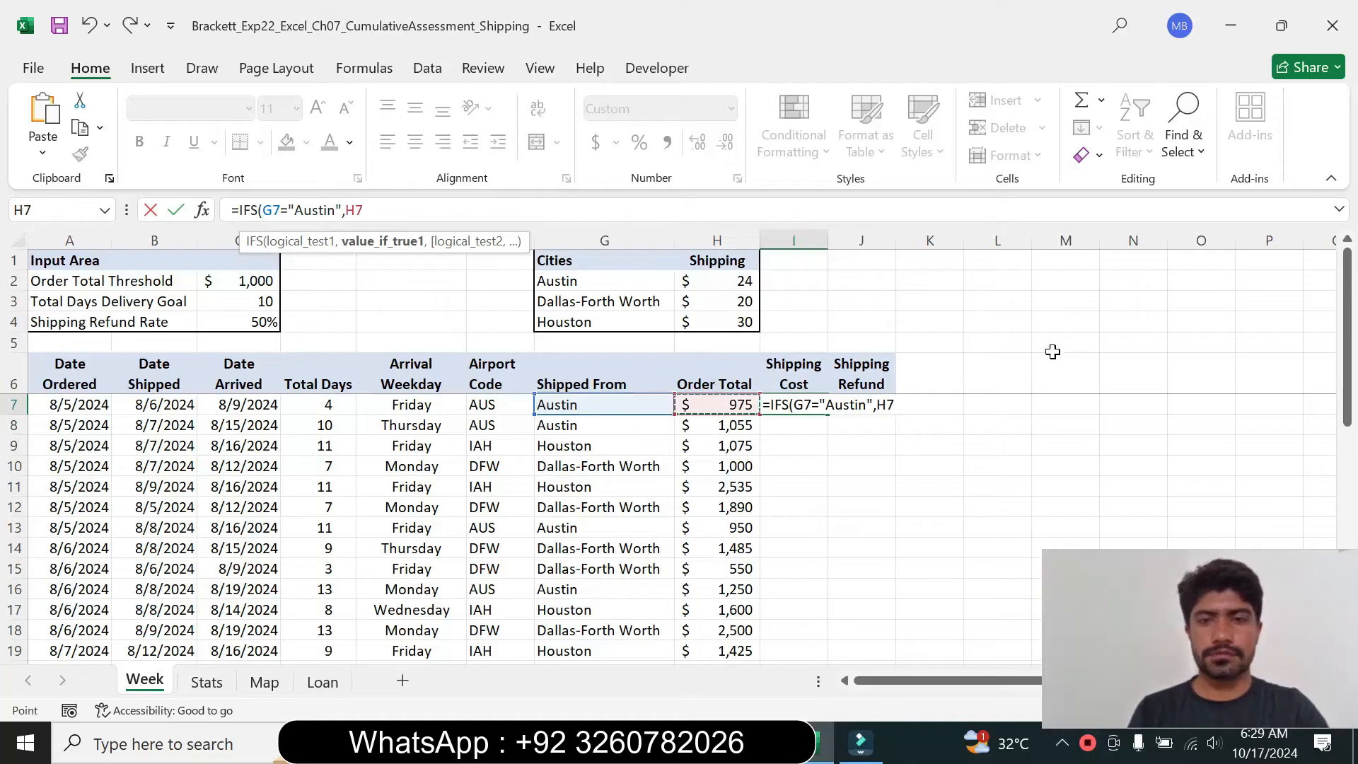
left_click(1339, 302)
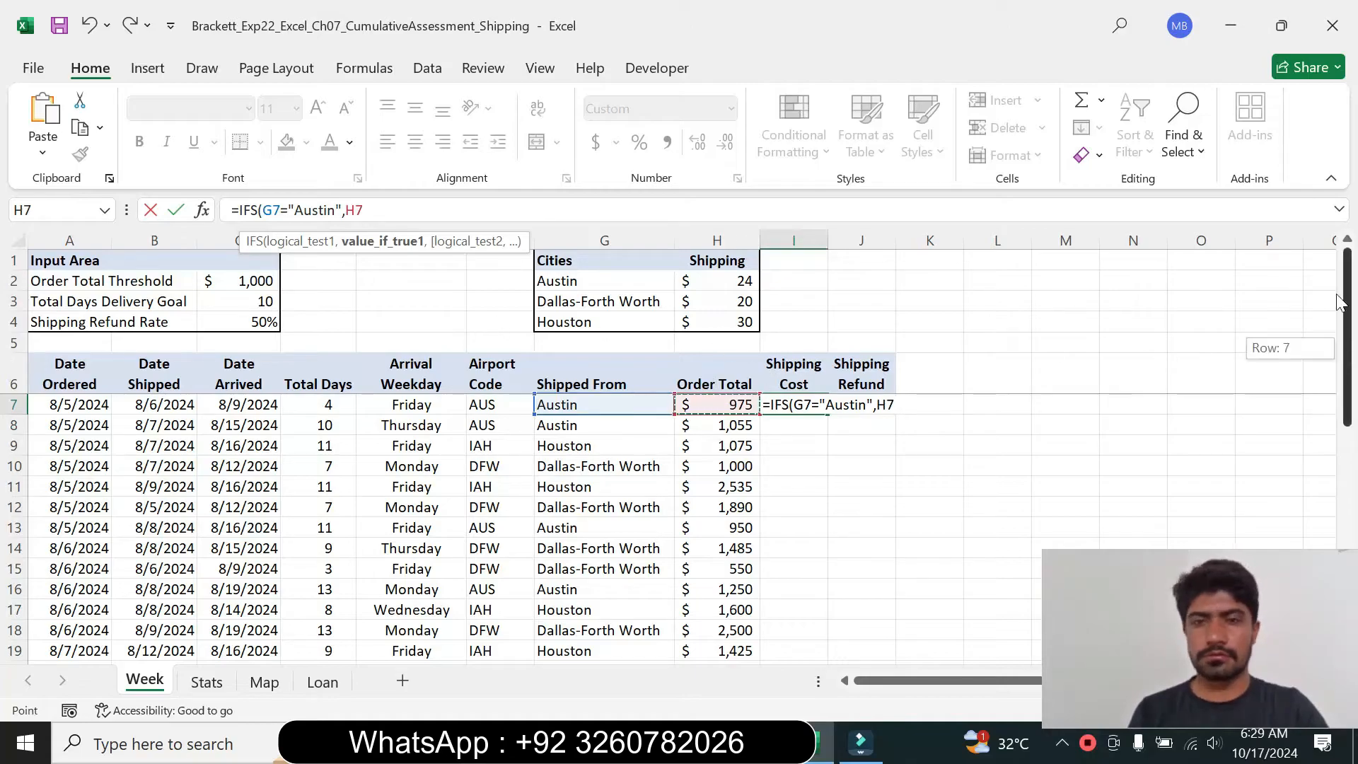
left_click(698, 322)
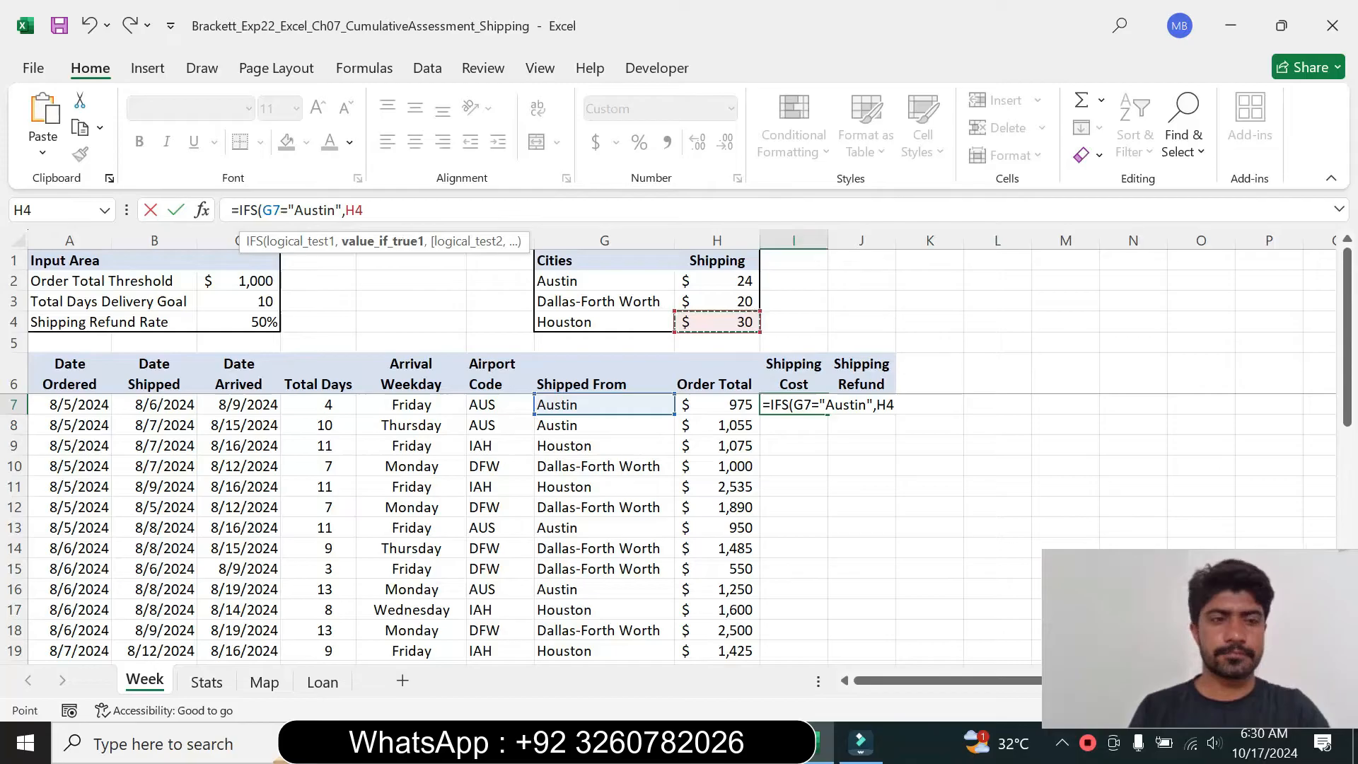
key("BackSpace")
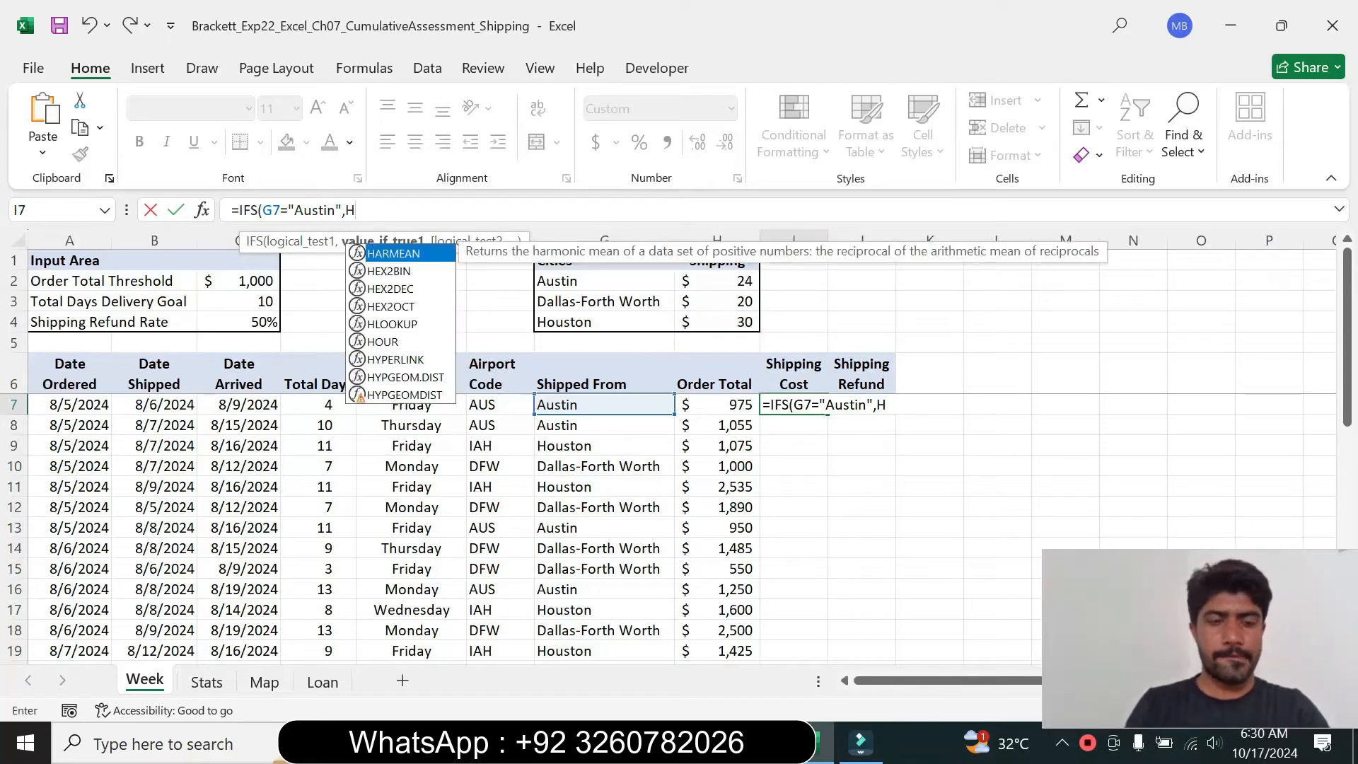
type("2")
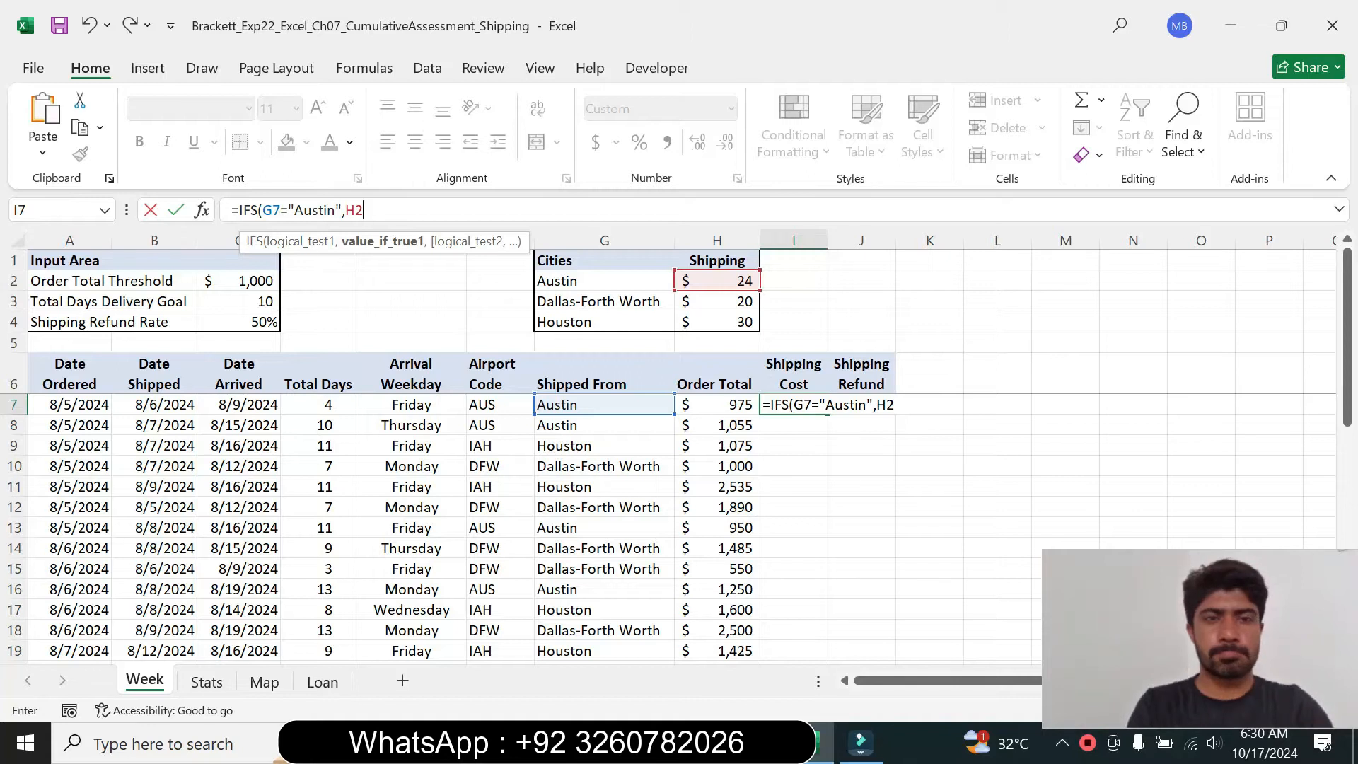
key("alt+Tab")
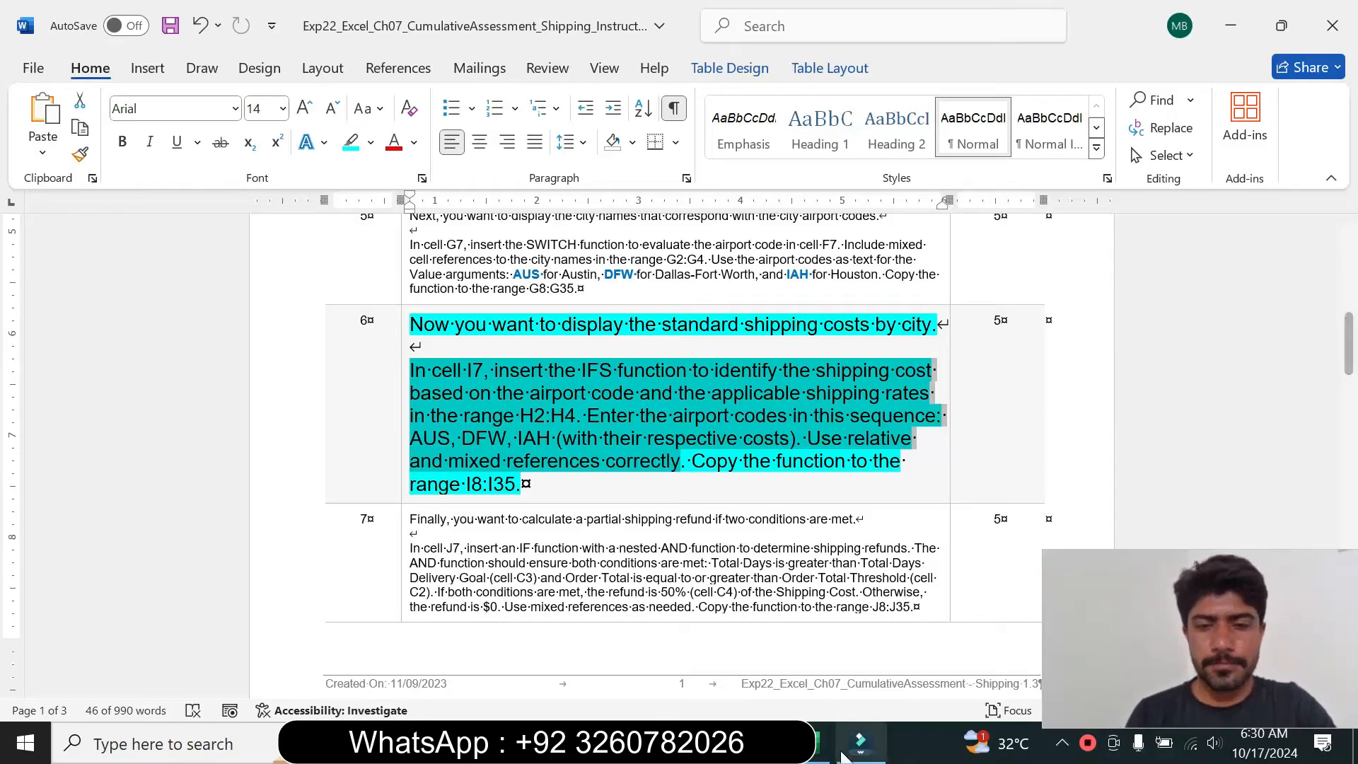
key("alt+Tab")
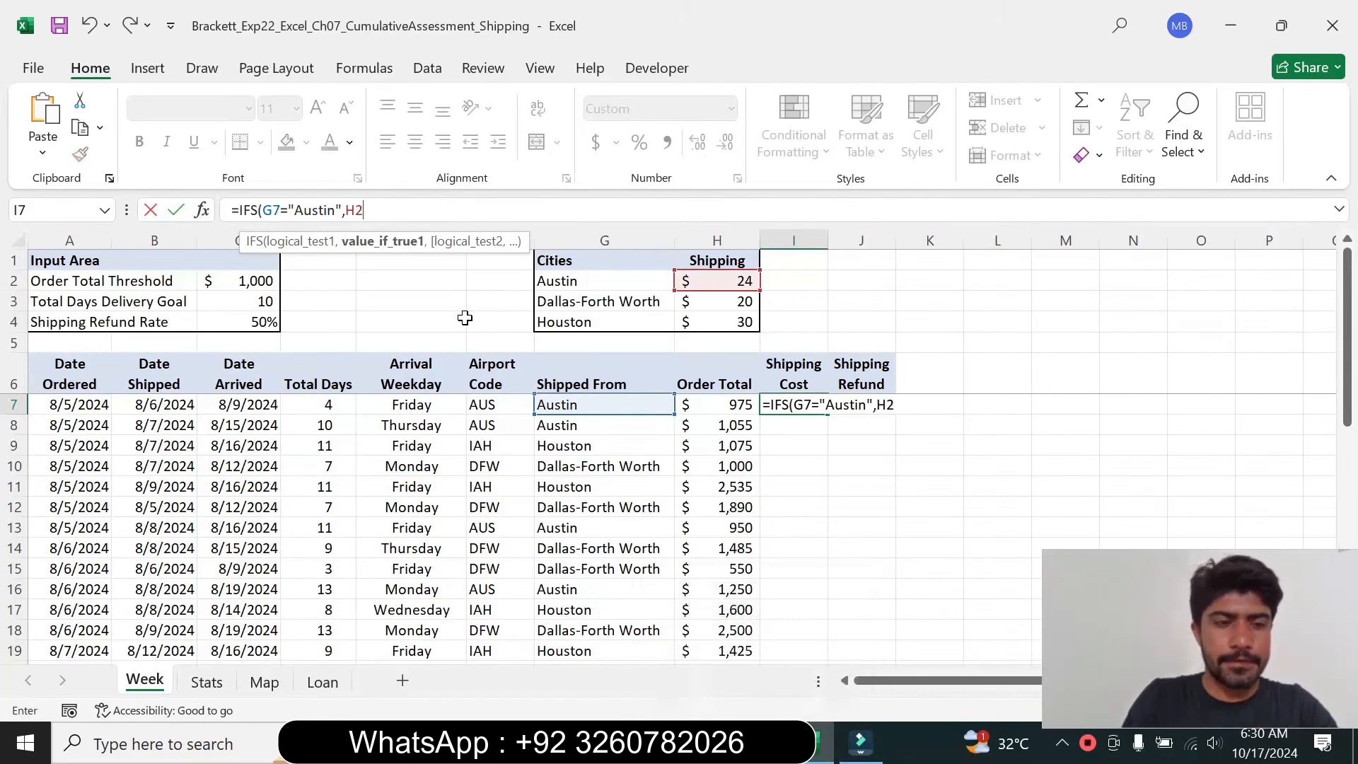
Step: Make the first result reference absolute as $H$2 and enter G7="Dallas-Forth Worth" as the IFS formula's second logical test
key("F4")
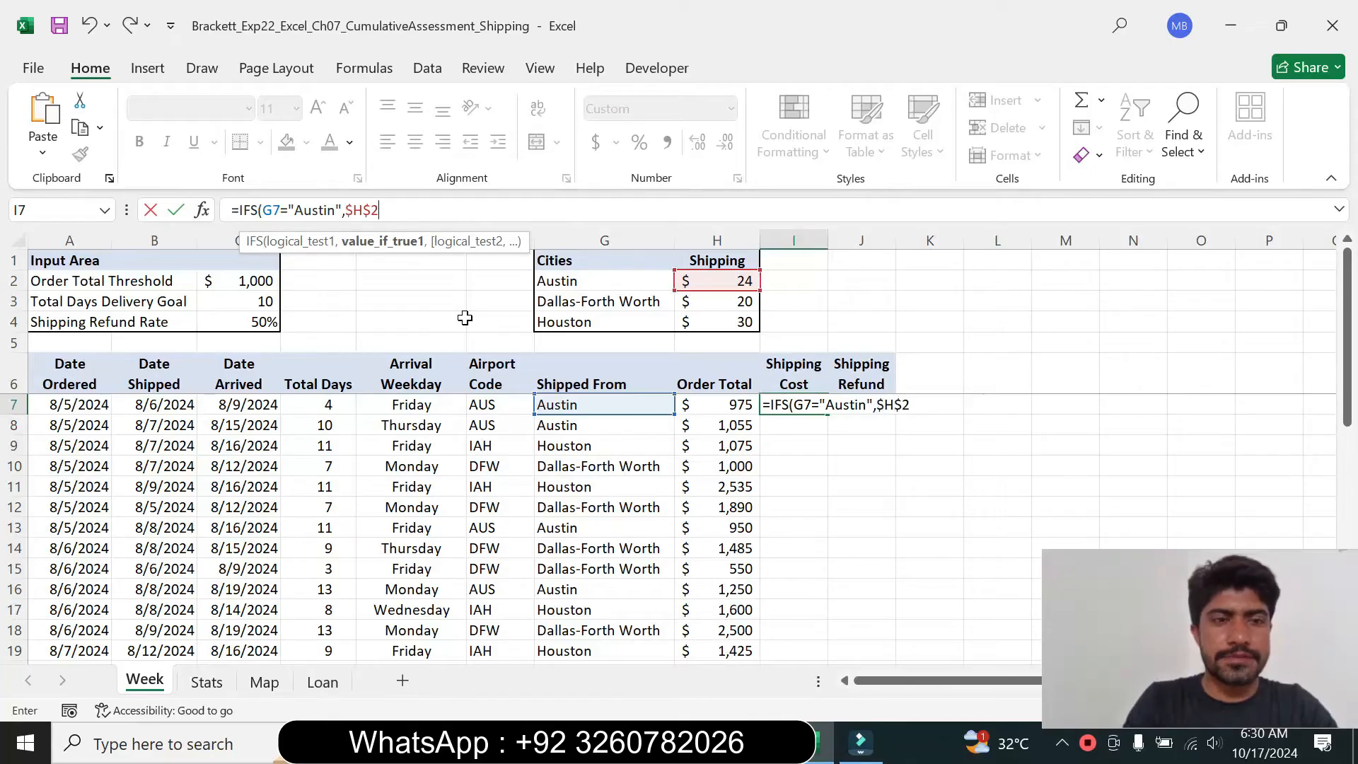
type(",")
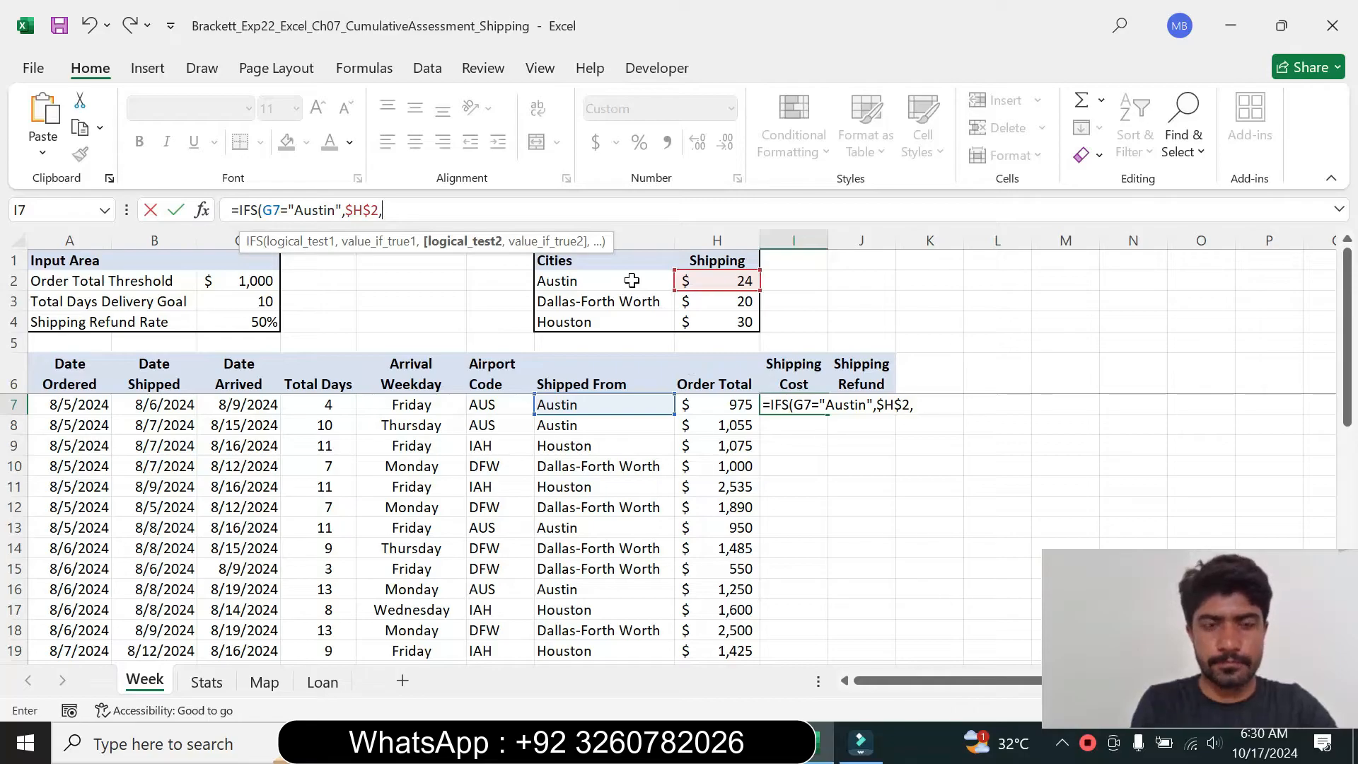
type("G7")
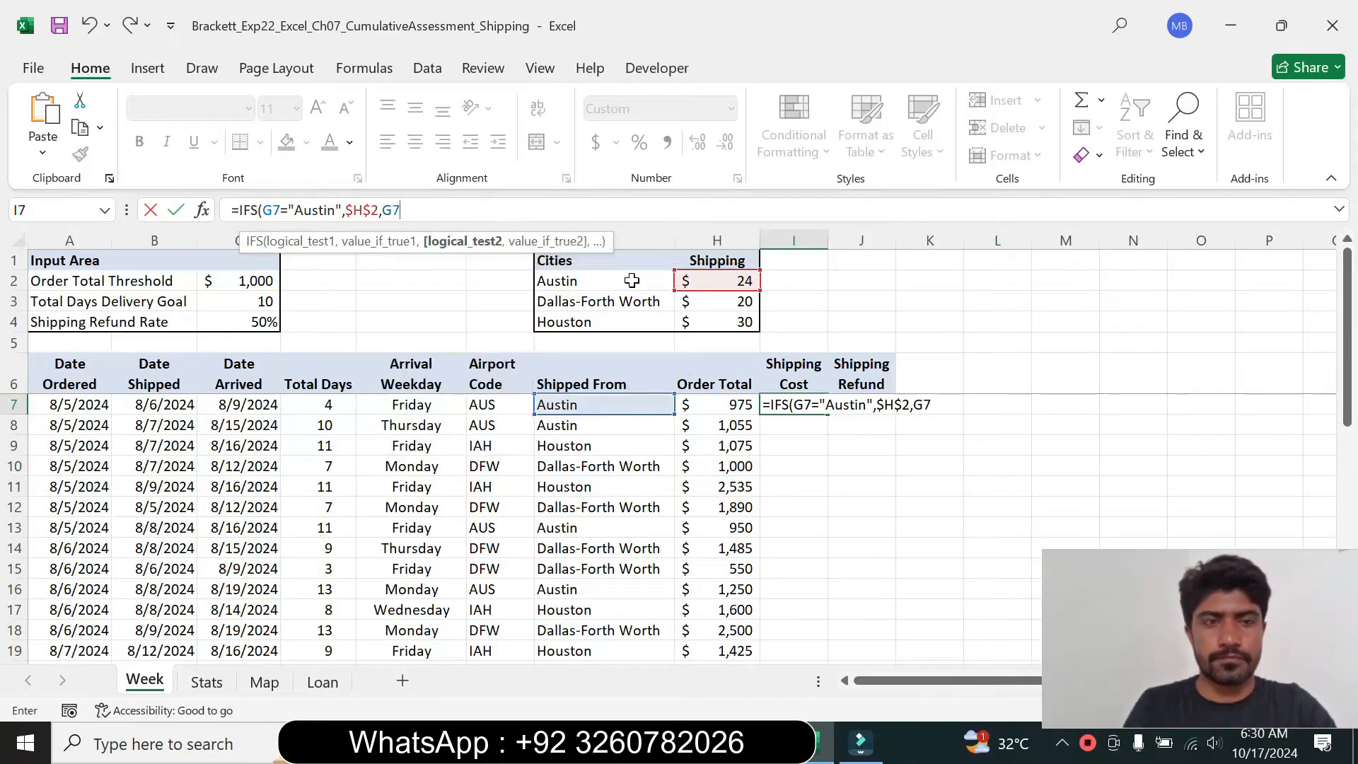
type("=\"")
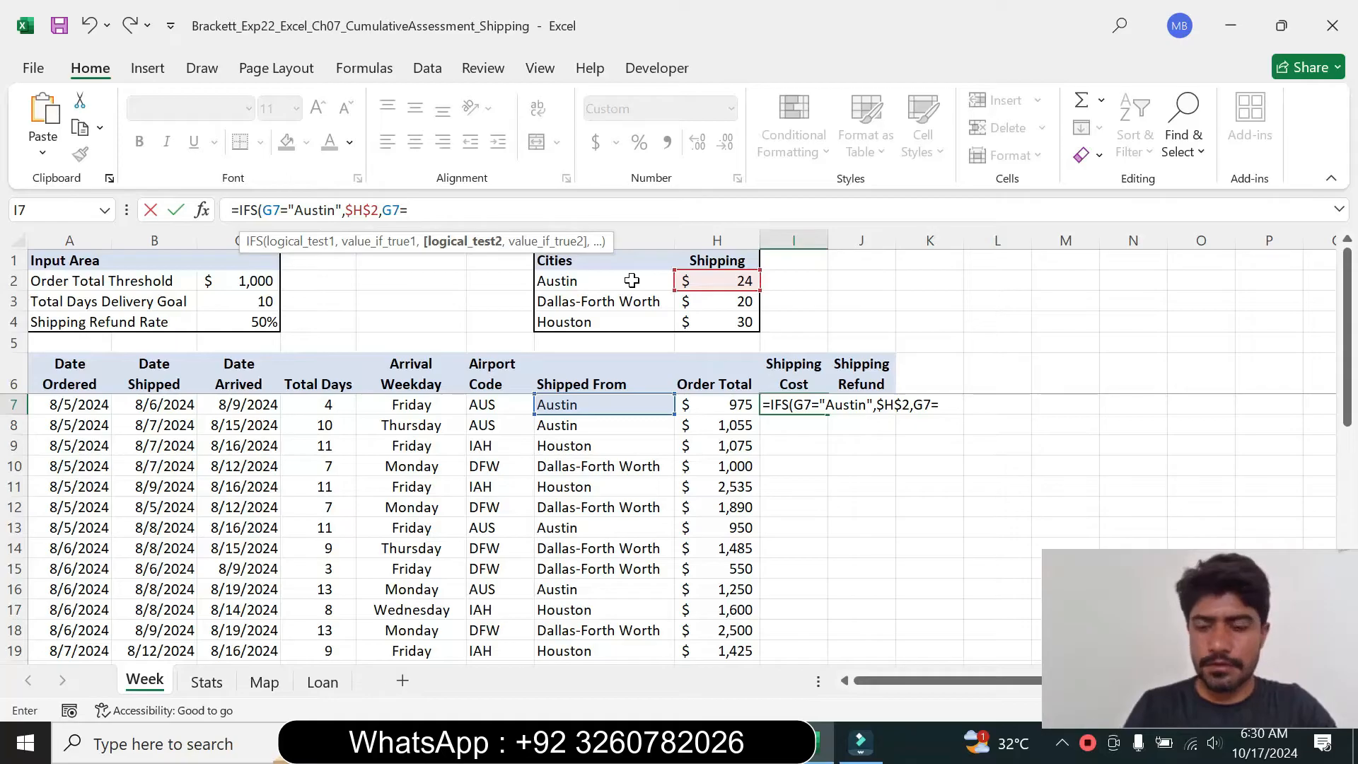
type("Dallas")
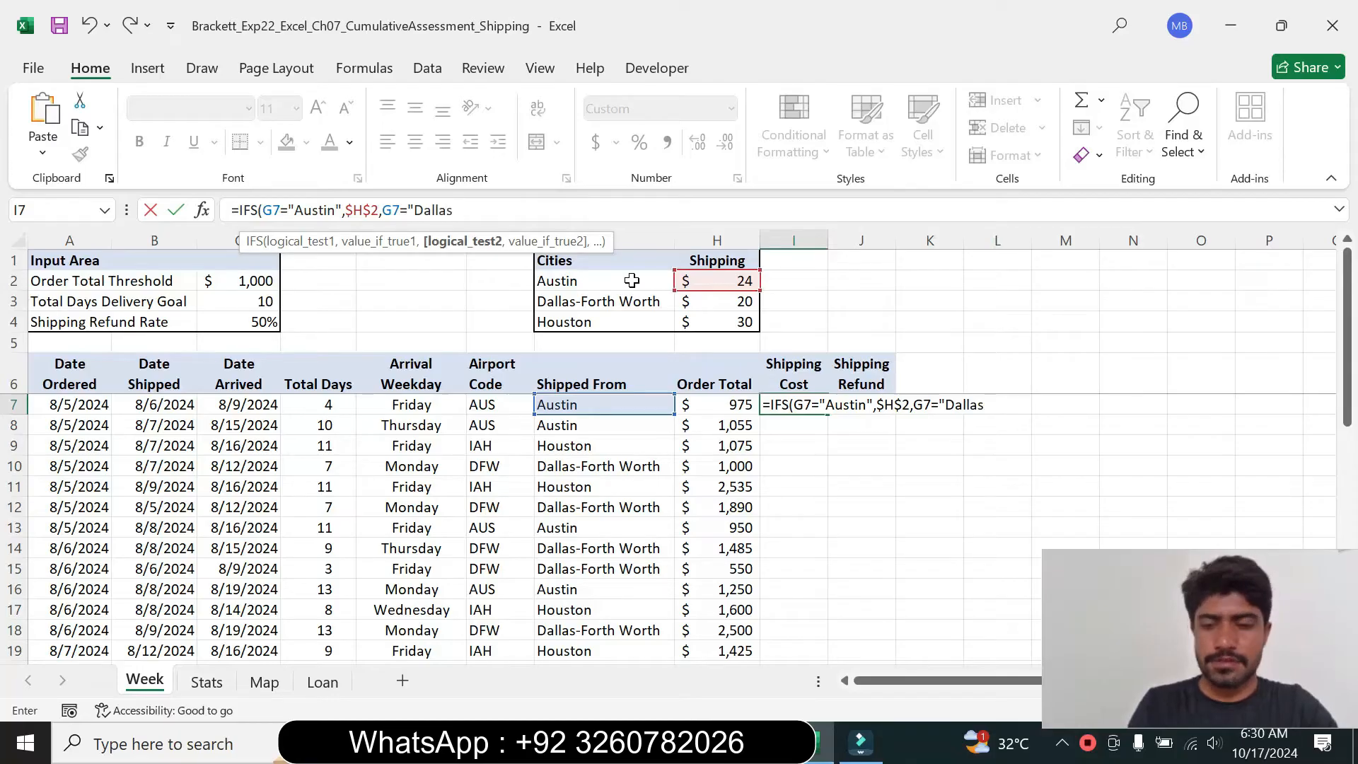
type("-Forth")
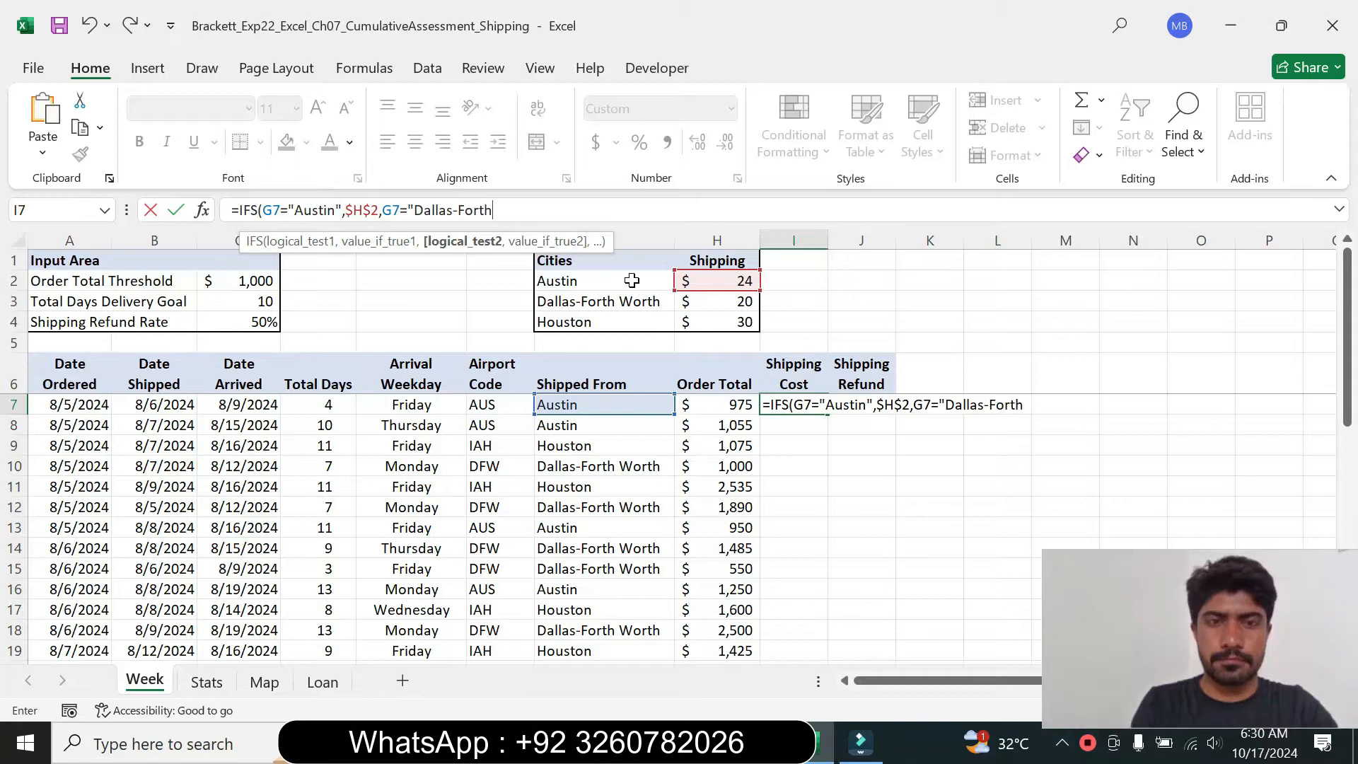
type(" Wo")
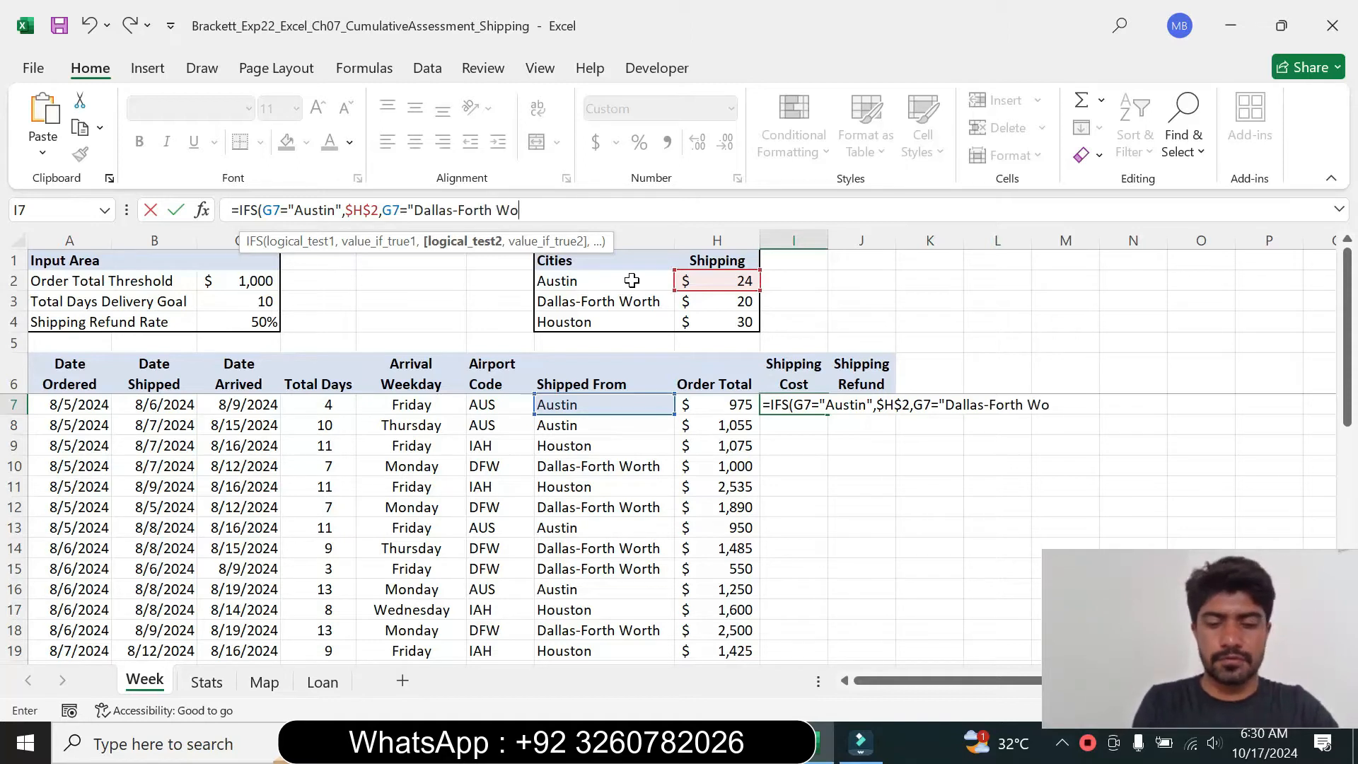
type("rth")
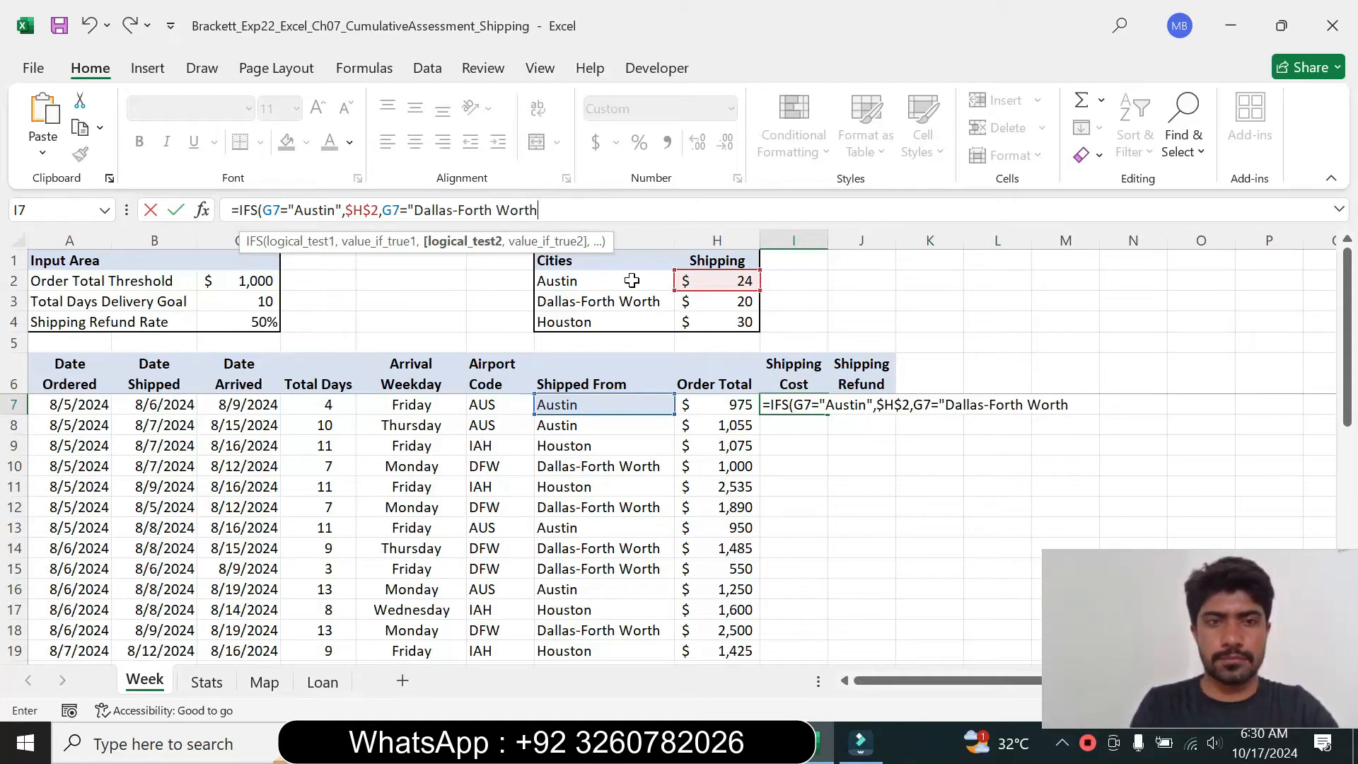
type("\"")
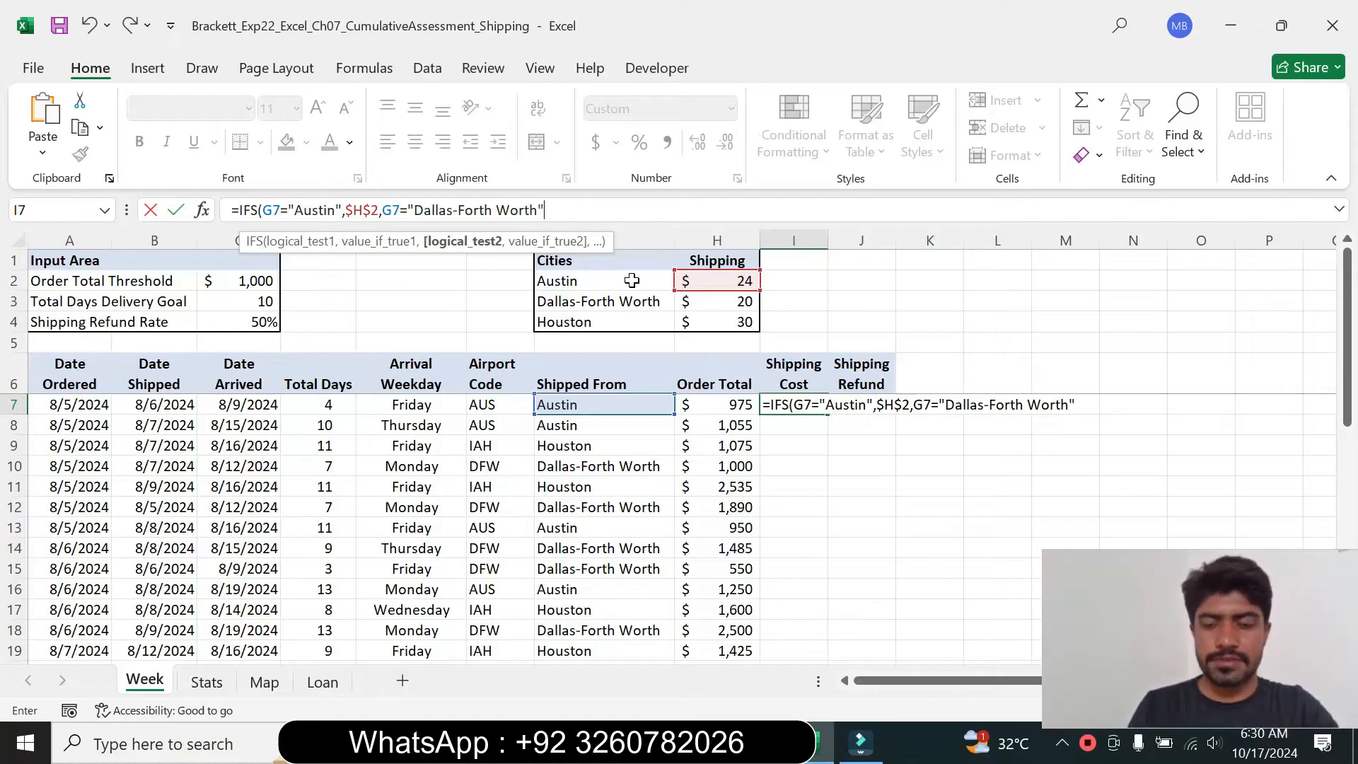
Step: Use the Dallas-Forth Worth shipping rate as the second IFS result, with the absolute reference $H$3
type(",")
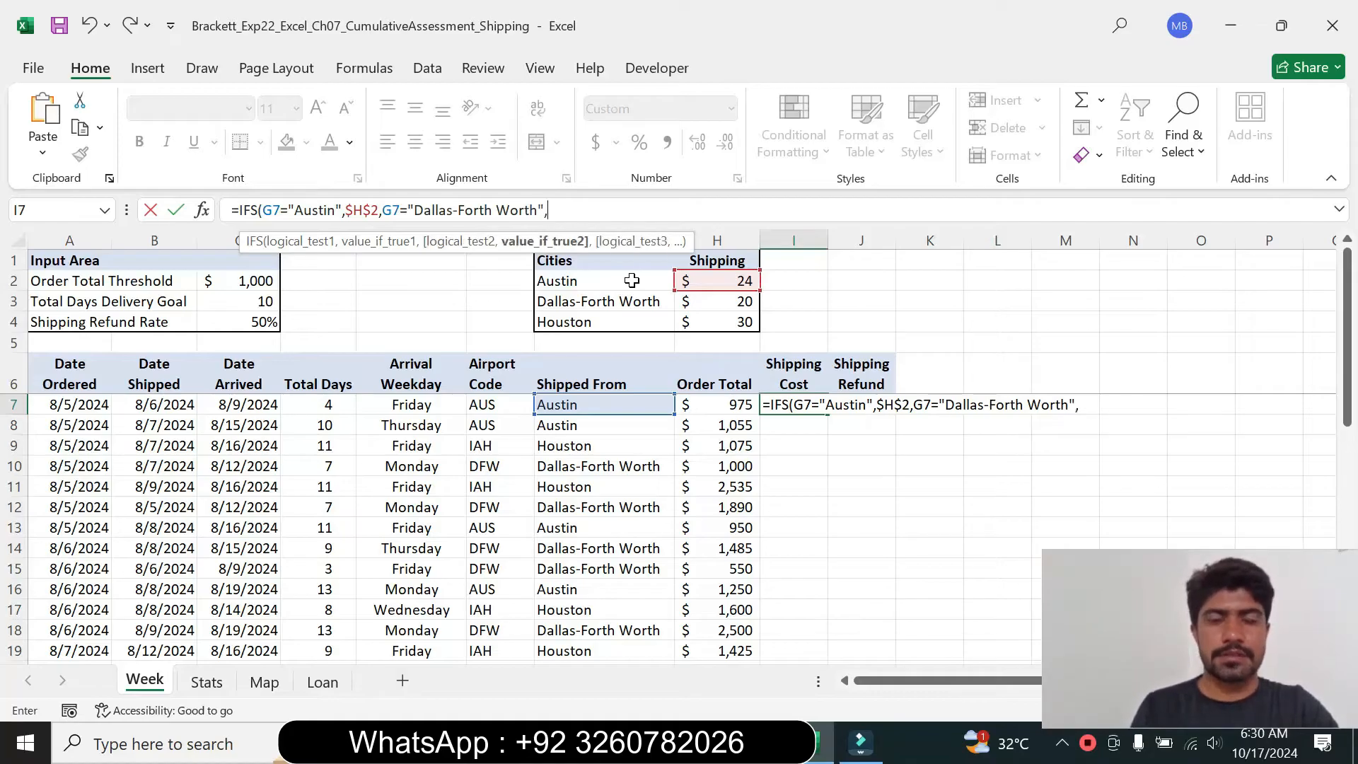
left_click(713, 301)
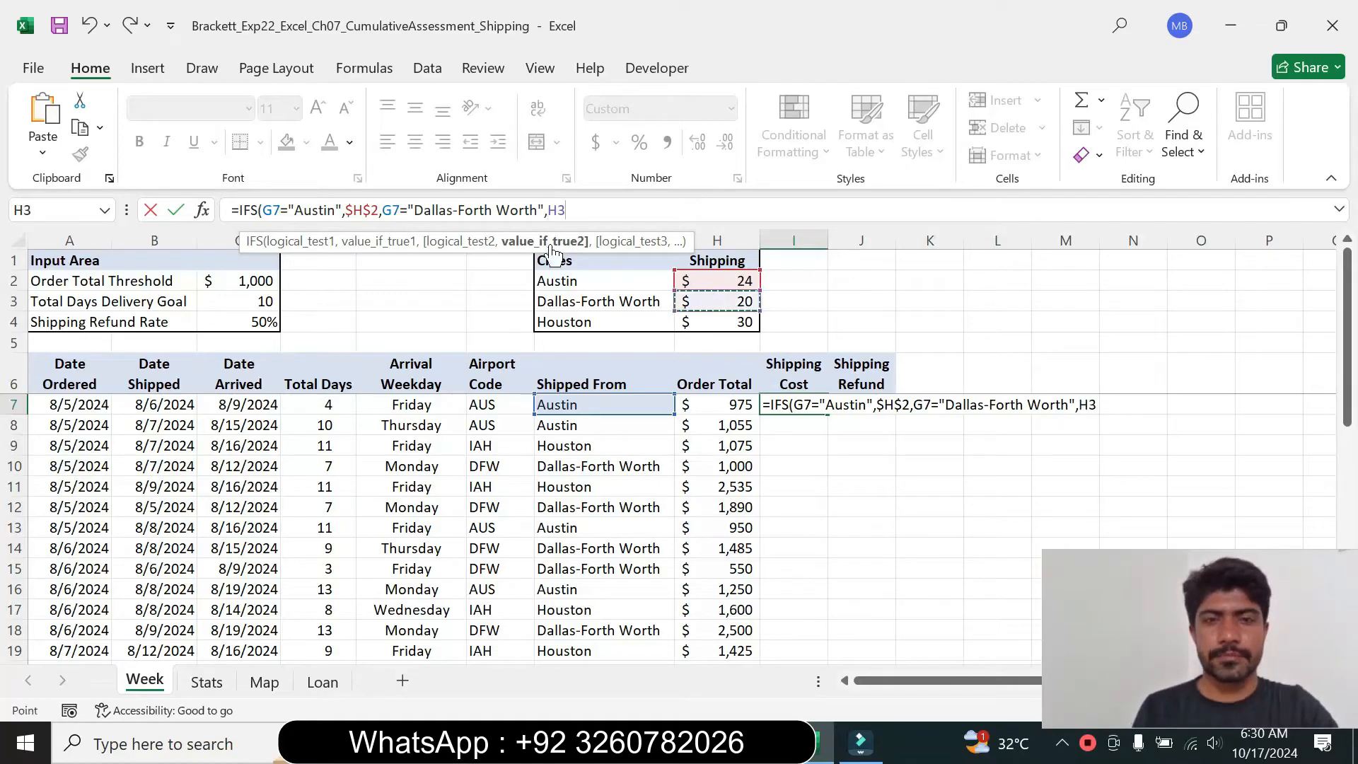
key("F4")
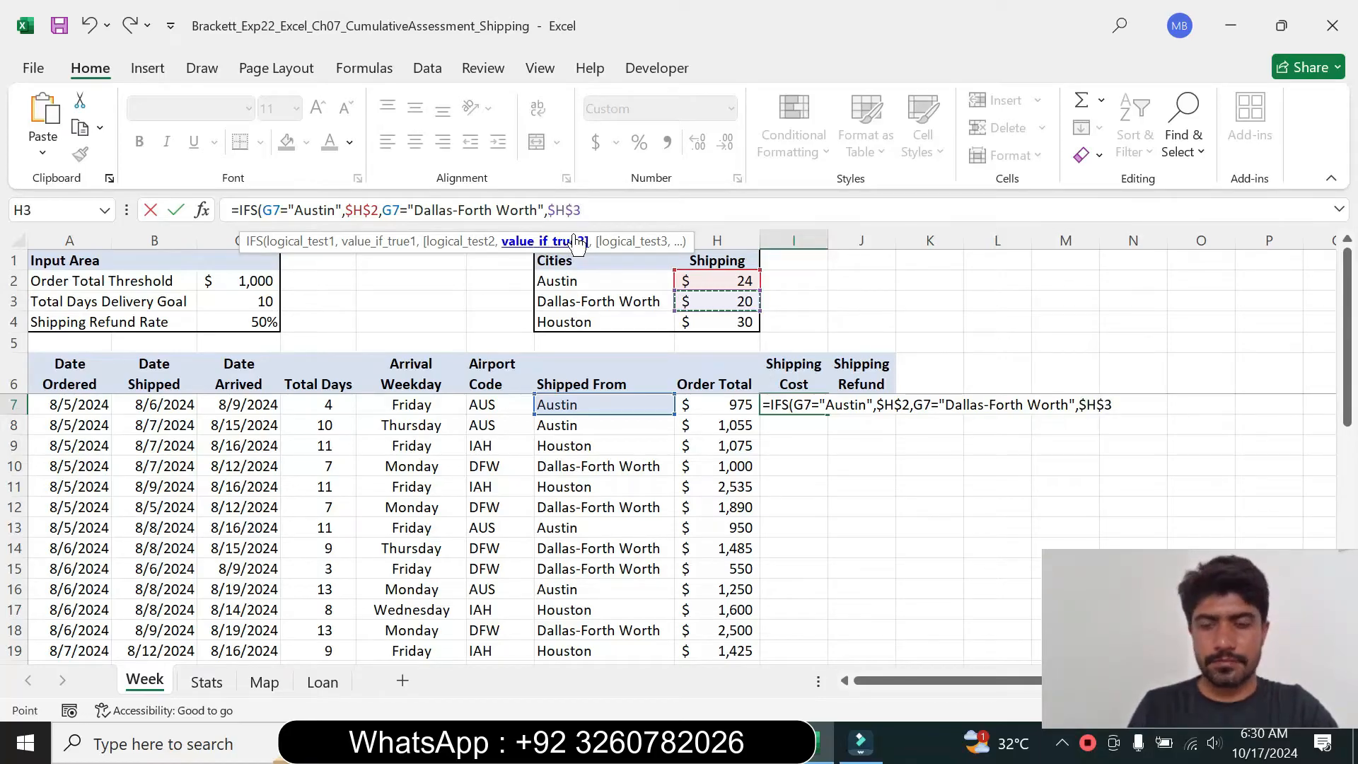
type(",")
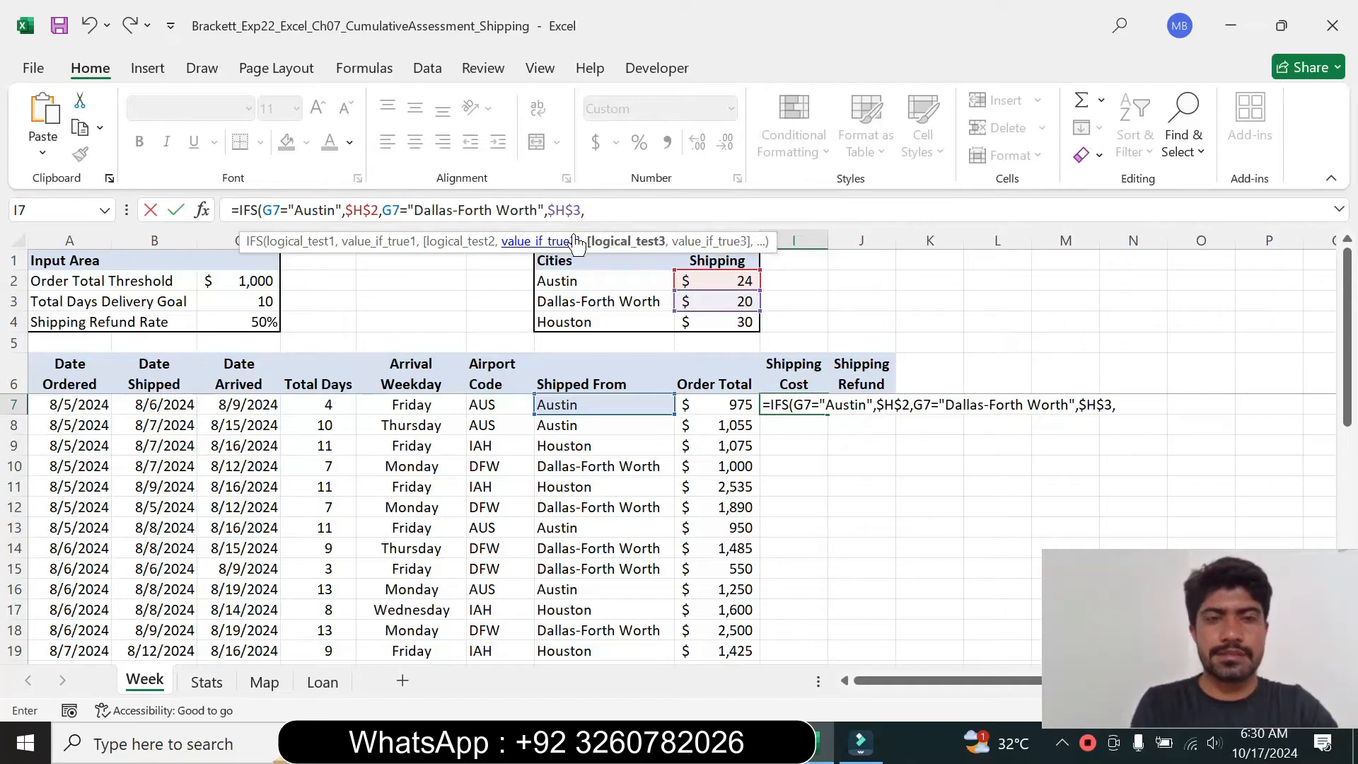
Step: Enter G7="Houston" as the third logical test of the IFS formula, checking the required city sequence in the Word instructions
type("G7=")
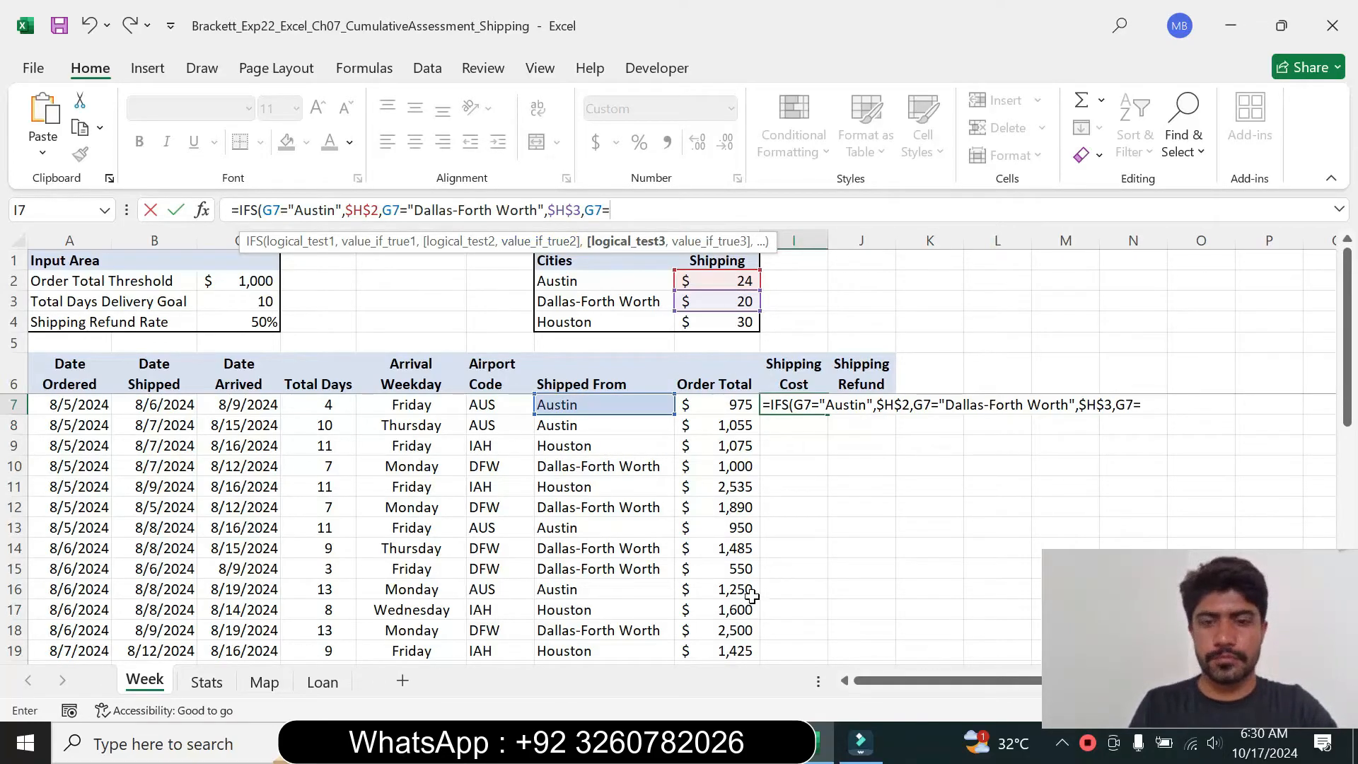
key("alt+Tab")
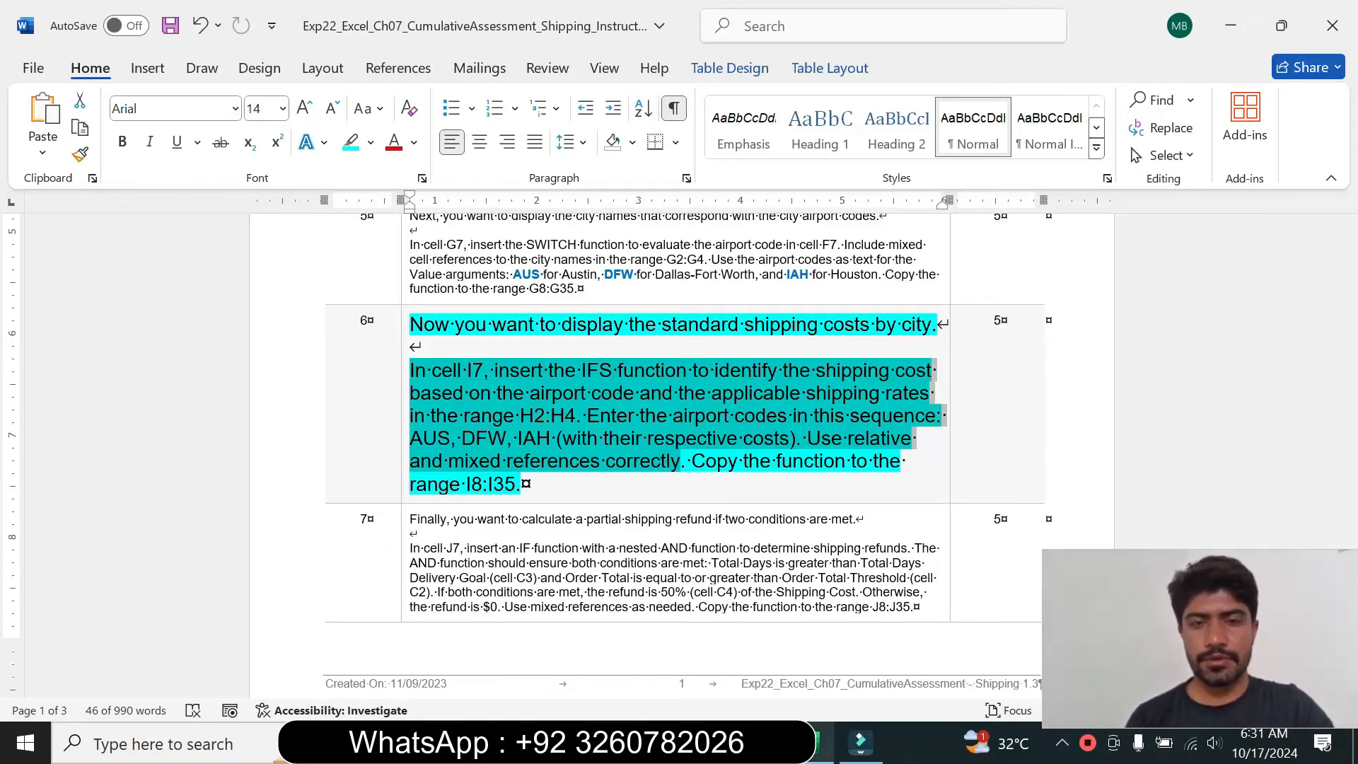
left_click(811, 743)
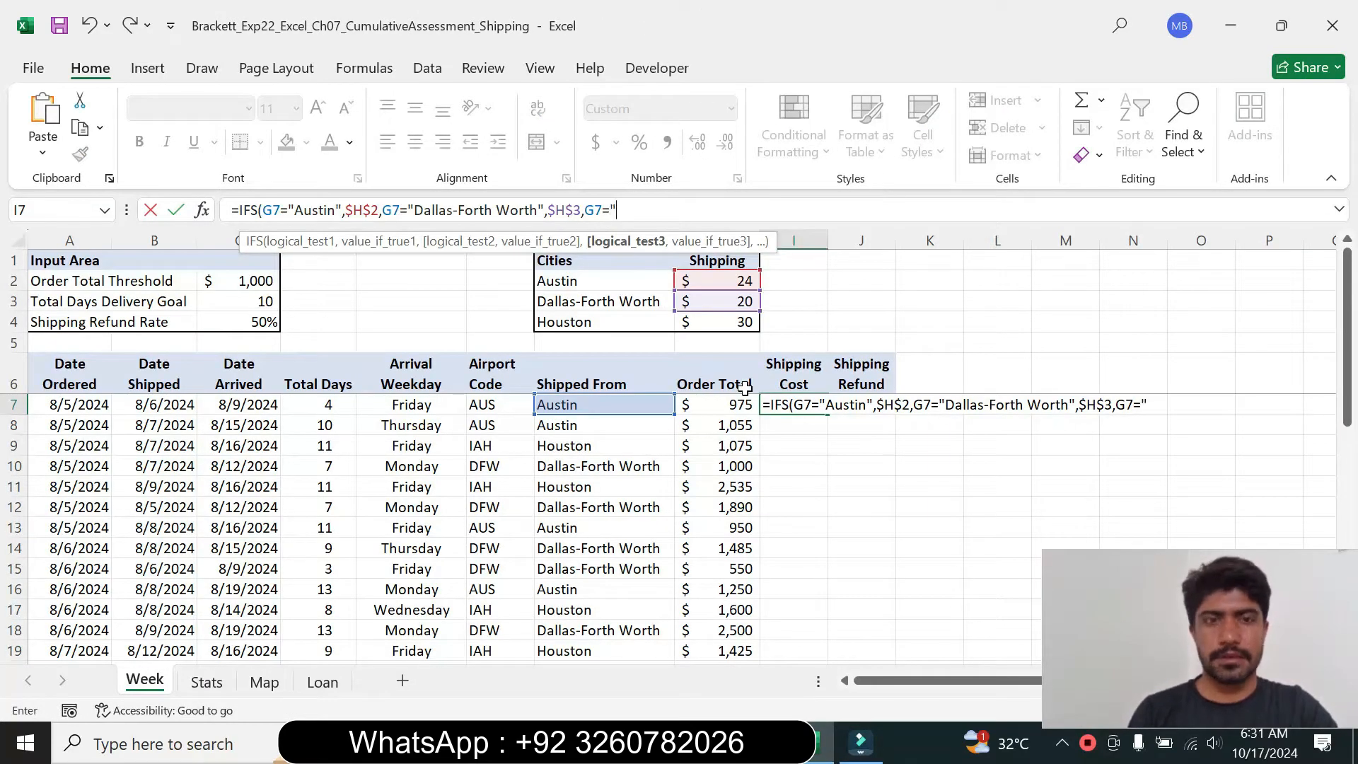
type("Hou")
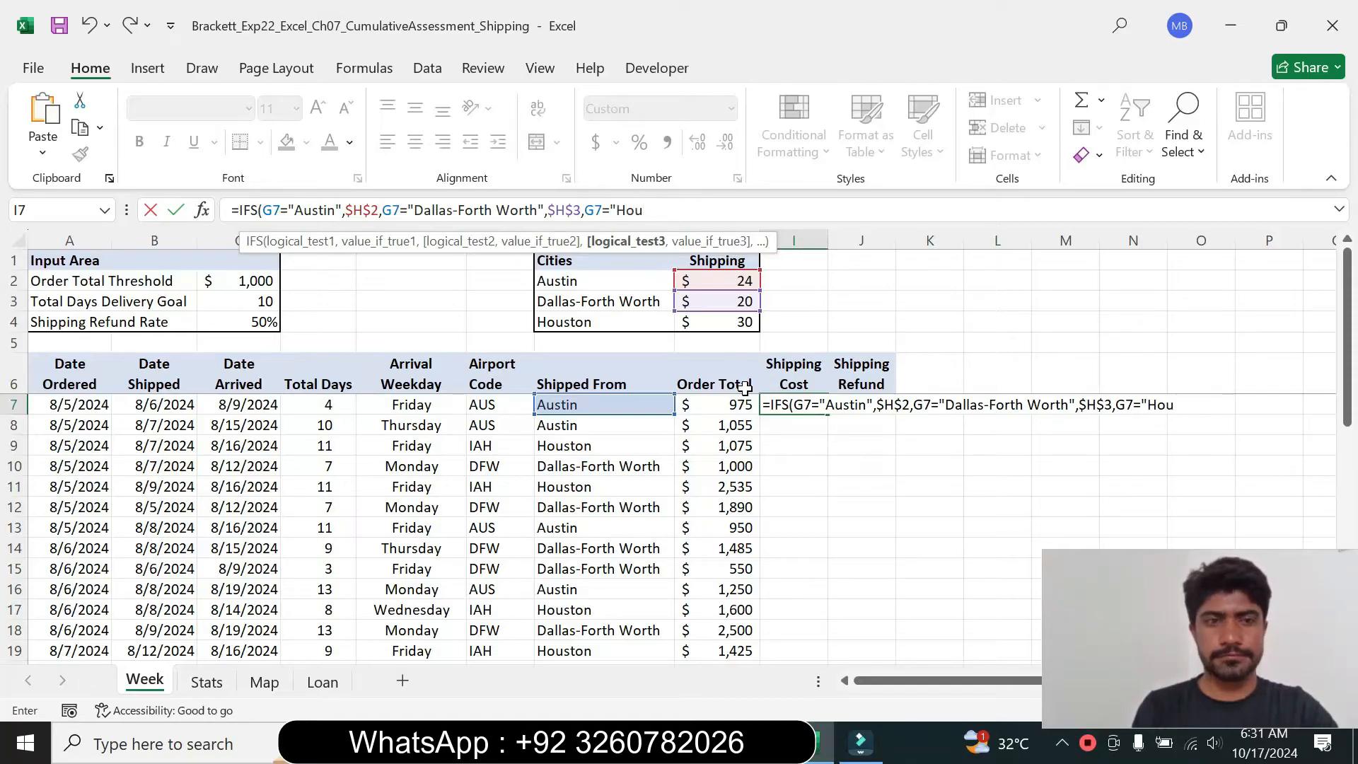
type("s")
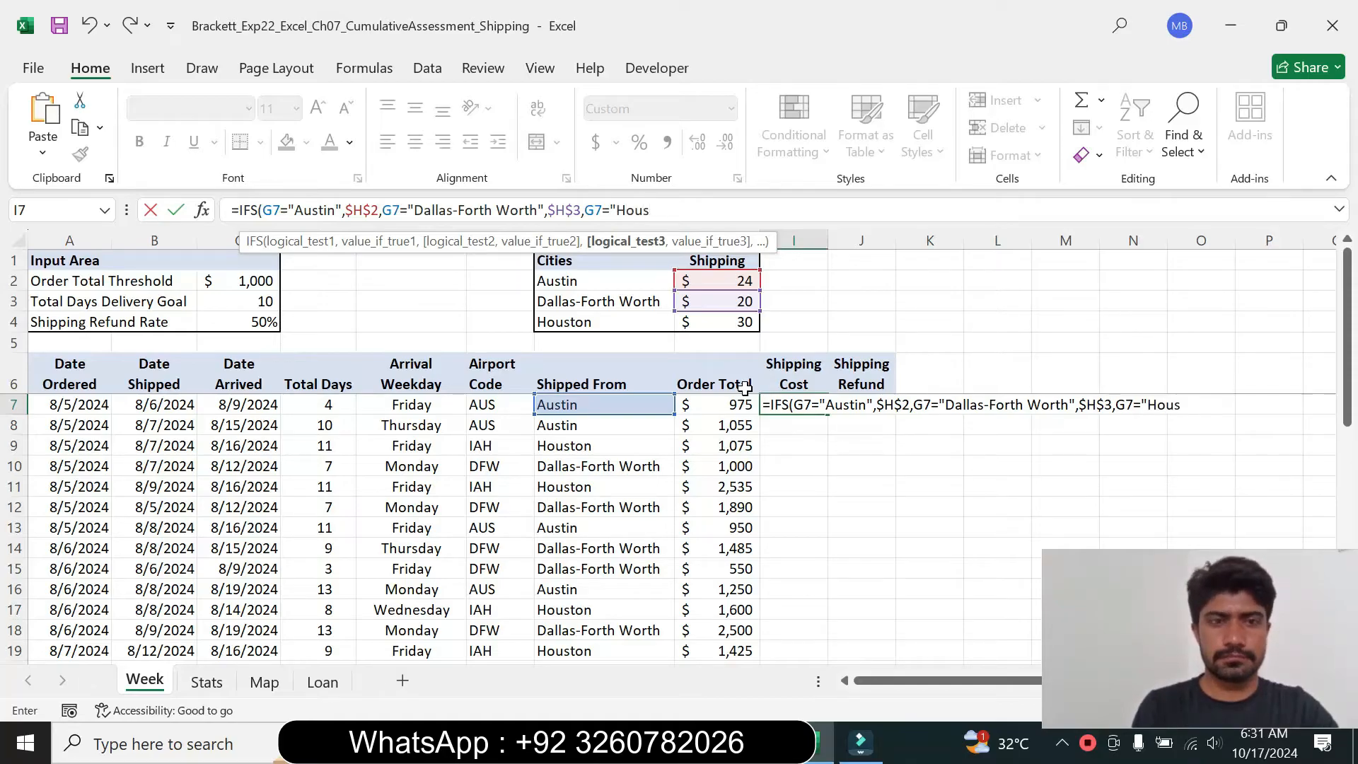
type("ton")
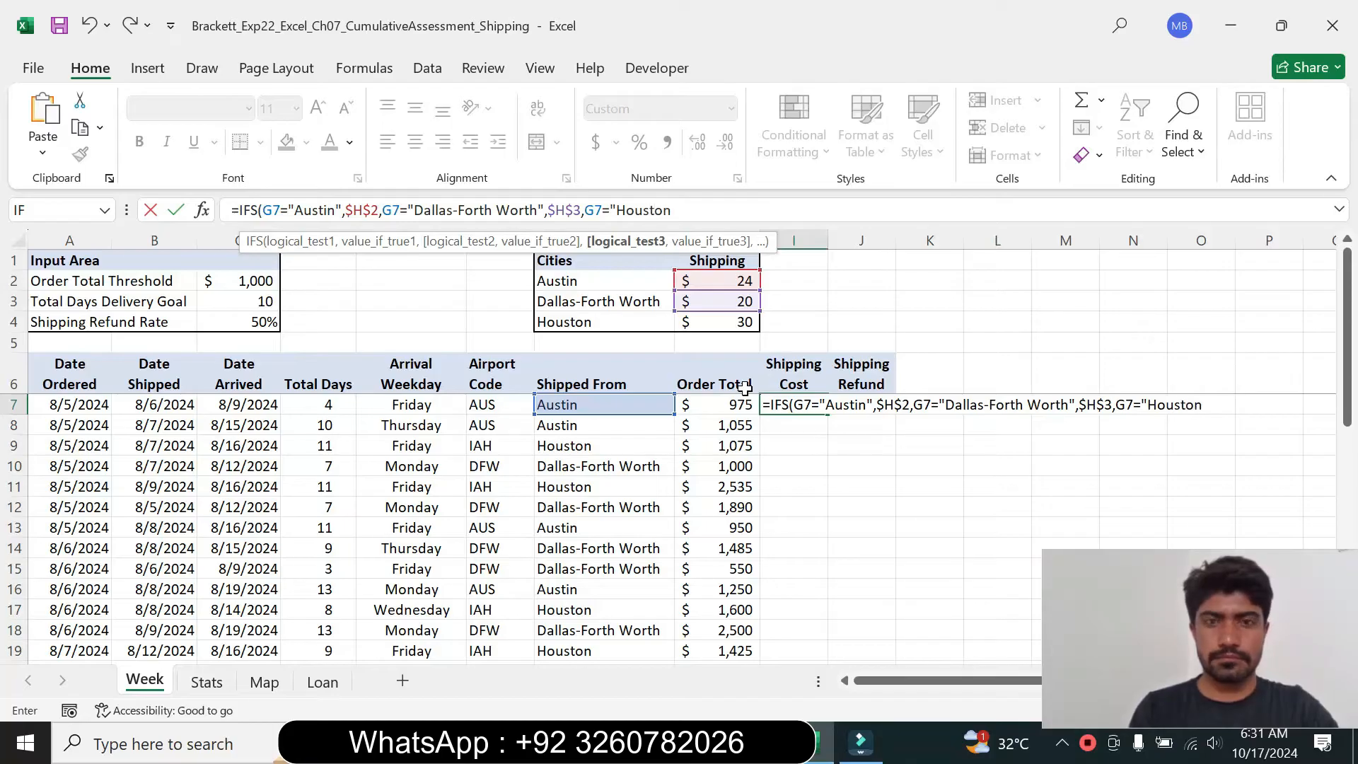
type("\"")
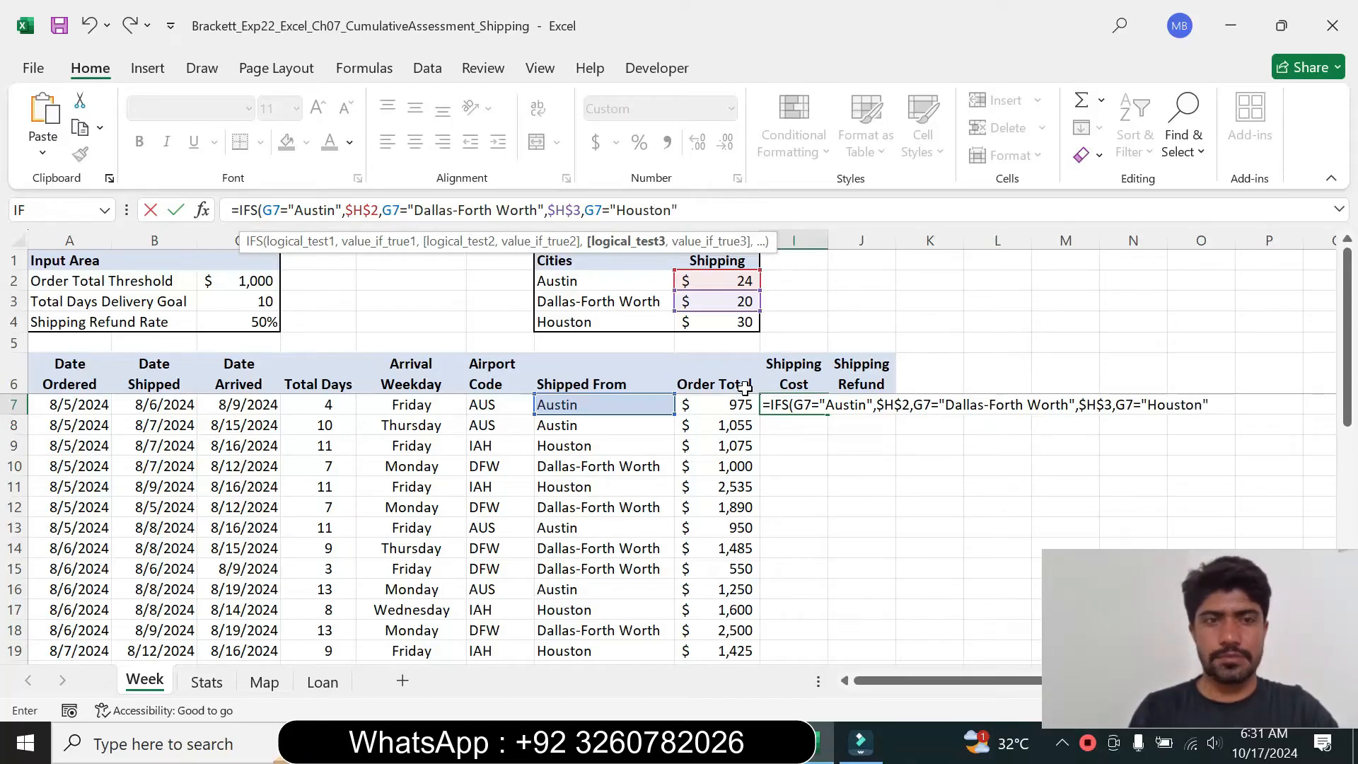
type(".")
key("BackSpace")
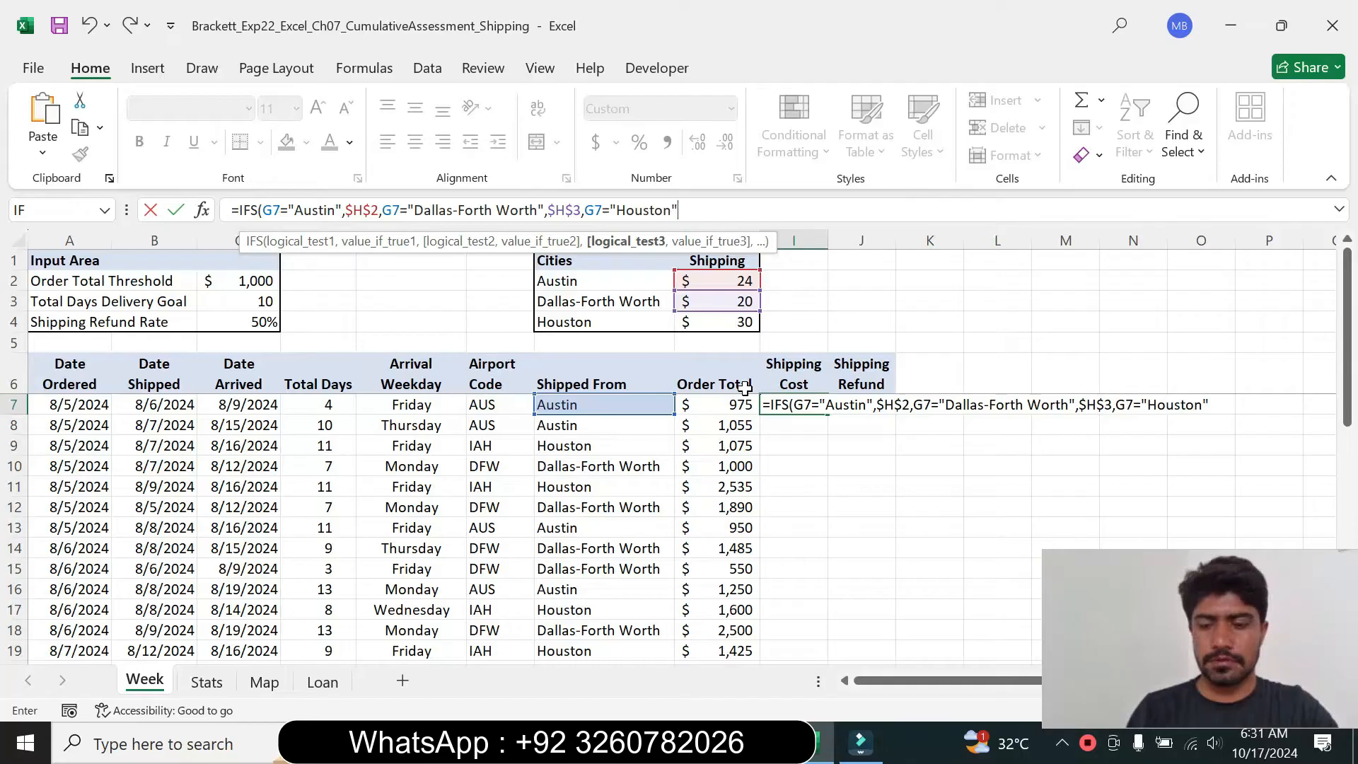
Step: Use the Houston shipping rate $H$4 as the third IFS result and complete the formula in I7
type(",")
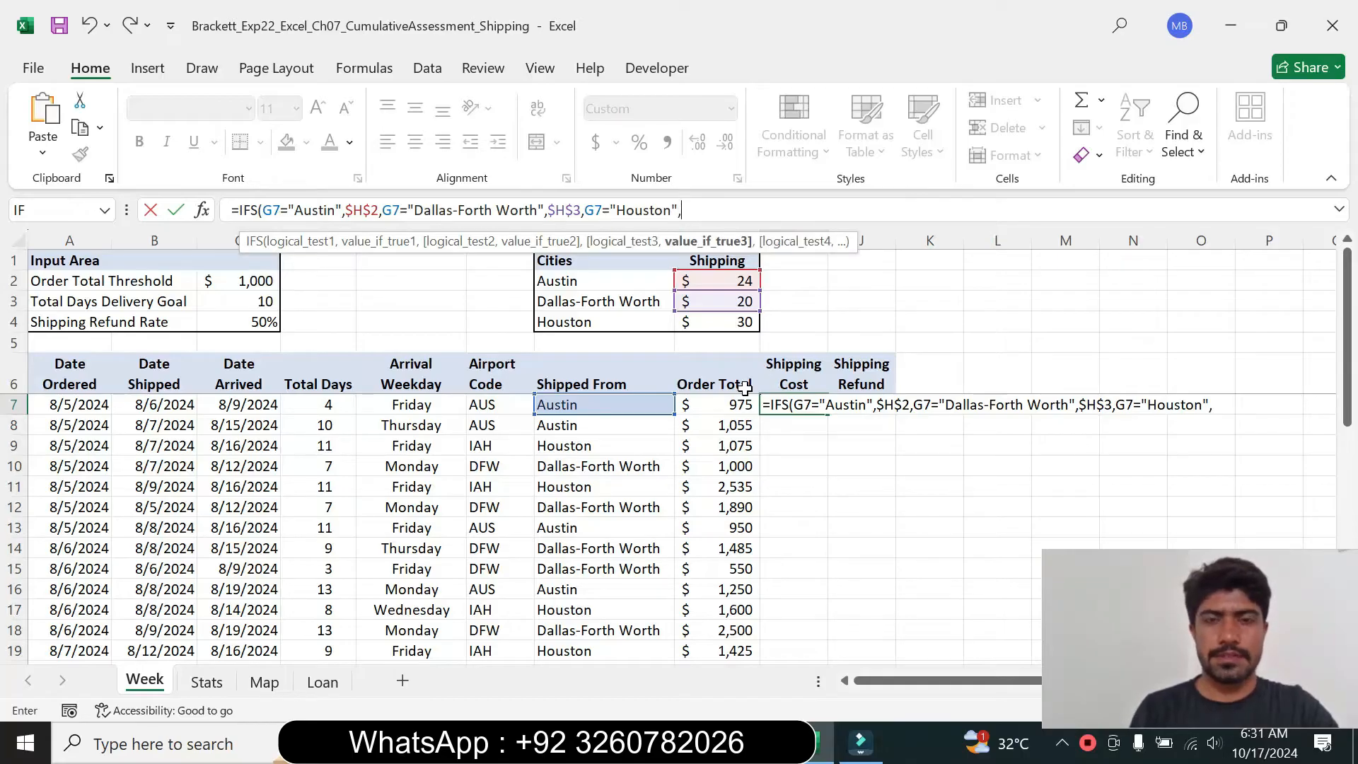
left_click(698, 324)
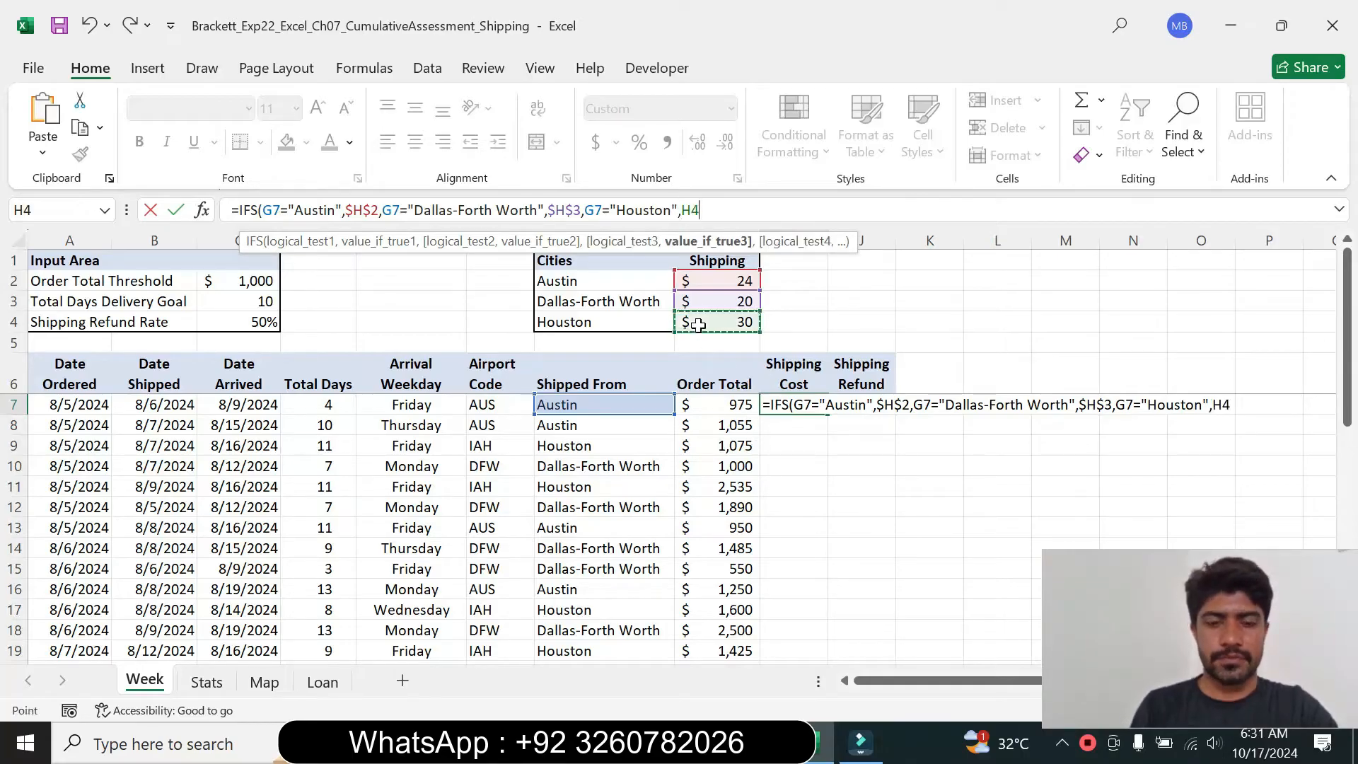
key("F4")
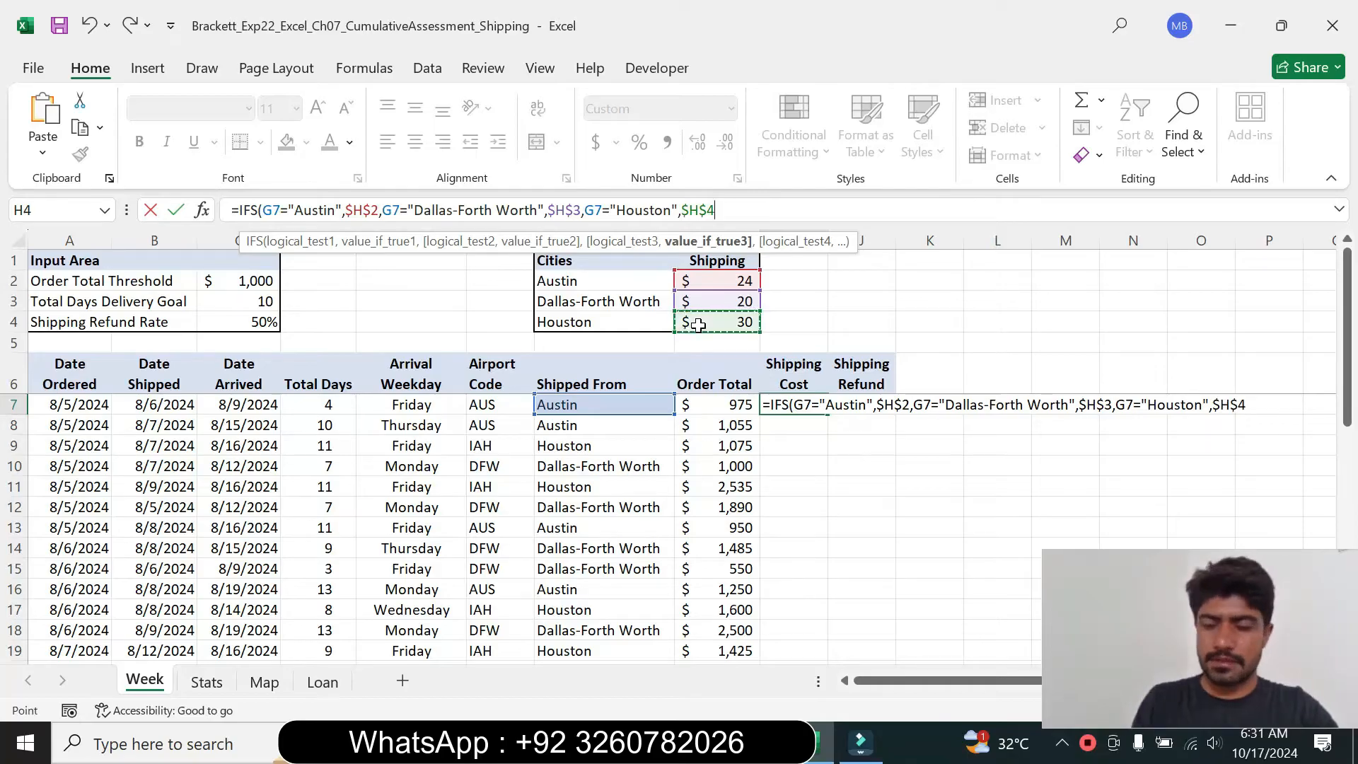
type(")")
key("Return")
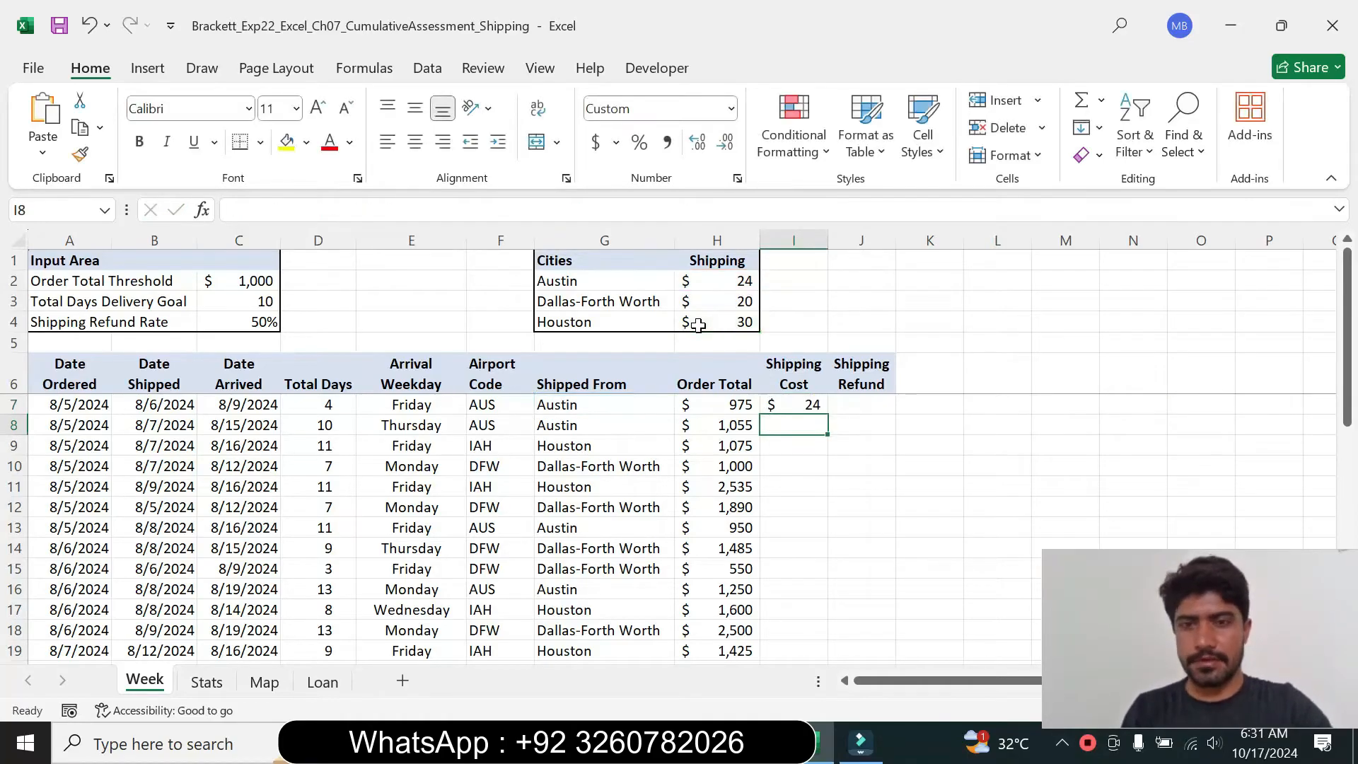
Step: Review the completed IFS formula in cell I7 without changing it
double_click(820, 406)
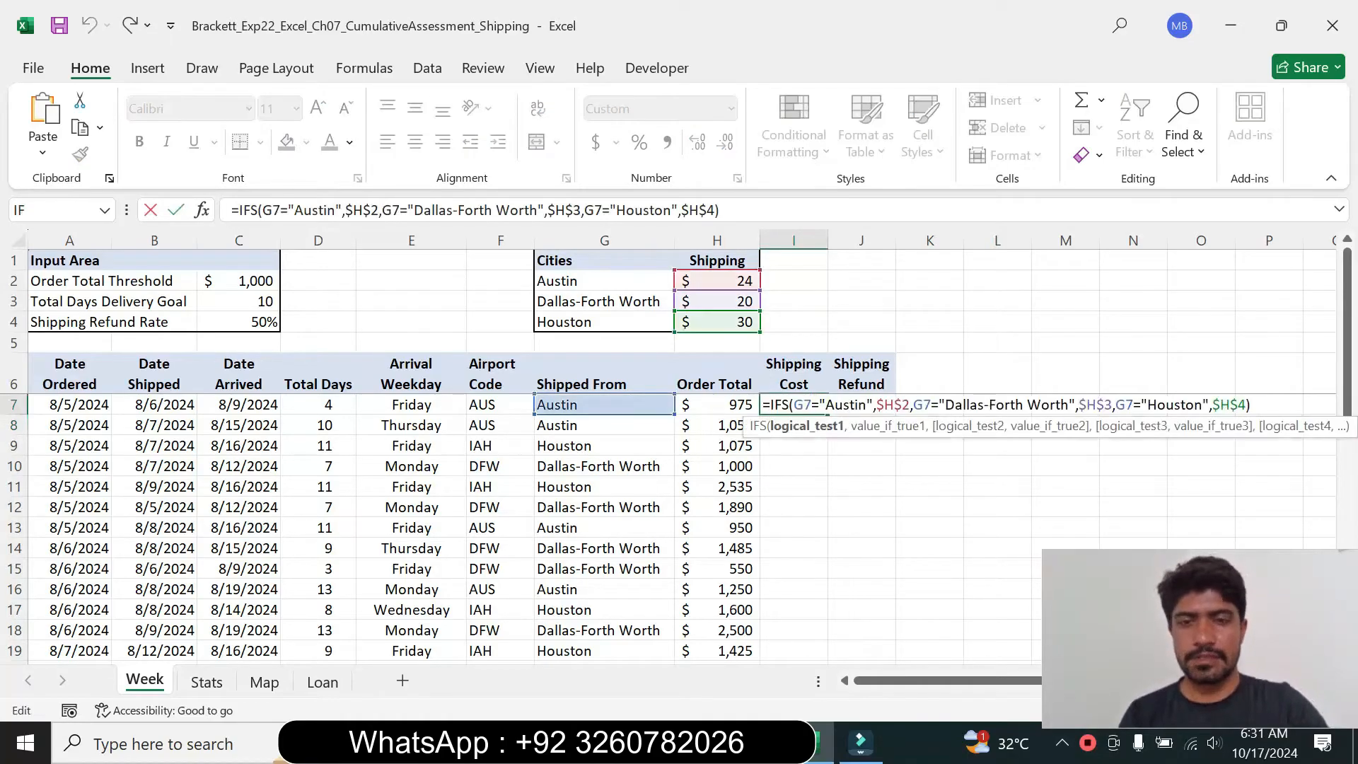
left_click(747, 211)
key("Return")
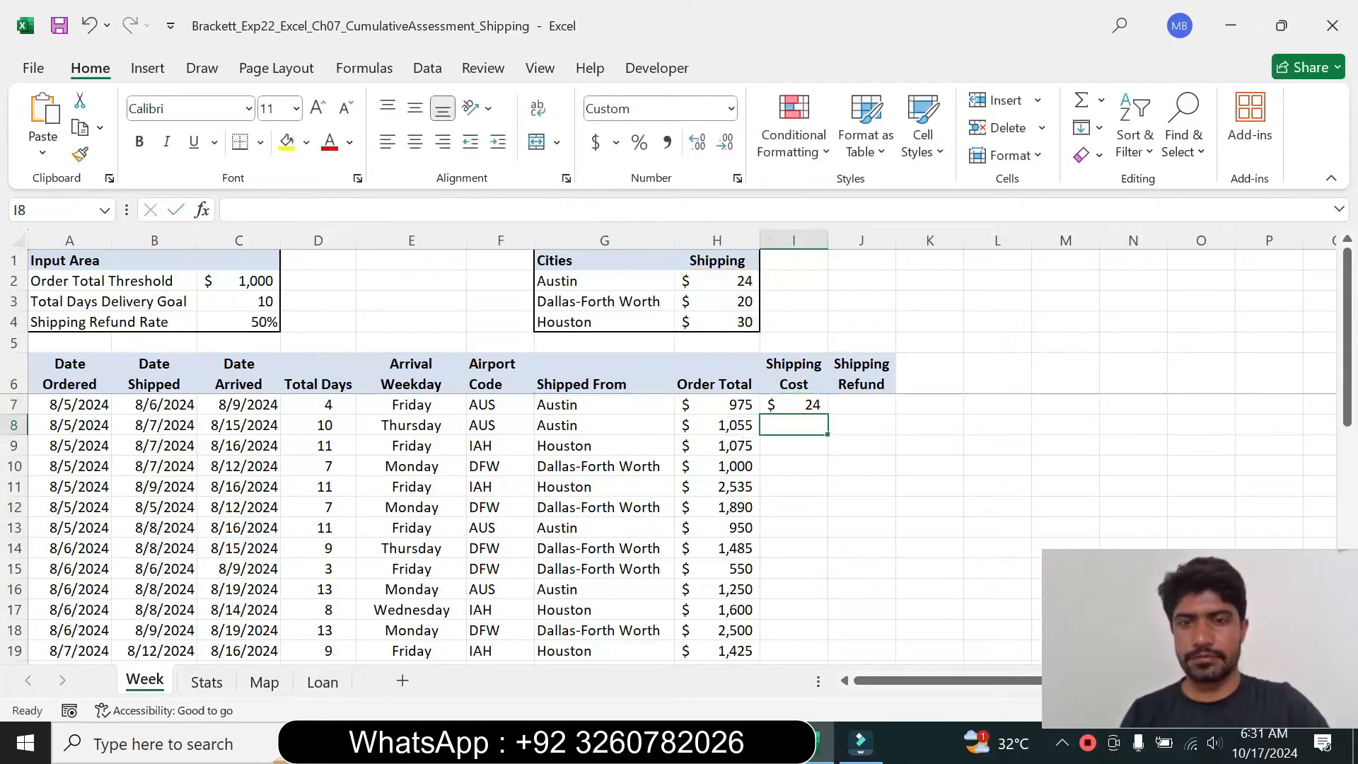
Step: Check the copy range of instruction 6 in Word, and copy the IFS formula from I7 down through I35 in Excel
left_click(789, 400)
key("alt+Tab")
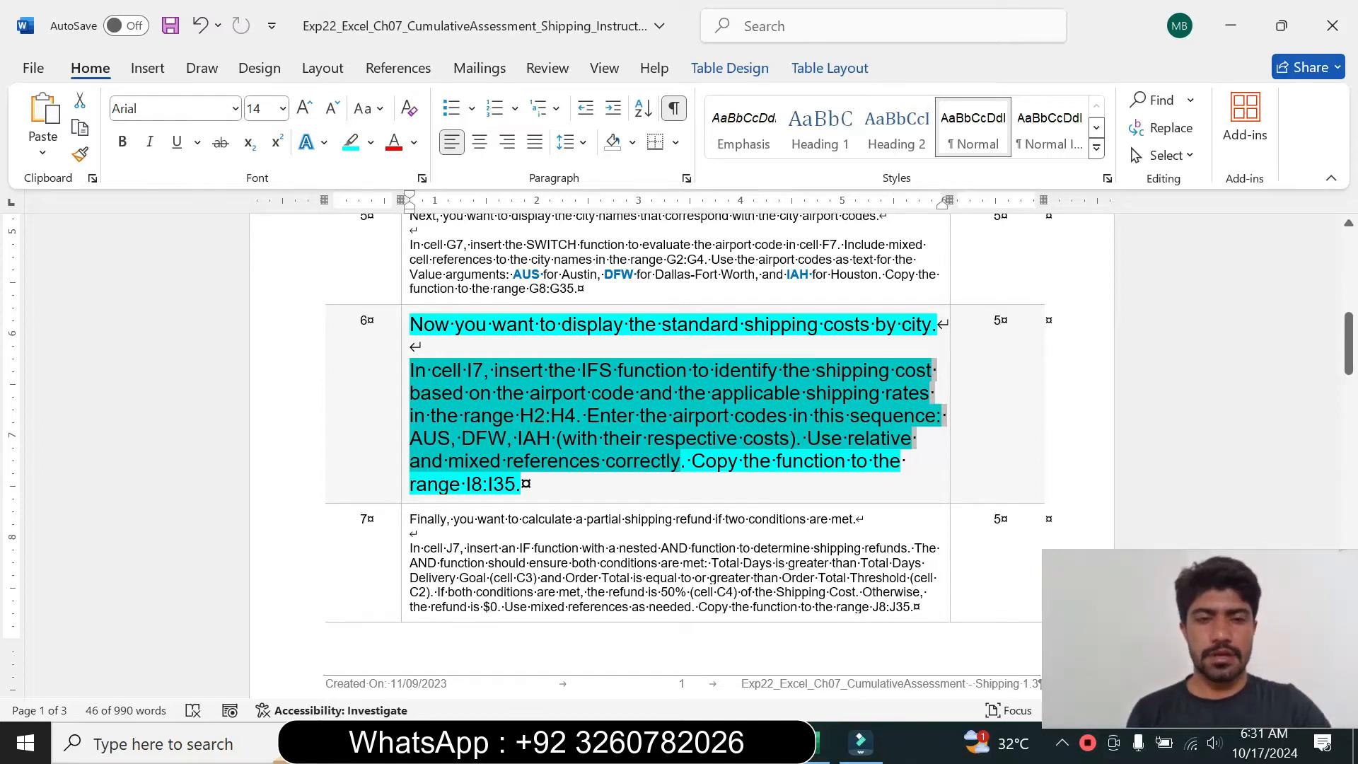
left_click_drag(691, 462, 522, 485)
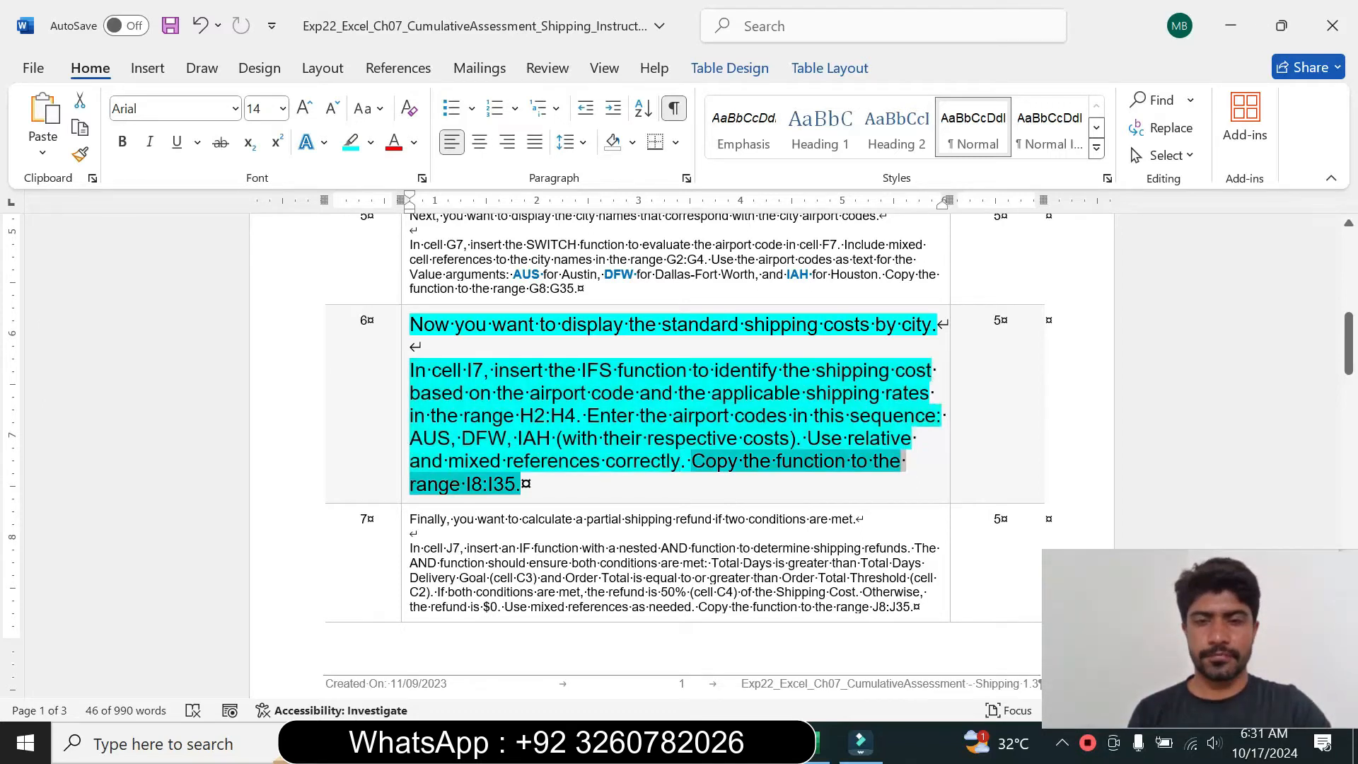
key("alt+Tab")
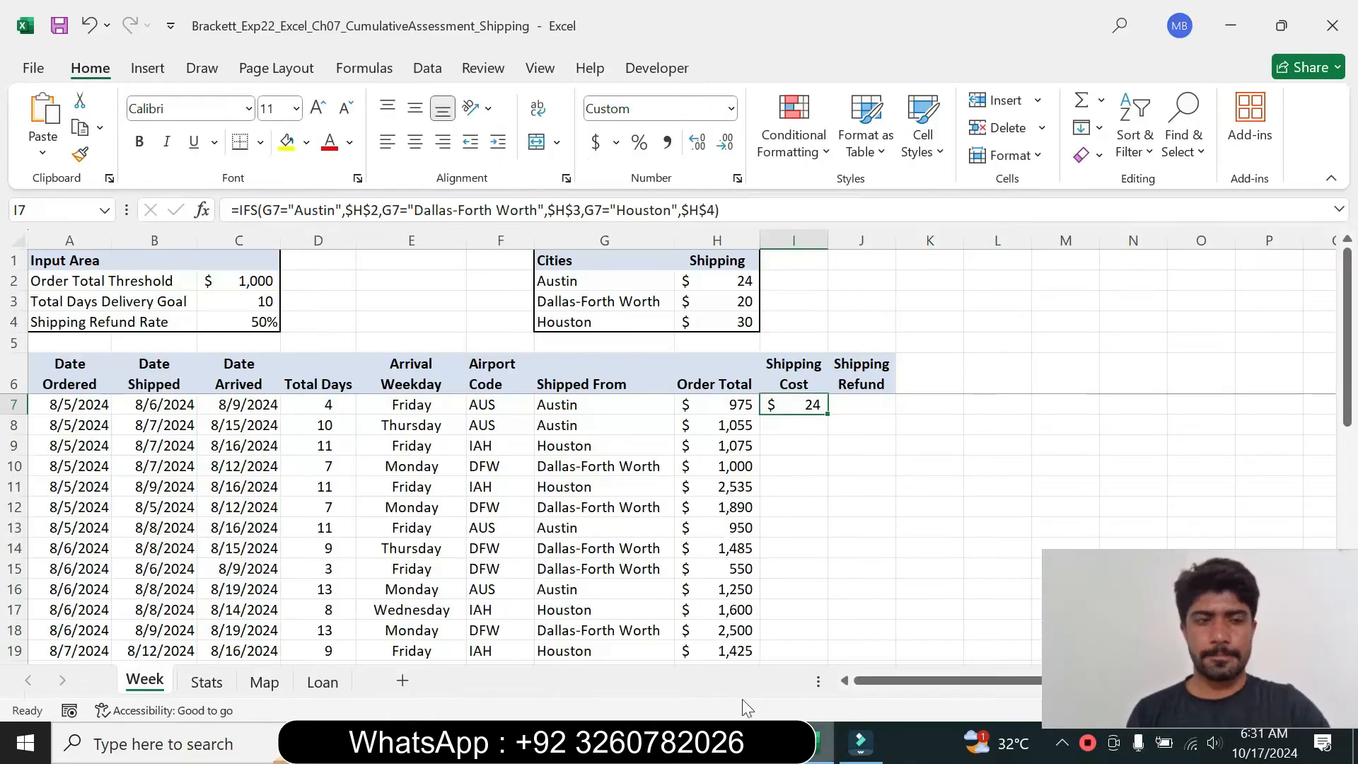
left_click_drag(830, 415, 778, 630)
left_click_drag(1347, 505, 1347, 279)
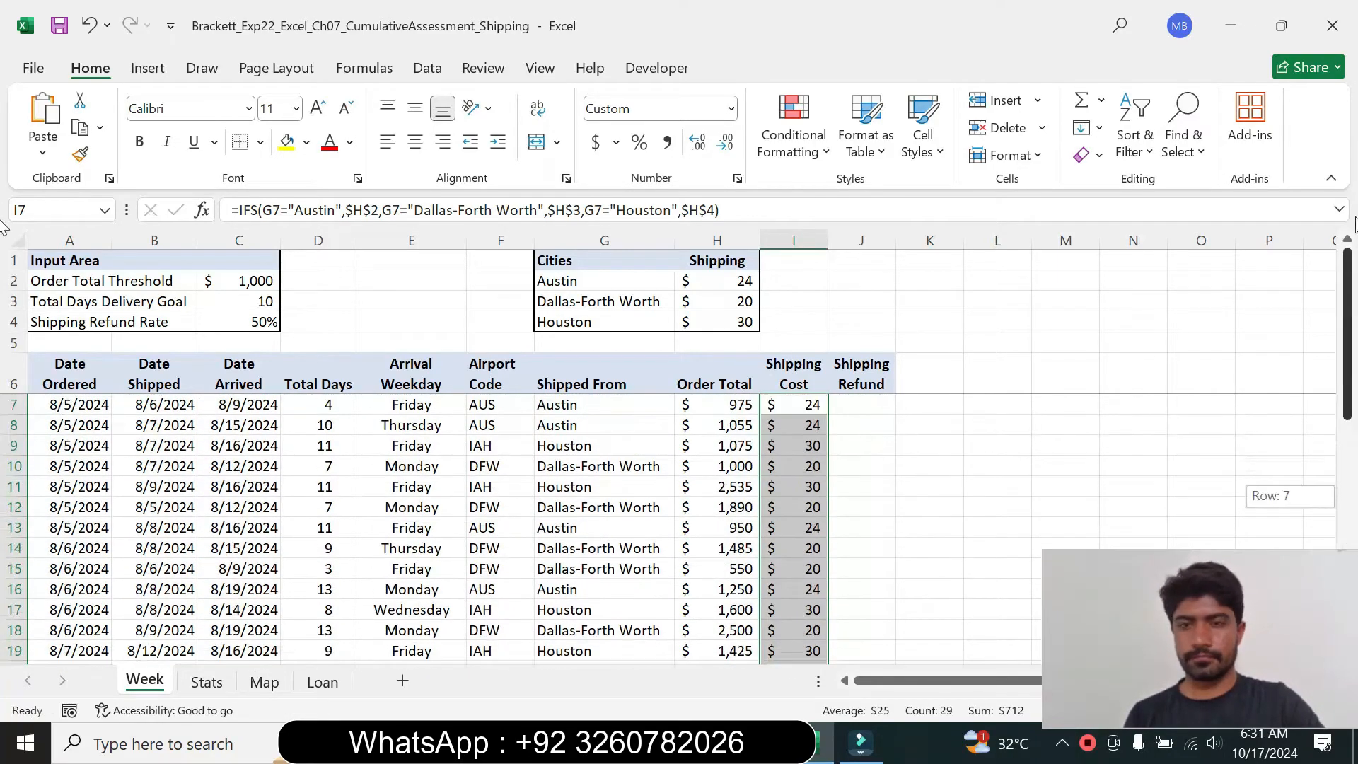
Step: Switch to Word, set the instruction 6 text back to 9 pt and remove its turquoise highlight
key("alt+Tab")
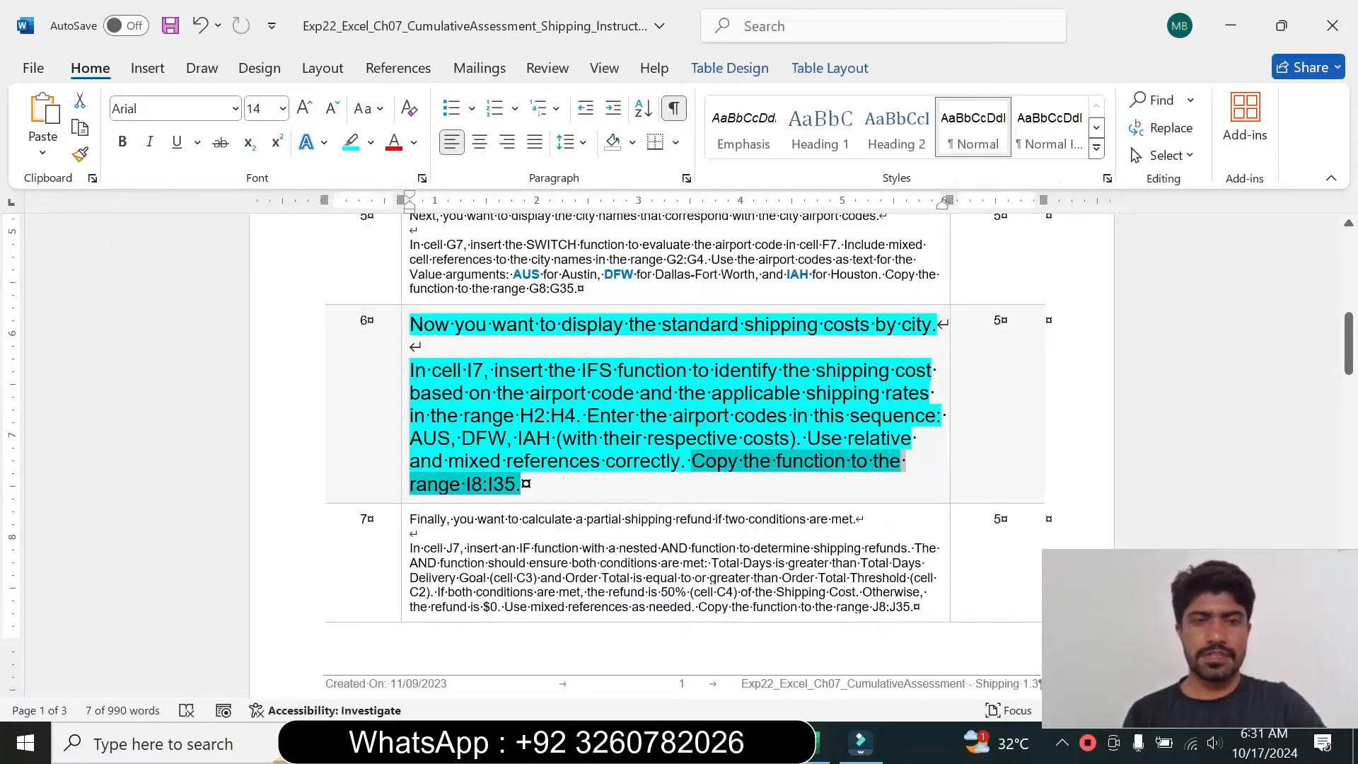
left_click(406, 460)
left_click(534, 390)
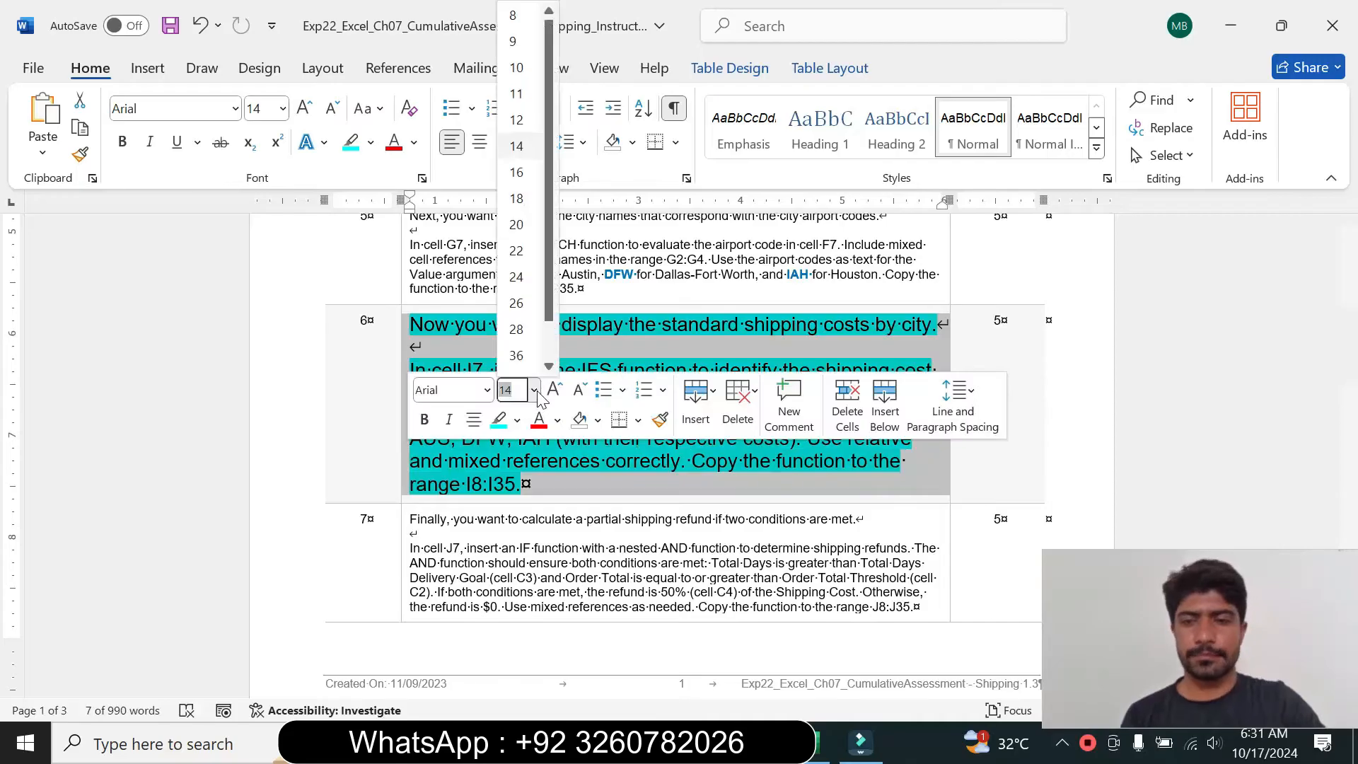
left_click(515, 41)
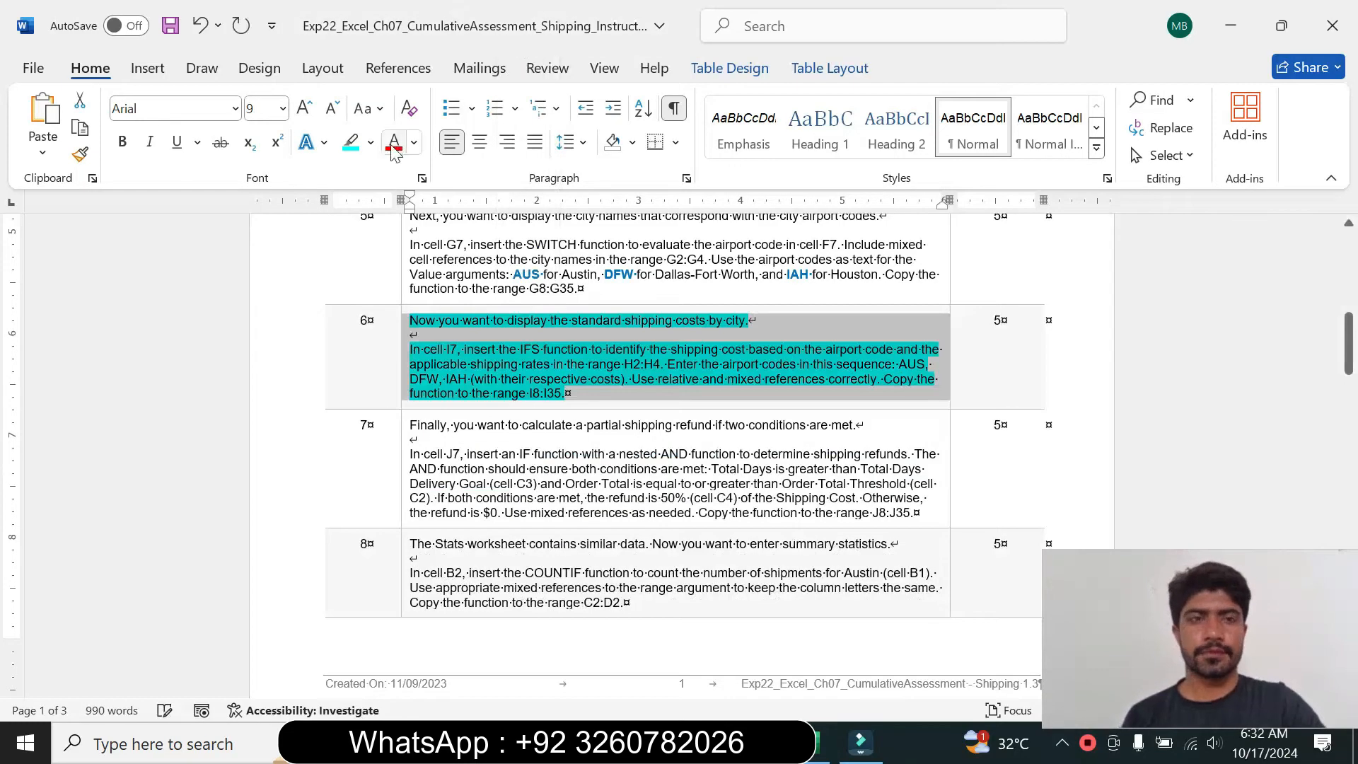
left_click(371, 142)
left_click(403, 312)
left_click(409, 315)
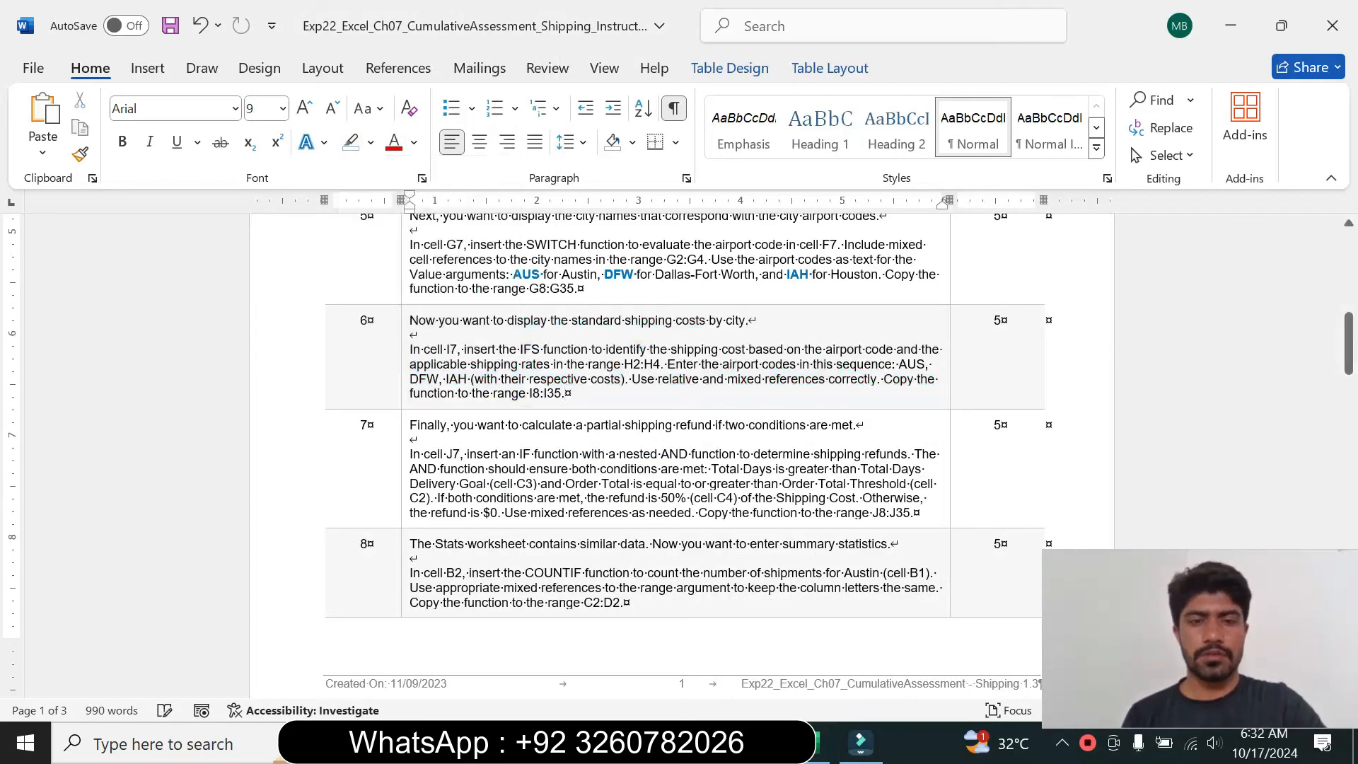
Step: Enlarge the instruction 7 text in Word to 14 pt and highlight it in turquoise
left_click(399, 475)
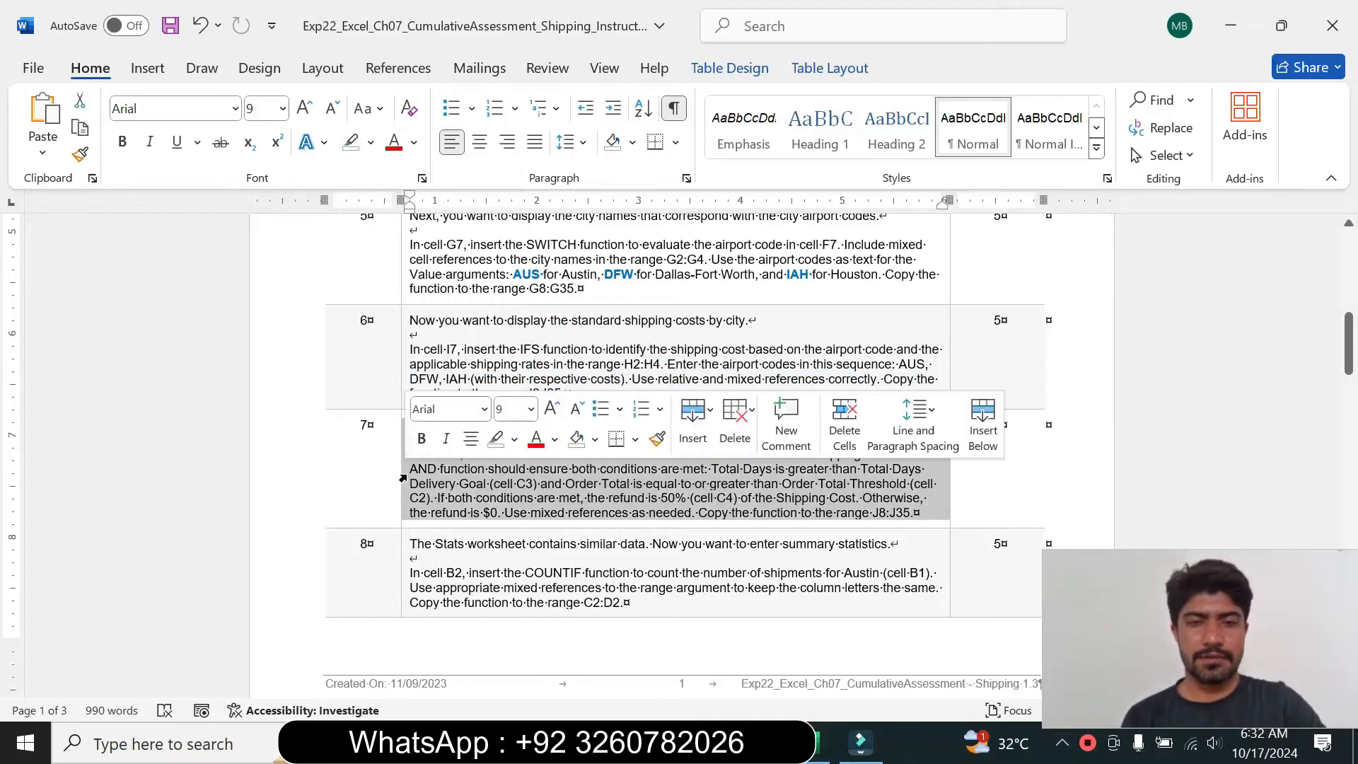
left_click(530, 409)
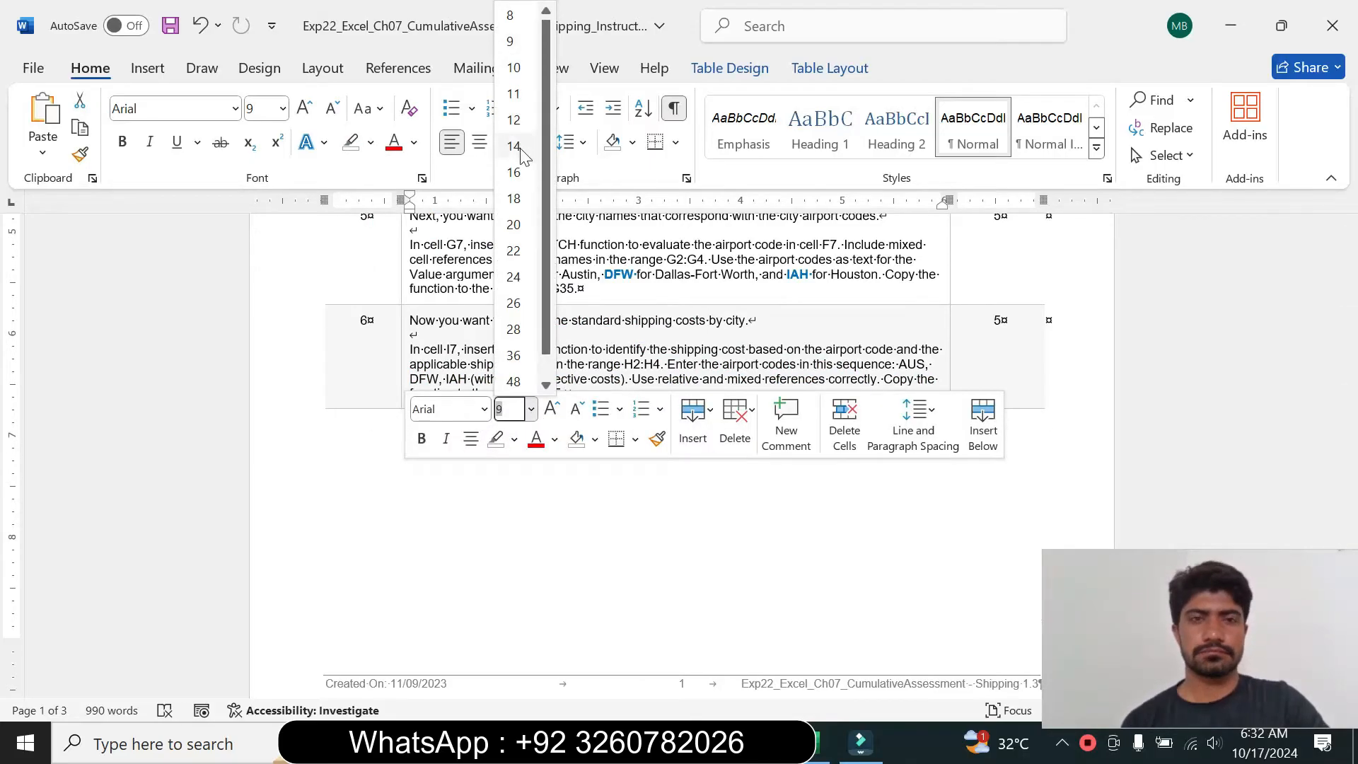
left_click(510, 173)
left_click(371, 142)
left_click(414, 211)
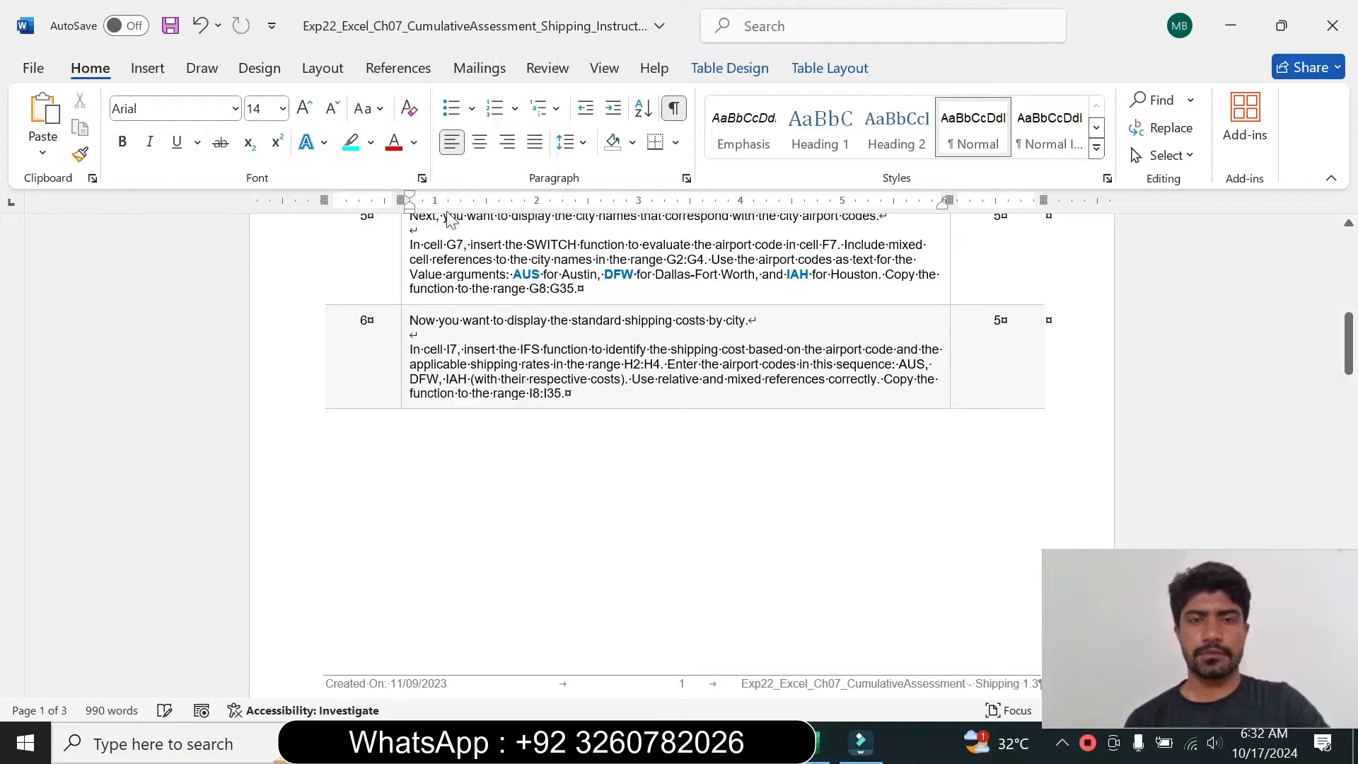
Step: Read instruction 7 for the refund conditions, the cells involved, the refund calculation and the copy range
left_click_drag(1347, 346, 1348, 423)
left_click_drag(411, 314, 577, 337)
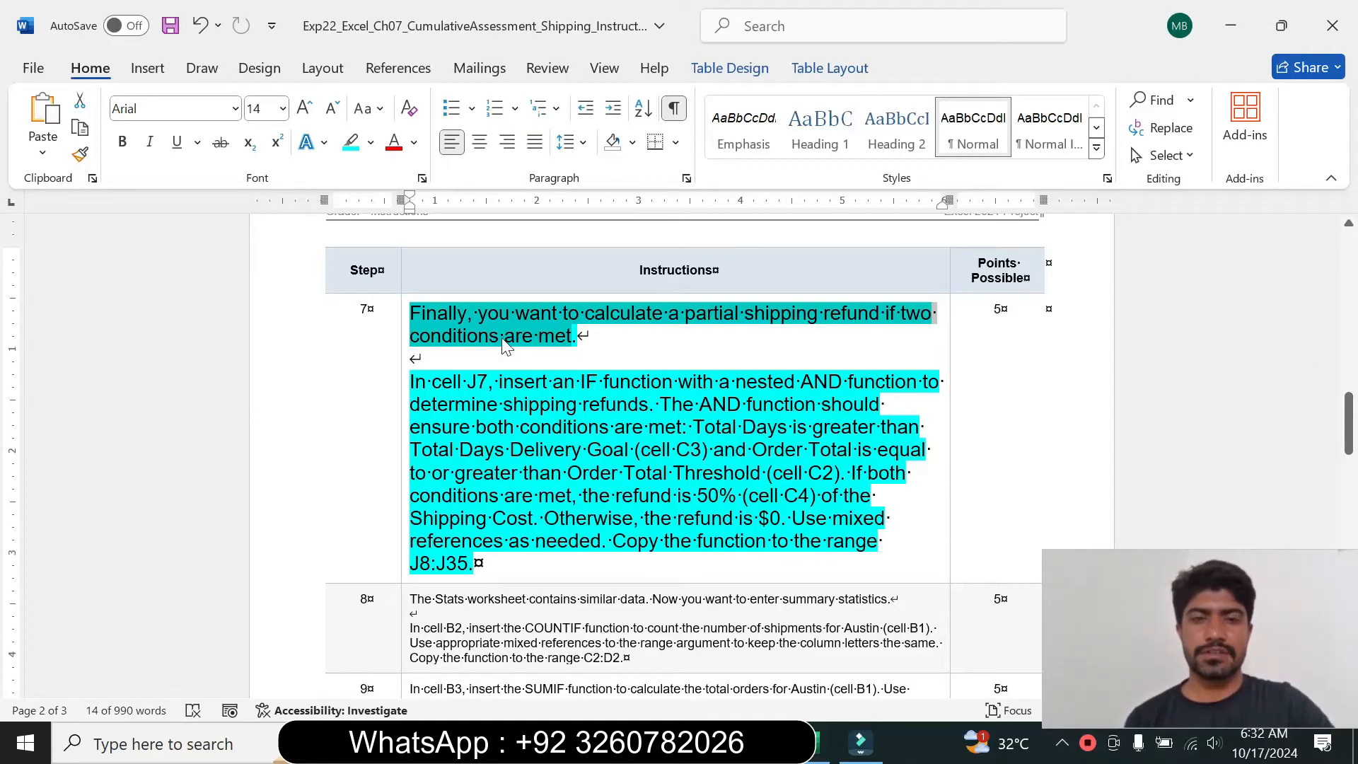
left_click_drag(412, 382, 441, 382)
left_click_drag(612, 426, 533, 518)
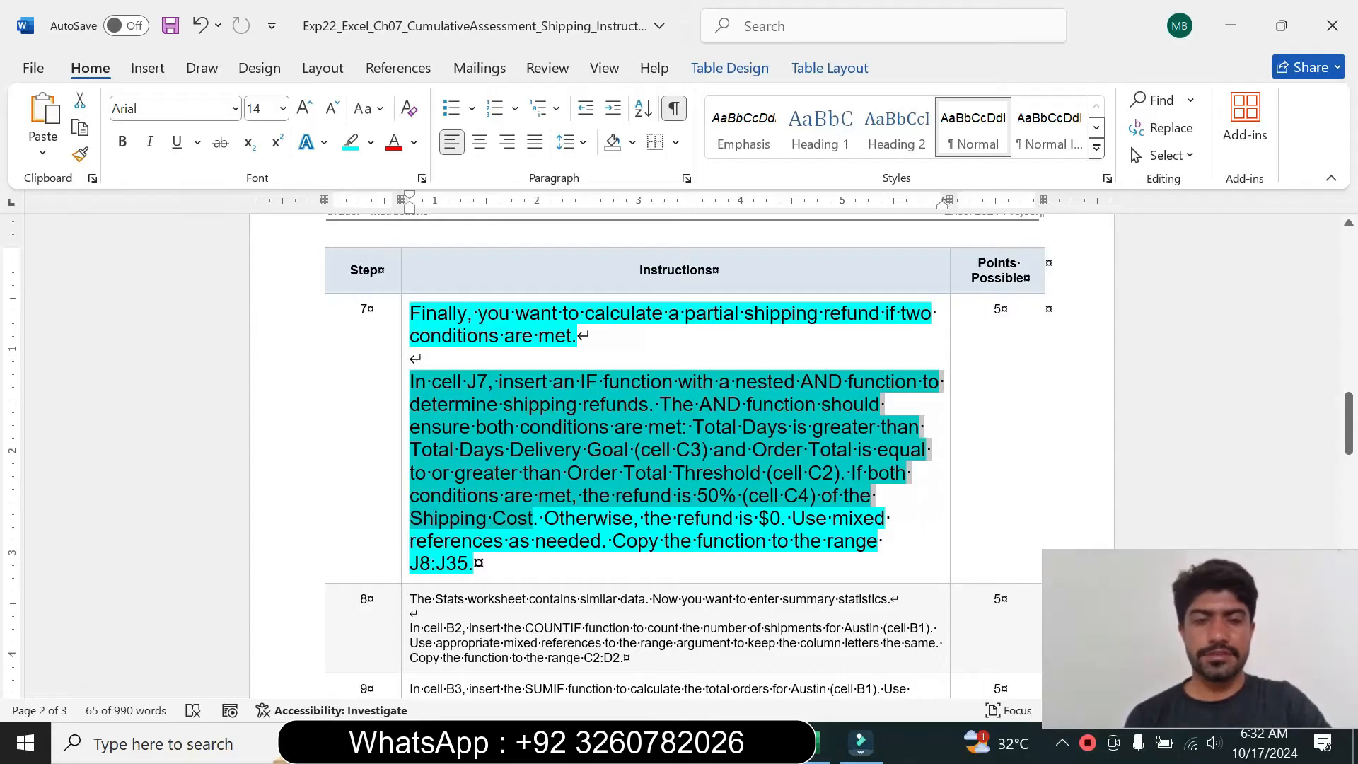
left_click(474, 564)
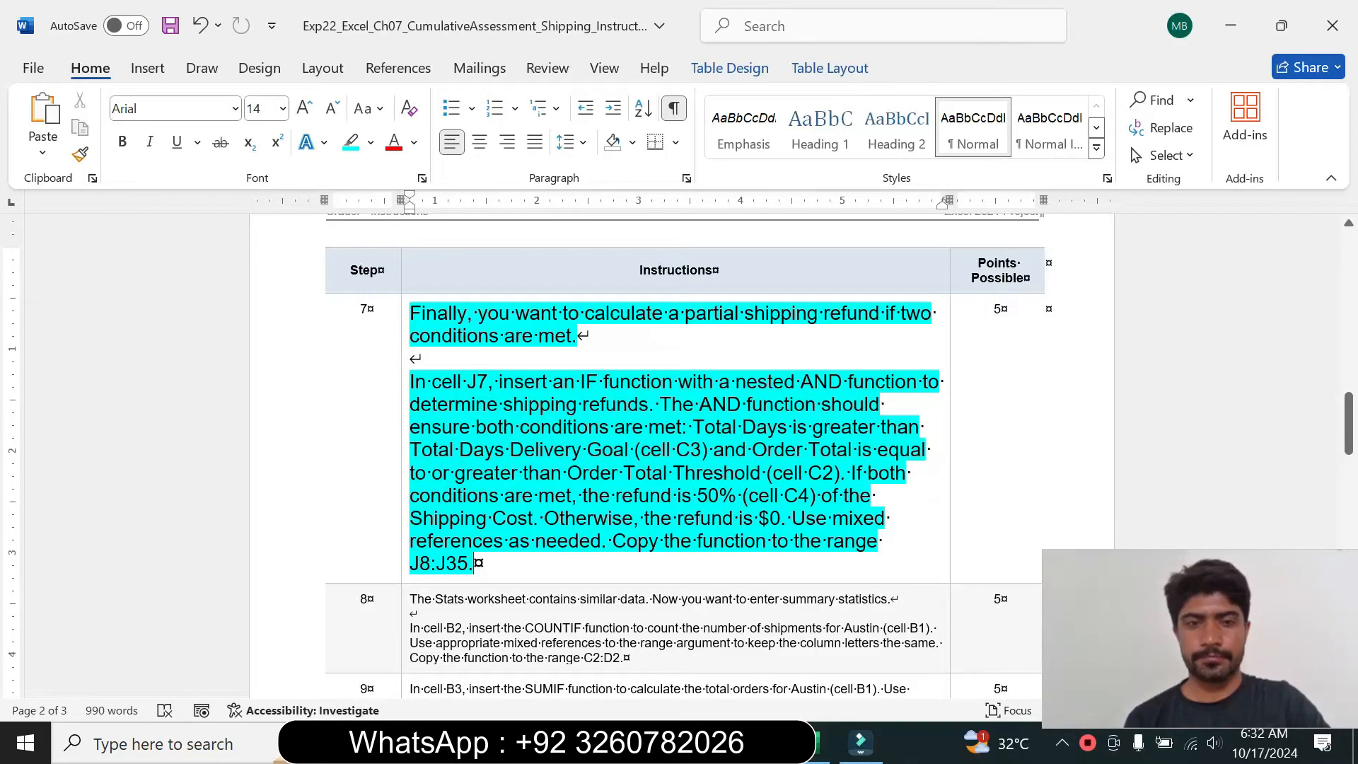
left_click_drag(410, 382, 584, 387)
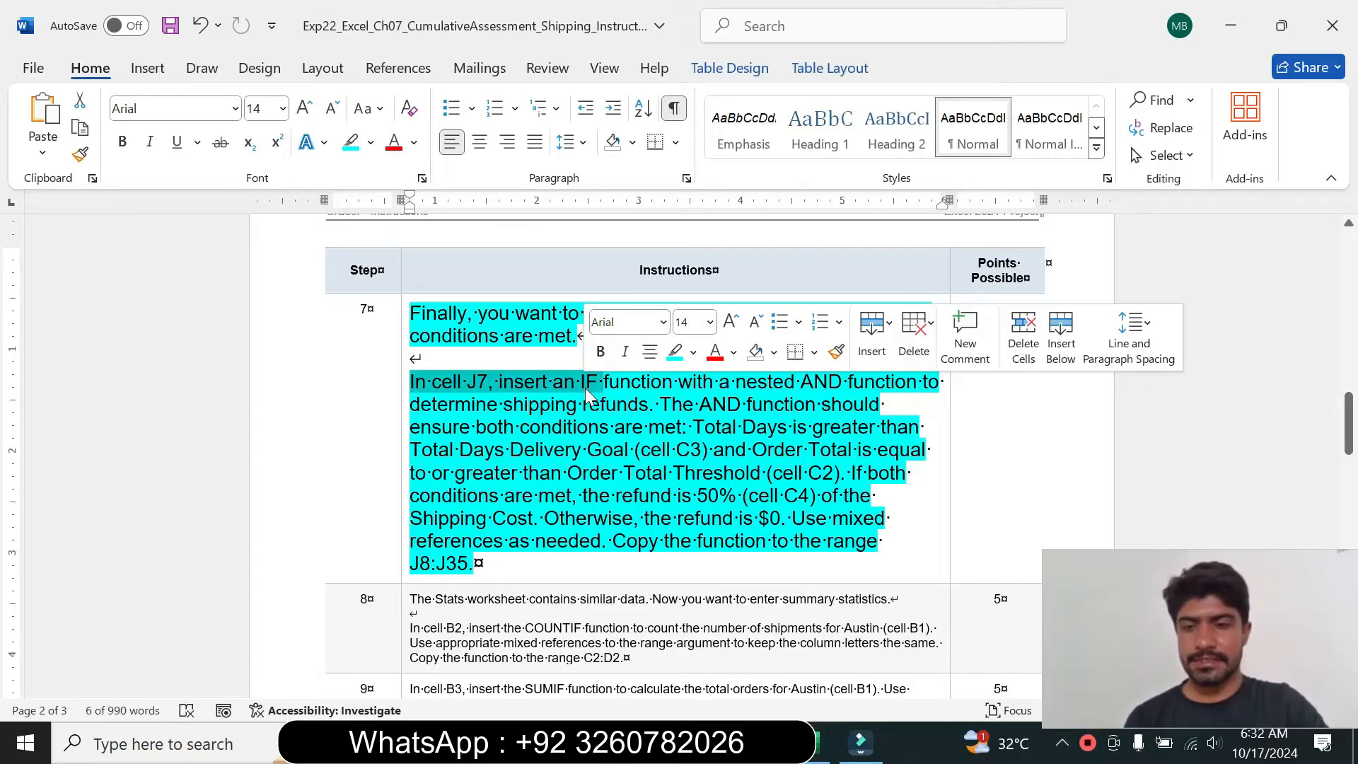
Step: Switch to Excel, start an IF function in cell J7 of the Week sheet and open its function arguments
left_click(813, 743)
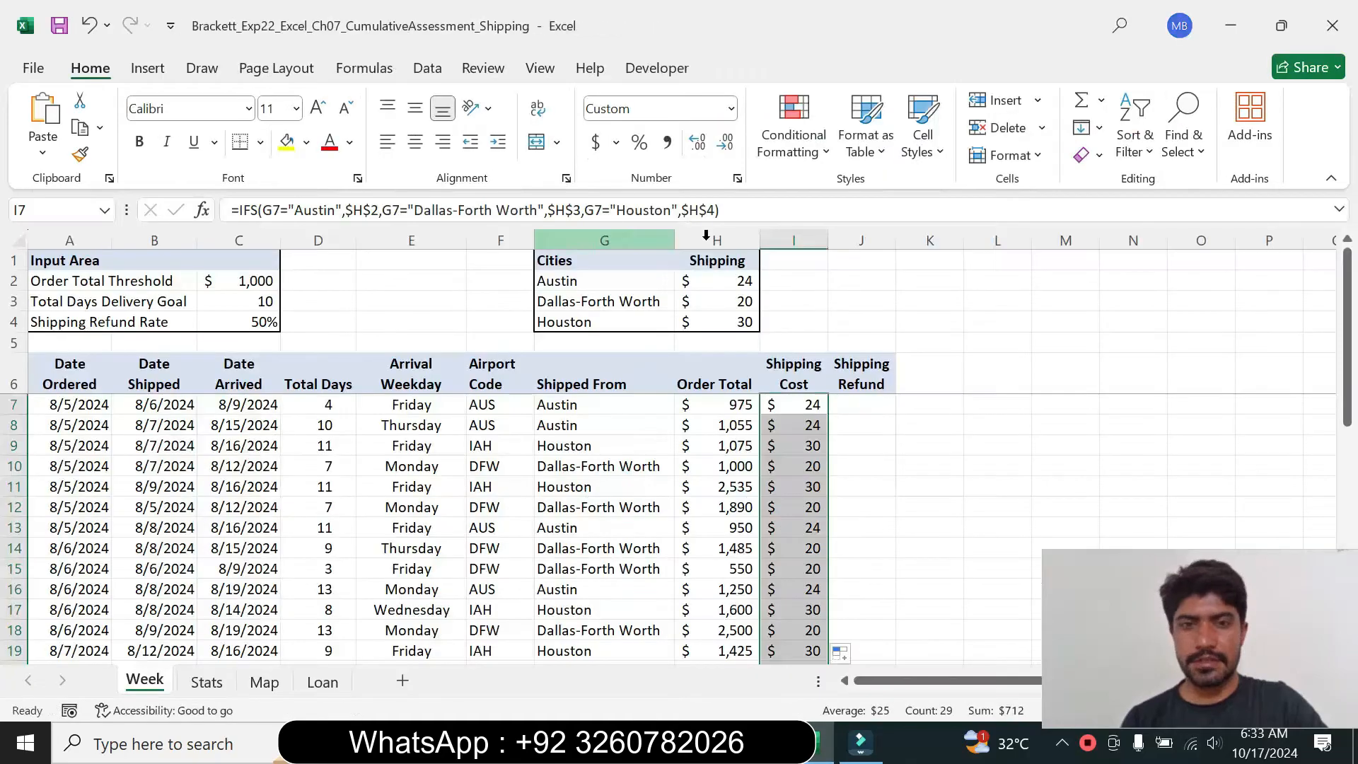
left_click(868, 408)
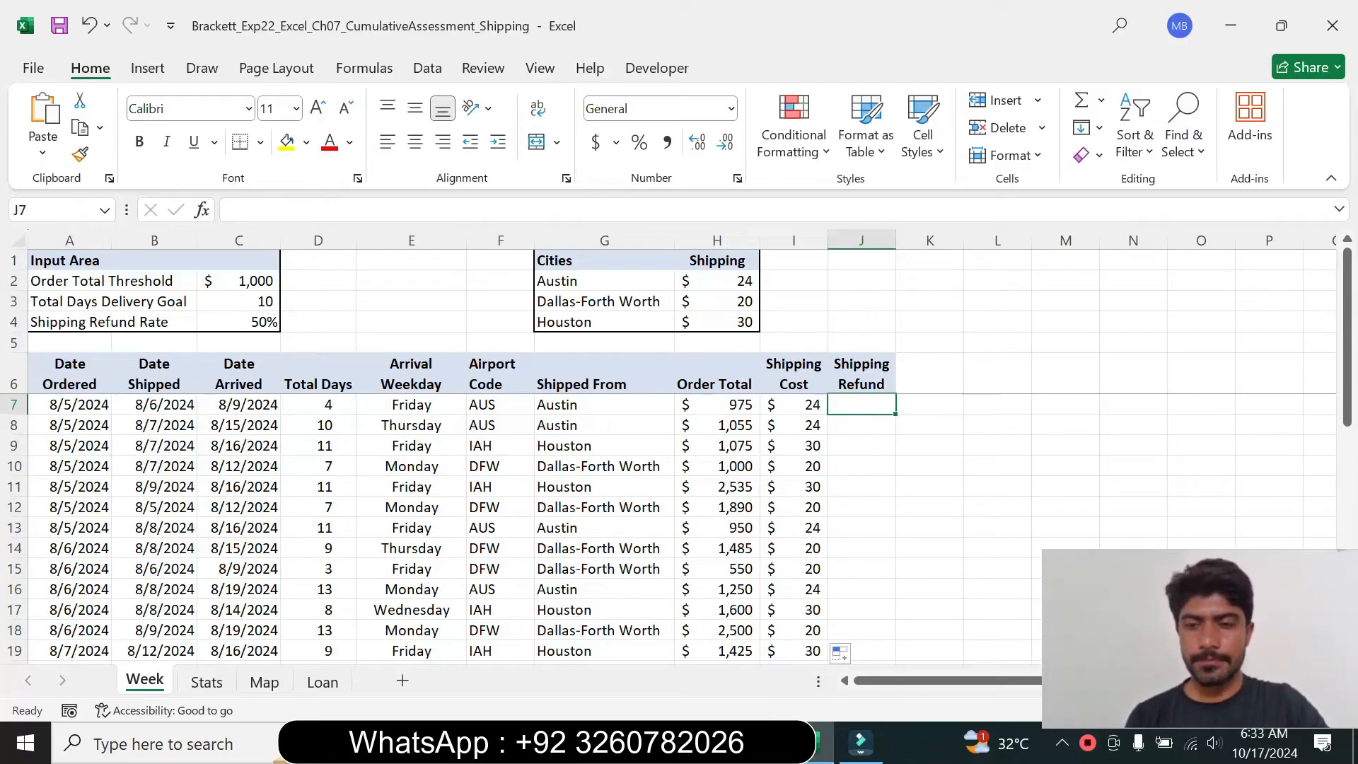
left_click(761, 743)
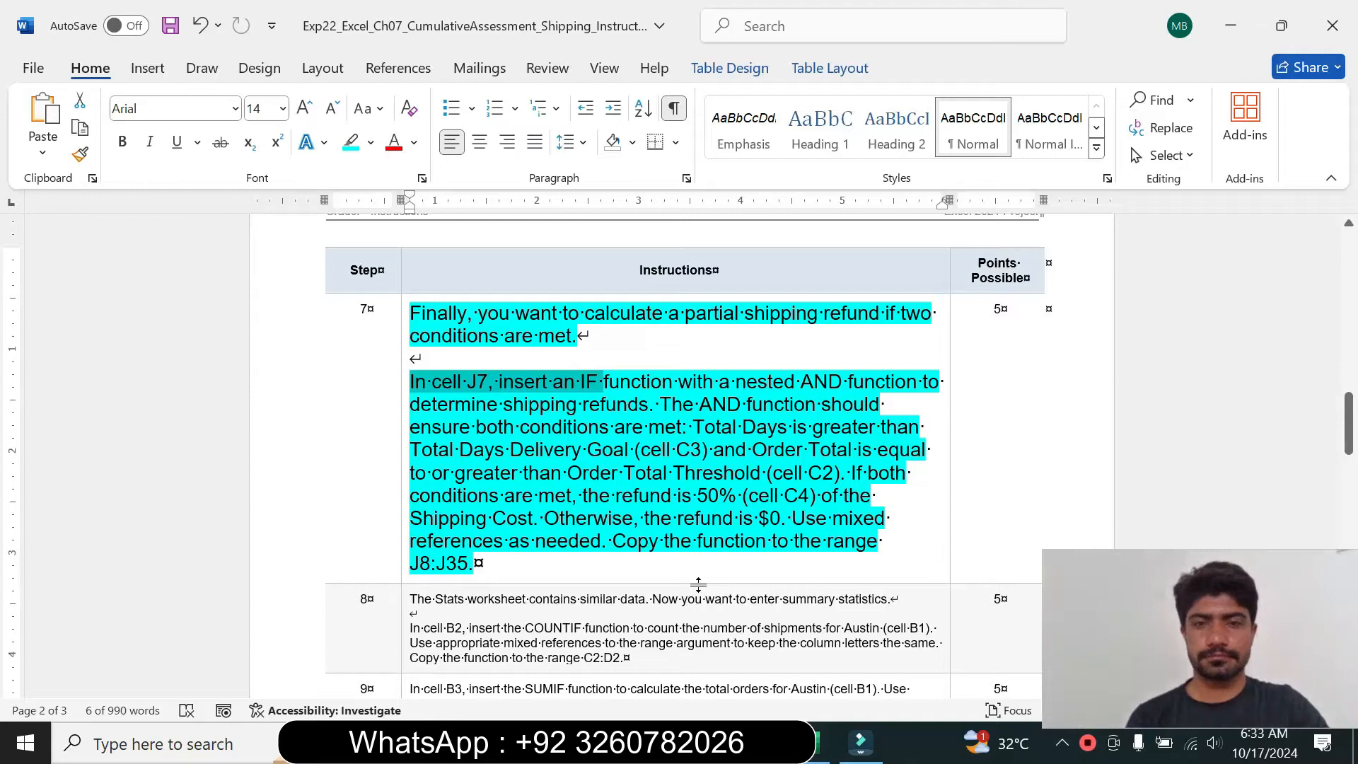
left_click(820, 742)
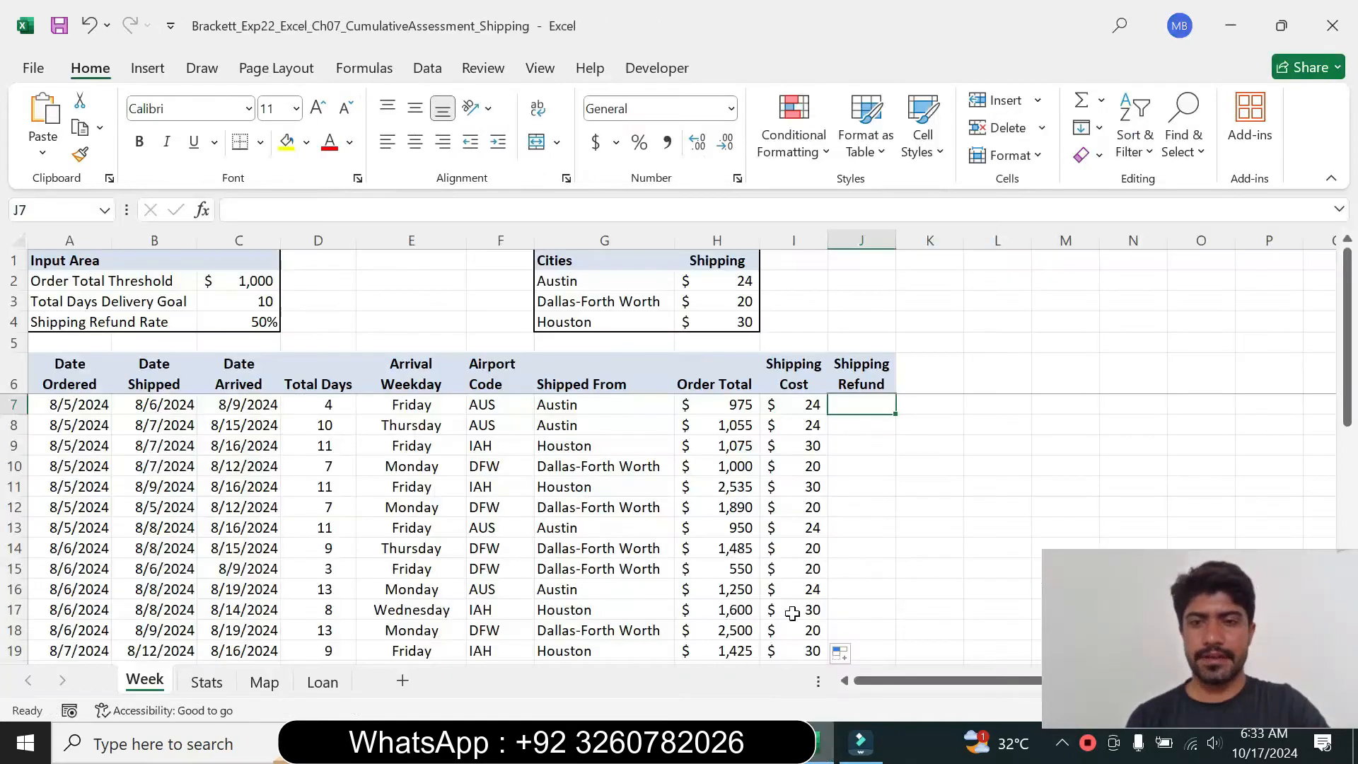
type("=")
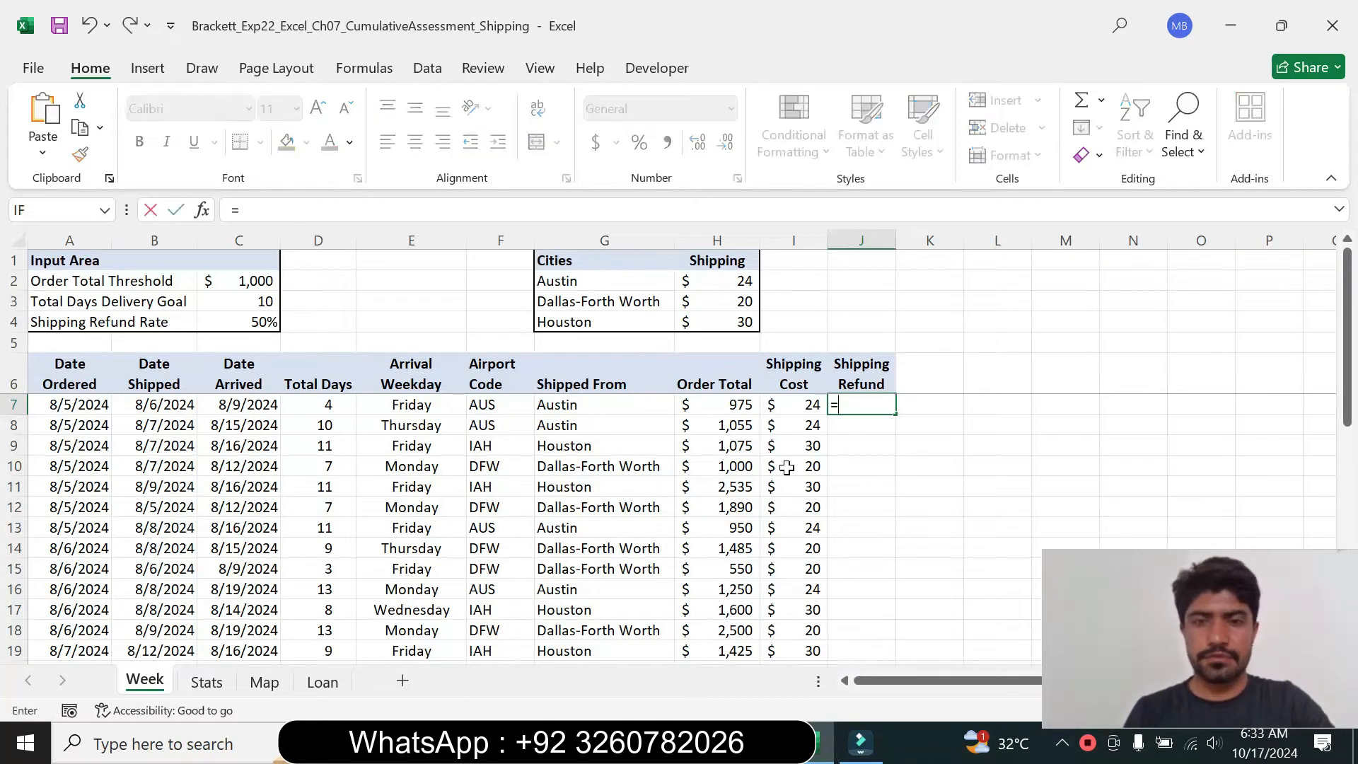
type("ig")
key("BackSpace")
type("f")
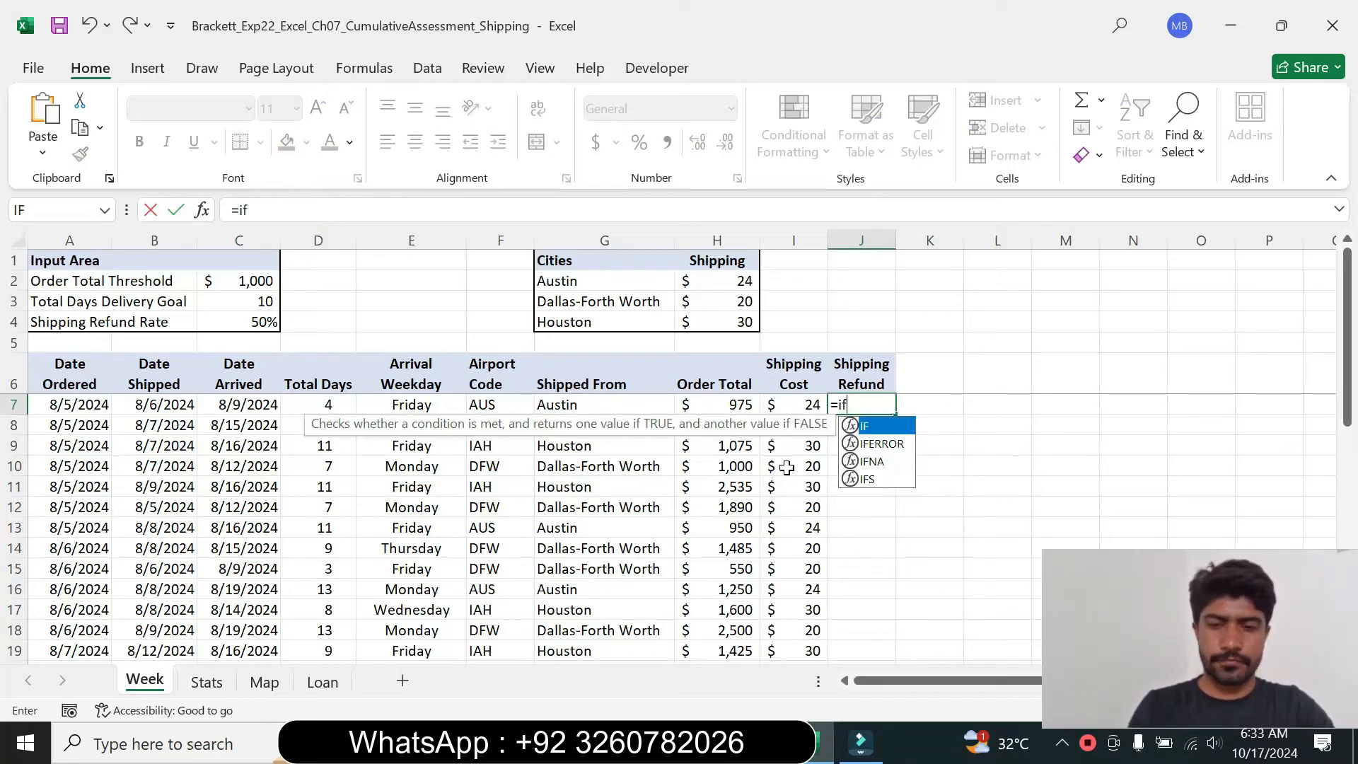
key("Tab")
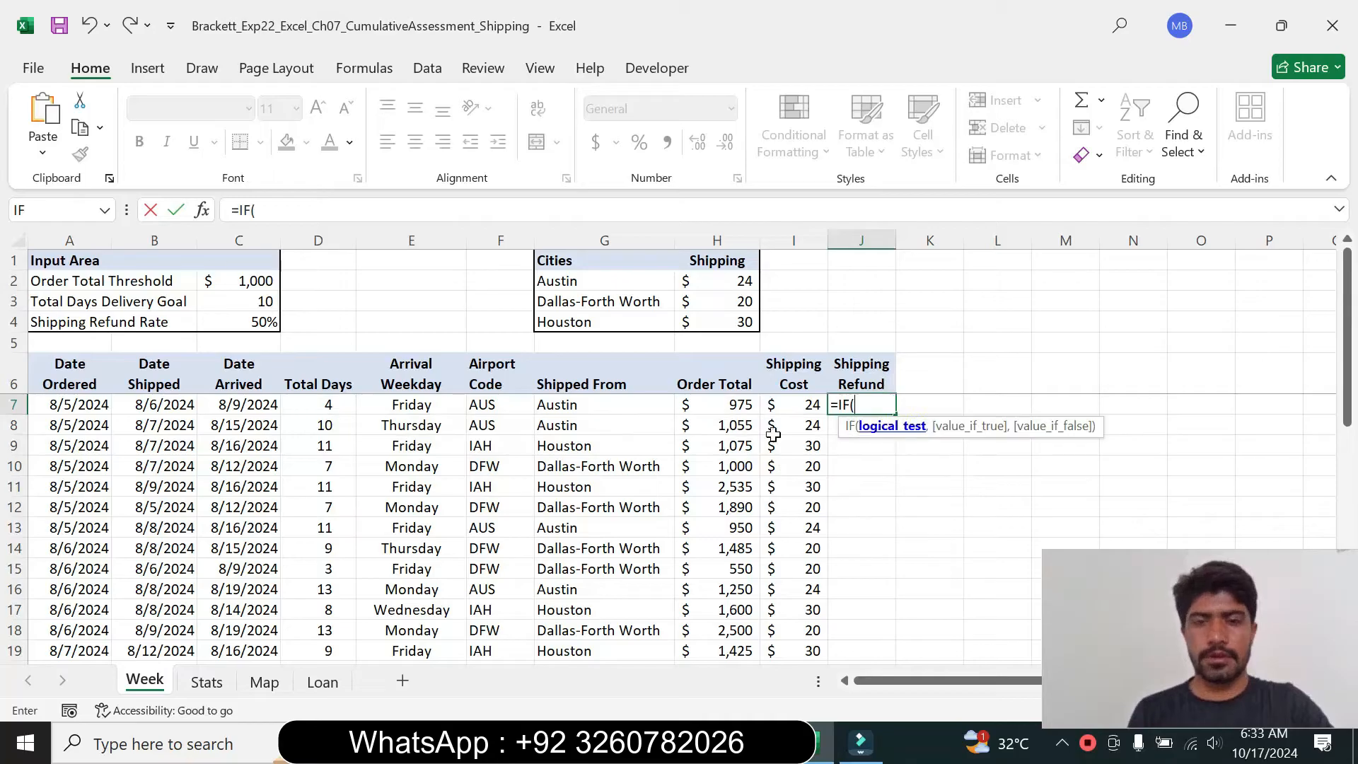
left_click(202, 210)
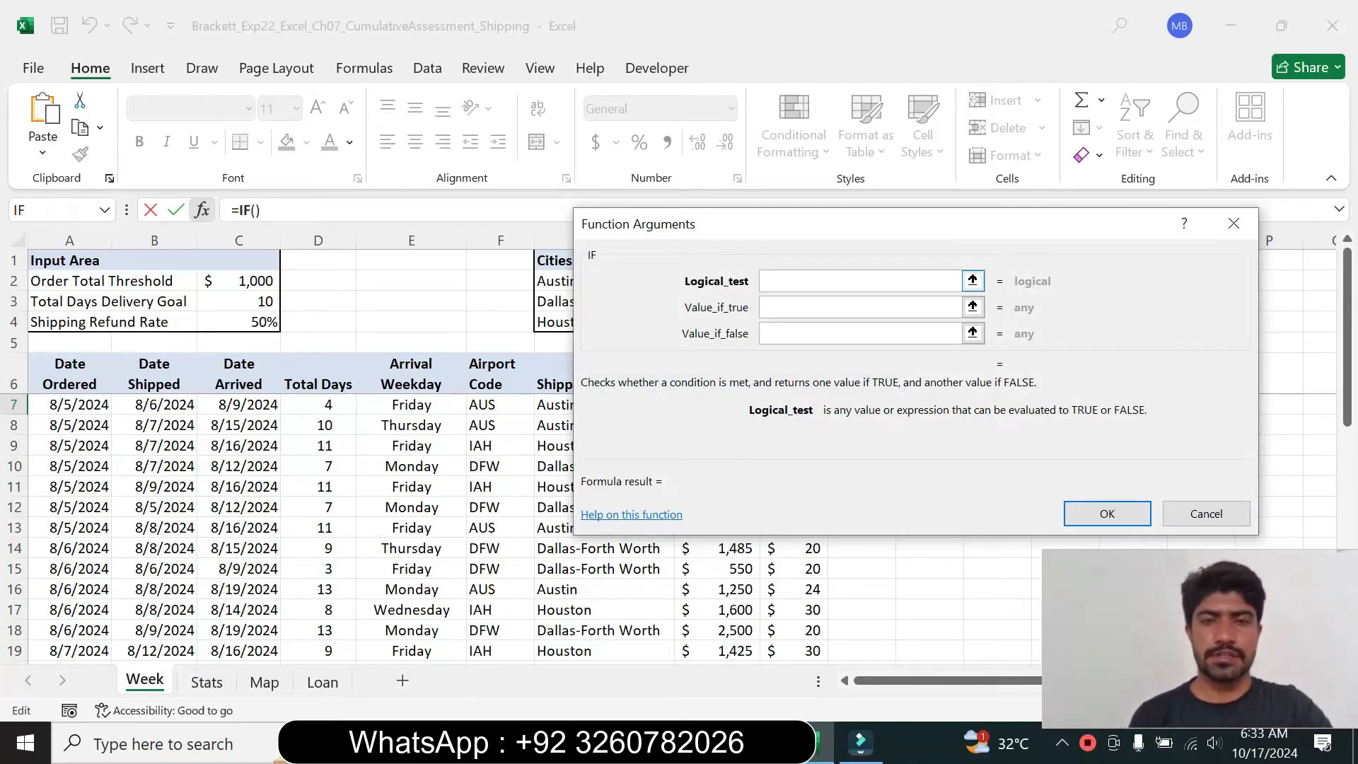
Step: Begin a nested AND in the logical test with D7>C$3 as its first condition, checking the instruction in Word
type("AND(")
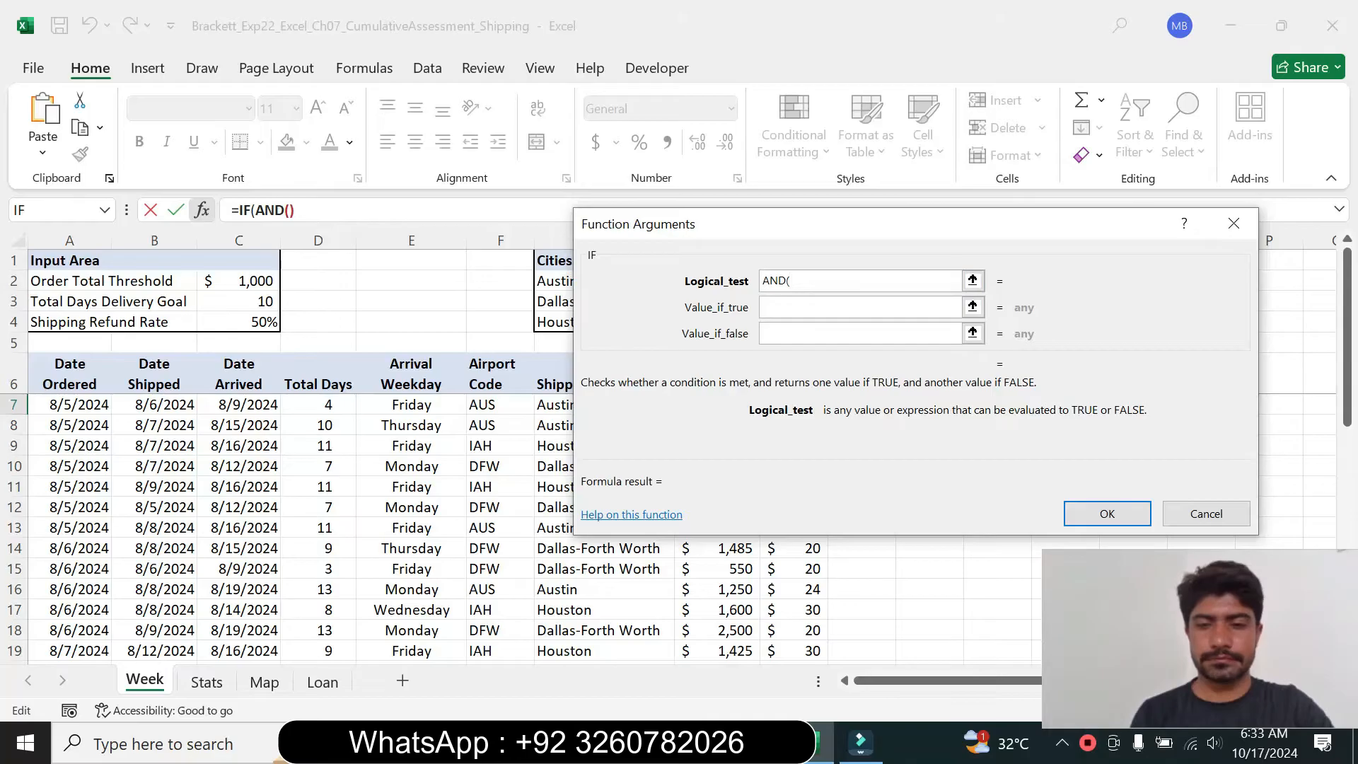
key("alt+Tab")
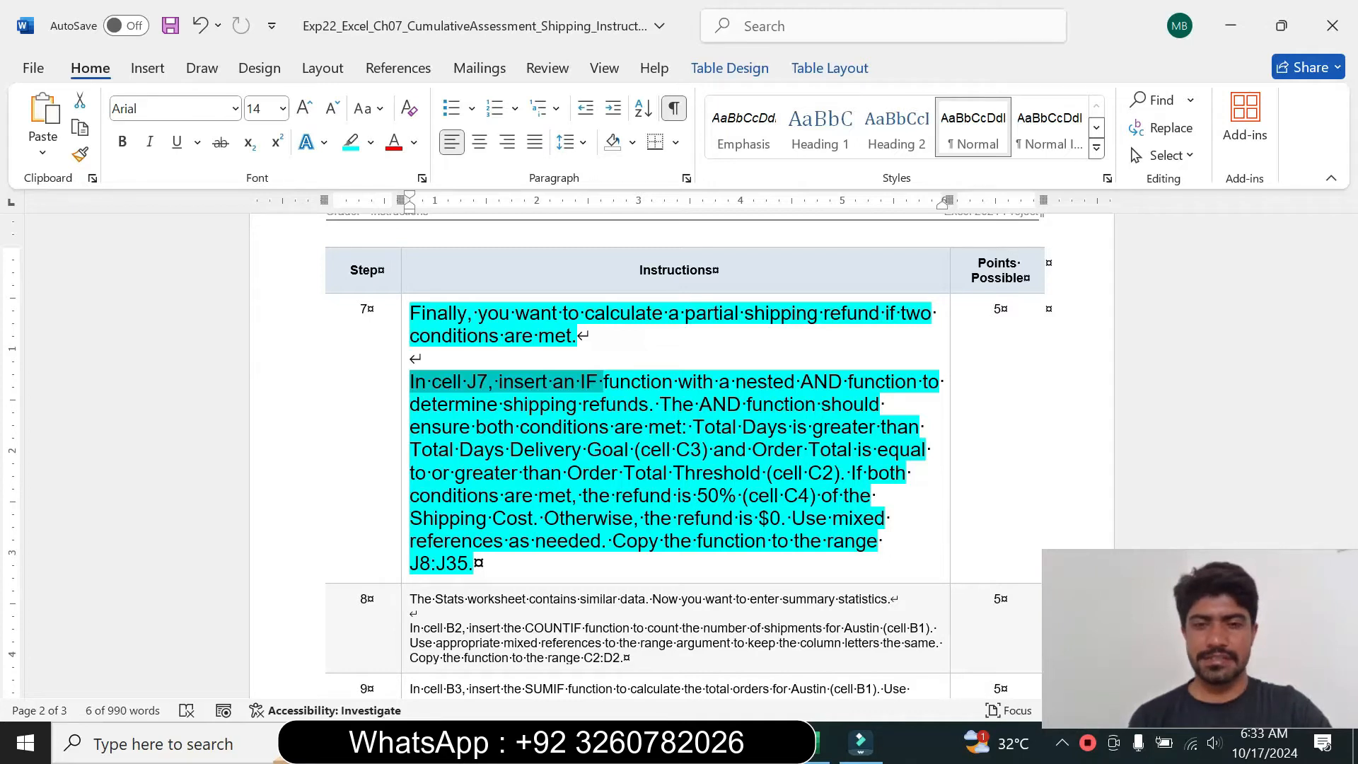
left_click(810, 743)
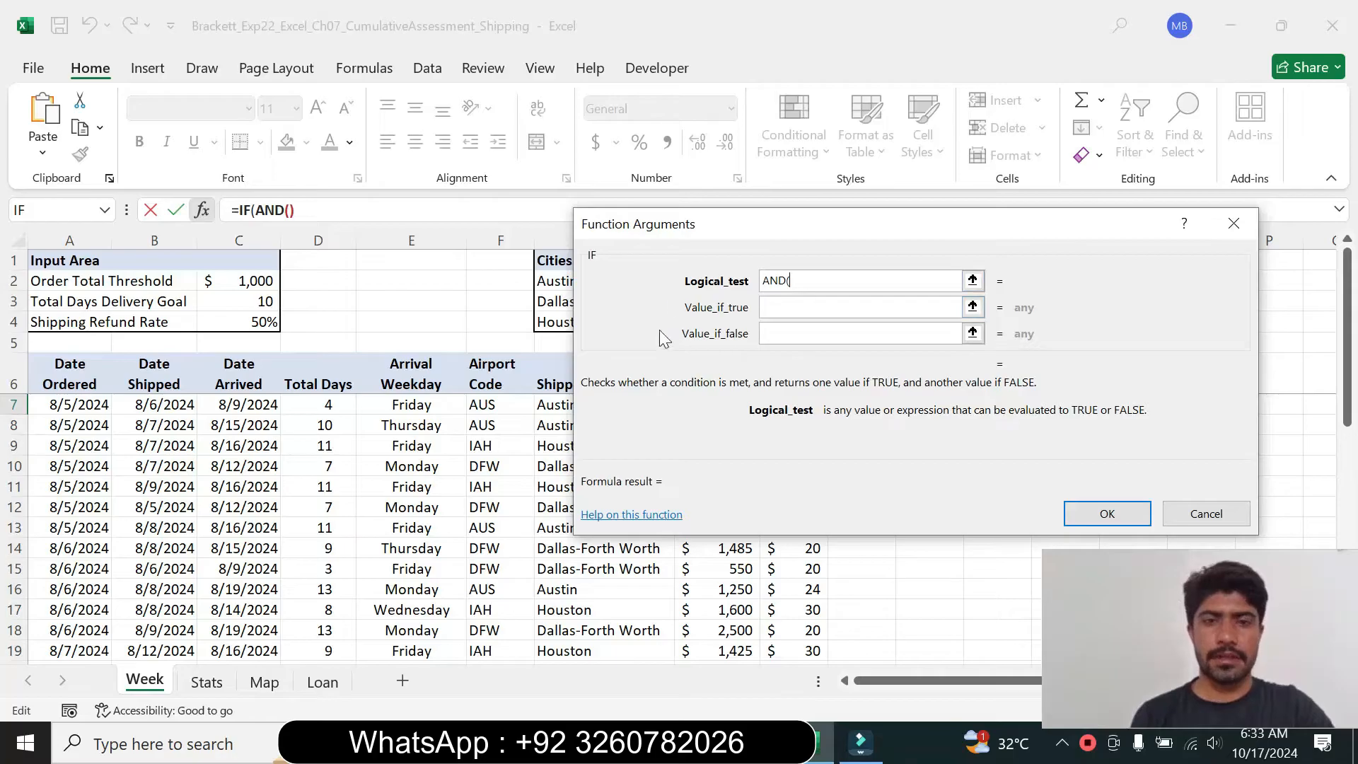
left_click_drag(719, 232, 805, 275)
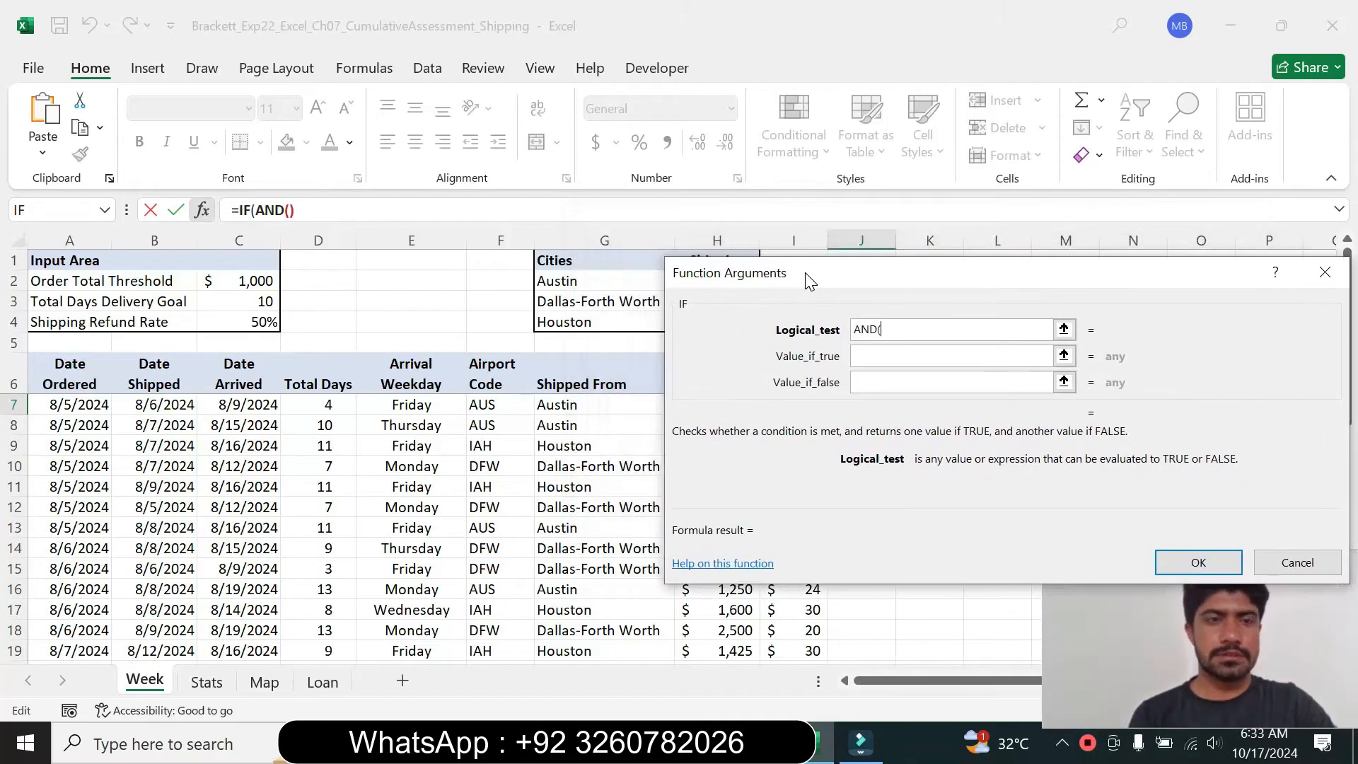
left_click(322, 403)
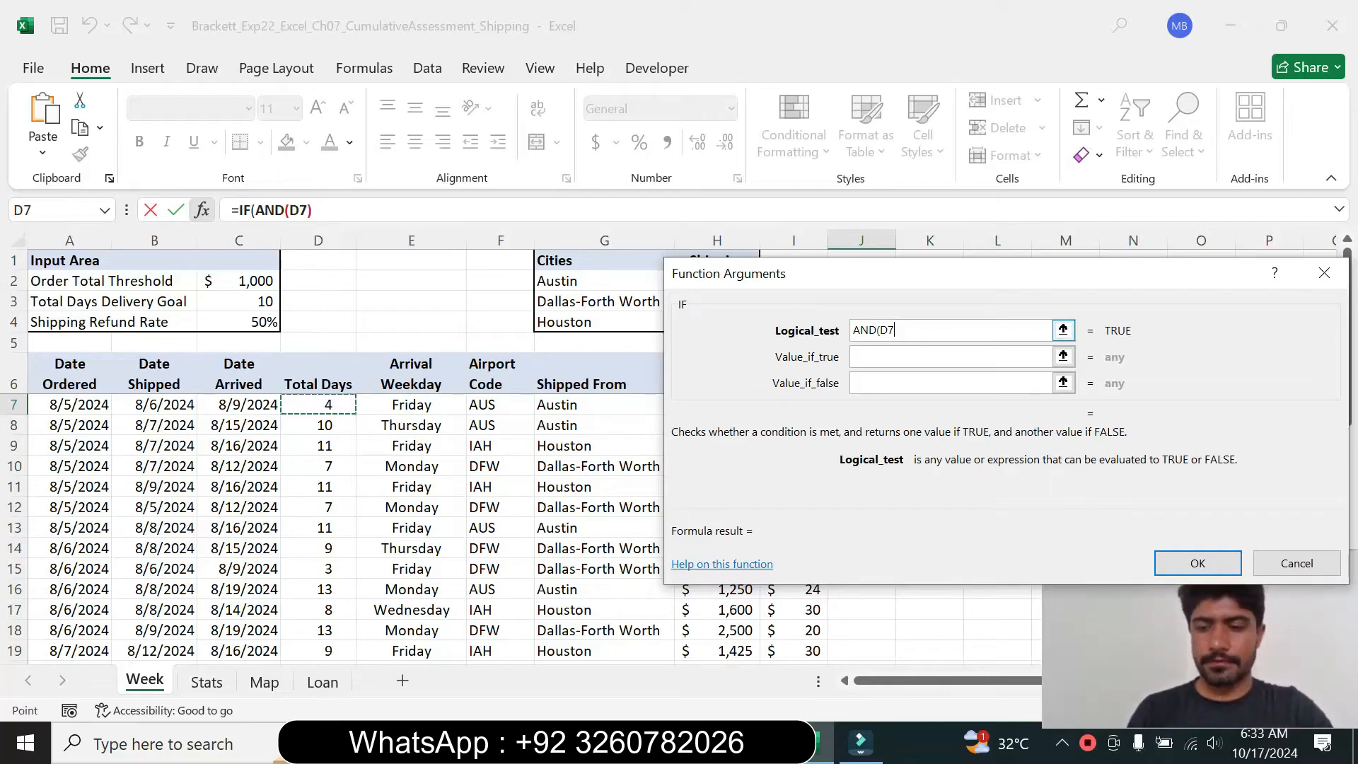
type(">")
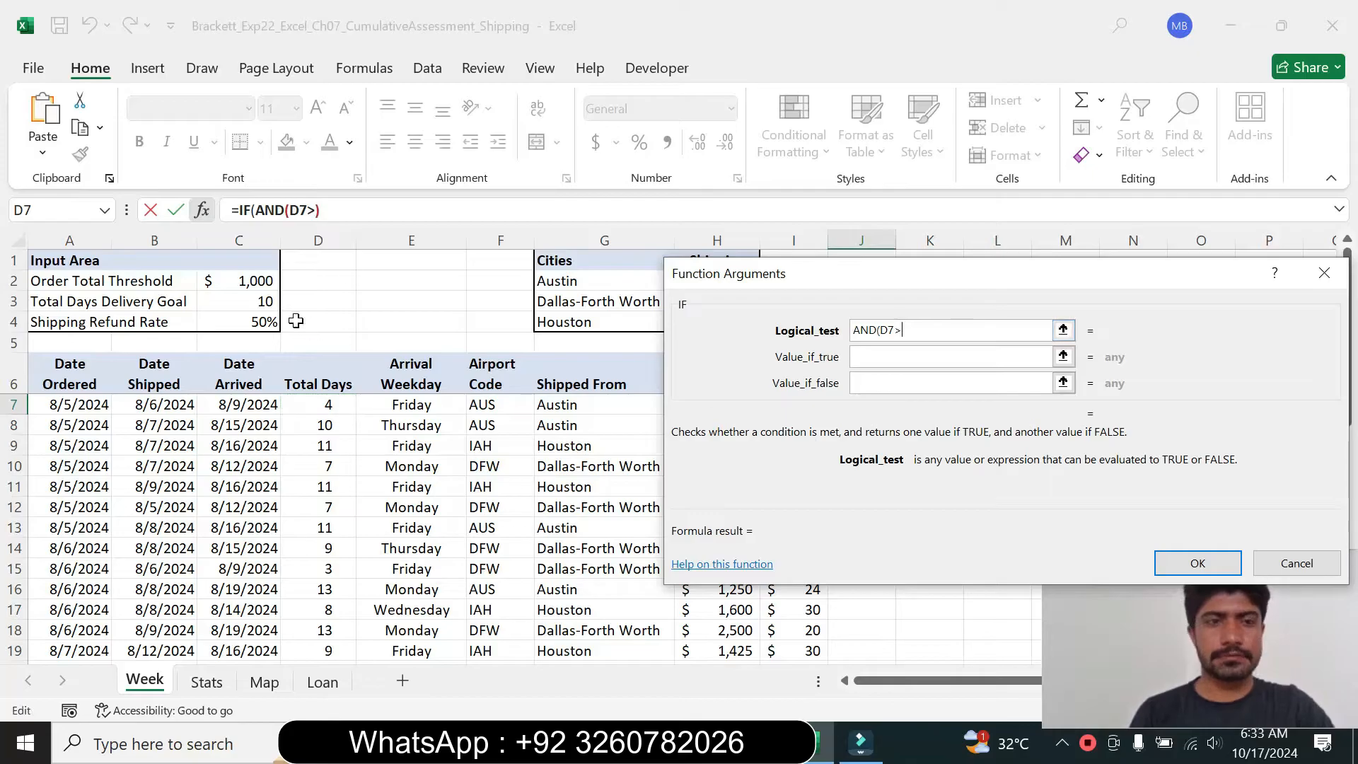
left_click(239, 304)
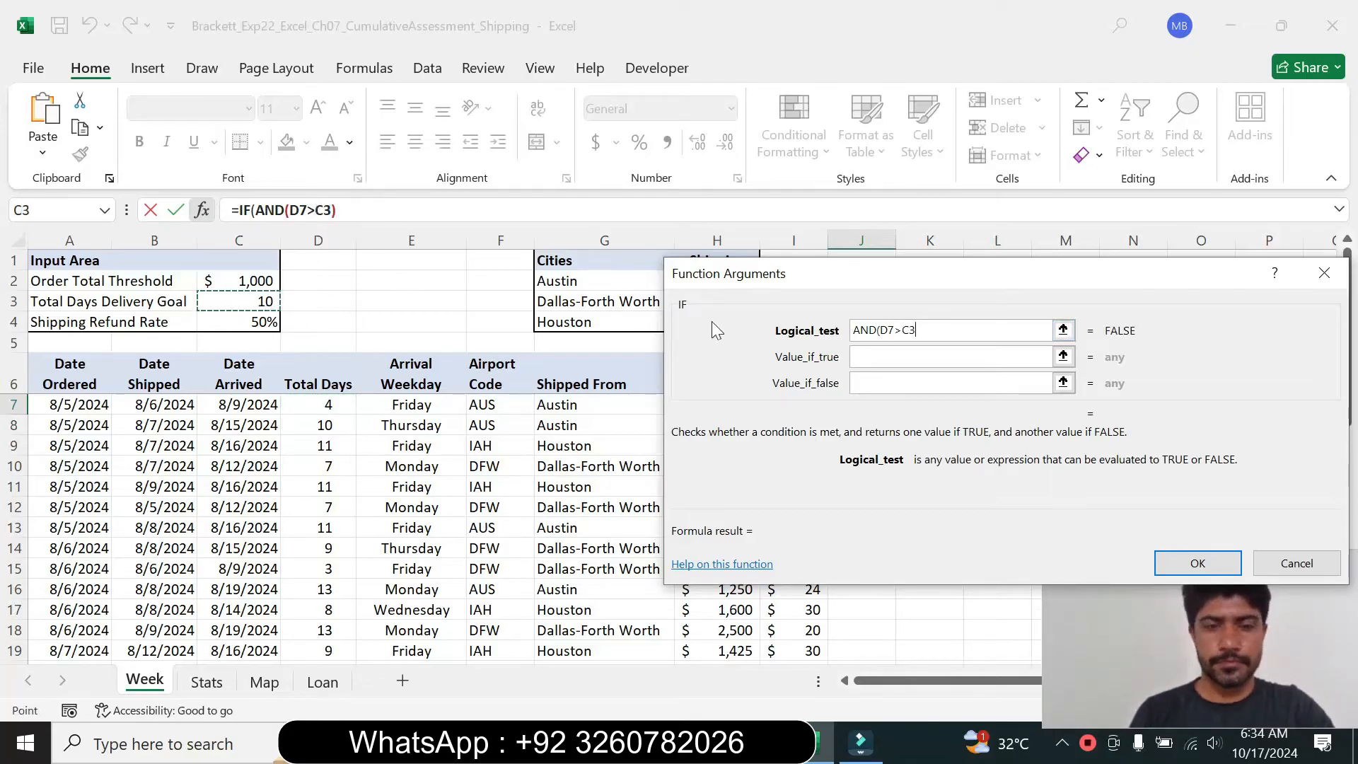
key("F4")
key("F4")
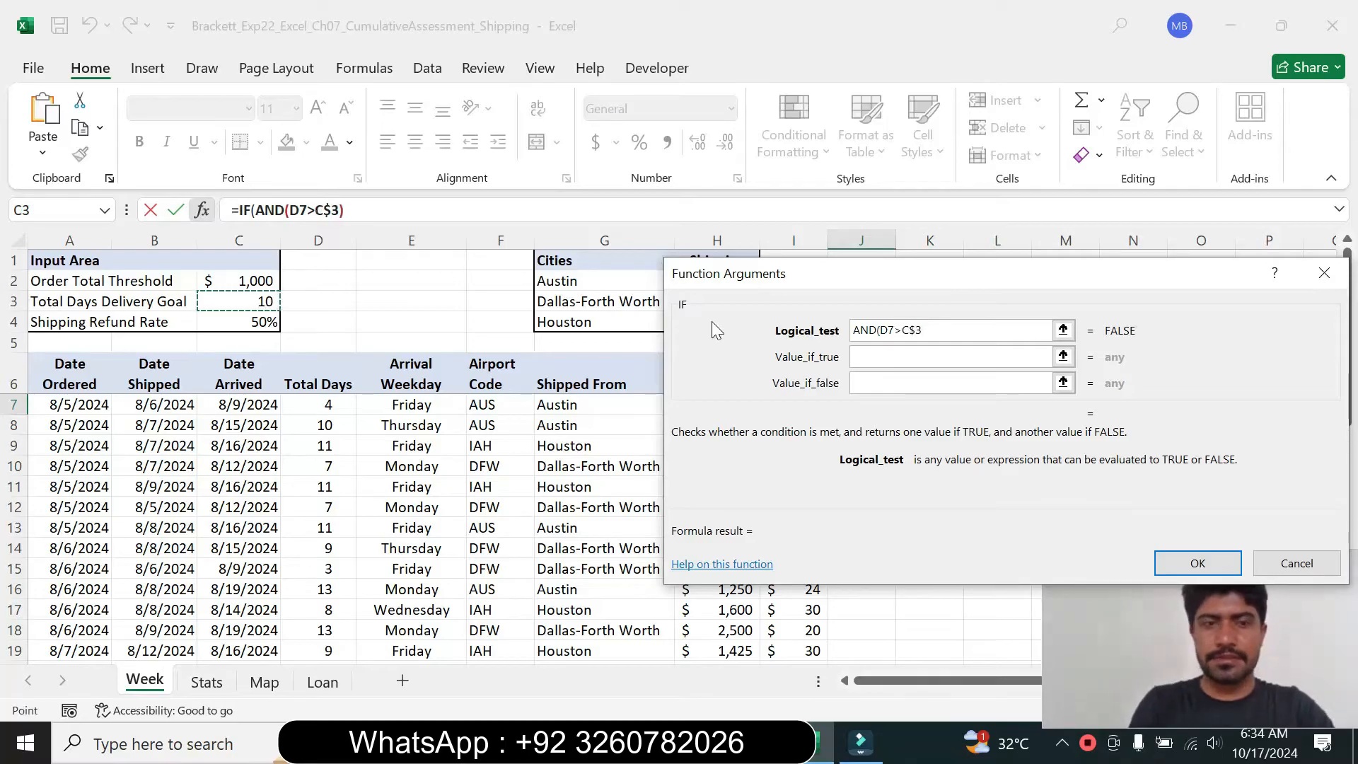
type(",")
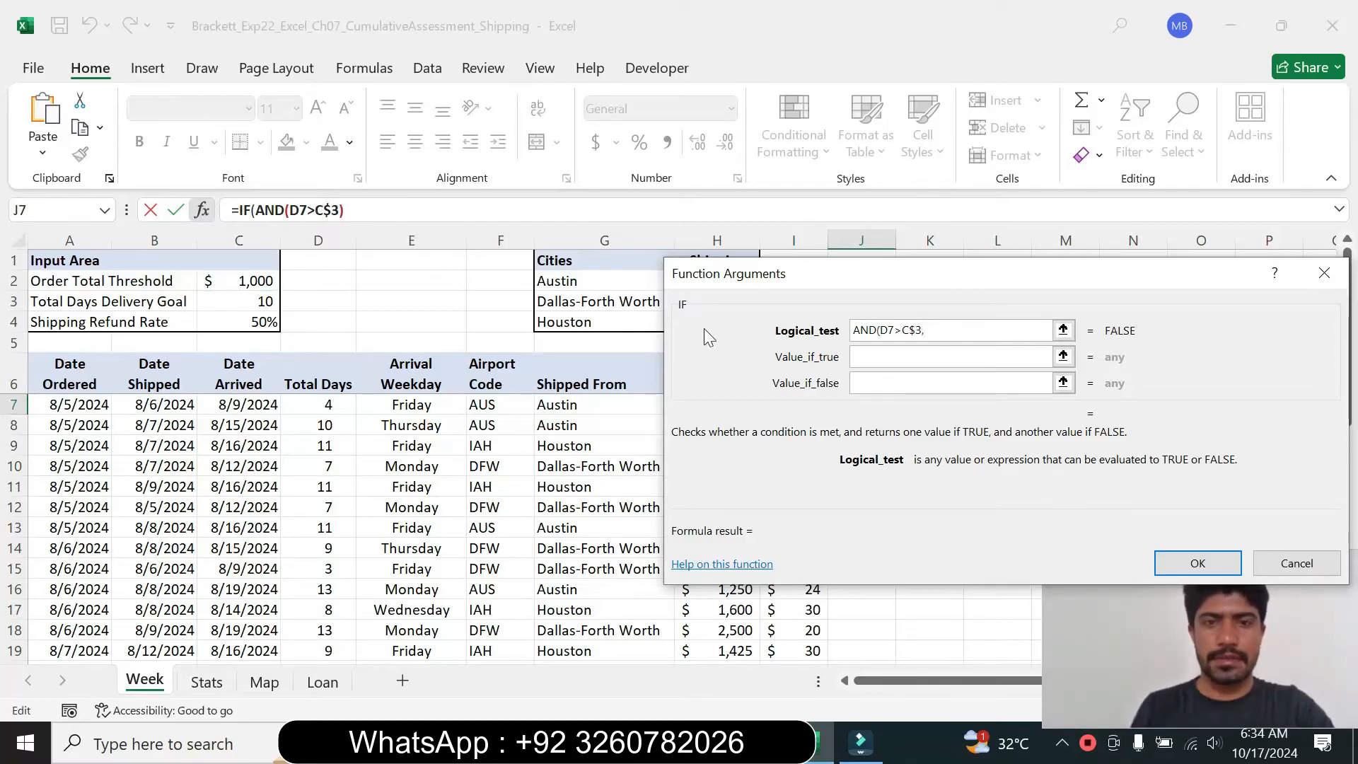
Step: Add H7>=C$2 as the second AND condition and close the nested function
left_click_drag(780, 276, 911, 303)
left_click(734, 403)
type(">=")
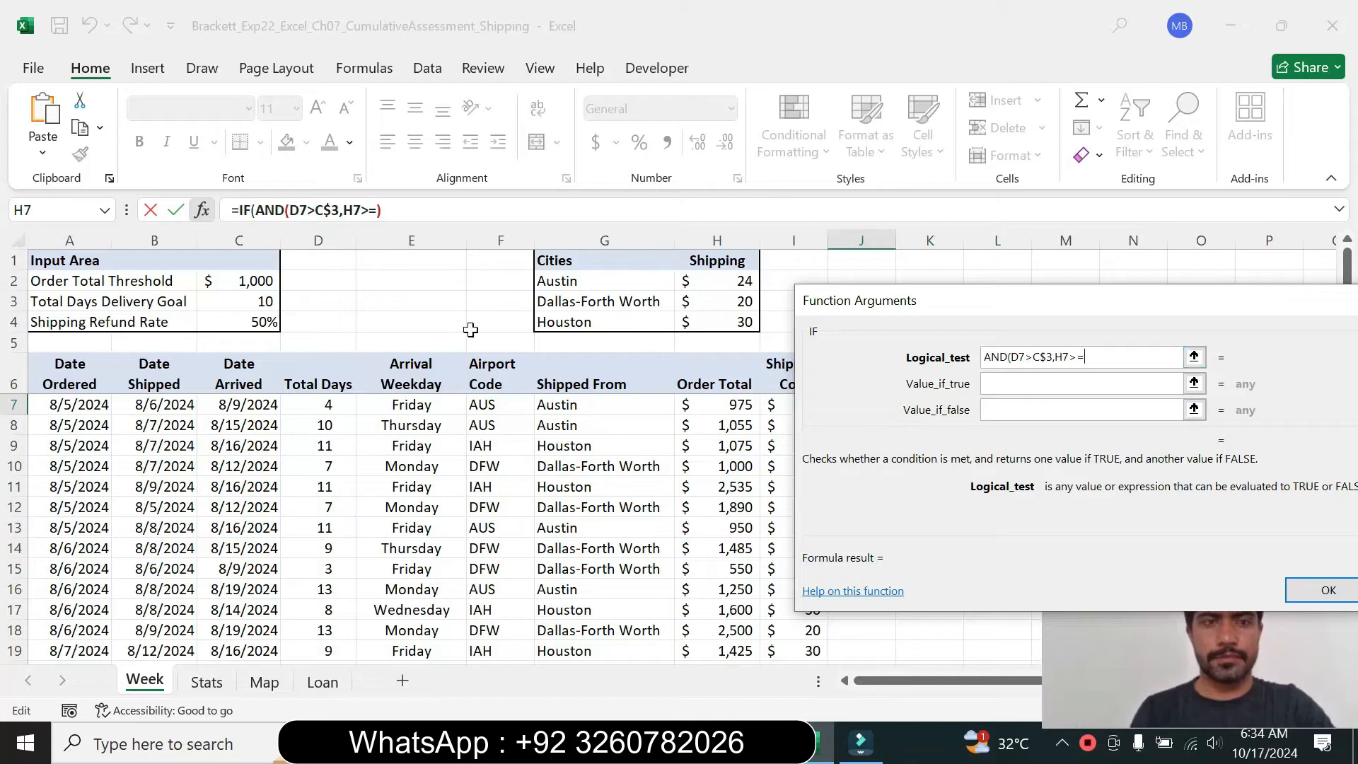
left_click(244, 280)
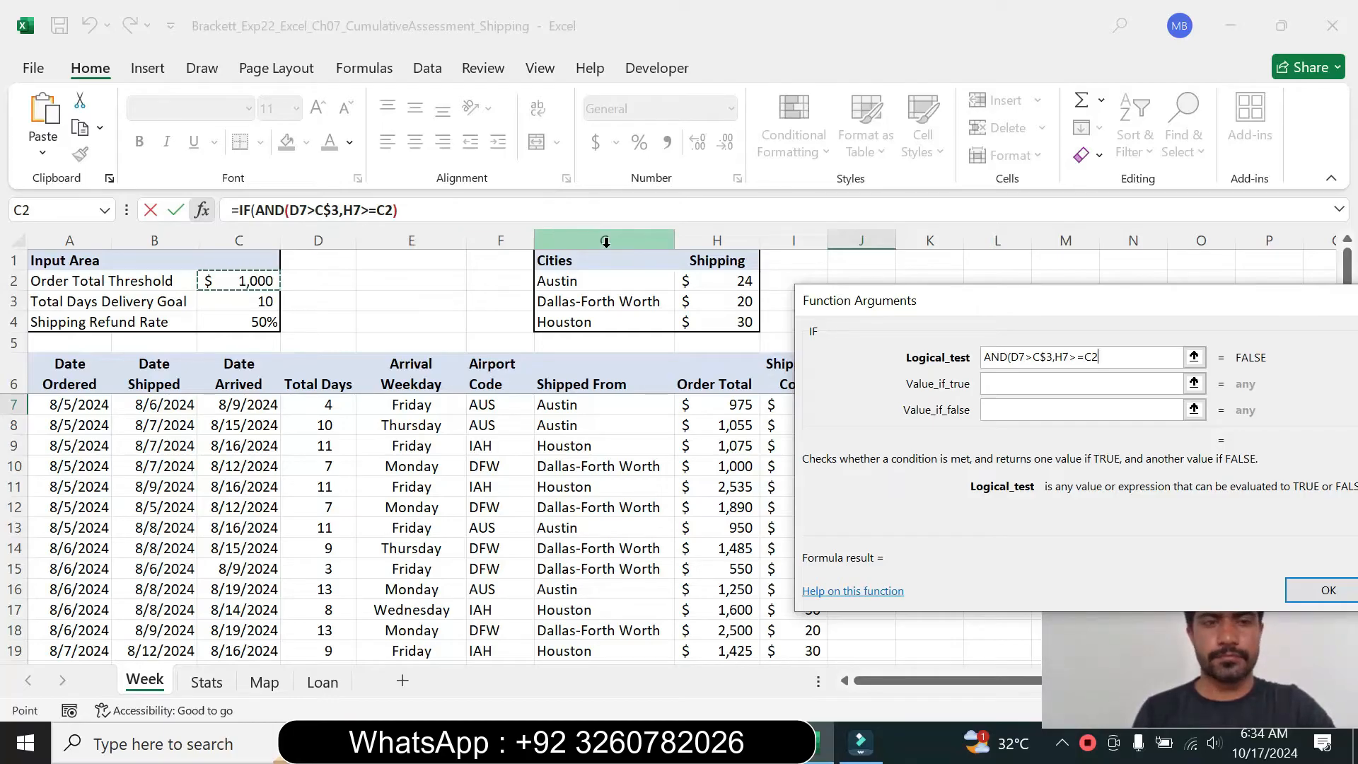
key("F4")
key("F4")
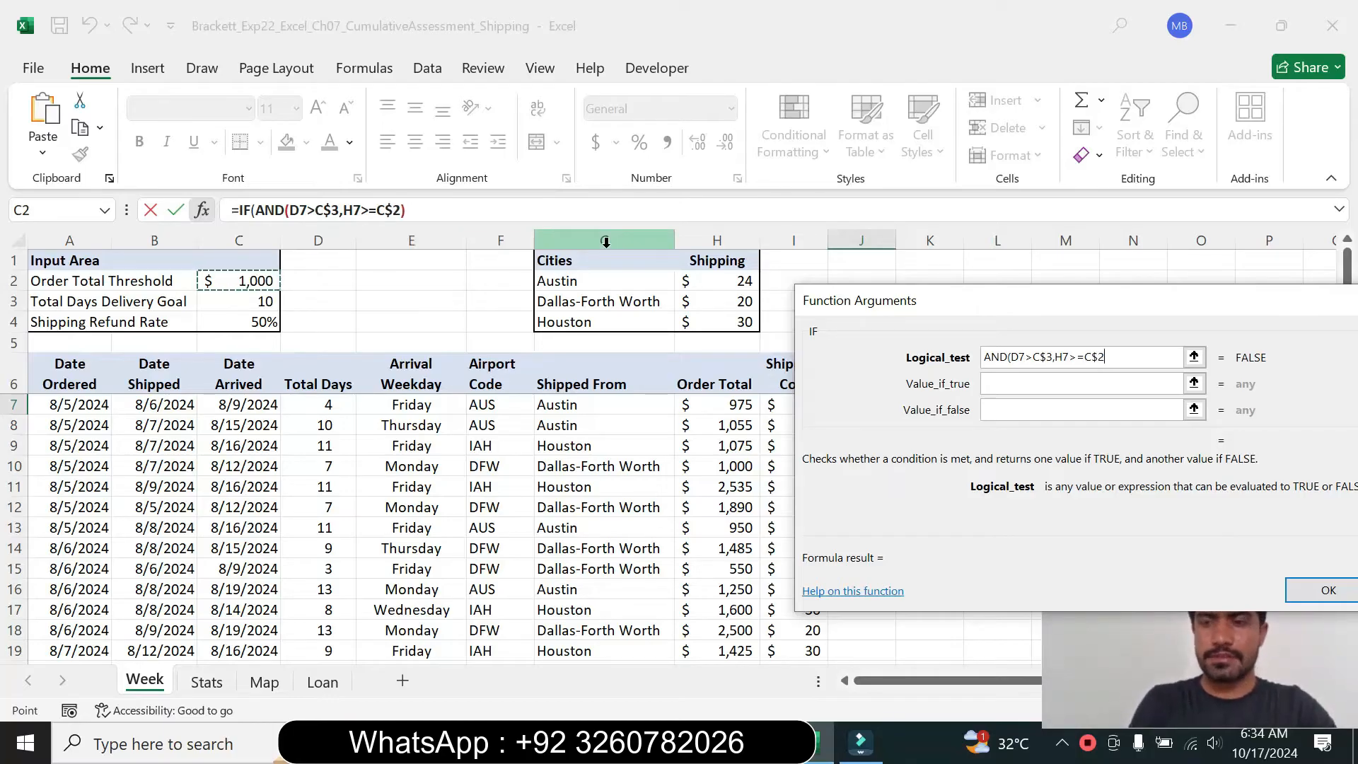
type(")")
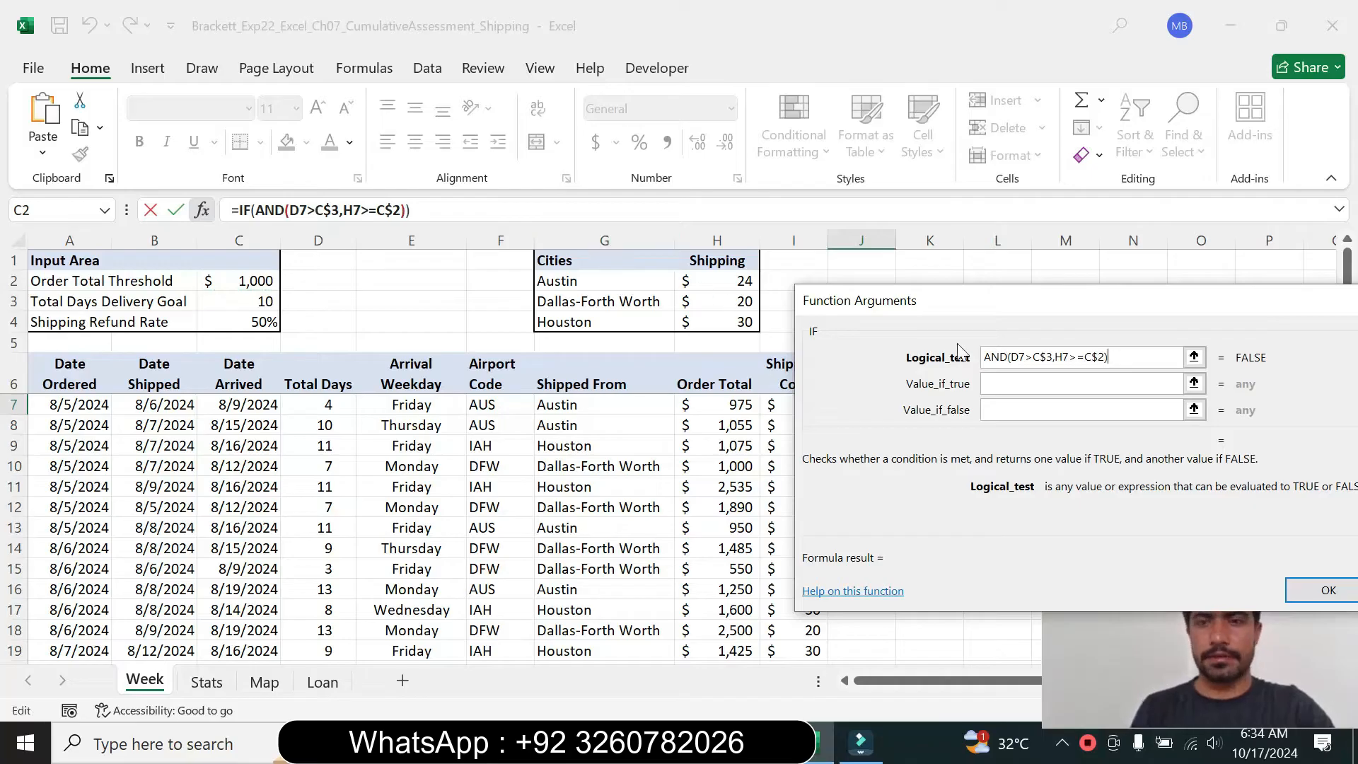
Step: Go to the IF function's value-if-true argument and check instruction 7 in Word for the refund calculation
left_click(1016, 383)
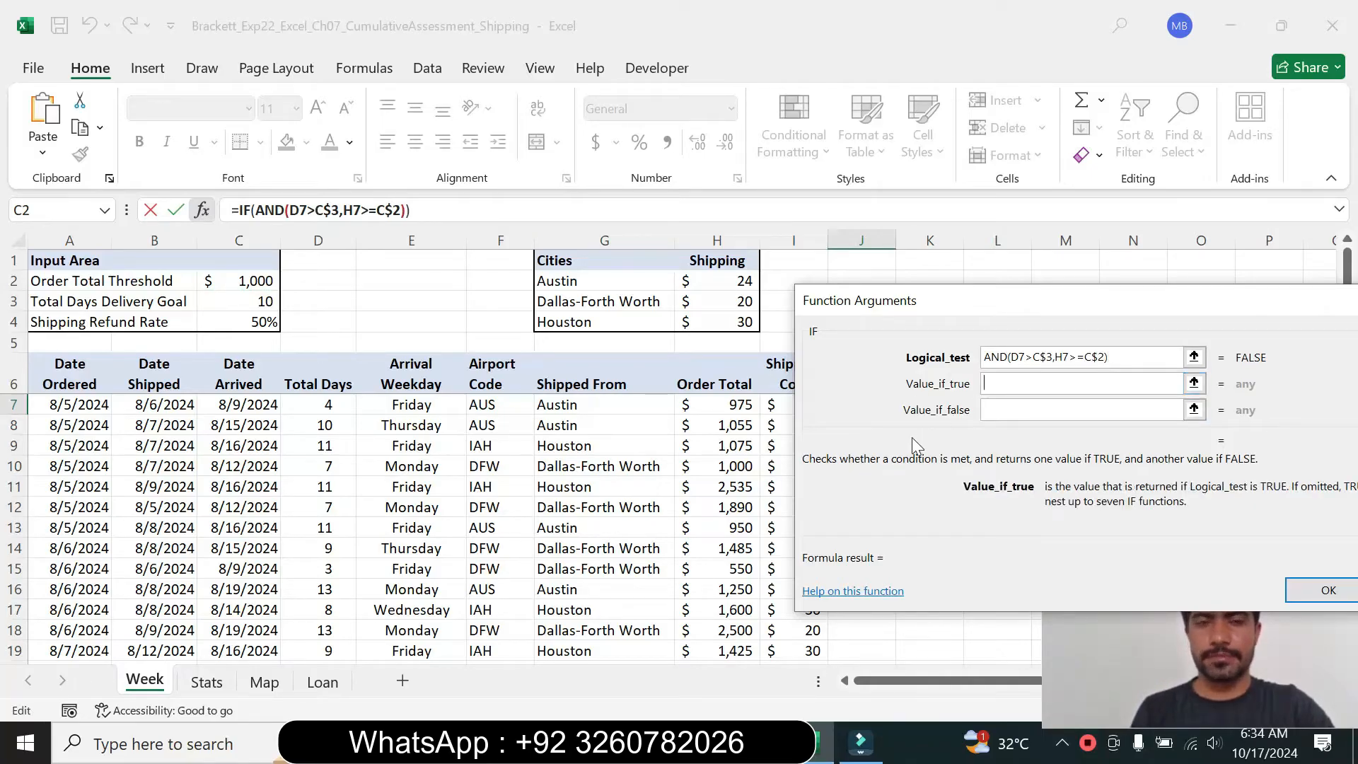
left_click(780, 742)
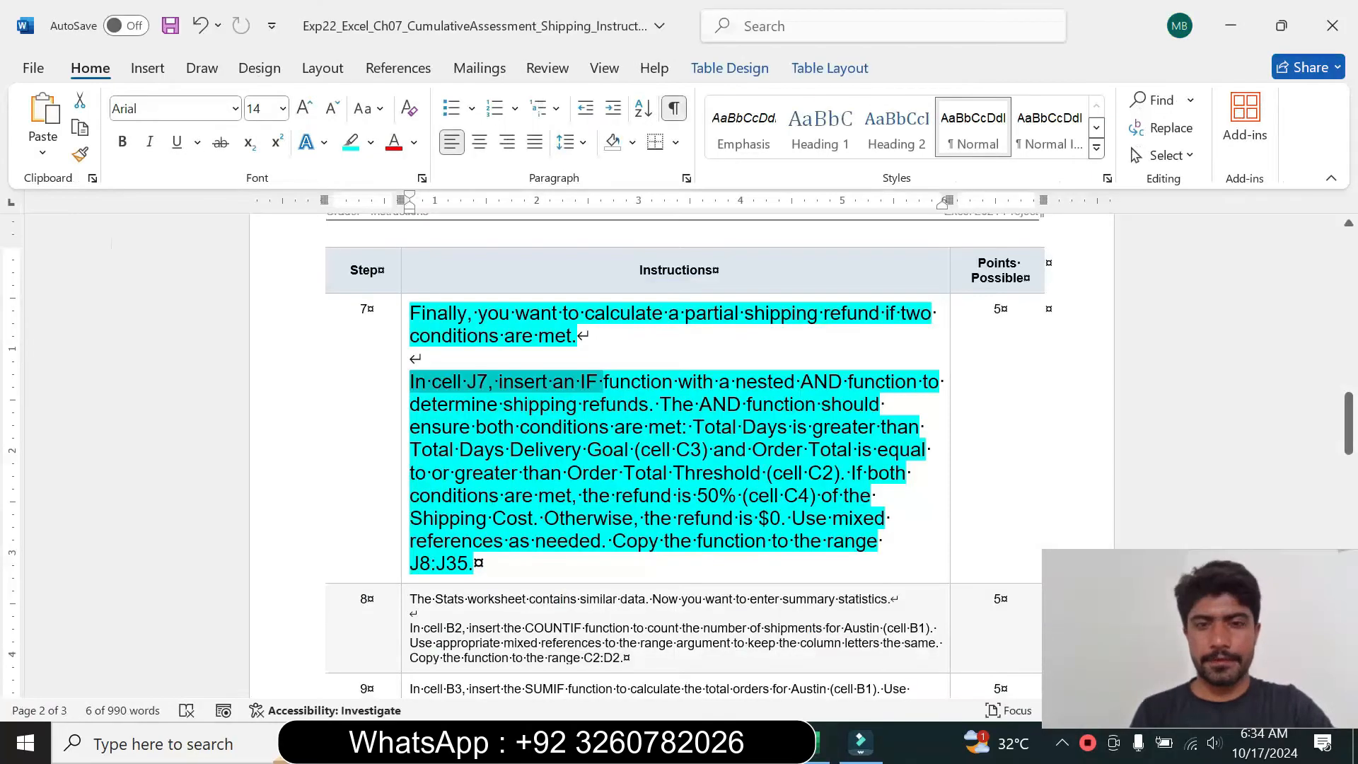
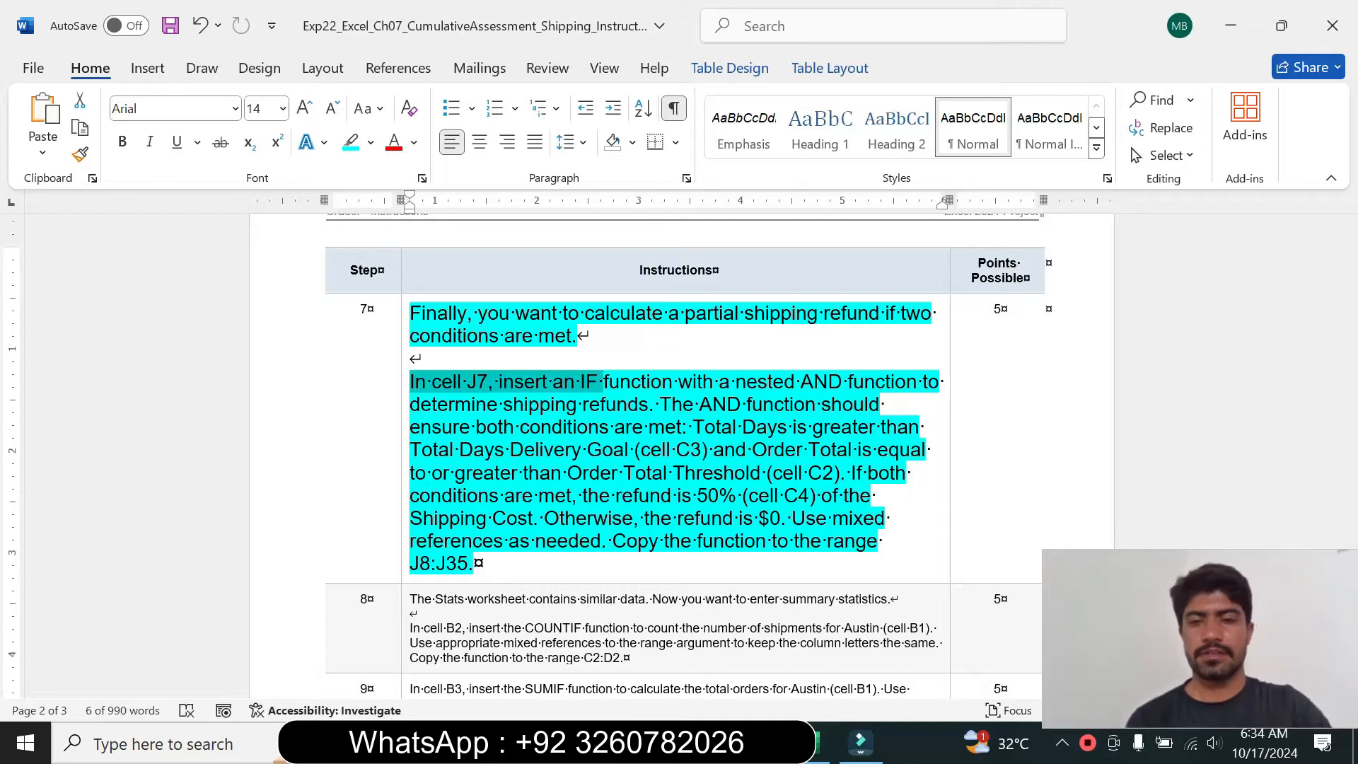
Step: Switch to Excel and set the true result of the IF function in J7 to I7*C$4
left_click(808, 743)
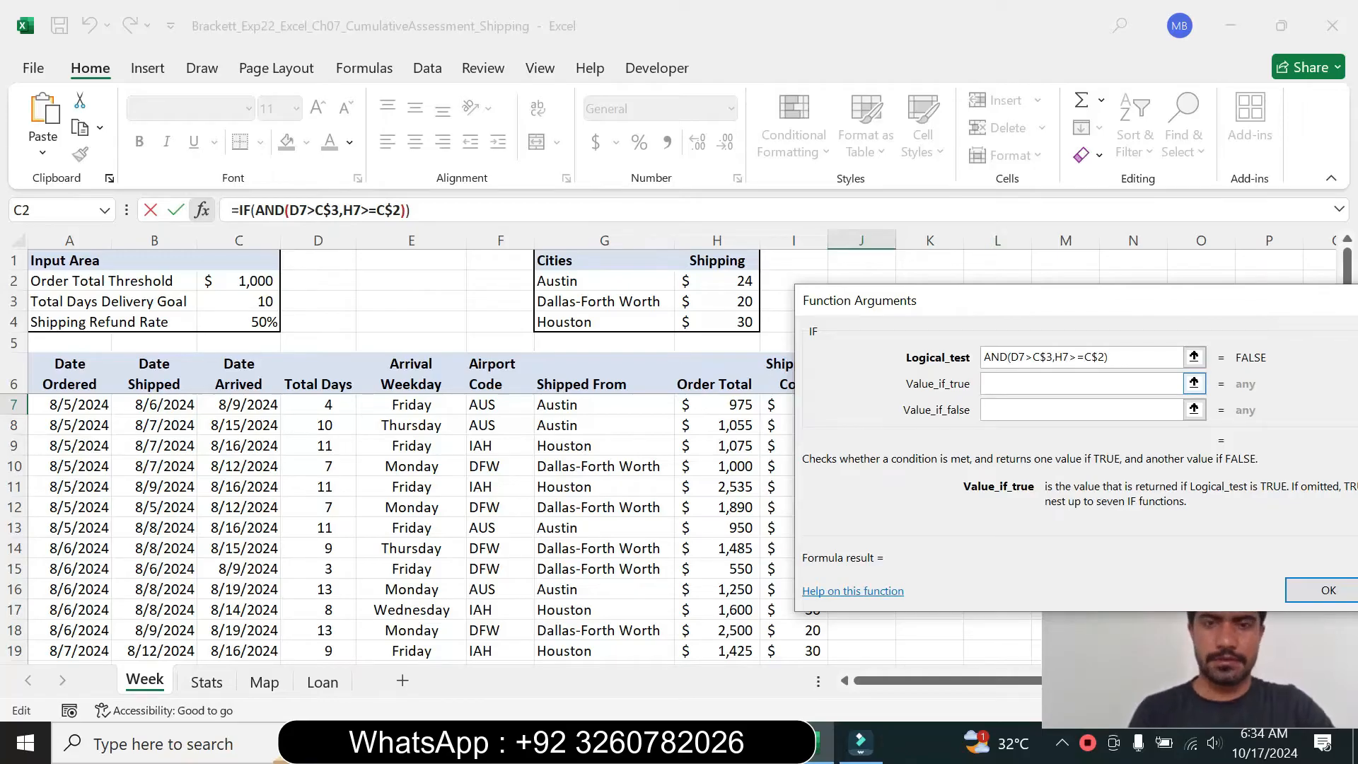
left_click_drag(908, 307, 1061, 299)
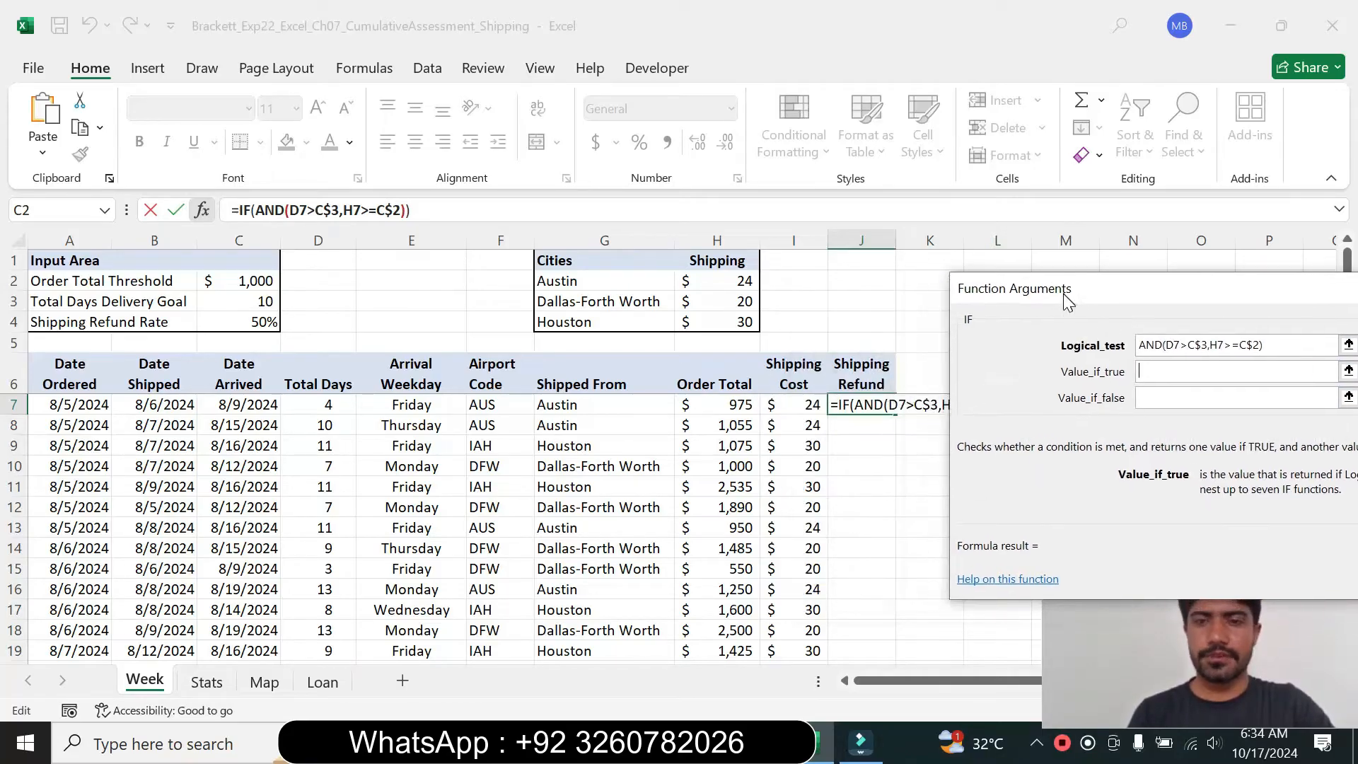
left_click(797, 401)
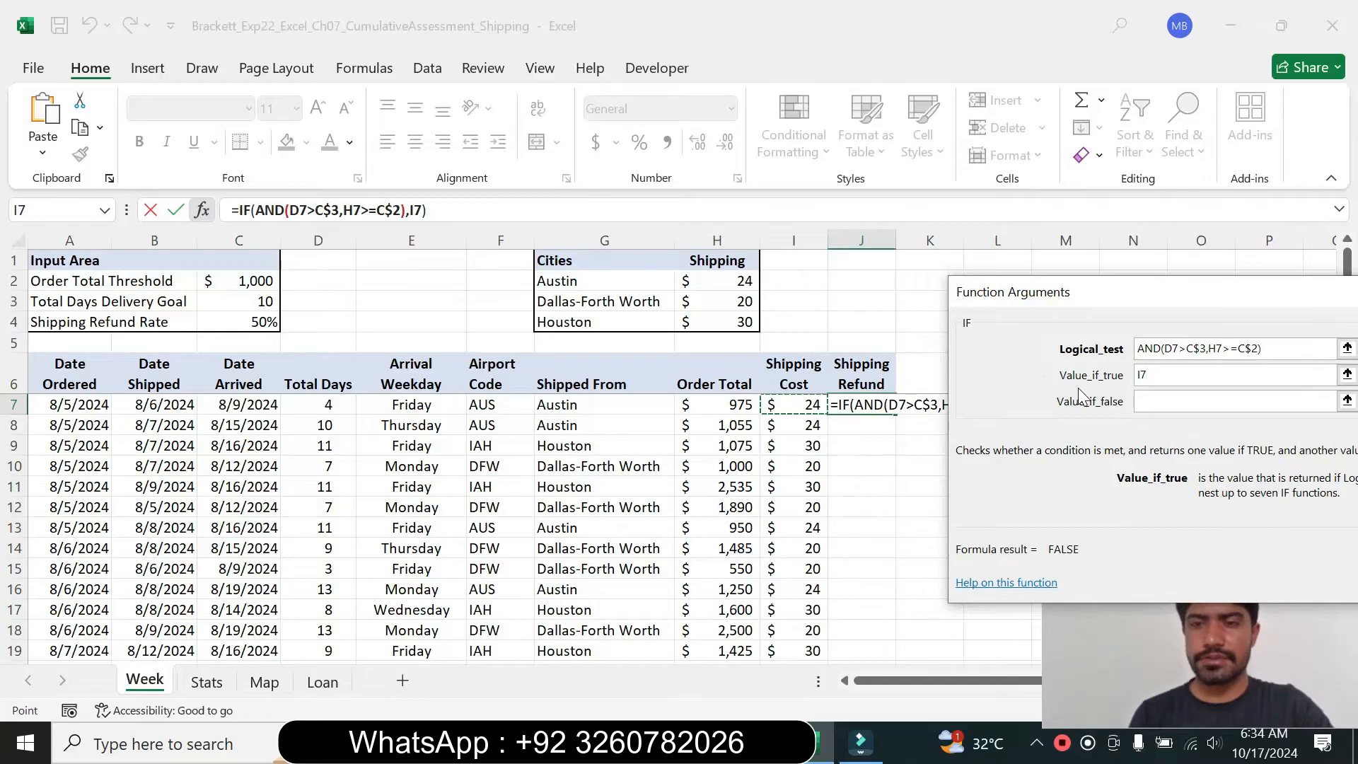
type("*")
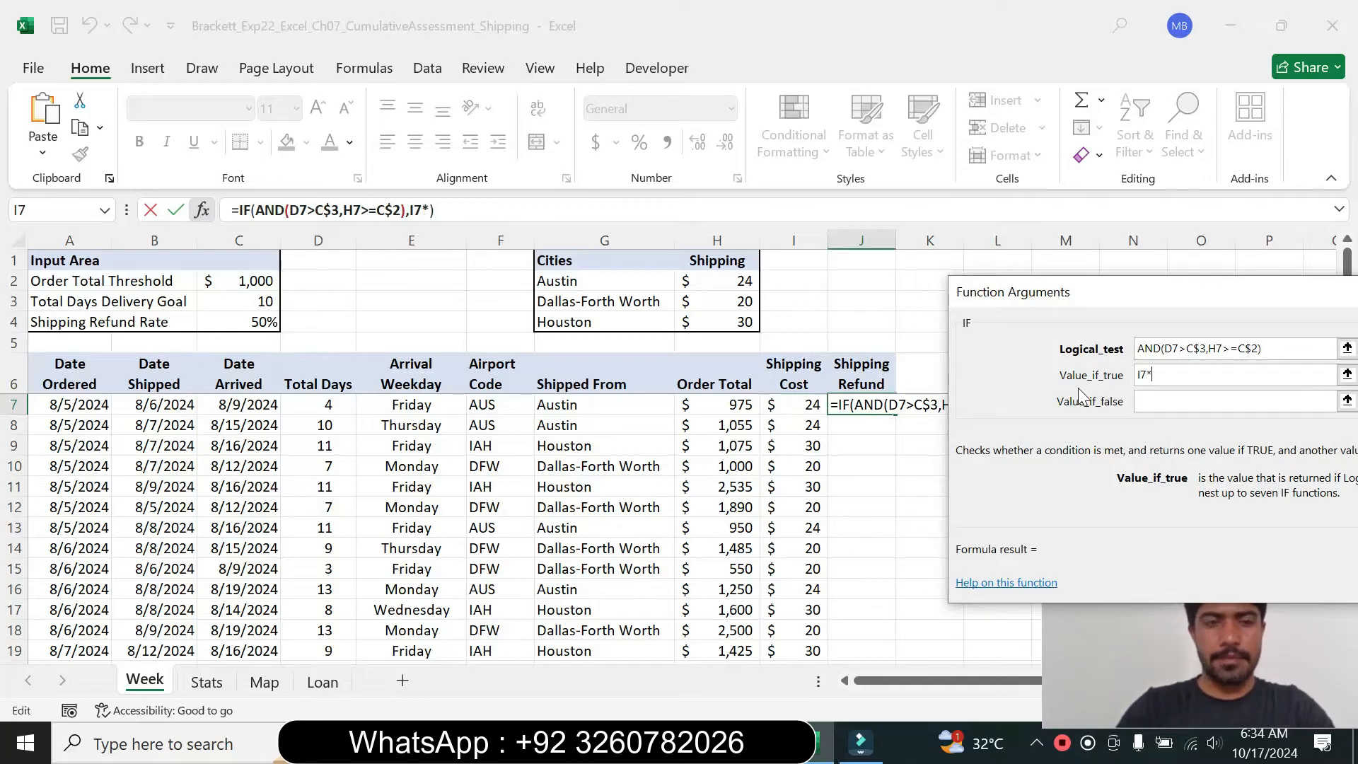
left_click(264, 322)
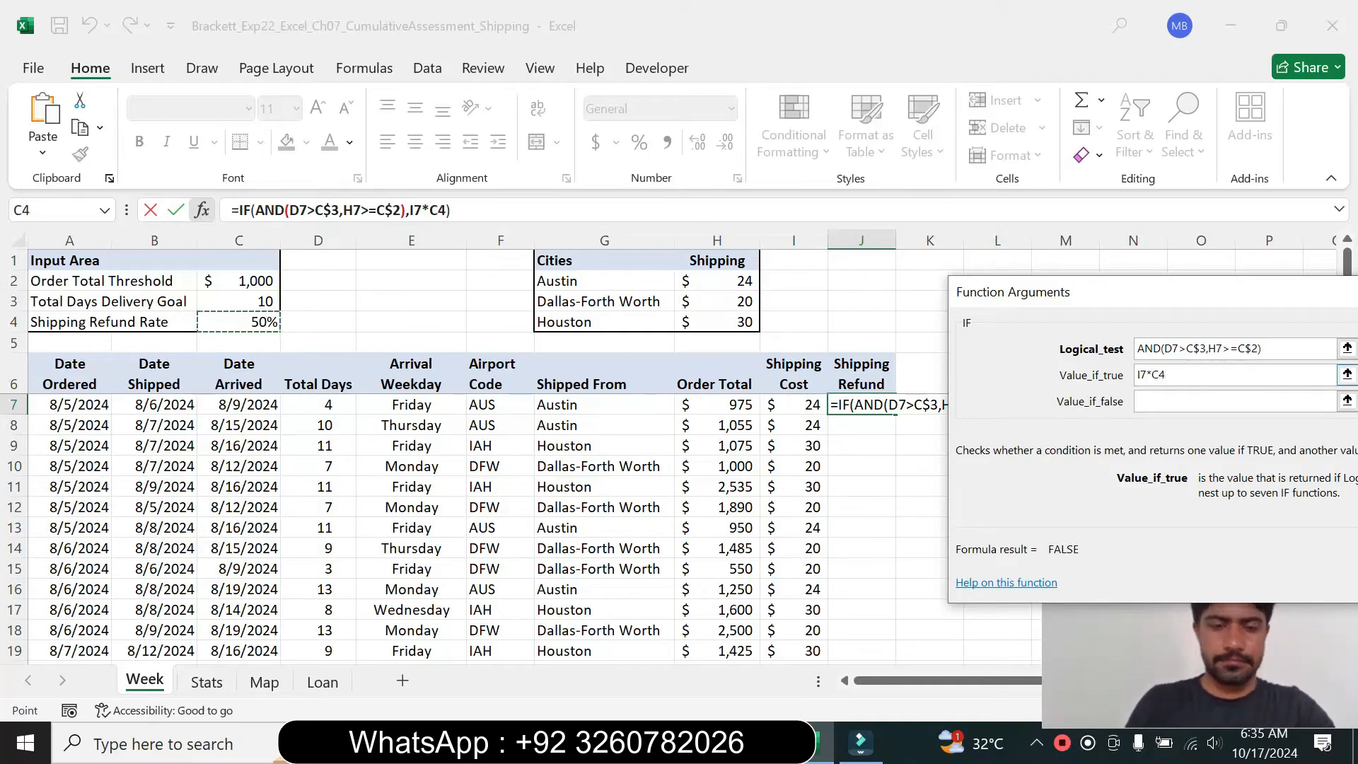
key("F4")
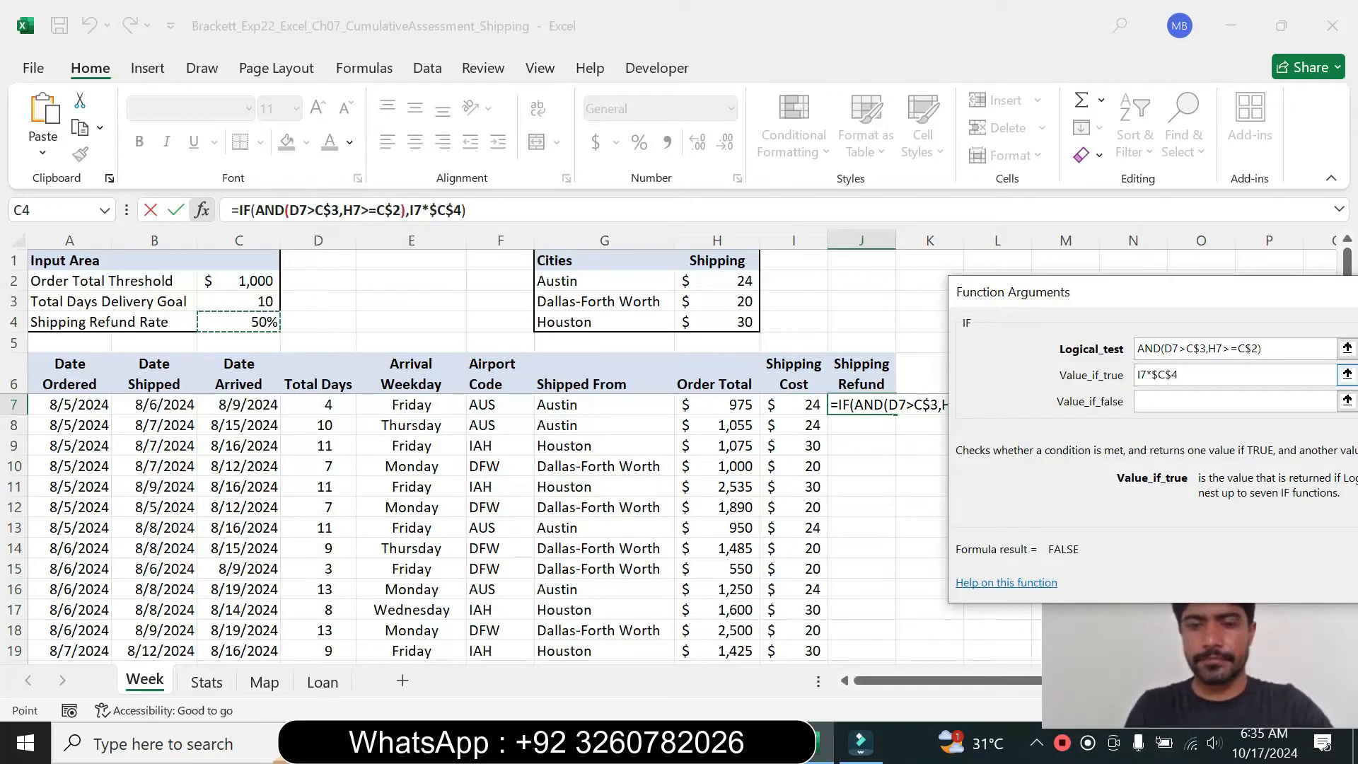
key("F4")
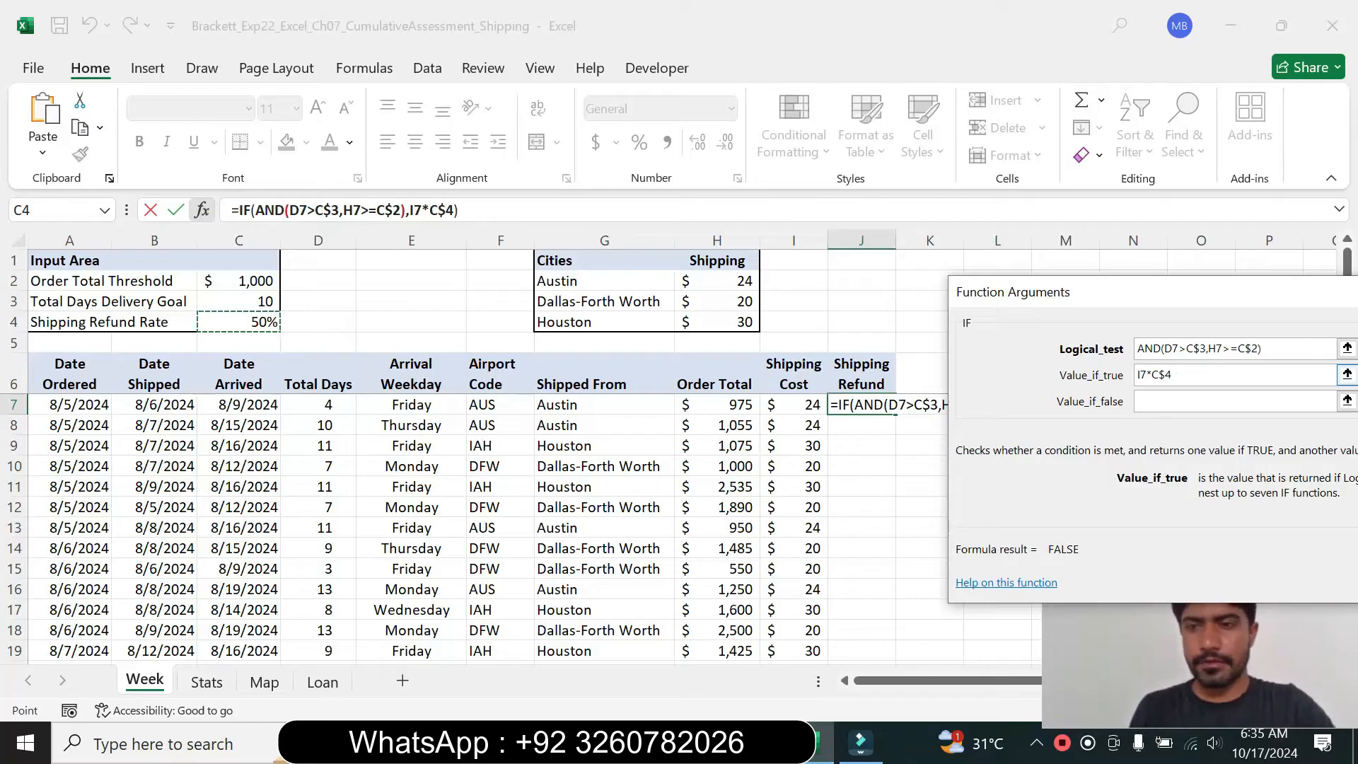
Step: Set the false result of the IF function to 0 and accept the formula in J7
key("Tab")
left_click_drag(1101, 290, 824, 237)
type("0")
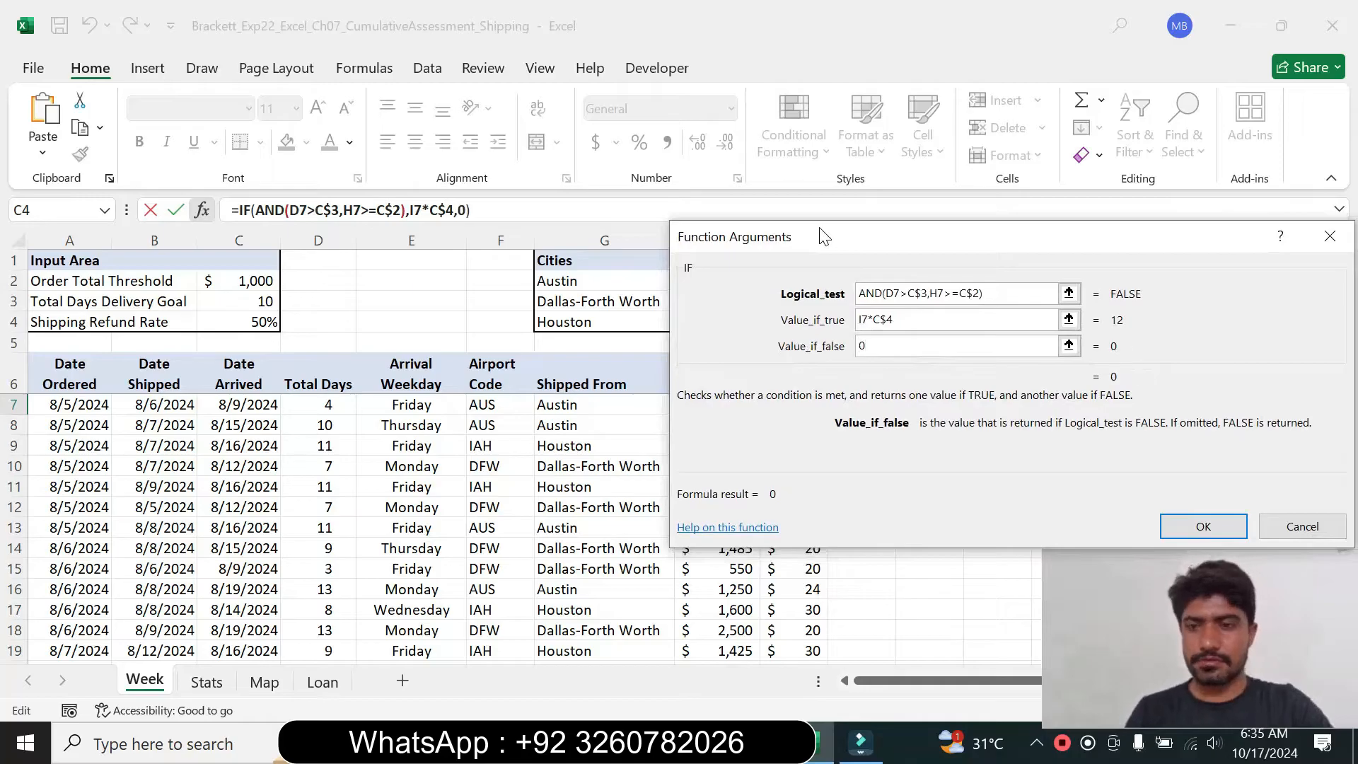
left_click(1207, 535)
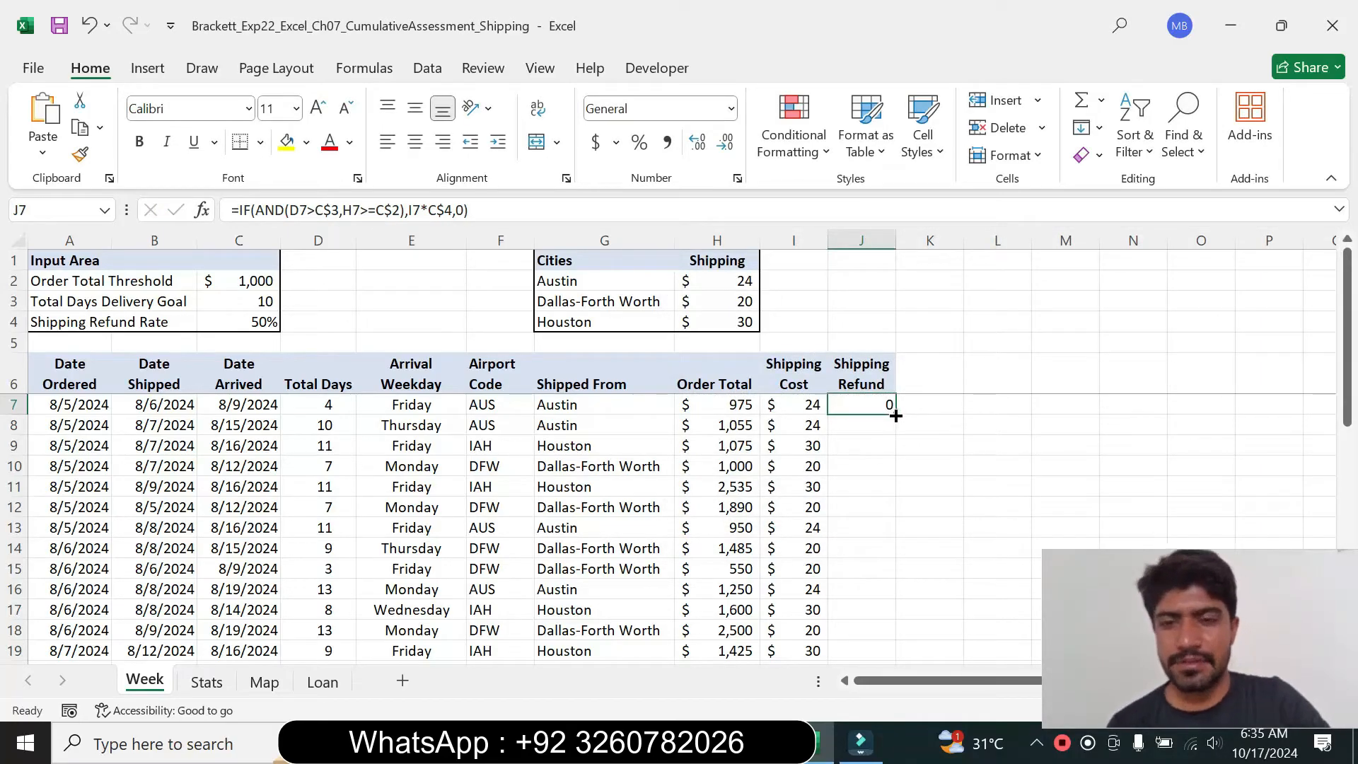
Step: Check the copy instruction of step 7 in Word, and fill the J7 formula down through J35 in Excel
left_click(777, 742)
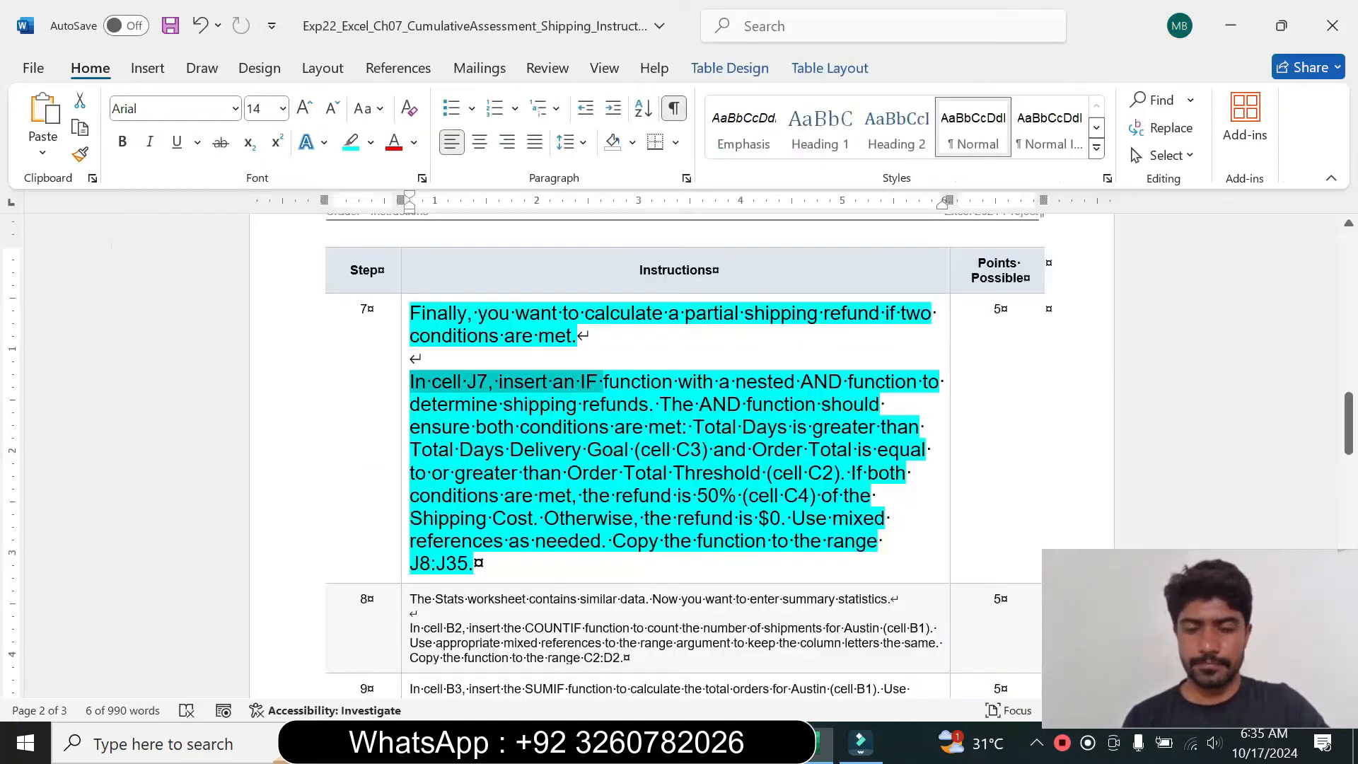
left_click_drag(602, 540, 771, 540)
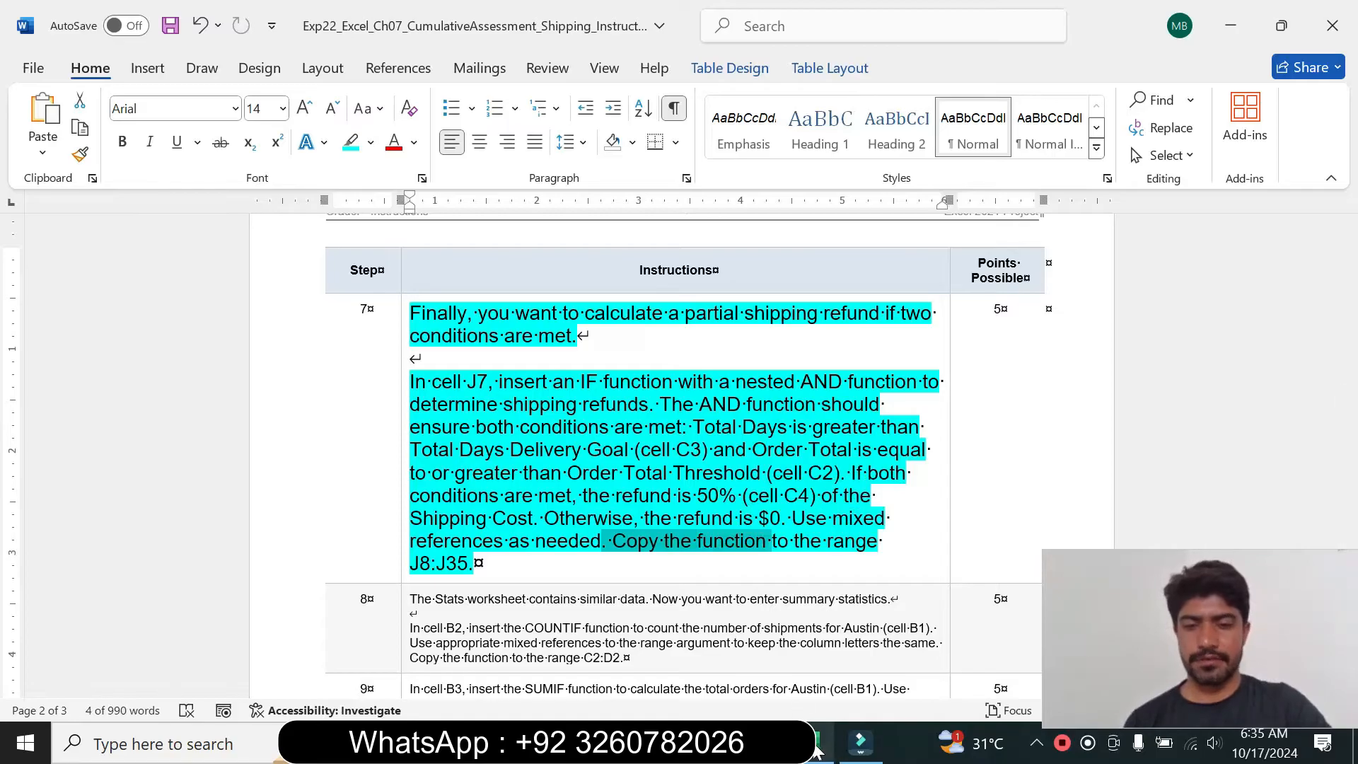
mouse_move(819, 746)
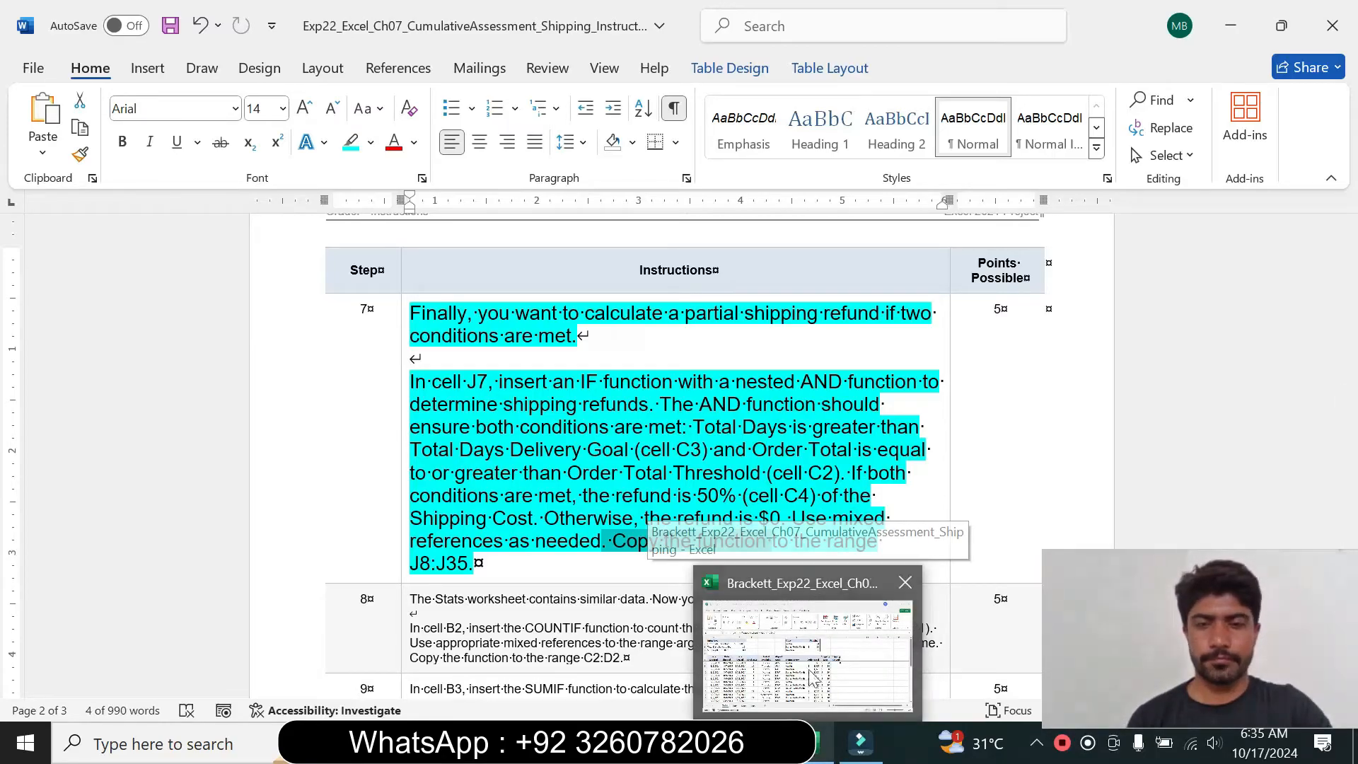
left_click(818, 746)
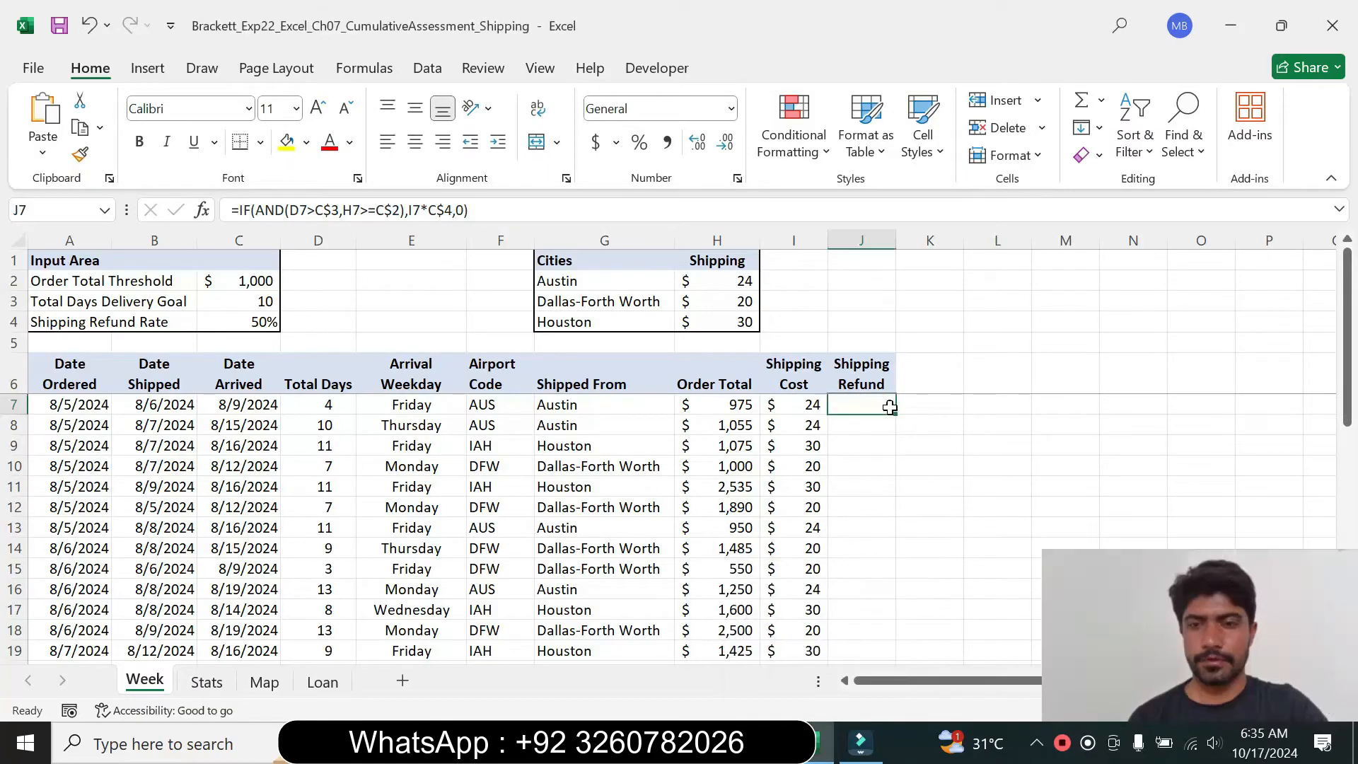
left_click_drag(895, 414, 876, 619)
left_click_drag(1349, 523, 1348, 396)
Step: Switch to the Word instructions, set the step 7 text to 9 pt and remove its highlighting
key("alt+Tab")
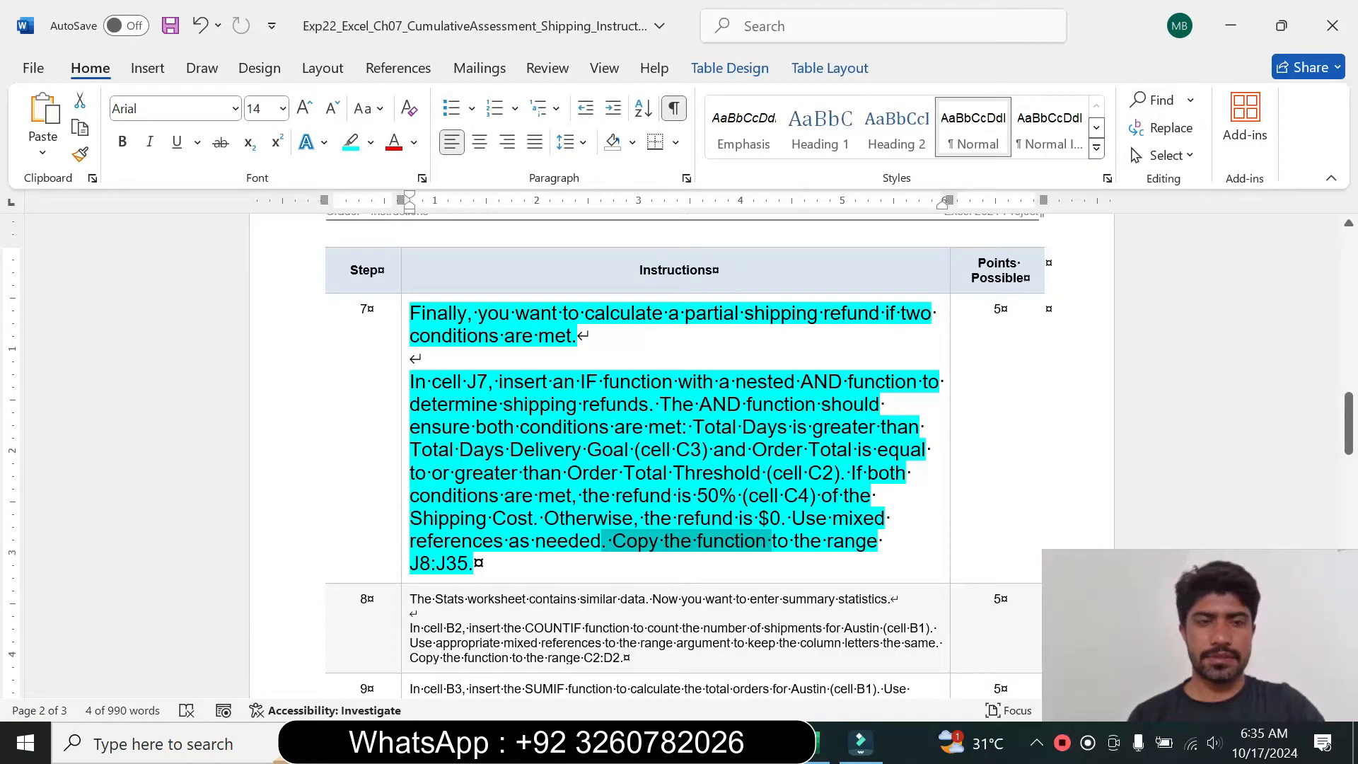
left_click(403, 489)
left_click(534, 420)
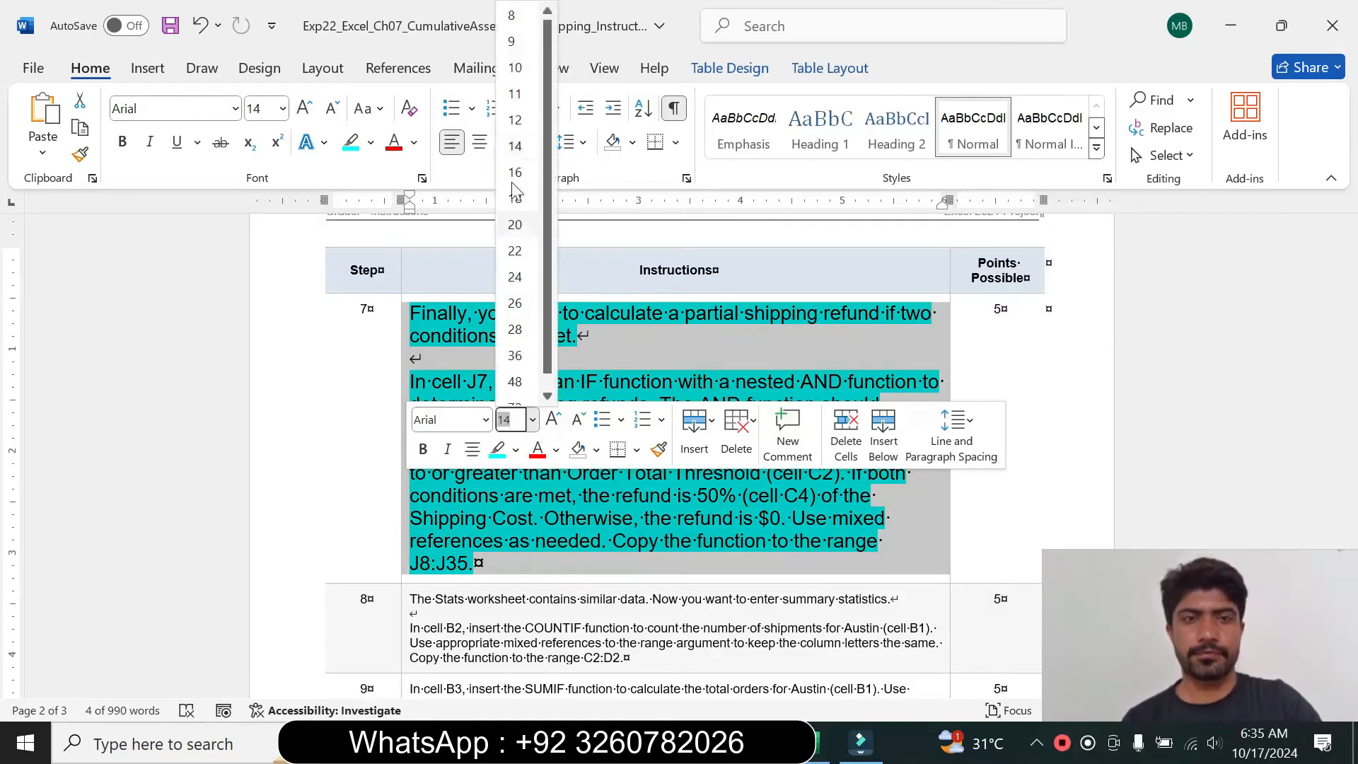
left_click(518, 41)
left_click_drag(1348, 405, 1344, 338)
mouse_move(1215, 599)
left_mouse_down()
mouse_move(1219, 583)
mouse_move(1223, 596)
left_mouse_up()
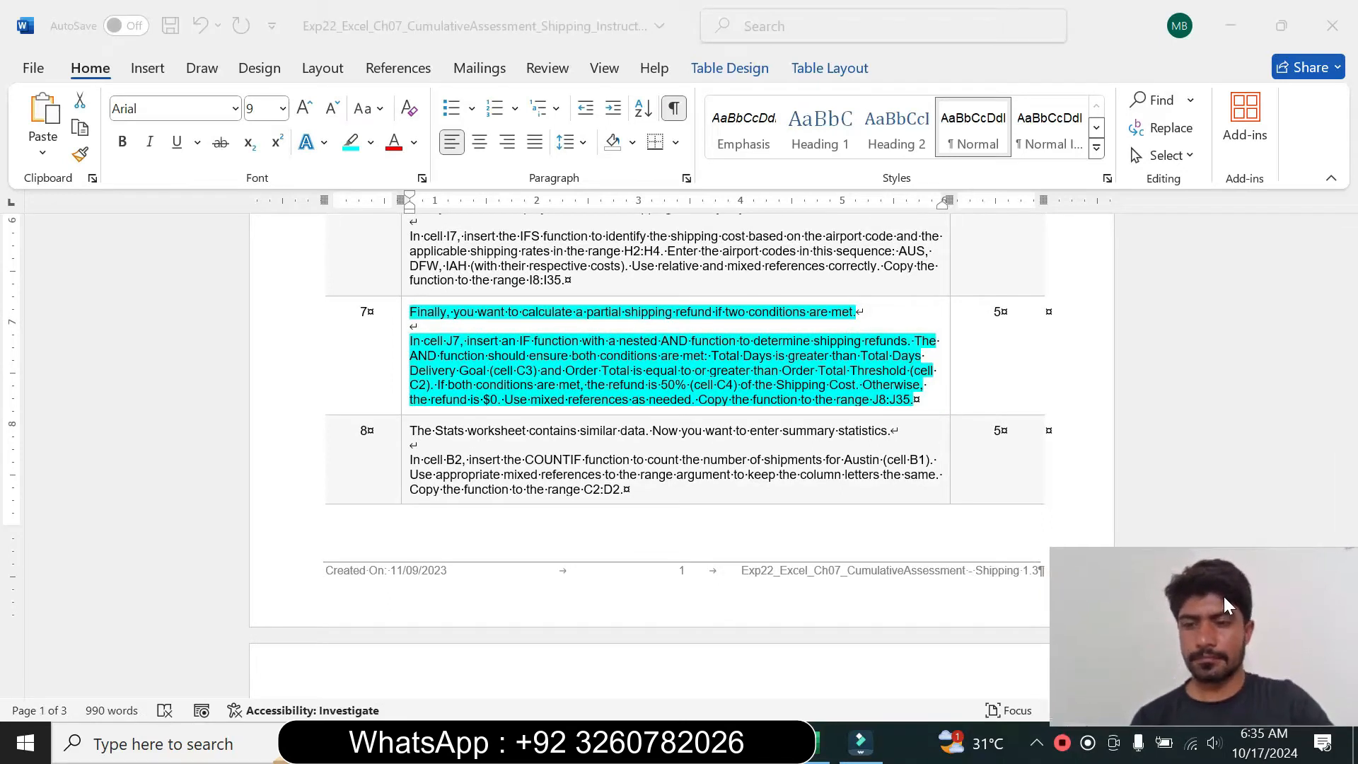
left_click(409, 391)
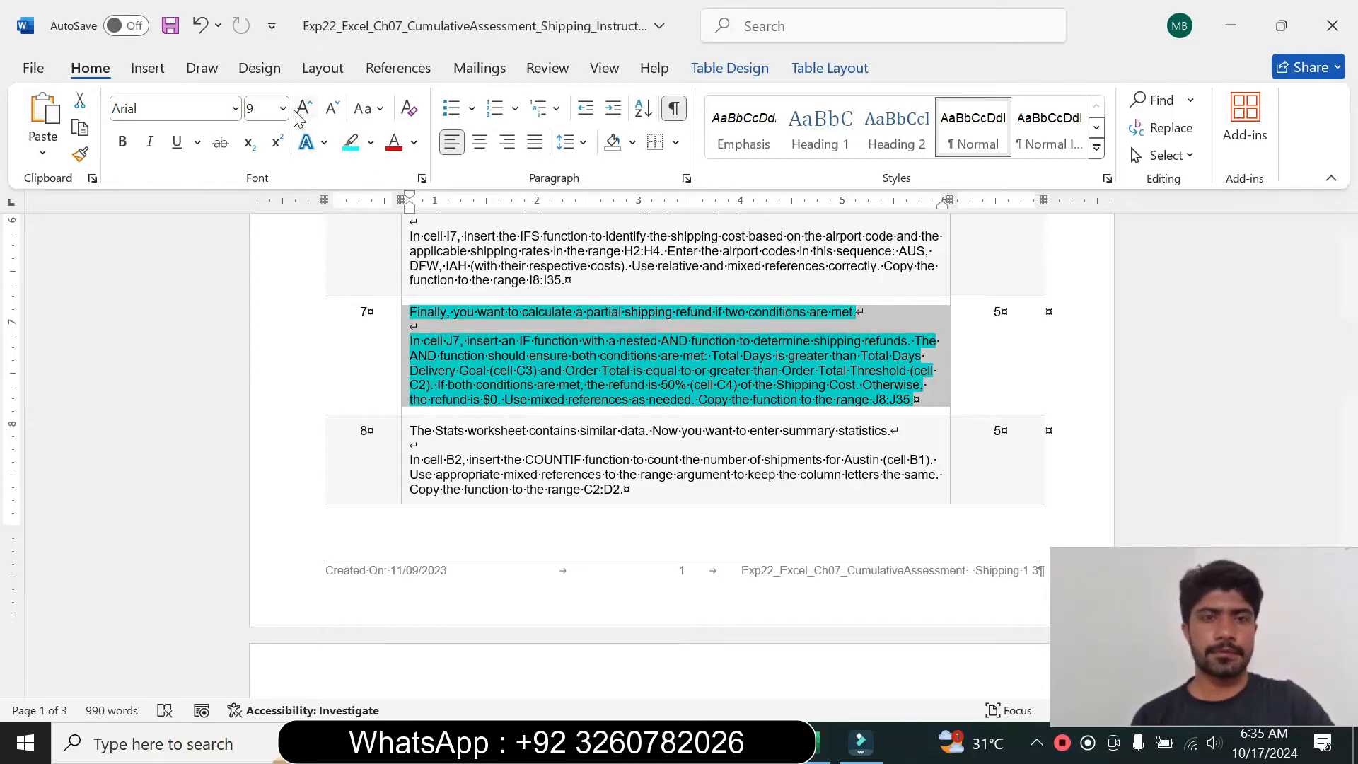
left_click(371, 142)
left_click(401, 313)
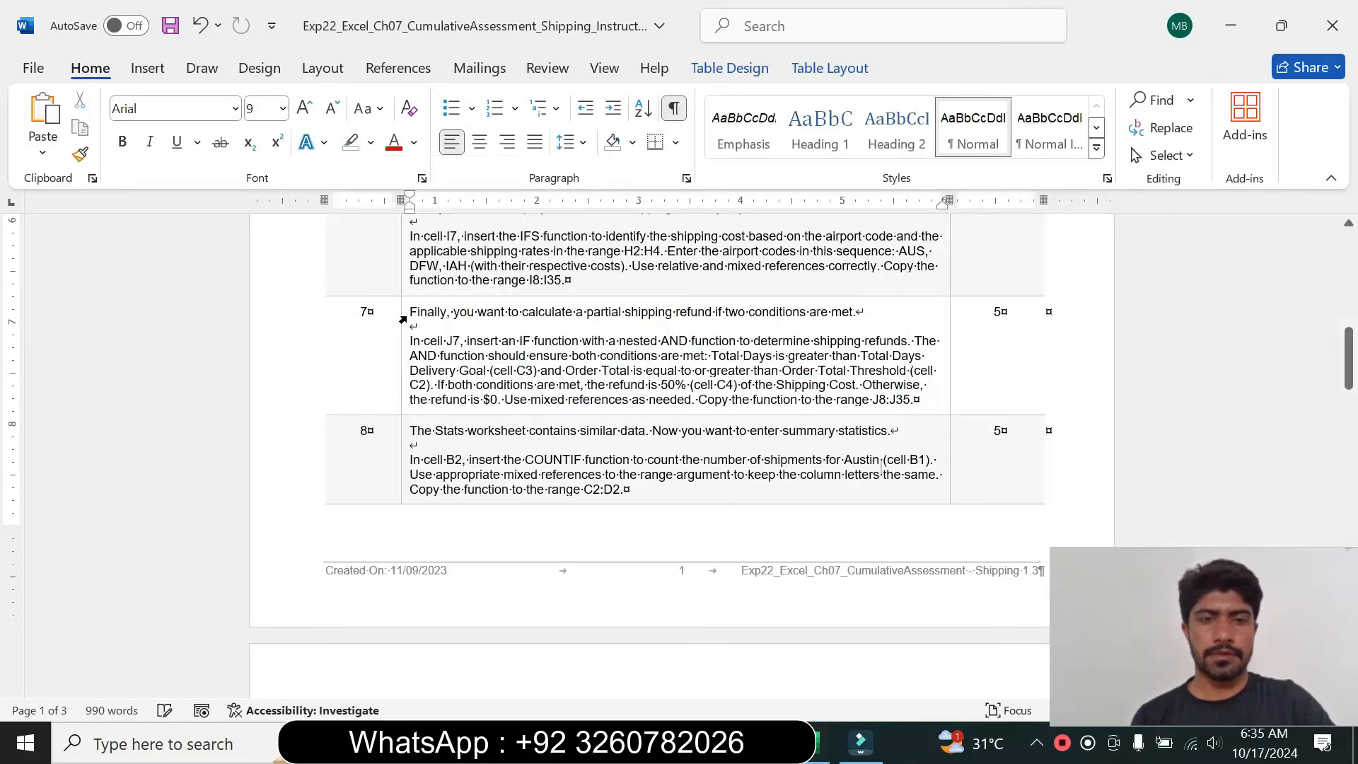
Step: Enlarge the step 8 instruction text to 14 pt and highlight it in turquoise
left_click(404, 474)
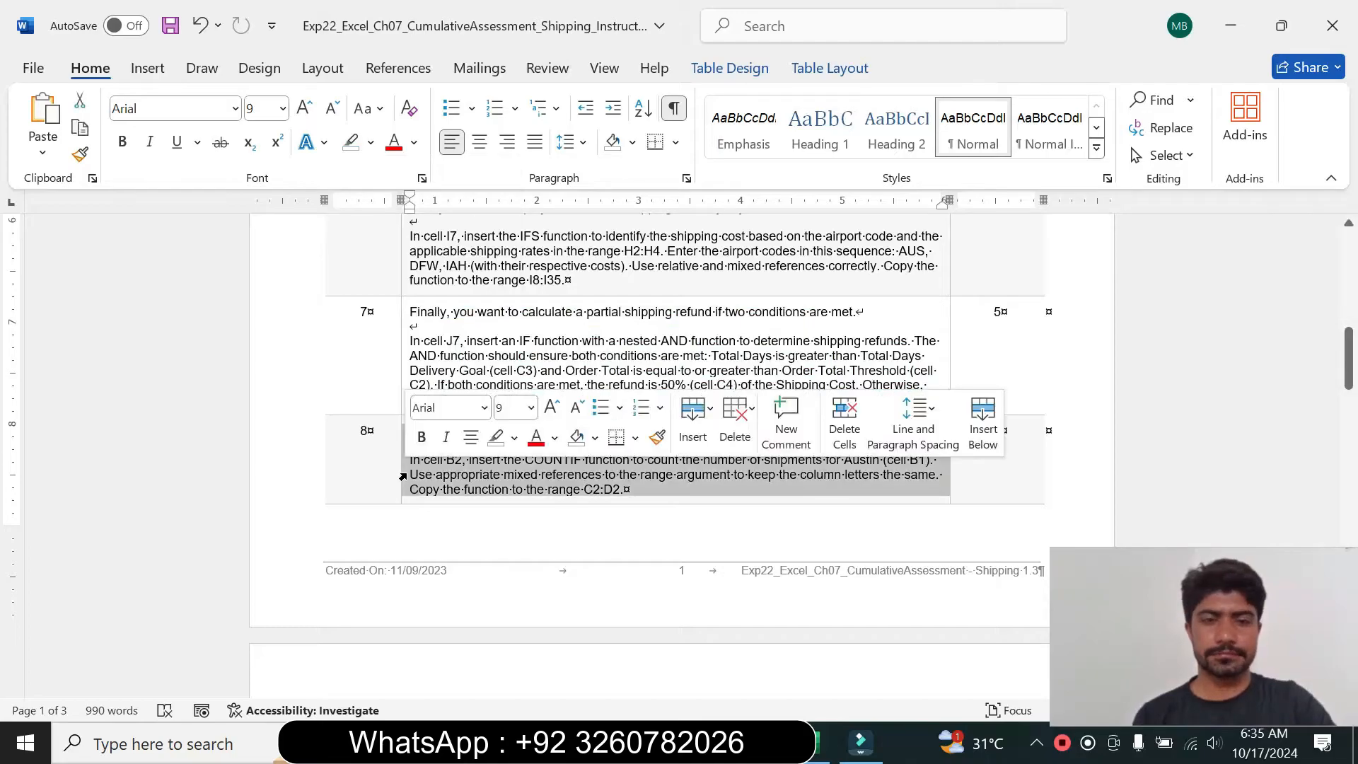
left_click(530, 408)
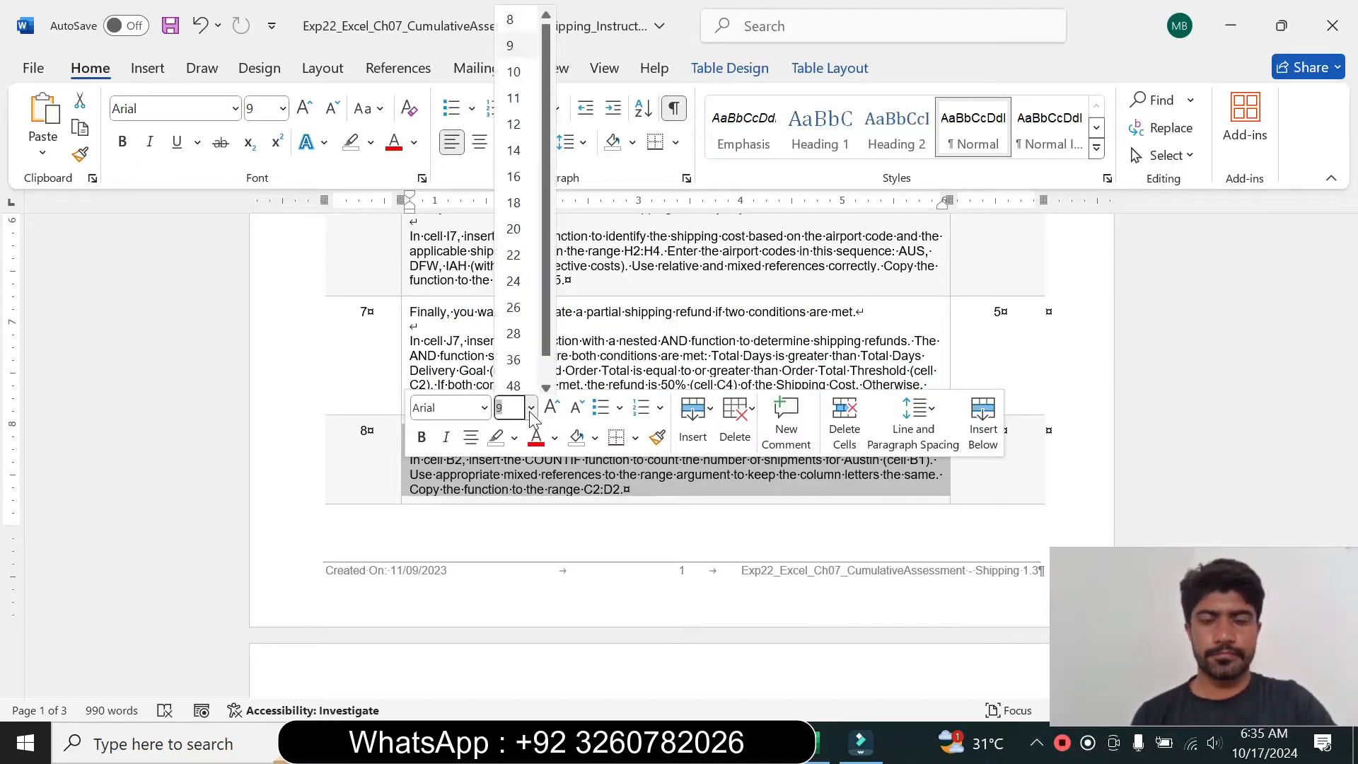
left_click(514, 146)
left_click(370, 142)
left_click(419, 217)
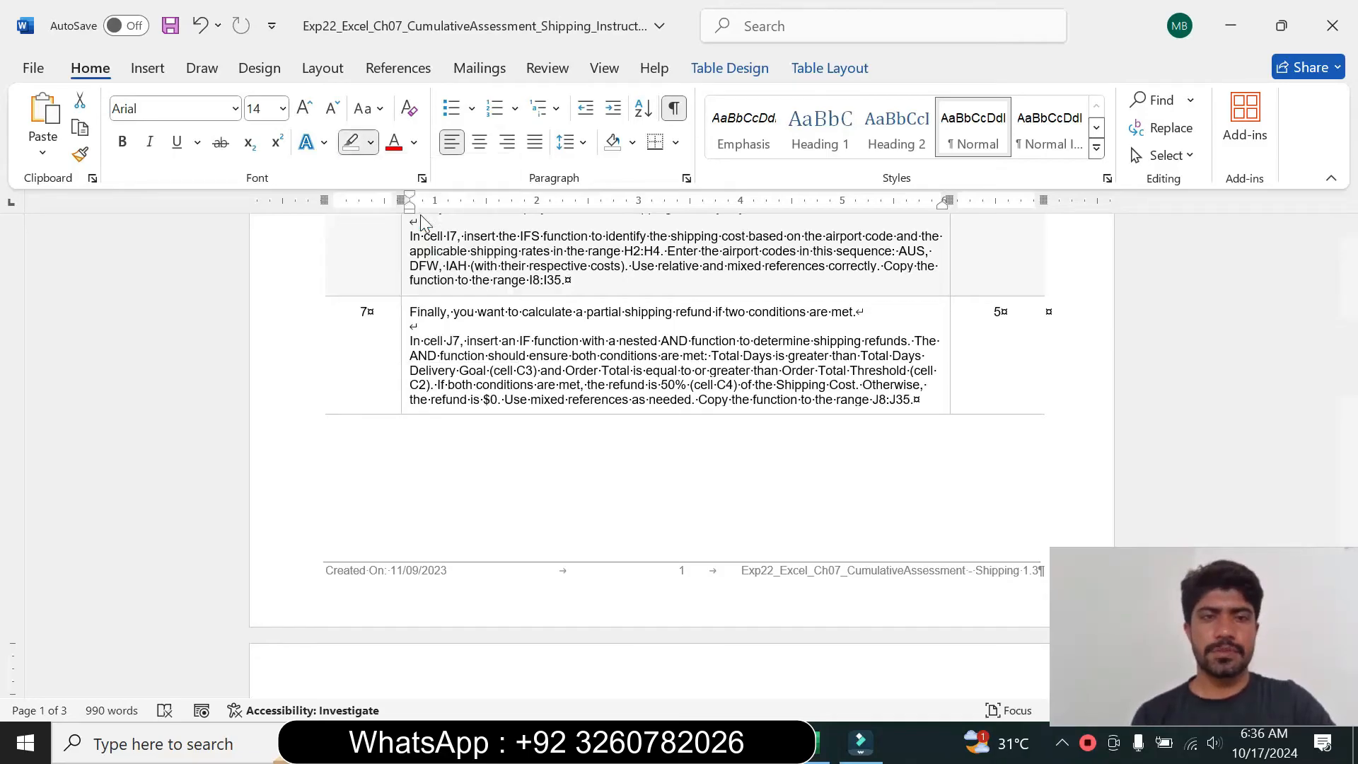
Step: Read the step 8 instructions on the COUNTIF function in cell B2, its mixed references and the copy range
left_click_drag(1349, 364, 1351, 417)
left_click_drag(410, 350, 637, 374)
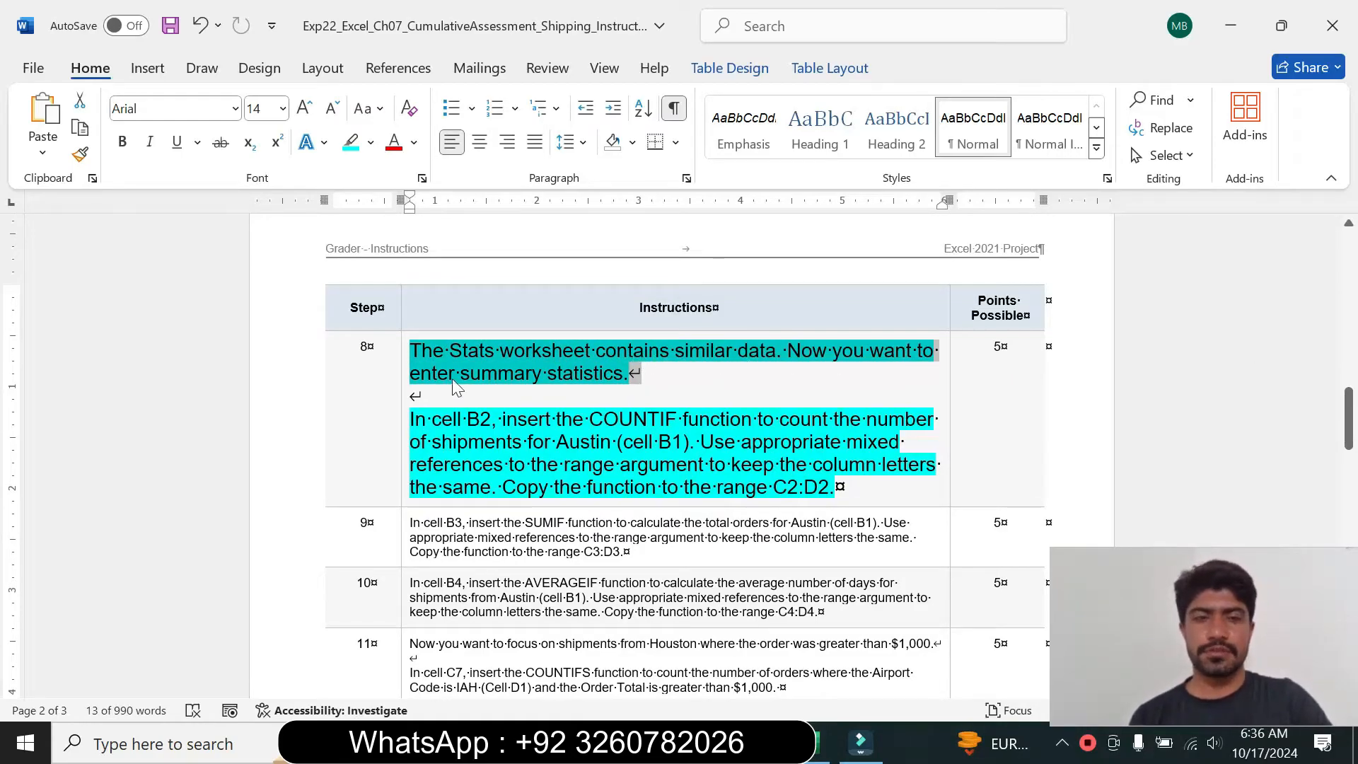
left_click_drag(411, 420, 490, 486)
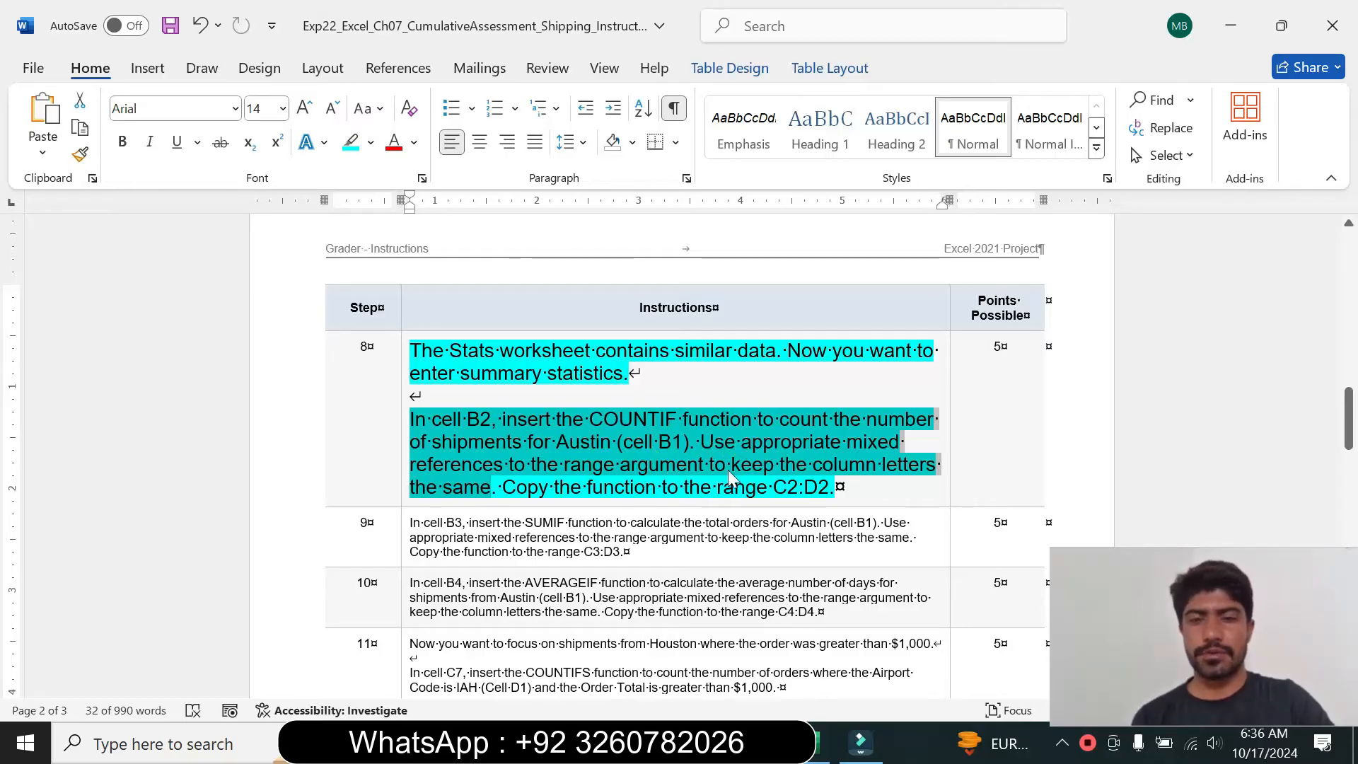
left_click(504, 487)
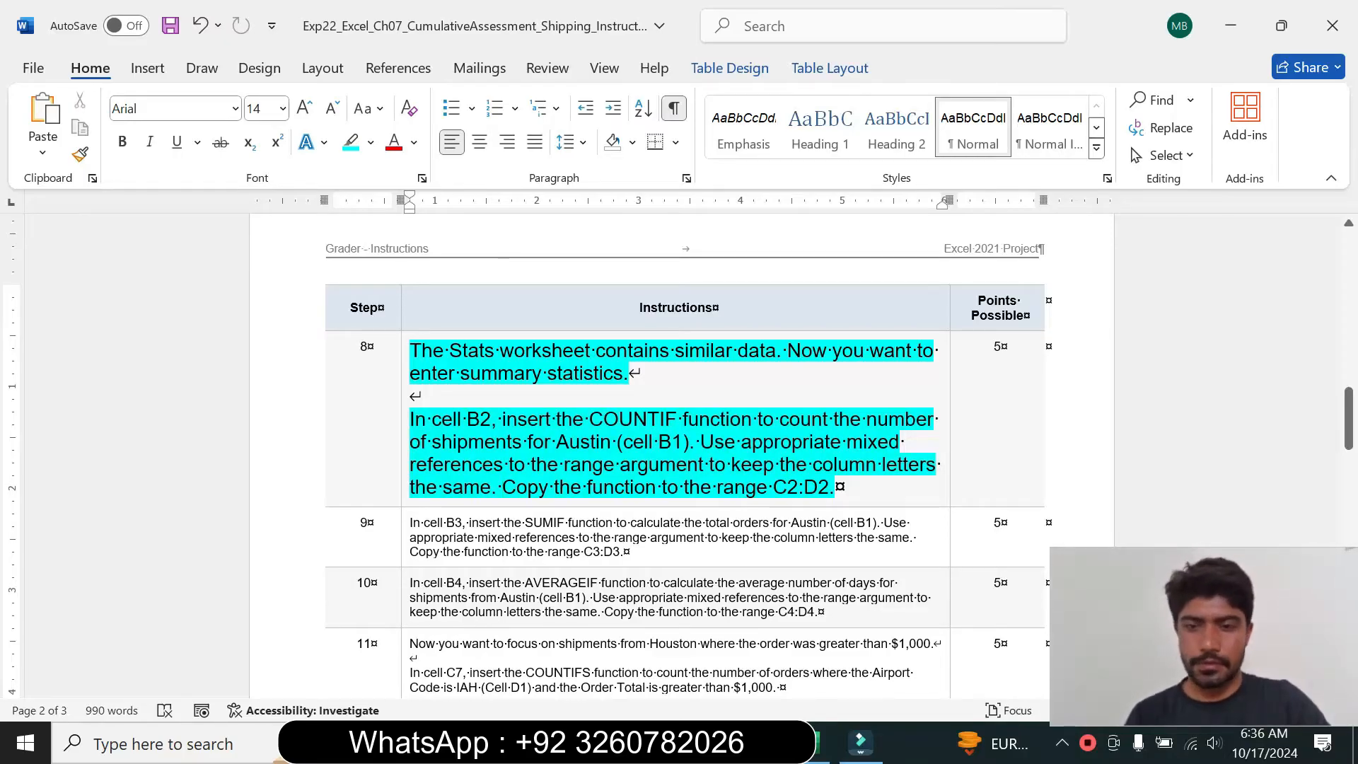
Step: Open the Stats worksheet in Excel and compare it with the sheet and function named in step 8 in Word
left_click(813, 741)
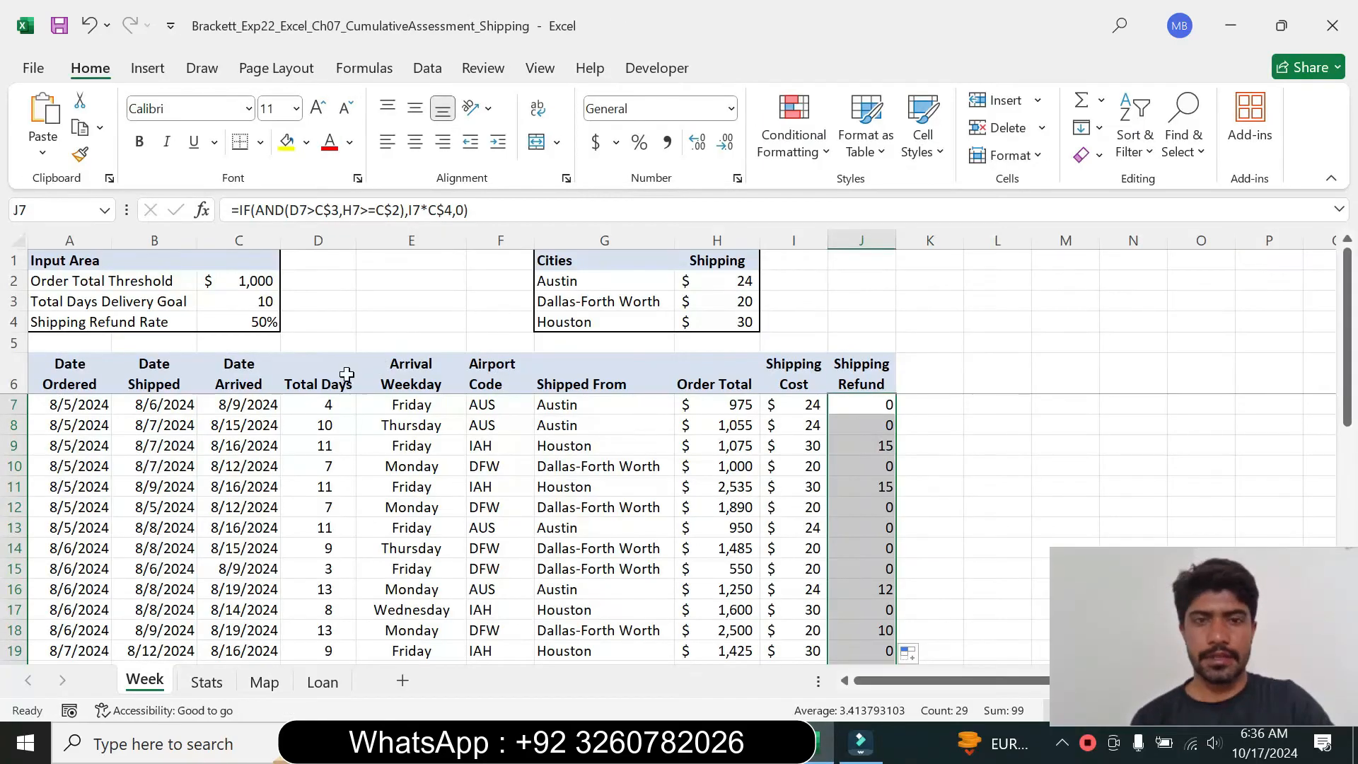
left_click(208, 683)
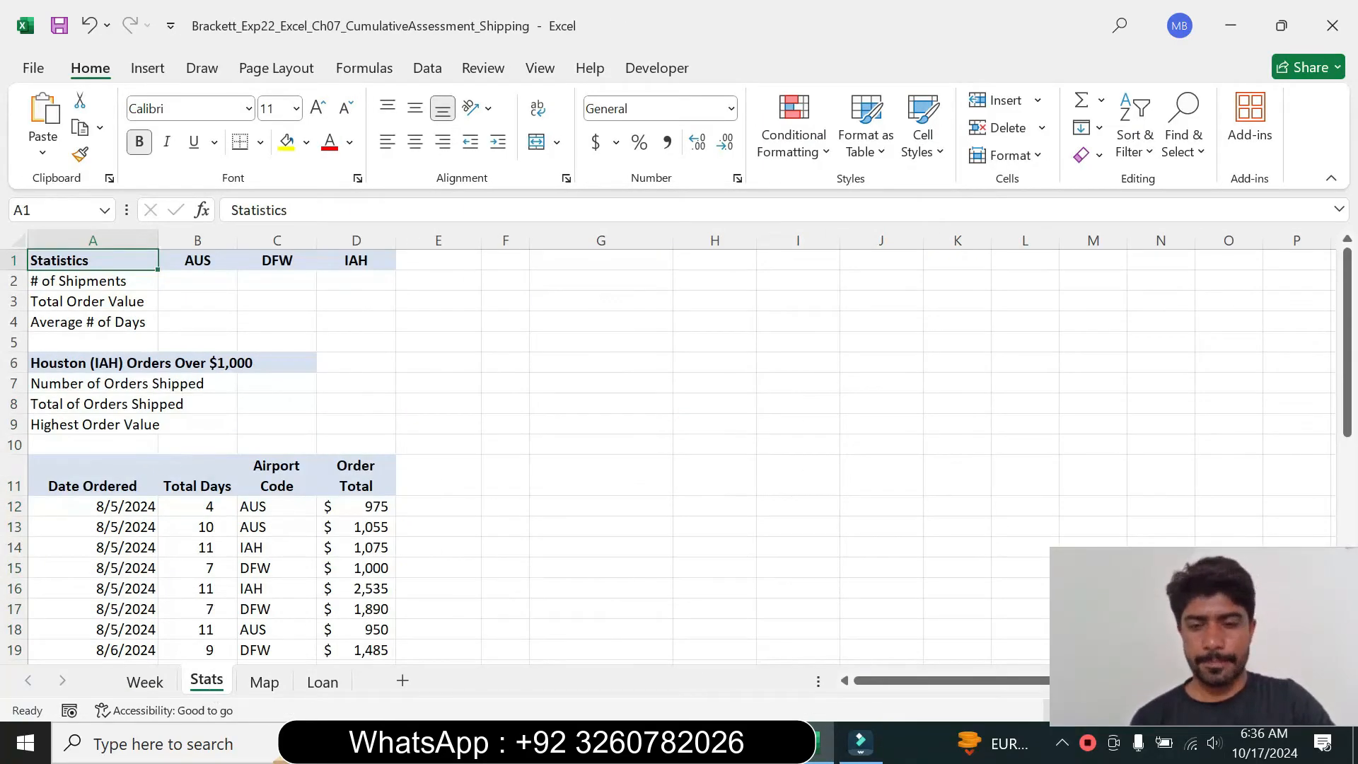
key("alt+Tab")
left_click_drag(451, 351, 515, 351)
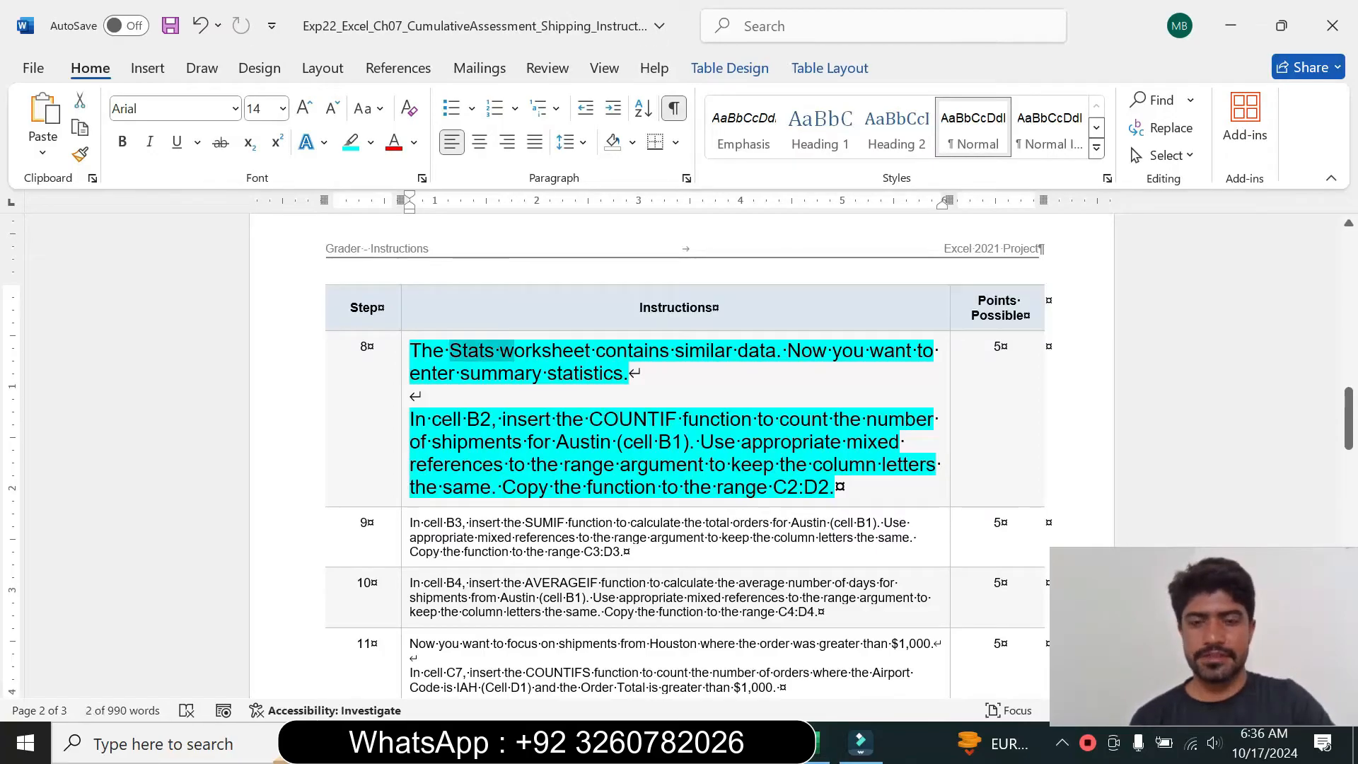
left_click(808, 743)
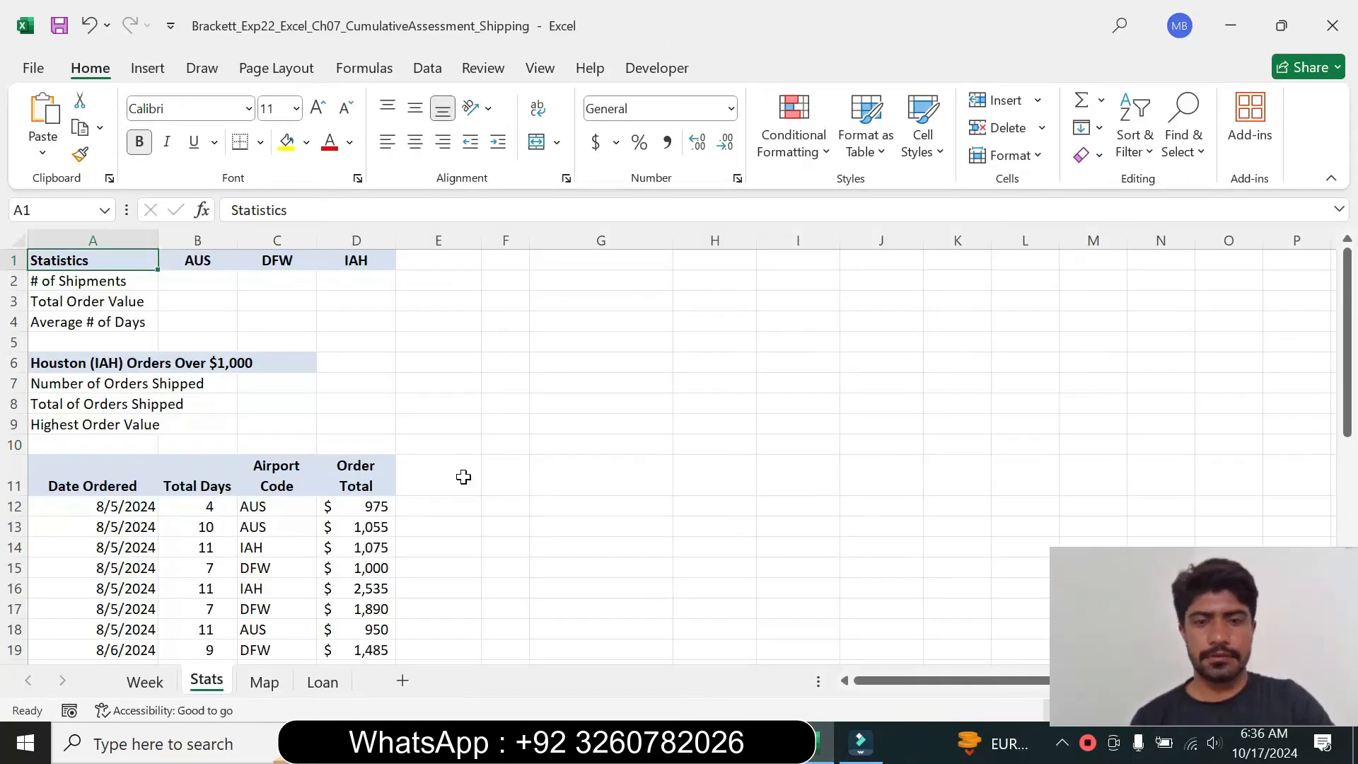
left_click(772, 742)
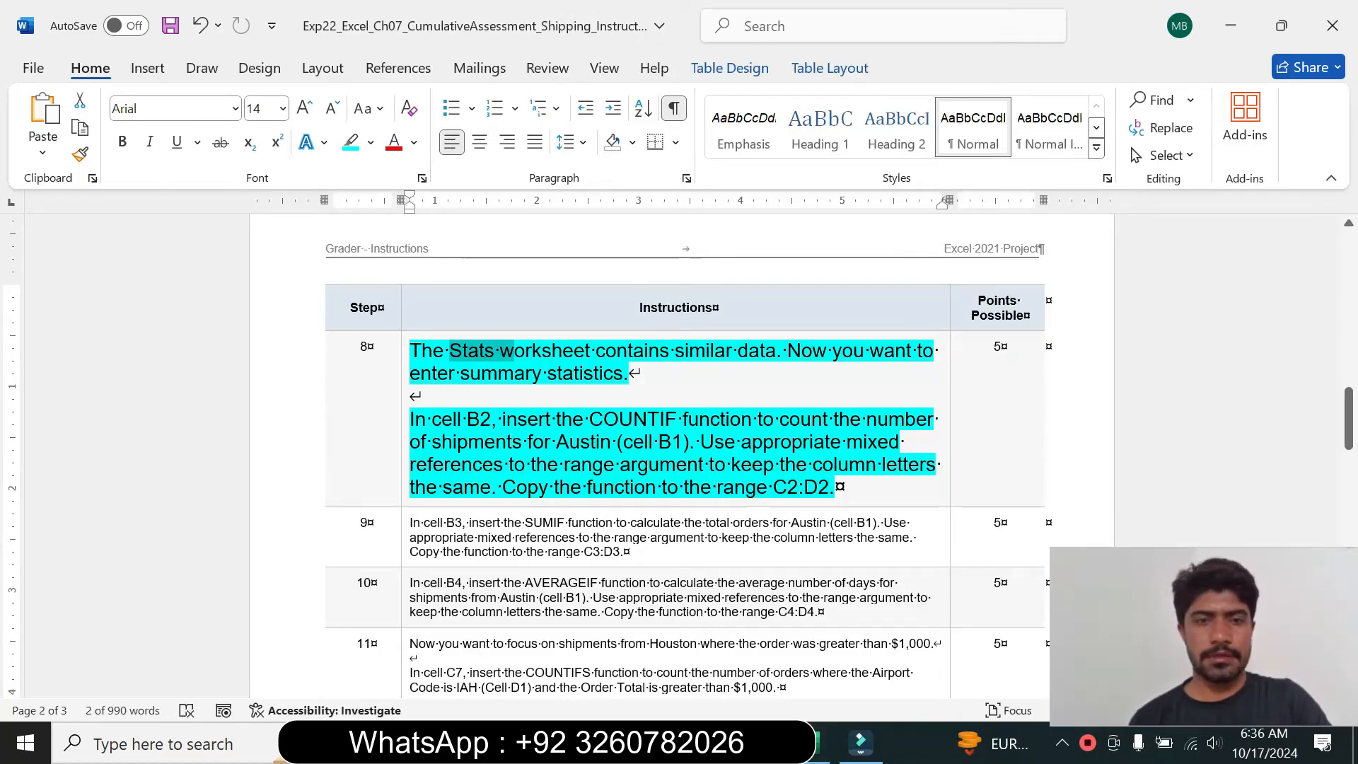
left_click_drag(495, 418, 680, 419)
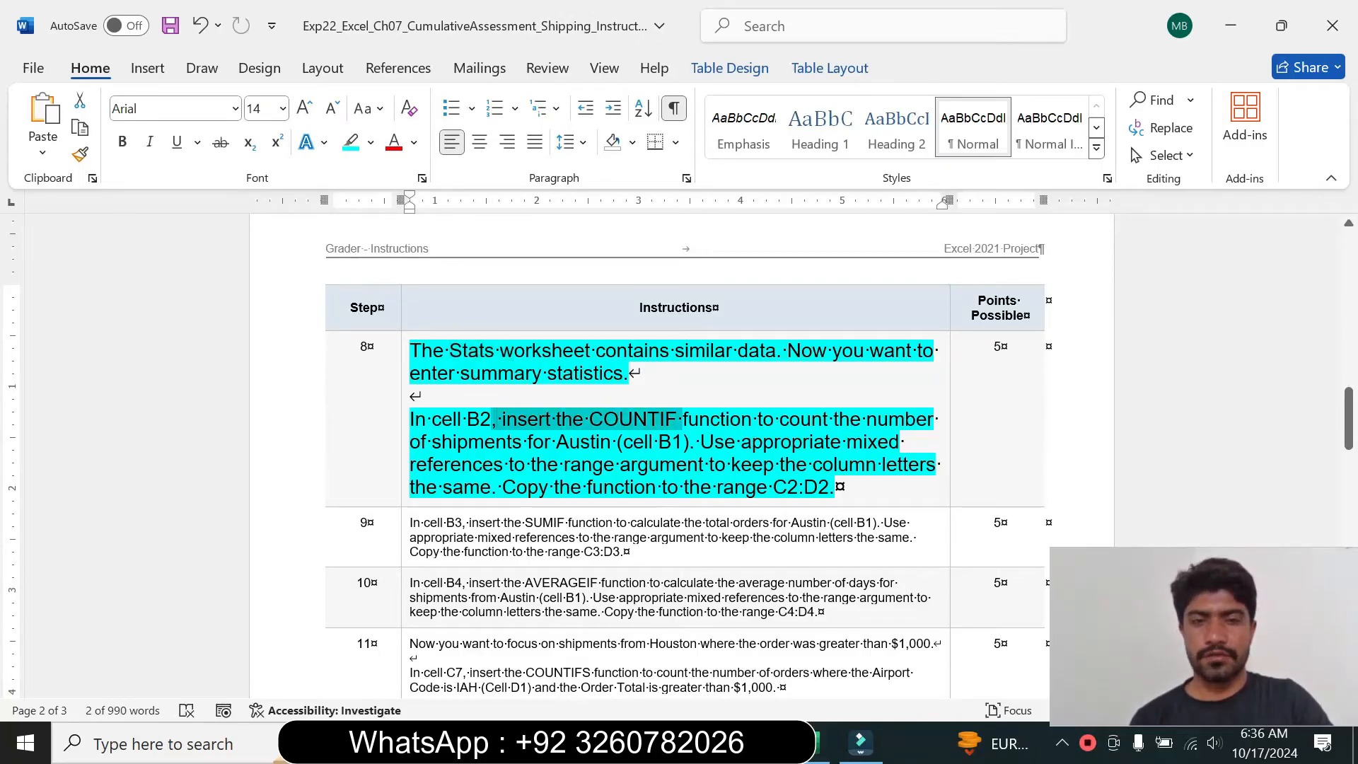
Step: Switch to Excel and start a COUNTIF function in cell B2 of the Stats sheet, with its Function Arguments dialog open
left_click(807, 743)
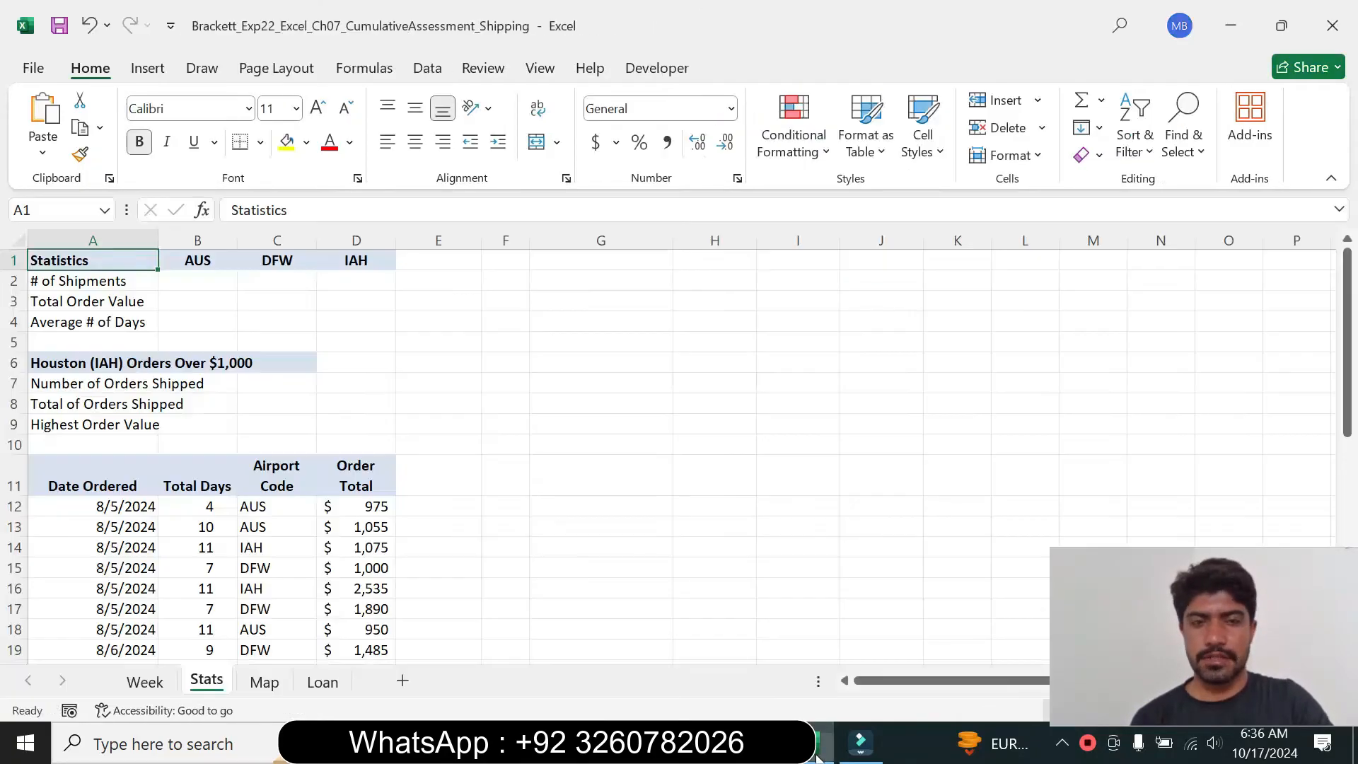
left_click(184, 280)
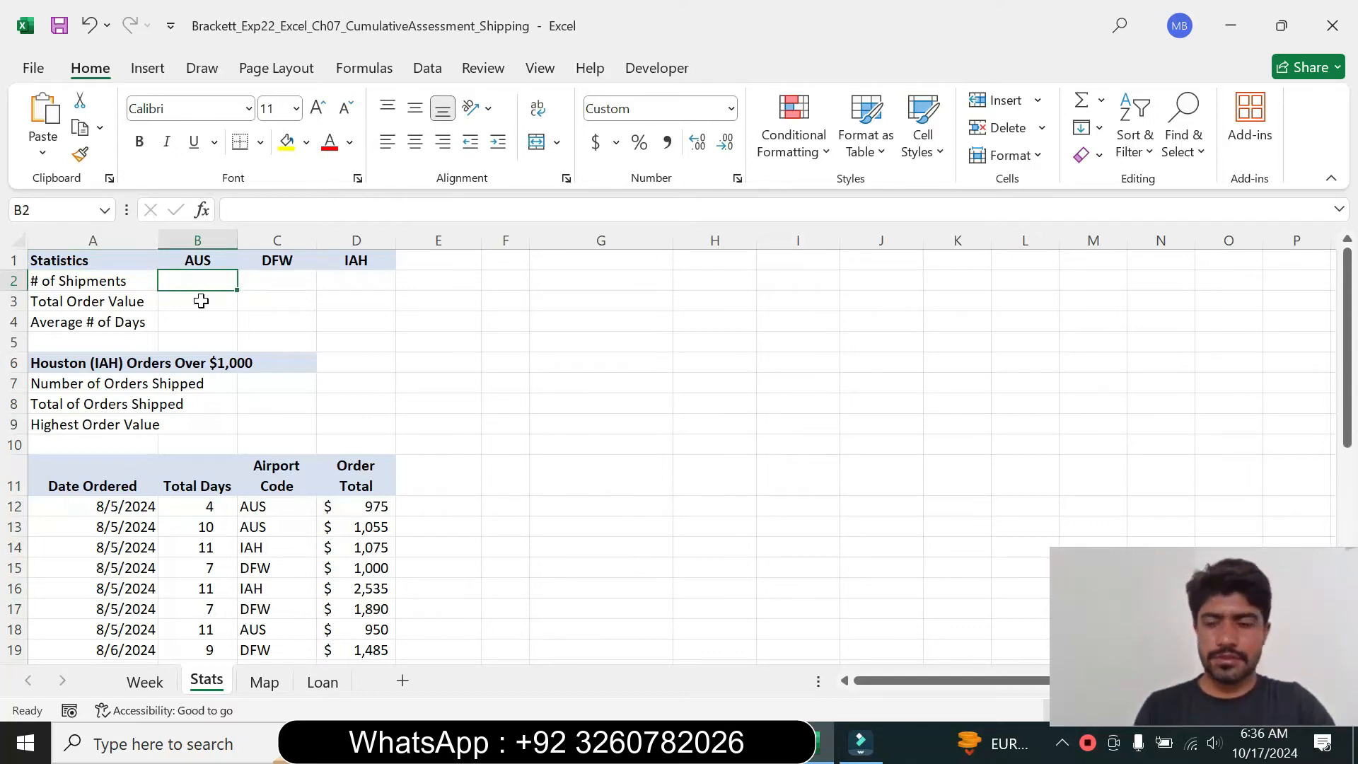
type("=")
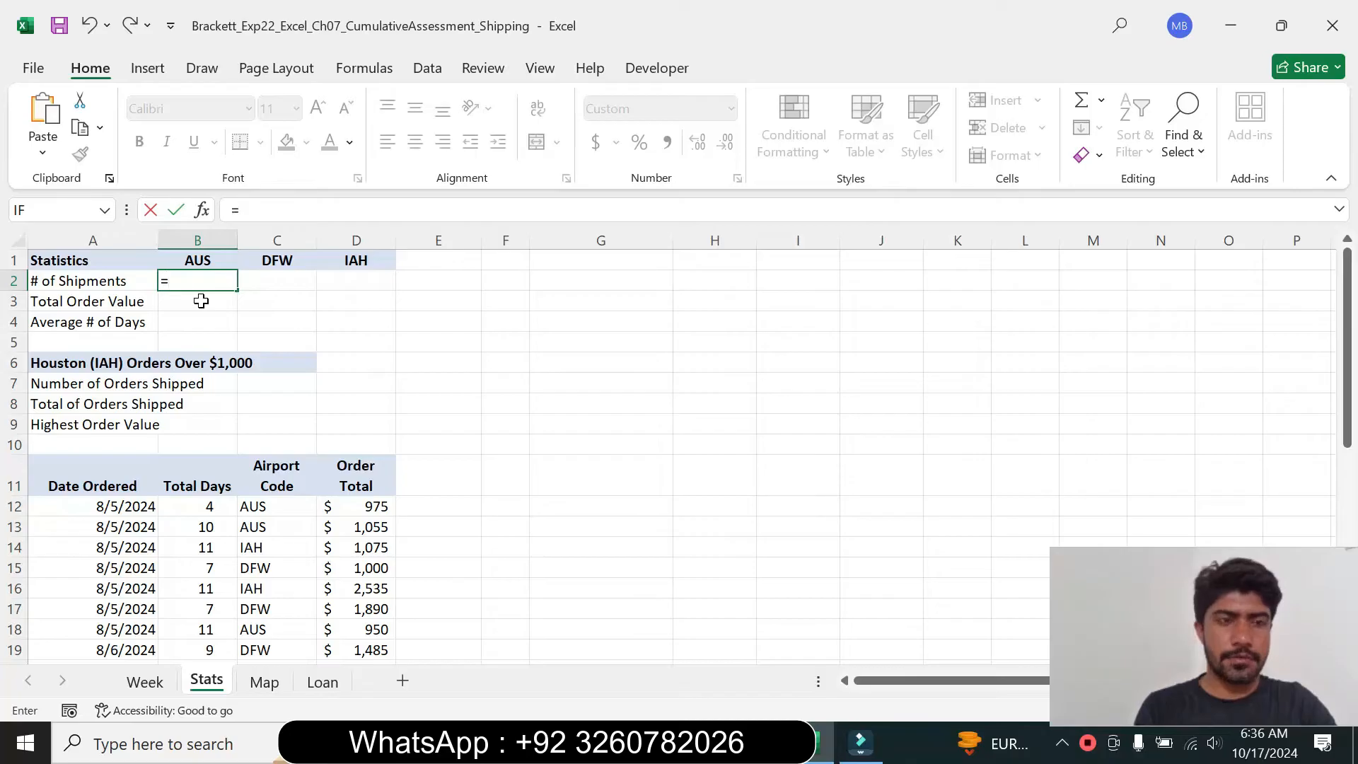
type("cou")
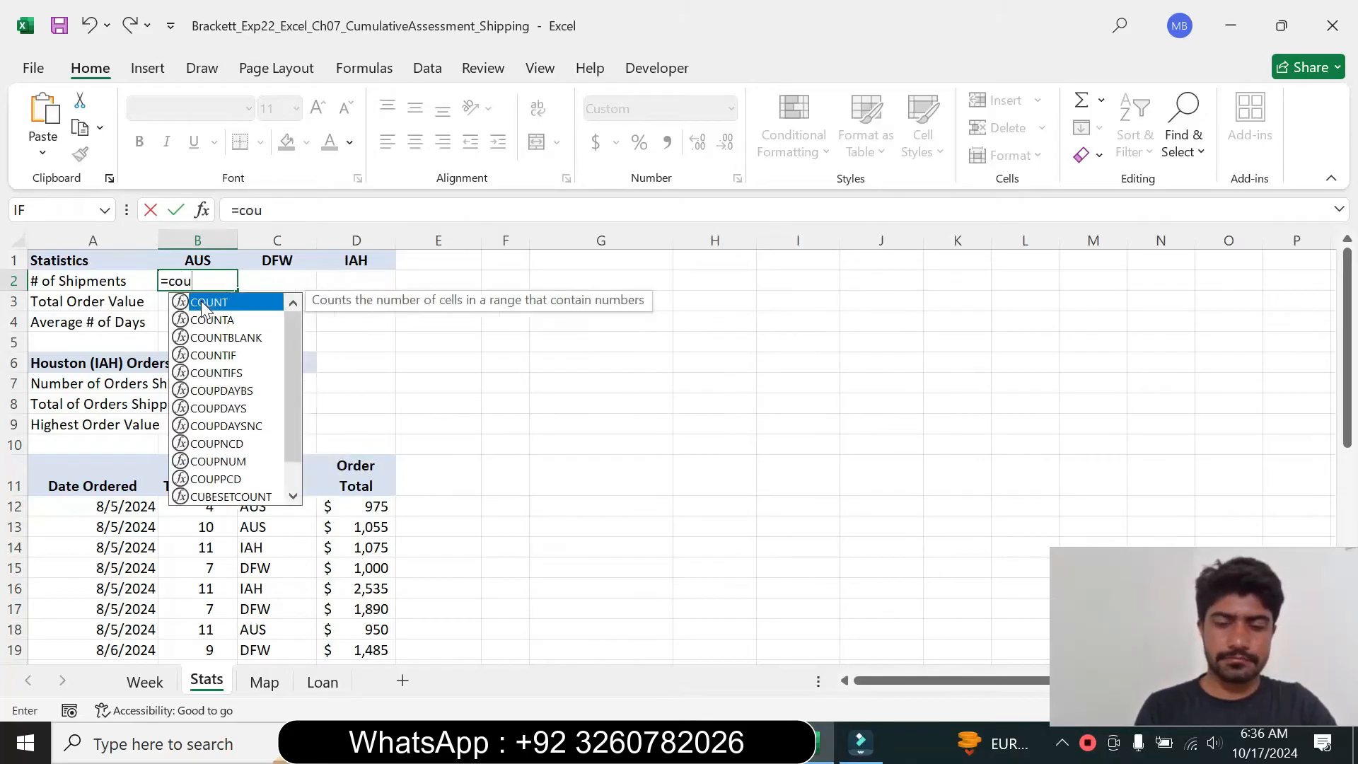
type("nti")
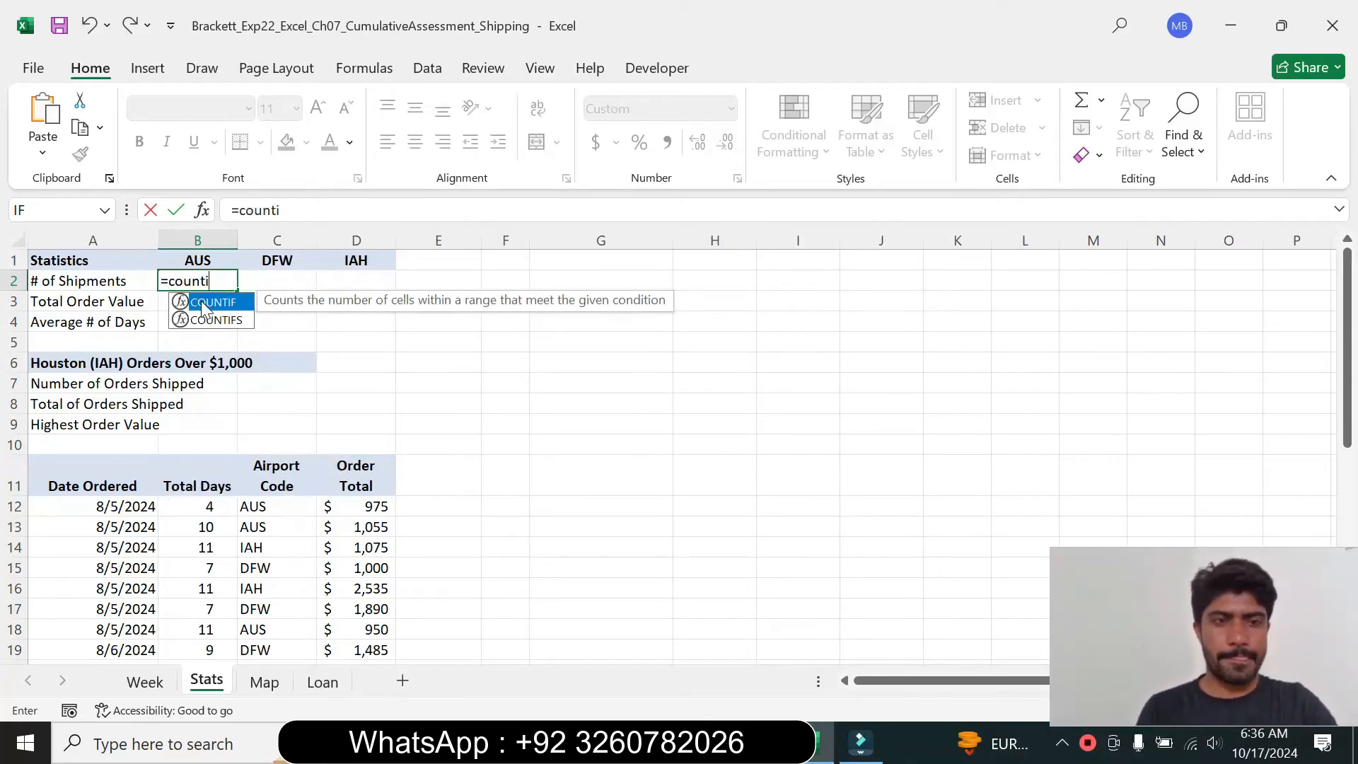
double_click(217, 303)
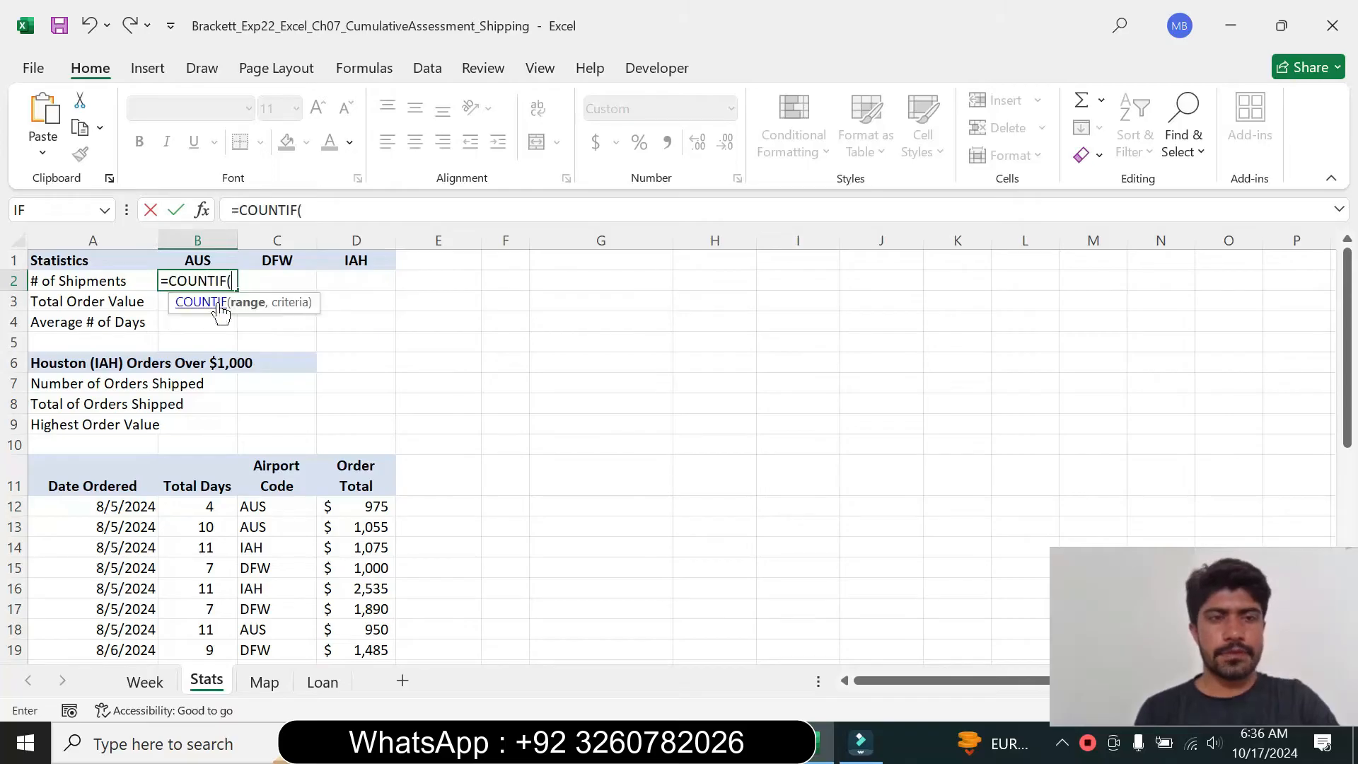
left_click(202, 210)
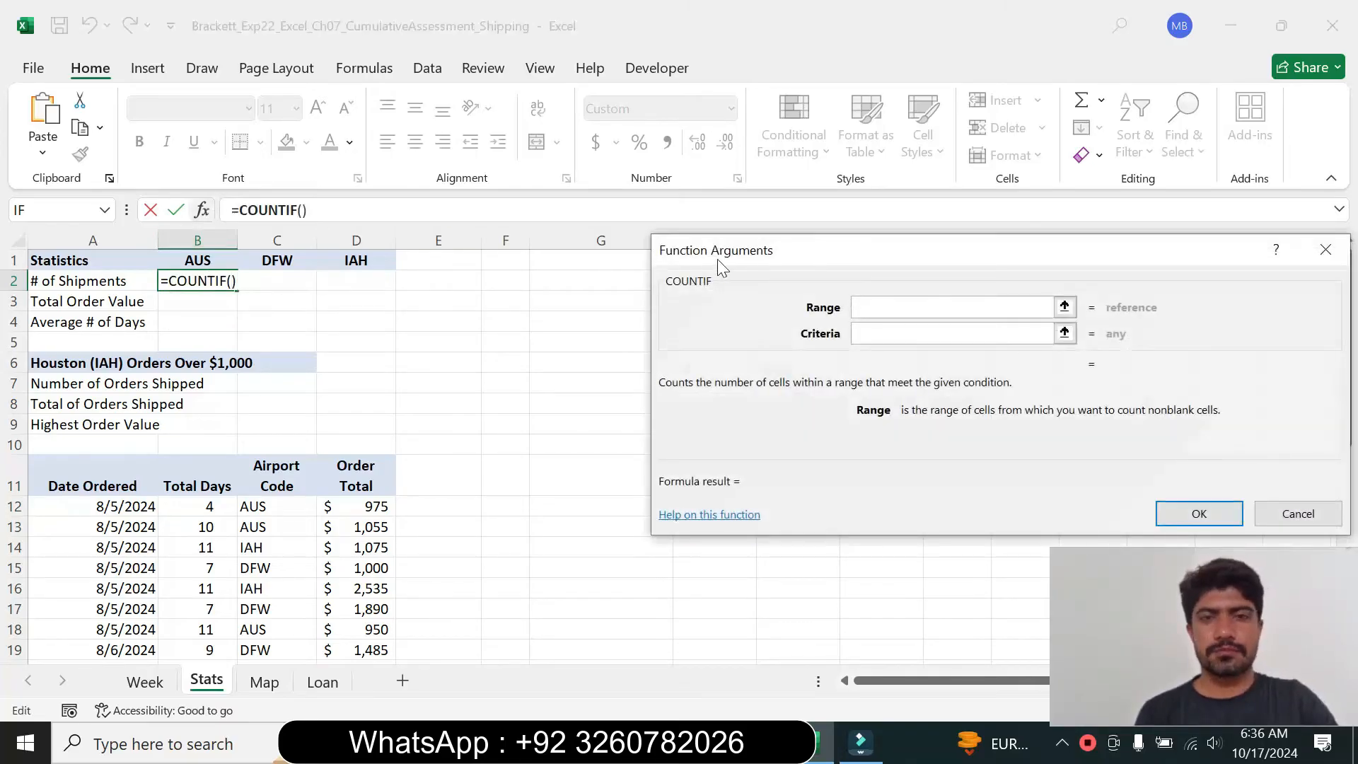
left_click_drag(792, 262, 661, 216)
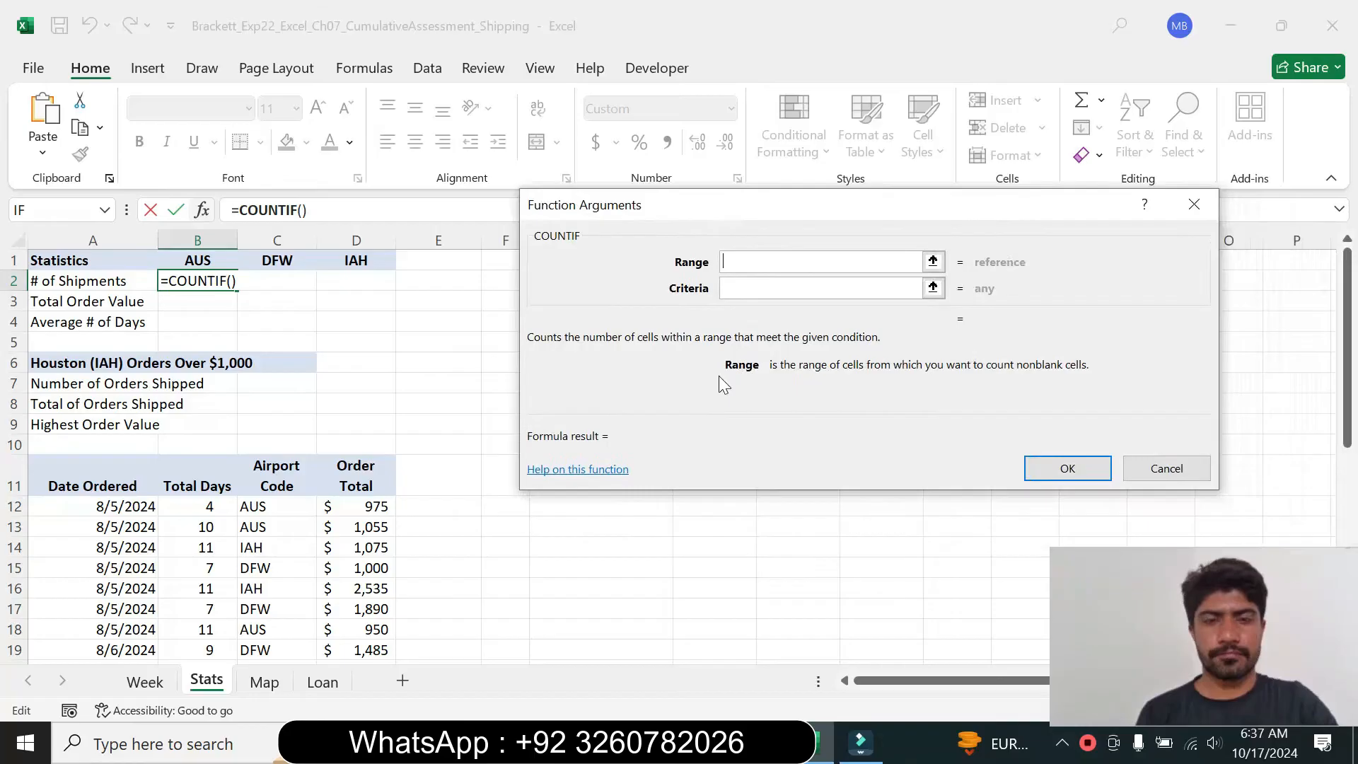
Step: Complete the COUNTIF function in B2 with the absolute range $C$12:$C$40 and cell B1 as the criteria
left_click(759, 742)
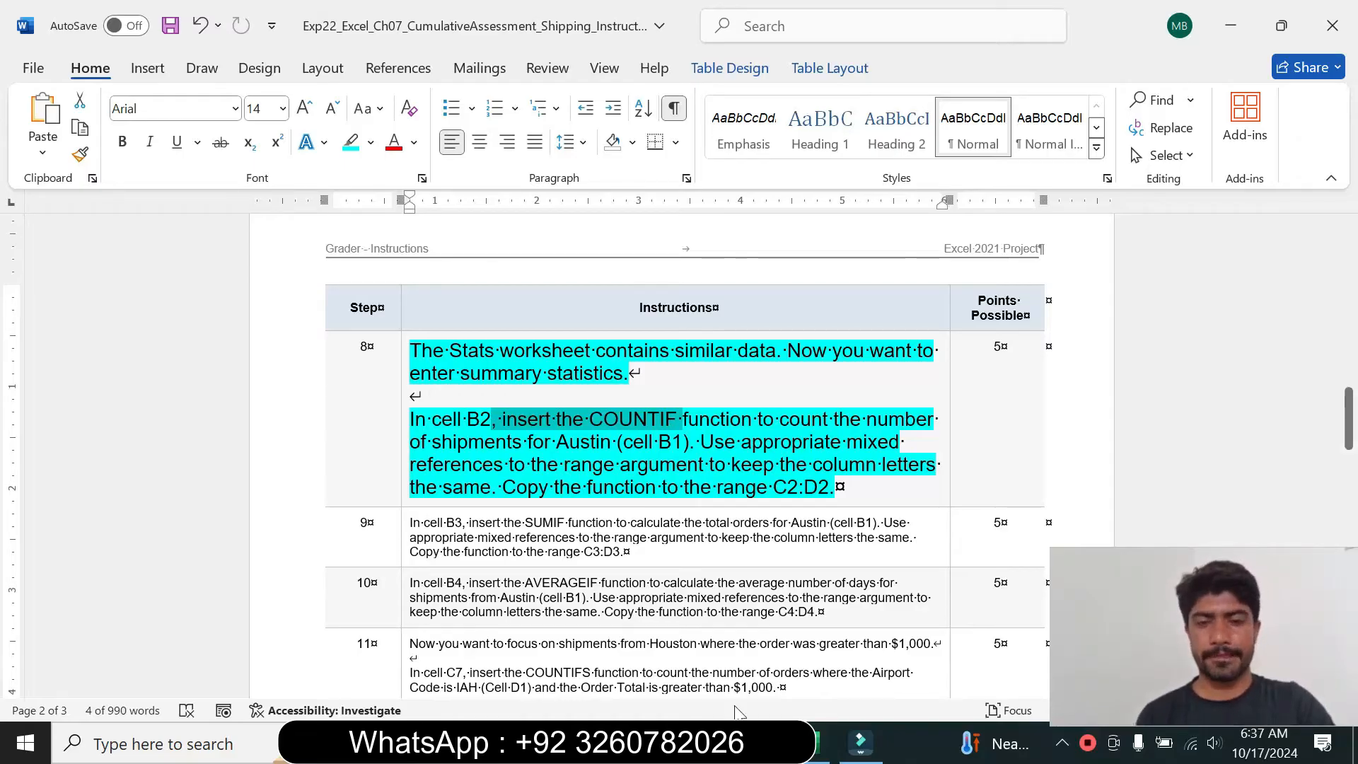
key("alt+Tab")
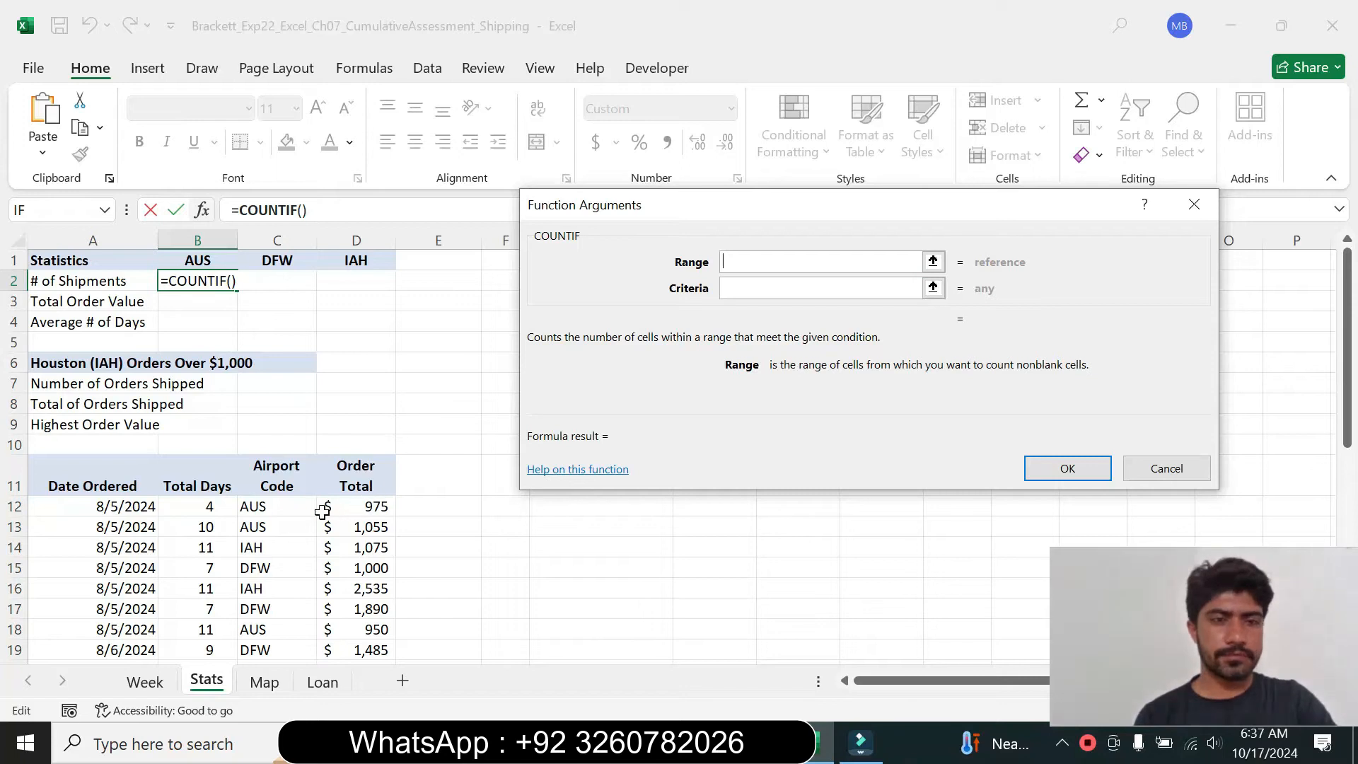
left_click(286, 508)
left_click_drag(285, 508, 277, 610)
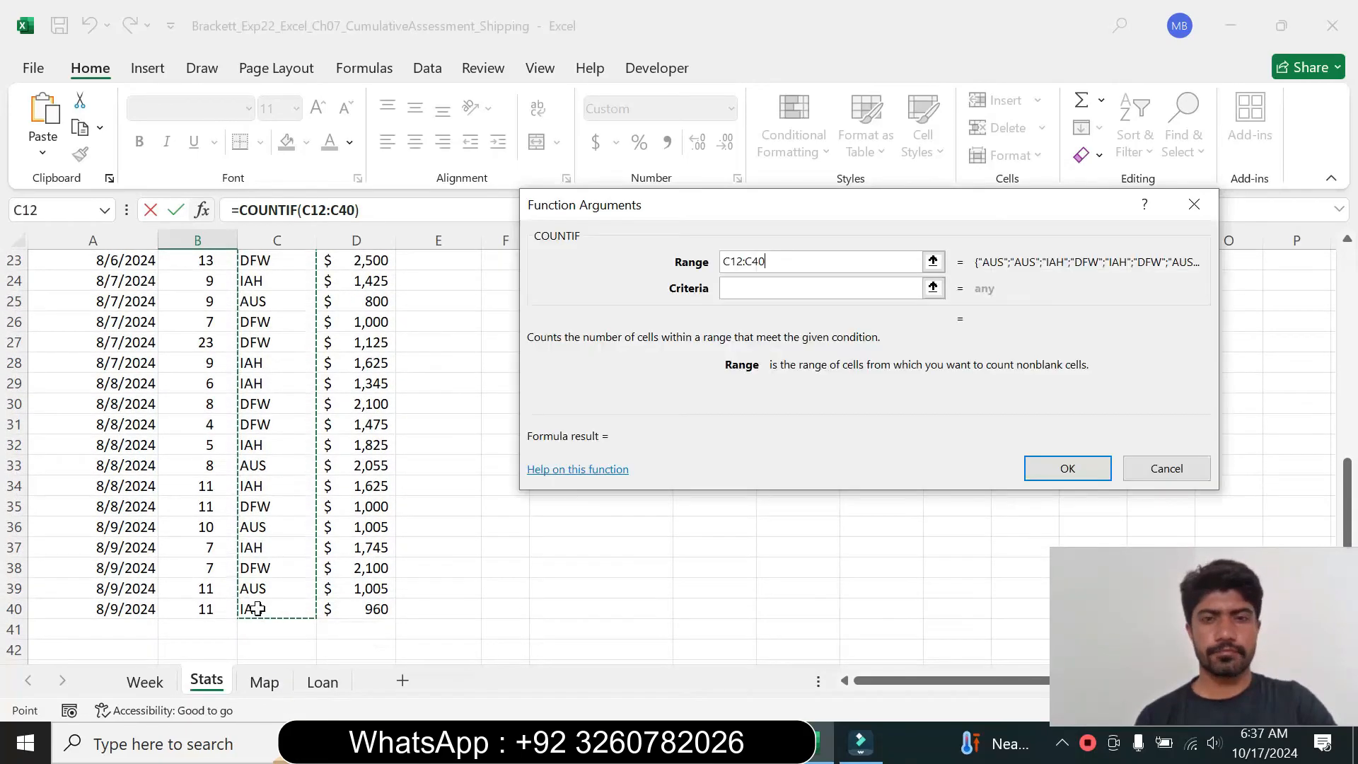
key("F4")
left_click(758, 290)
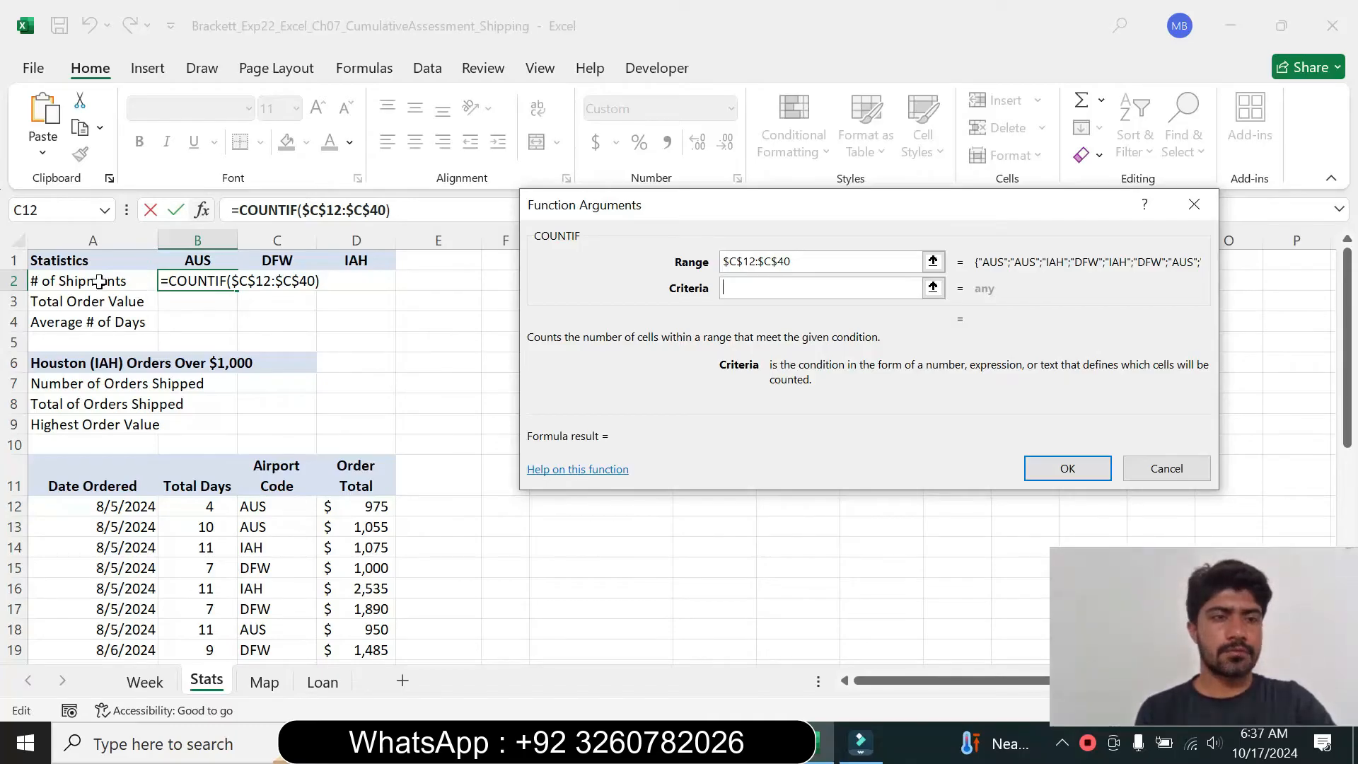
left_click(203, 265)
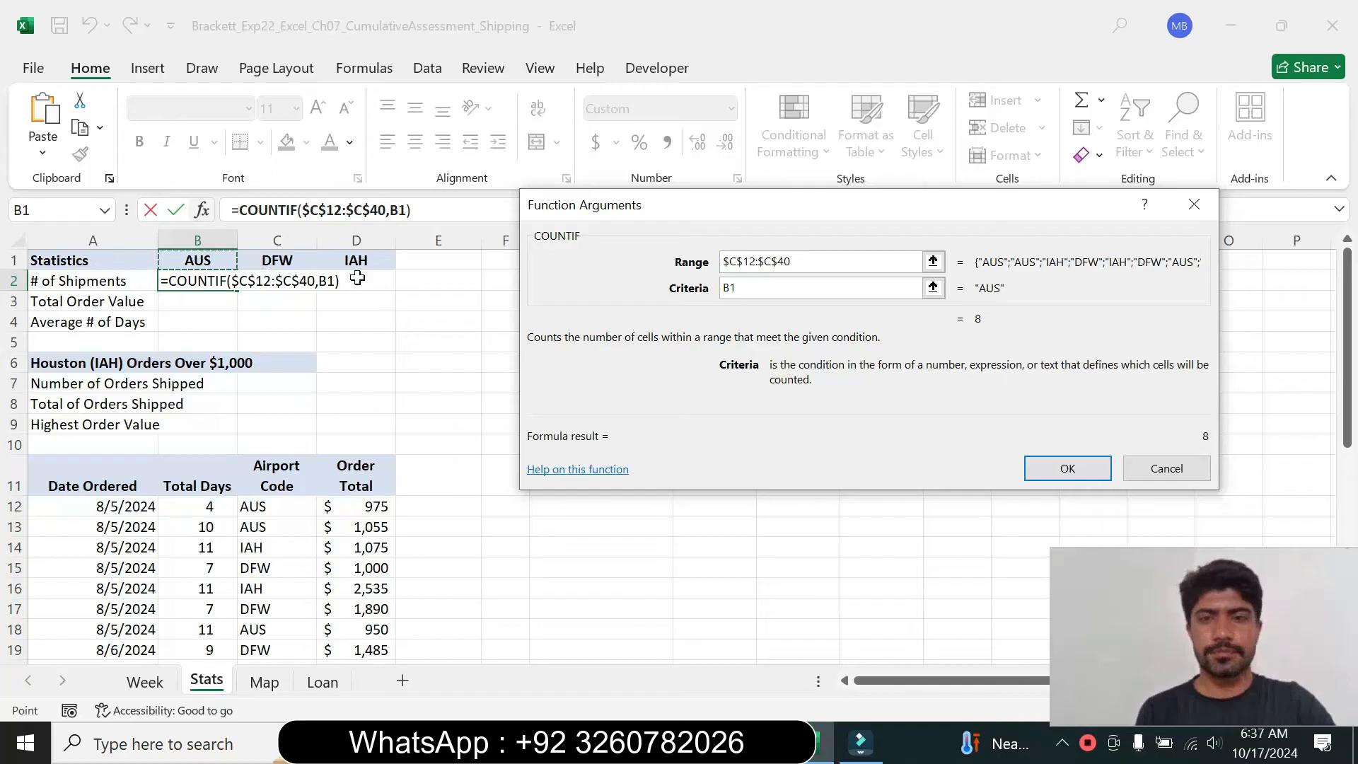
left_click(1067, 468)
Step: Check the copy range in the step 8 instructions in Word and copy B2's COUNTIF function to C2:D2 in Excel
key("alt+Tab")
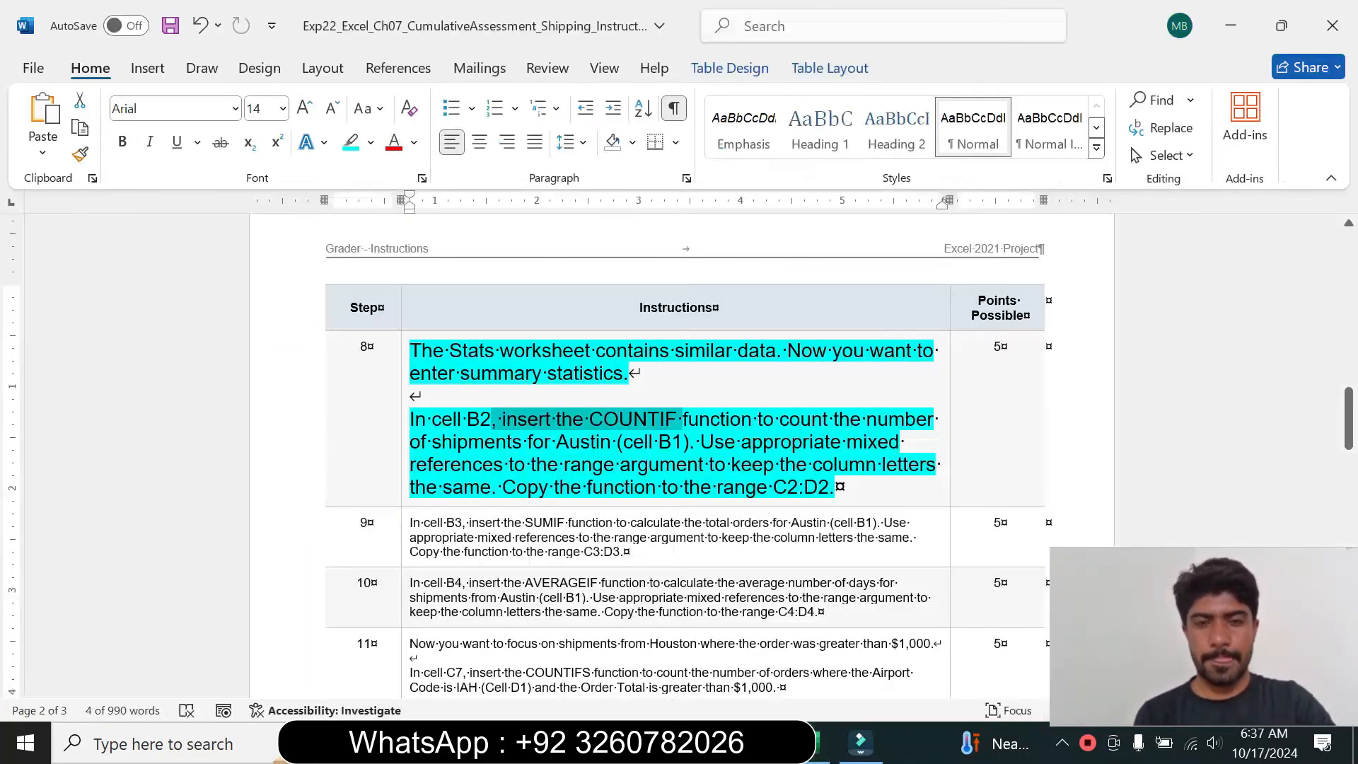
left_click_drag(504, 487, 838, 488)
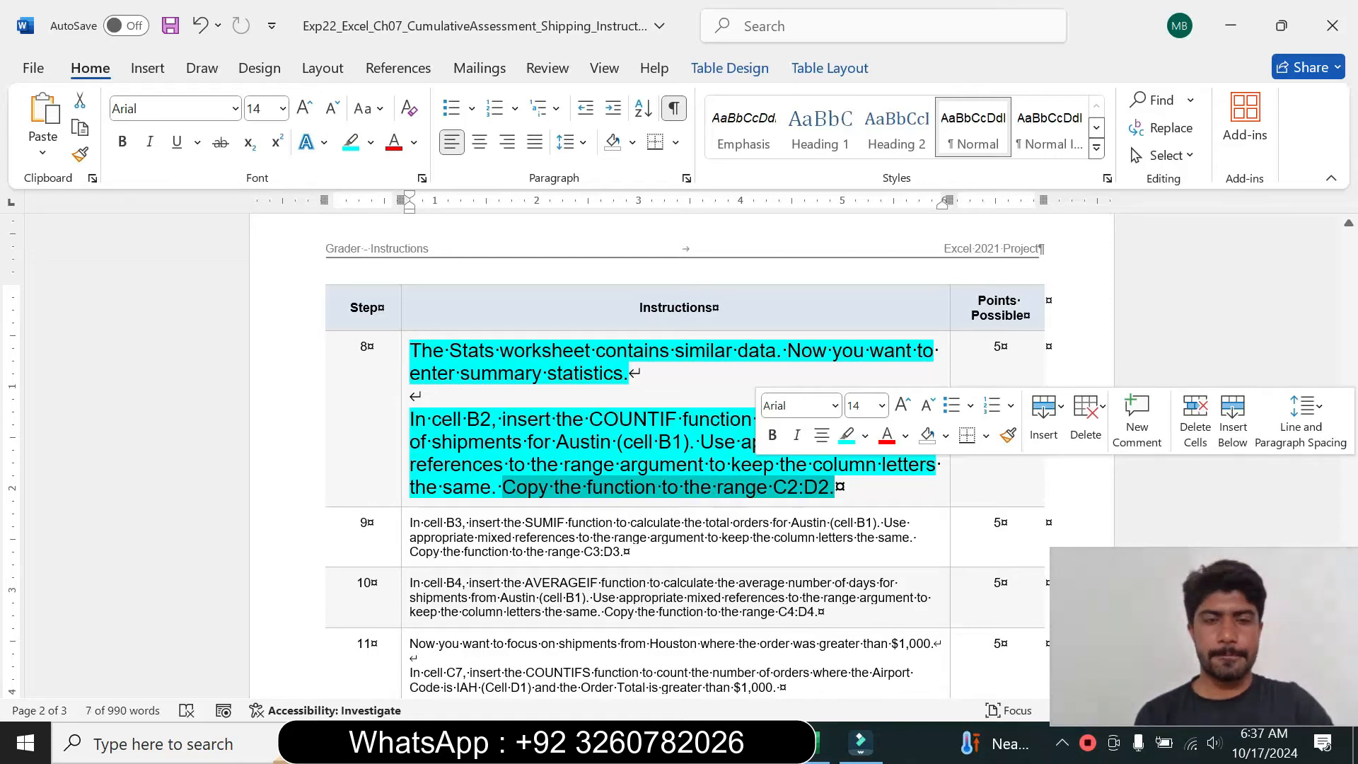
left_click(821, 741)
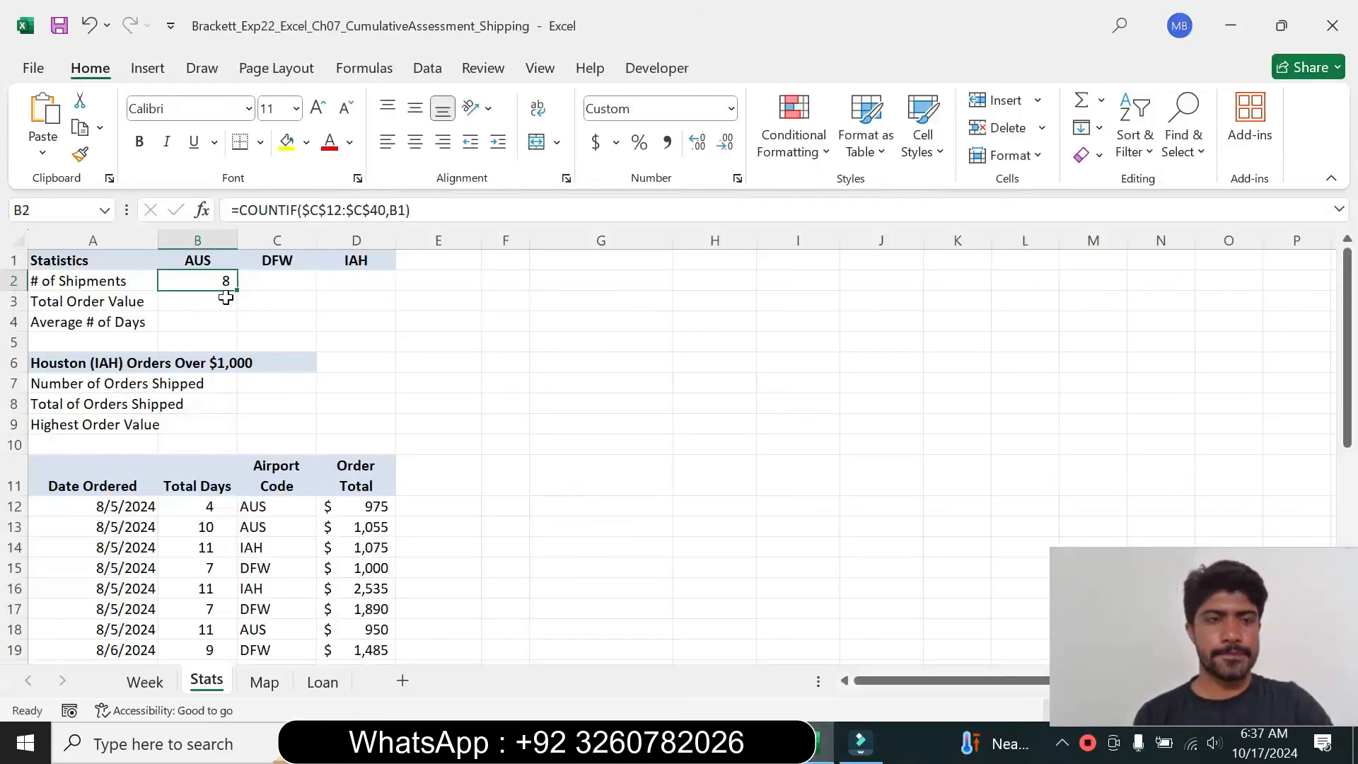
left_click_drag(236, 296, 387, 297)
left_click(408, 322)
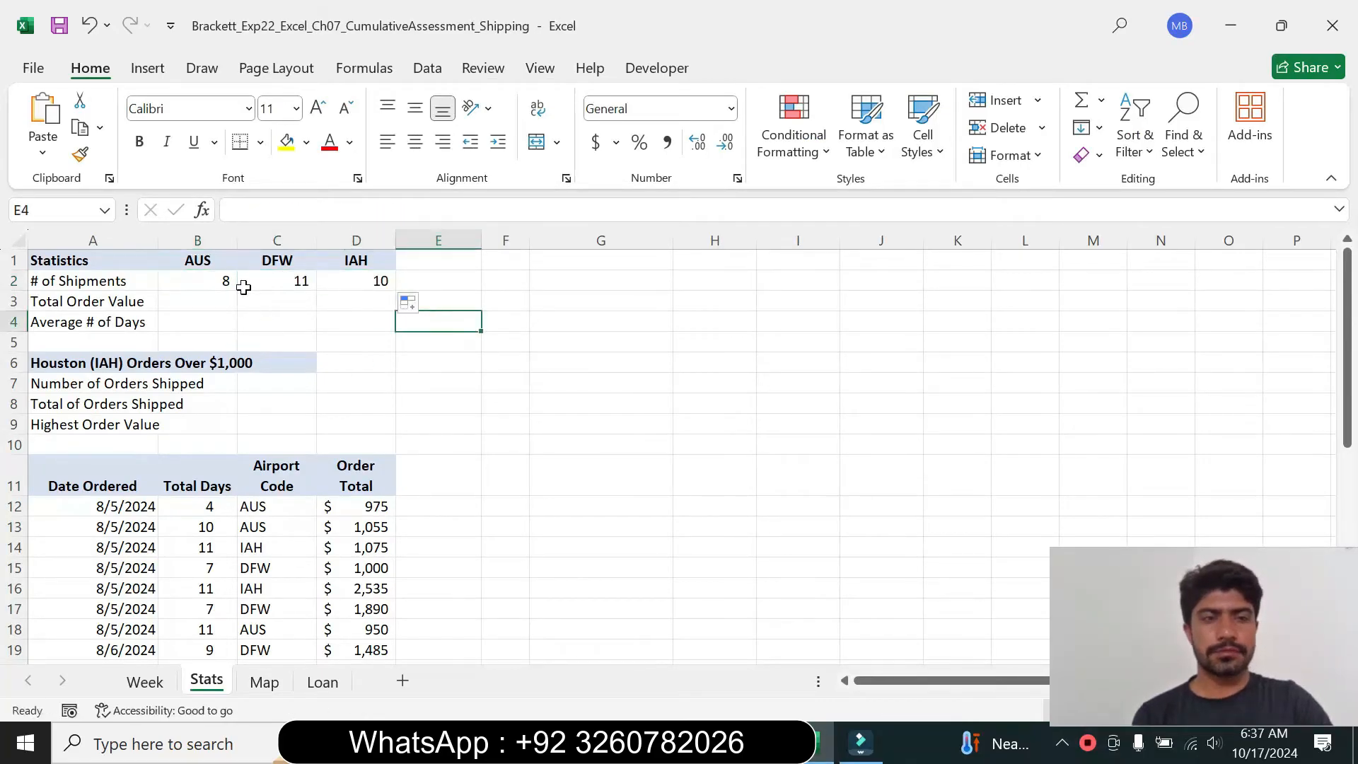
Step: Switch to the Word instructions, set the step 8 text to 9 pt and remove its highlighting
key("alt+Tab")
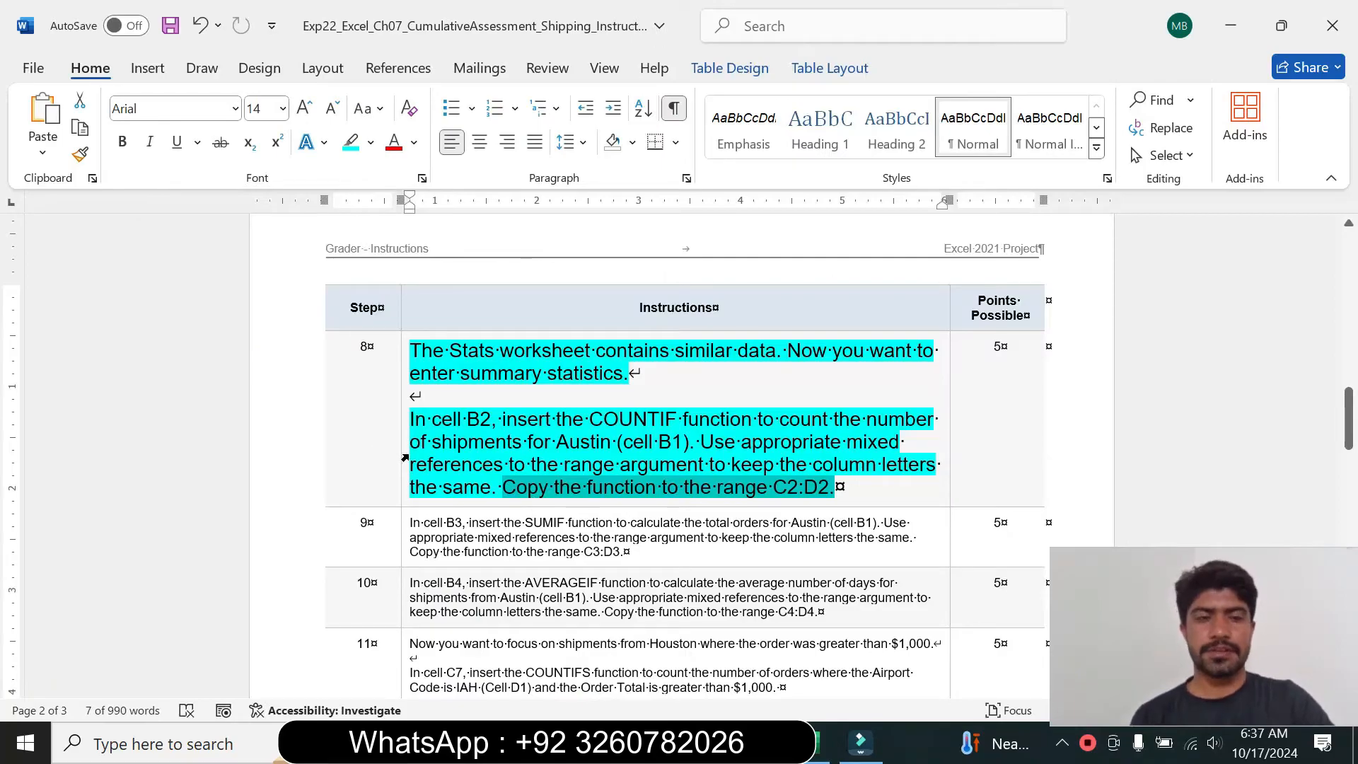
left_click(404, 457)
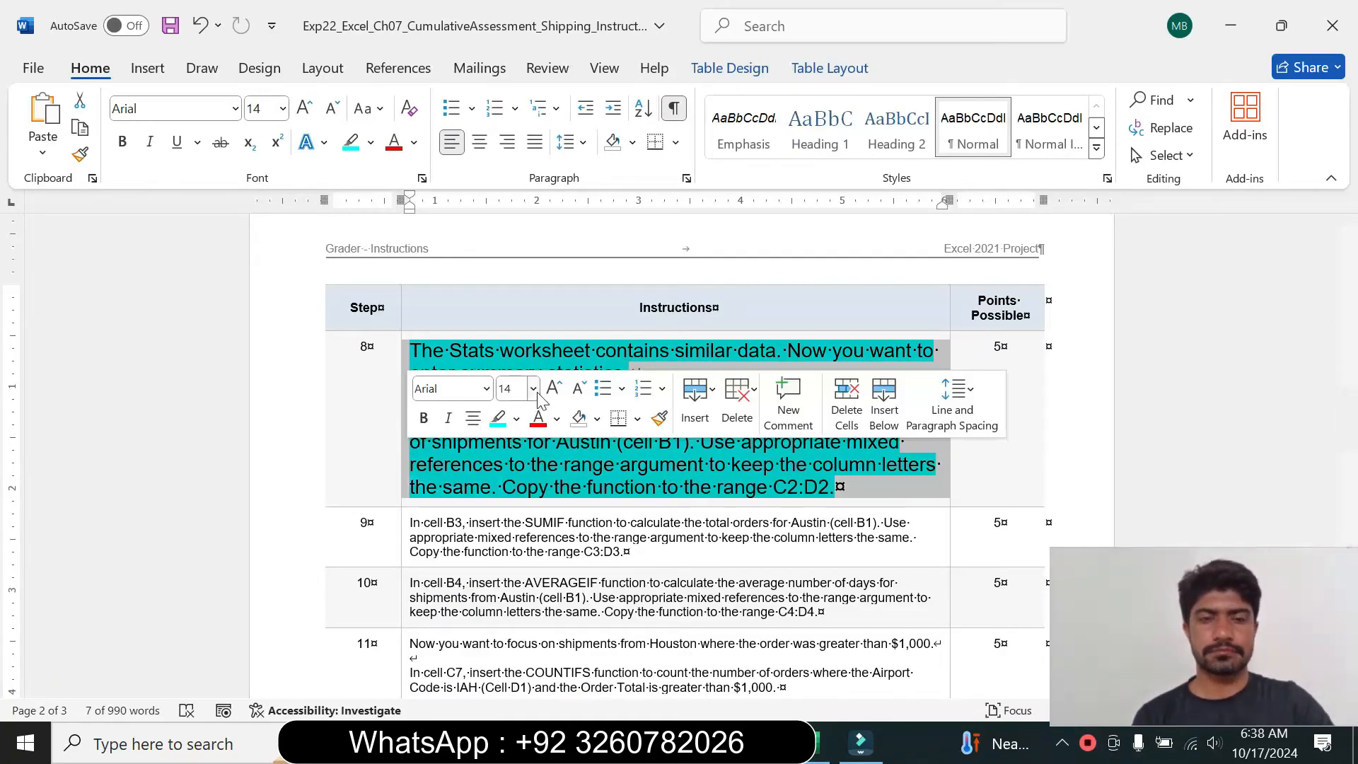
left_click(533, 389)
left_click(512, 43)
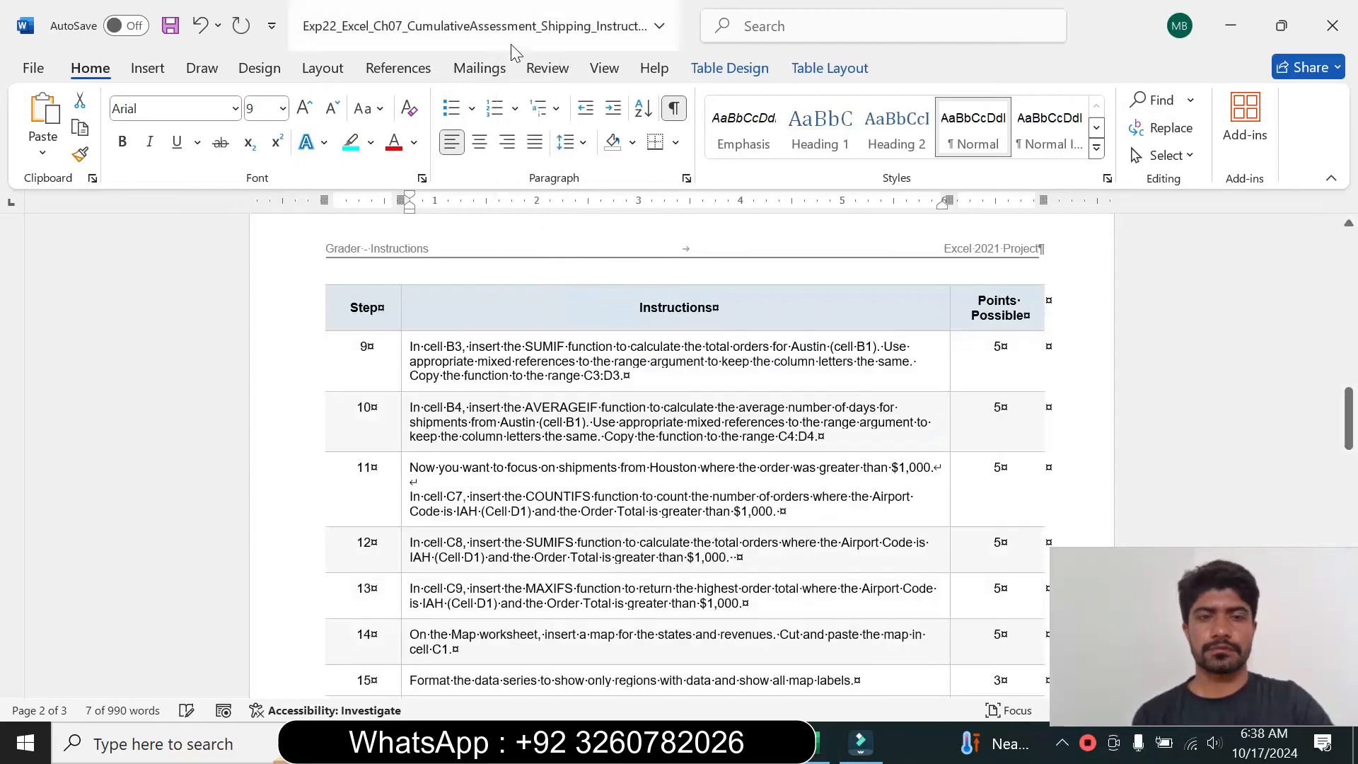
left_click_drag(1346, 427, 1346, 385)
left_click(370, 142)
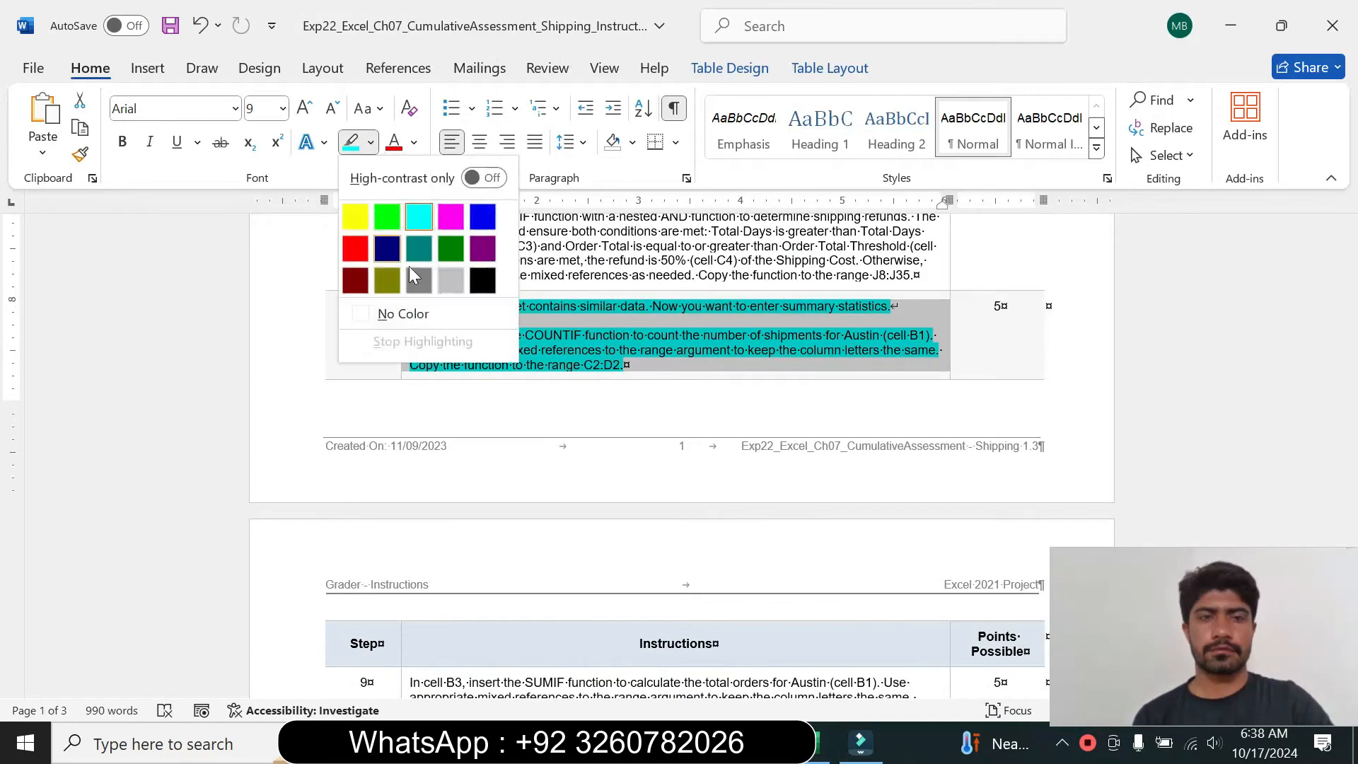
left_click(424, 314)
Step: Enlarge the step 9 instruction text to 12 pt and highlight it in turquoise
left_click_drag(1353, 392, 1353, 434)
left_click(398, 416)
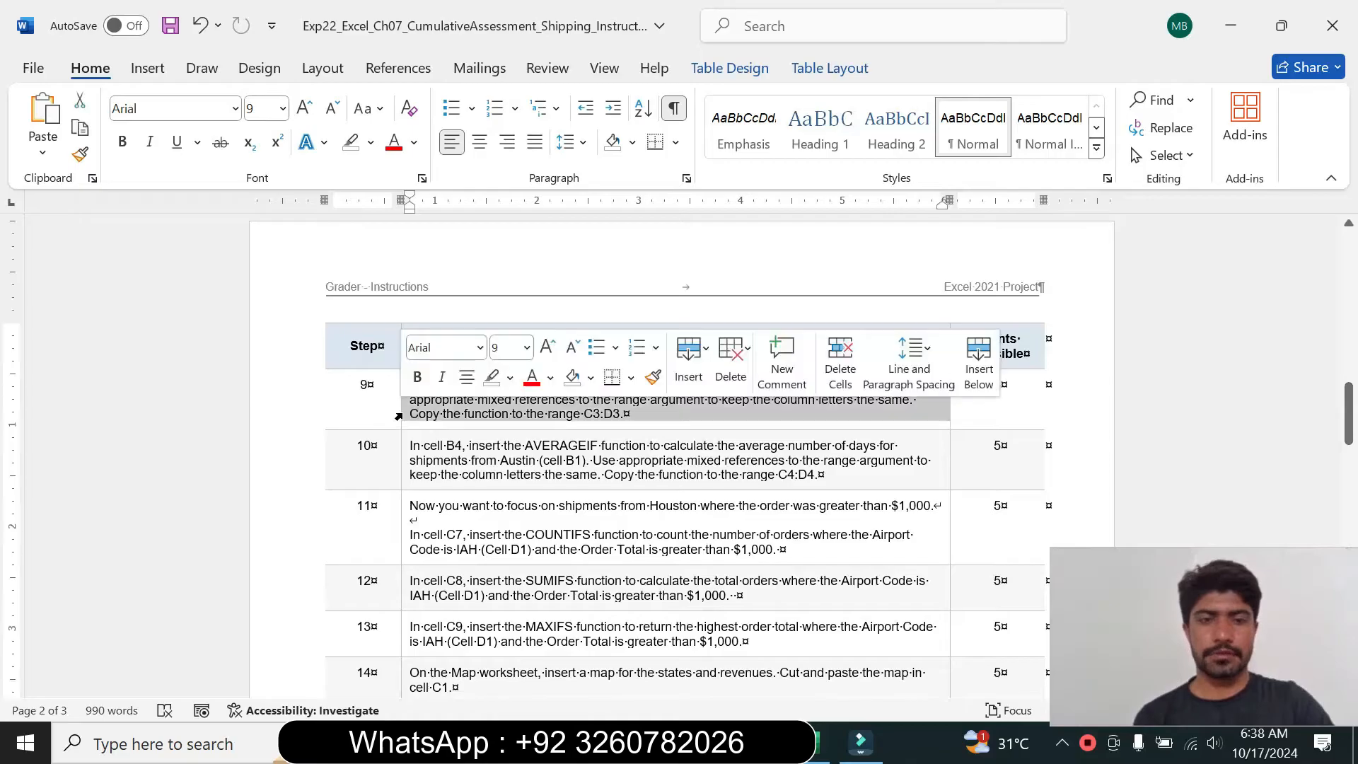
left_click(527, 347)
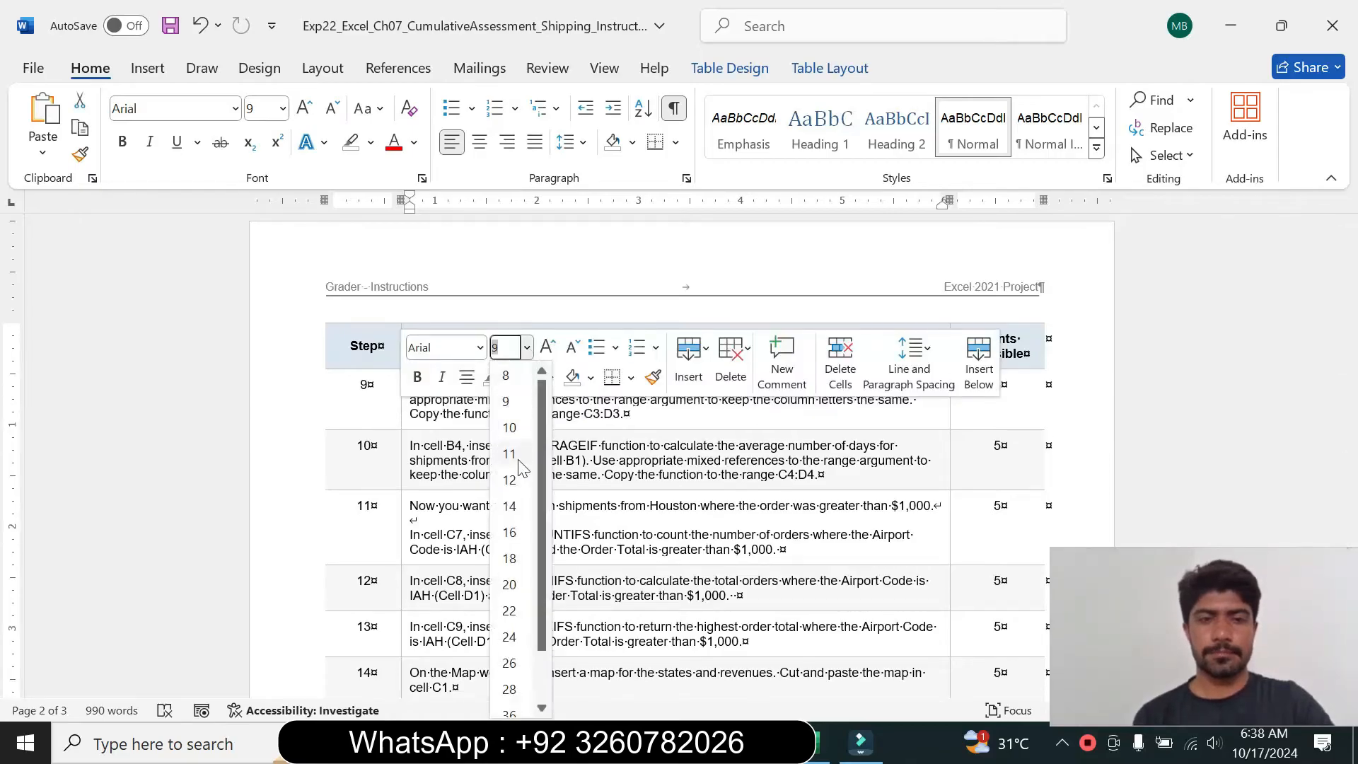
left_click(509, 479)
left_click(509, 377)
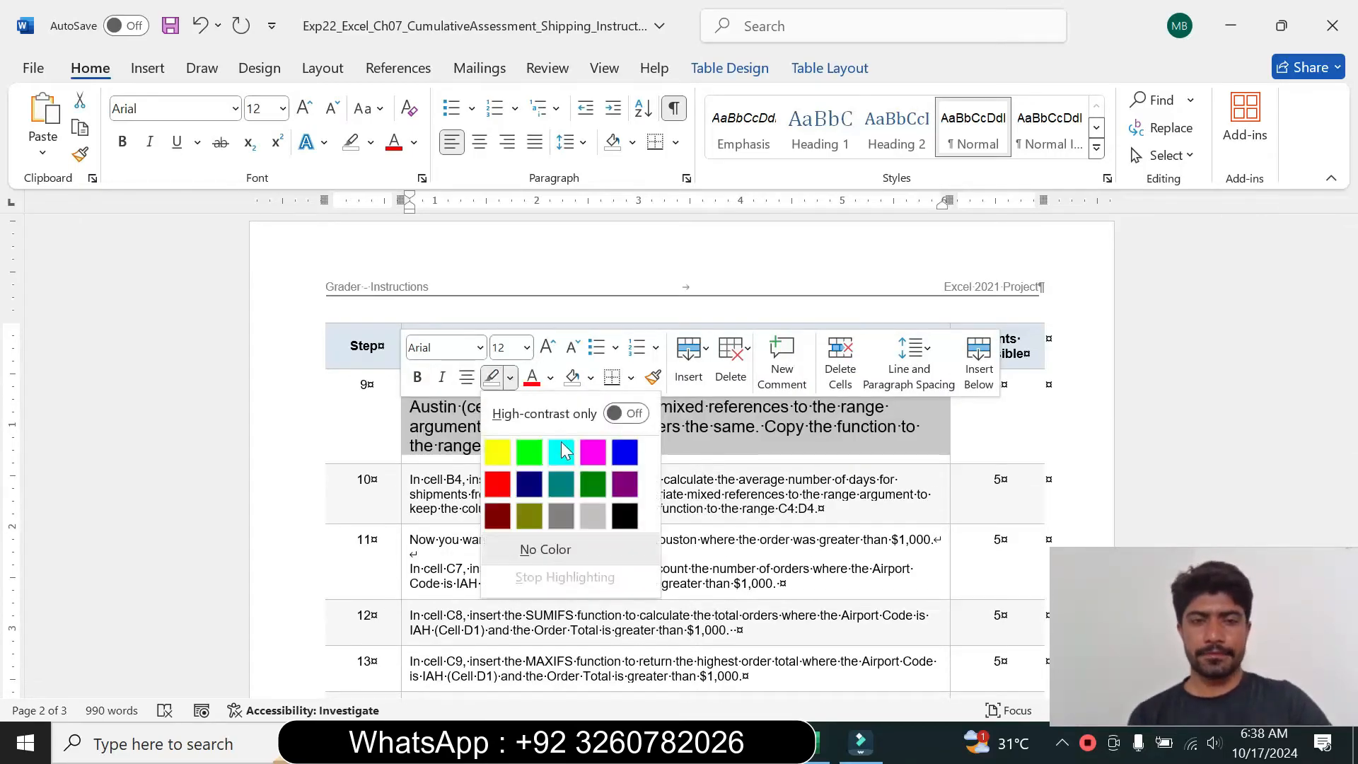
left_click(561, 451)
left_click(523, 479)
Step: Read the step 9 instructions on the SUMIF function in cell B3, its mixed references and the copy range
triple_click(426, 389)
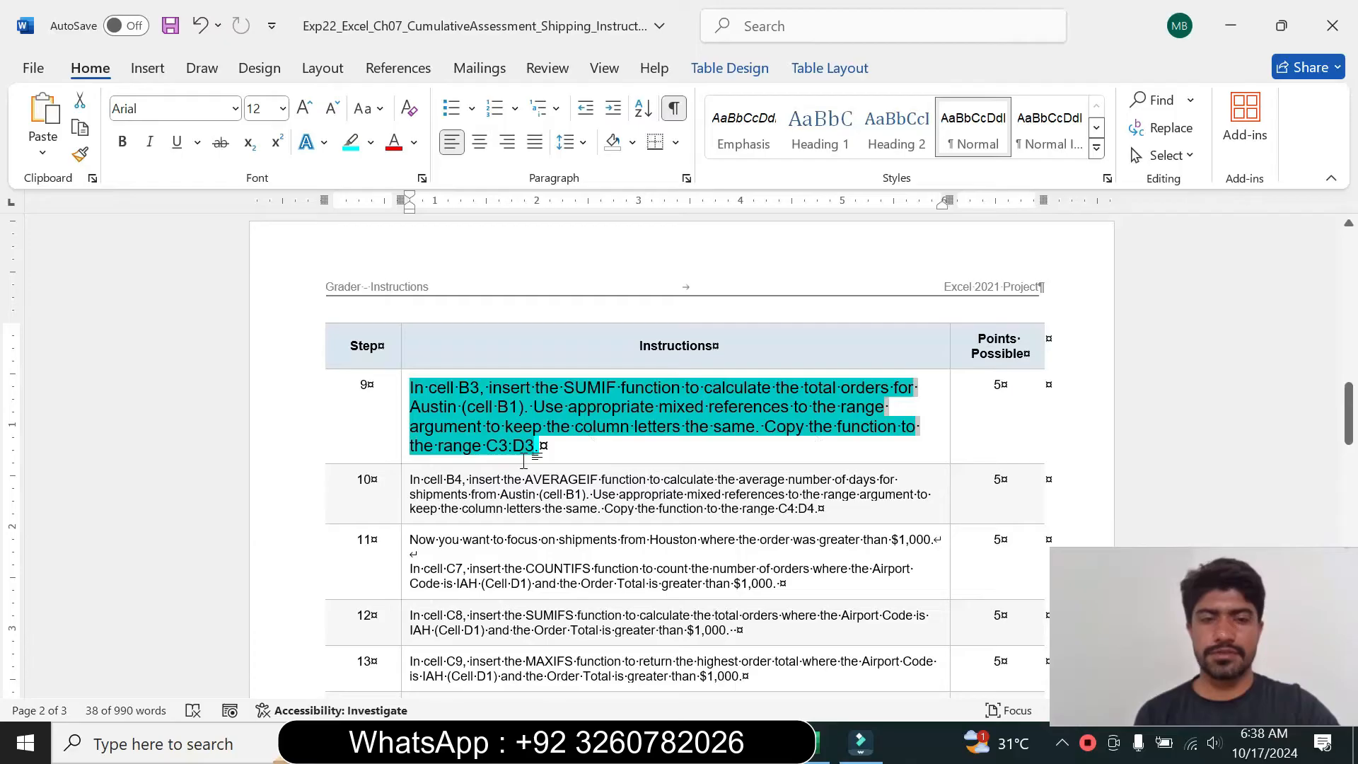
left_click(540, 447)
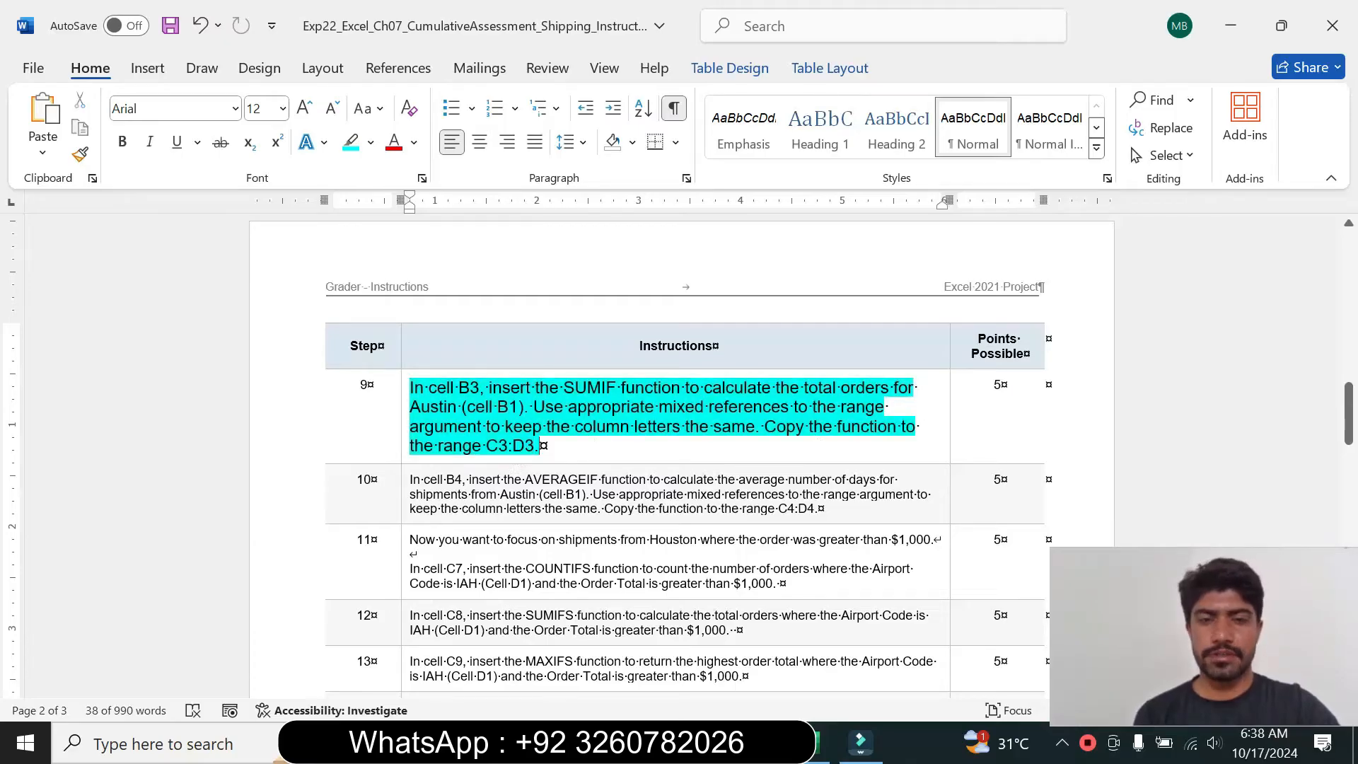
left_click_drag(428, 389, 469, 388)
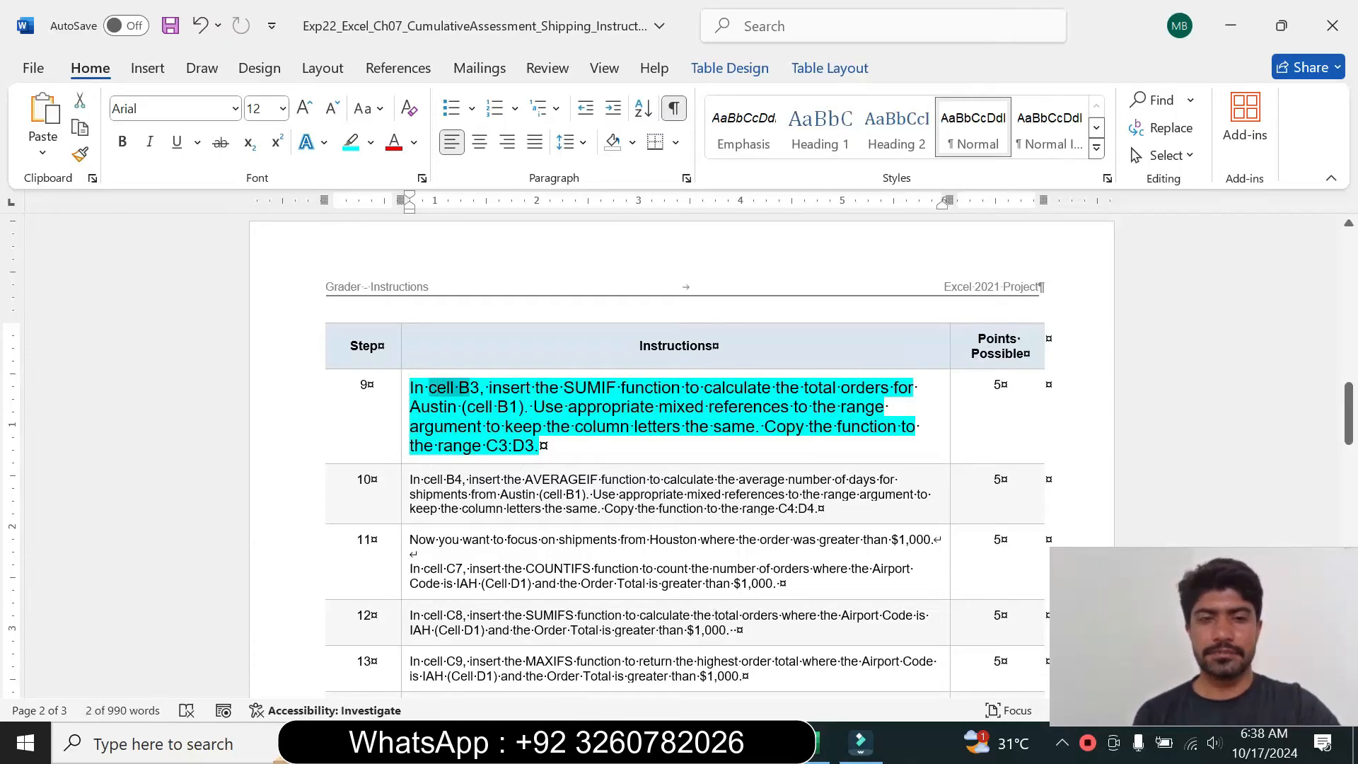
Step: Switch to Excel, start a SUMIF function in cell B3 of the Stats sheet and open its function arguments
left_click(823, 742)
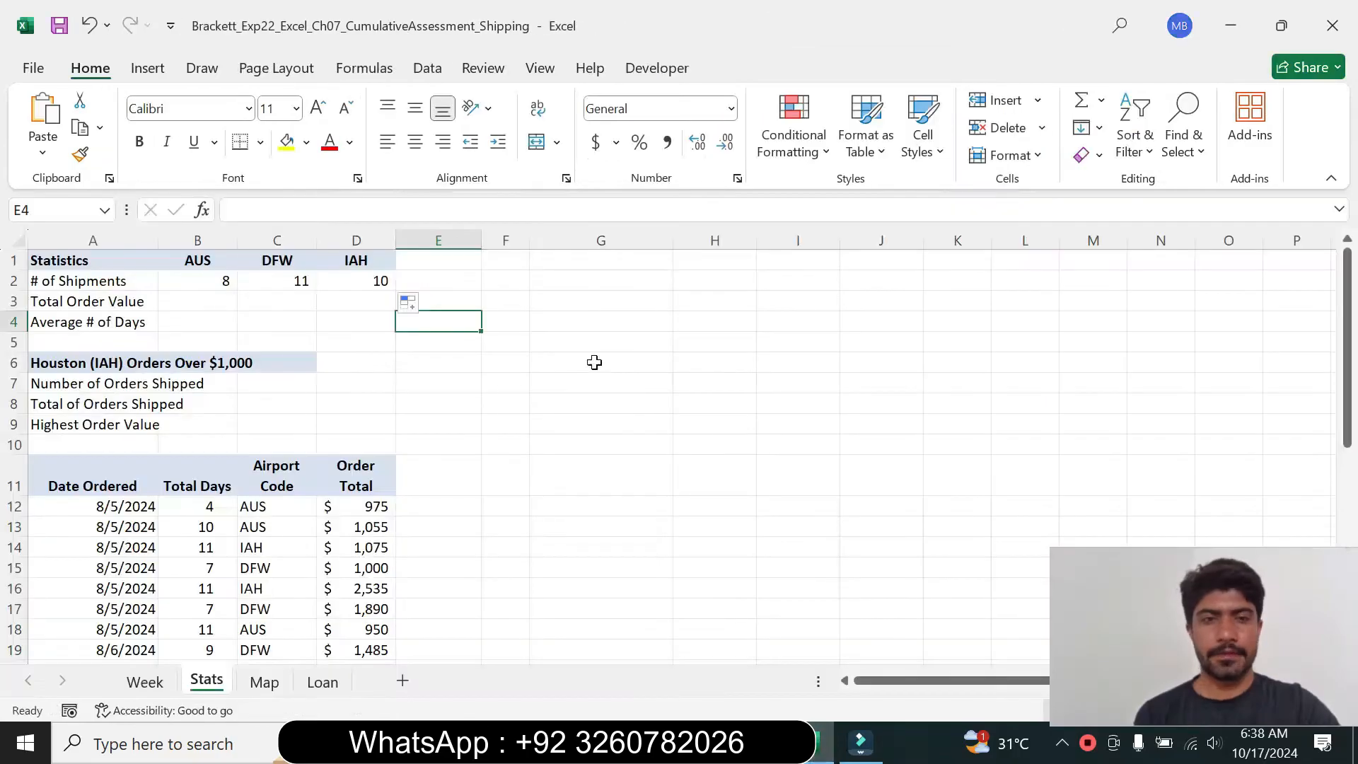
left_click(207, 308)
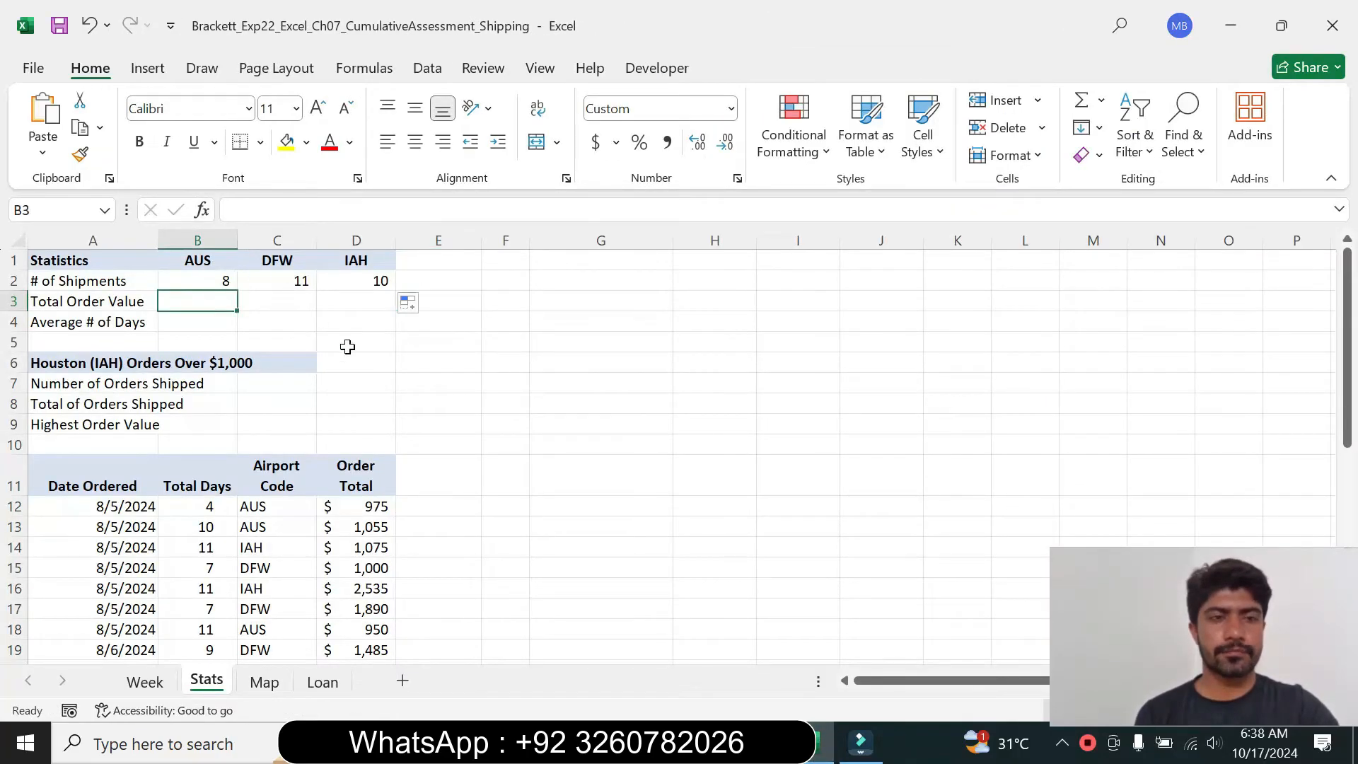
left_click(760, 742)
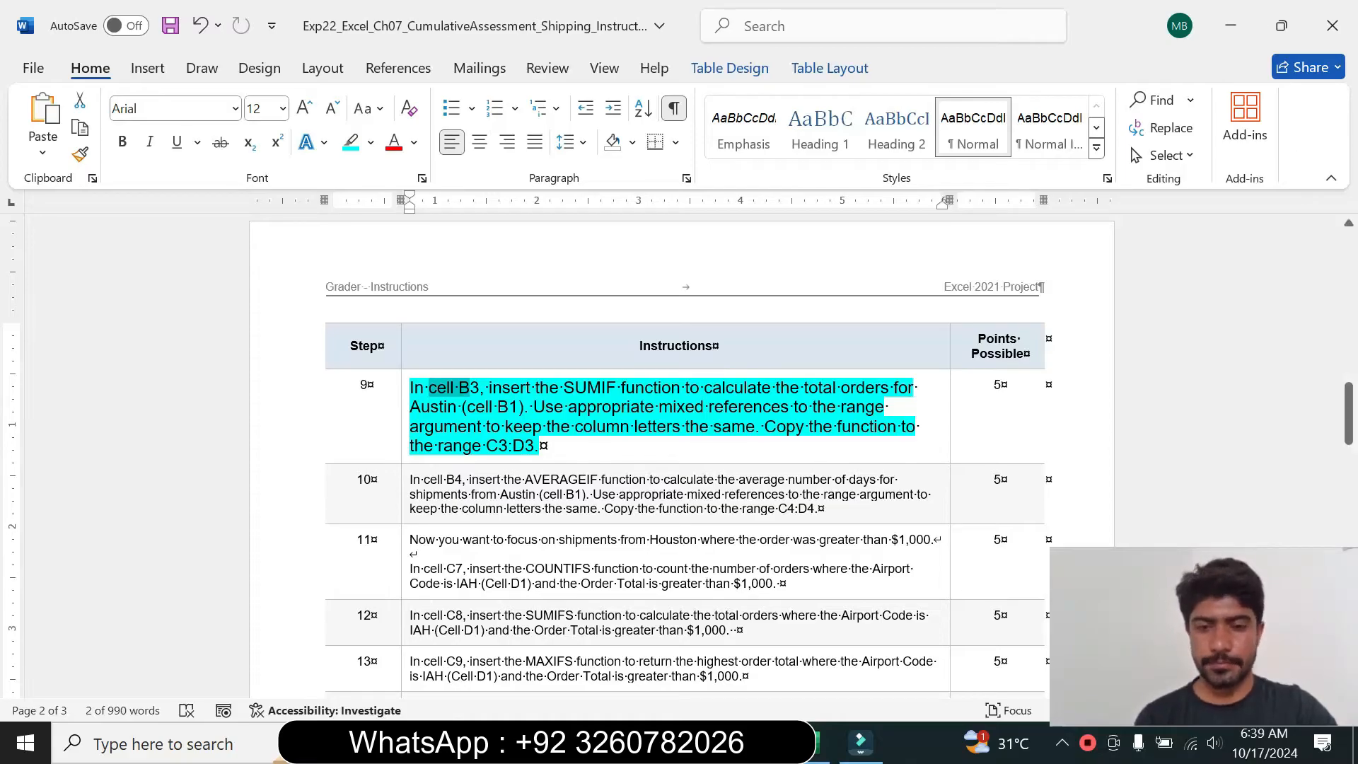
left_click(822, 746)
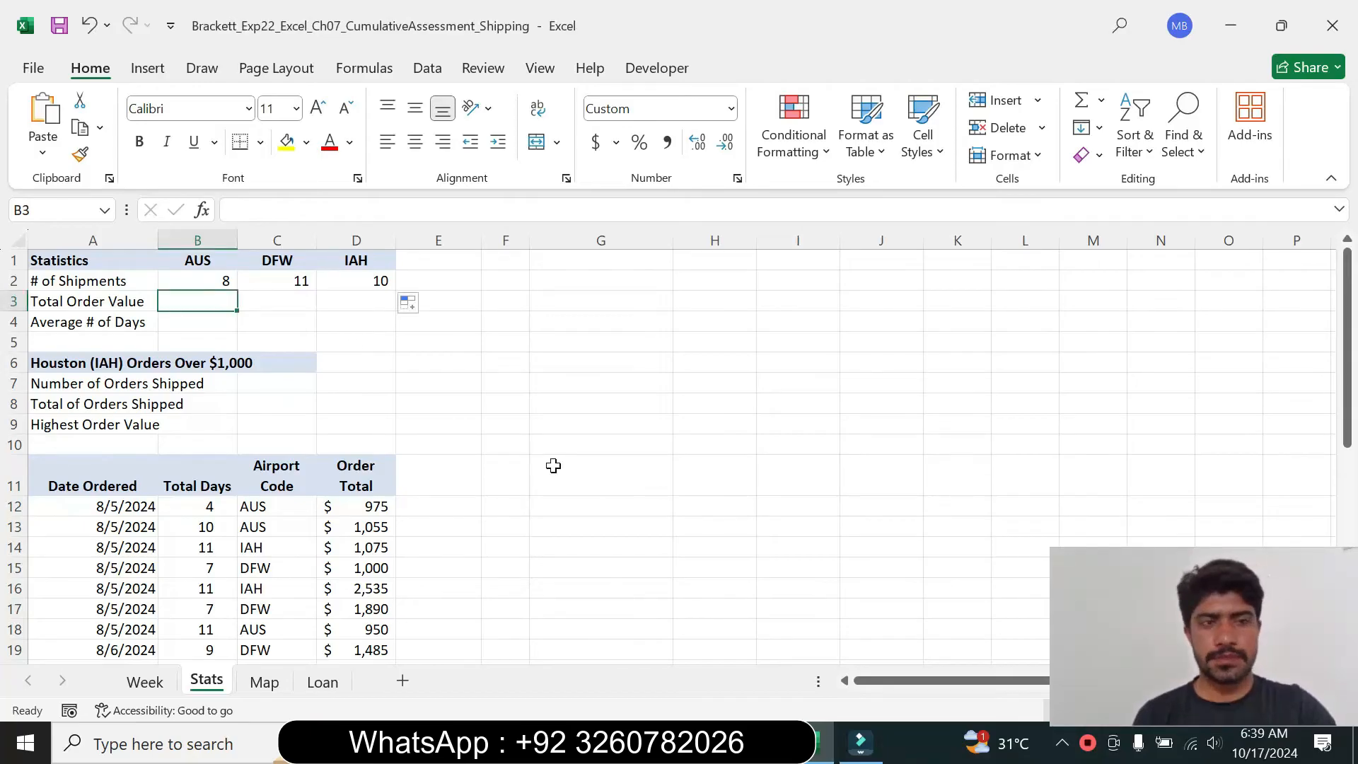
left_click(760, 746)
left_click(819, 747)
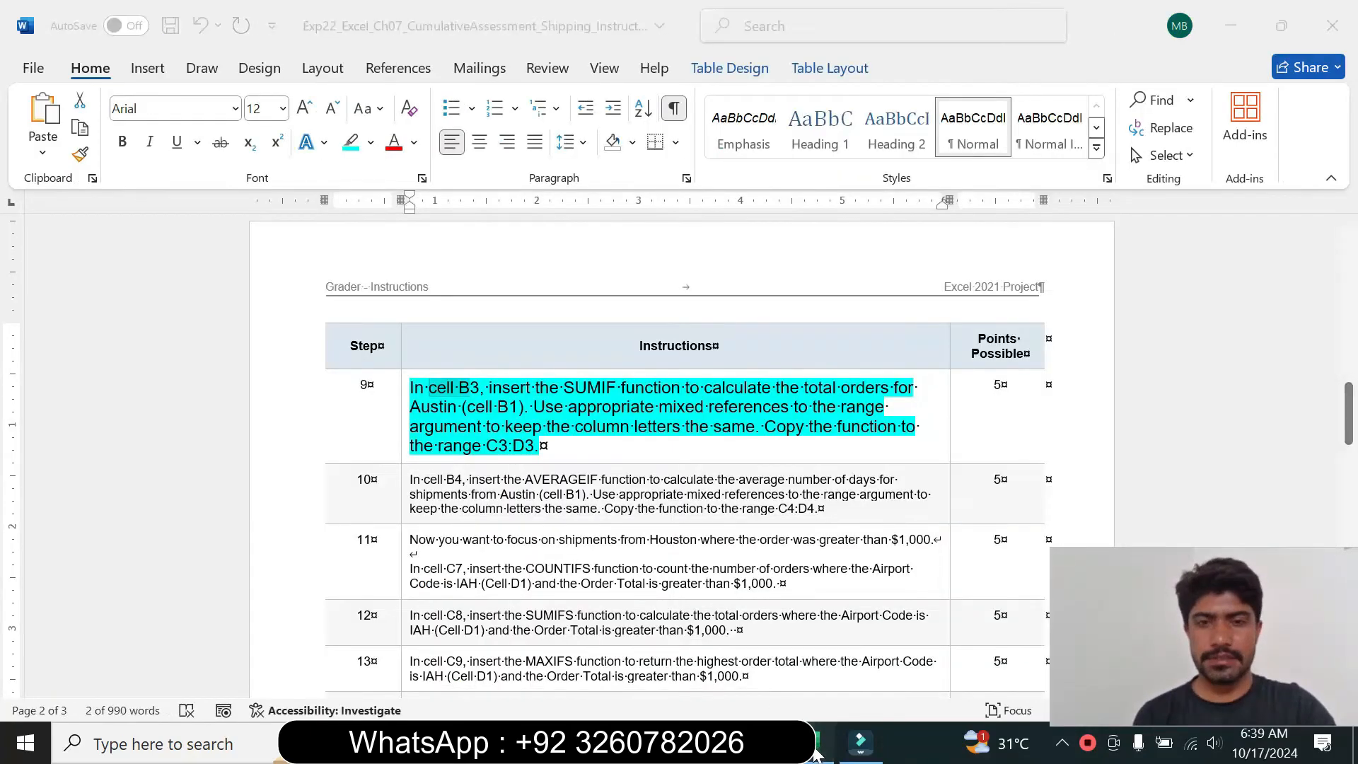
type("=")
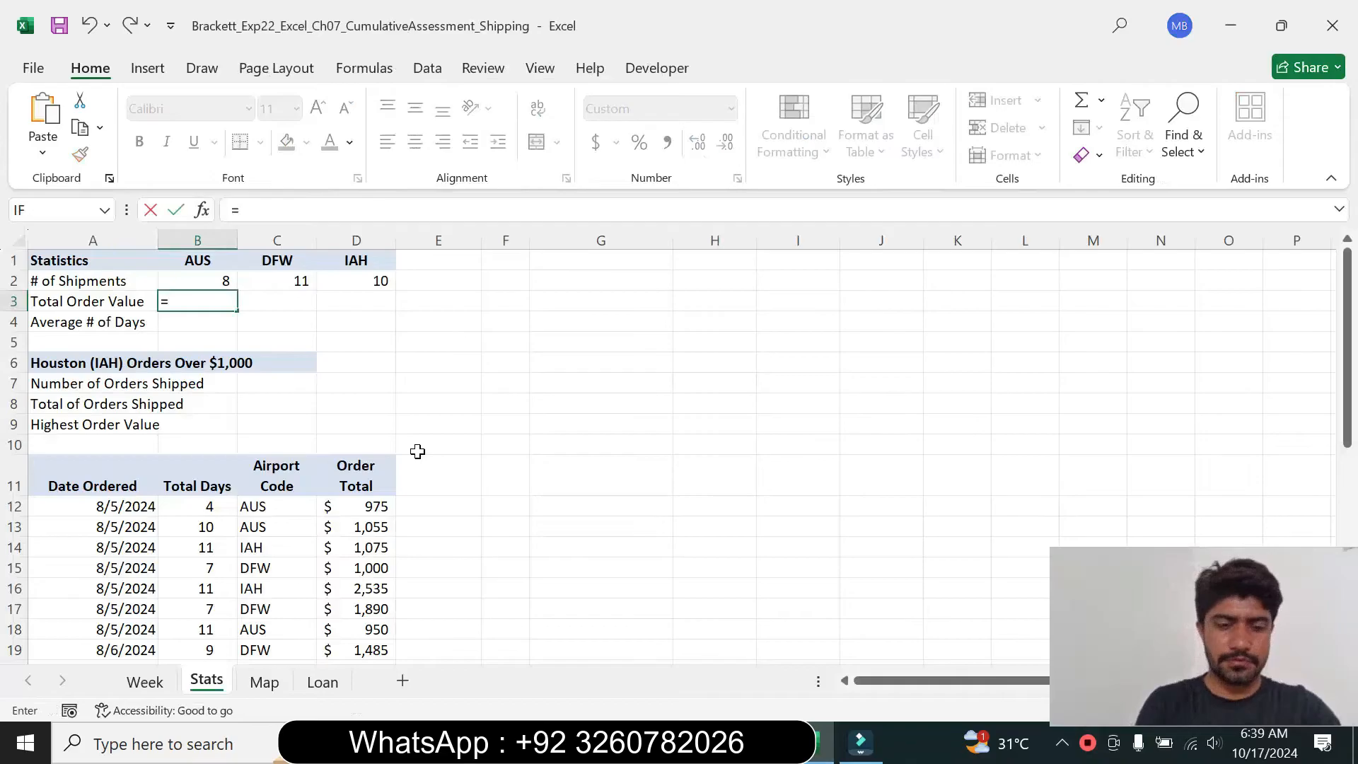
type("sumi")
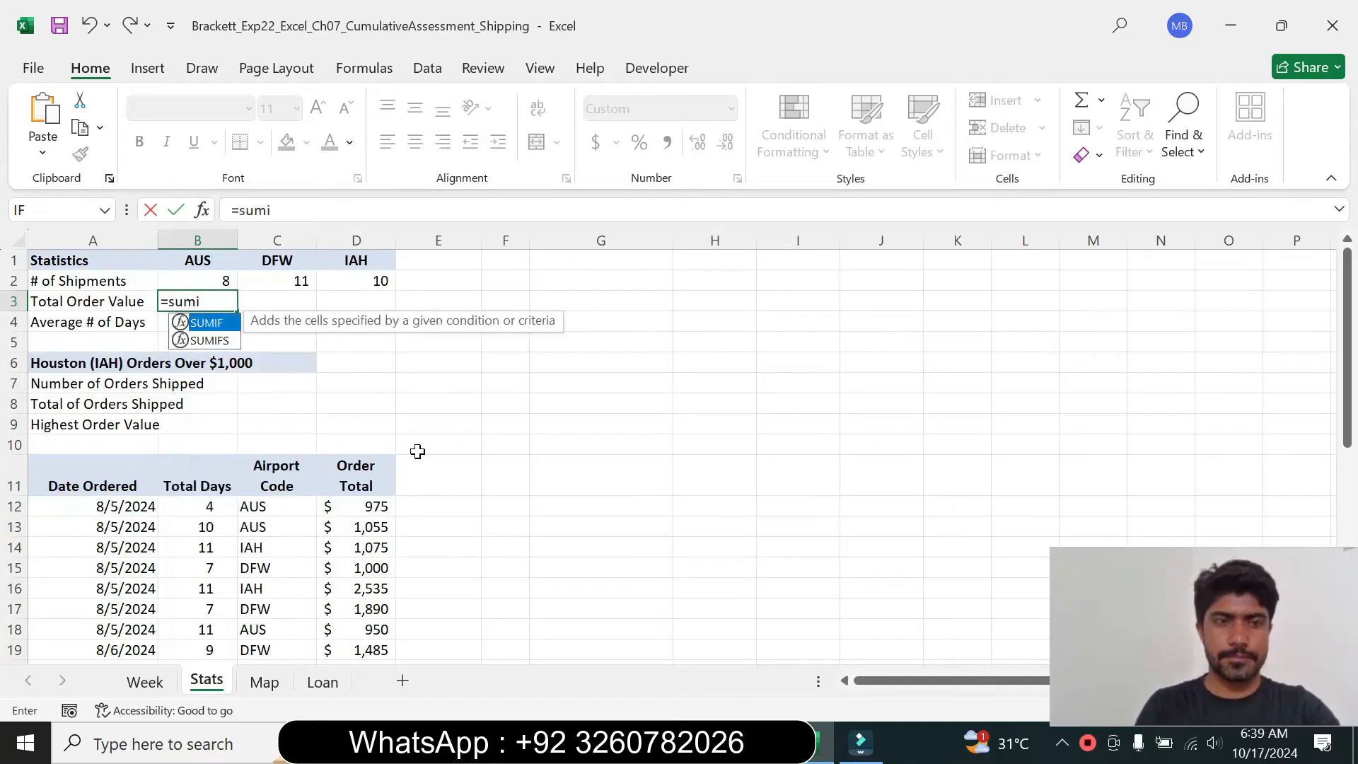
key("Tab")
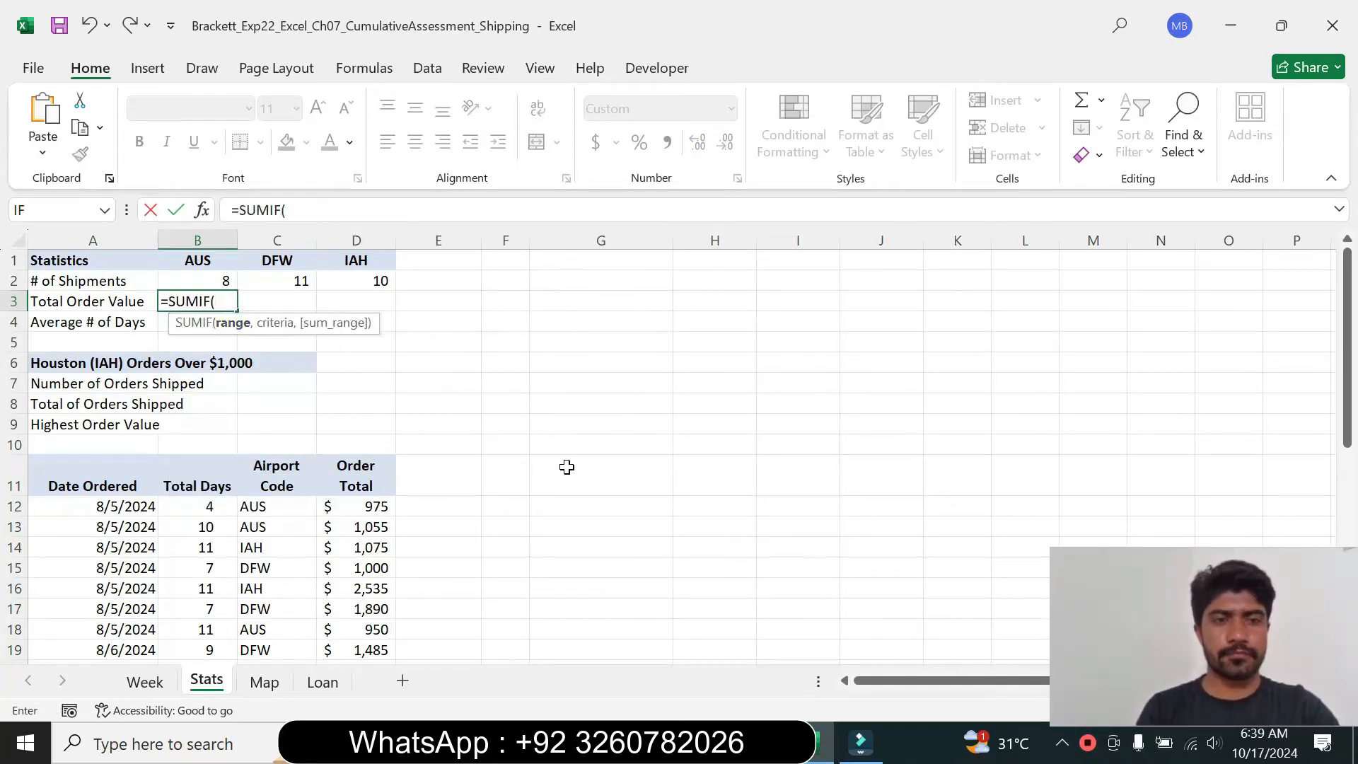
key("alt+Tab")
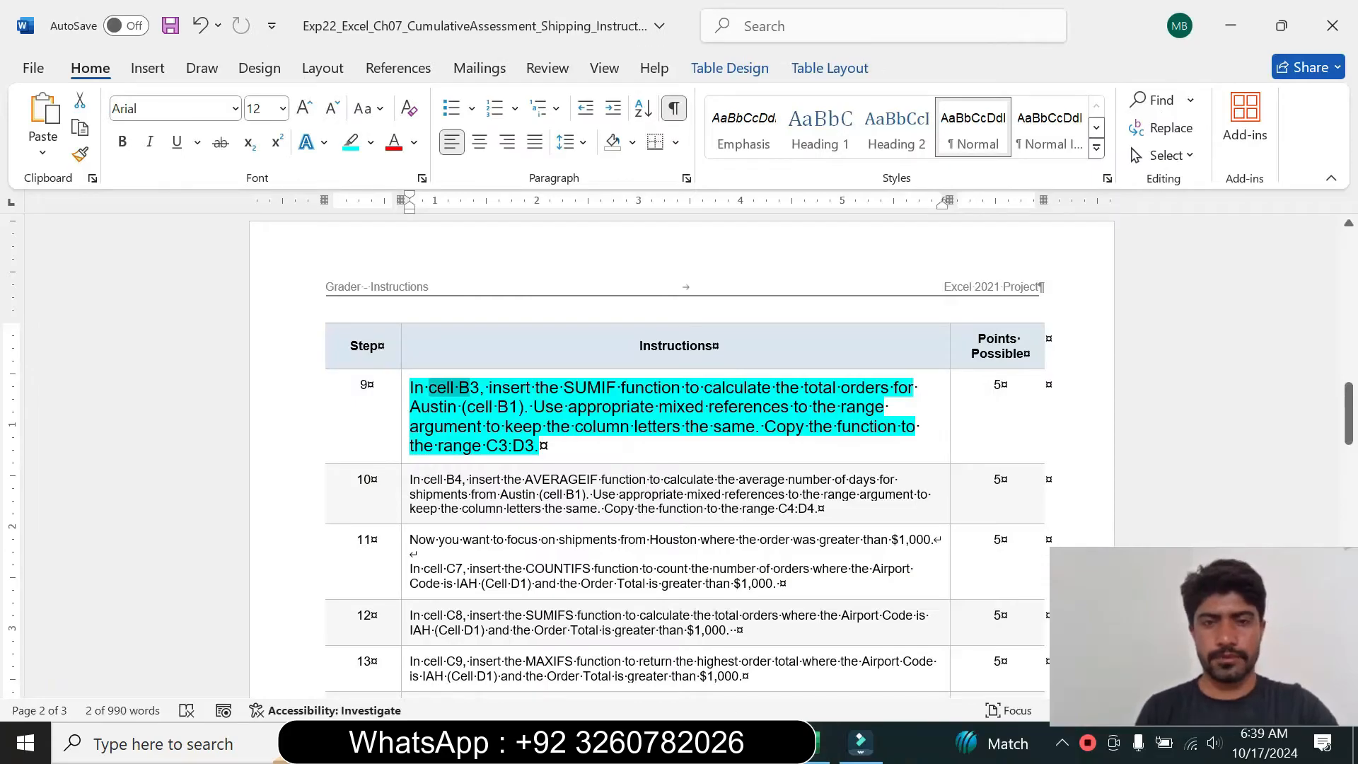
left_click(816, 753)
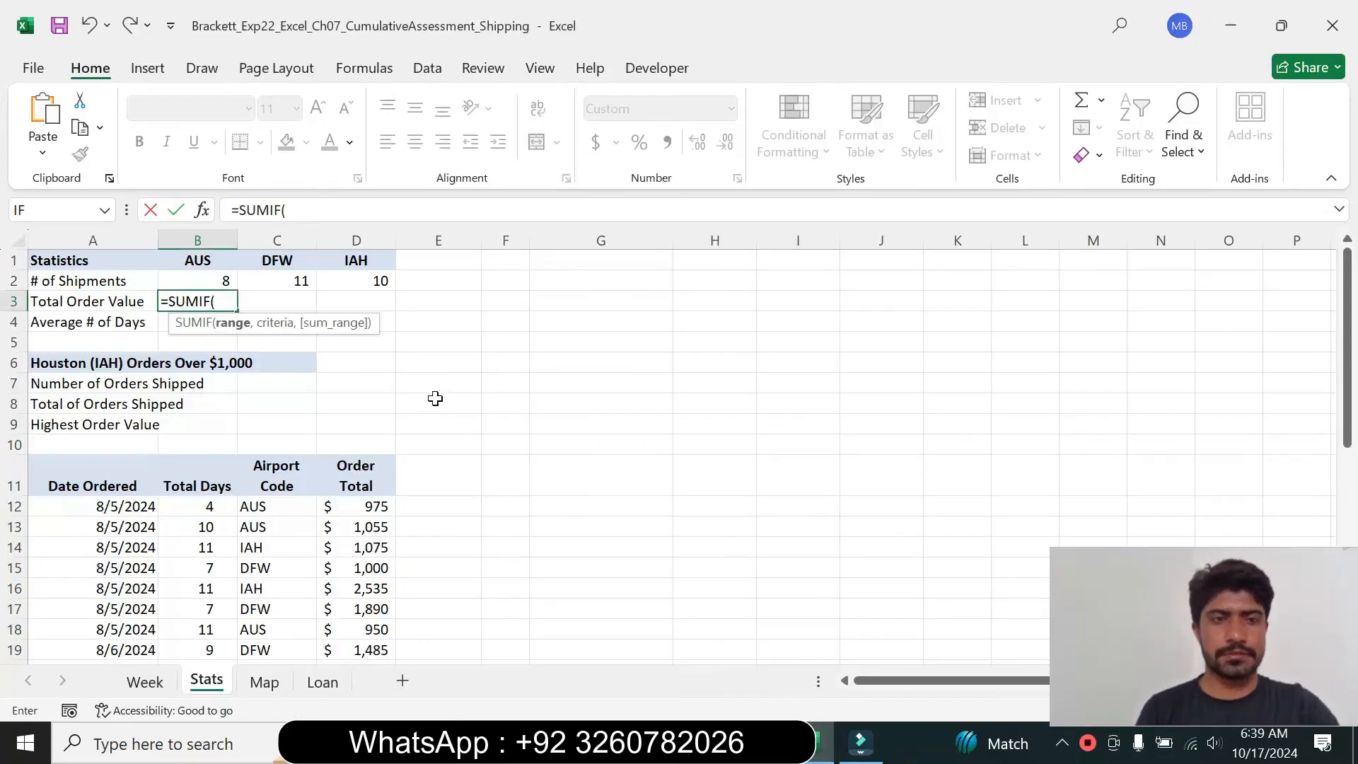
left_click(203, 214)
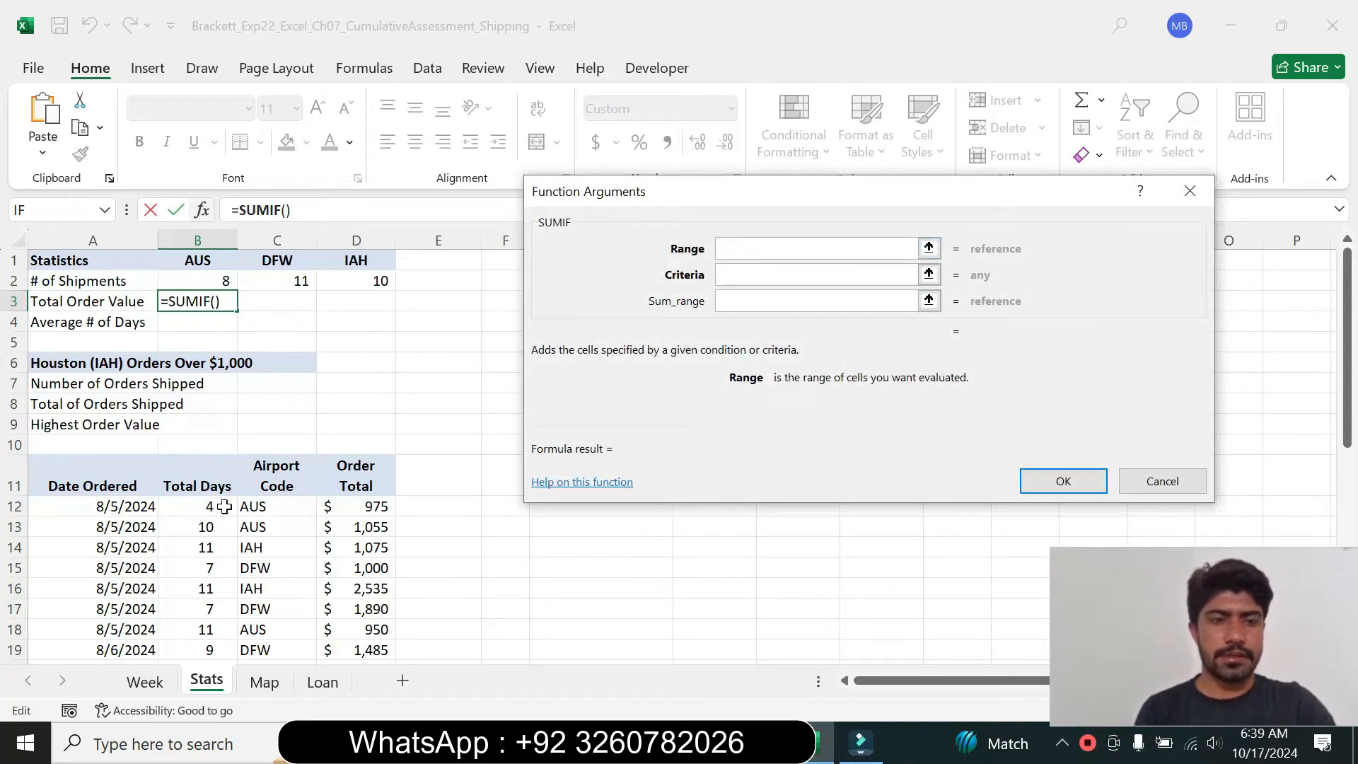
Step: Set the SUMIF range to the airport codes in C12:C40 as the absolute reference $C$12:$C$40
left_click_drag(251, 506, 251, 622)
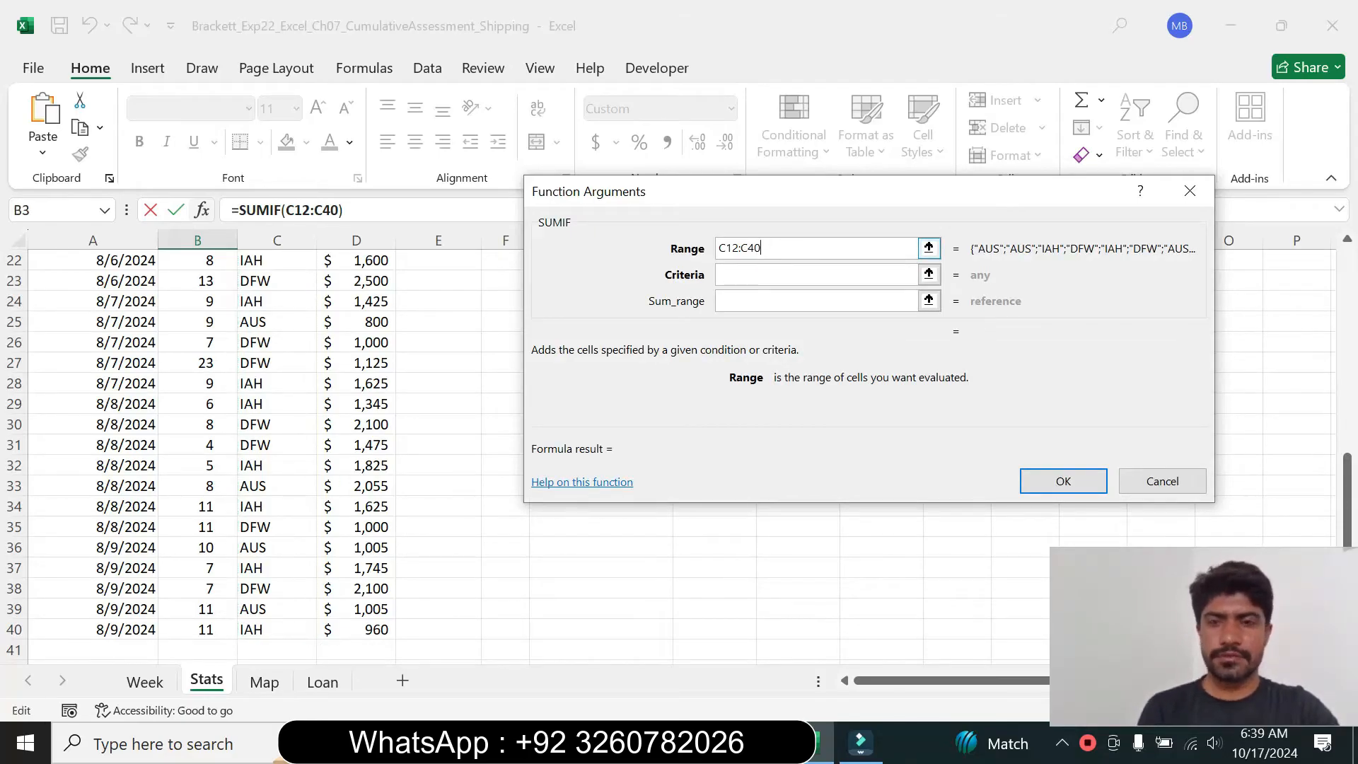
key("F4")
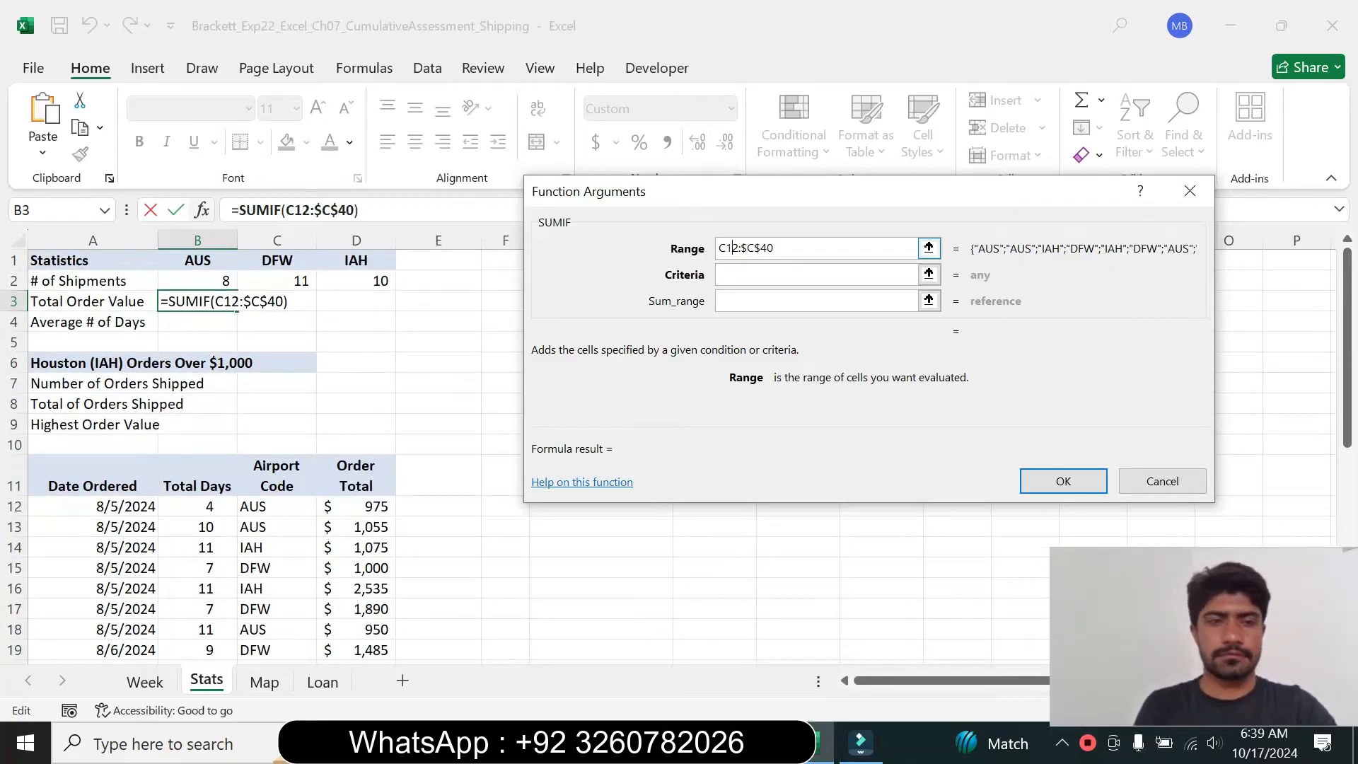
key("F4")
key("Tab")
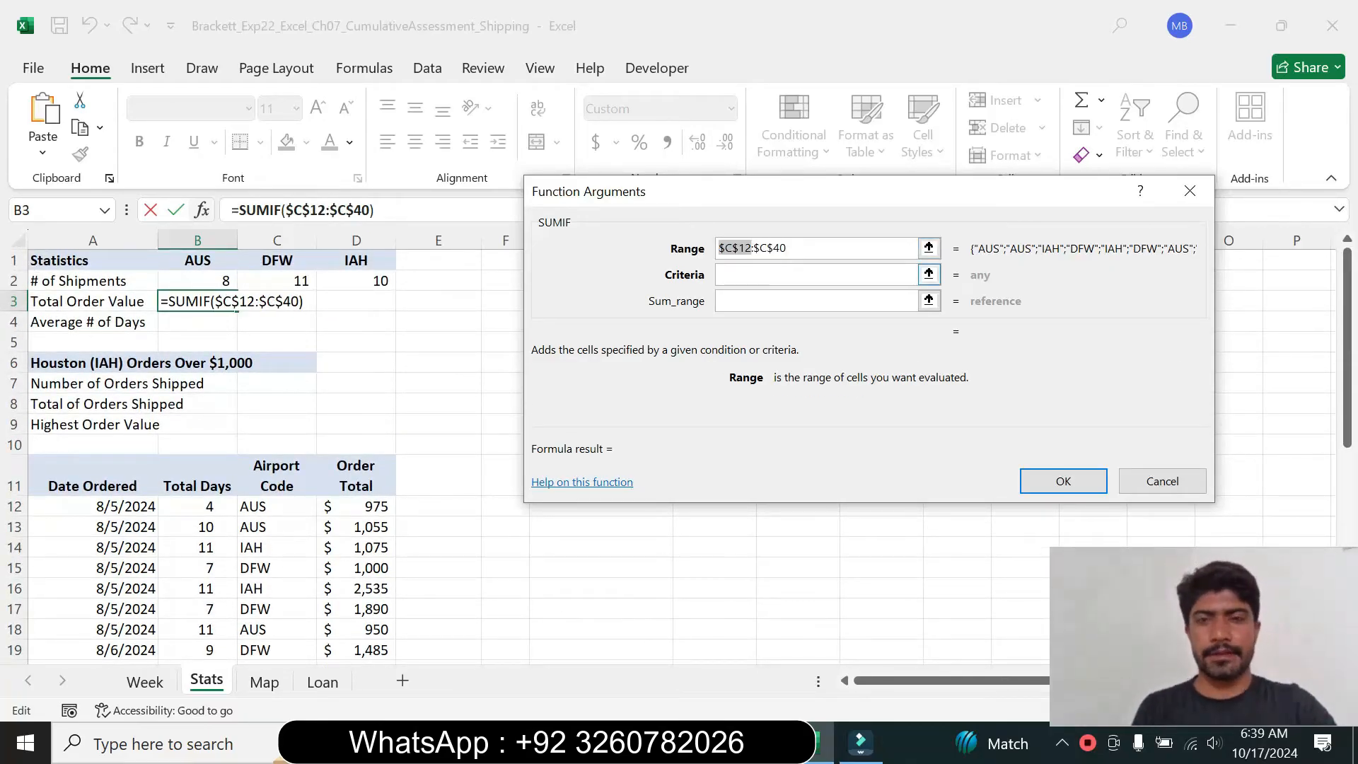
Step: Complete B3's SUMIF function with B1 as the criteria and the order totals $D$12:$D$40 as the sum range
key("alt+Tab")
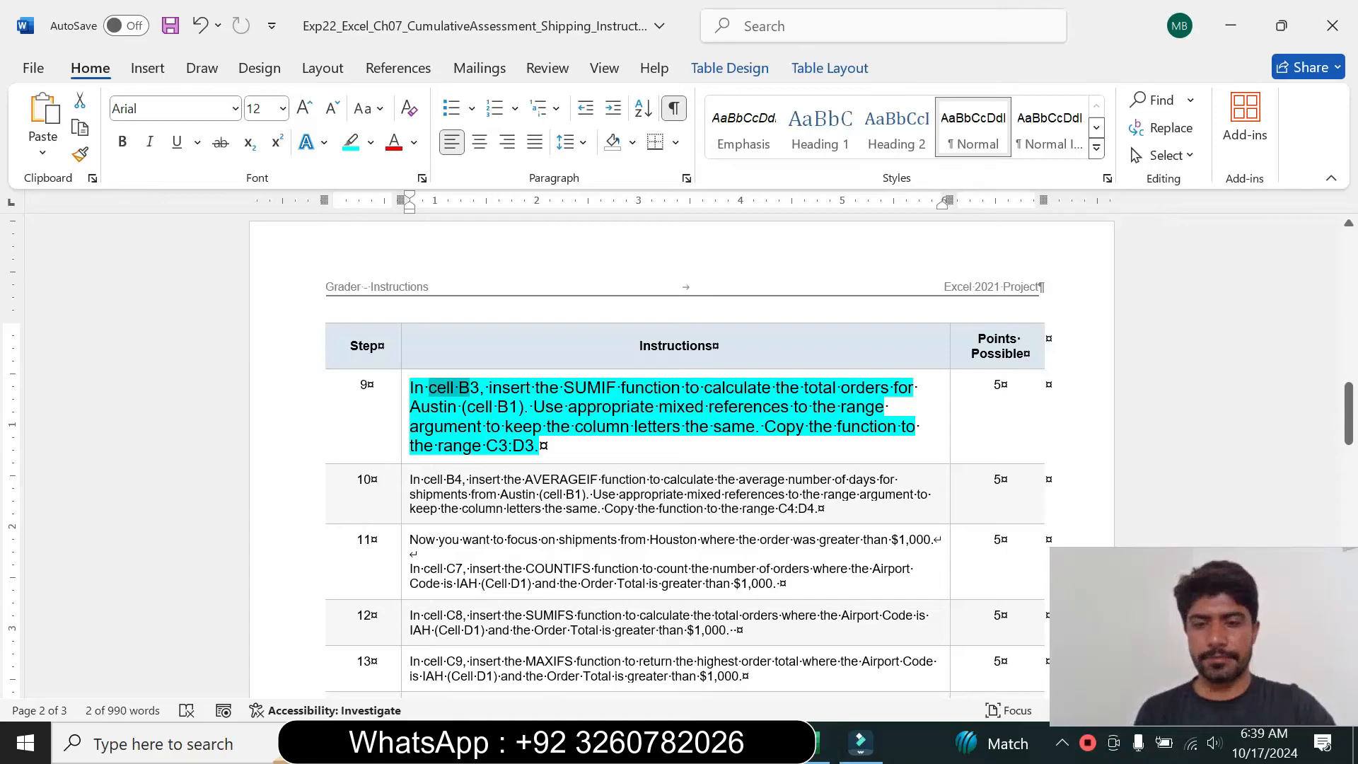
key("alt+Tab")
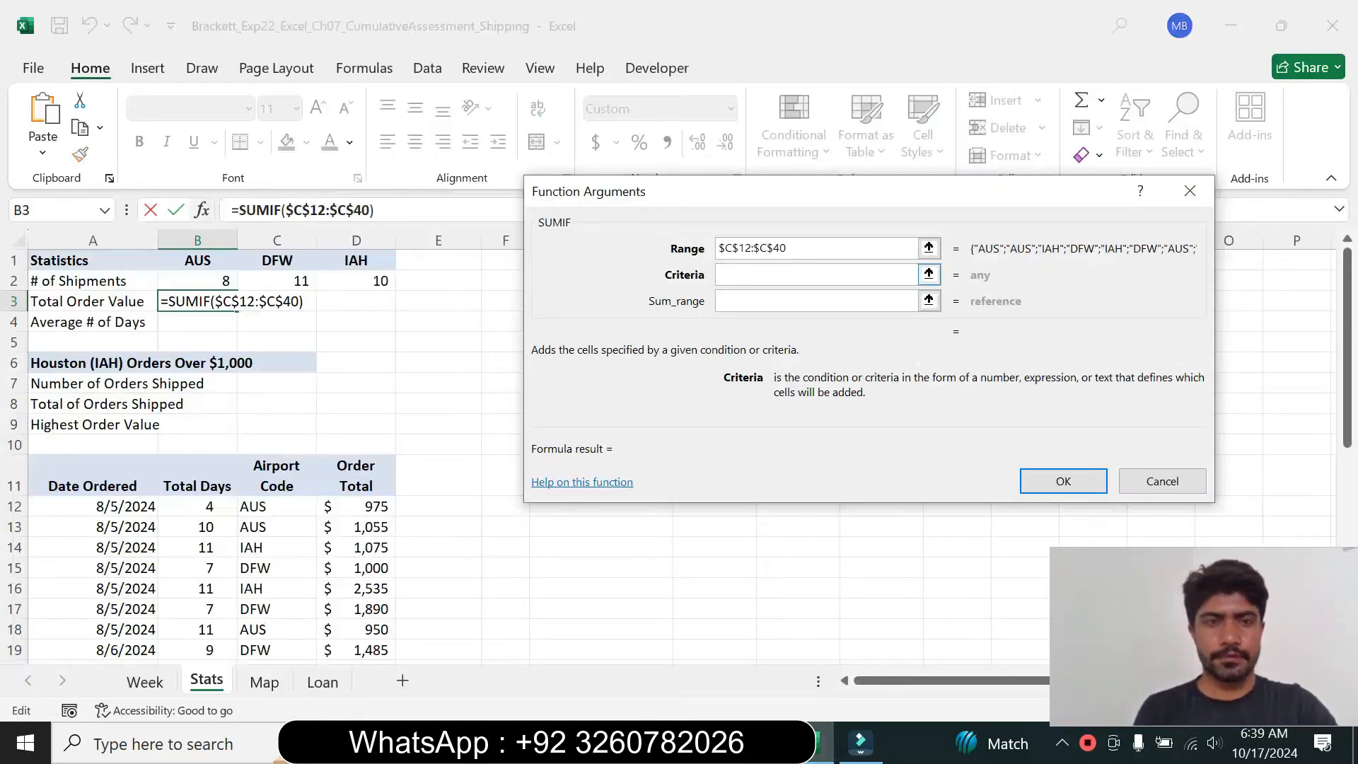
left_click(202, 258)
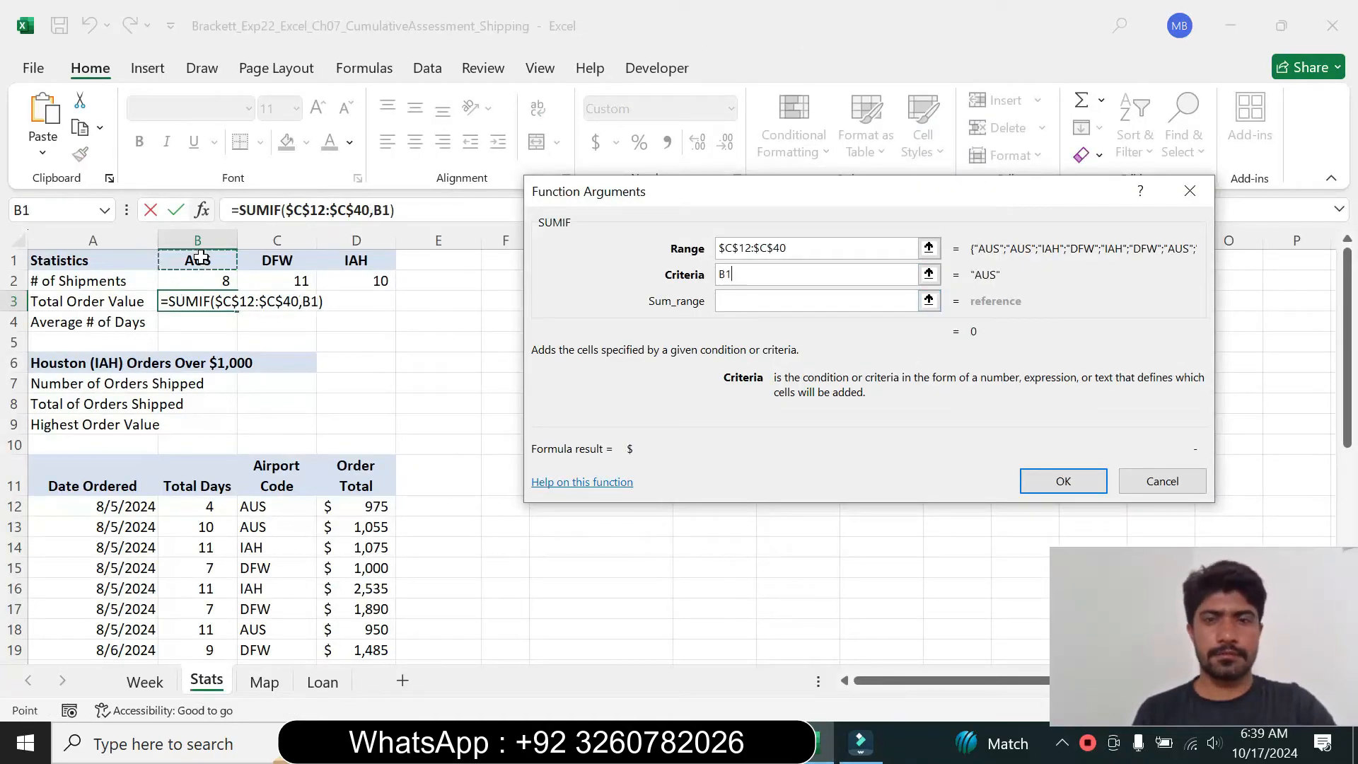
left_click(727, 301)
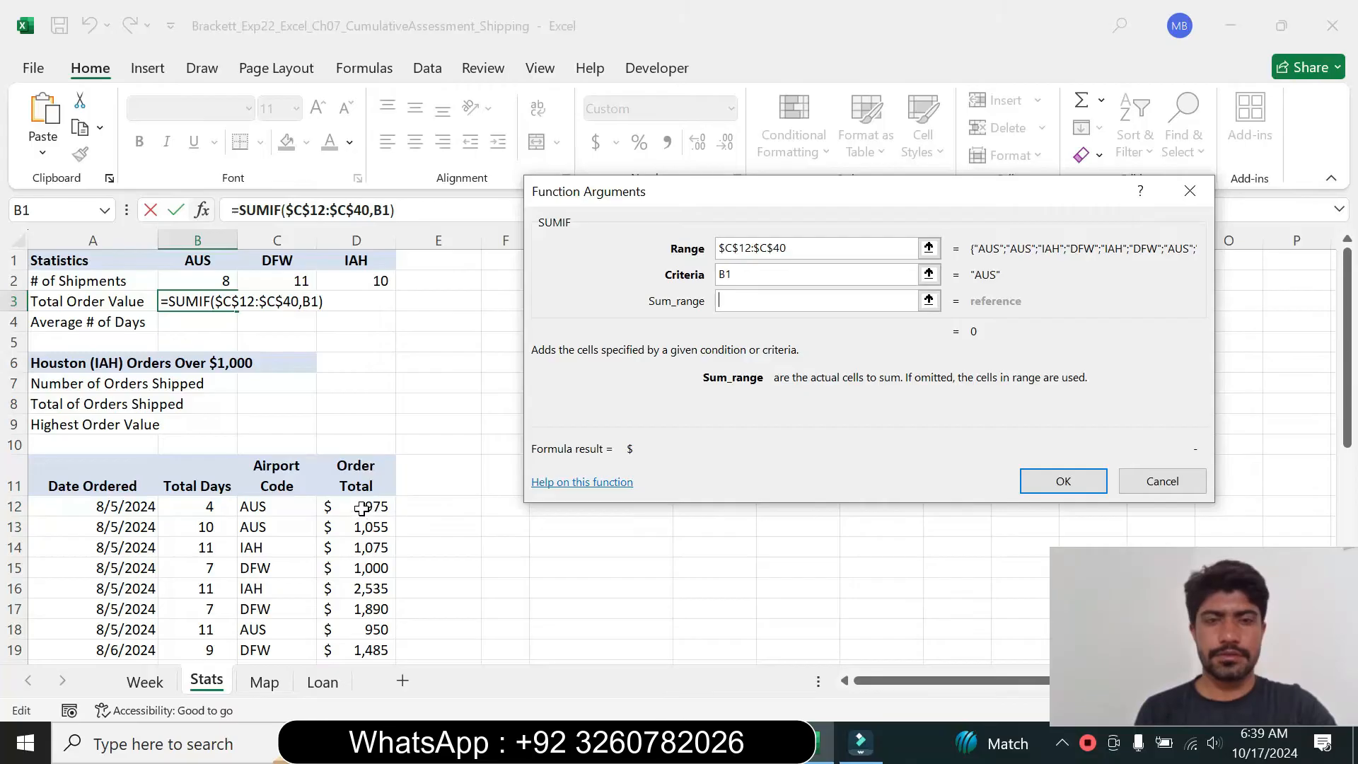
left_click_drag(369, 499, 348, 587)
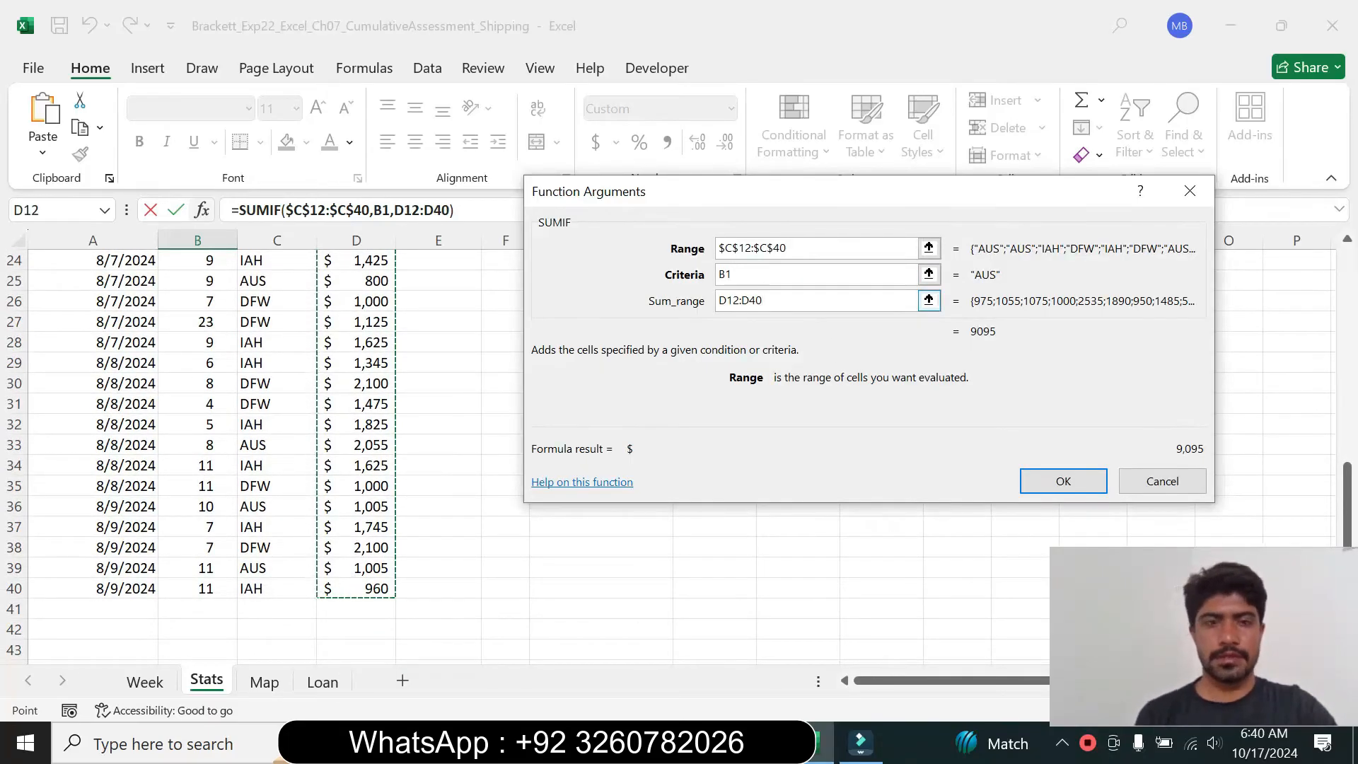
key("F4")
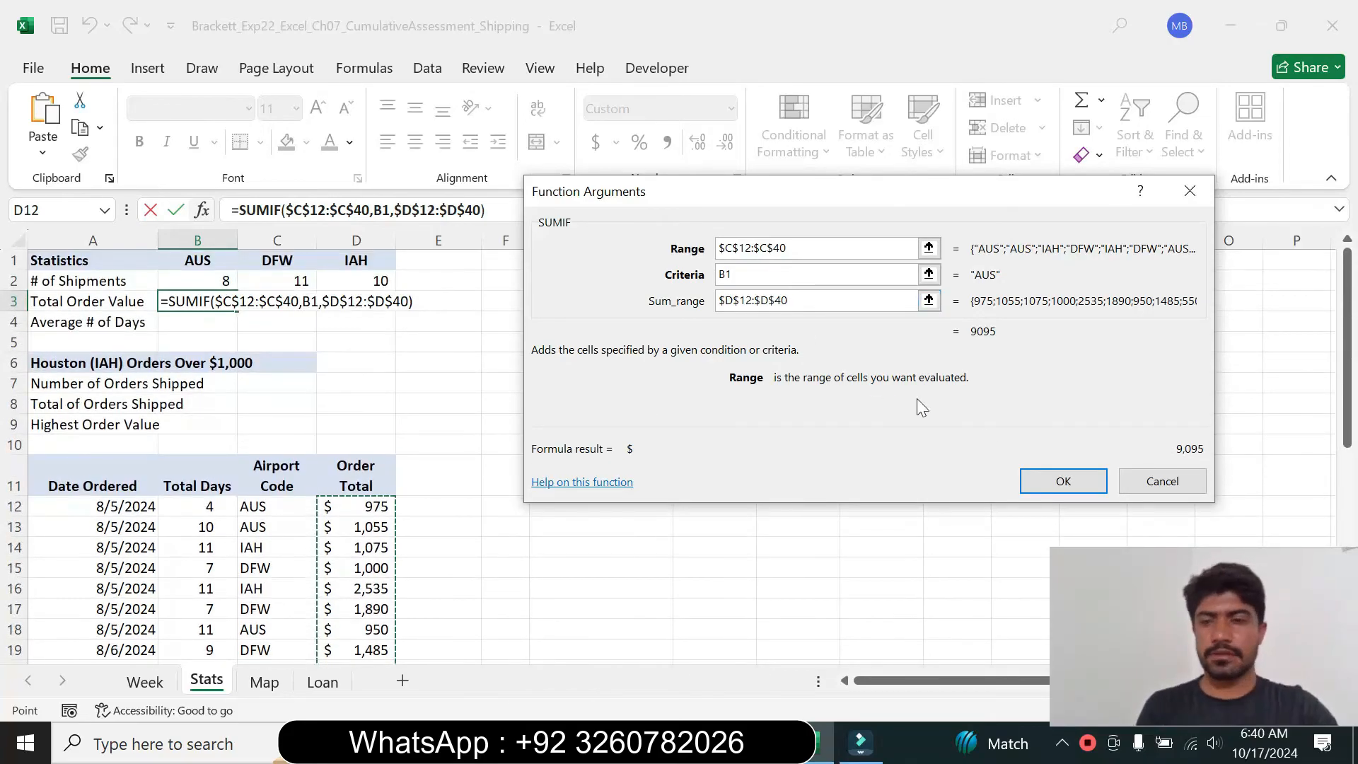
left_click(1060, 480)
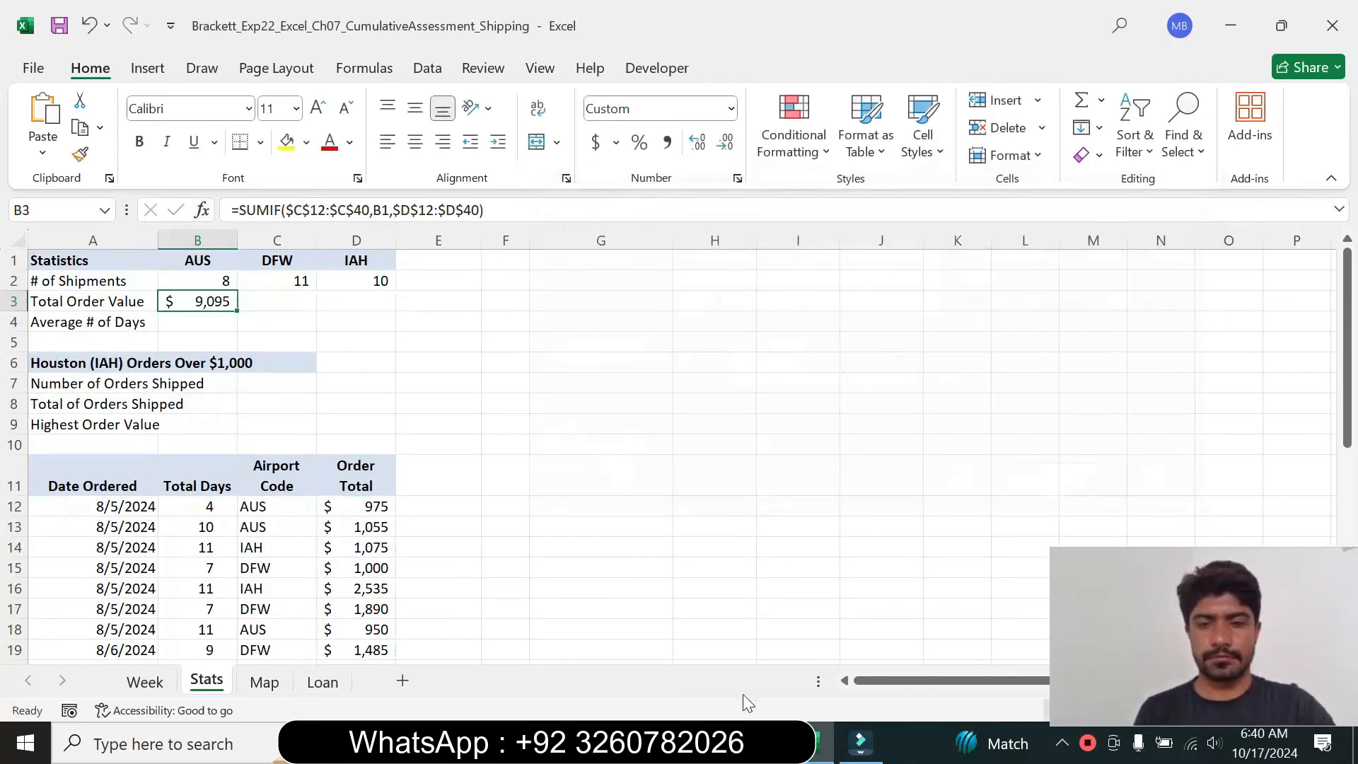
Step: Check the copy range in the step 9 instructions in Word and copy B3's SUMIF function to C3:D3 in Excel
left_click(756, 741)
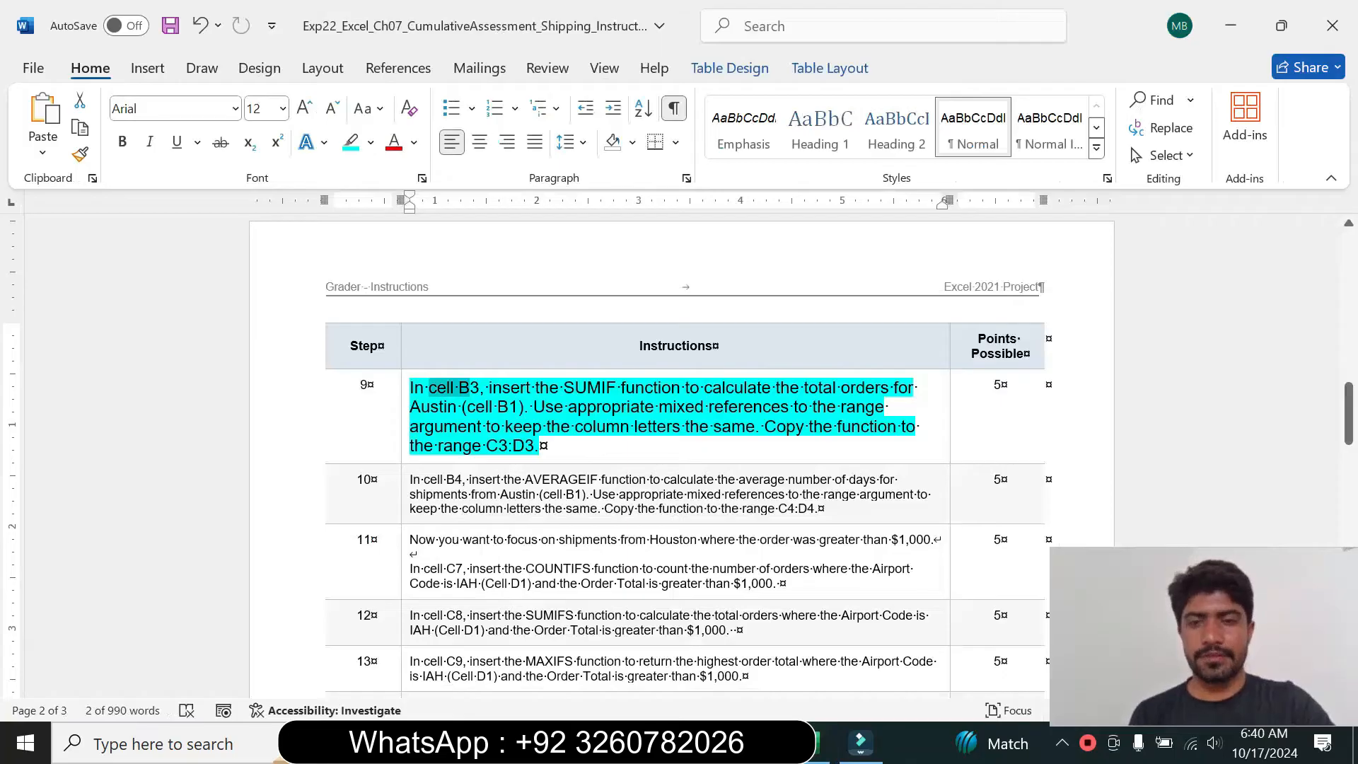
left_click_drag(777, 427, 795, 427)
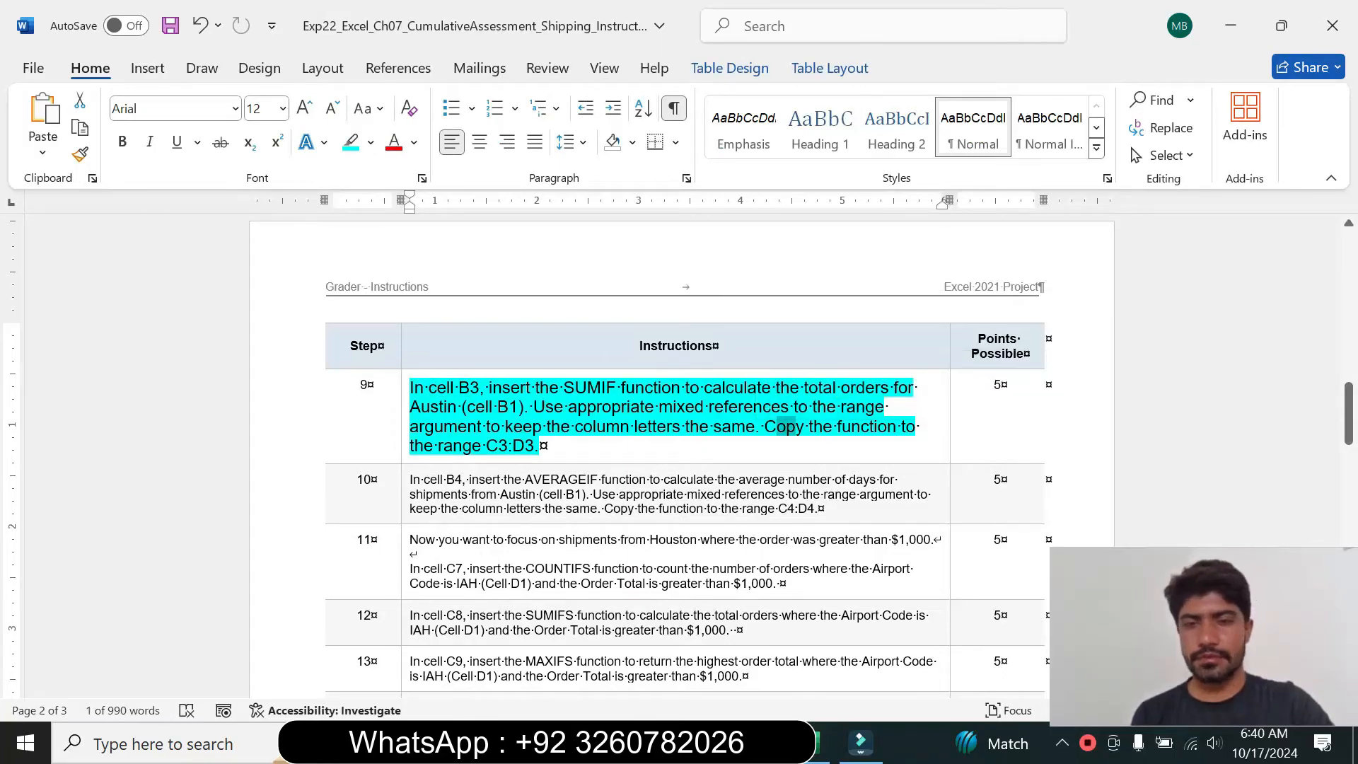
left_click(814, 741)
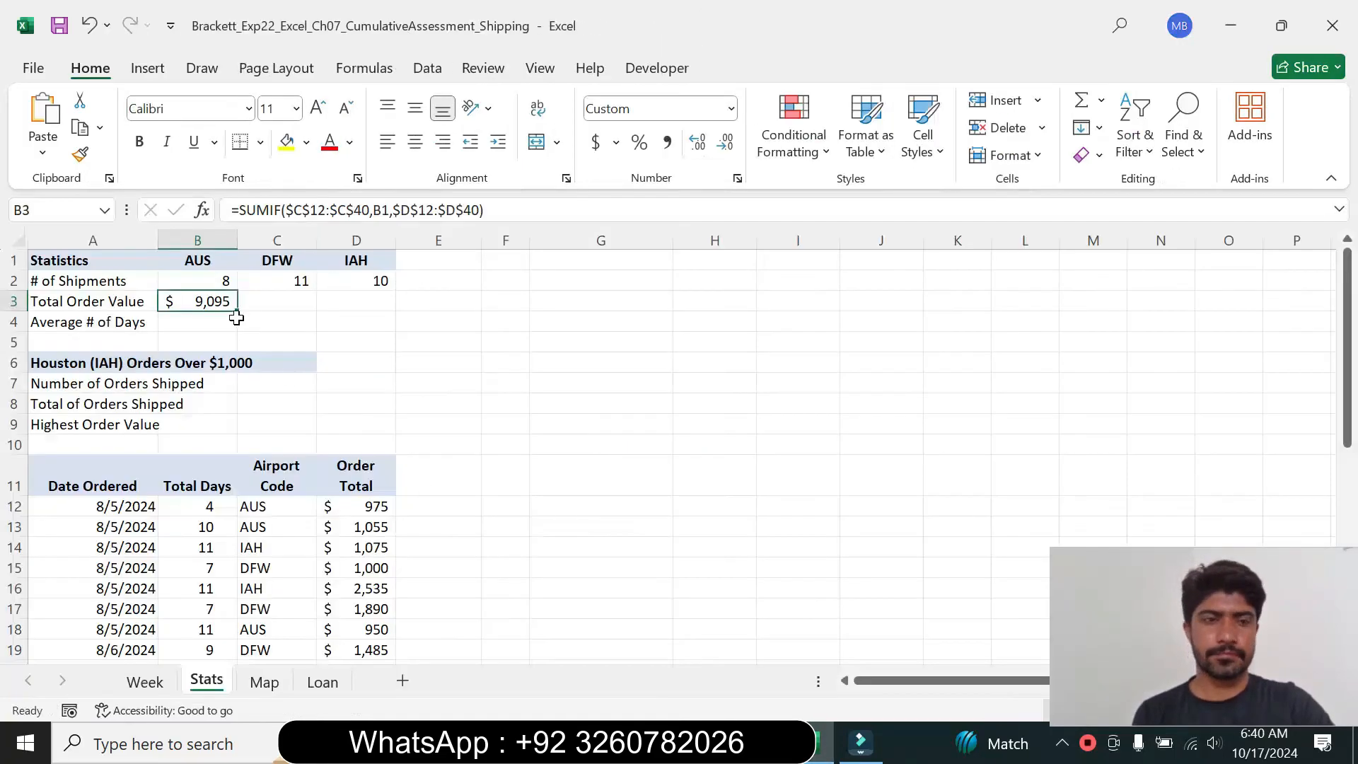
left_click_drag(237, 313, 368, 311)
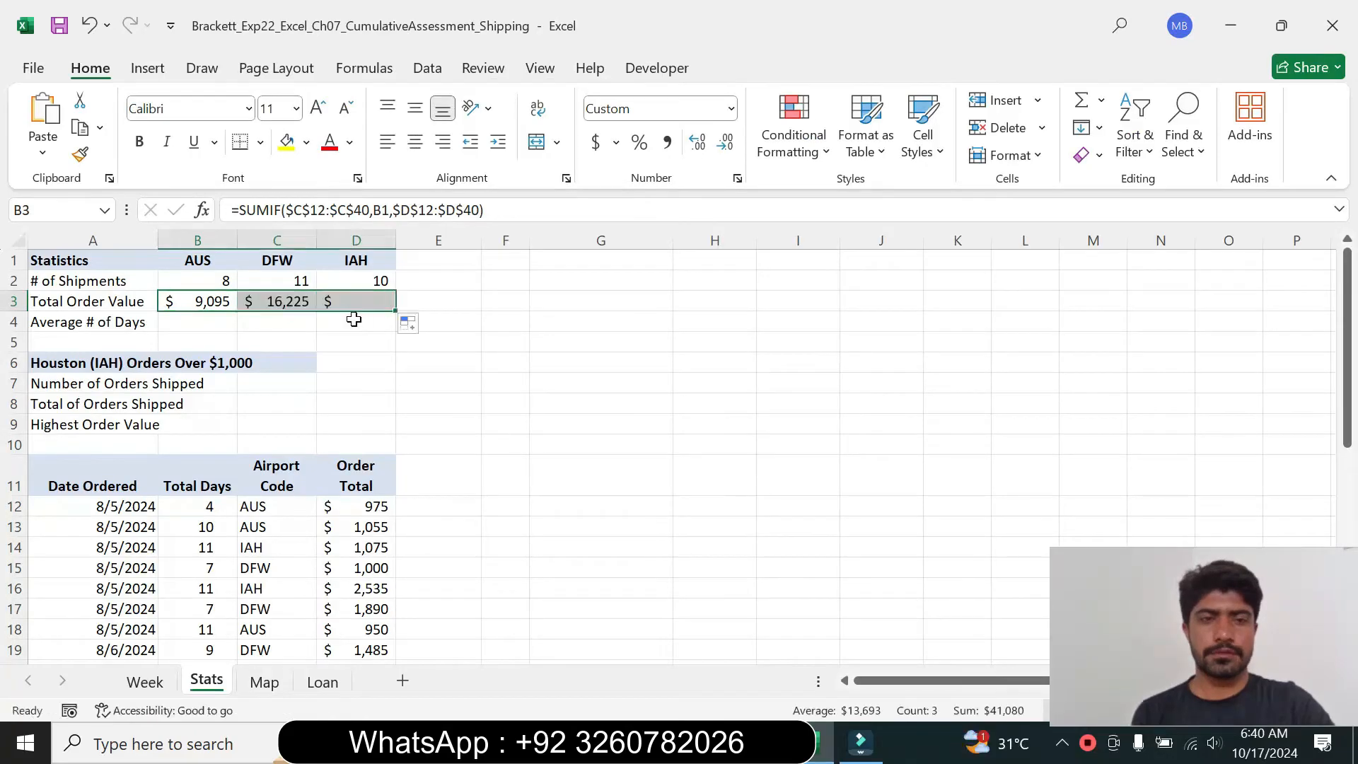
Step: Switch to the Word instructions, set the step 9 text to 9 pt and remove its highlighting
key("alt+Tab")
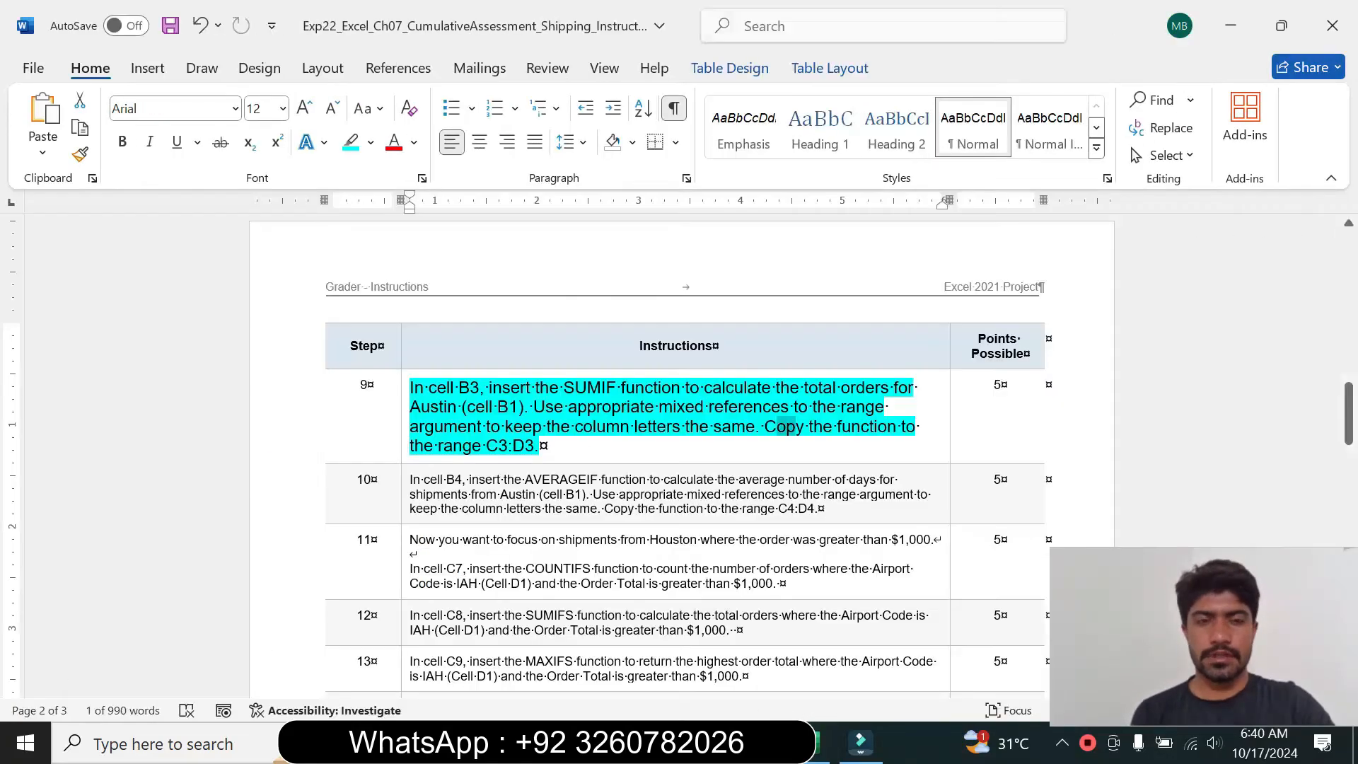
left_click(403, 427)
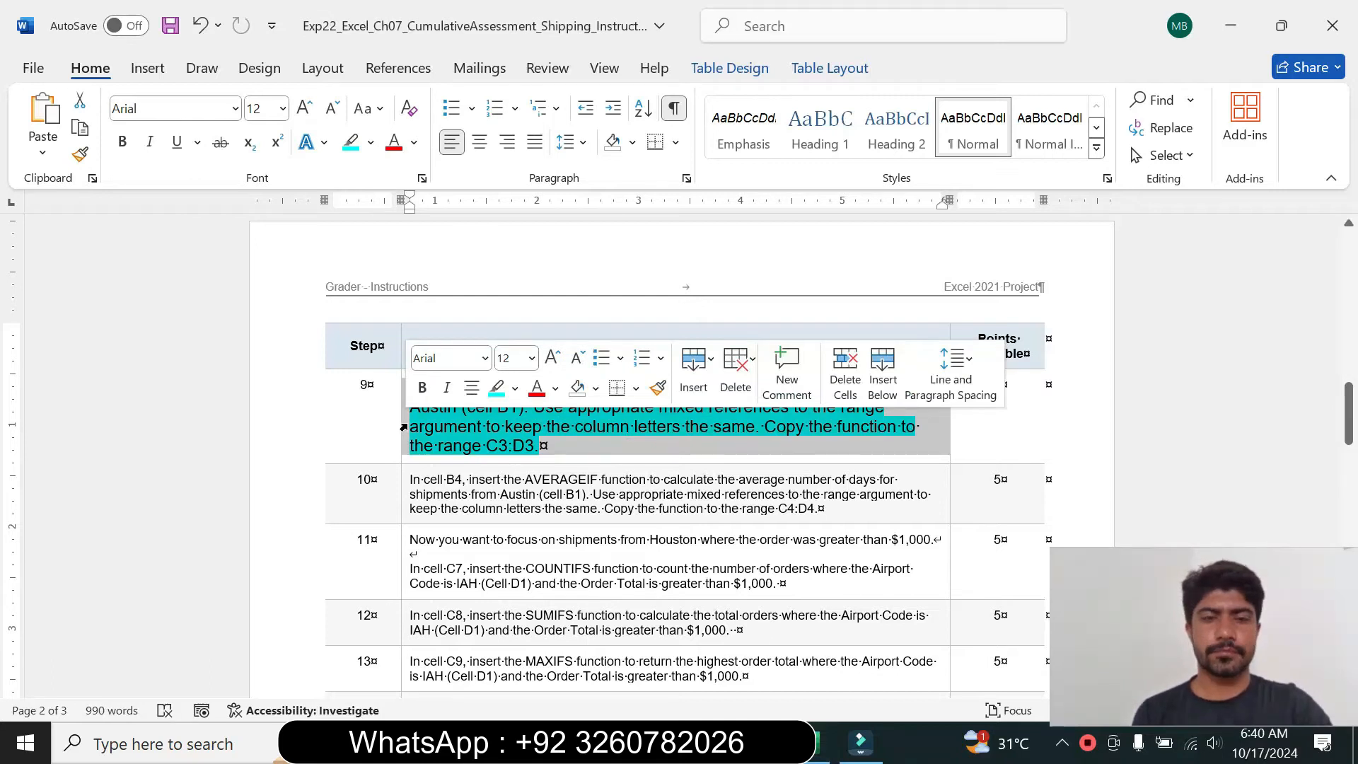
left_click(531, 358)
left_click(529, 417)
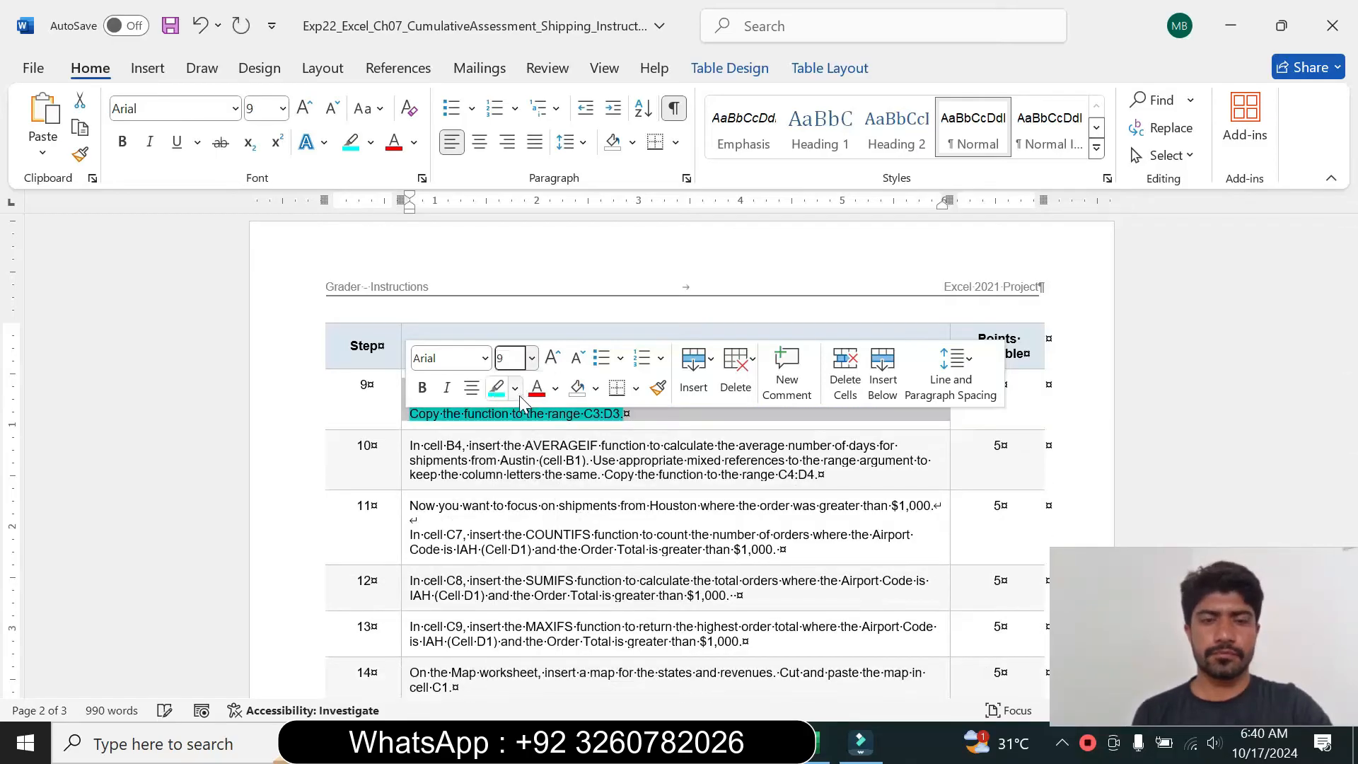
left_click(515, 387)
left_click(549, 560)
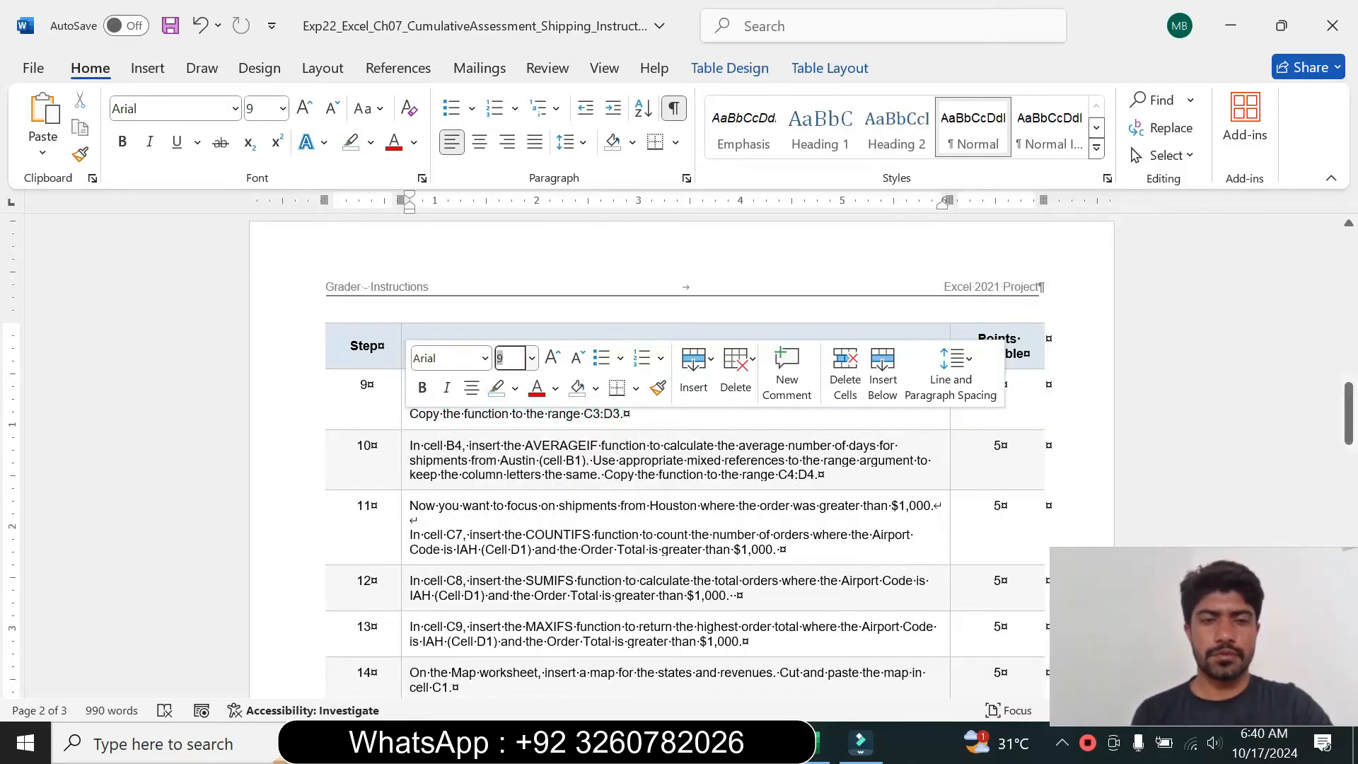
Step: Enlarge the step 10 instruction text to 14 pt and highlight it in turquoise
left_click(405, 464)
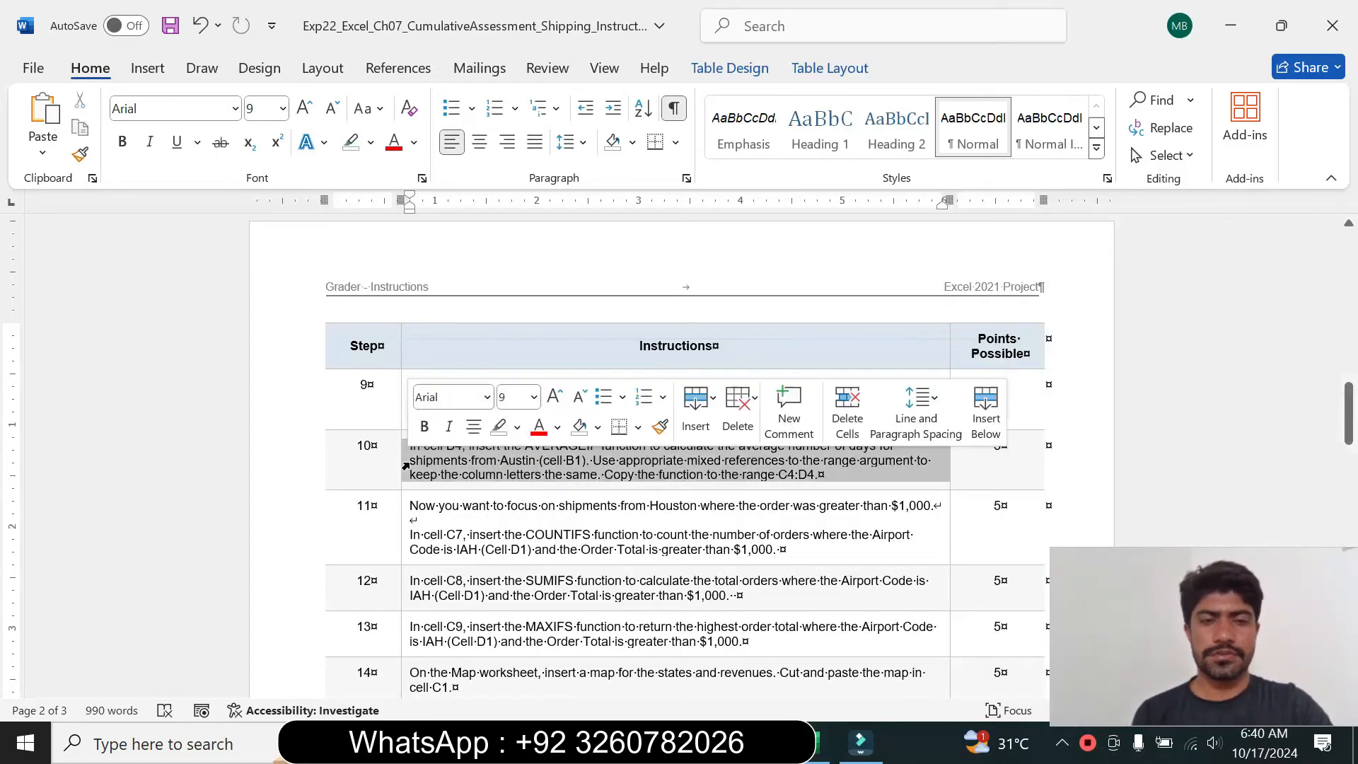
left_click(533, 397)
left_click(516, 145)
left_click(370, 142)
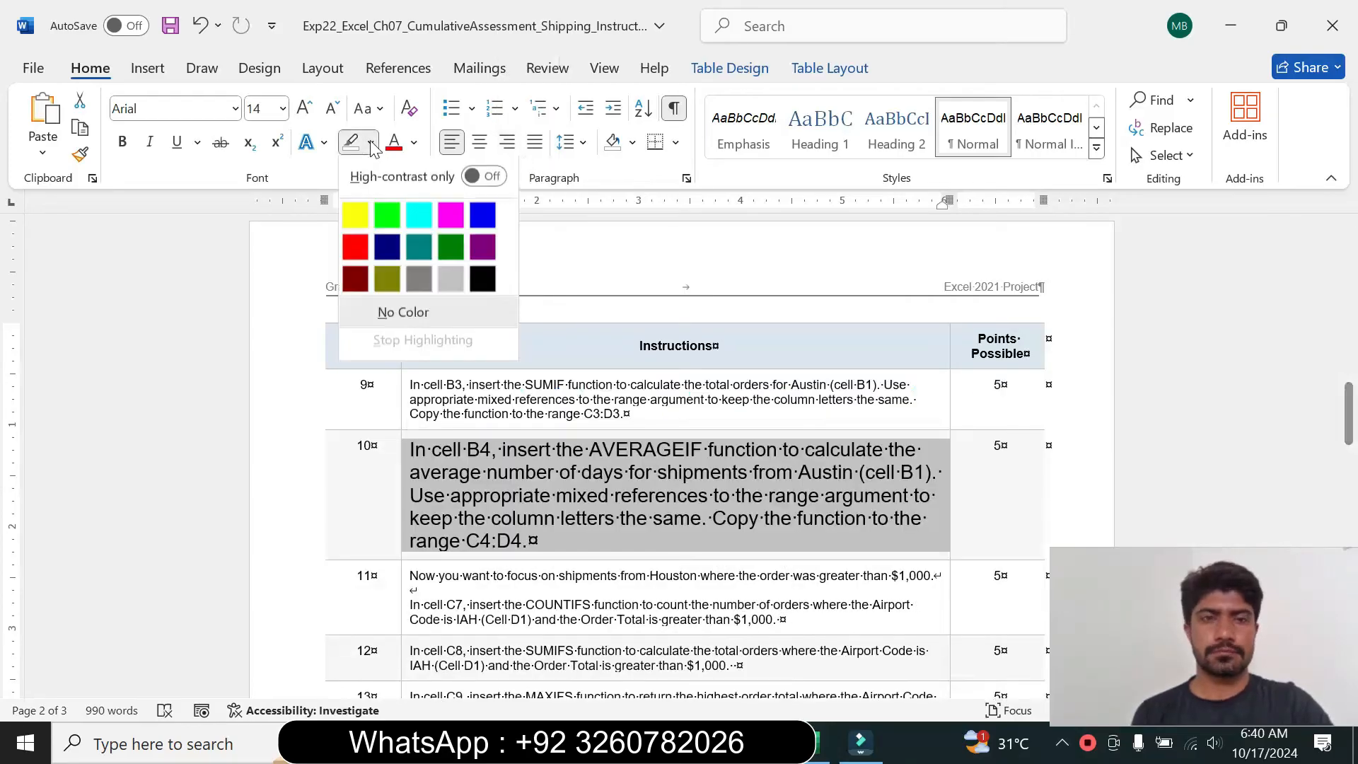
left_click(418, 217)
Step: Read the step 10 instructions on the AVERAGEIF function in cell B4 and switch back to the Stats sheet in Excel
left_click_drag(410, 449, 702, 518)
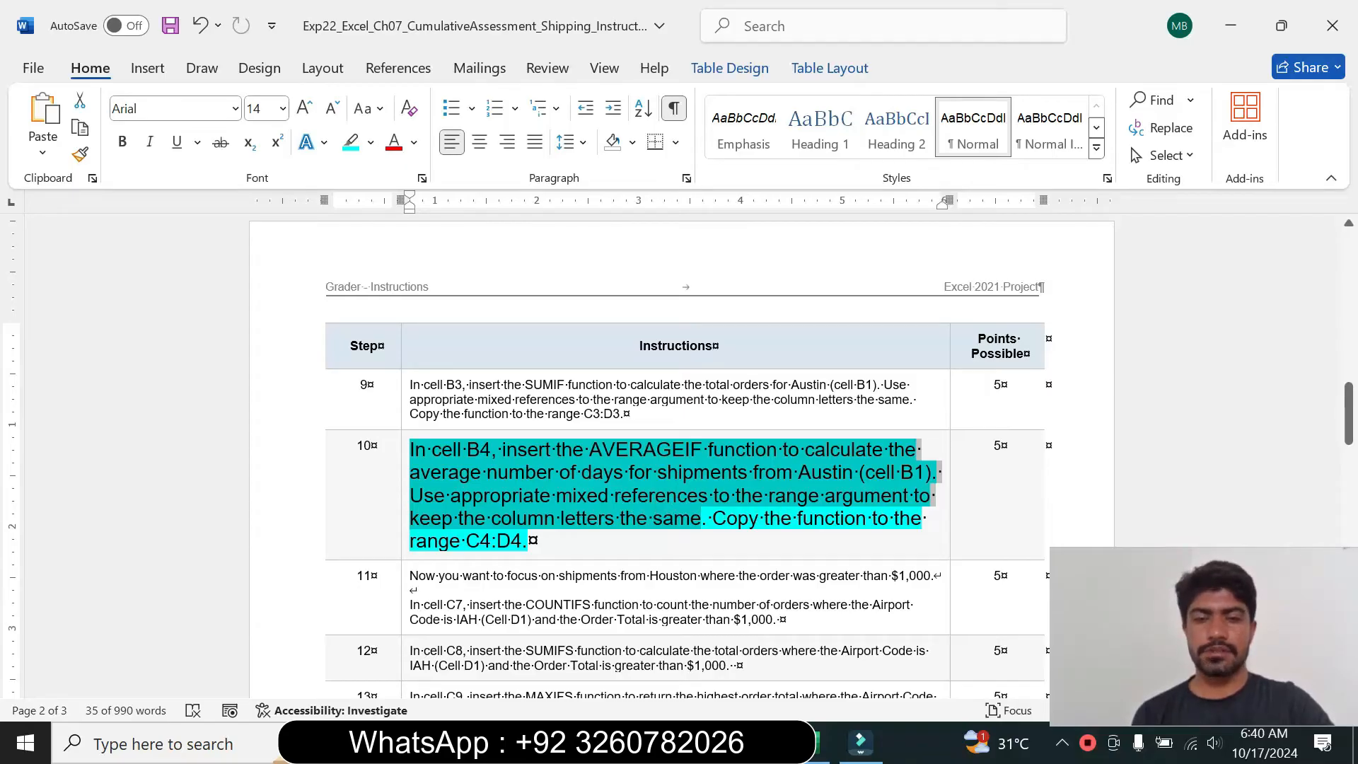
left_click(712, 518)
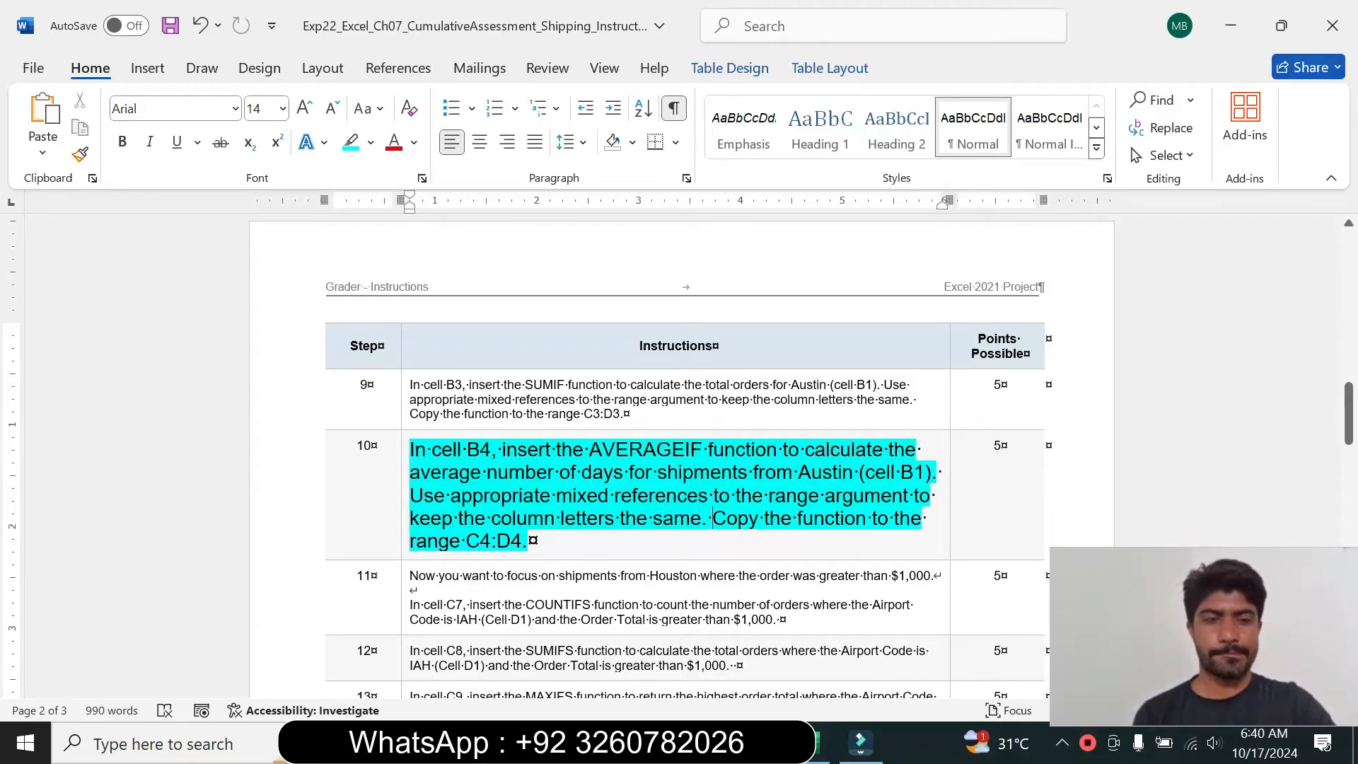
left_click_drag(445, 450, 499, 450)
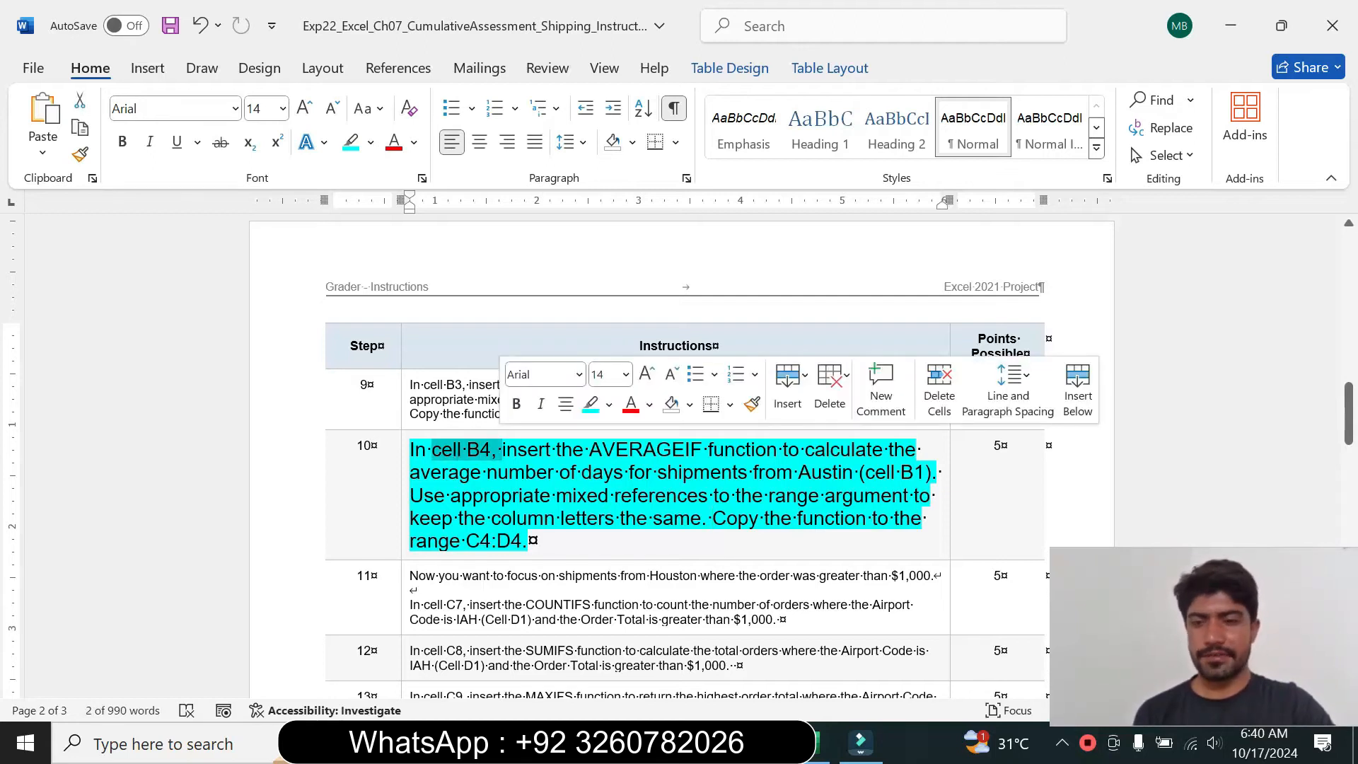
left_click(822, 743)
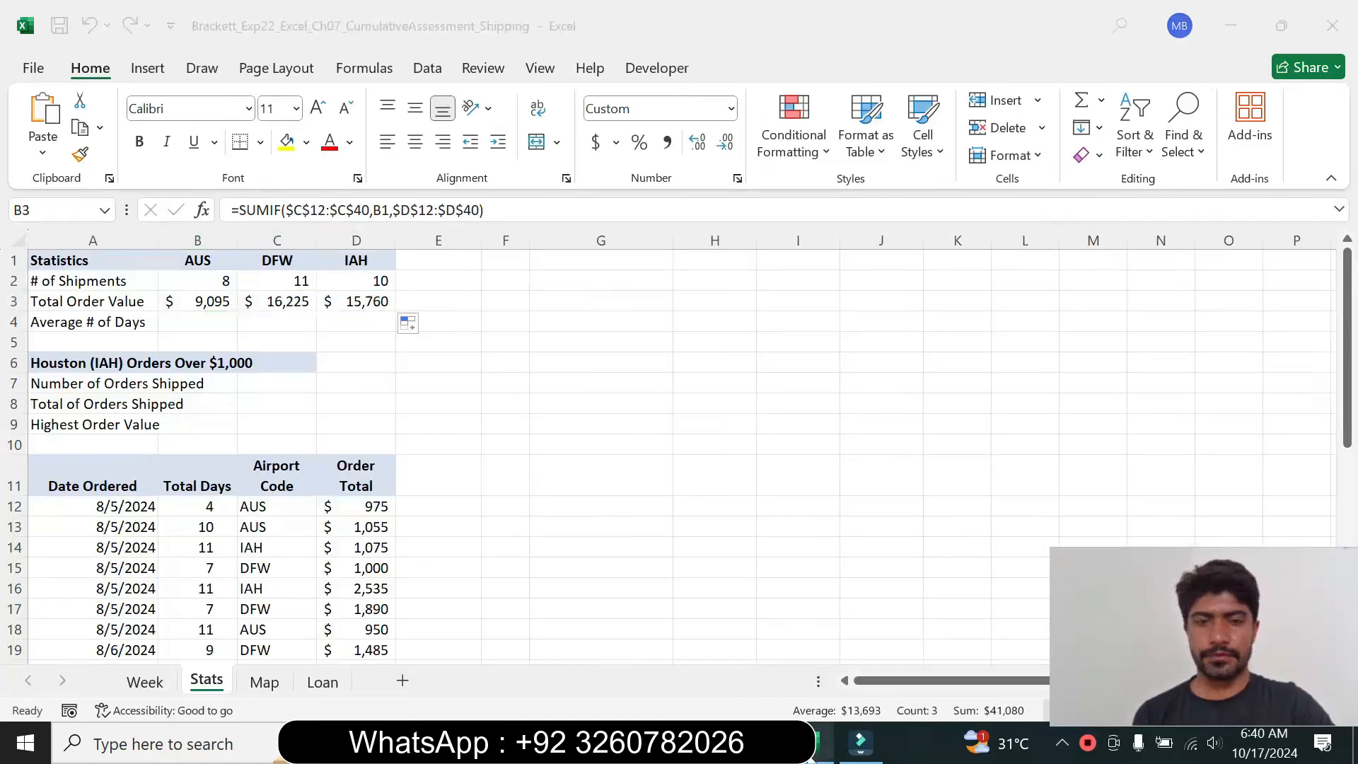
Step: Check the step 10 instructions in Word, start an AVERAGEIF function in cell B4 in Excel and open its function arguments
left_click(189, 321)
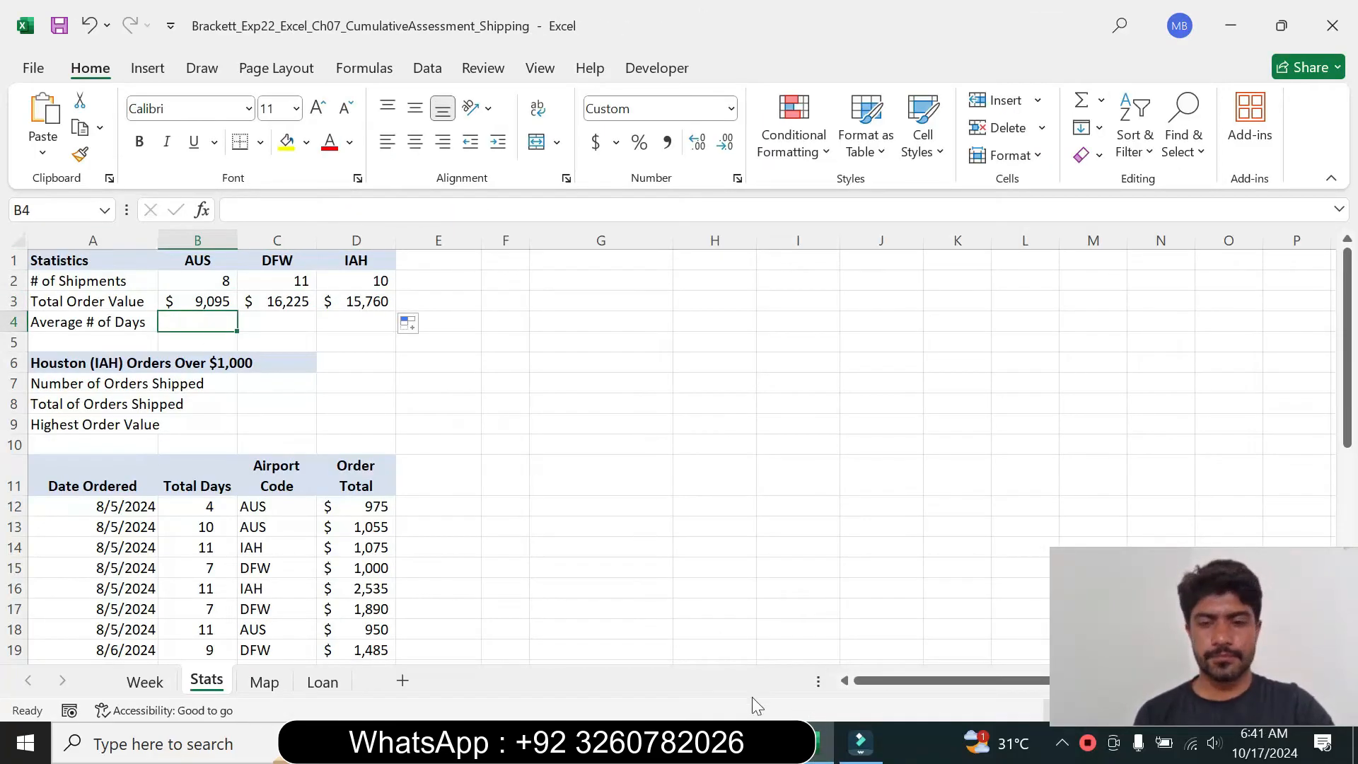
left_click(760, 740)
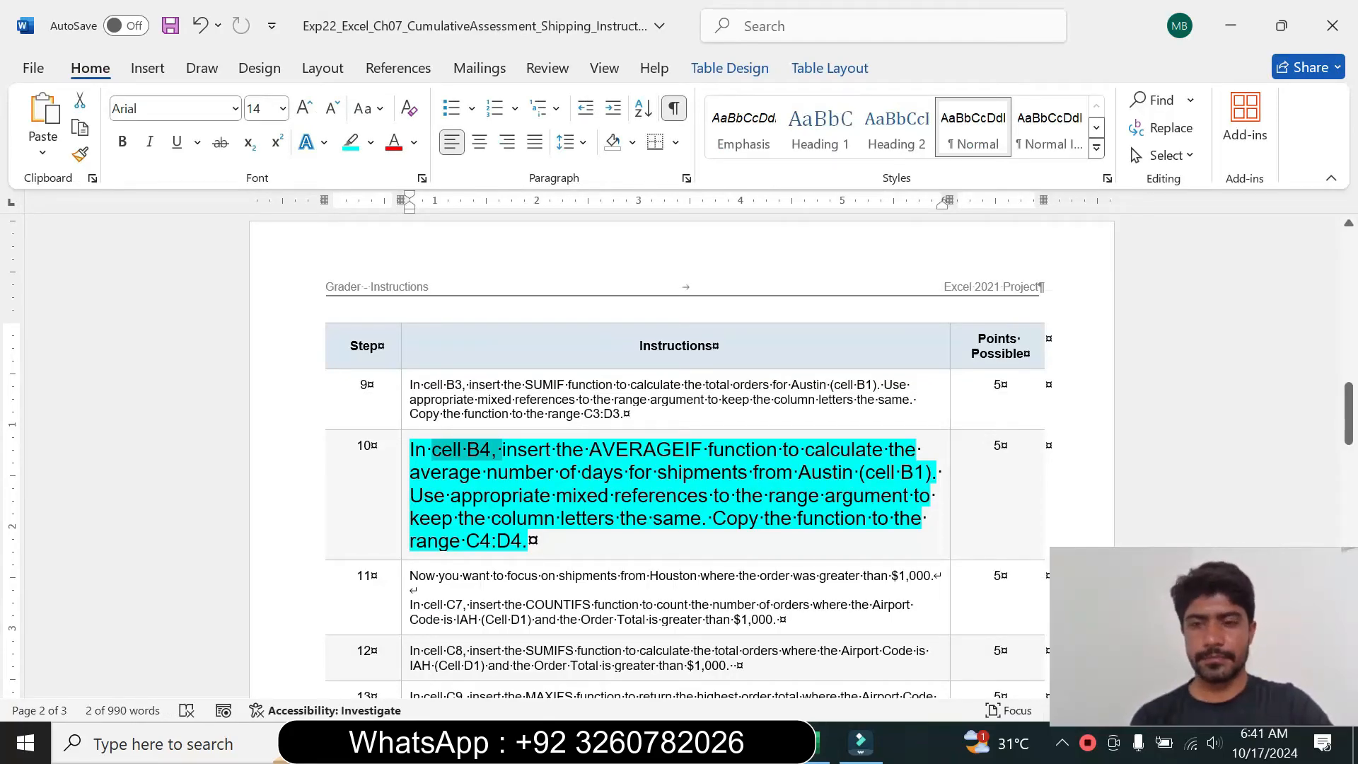
left_click(820, 742)
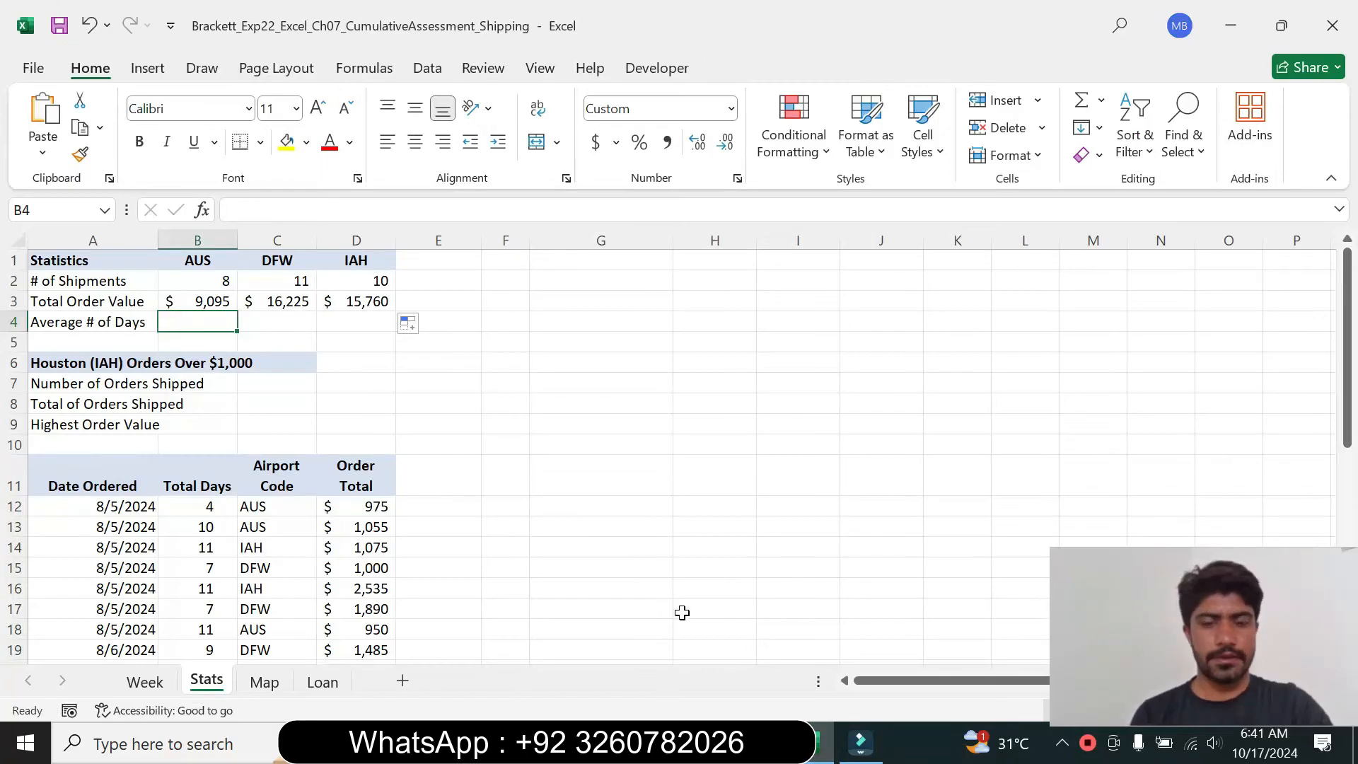
type("=")
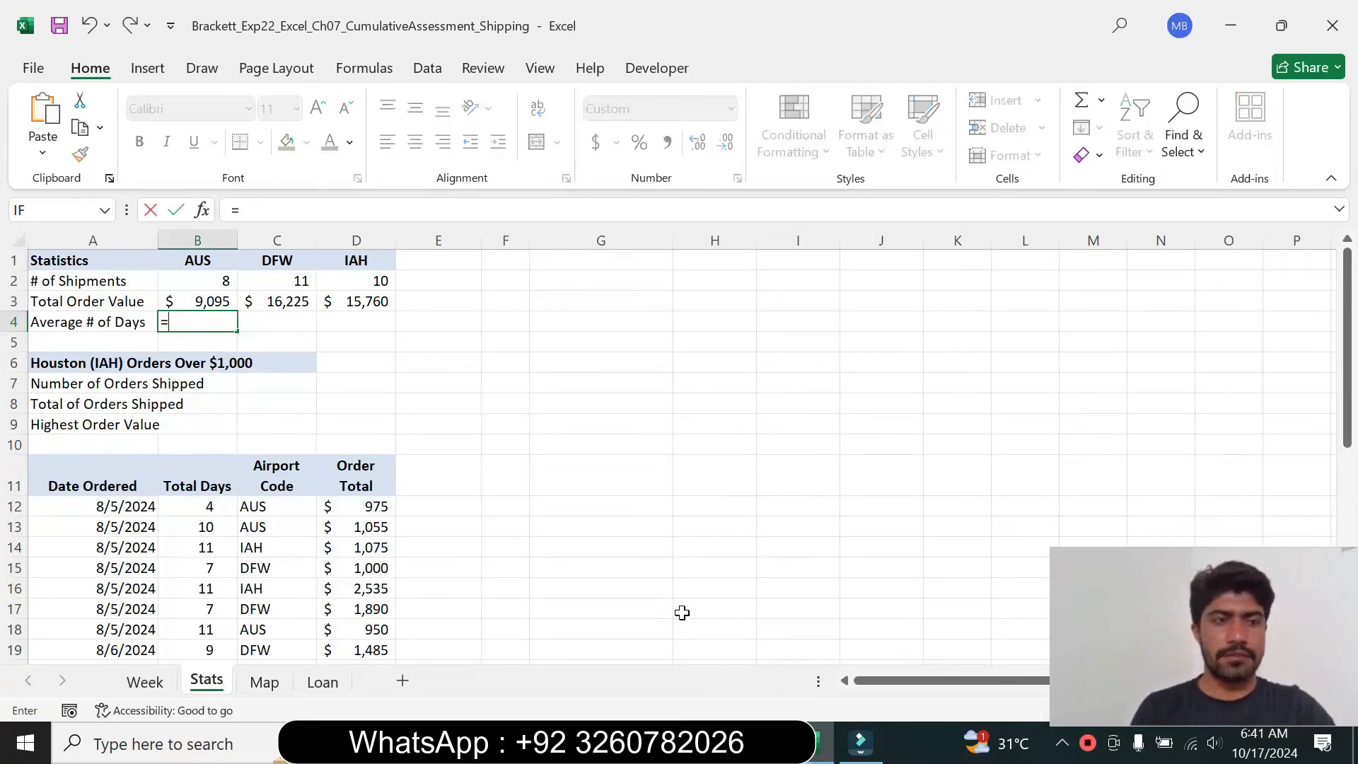
type("aver")
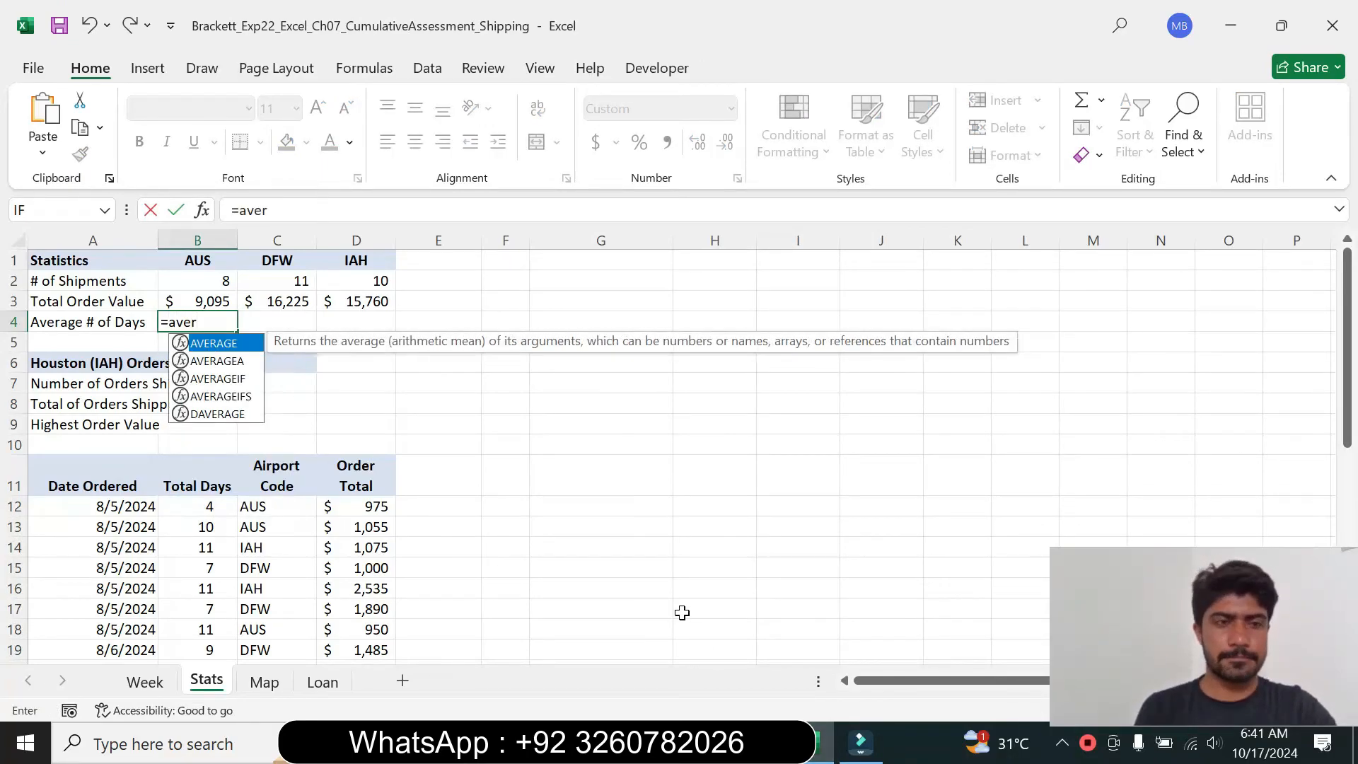
left_click(240, 381)
double_click(240, 381)
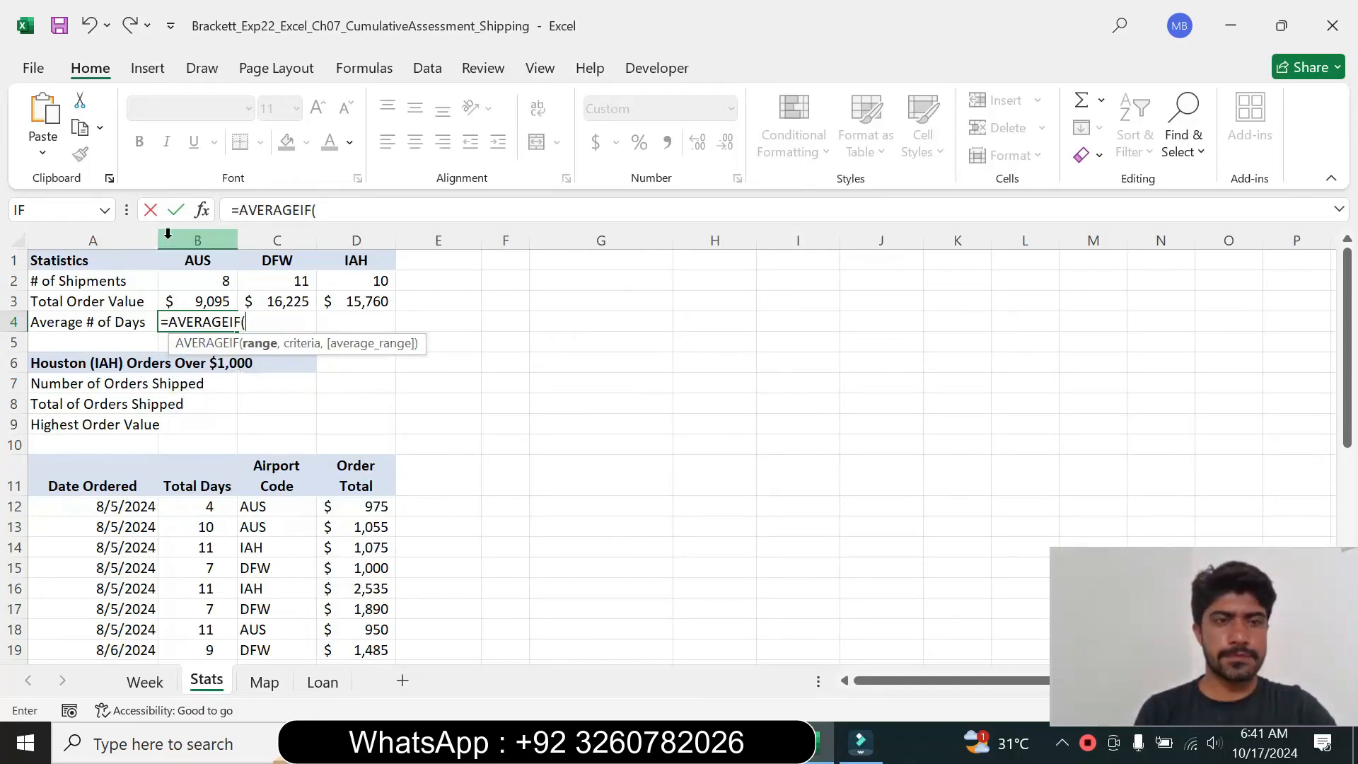
left_click(202, 210)
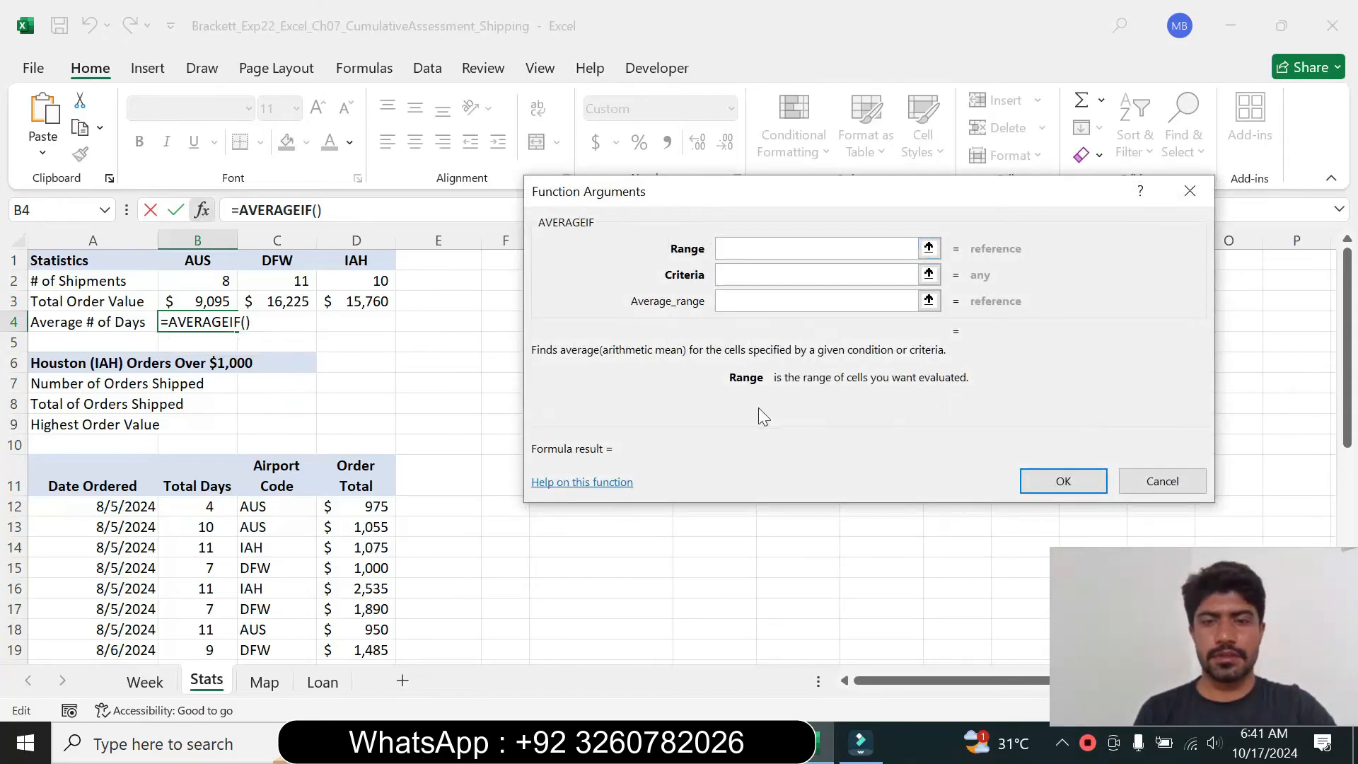
Step: Recheck the Word instructions, then set the AVERAGEIF range to $C$12:$C$40 and the criteria to B1 in Excel
key("alt+Tab")
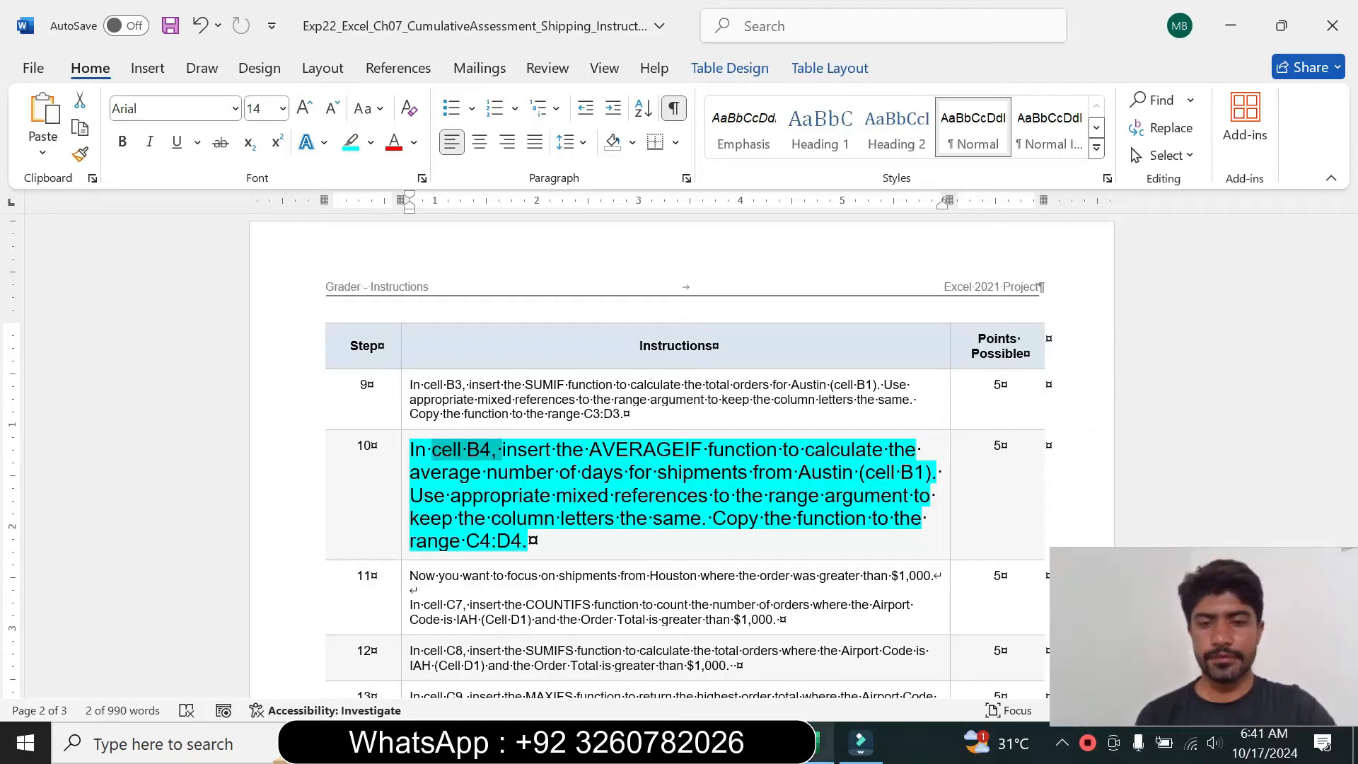
left_click(812, 742)
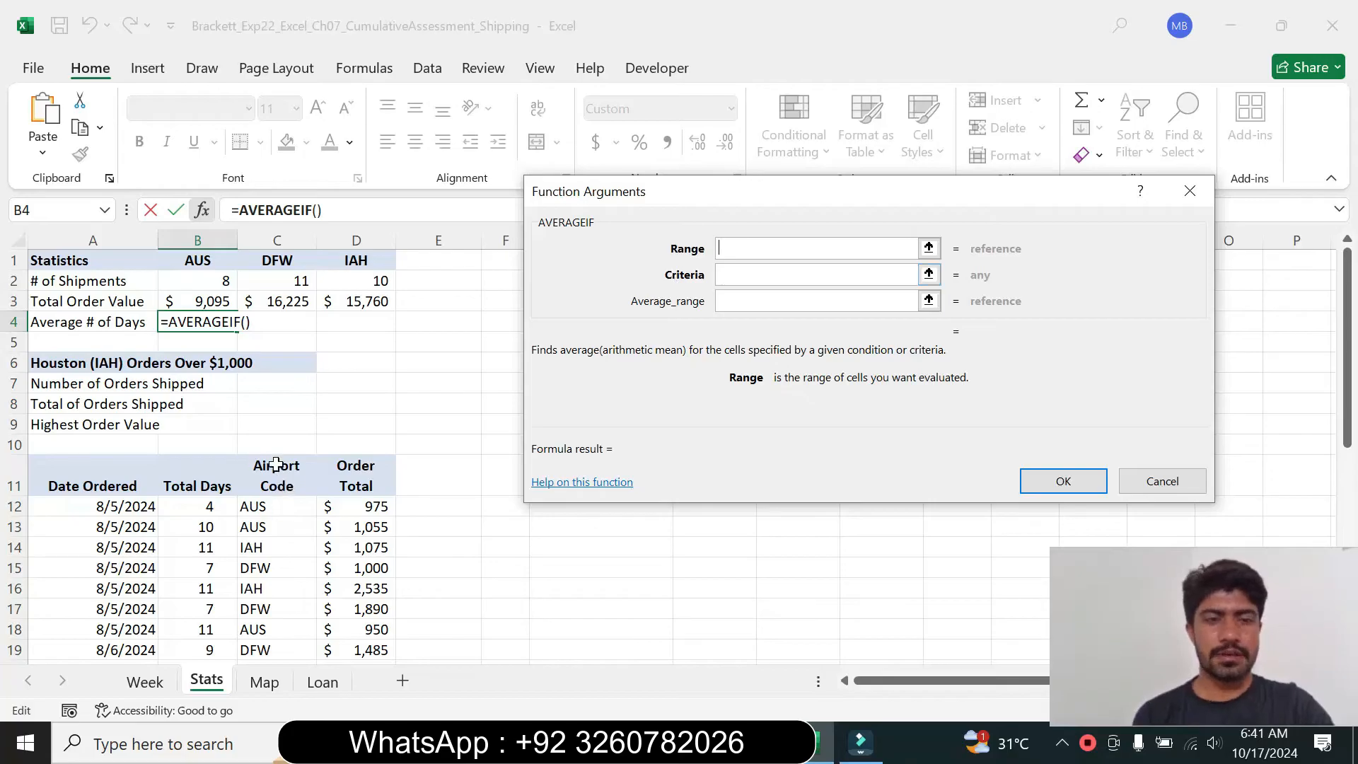
left_click_drag(283, 506, 272, 609)
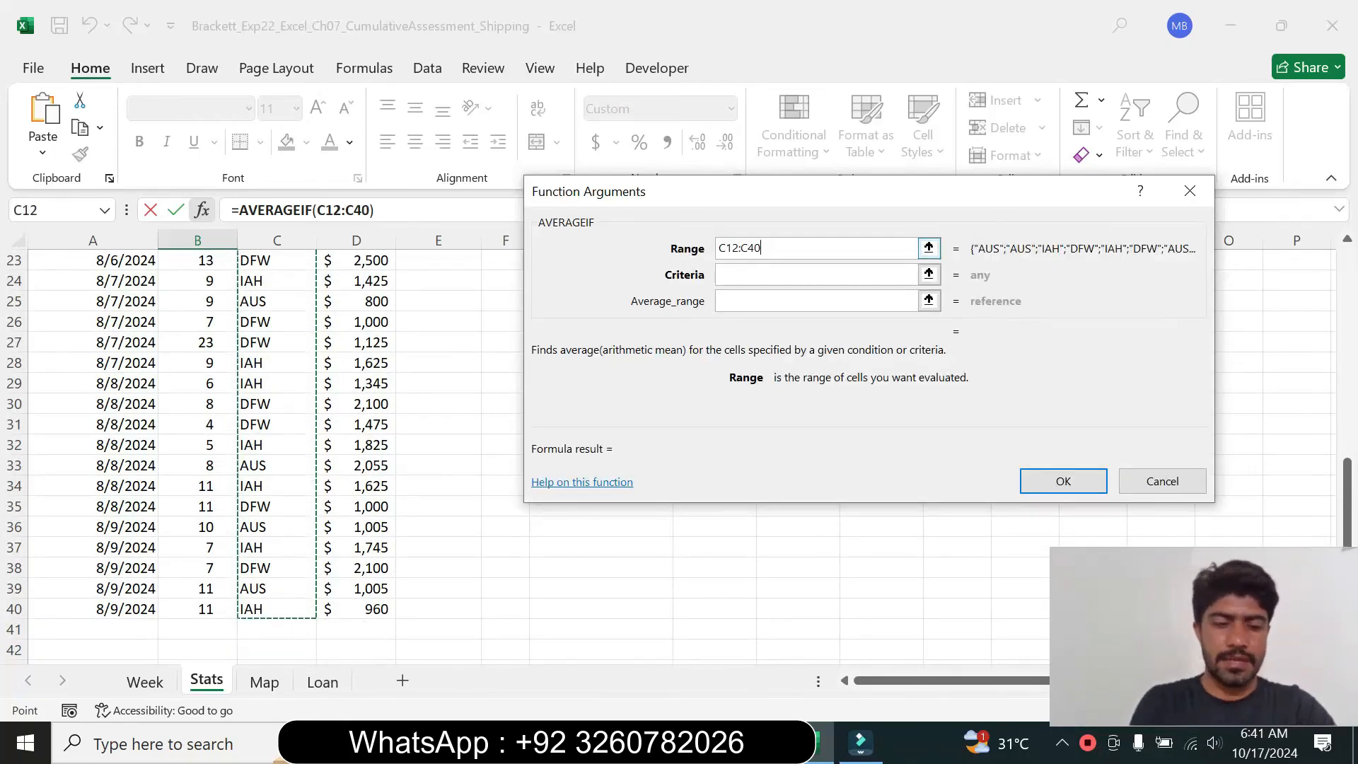
key("F4")
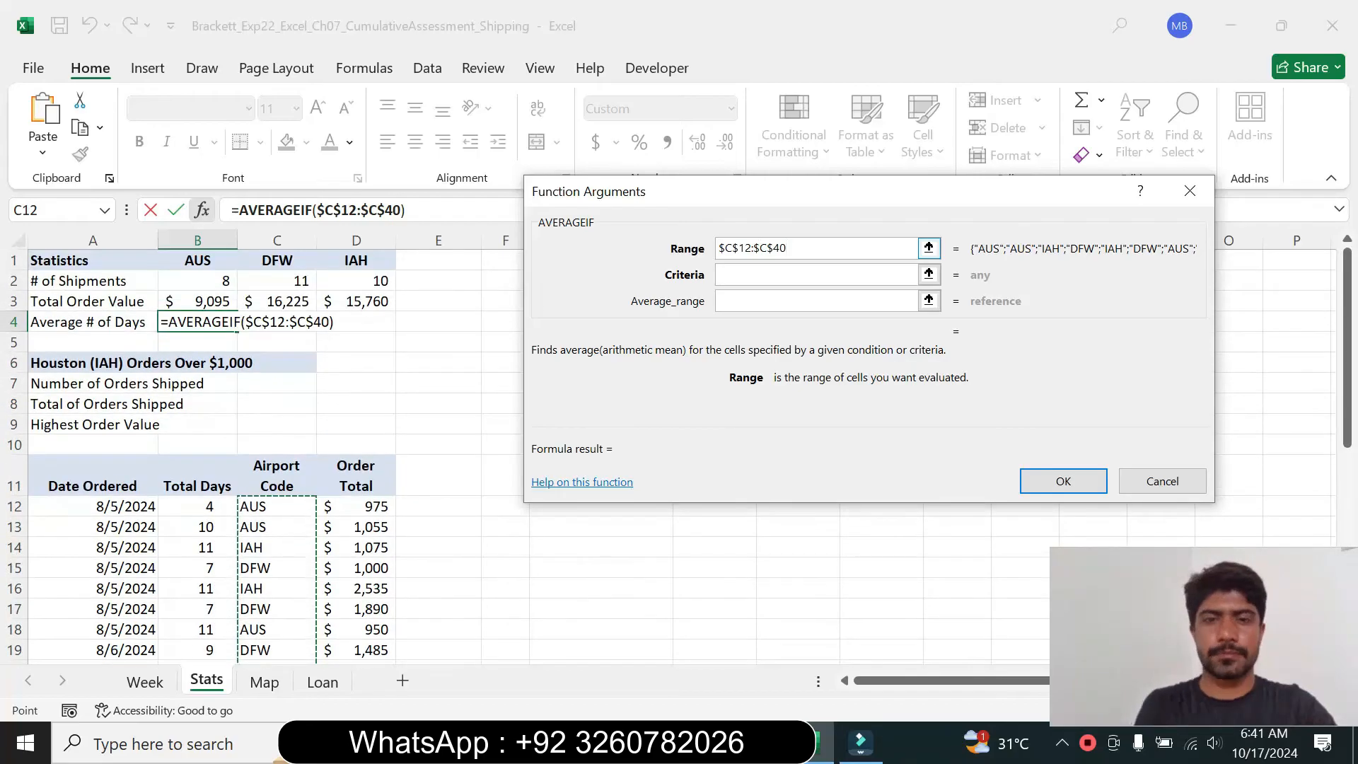
key("Tab")
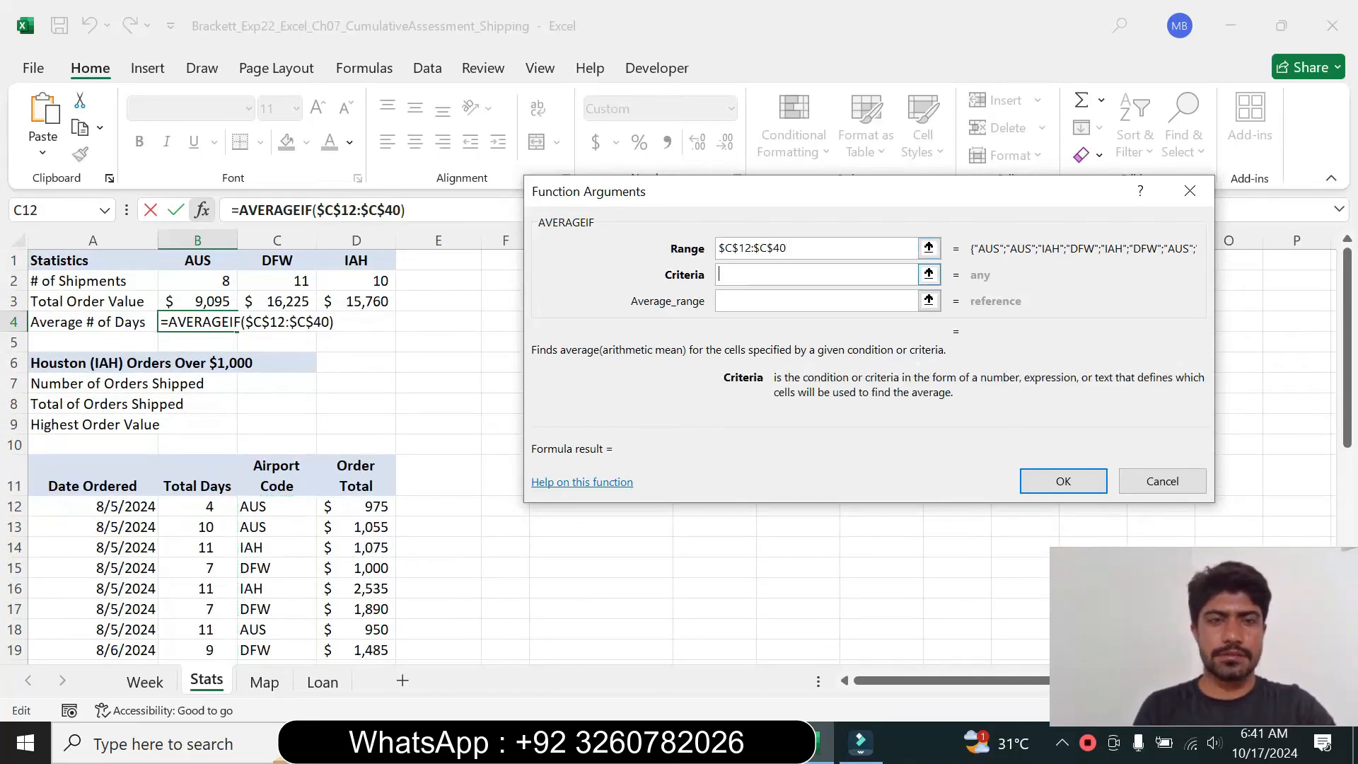
left_click(206, 263)
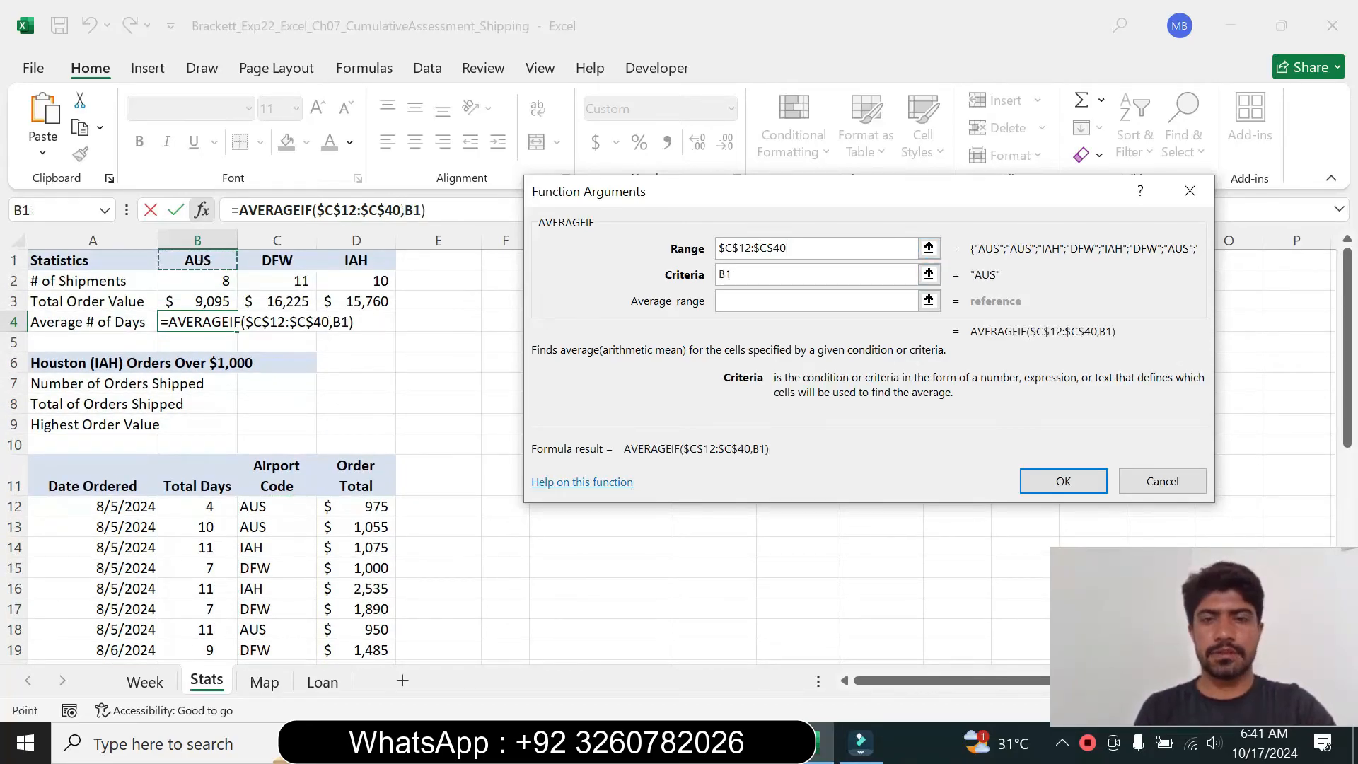
Step: Set the average range to $B$12:$B$40 and insert the AVERAGEIF function in cell B4
left_click(746, 301)
left_click(764, 742)
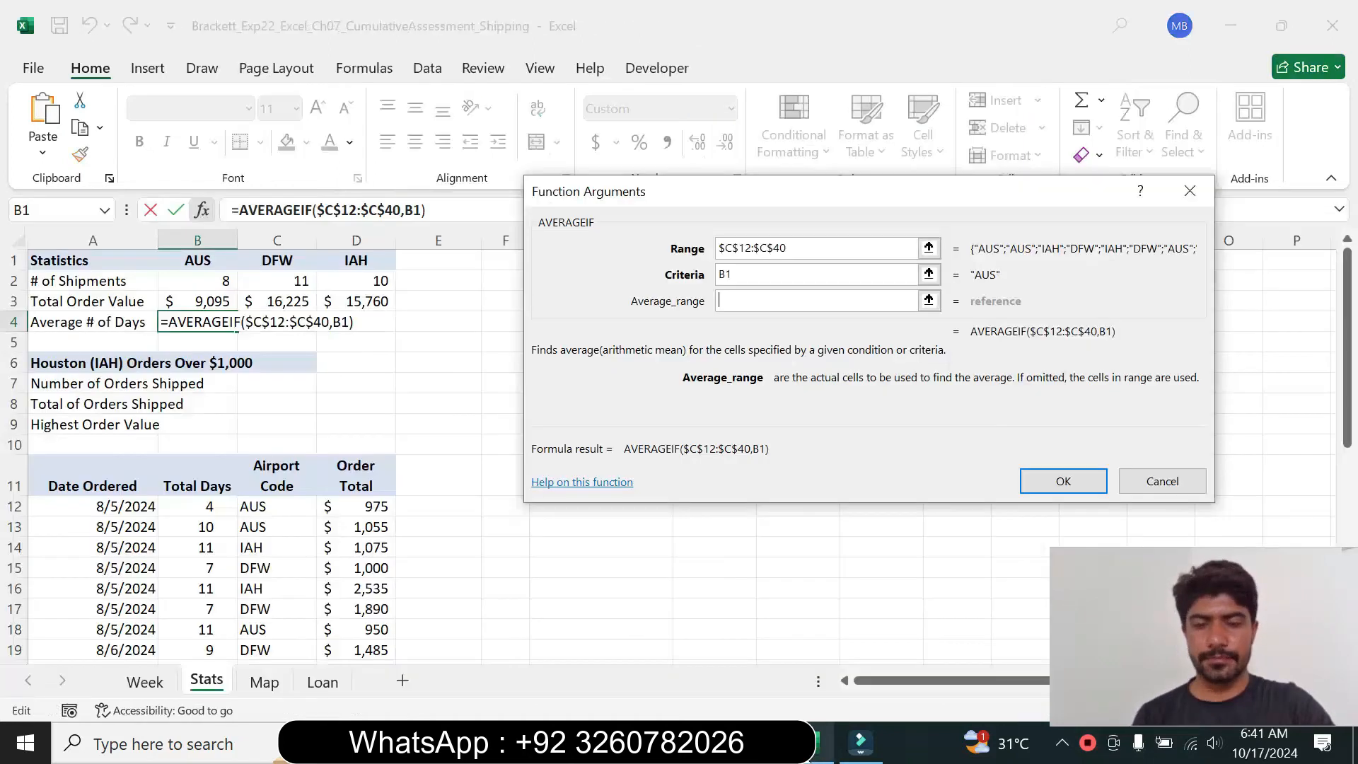
left_click(822, 742)
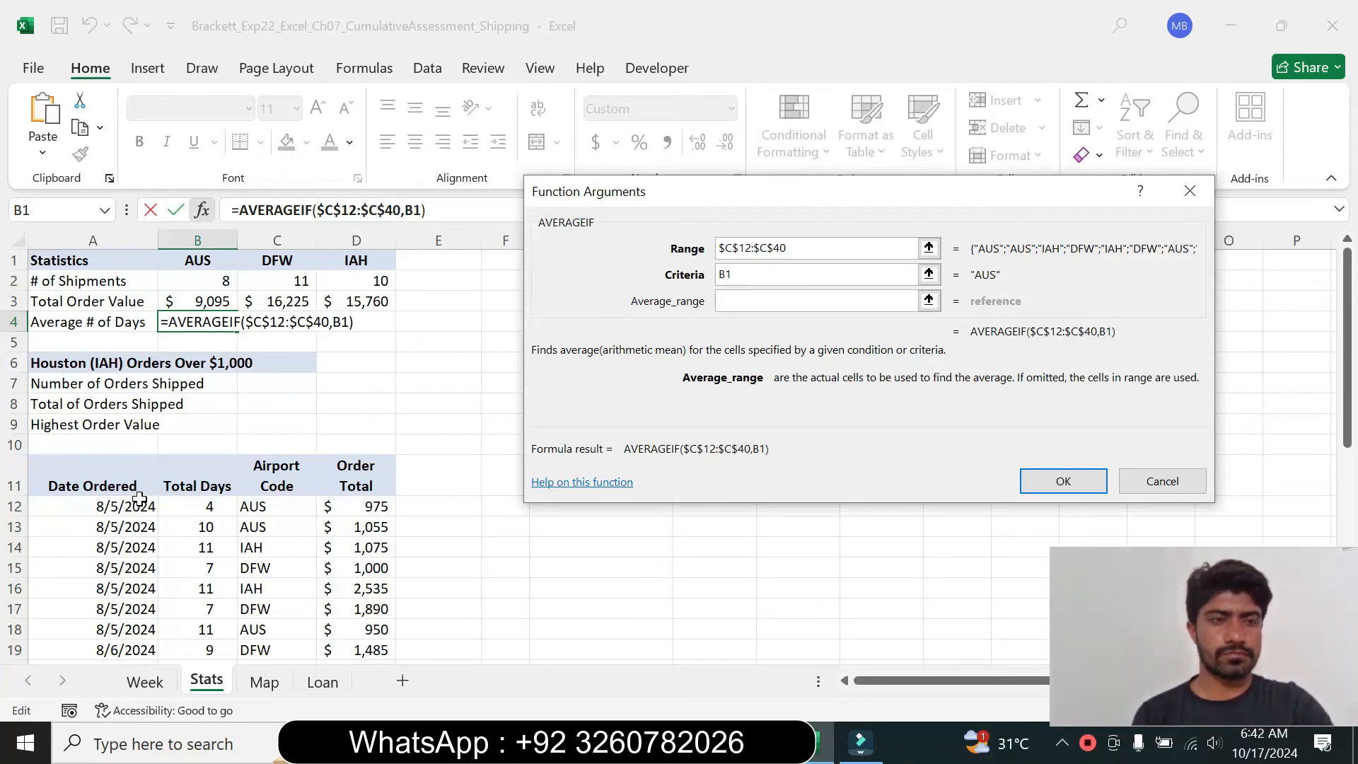
left_click_drag(192, 506, 206, 630)
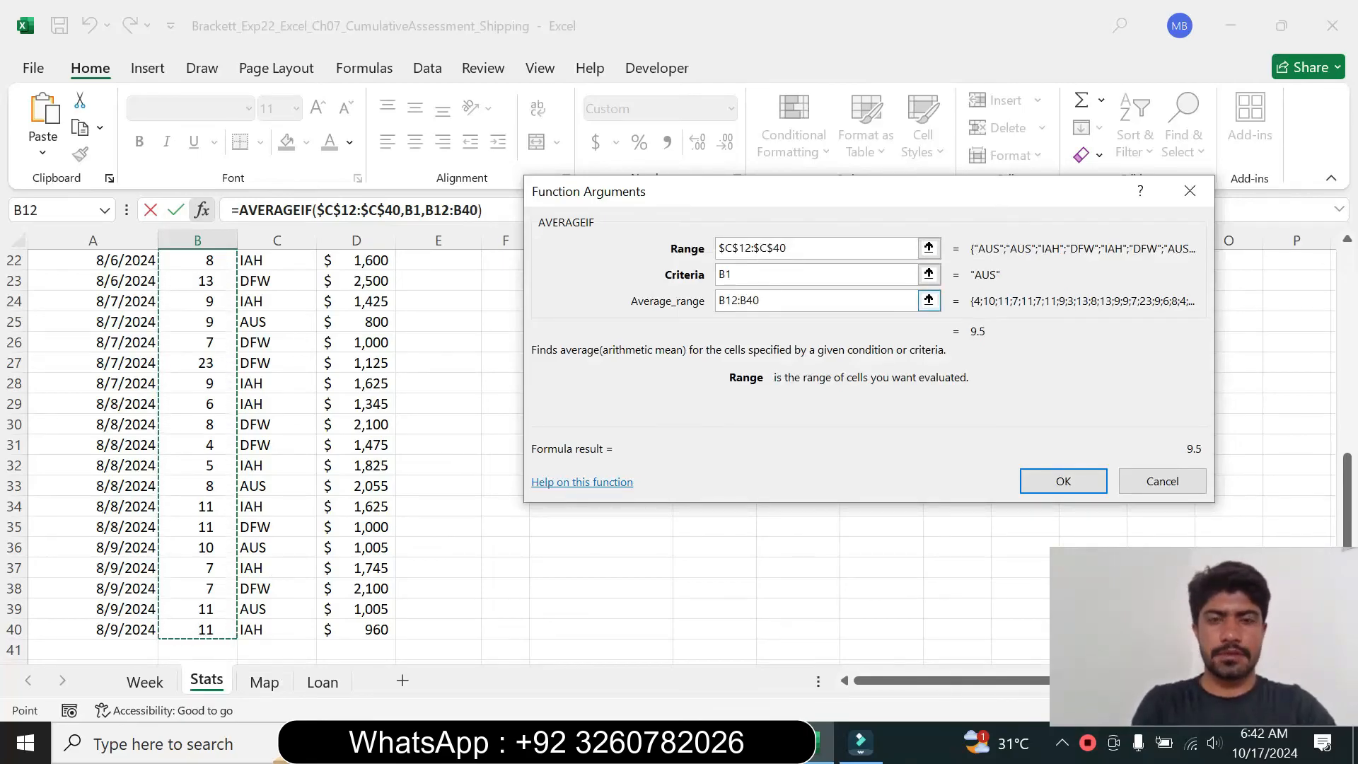
key("F4")
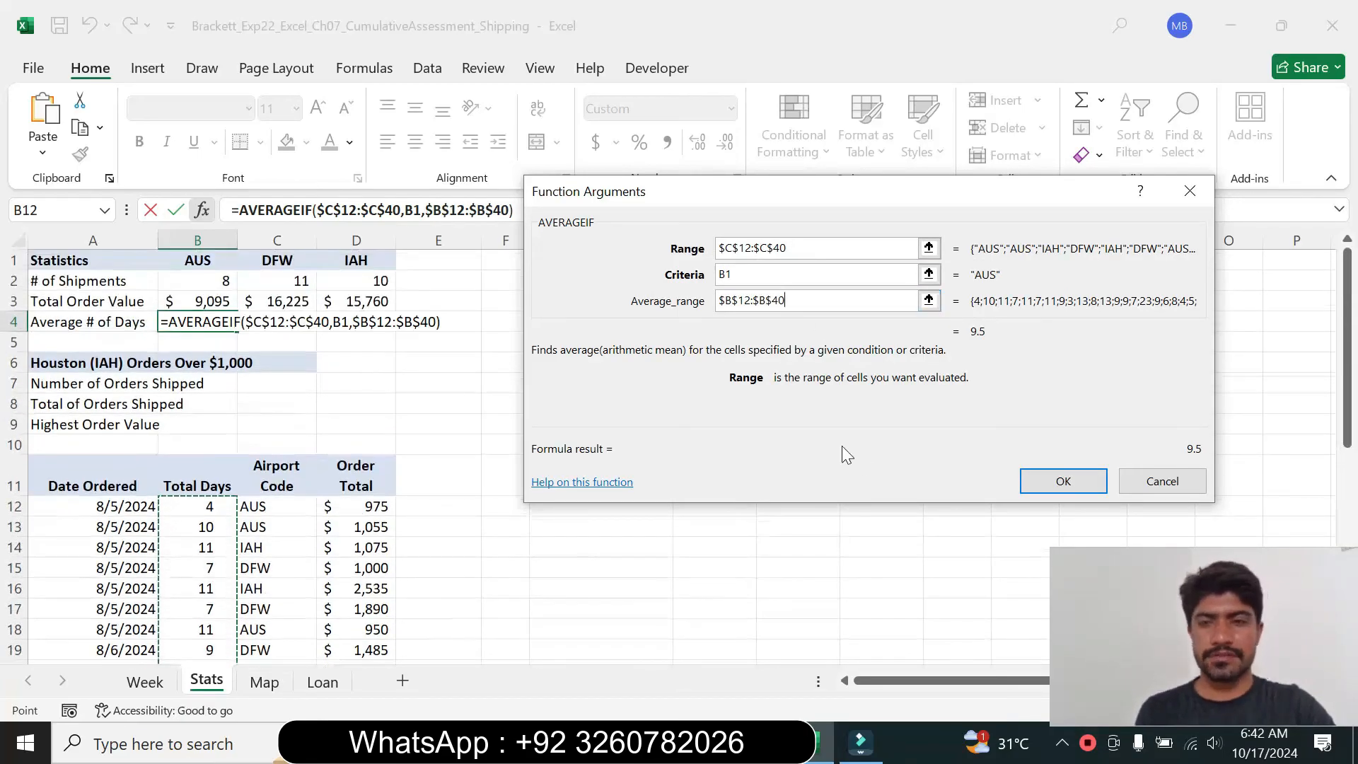
left_click(1051, 485)
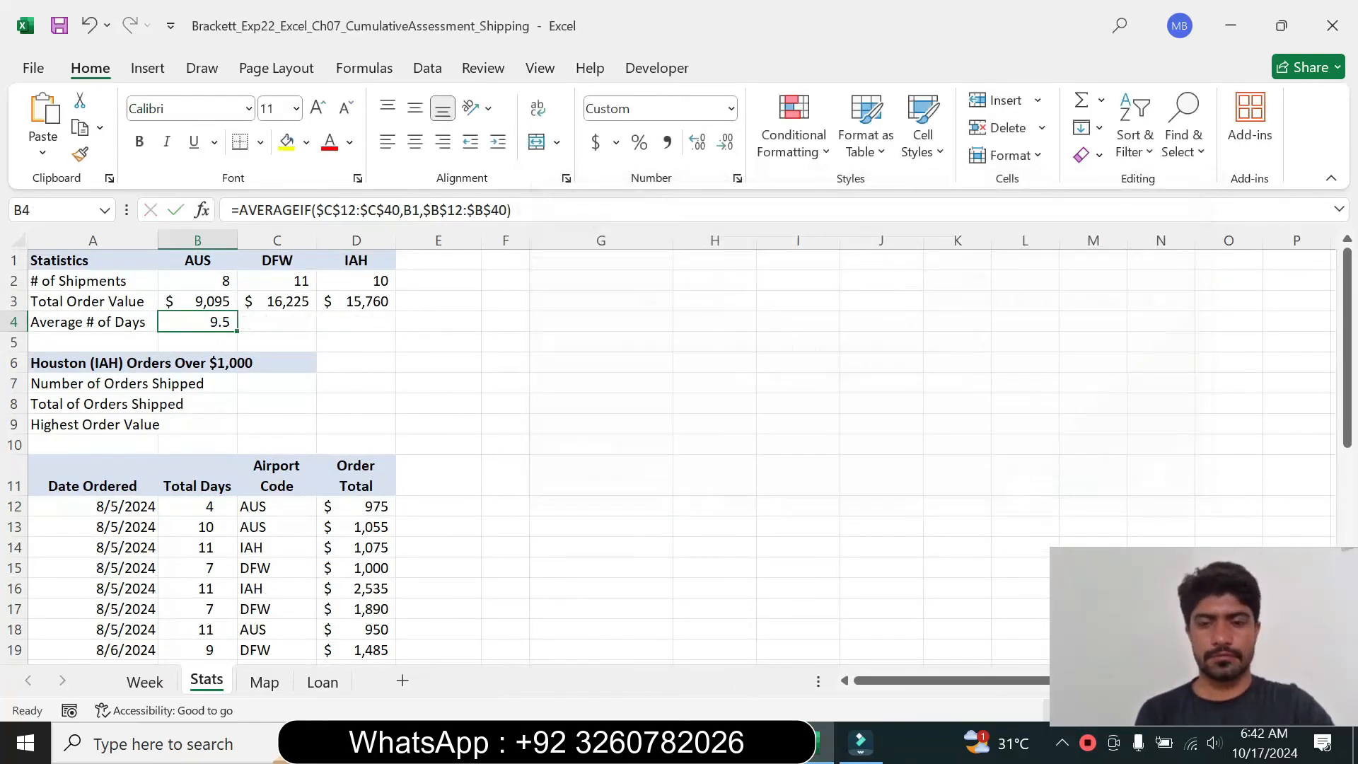
Step: Check the copy range in the step 10 instructions in Word and copy B4's AVERAGEIF function to C4:D4 in Excel
key("alt+Tab")
left_click_drag(713, 518, 527, 541)
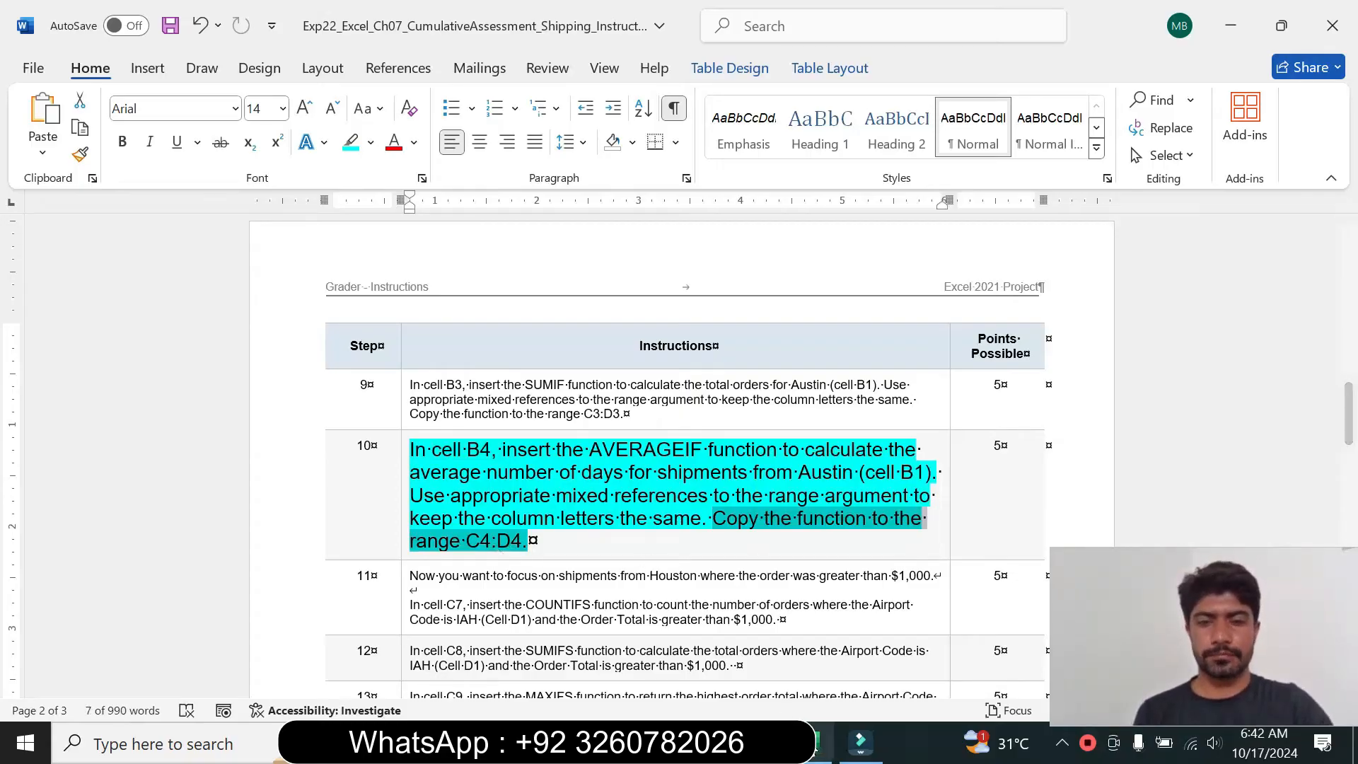
left_click(822, 742)
left_click_drag(235, 332, 357, 330)
left_click(358, 390)
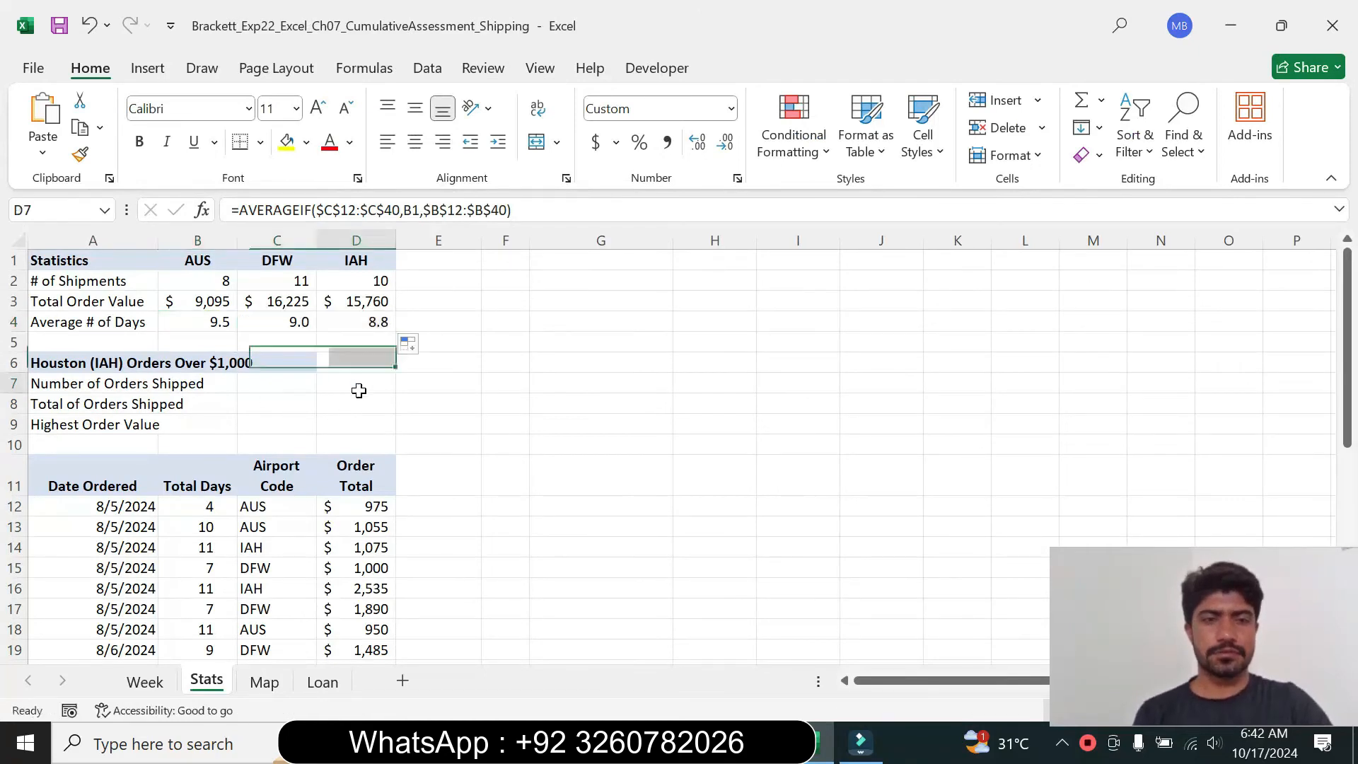
Step: Switch to the Word instructions, set the step 10 text to 9 pt and remove its highlighting
left_click(759, 743)
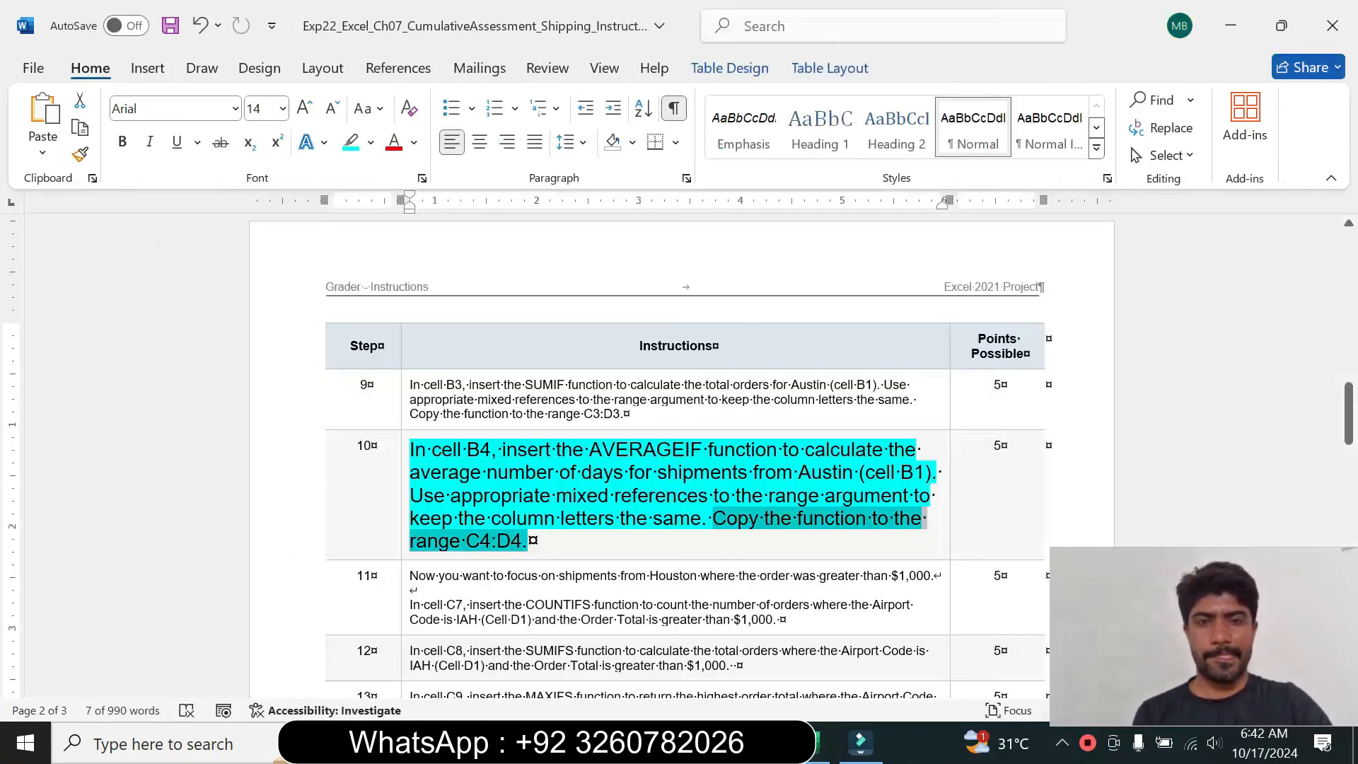
left_click(399, 511)
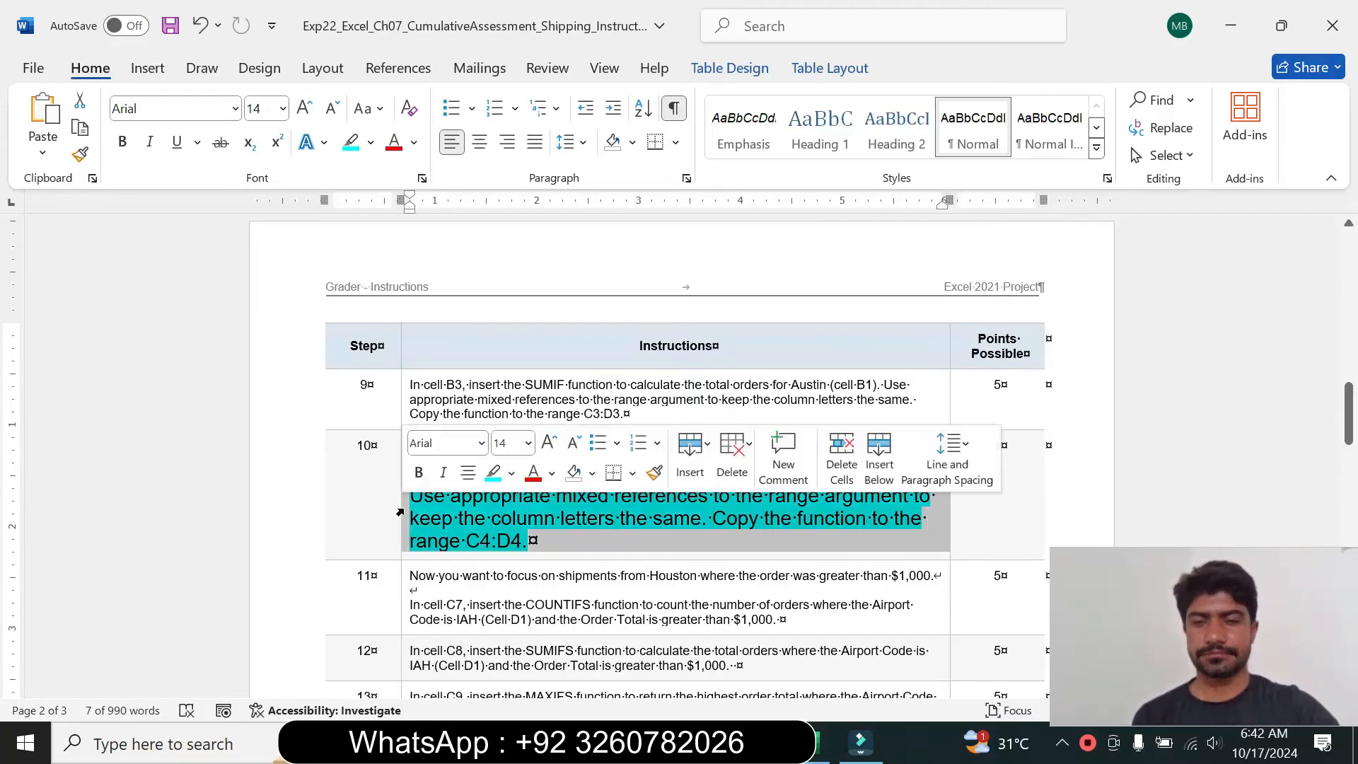
left_click(528, 443)
left_click(507, 50)
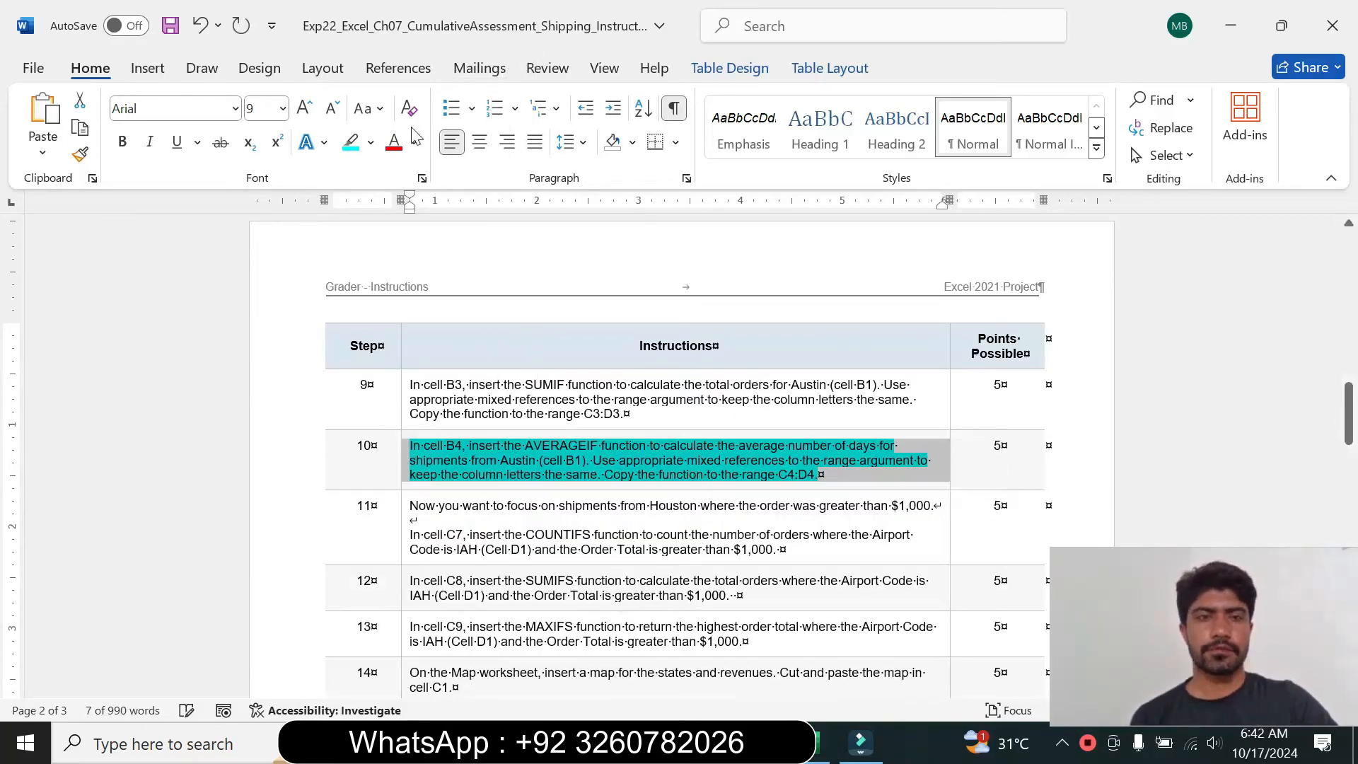
left_click(371, 142)
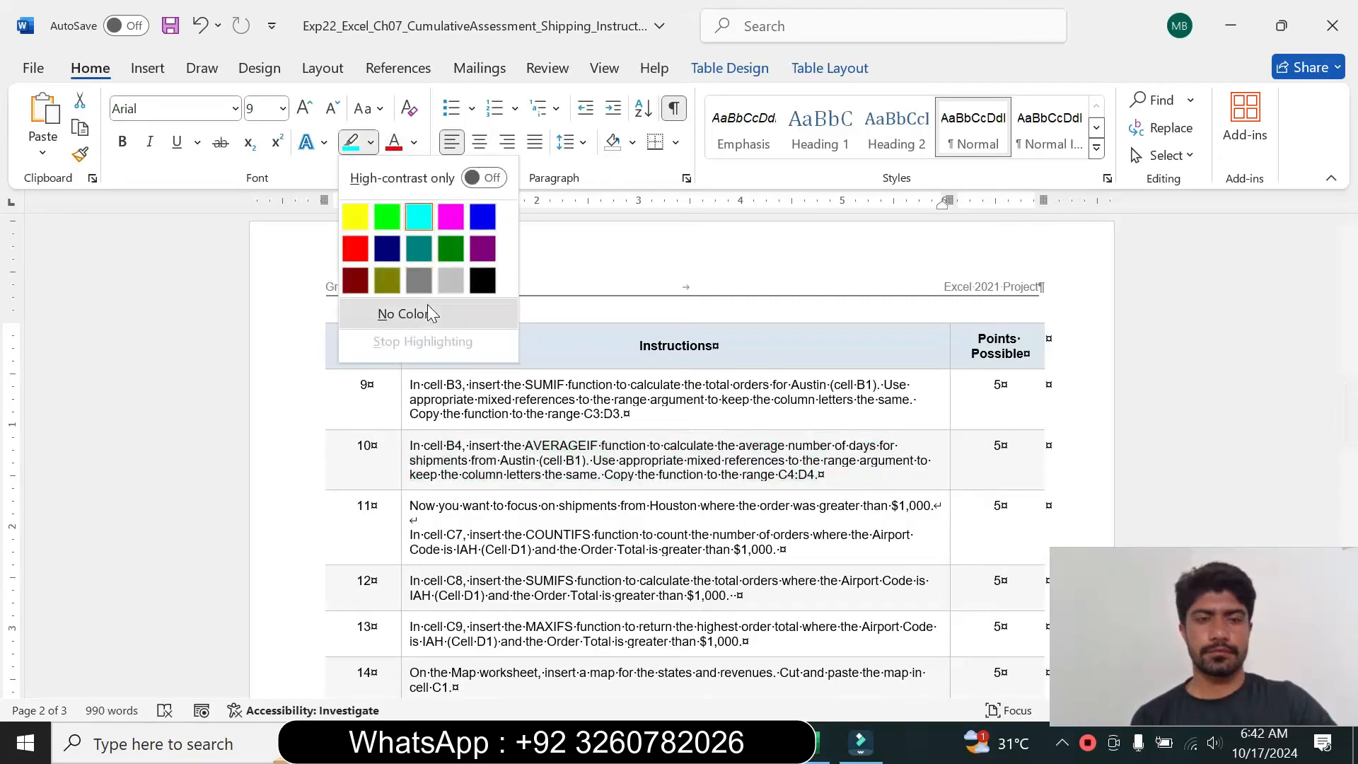
left_click(403, 311)
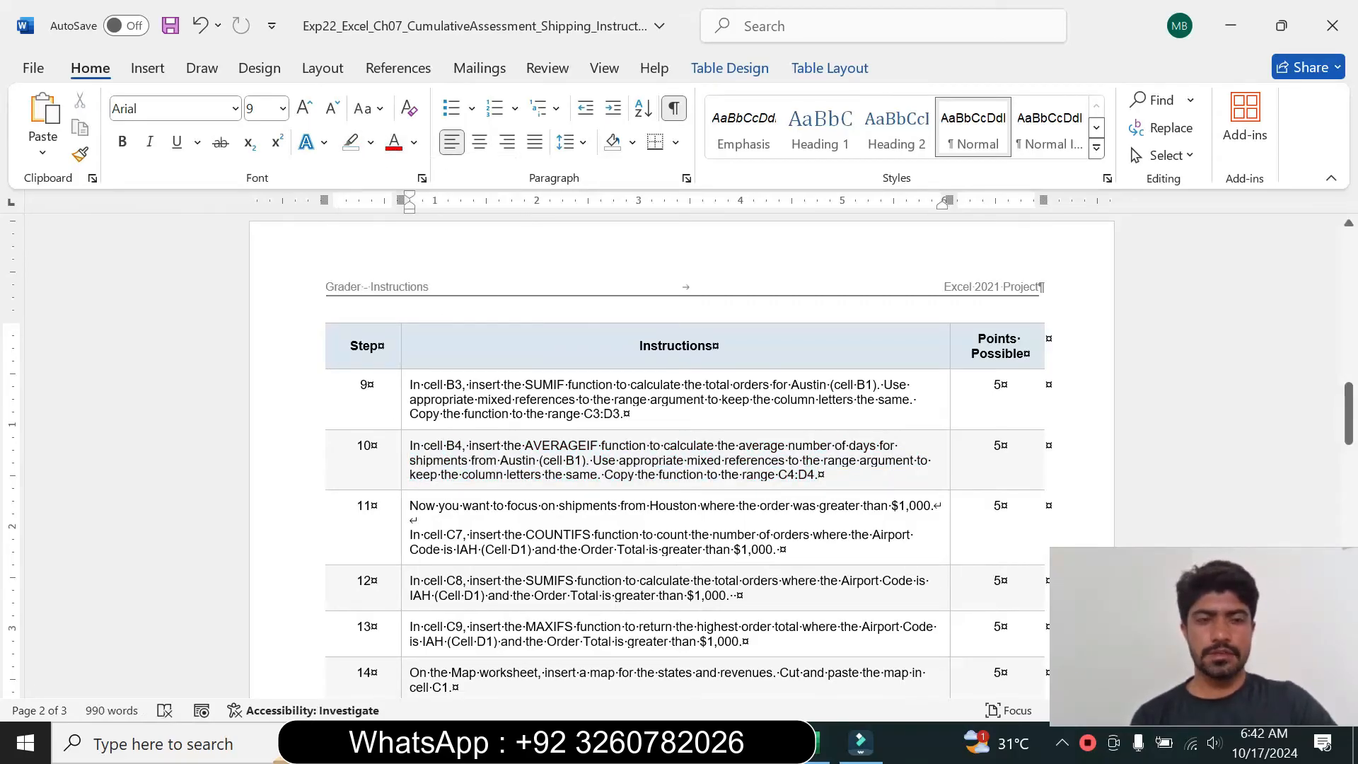
Step: Enlarge the step 11 instruction text to 14 pt and highlight it in turquoise
left_click(401, 534)
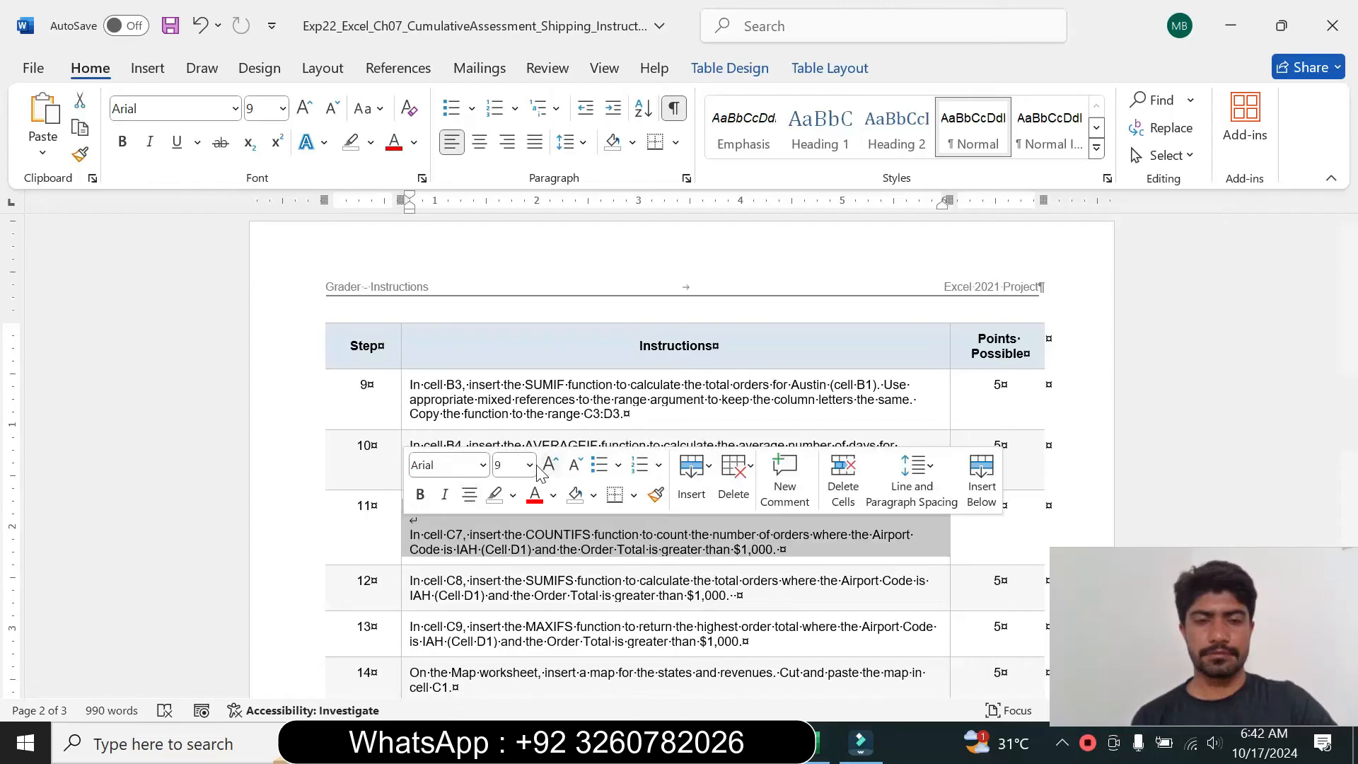
left_click(529, 465)
left_click(512, 176)
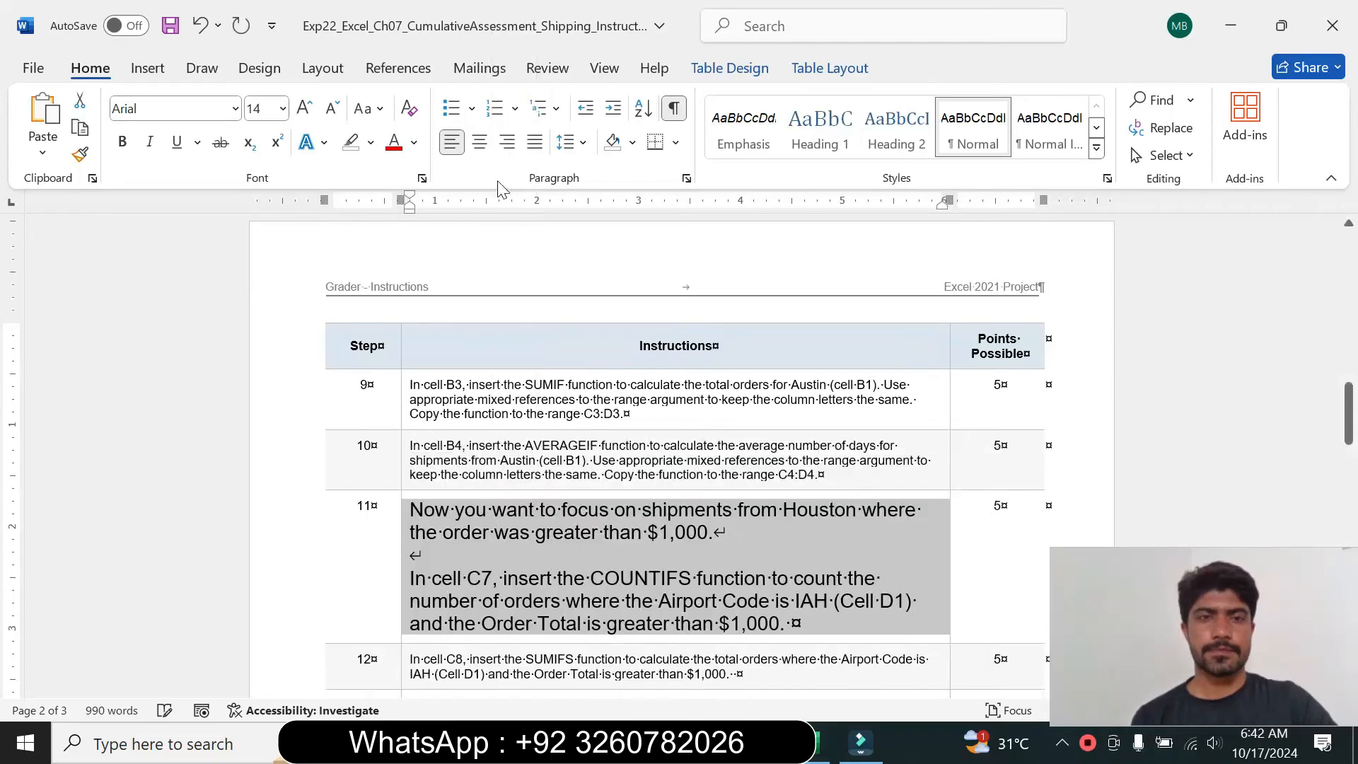
left_click(370, 143)
left_click(418, 213)
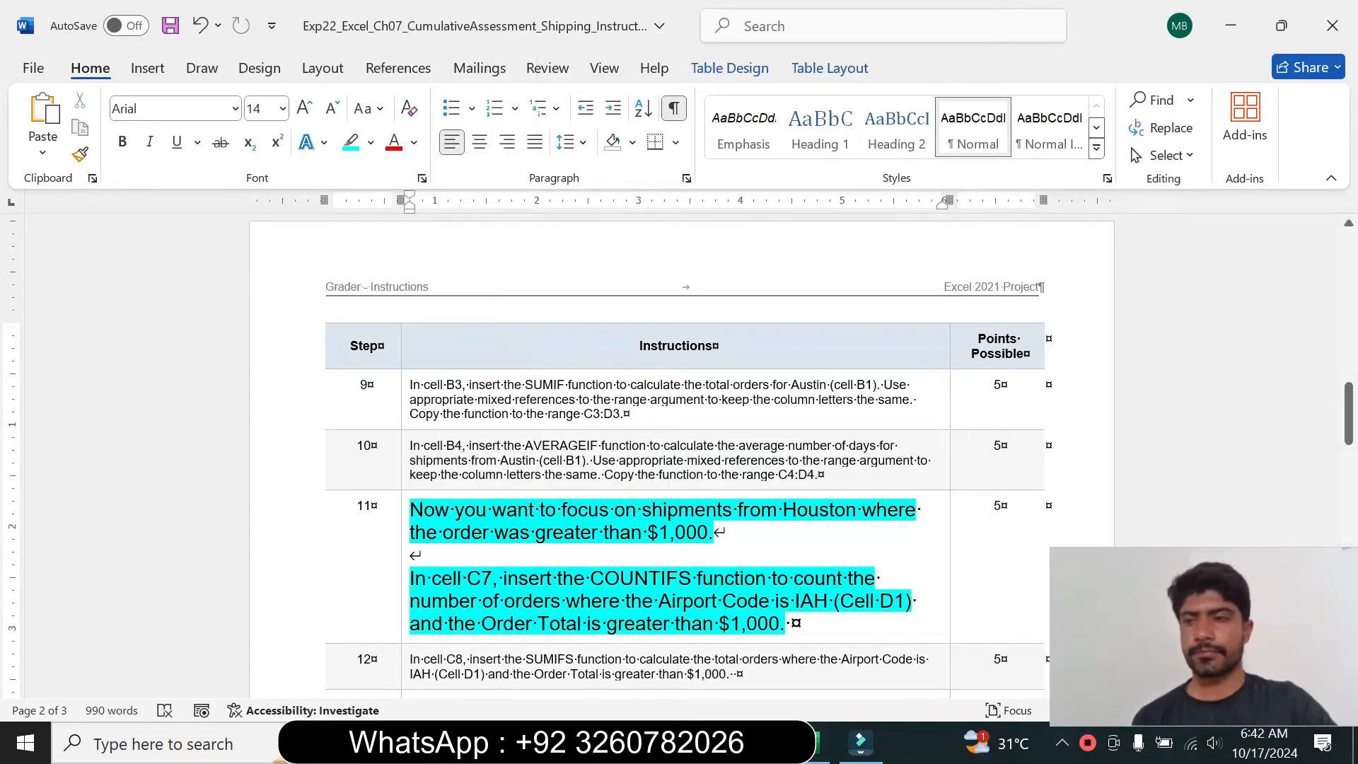
Step: Read the step 11 instructions on the COUNTIFS function, then switch to Excel and select cell C7 on the Stats sheet
left_click_drag(1351, 403, 1352, 432)
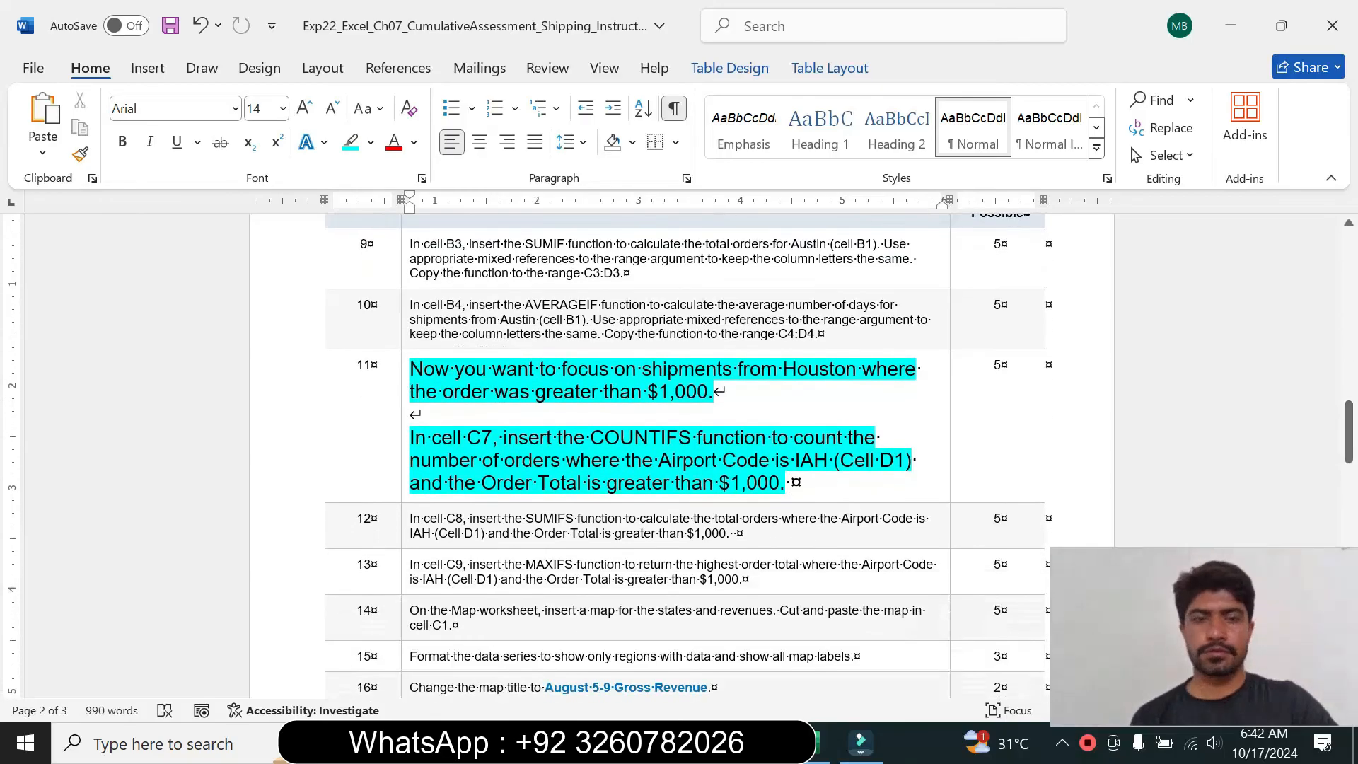
left_click_drag(410, 369, 722, 393)
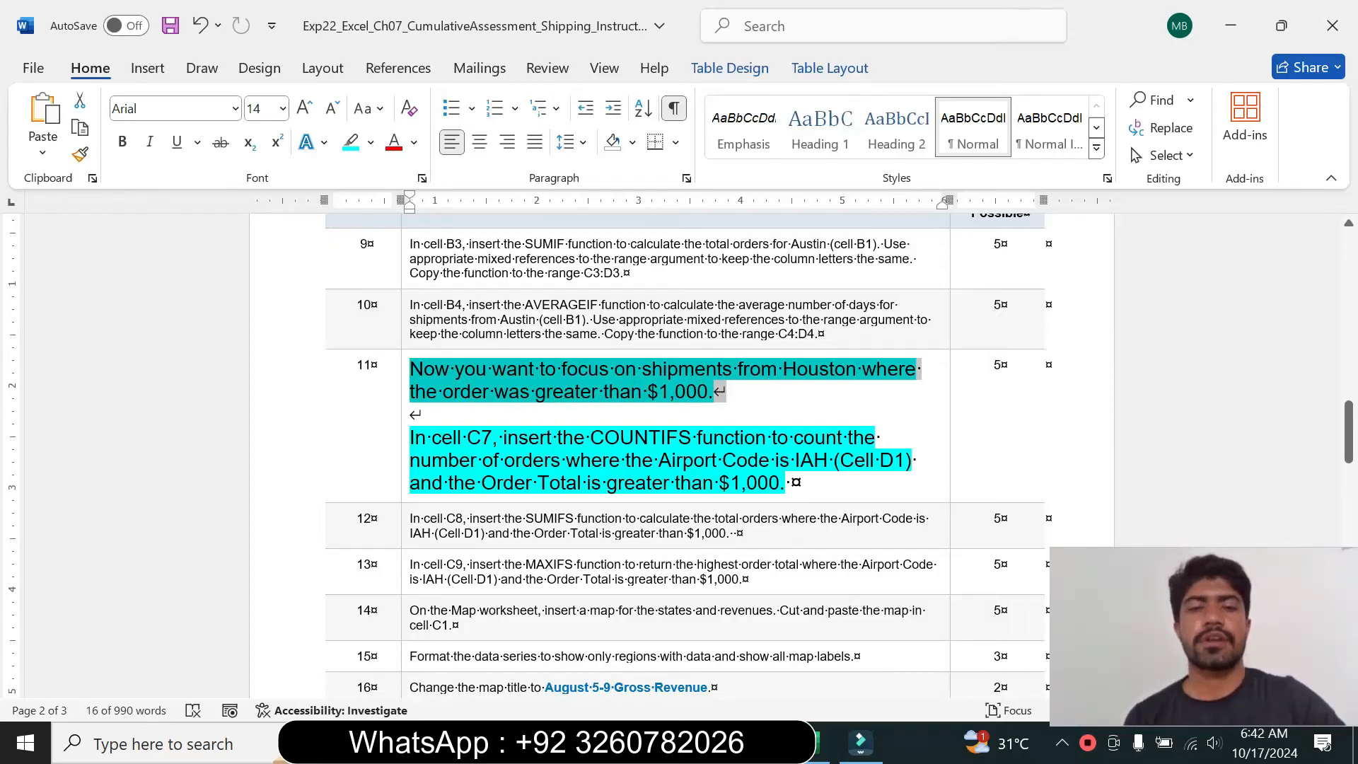
left_click_drag(410, 437, 746, 482)
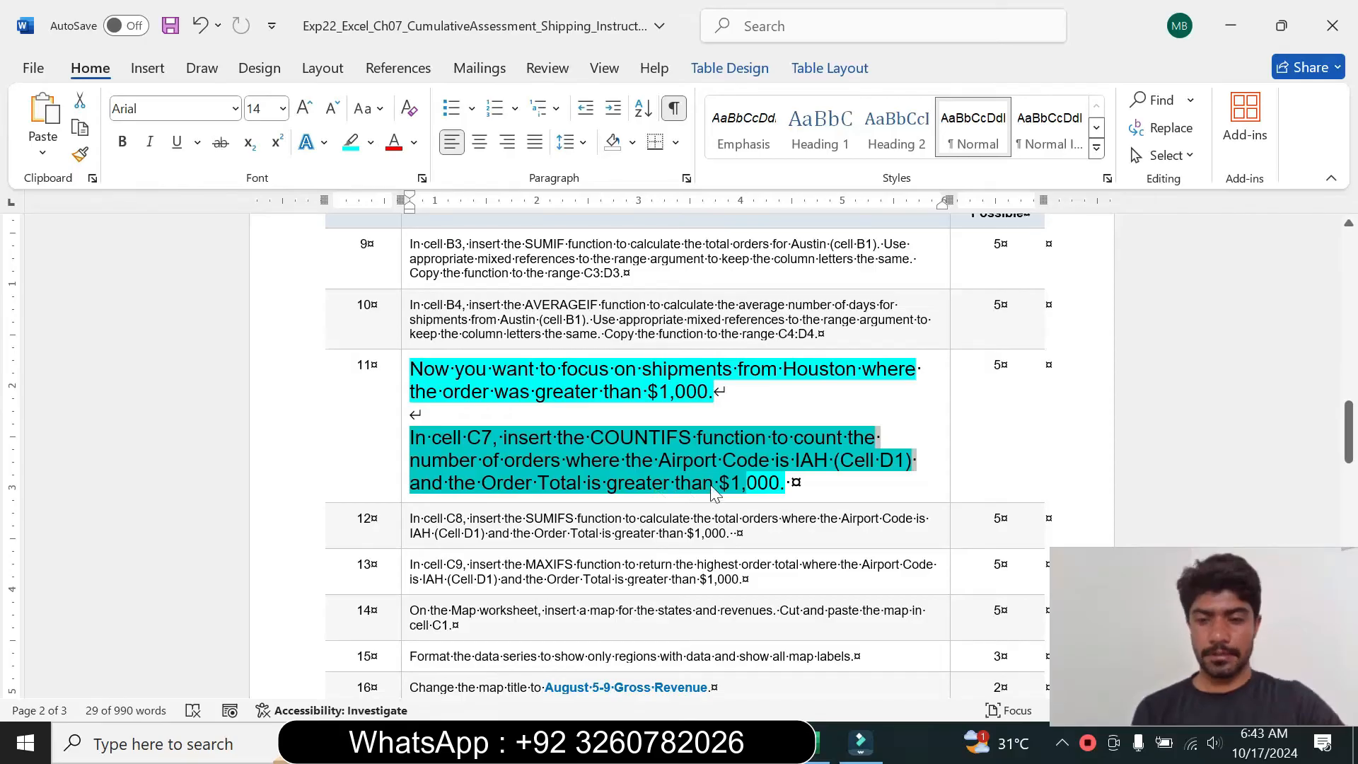
left_click(791, 482)
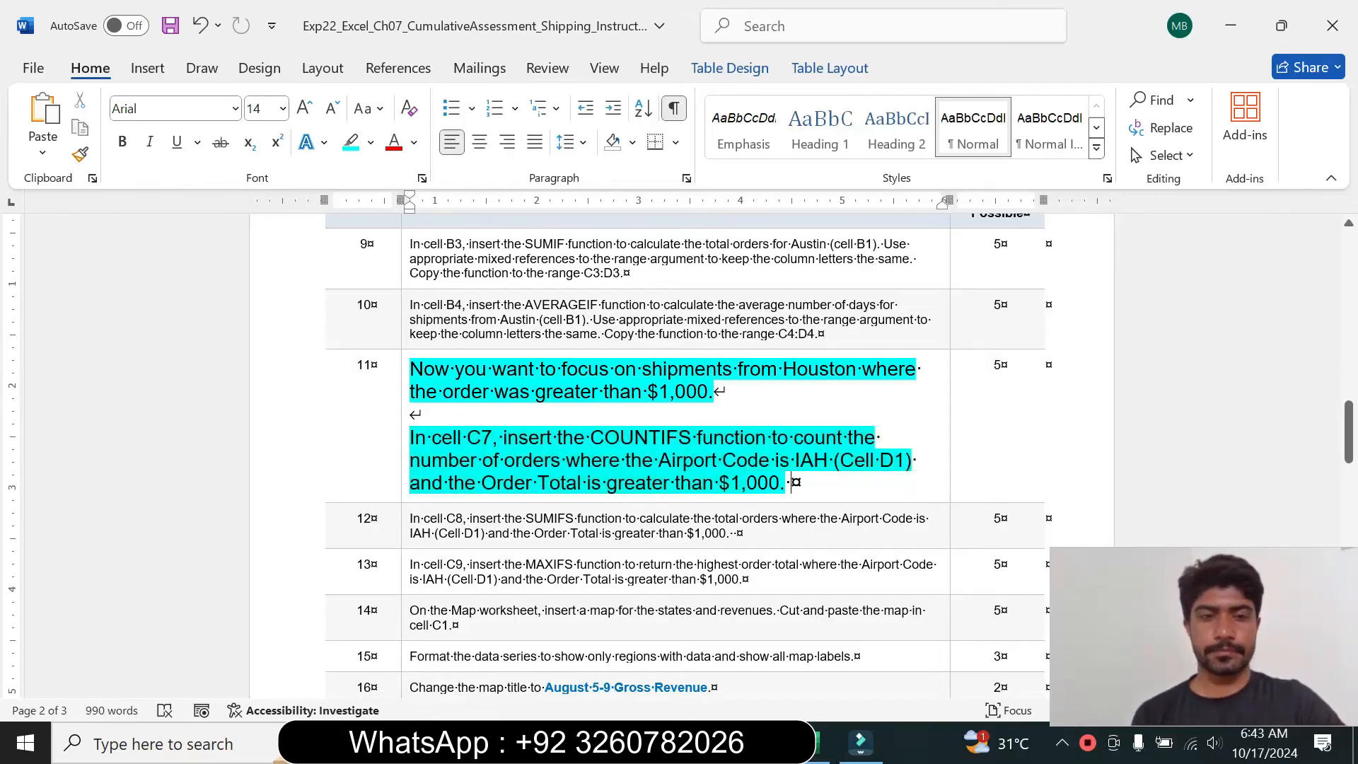
left_click_drag(430, 437, 719, 460)
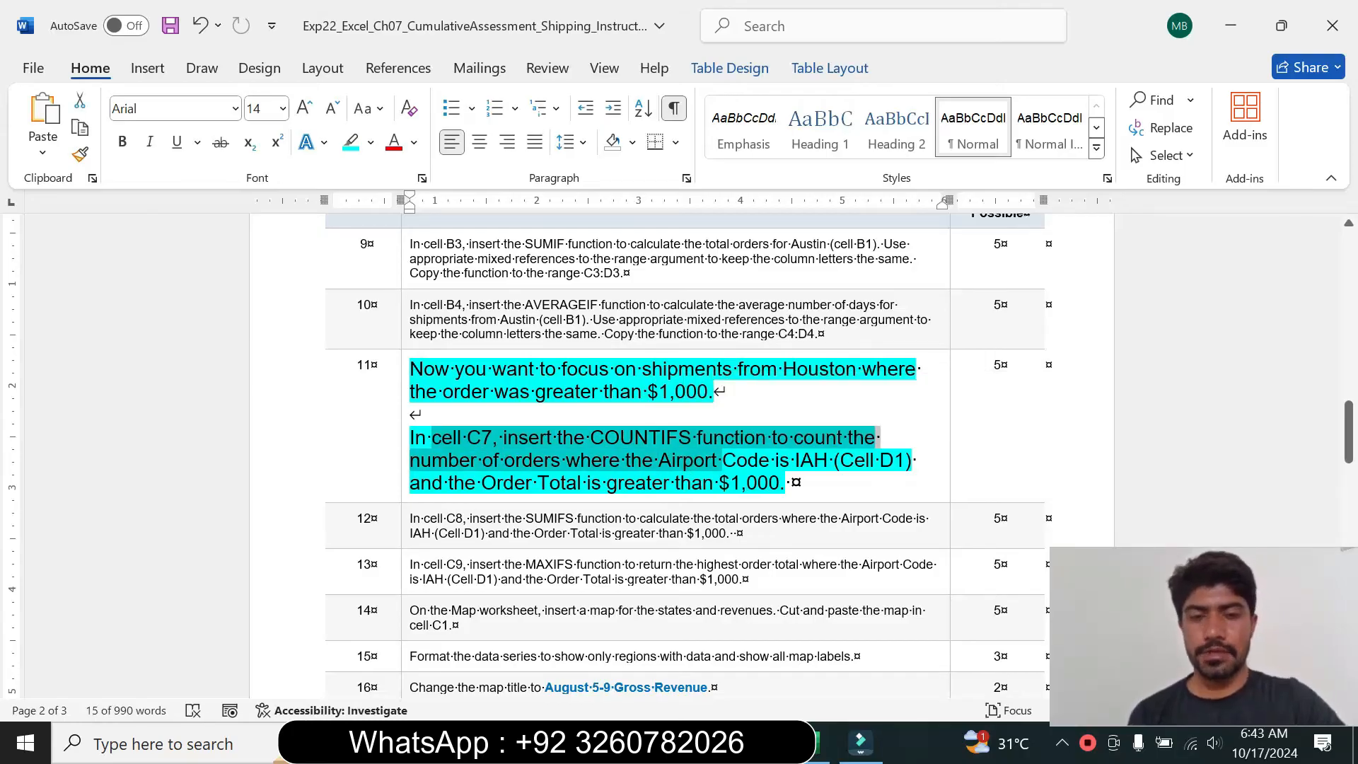
left_click(820, 743)
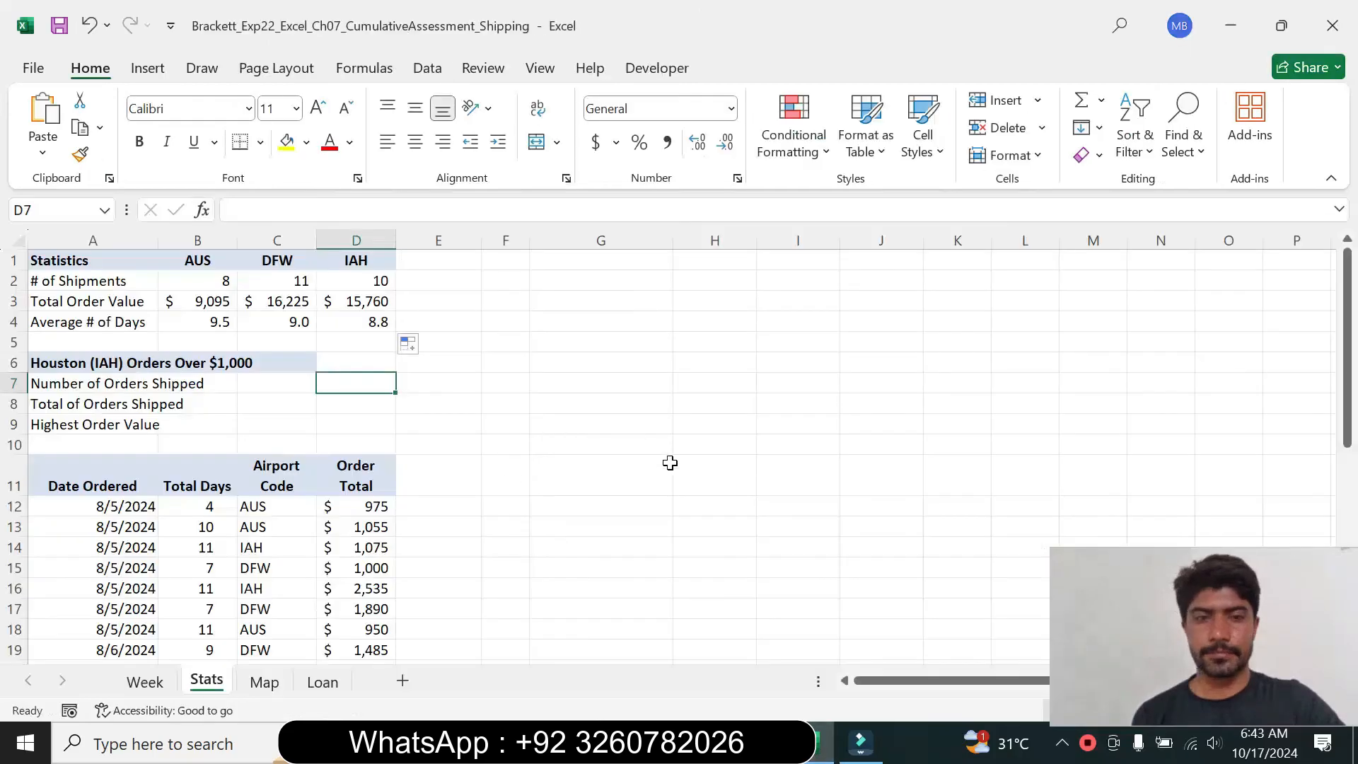
left_click(284, 381)
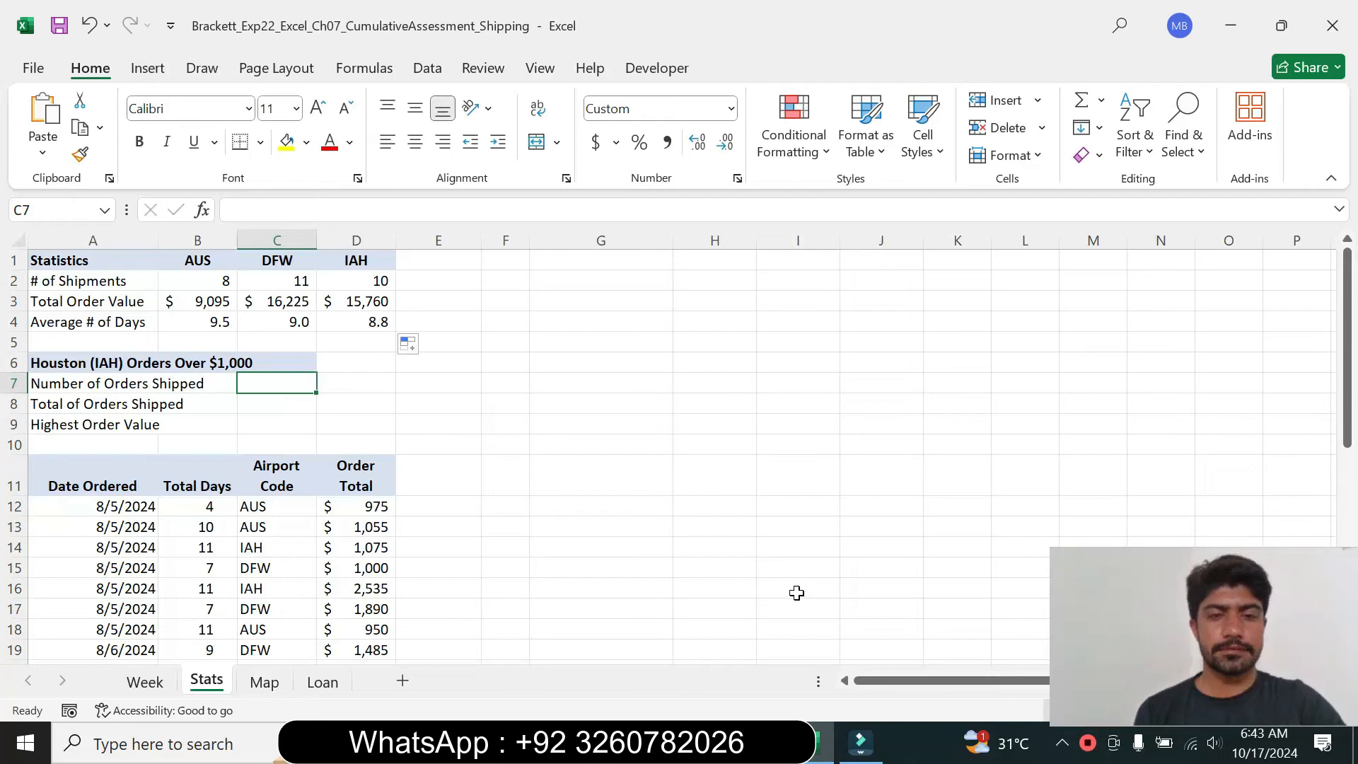
Step: Check the step 11 instructions in Word, then start a COUNTIFS function in C7 in Excel and open its function arguments
key("alt+Tab")
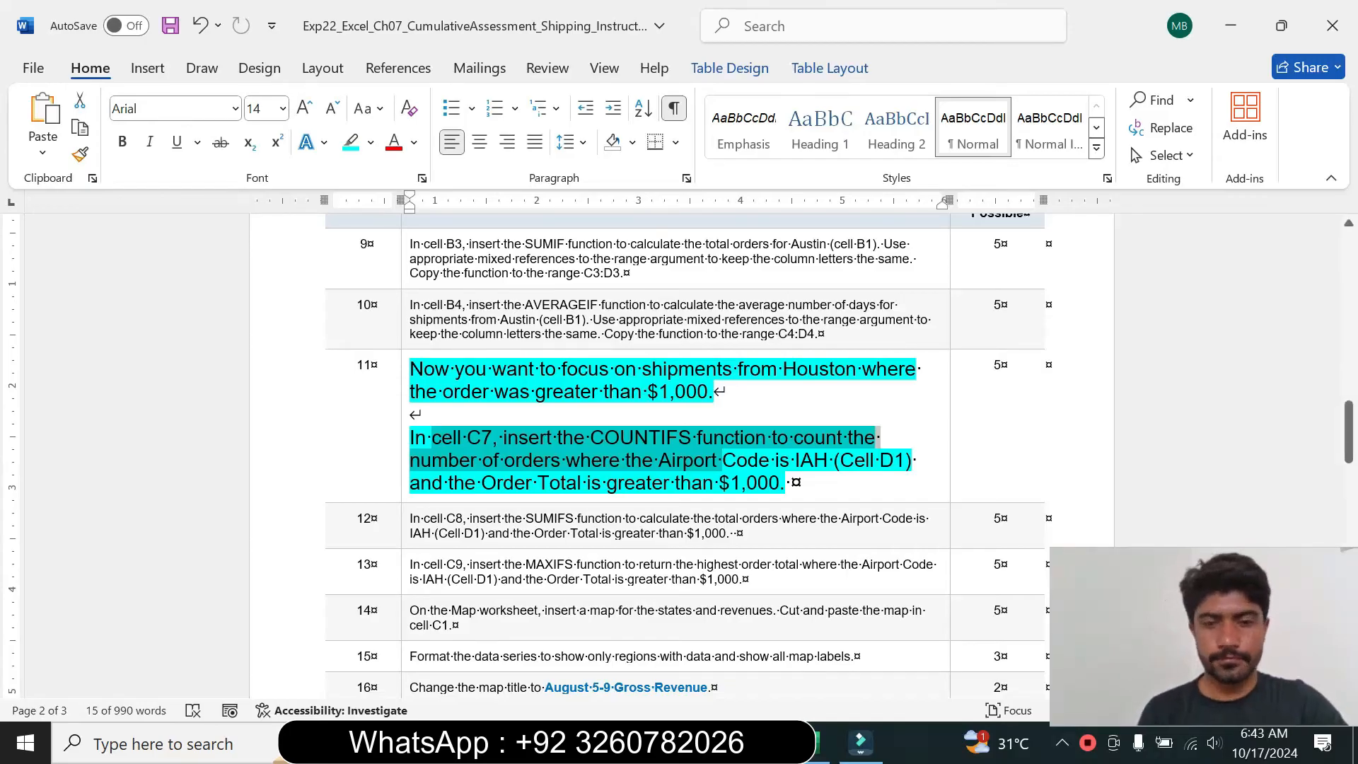
key("alt+Tab")
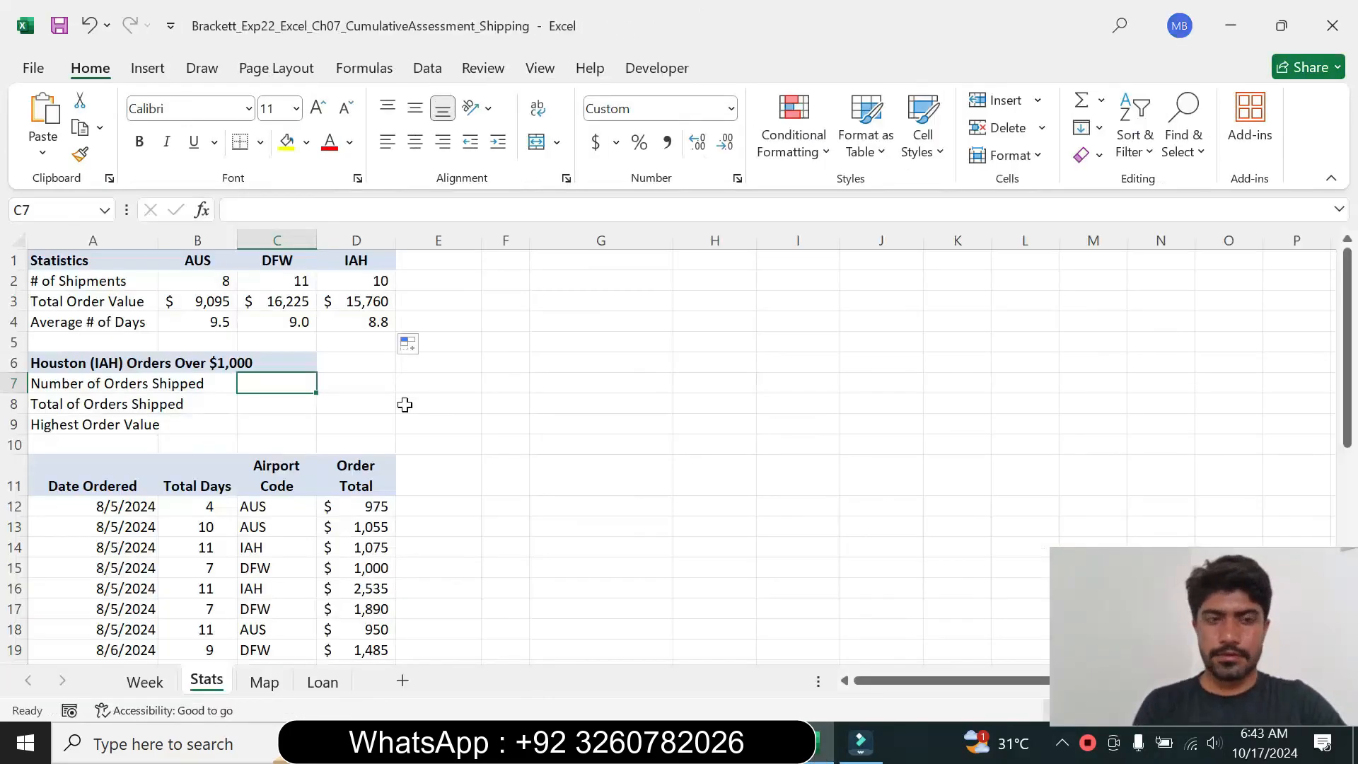
type("=")
key("alt+Tab")
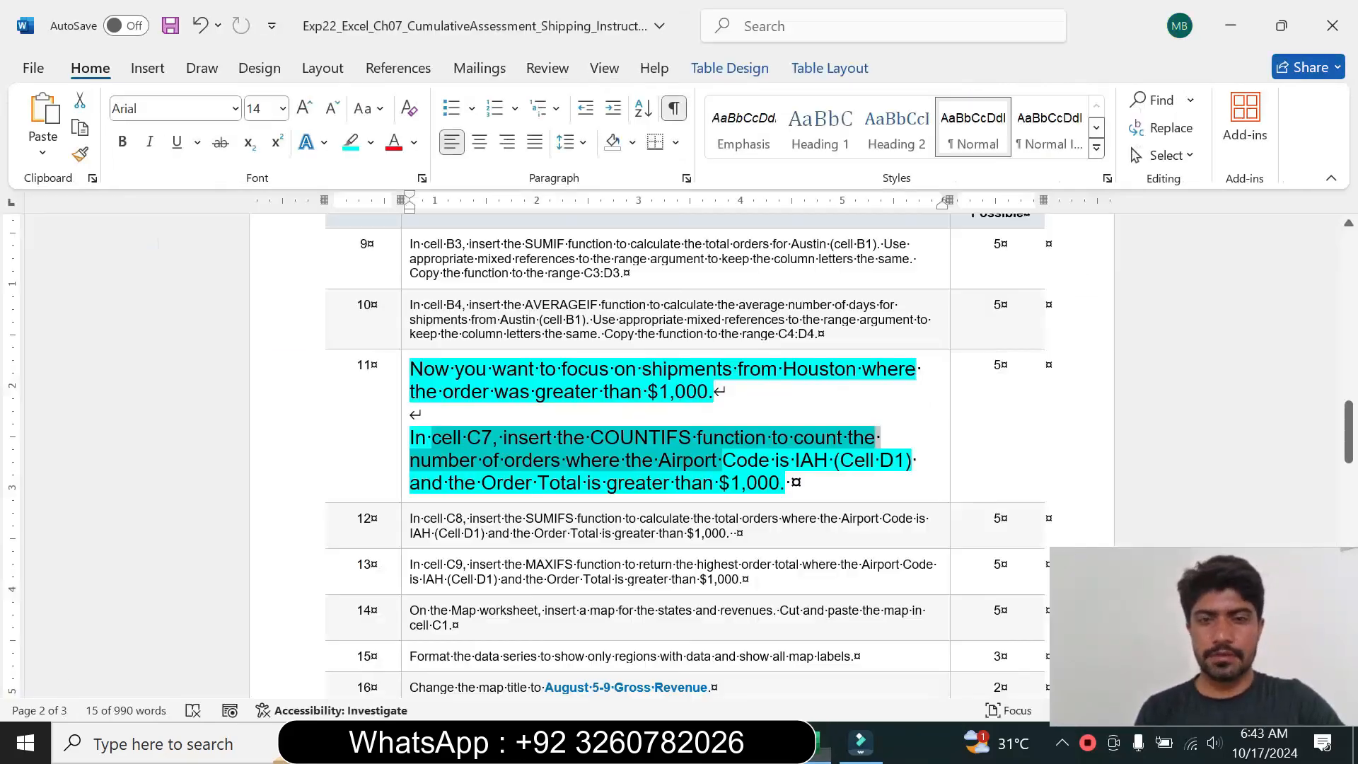
key("alt+Tab")
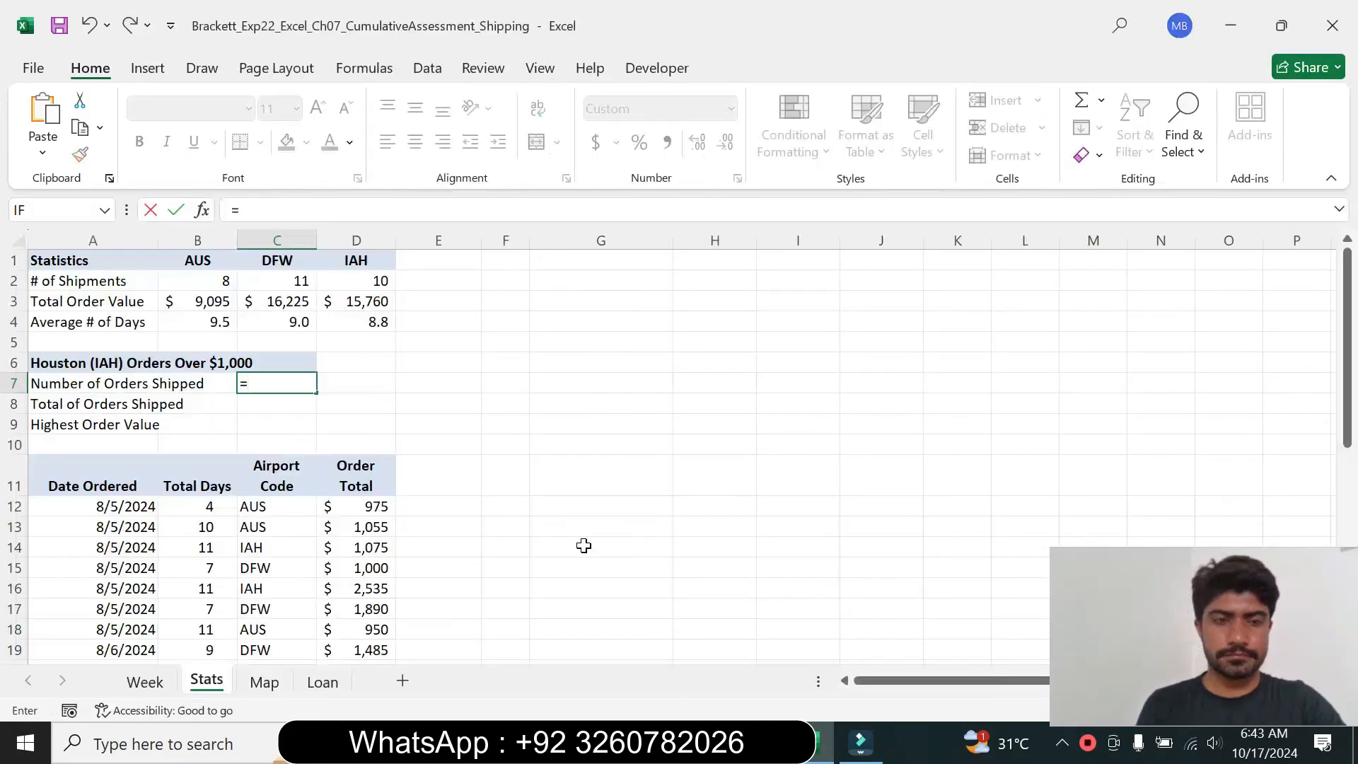
type("count")
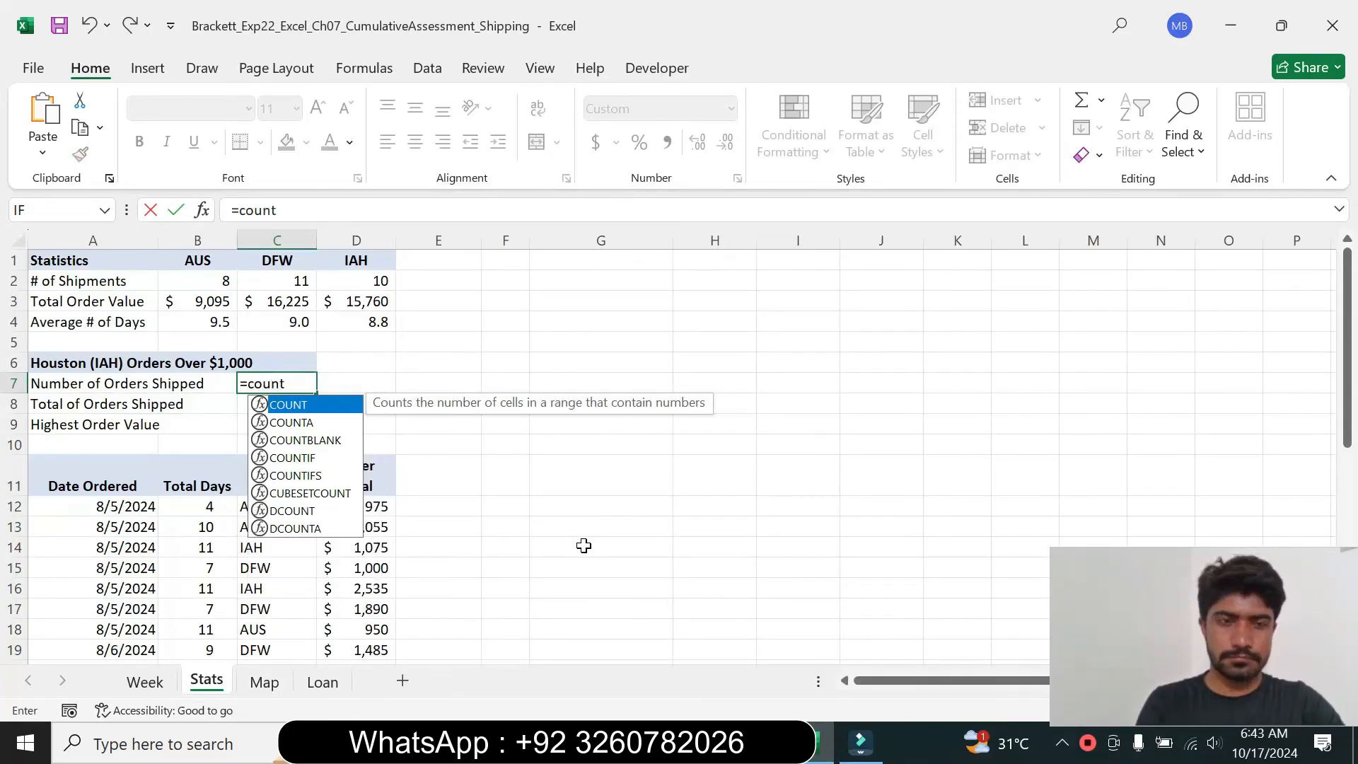
type("if")
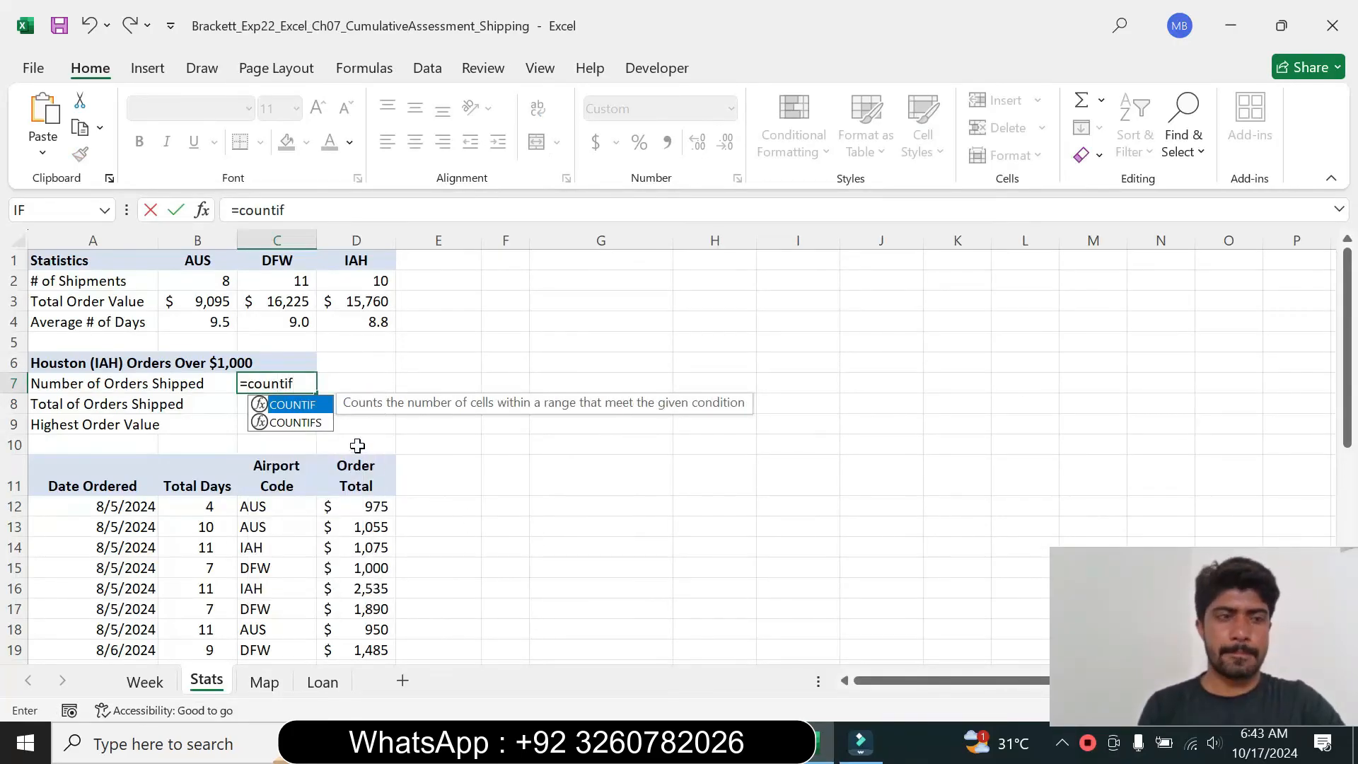
double_click(295, 422)
left_click(201, 210)
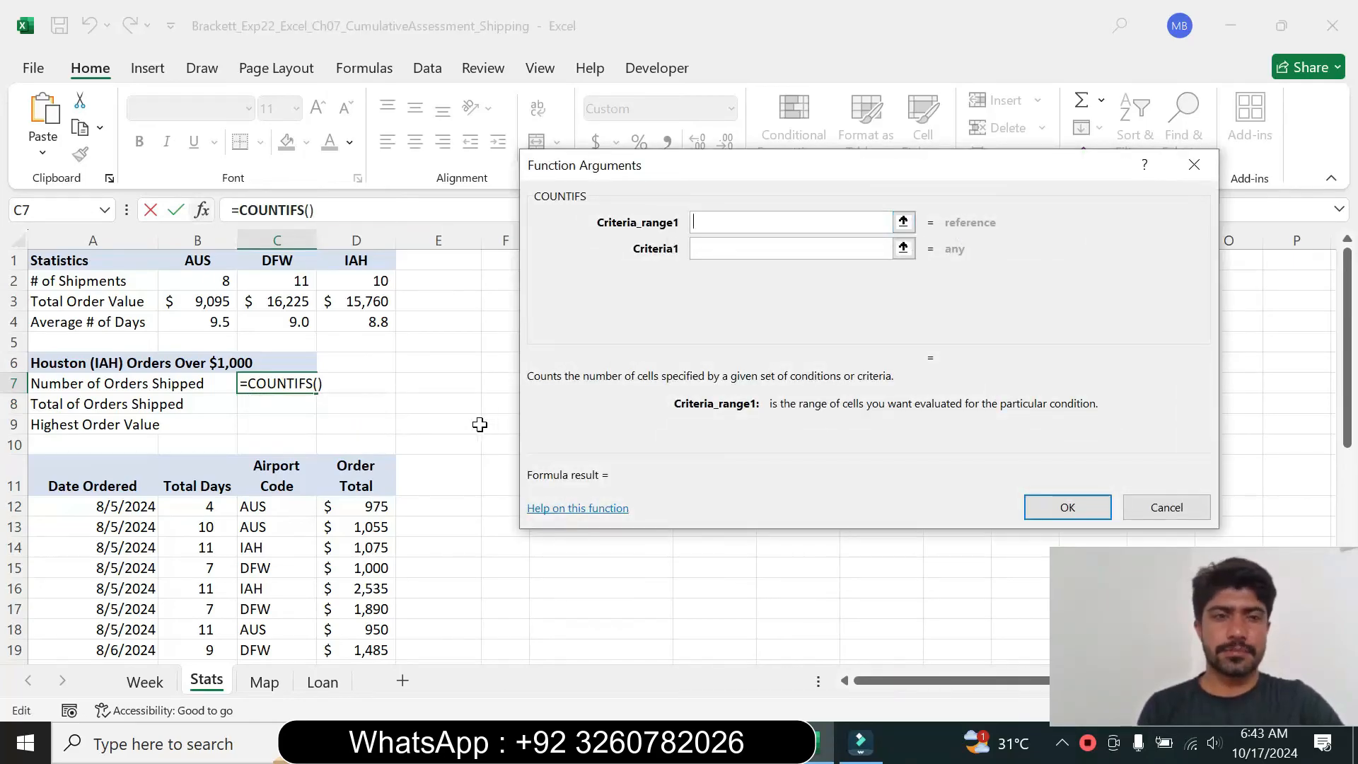
Step: Set the first COUNTIFS criteria range to C12:C40 and, after checking the step 11 instructions in Word, its criterion to cell D1
left_click_drag(276, 501, 264, 622)
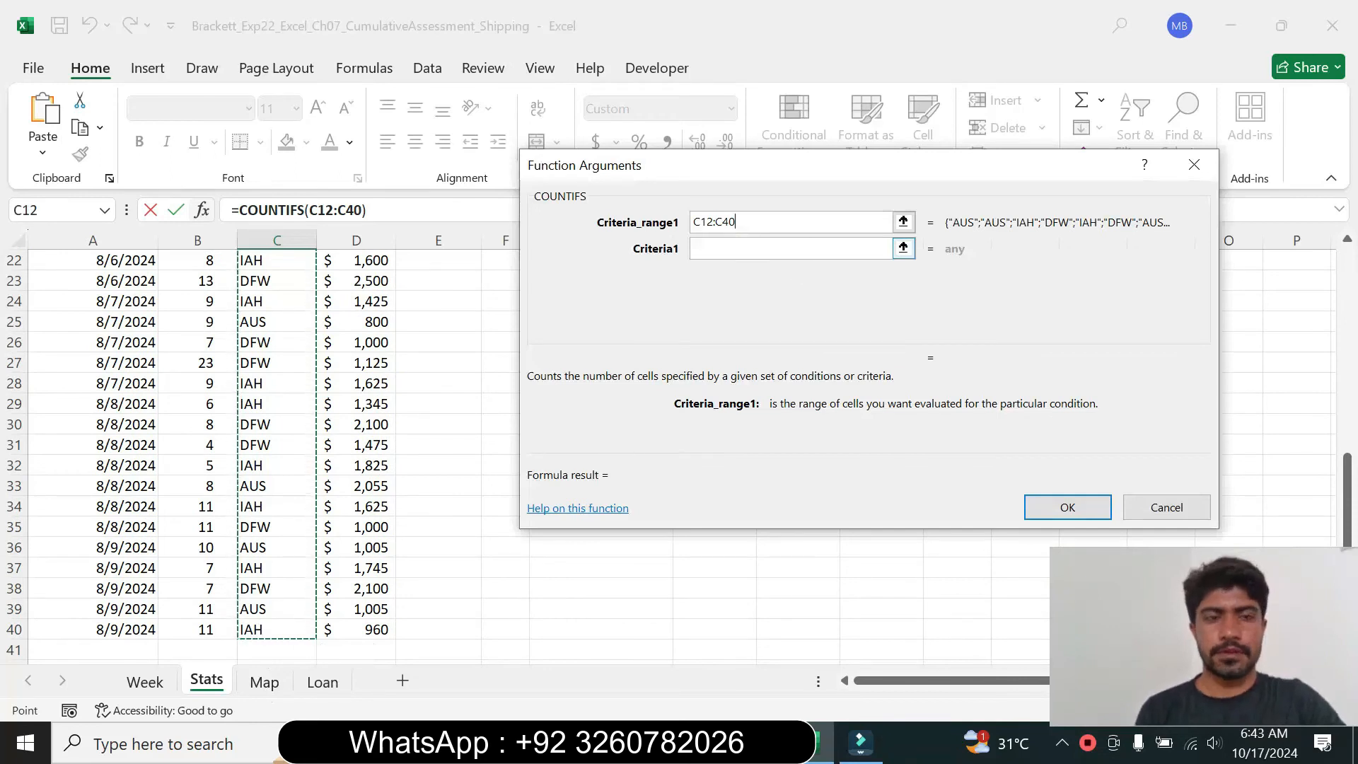
left_click(764, 248)
left_click(774, 743)
left_click_drag(431, 437, 722, 460)
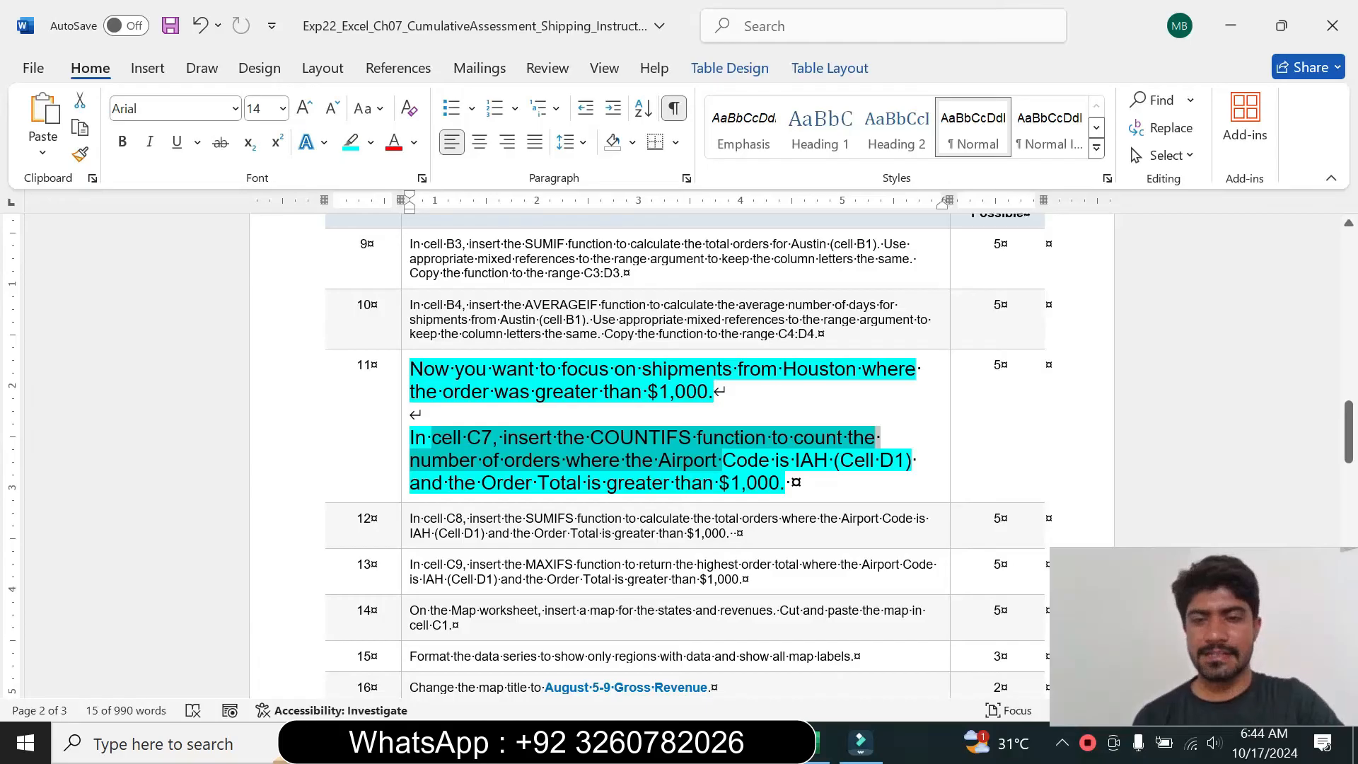
left_click(810, 743)
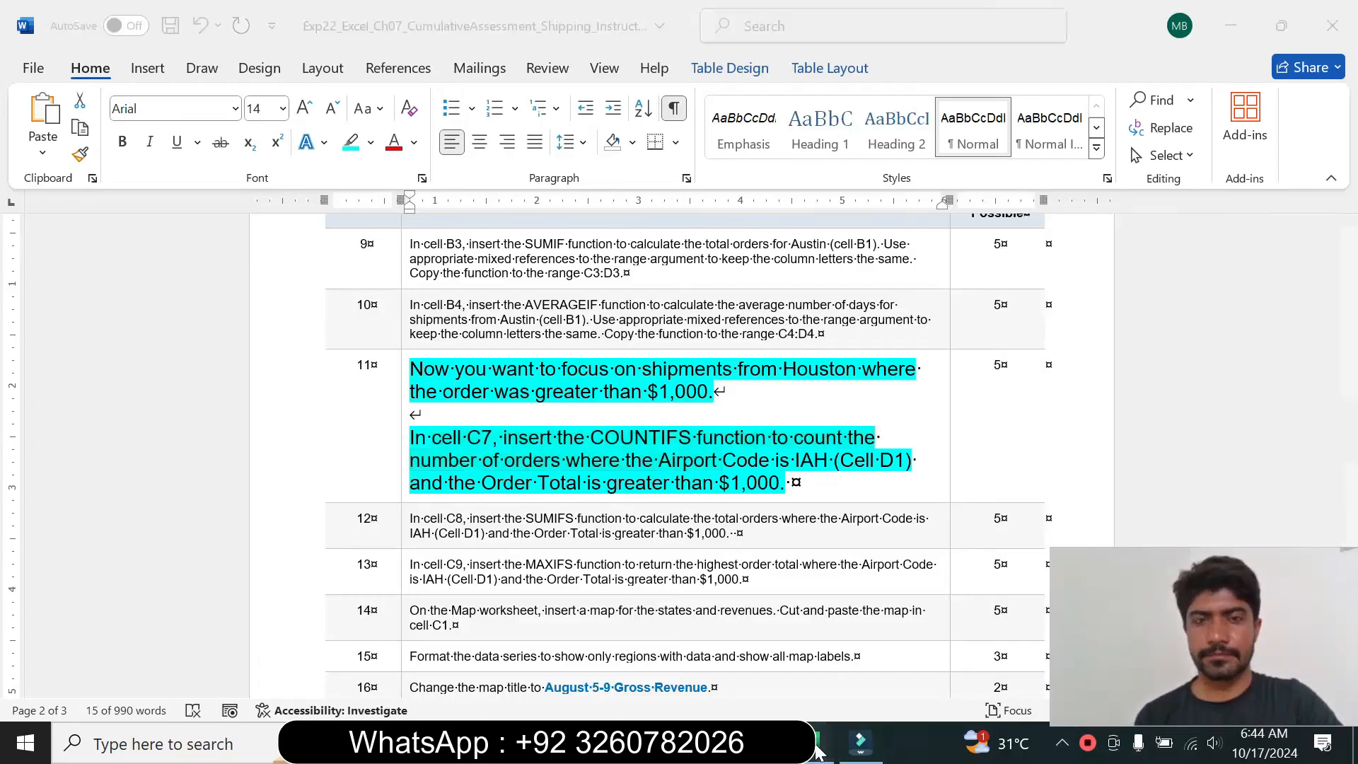
left_click_drag(1347, 499, 1349, 272)
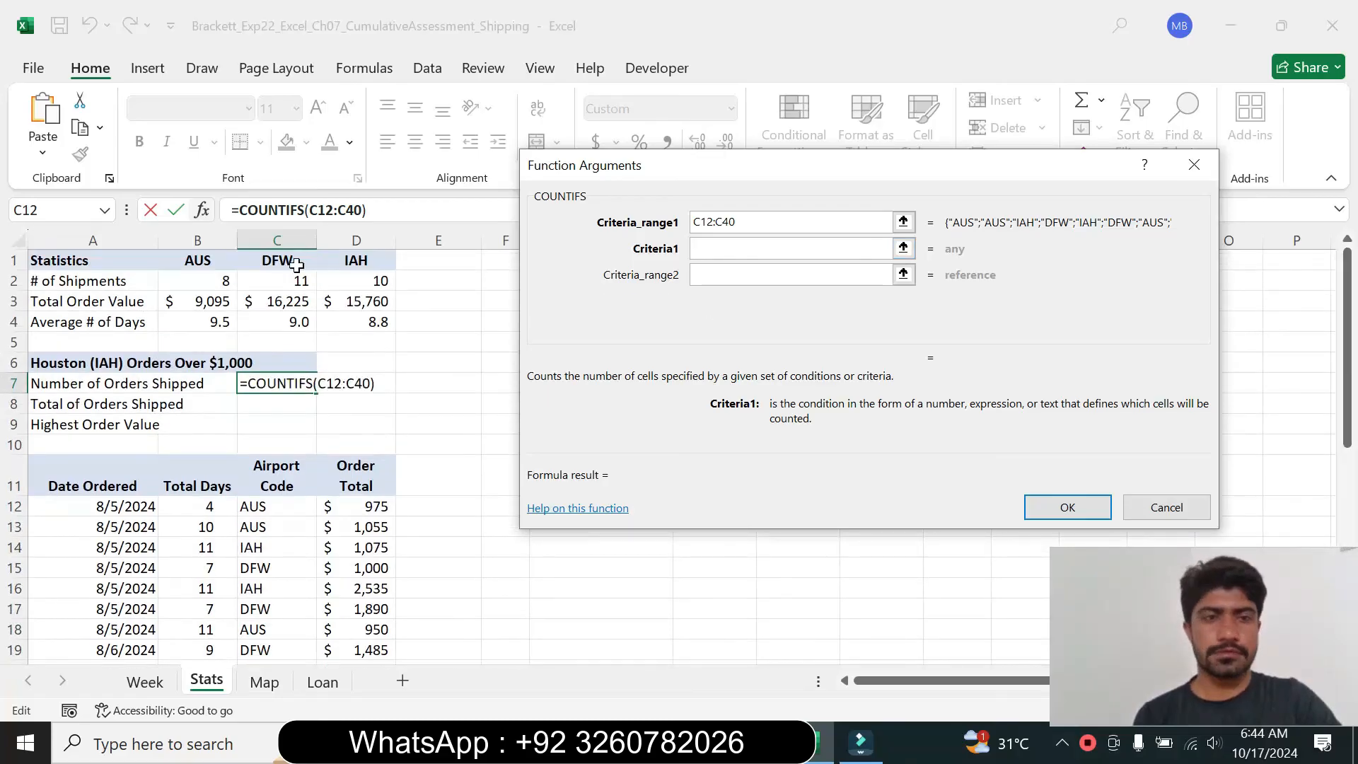
left_click(356, 261)
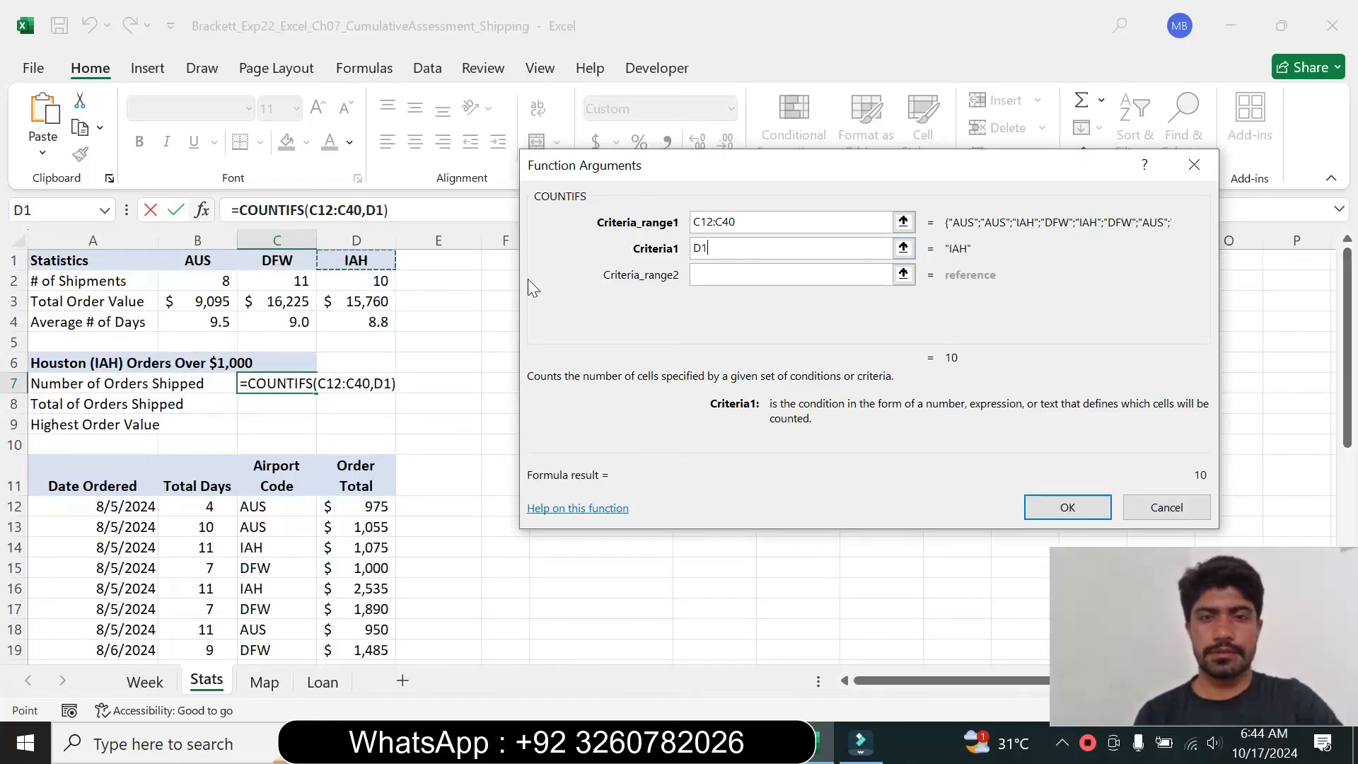
Step: Add D12:D40 as the second criteria range with the criterion ">1000", rechecking the Word instructions, and complete the COUNTIFS function
key("Tab")
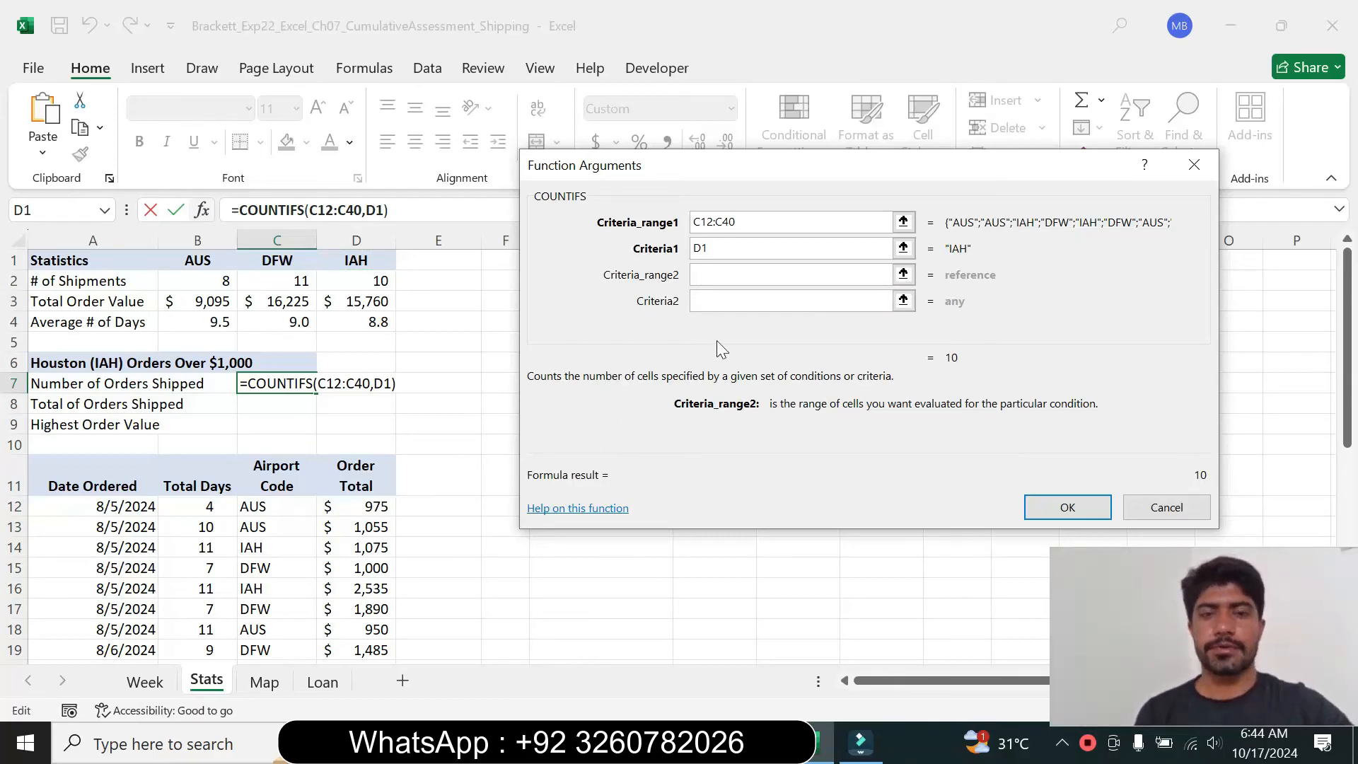
left_click_drag(372, 507, 369, 630)
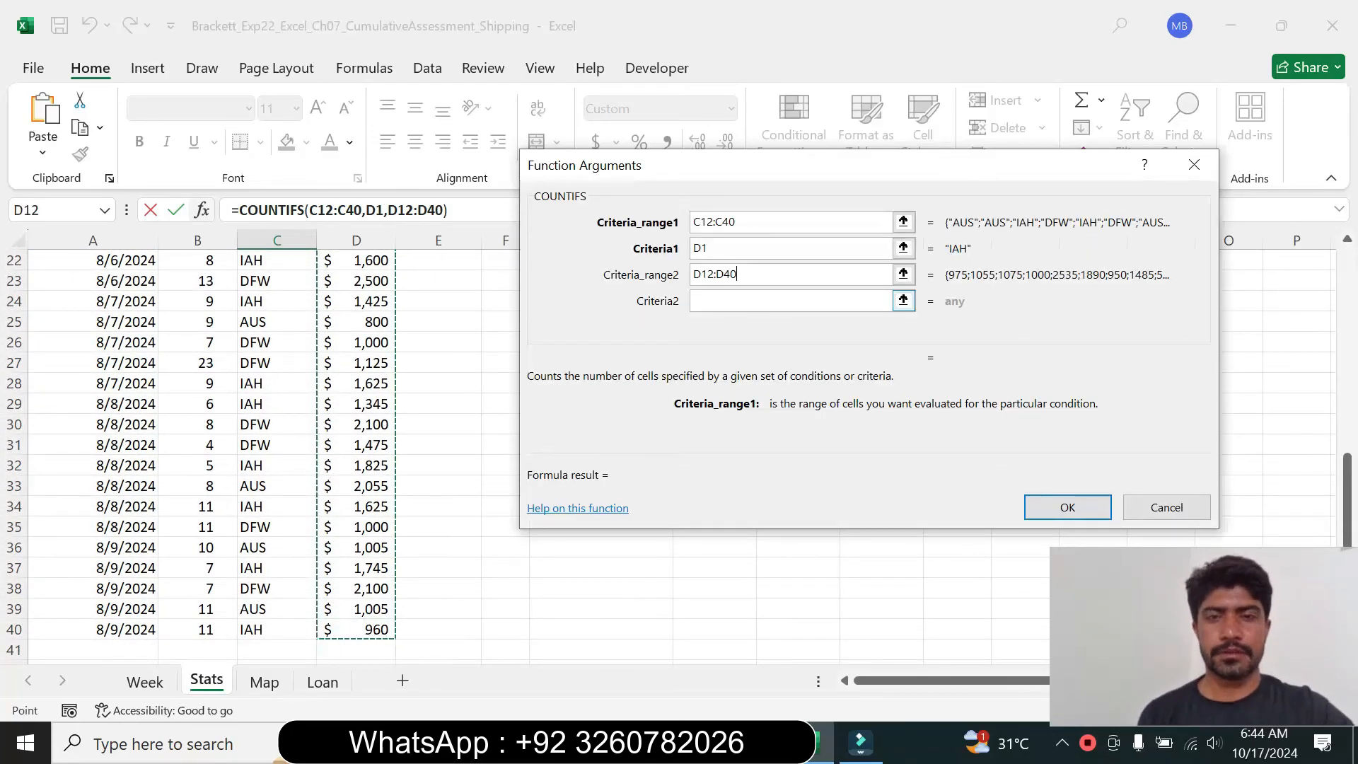
left_click(786, 301)
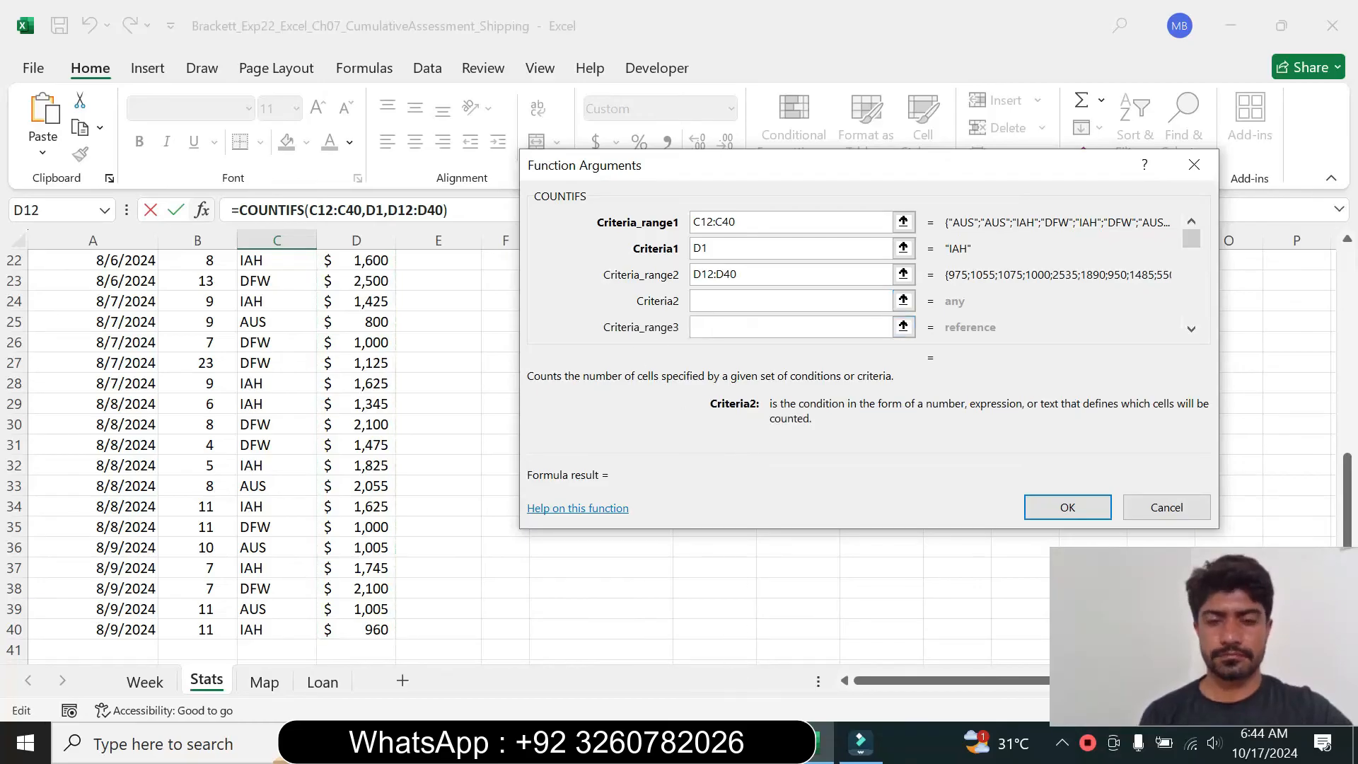
key("alt+Tab")
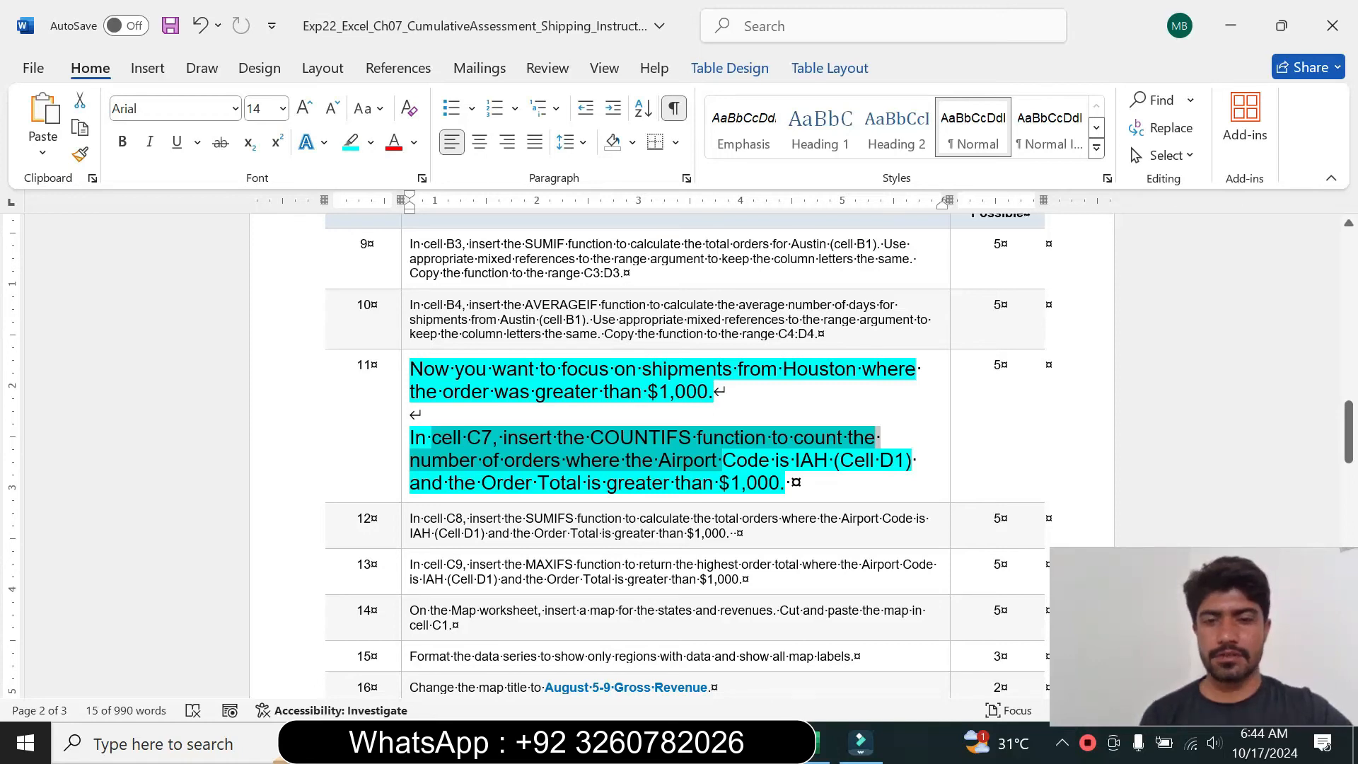
key("alt+Tab")
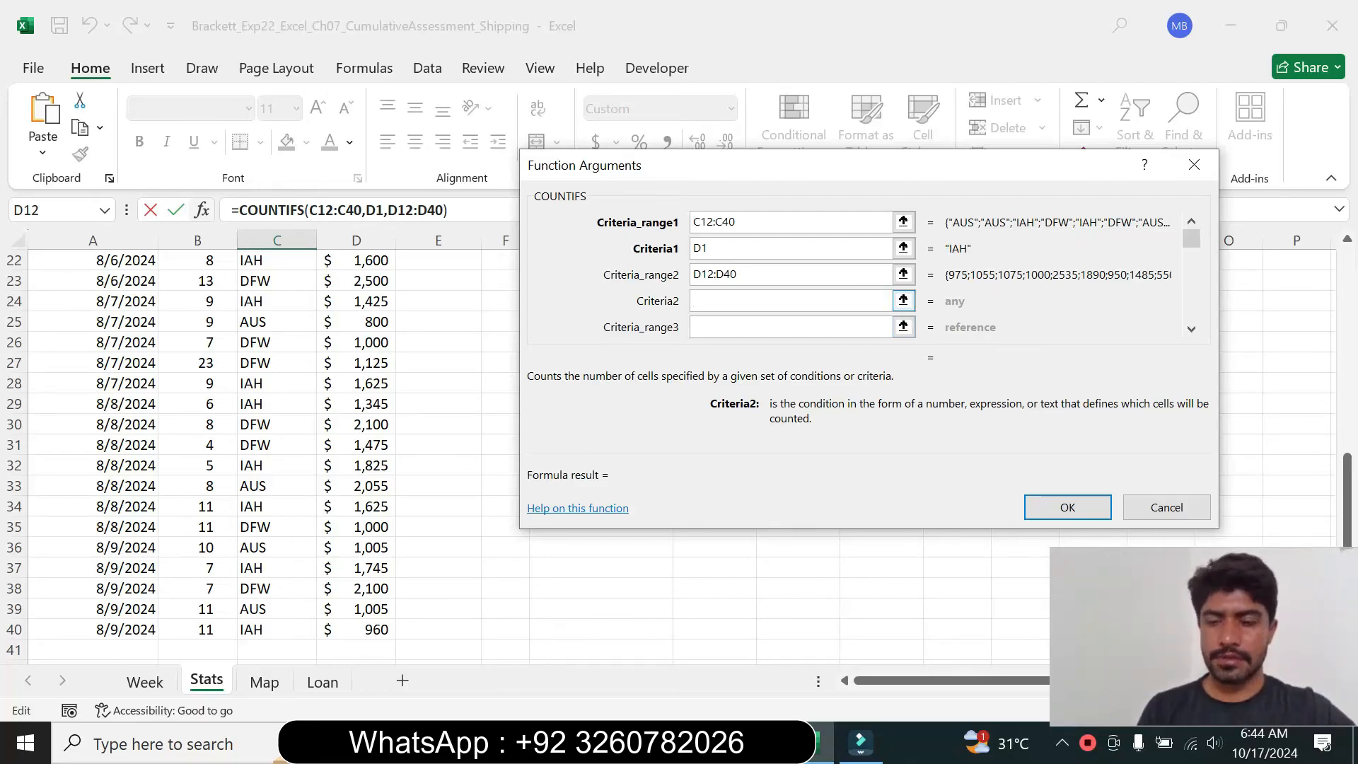
type("\"")
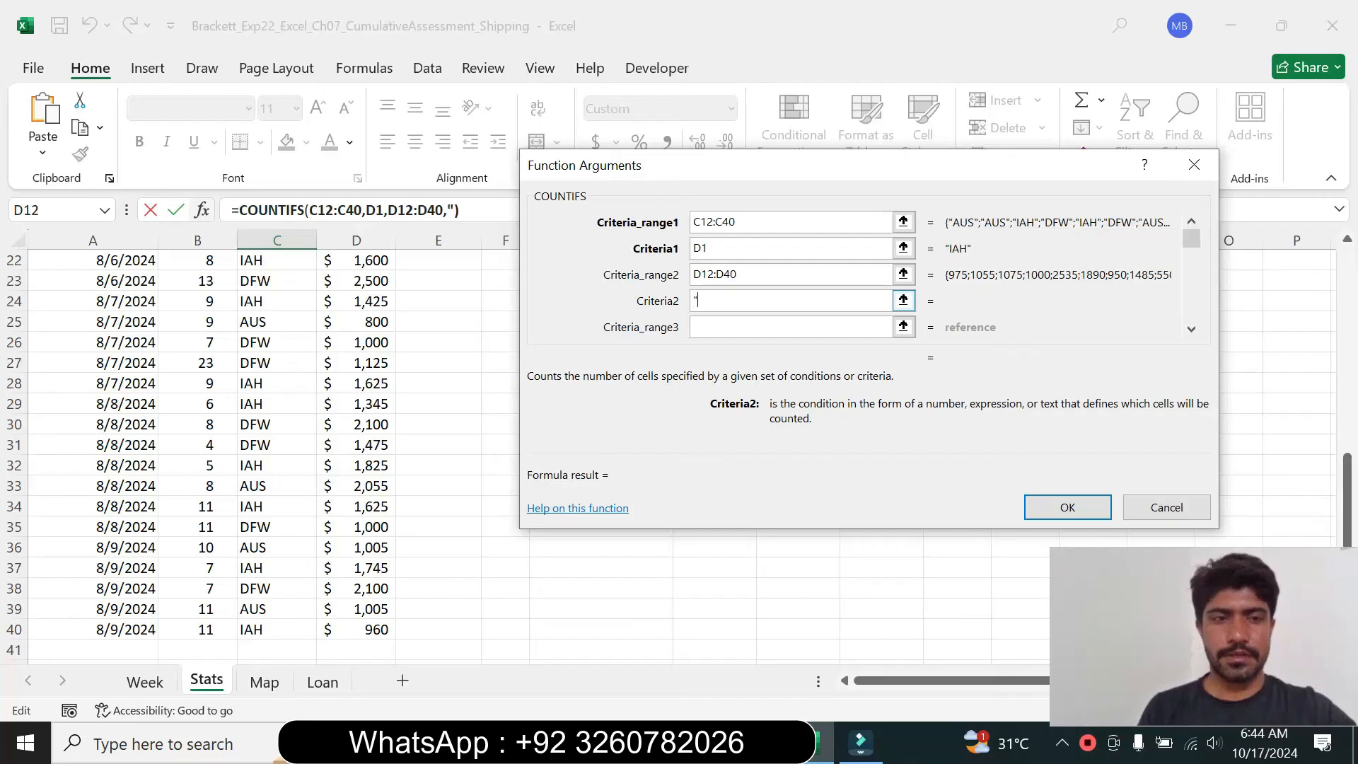
type(">")
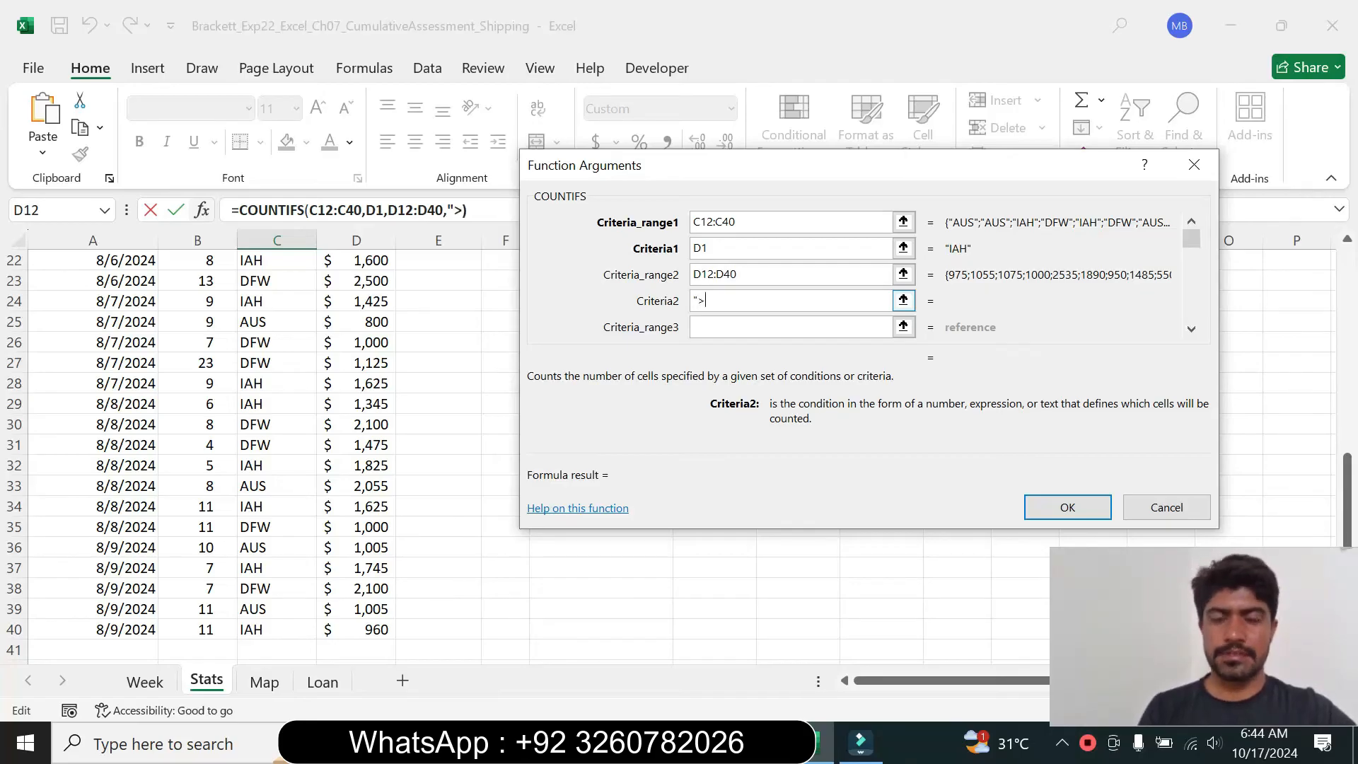
type("1")
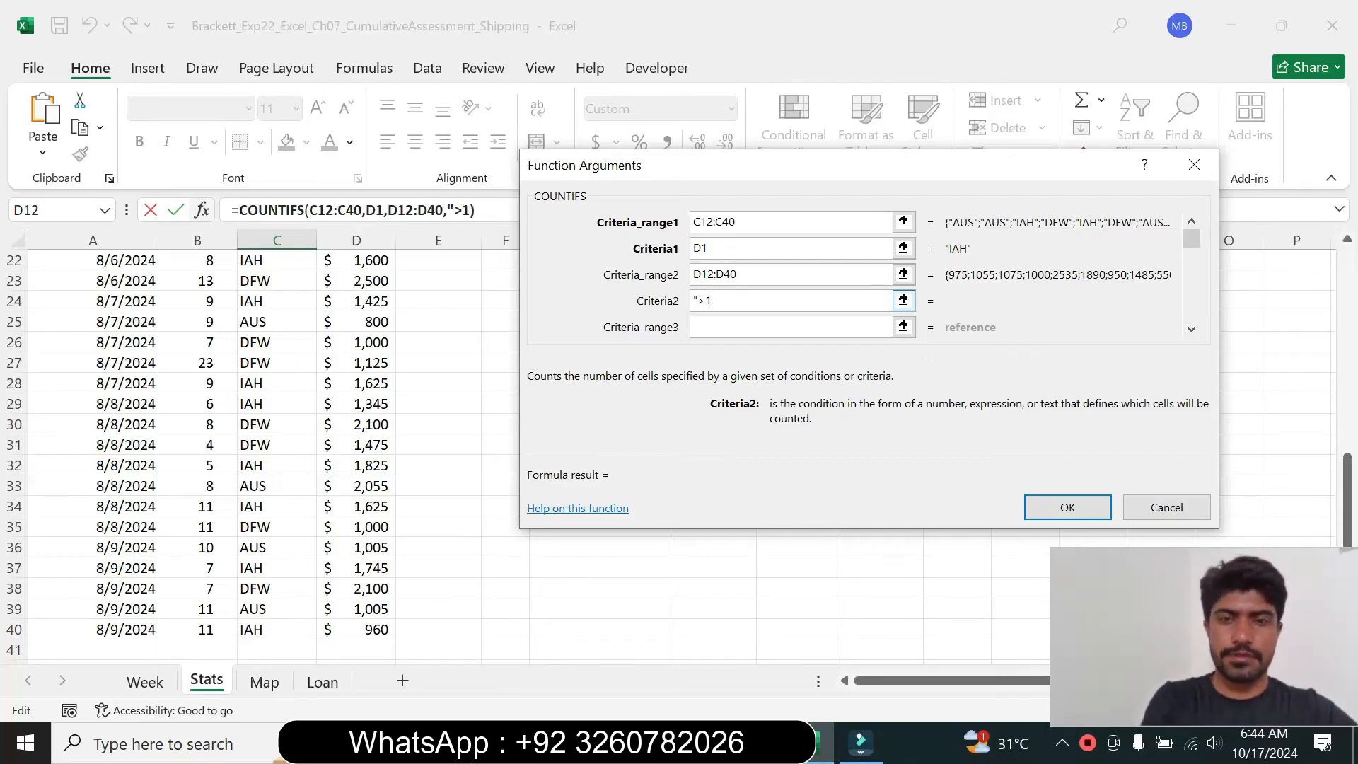
type("00")
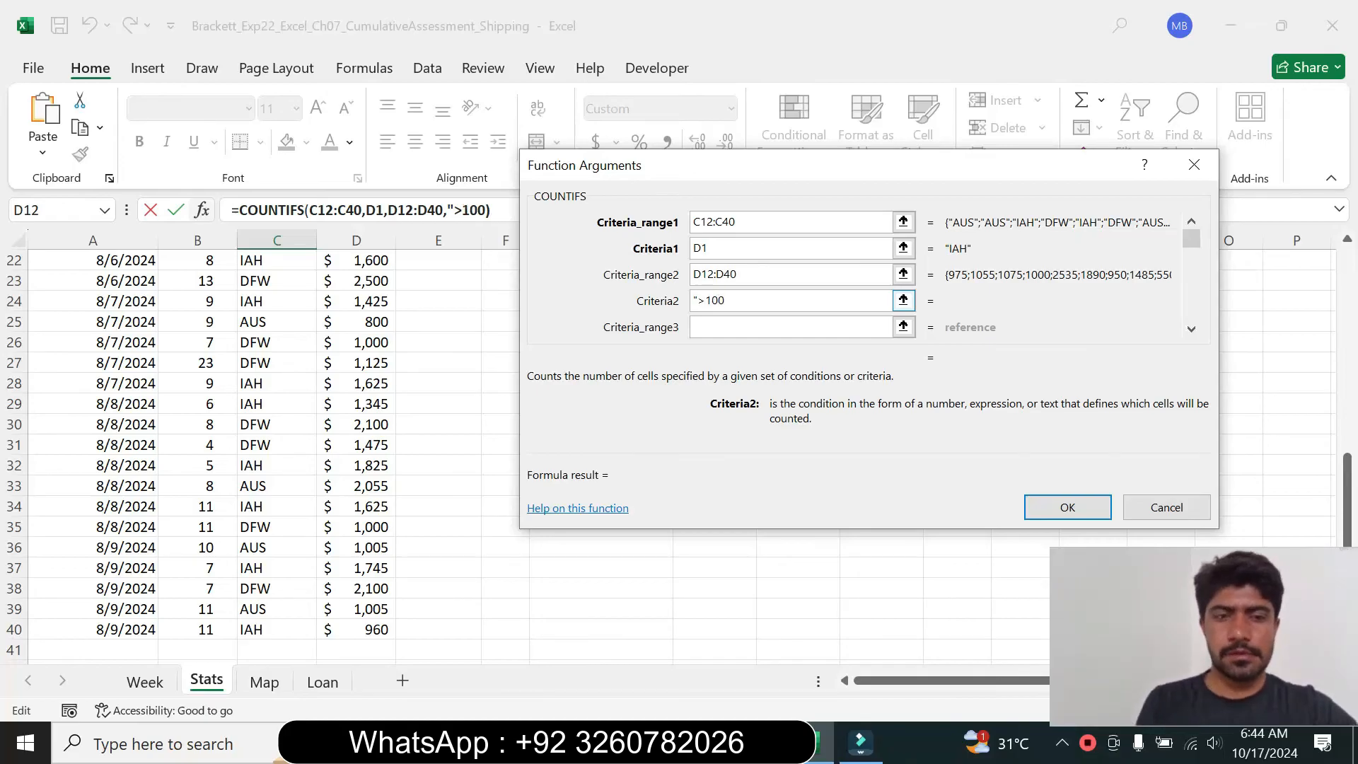
type("0")
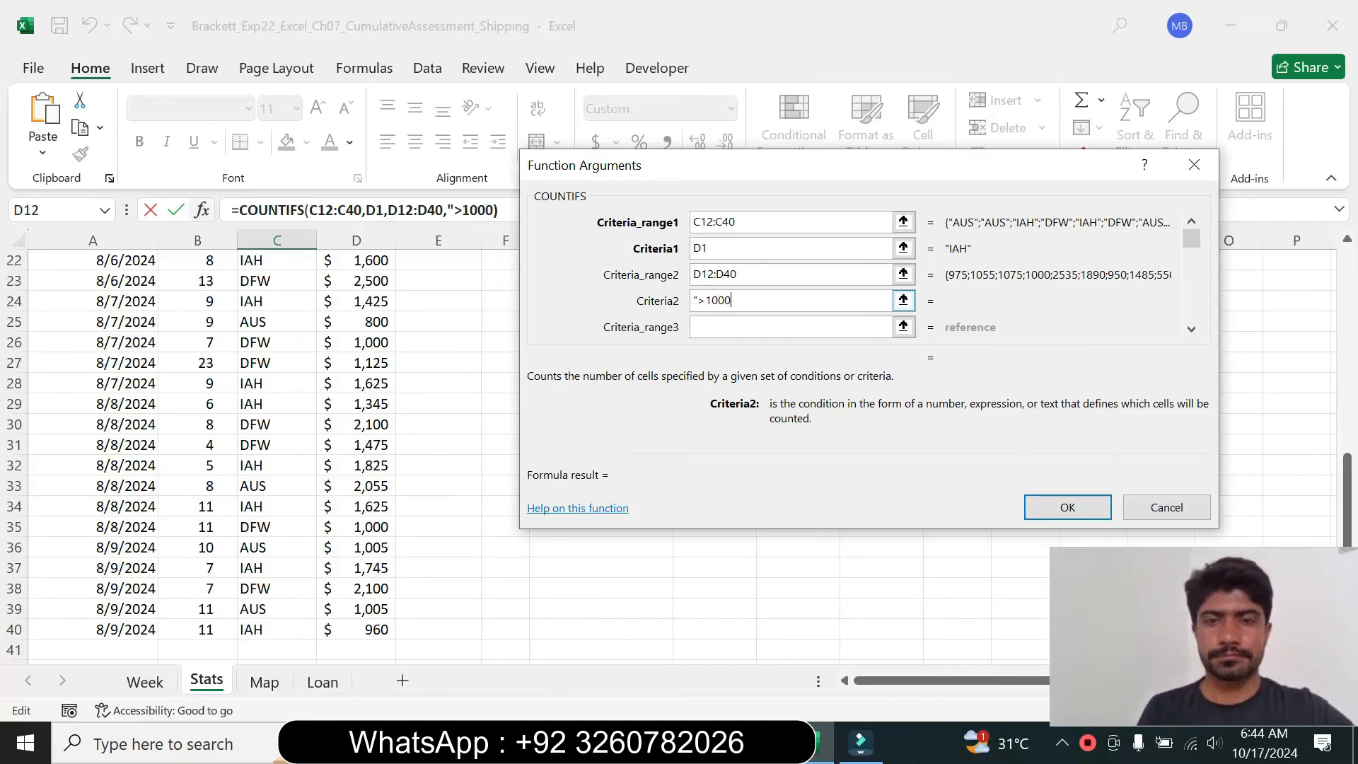
type("\"")
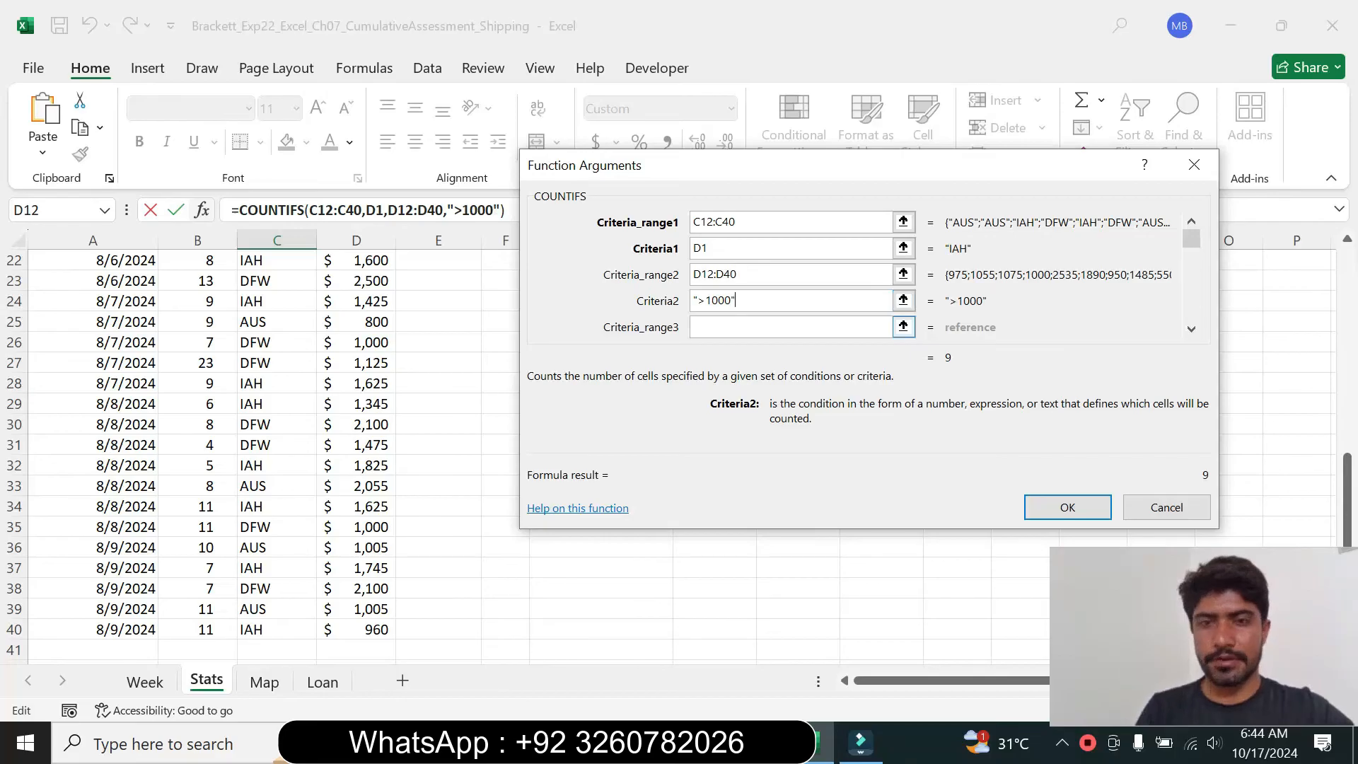
left_click(1068, 504)
Step: Switch to the Word instructions, set the step 11 text to 9 pt and remove its highlighting
key("alt+Tab")
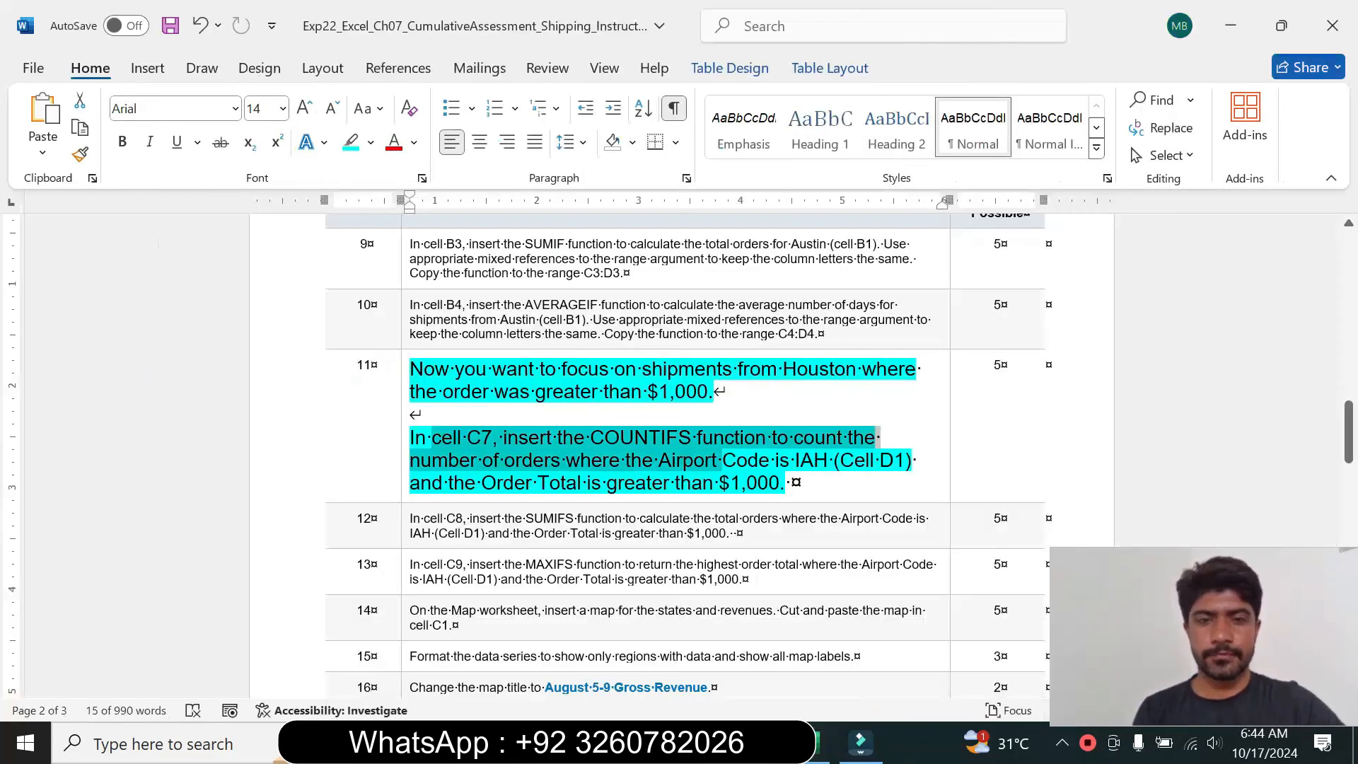
left_click(404, 465)
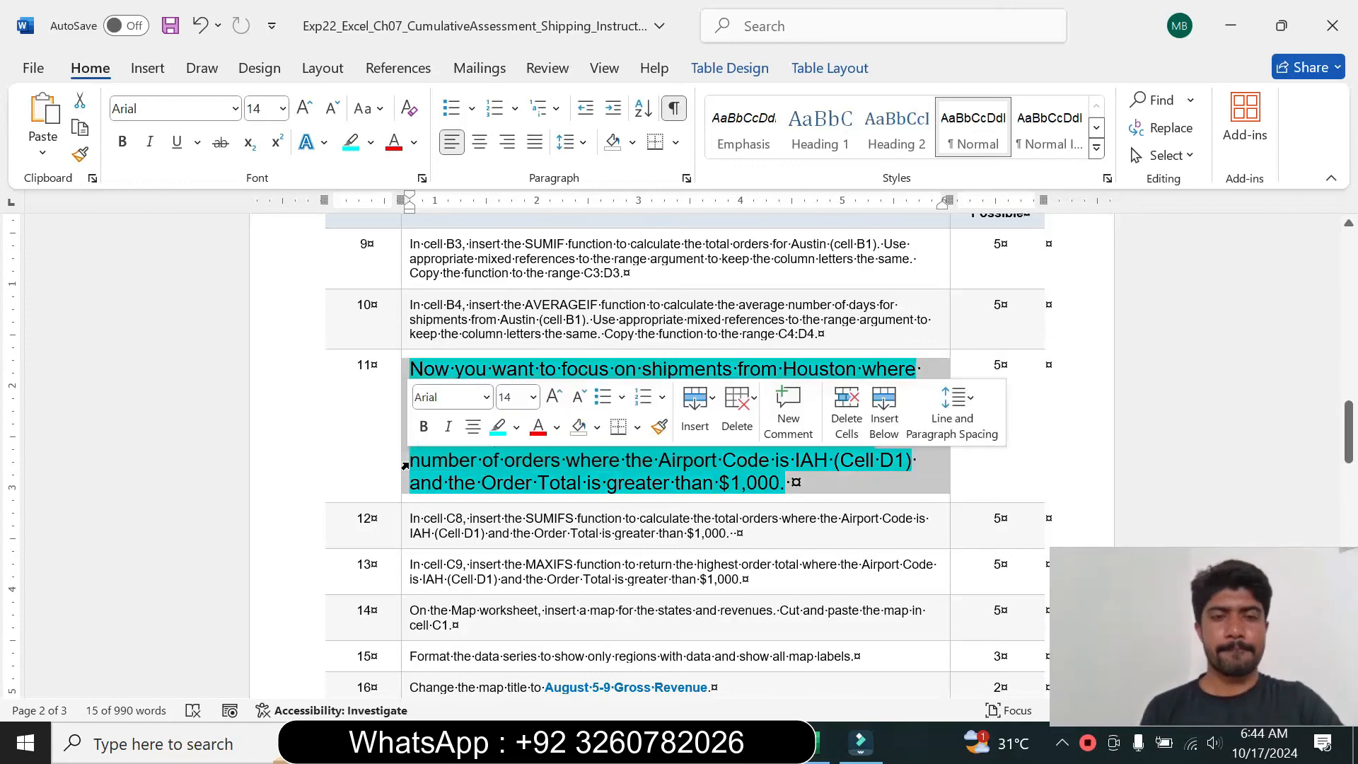
left_click(533, 397)
left_click(520, 35)
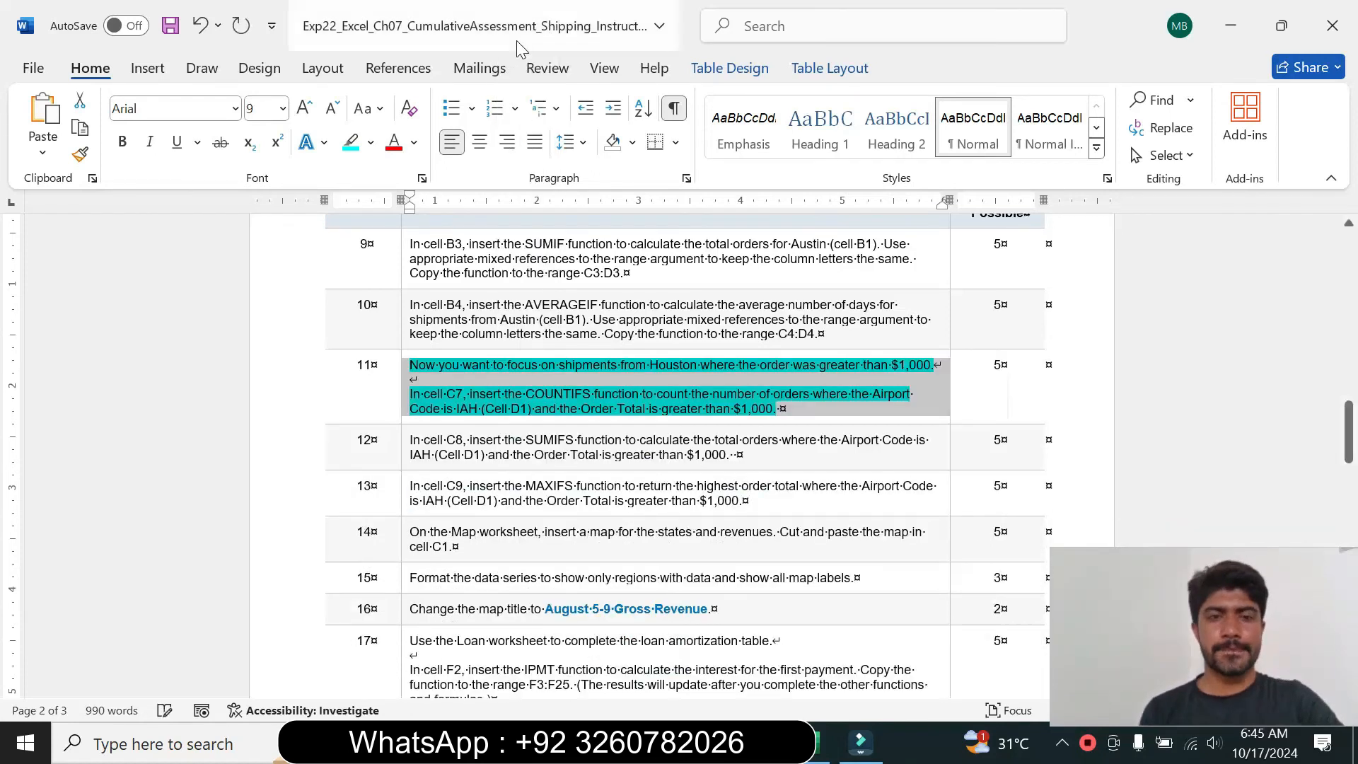
left_click(373, 143)
left_click(402, 311)
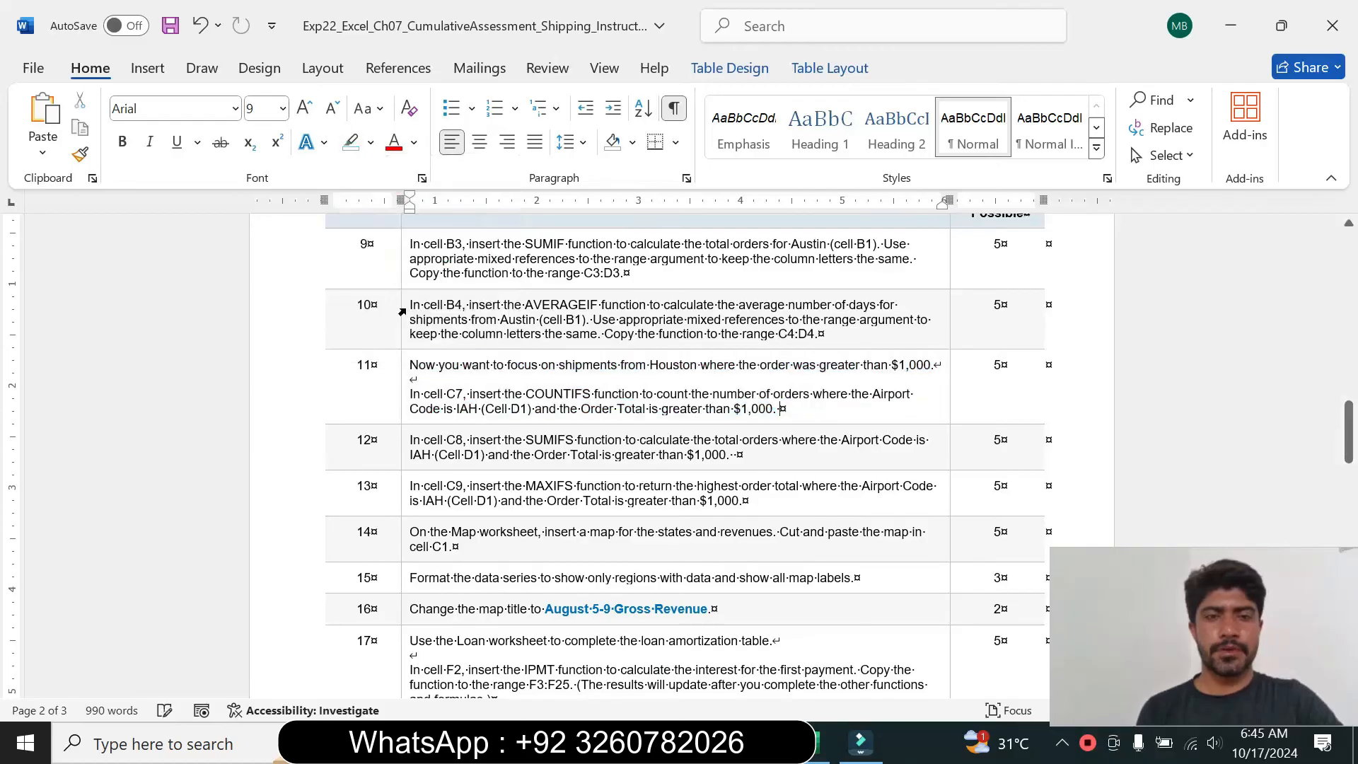
Step: Enlarge the step 12 instruction text to 14 pt and highlight it in turquoise
left_click(400, 464)
left_click(529, 398)
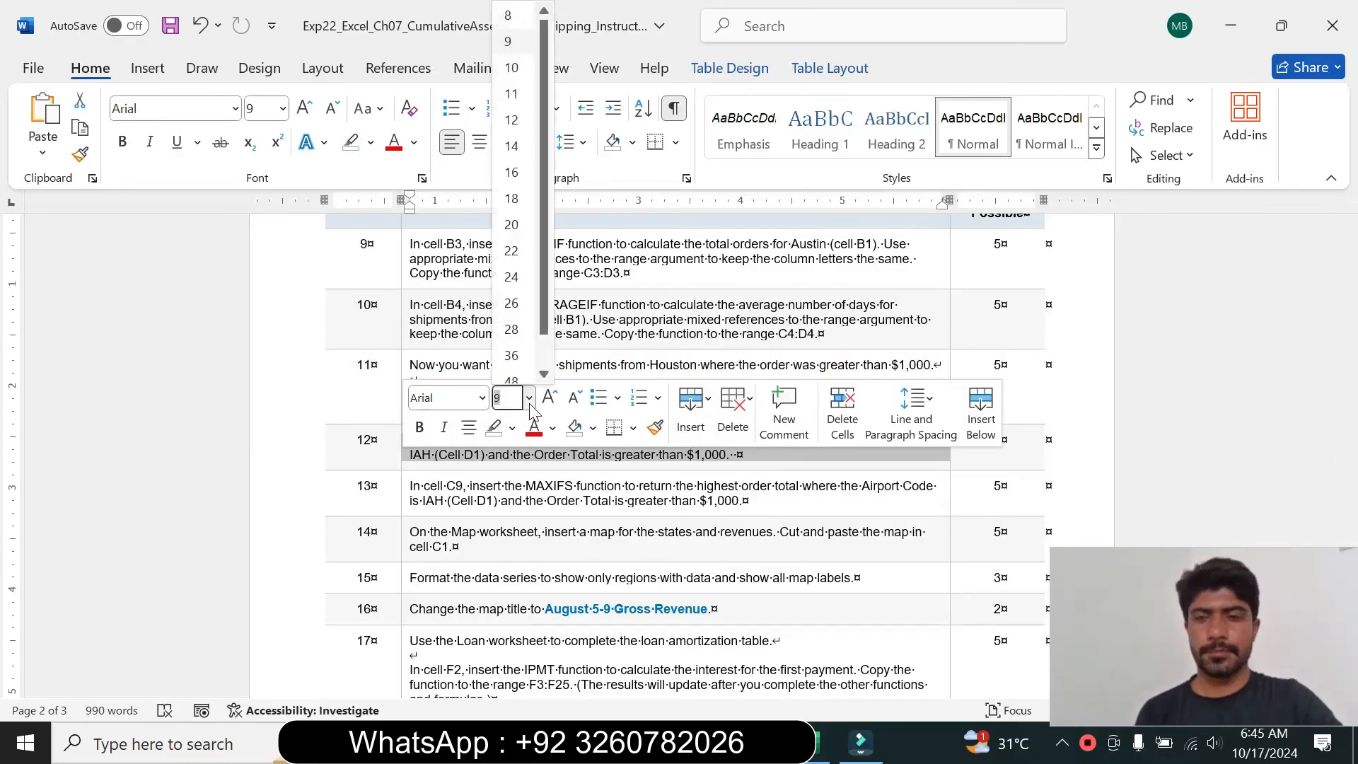
left_click(512, 147)
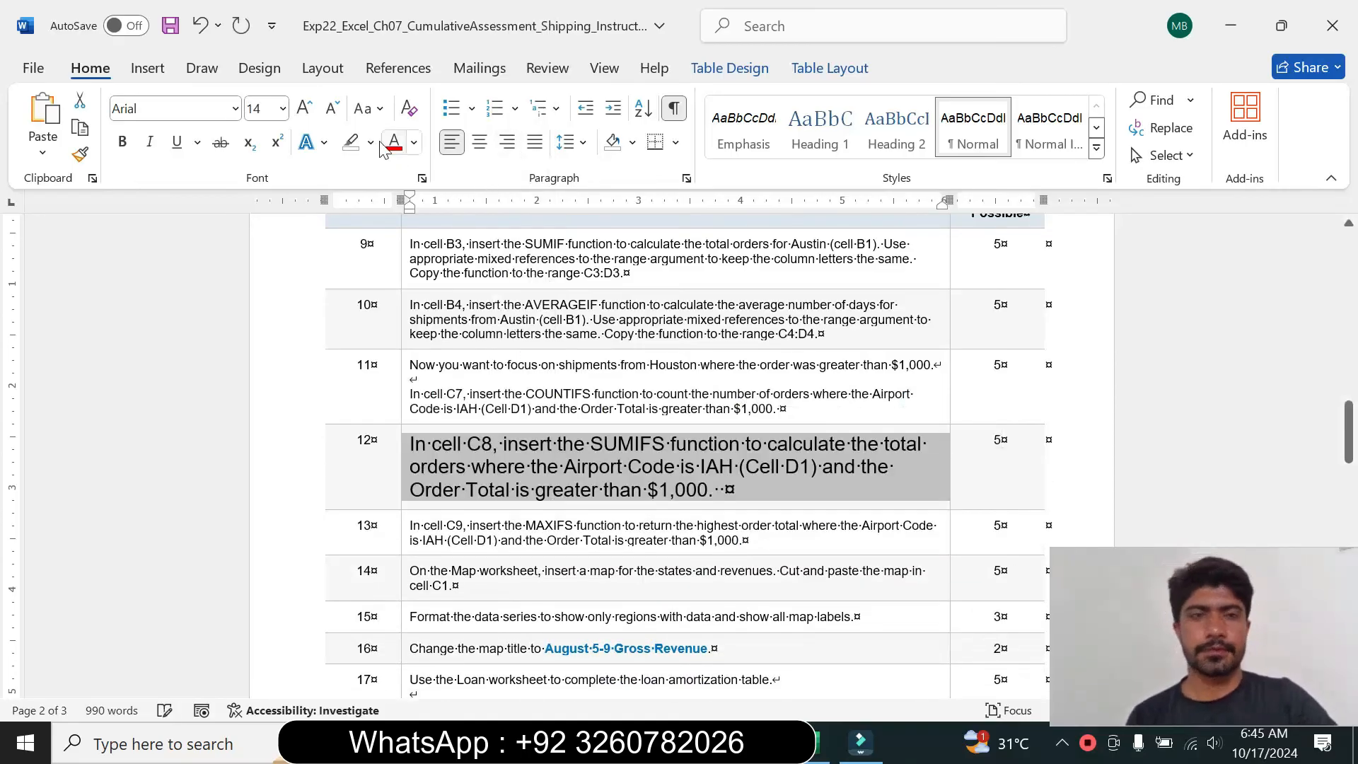
left_click(370, 142)
left_click(423, 207)
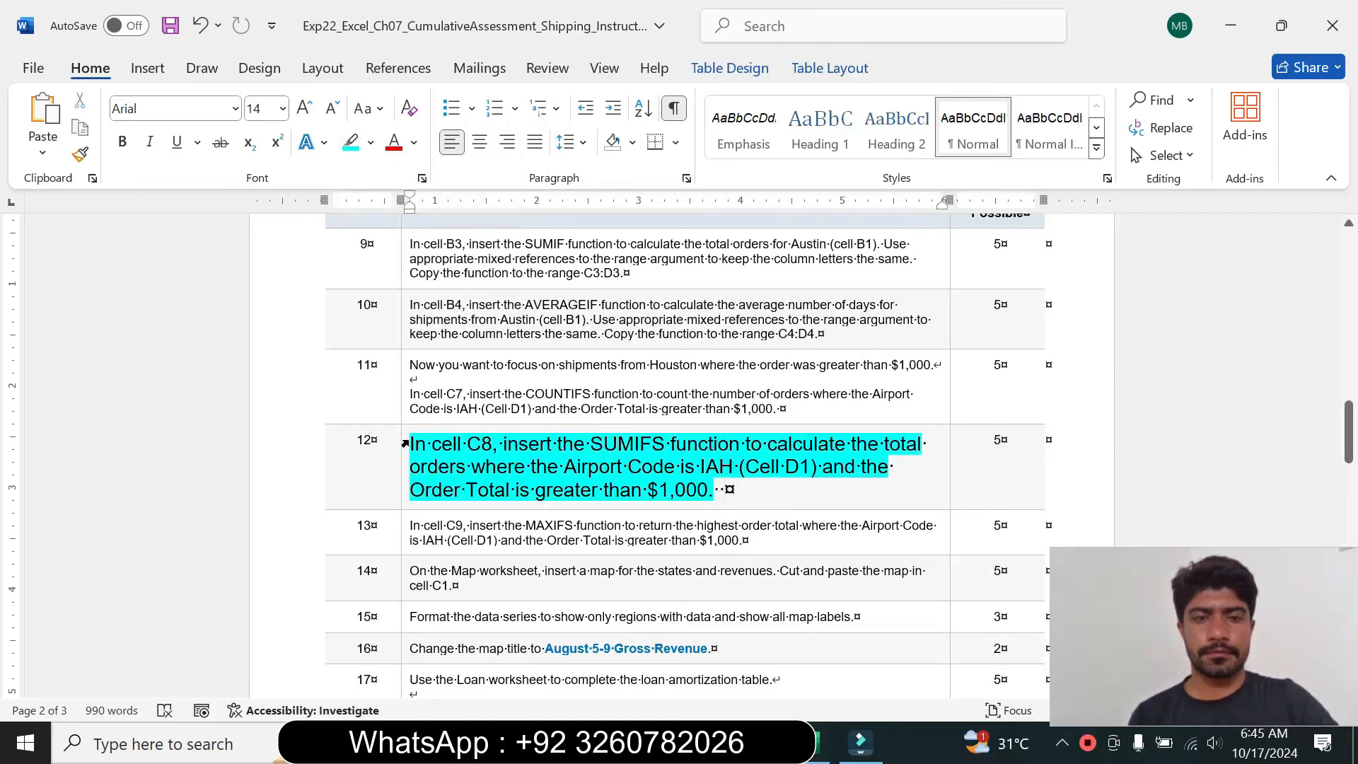
Step: Read the step 12 instructions on the SUMIFS function, select cell C8 on the Stats sheet in Excel, and return to Word
left_click_drag(409, 445, 722, 490)
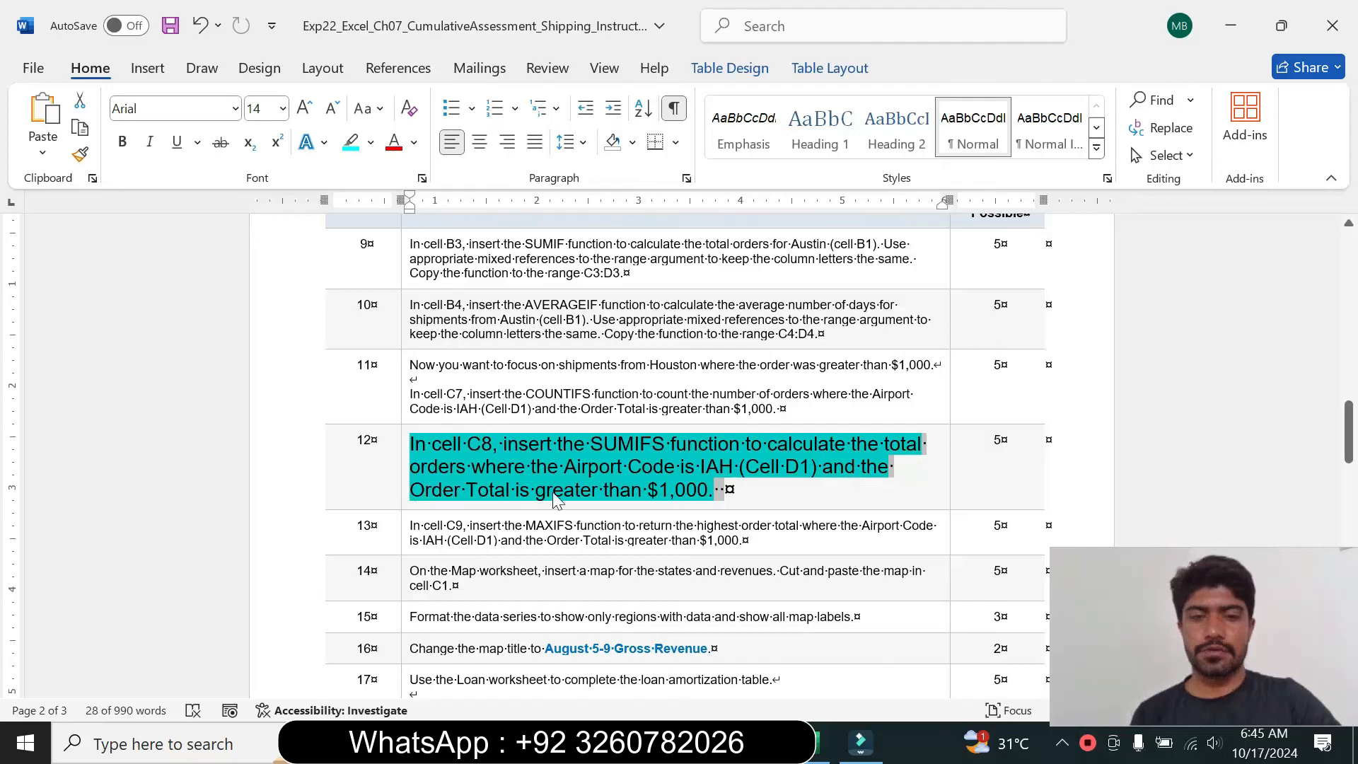
left_click(625, 478)
left_click_drag(433, 444, 670, 444)
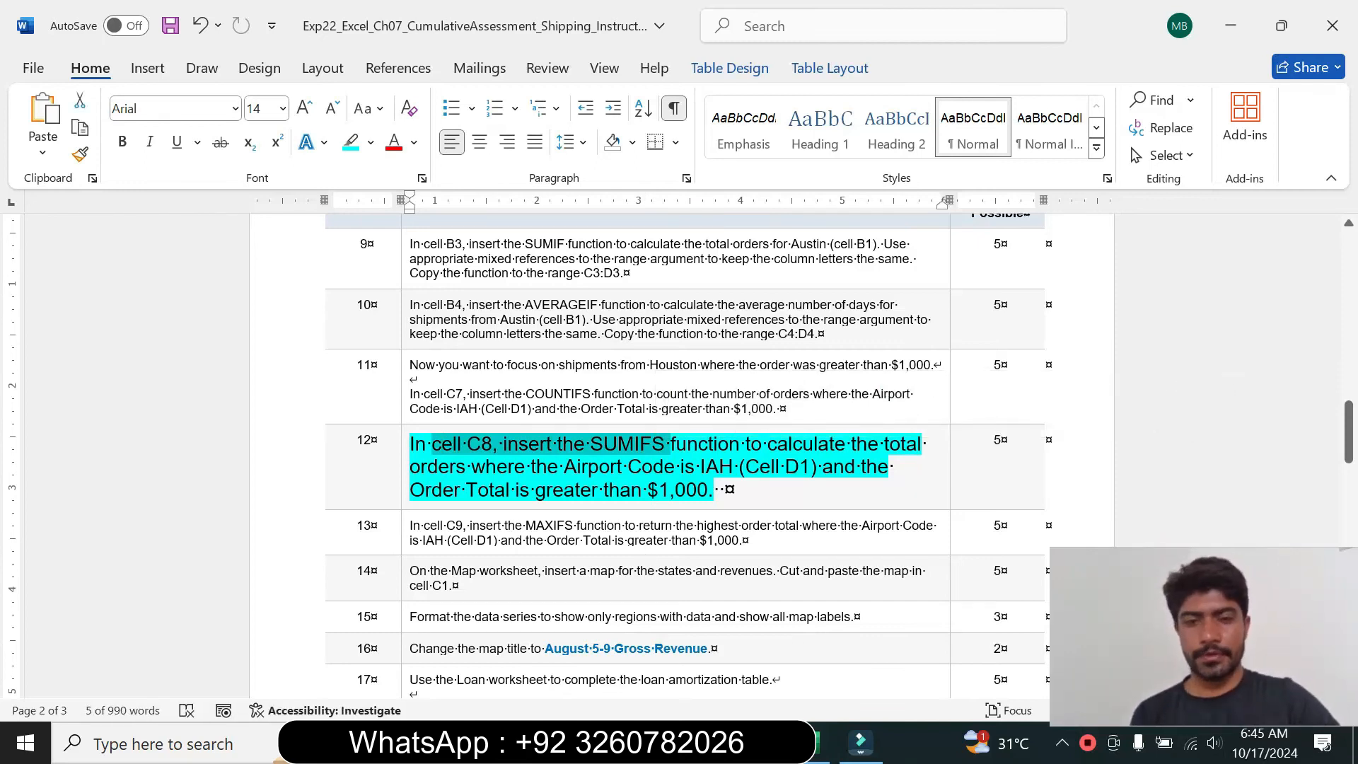
left_click(821, 743)
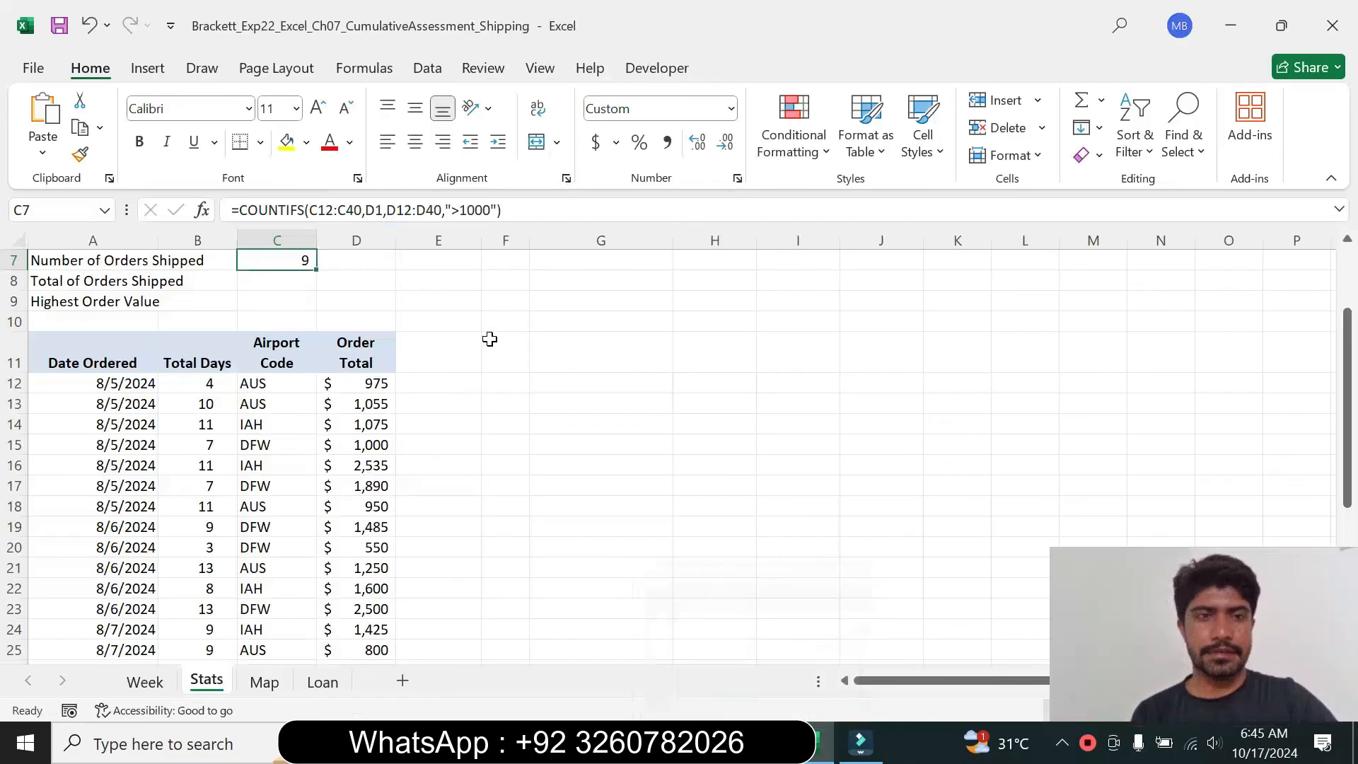
left_click(292, 281)
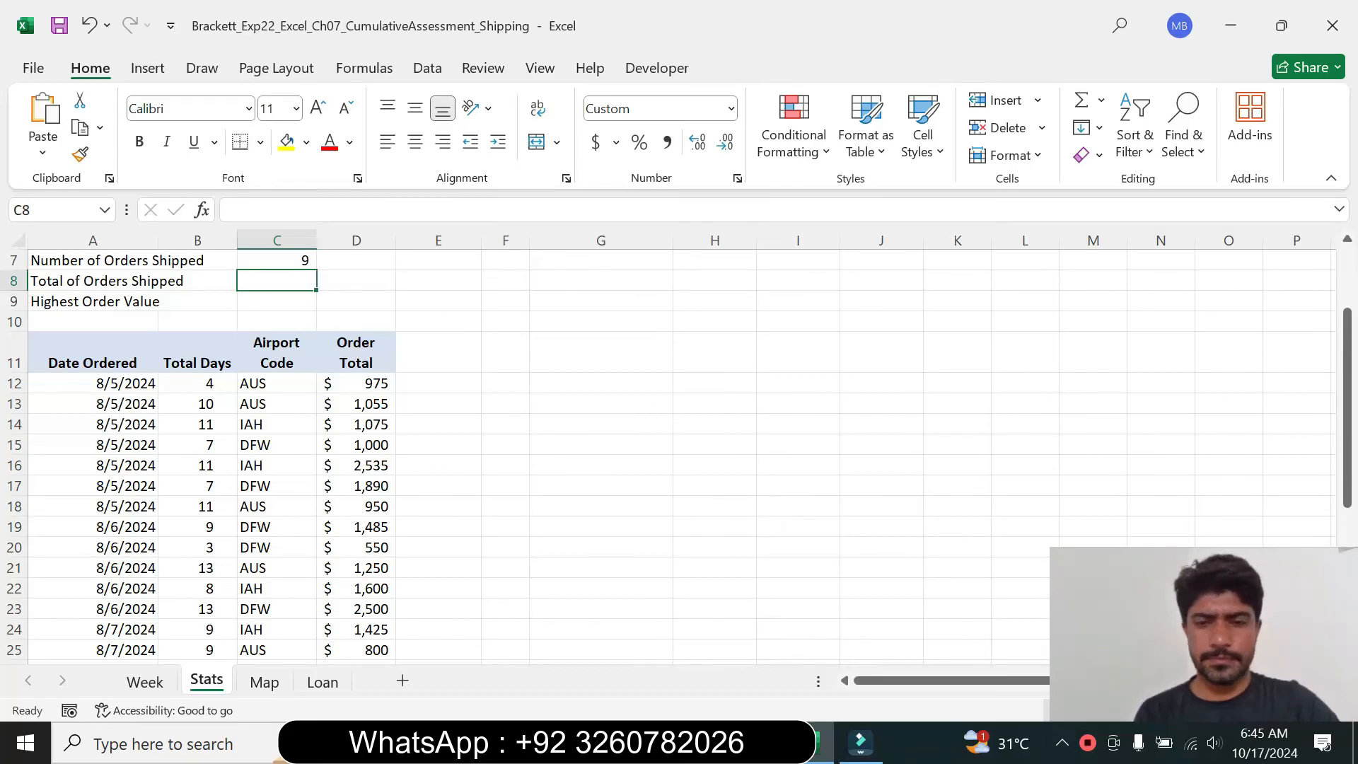
left_click(820, 742)
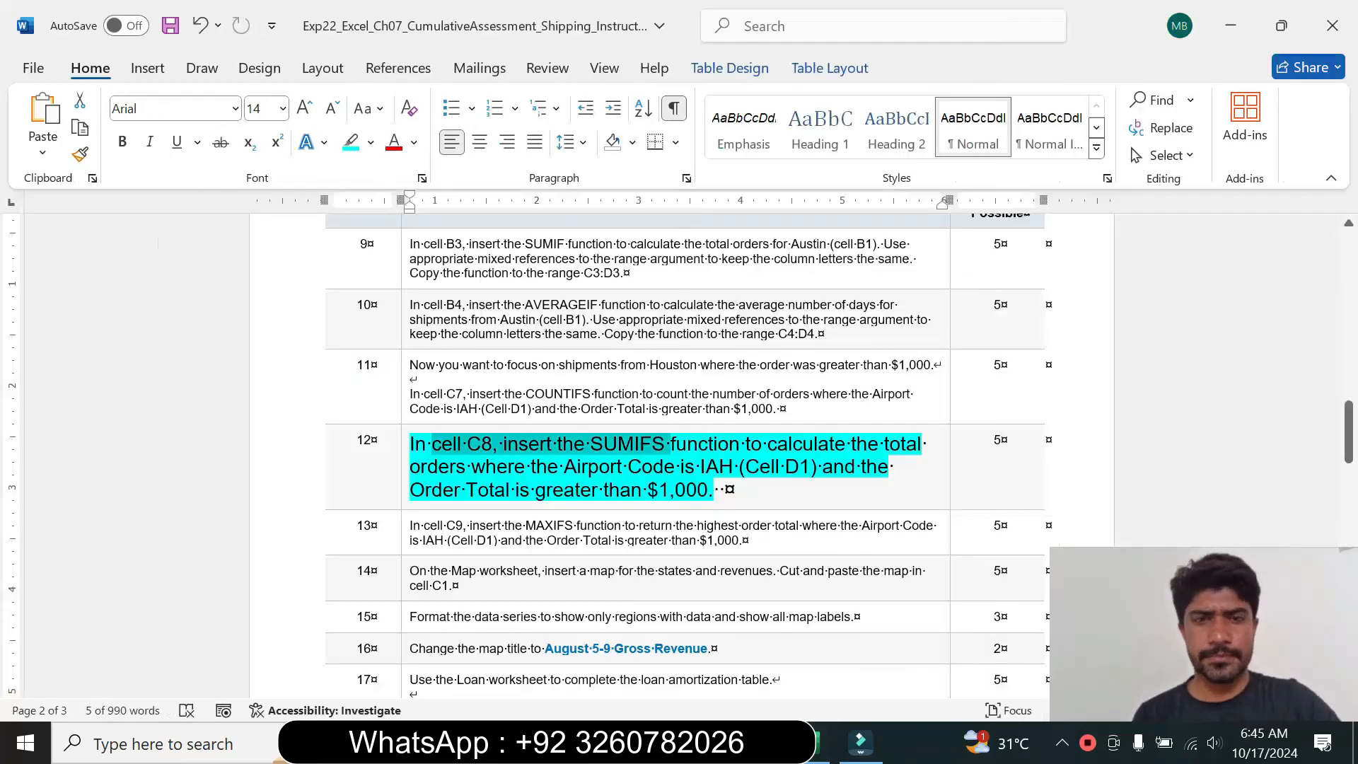
Step: Switch to the Excel workbook and start a SUMIFS function in cell C8 with its arguments dialog open
left_click(817, 748)
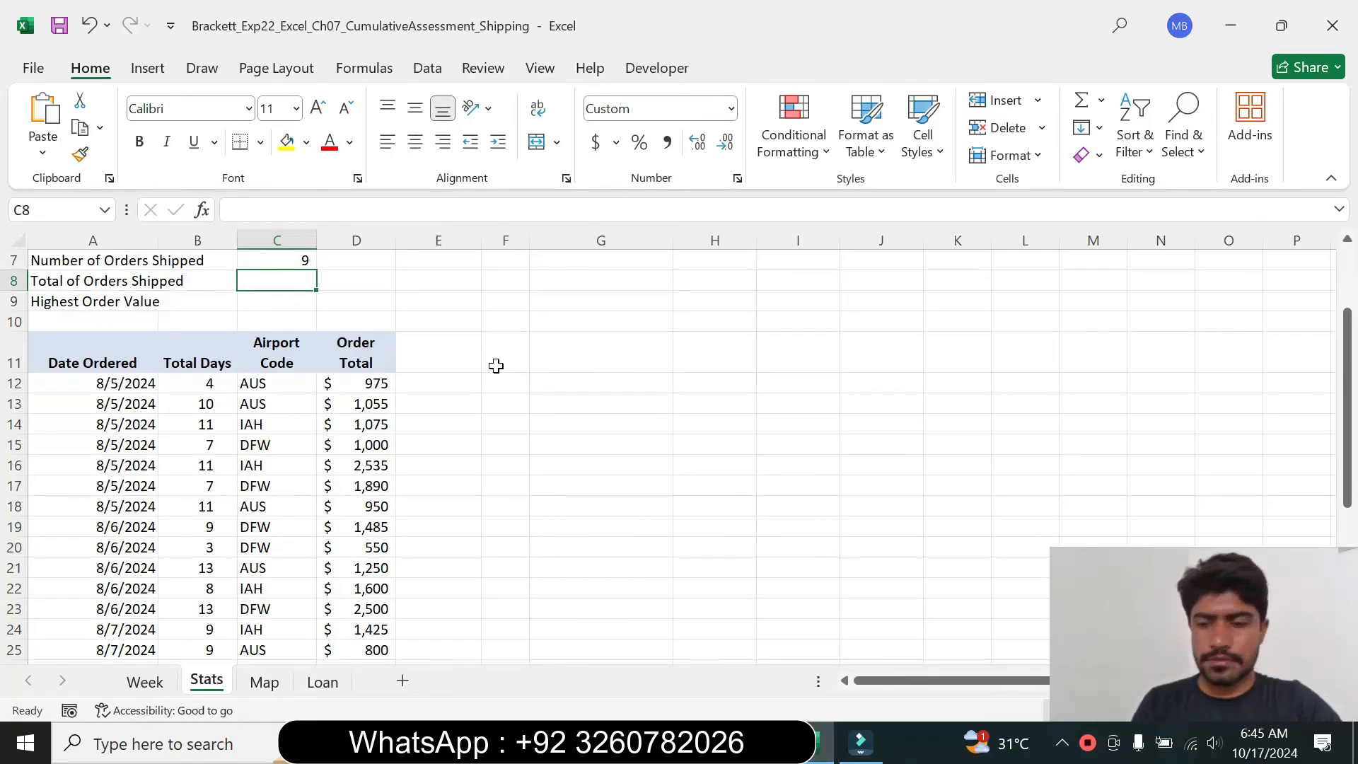
type("=s")
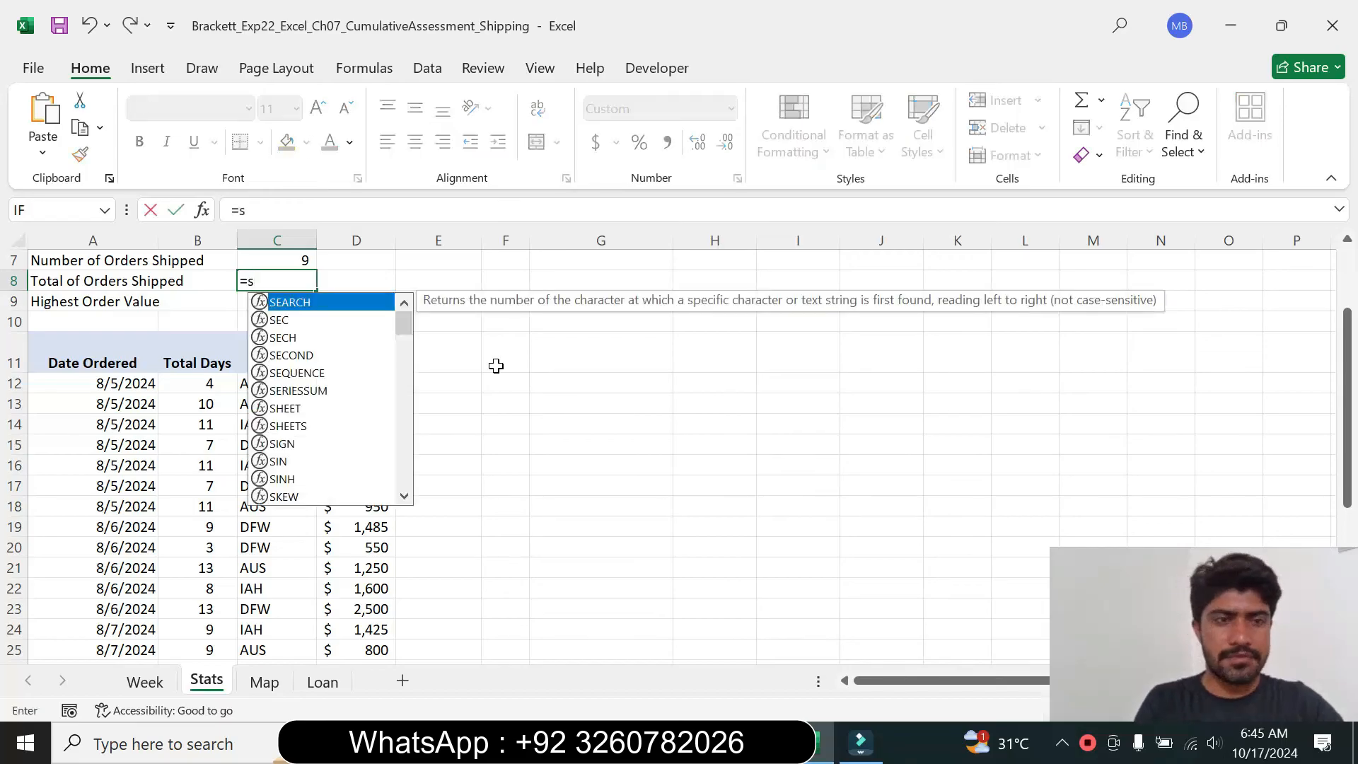
type("um")
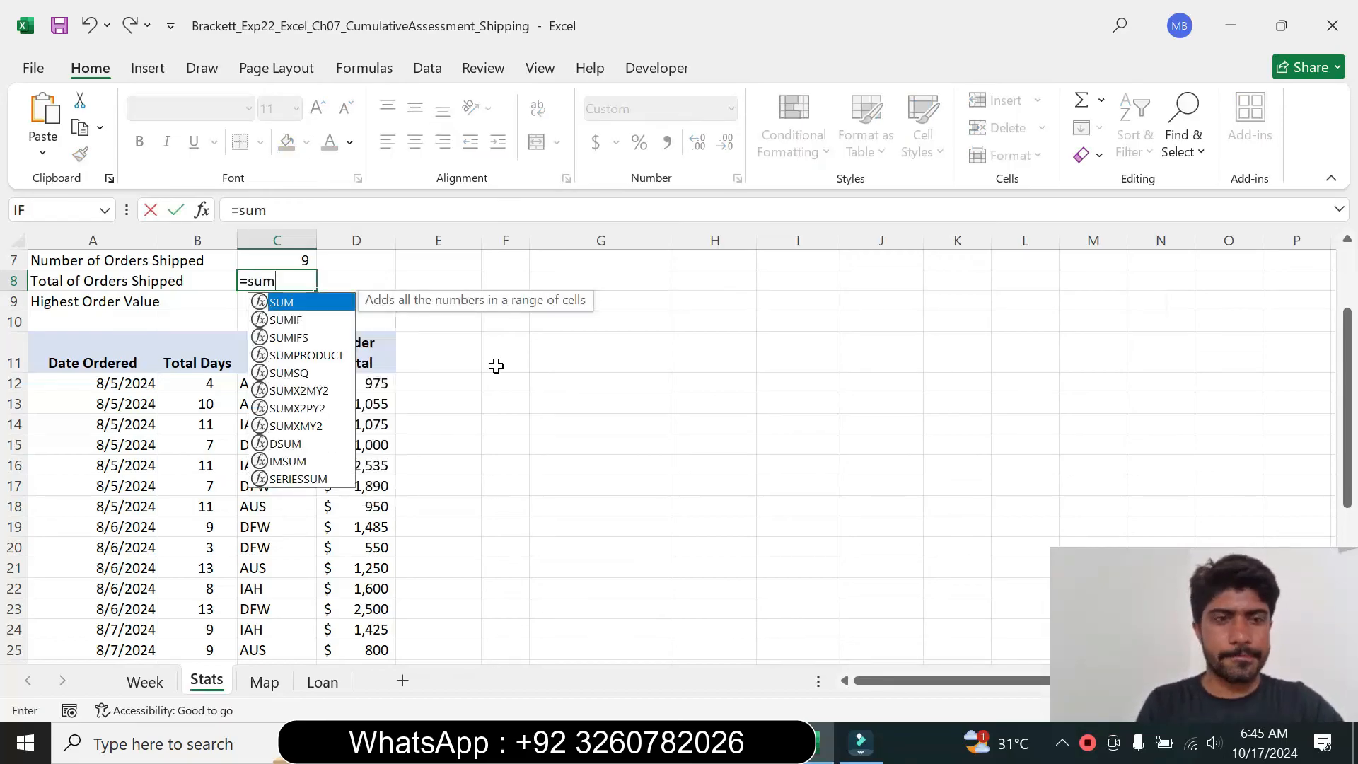
double_click(322, 338)
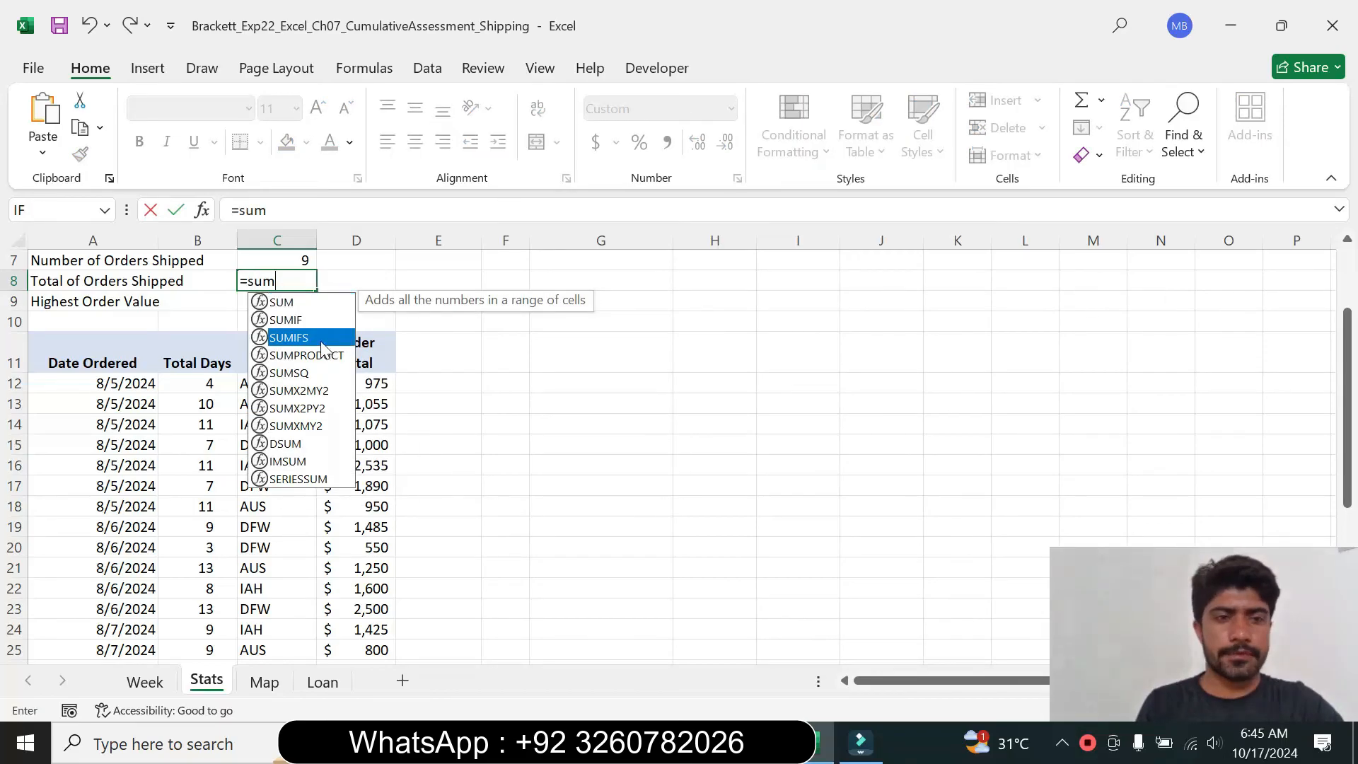
left_click(202, 210)
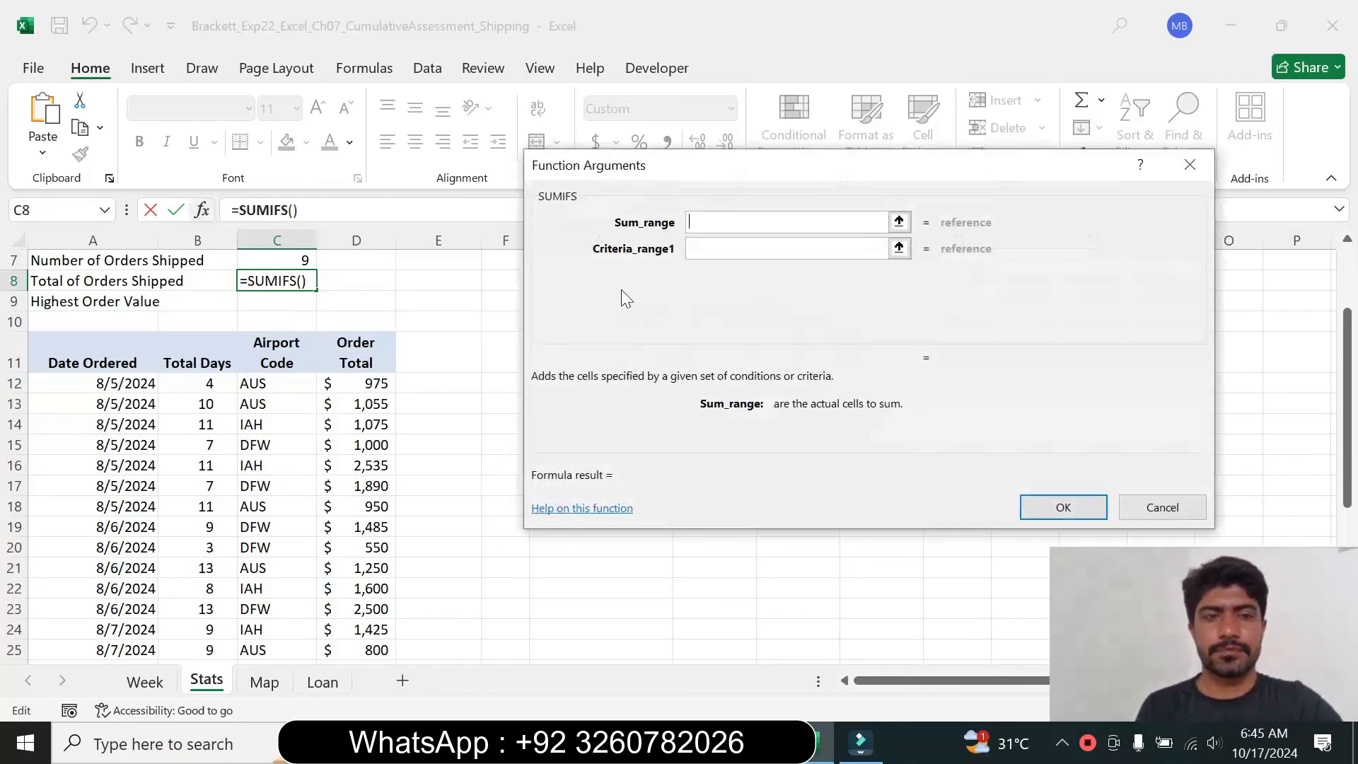
Step: Recheck the step 12 instructions in Word, then set the SUMIFS sum range to D12:D40 and first criteria range to C12:C40
key("alt+Tab")
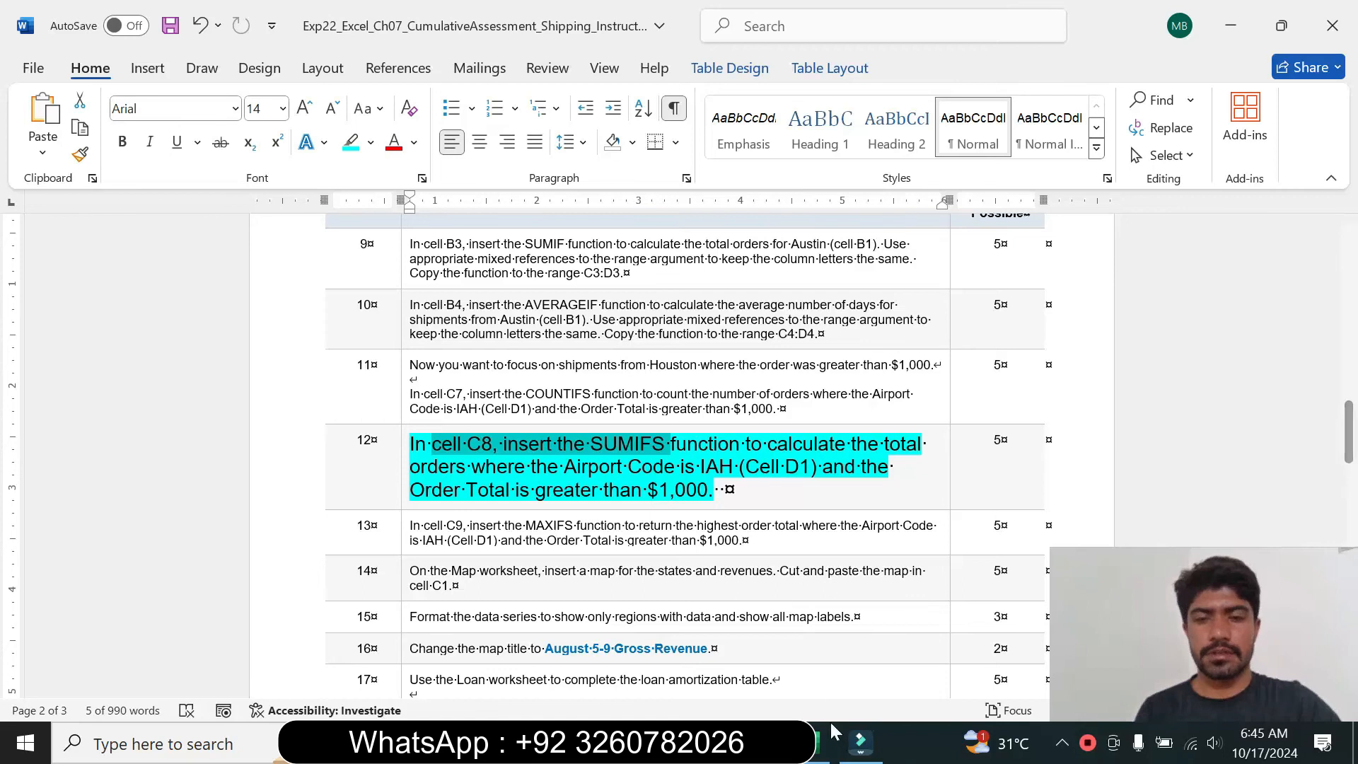
left_click(813, 751)
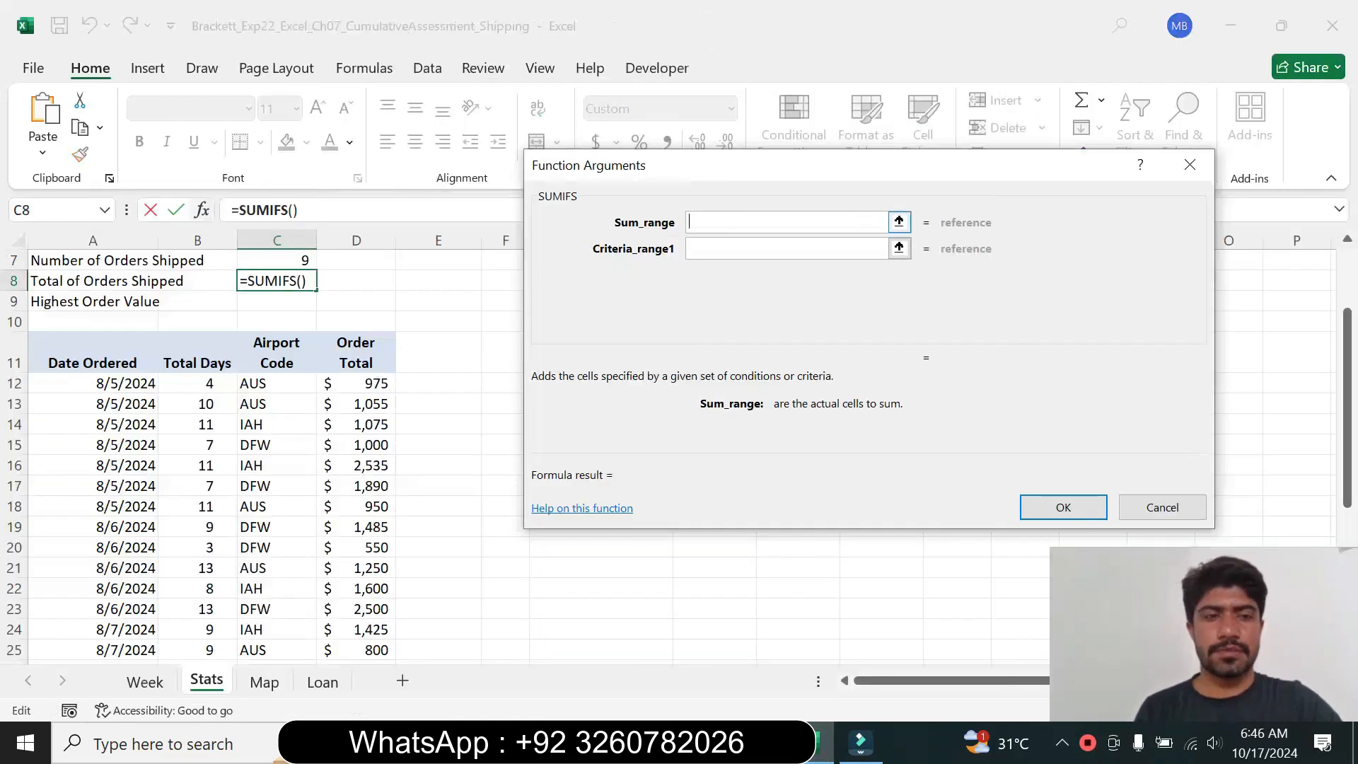
left_click(385, 384)
left_click_drag(386, 383, 359, 619)
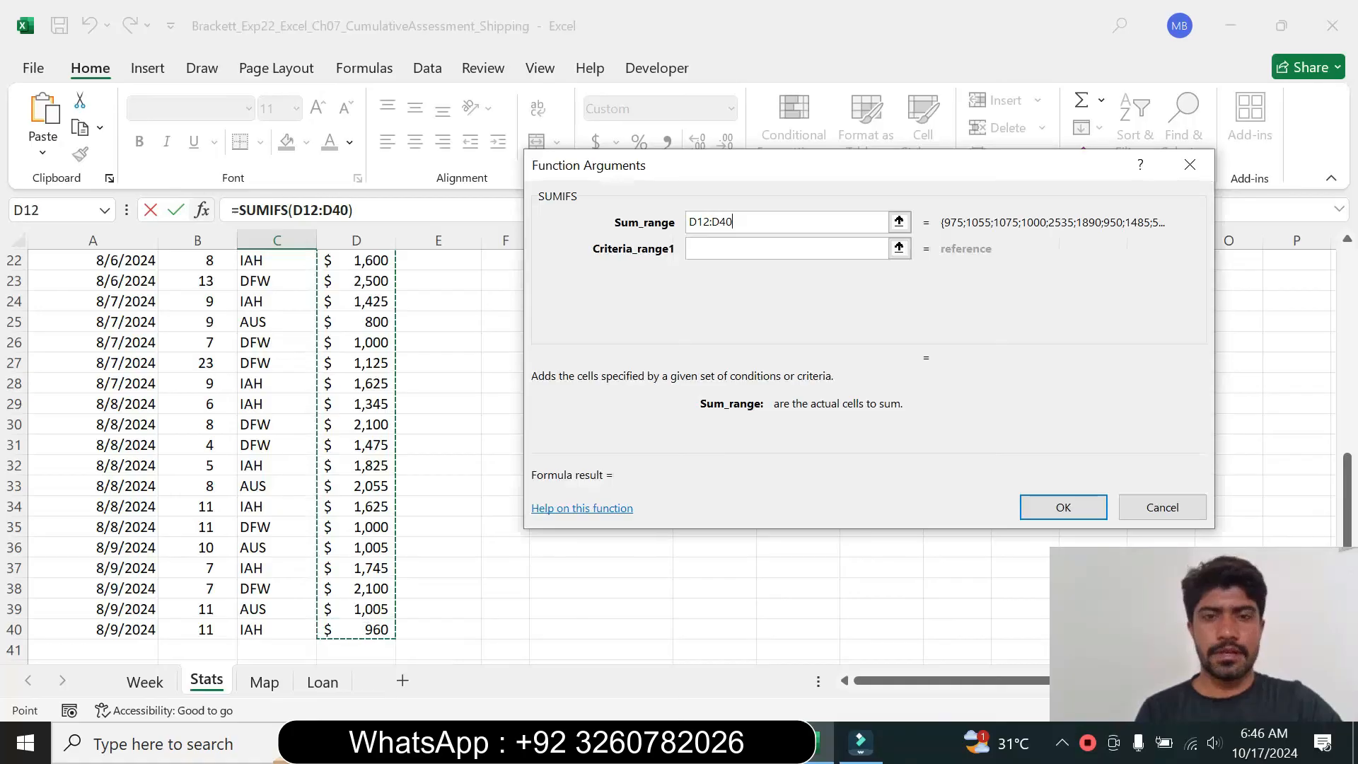
key("Tab")
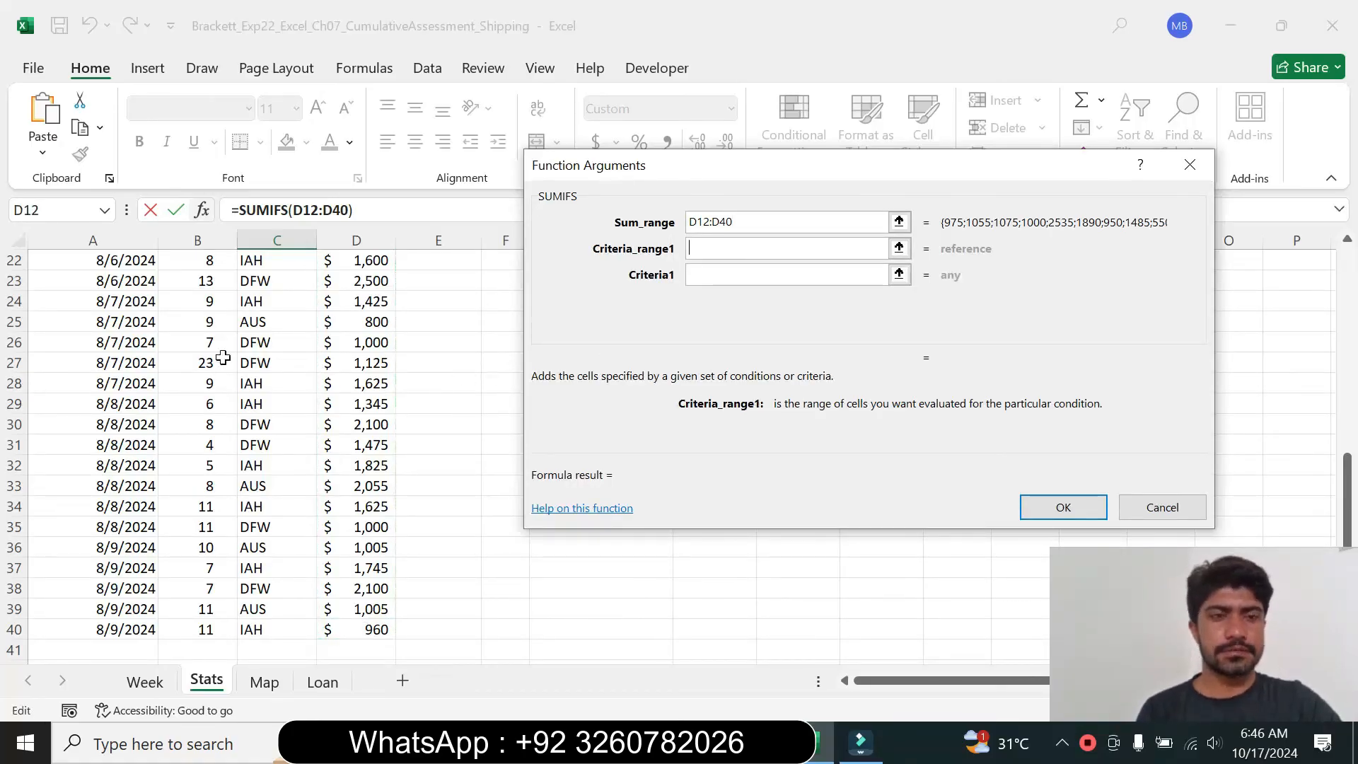
left_click_drag(1344, 472, 1343, 319)
left_click_drag(273, 407, 288, 625)
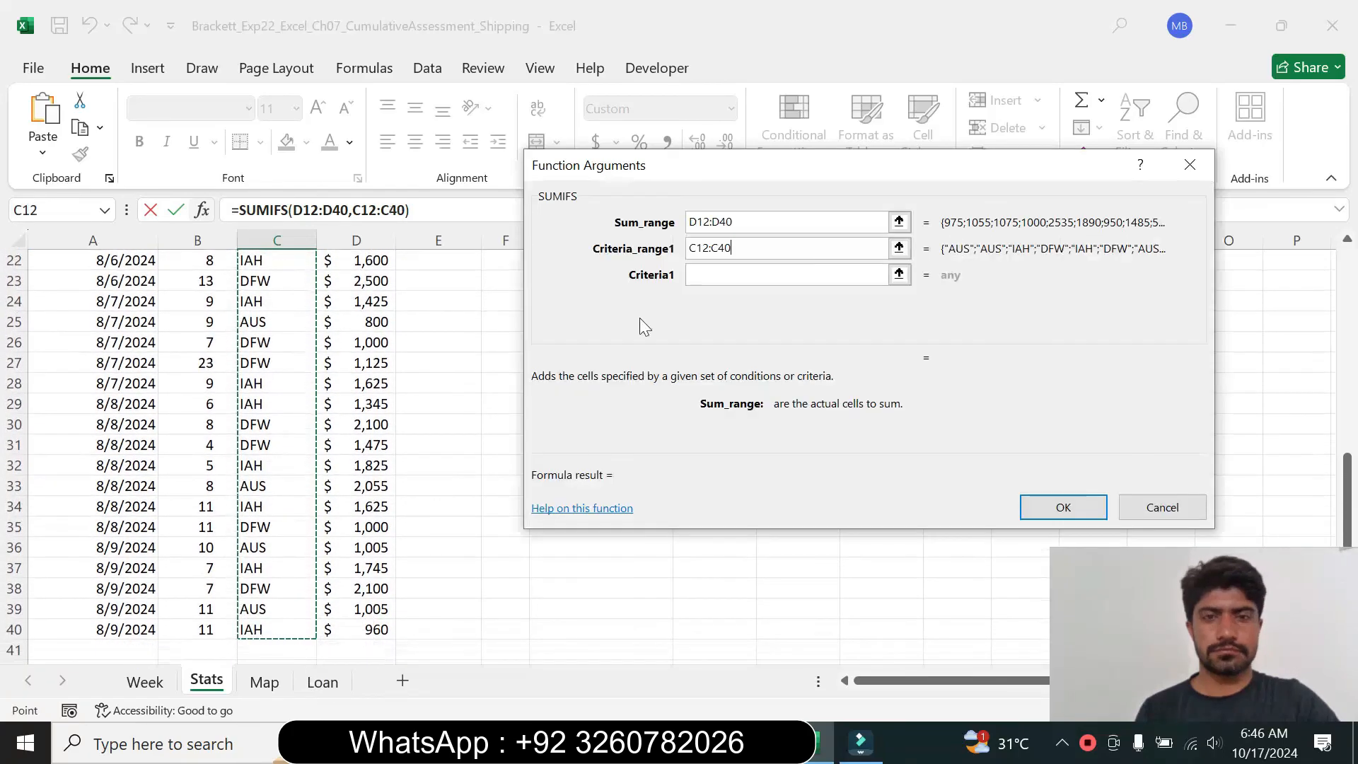
Step: Check the airport code criterion in the Word instructions and set the first SUMIFS criterion to the mixed reference D$1
key("Tab")
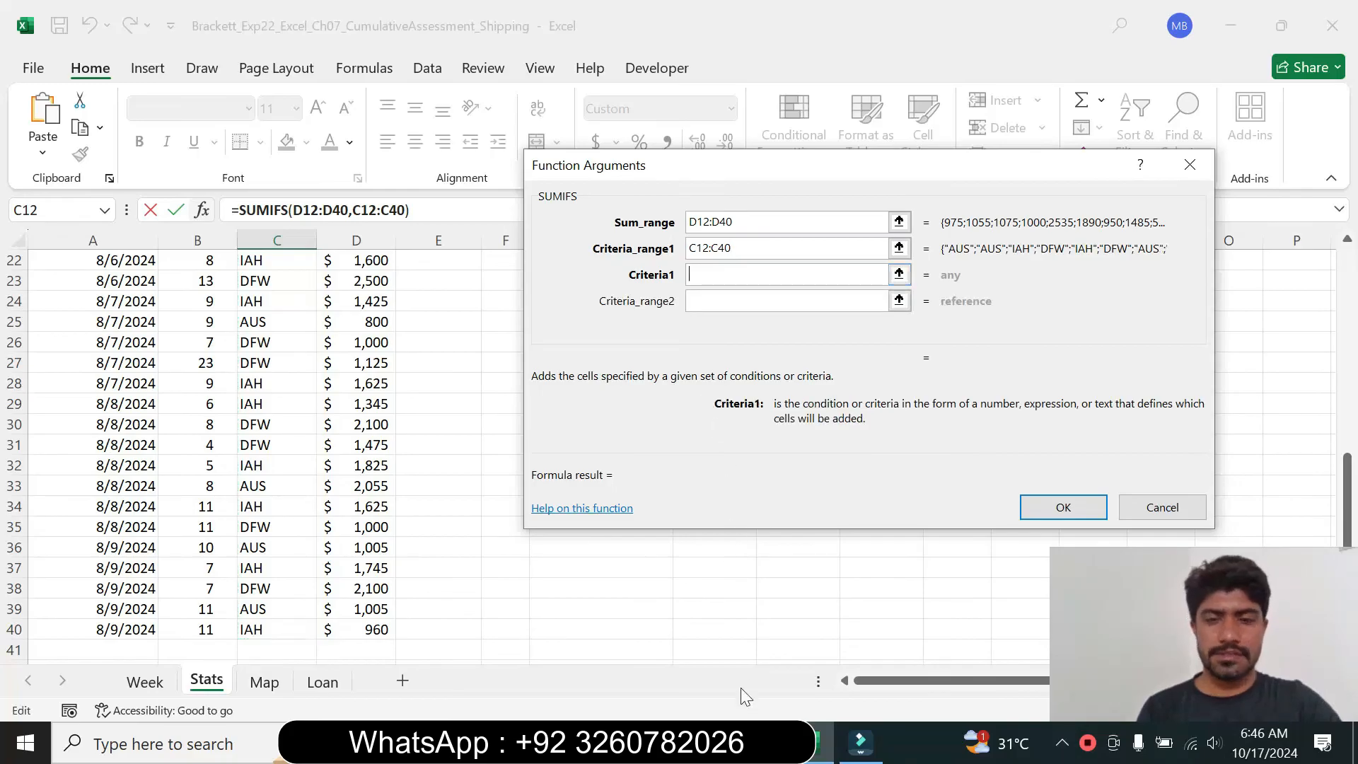
key("alt+Tab")
left_click_drag(701, 466, 821, 466)
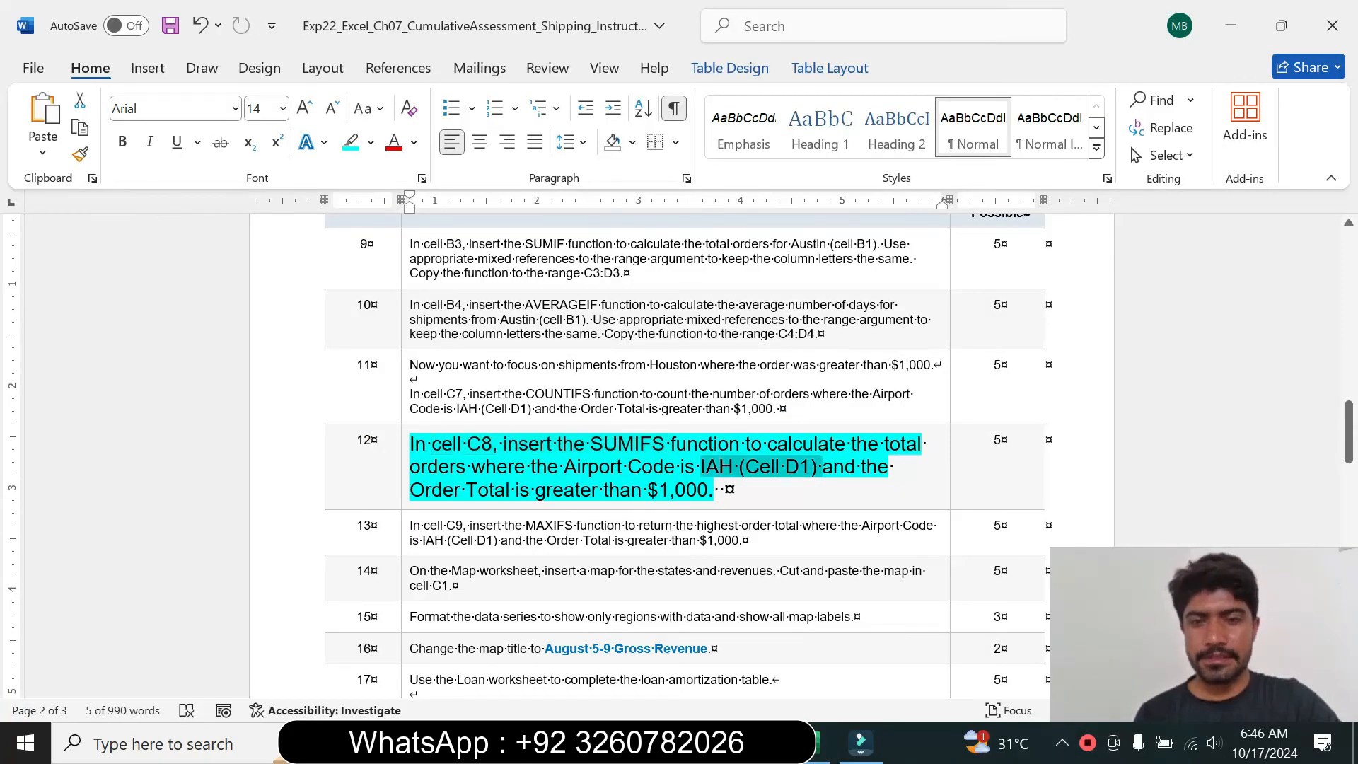
key("alt+Tab")
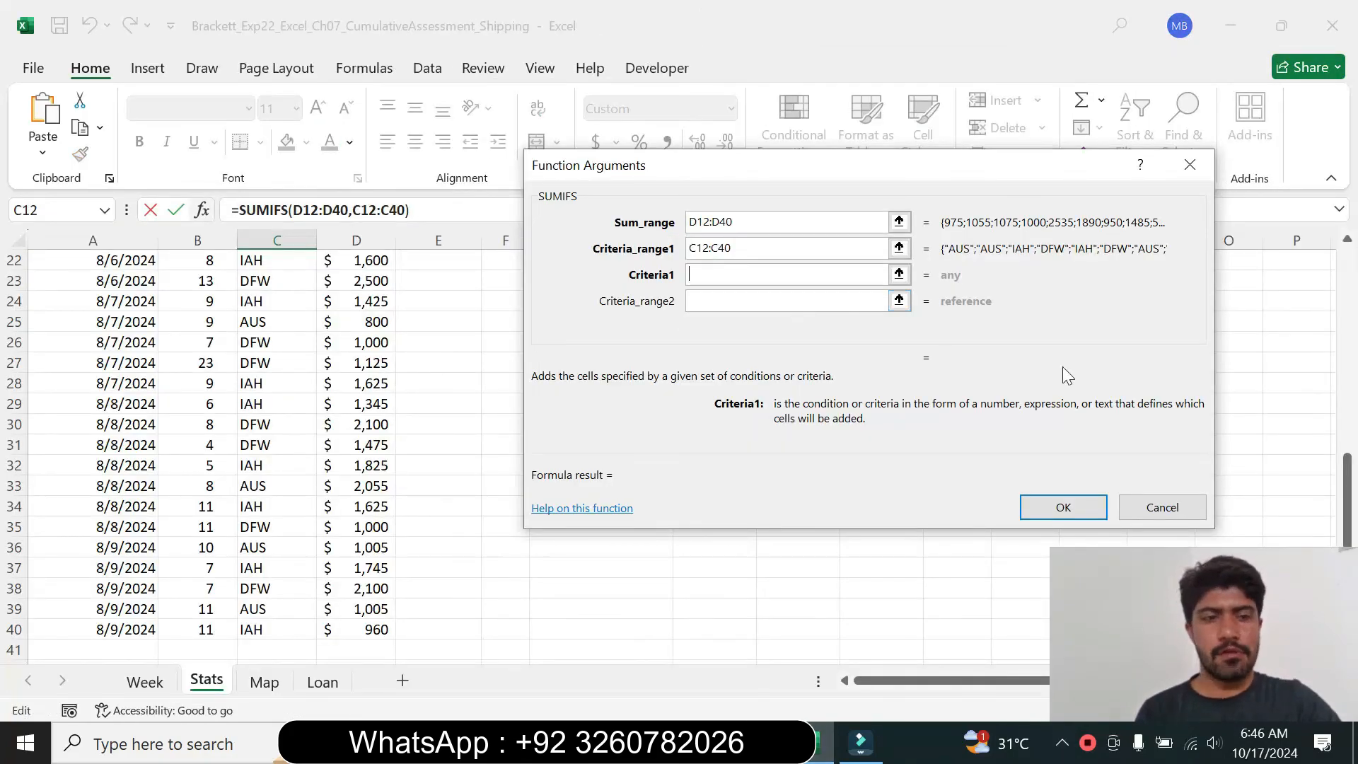
left_click_drag(1347, 492, 1312, 264)
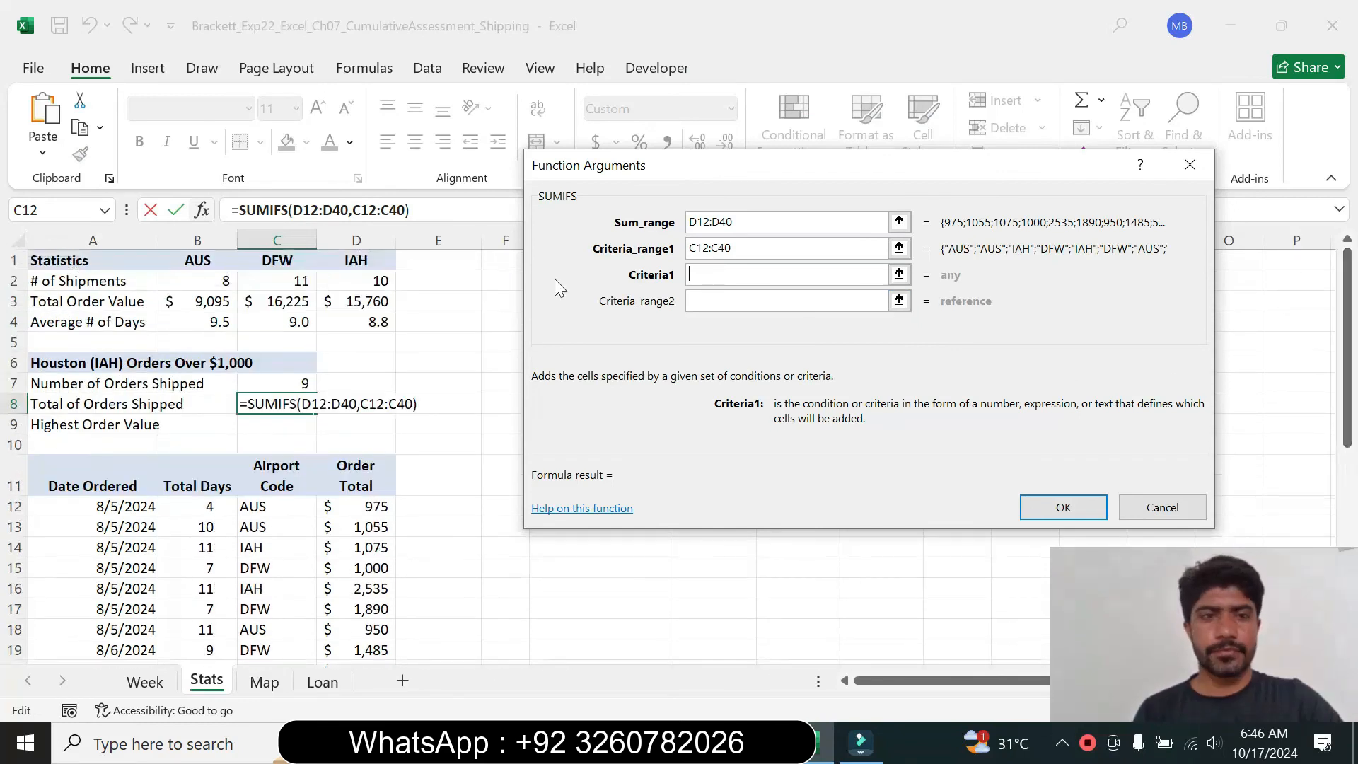
left_click(368, 260)
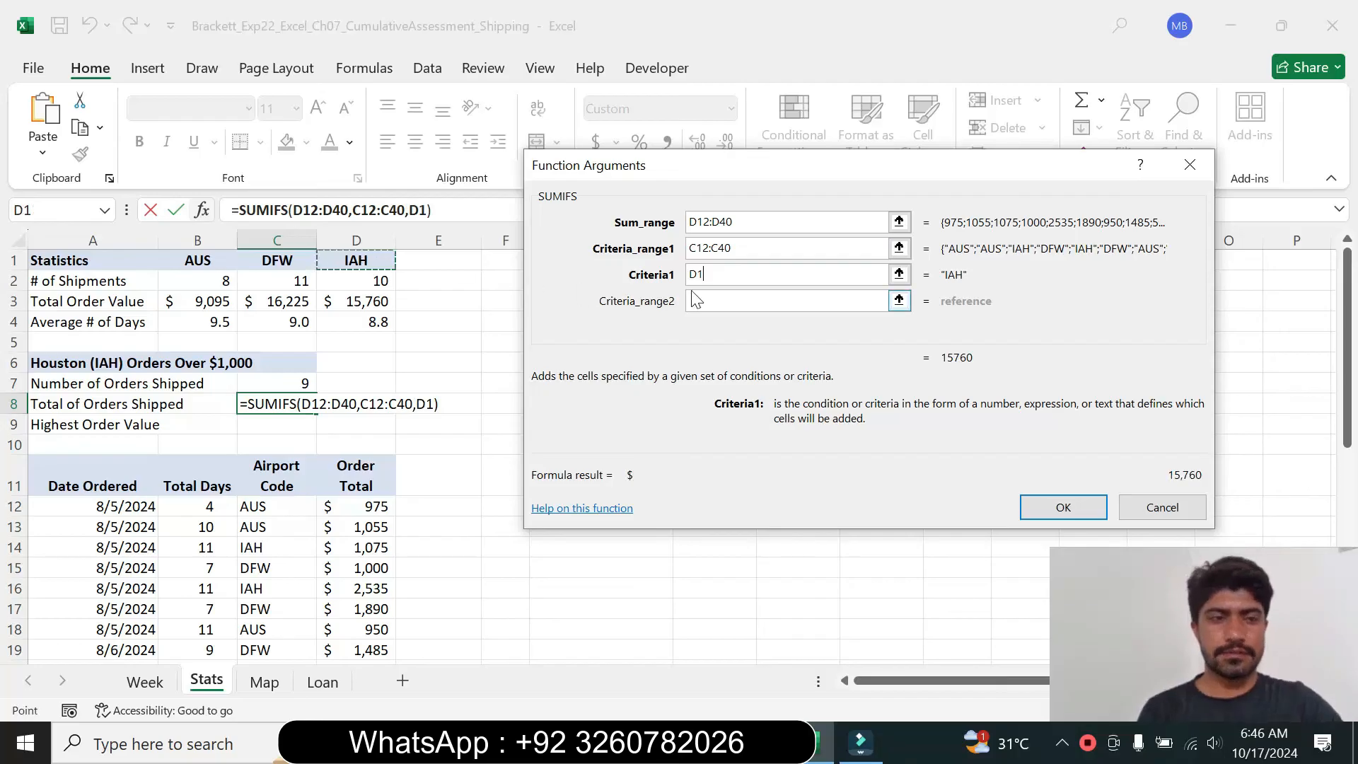
key("F4")
key("F4")
key("F4")
key("F4")
key("F4")
key("F4")
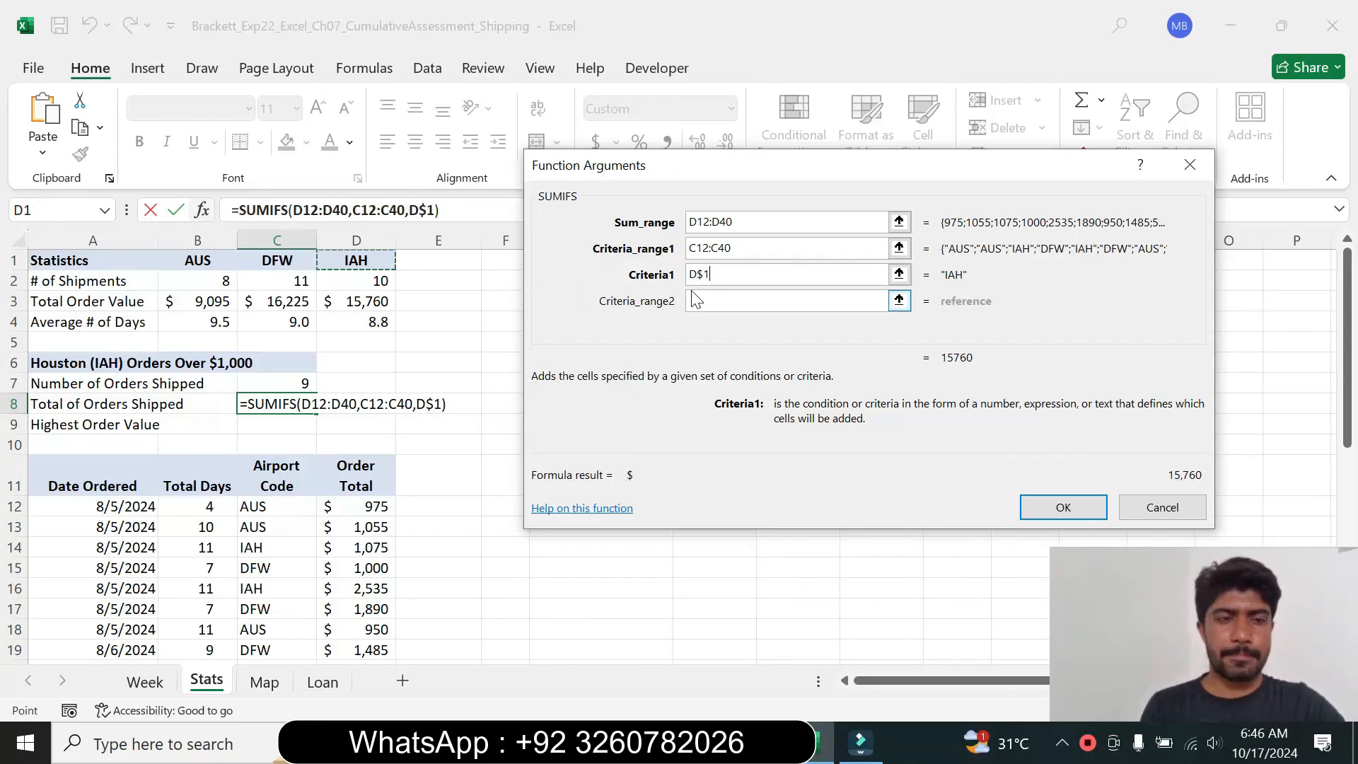
Step: Add D12:D40 as the second criteria range with the criterion ">1000", rechecking the Word instructions, and complete the SUMIFS function
left_click(696, 299)
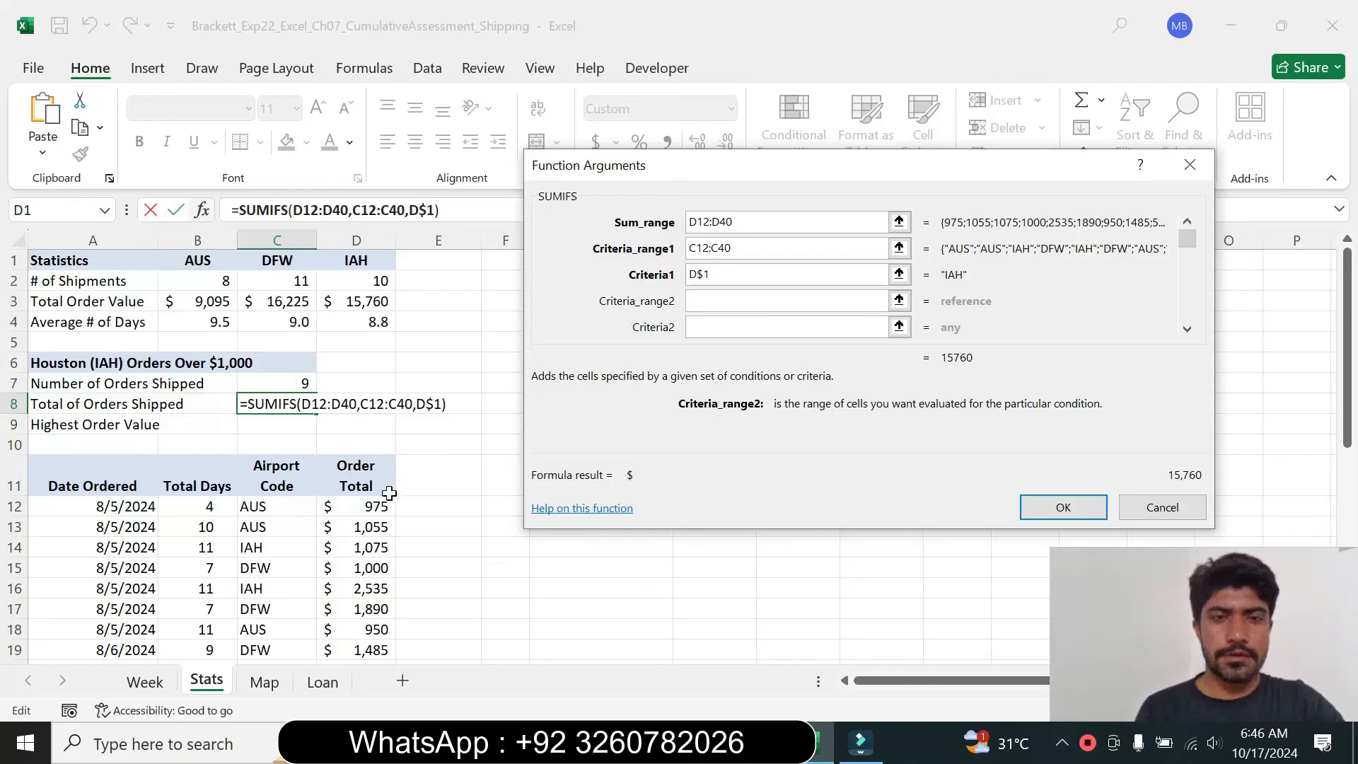
left_click(374, 507)
mouse_move(374, 507)
left_mouse_down()
mouse_move(374, 649)
mouse_move(376, 524)
left_mouse_up()
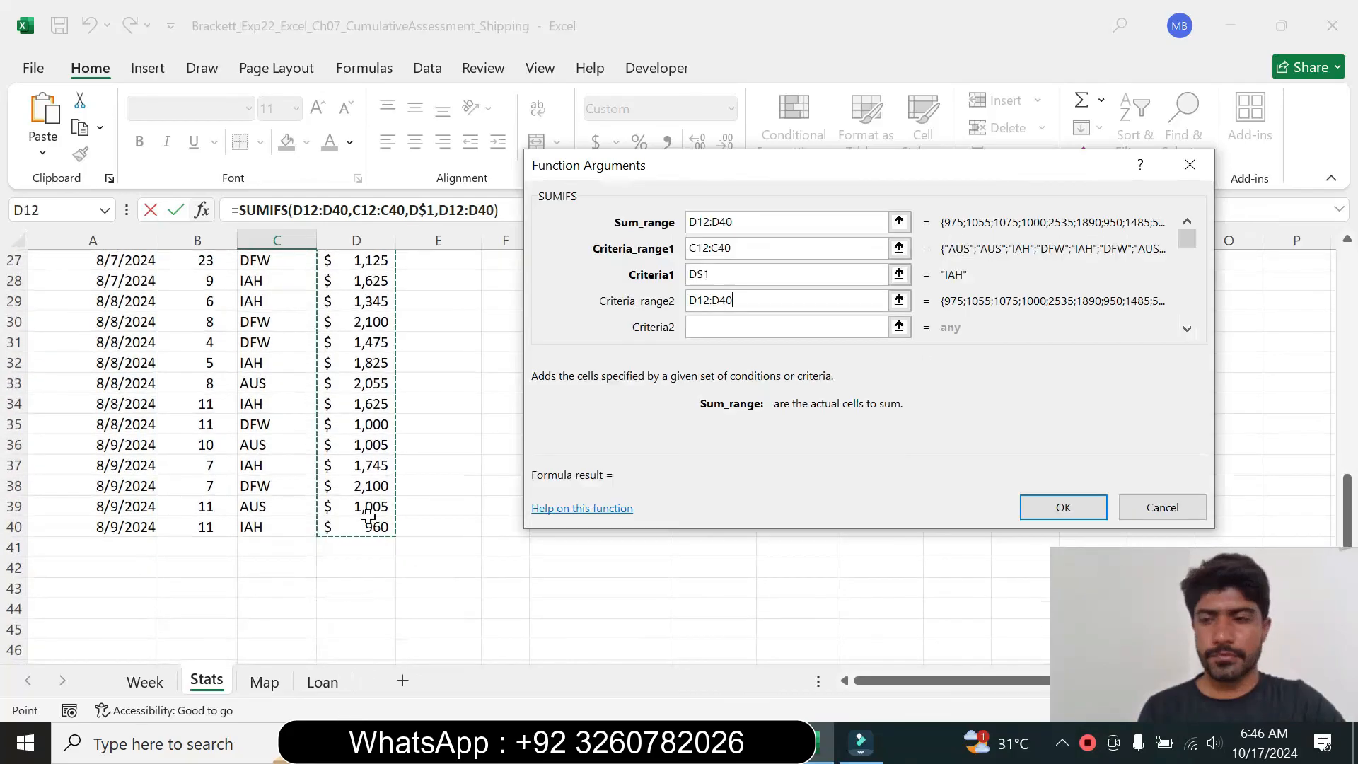
left_click(750, 327)
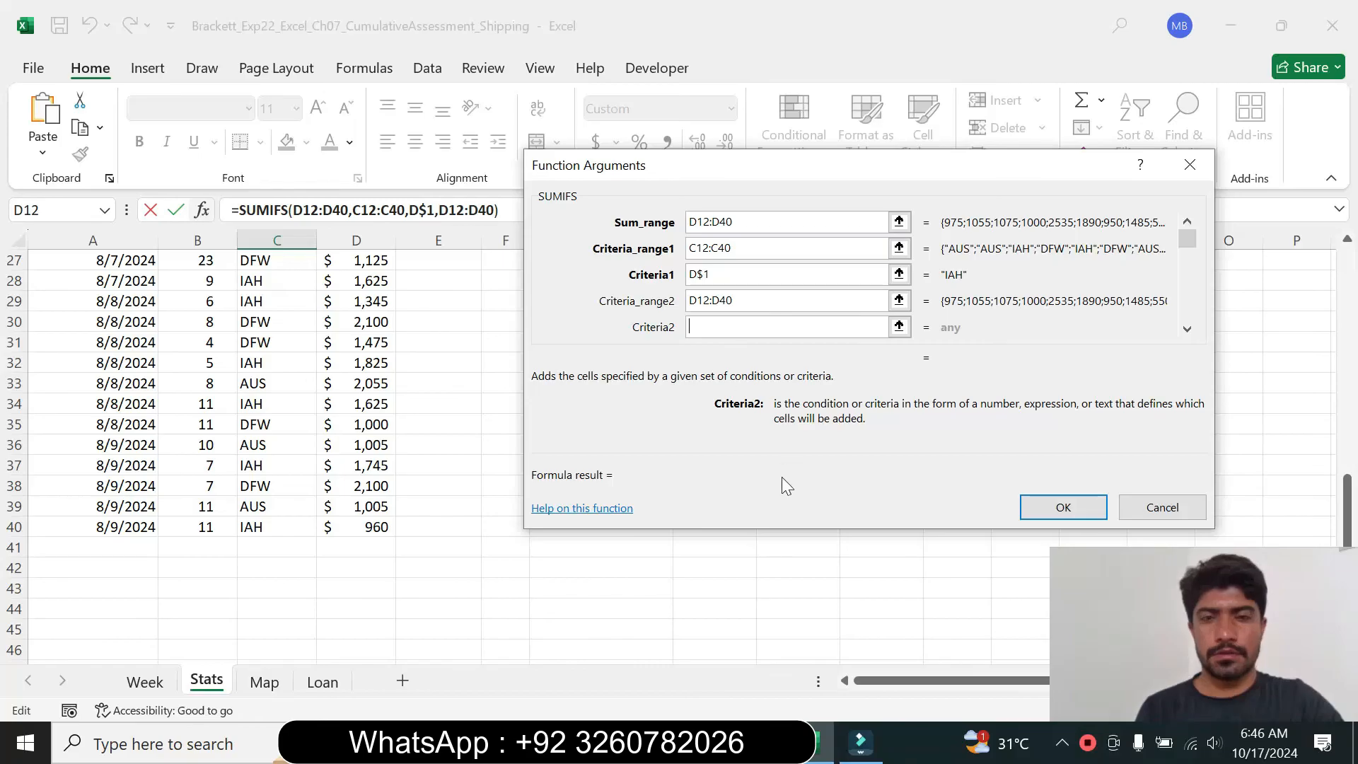
key("alt+Tab")
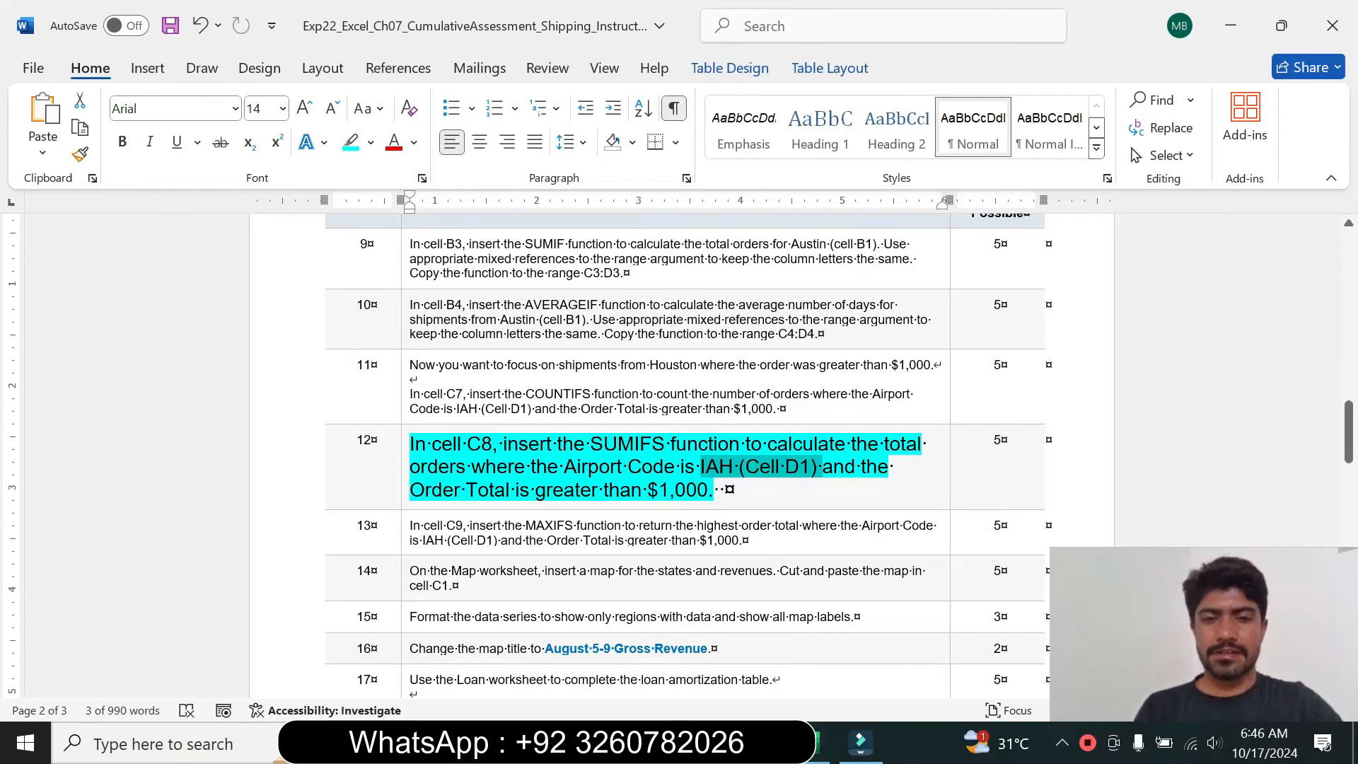
key("alt+Tab")
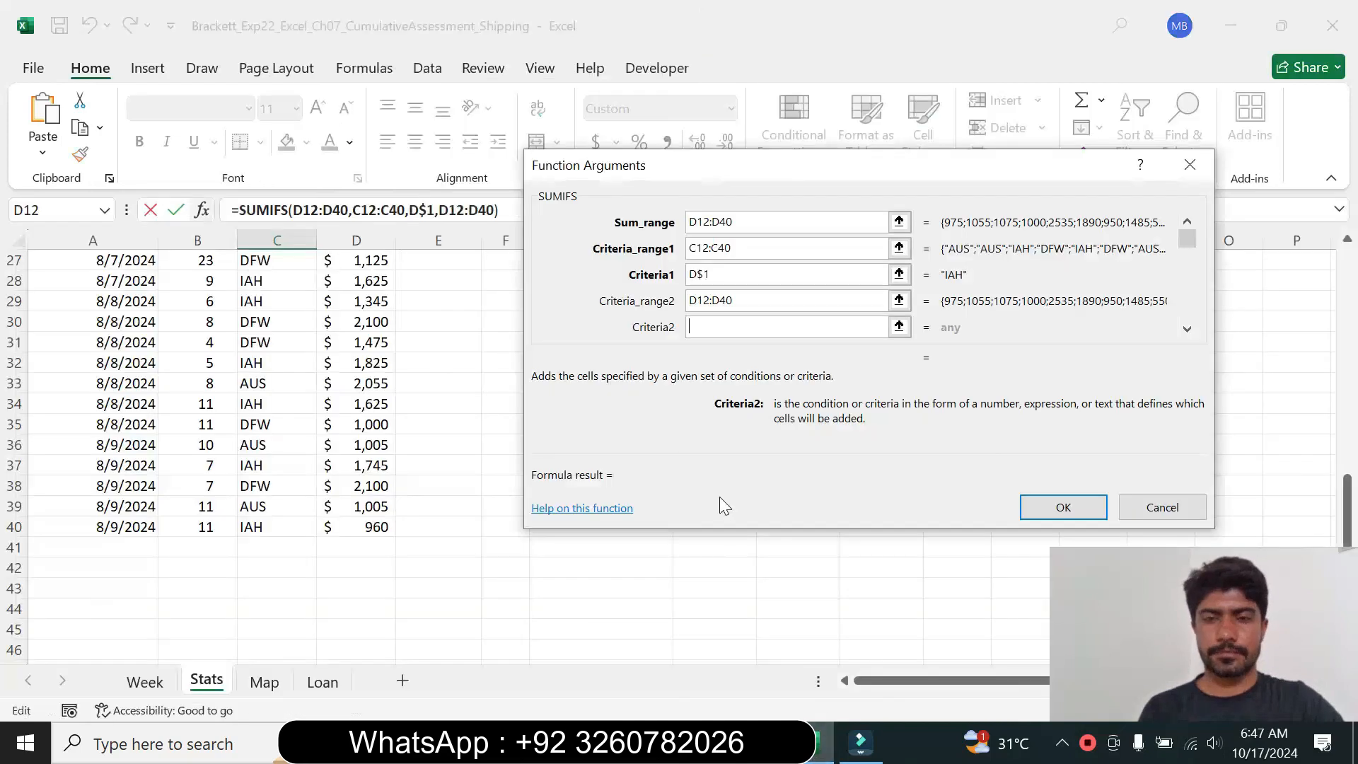
type("\"")
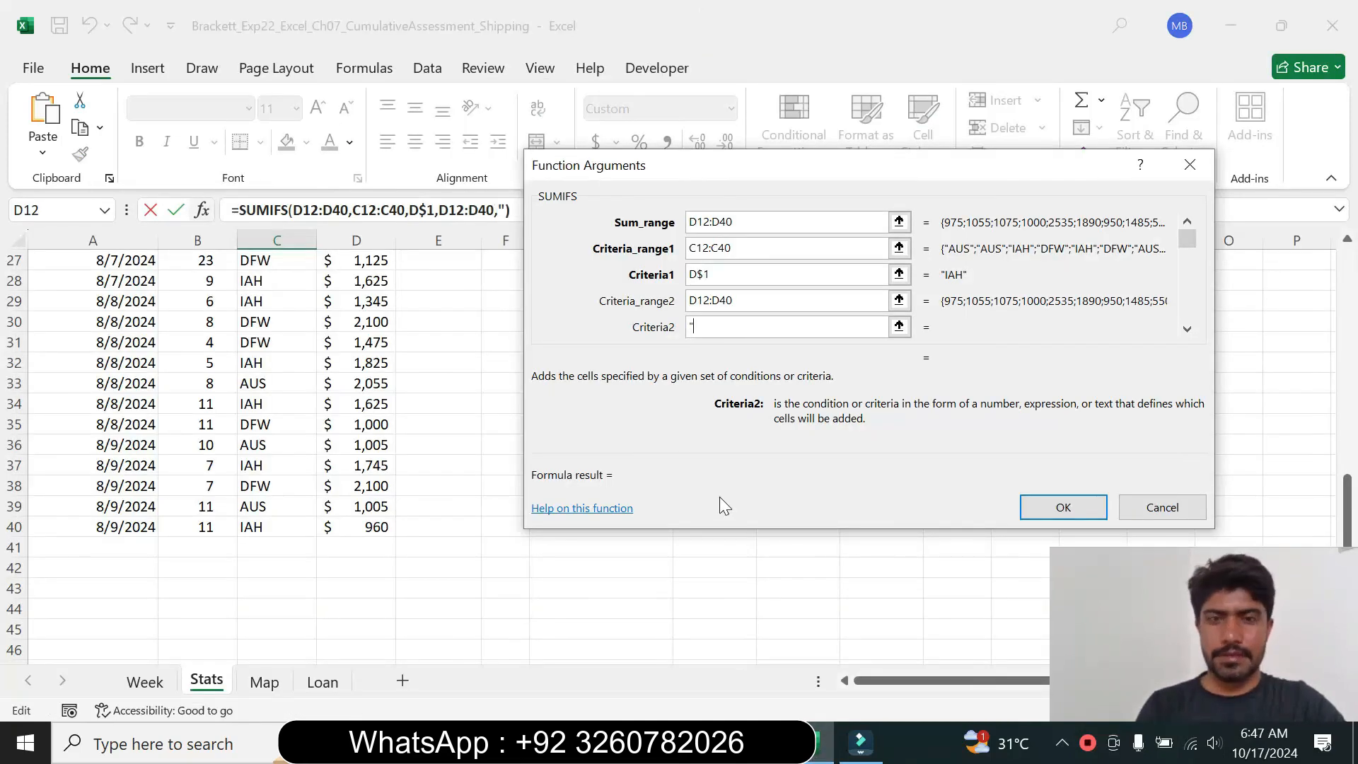
type(">")
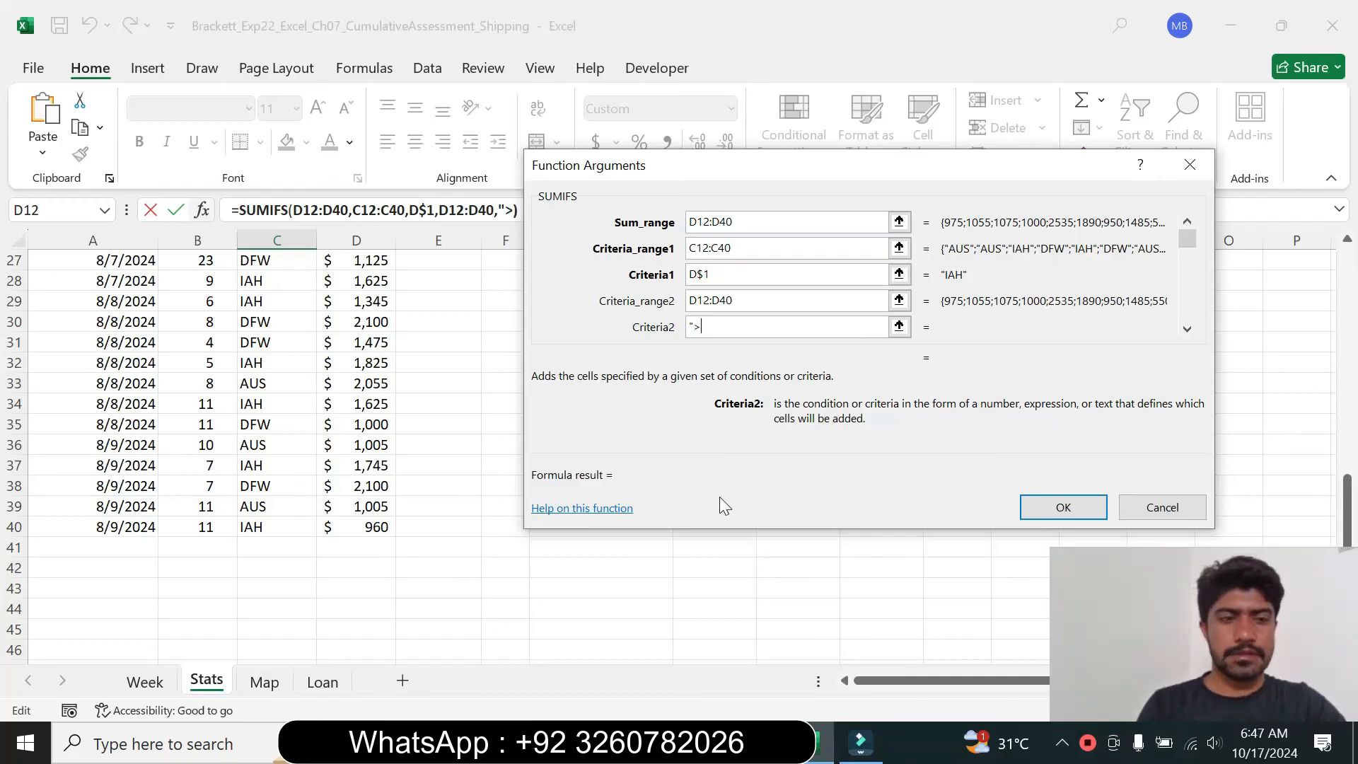
type("1000")
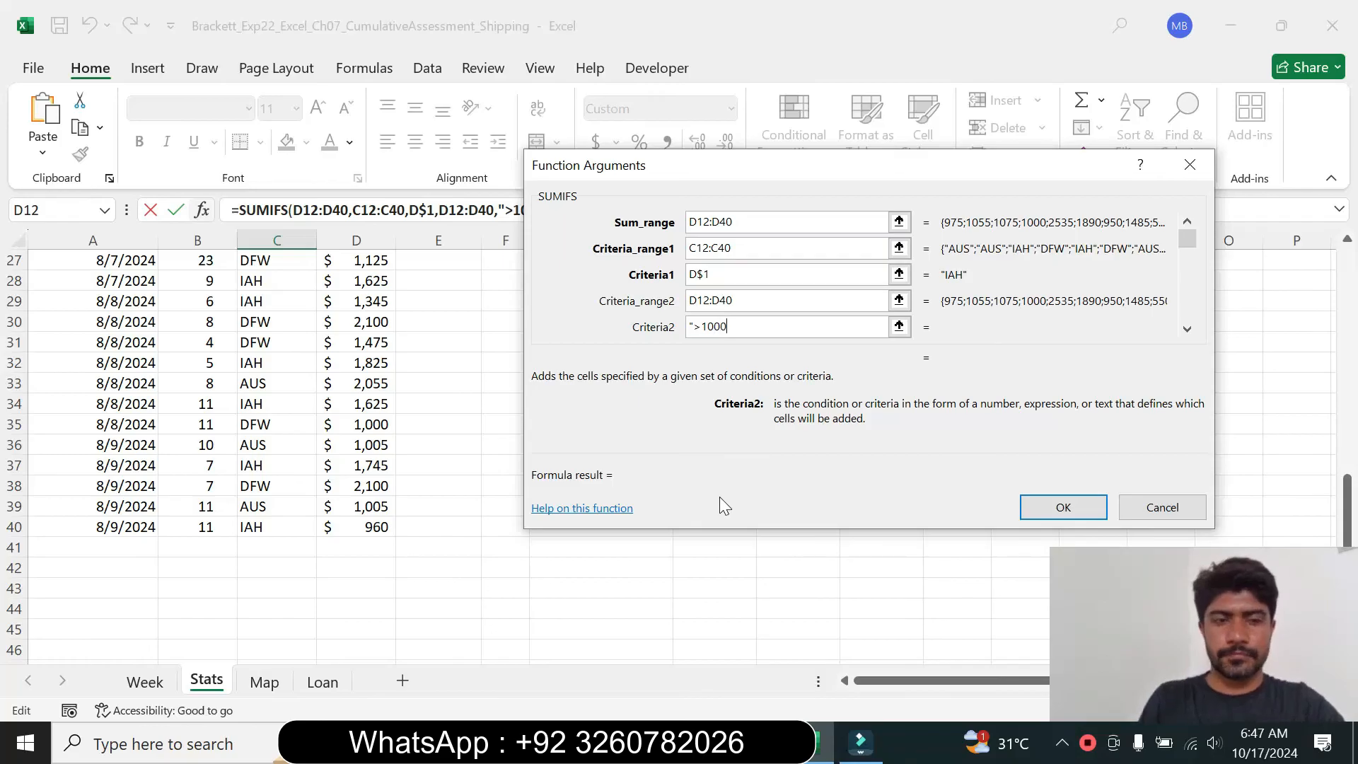
type("\"")
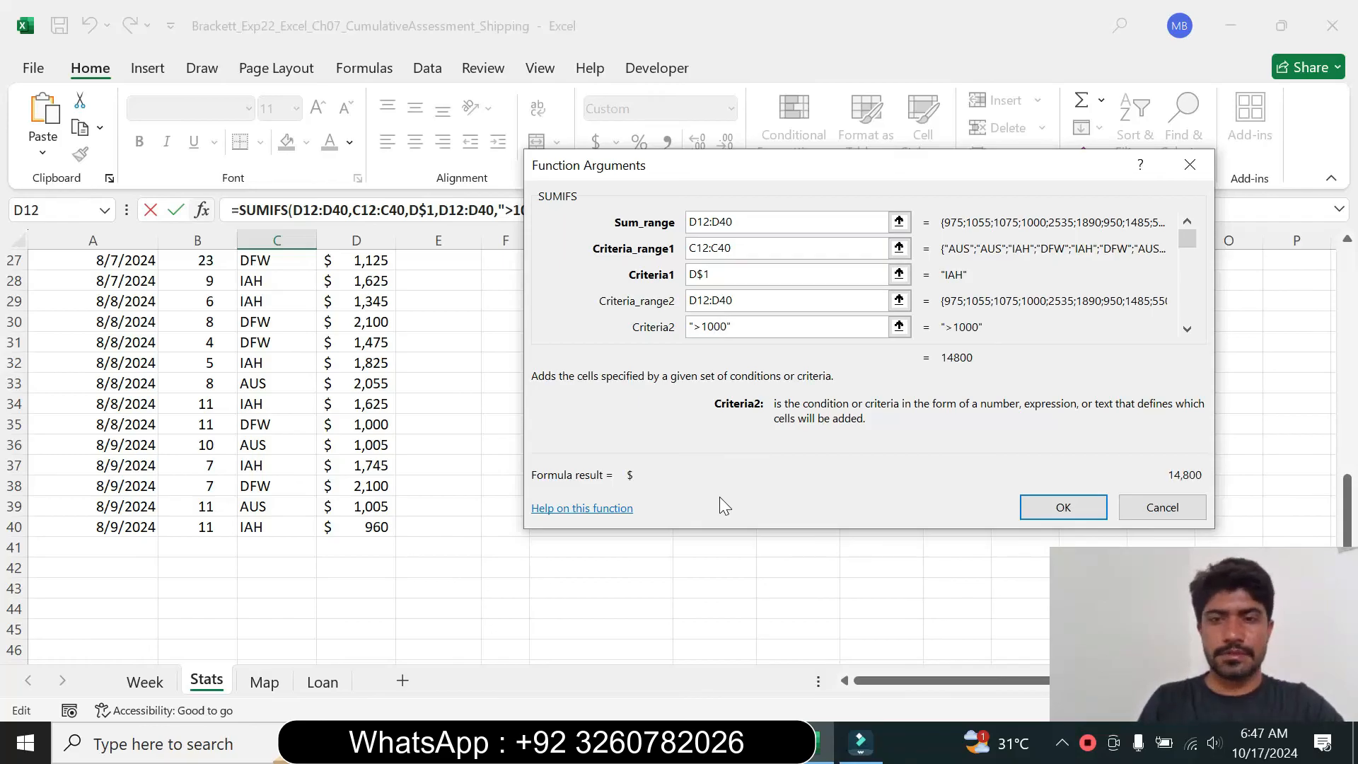
left_click(1057, 505)
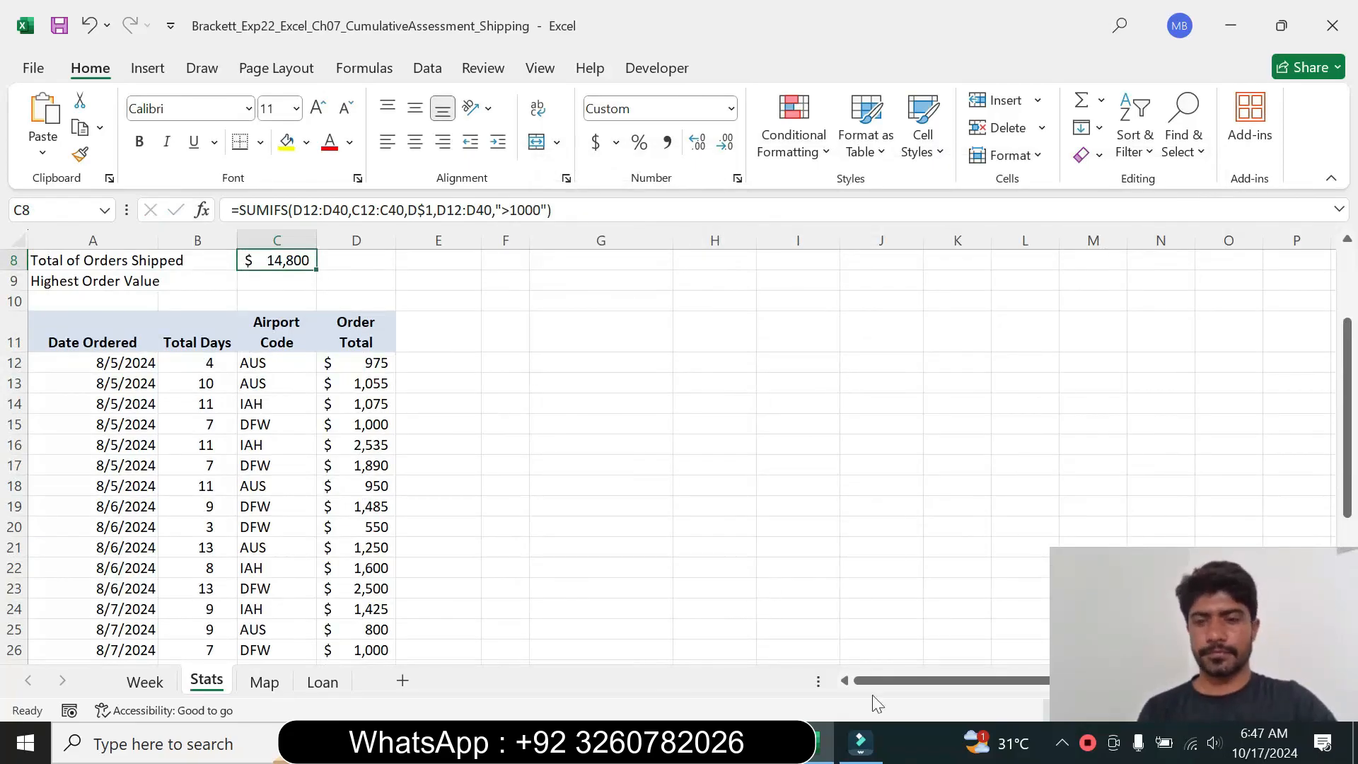
Step: Switch to the Word instructions, set the step 12 text to 9 pt and remove its highlighting
left_click(759, 742)
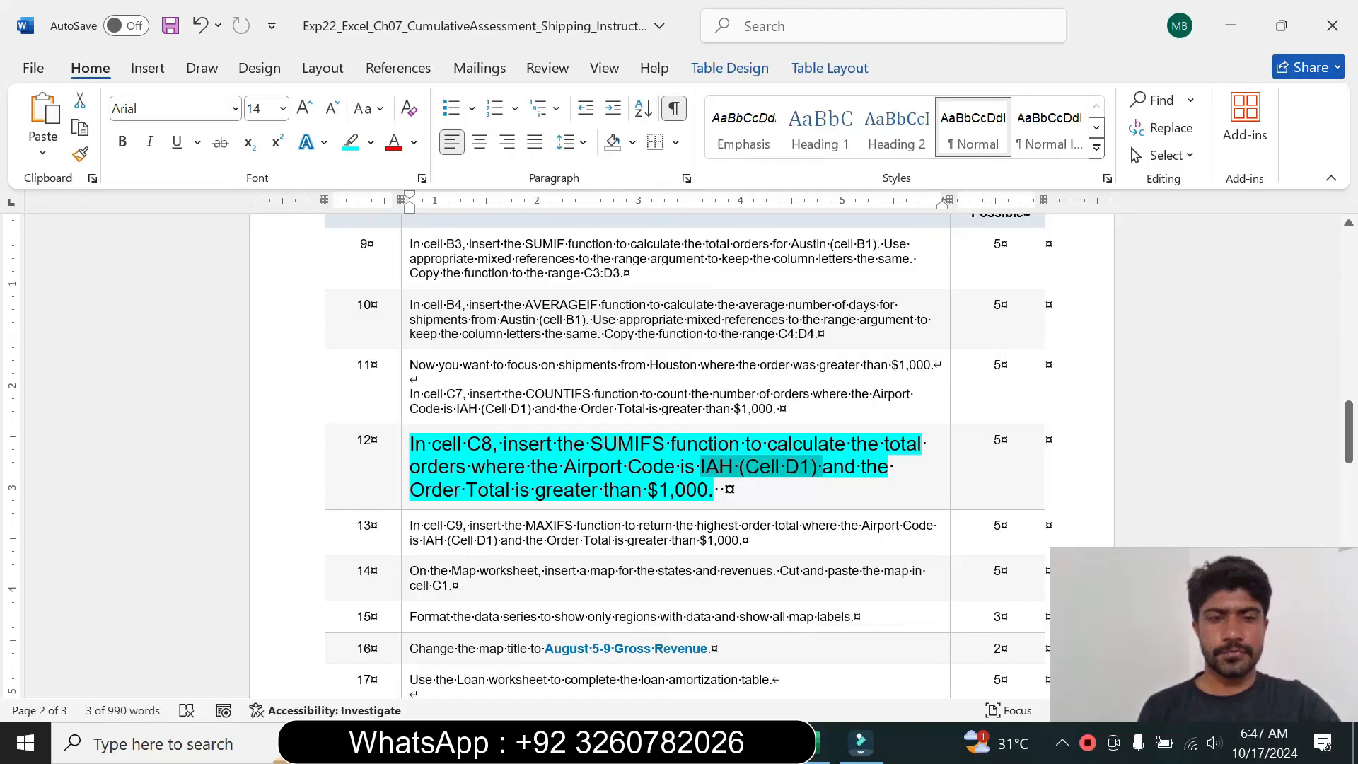
left_click(403, 477)
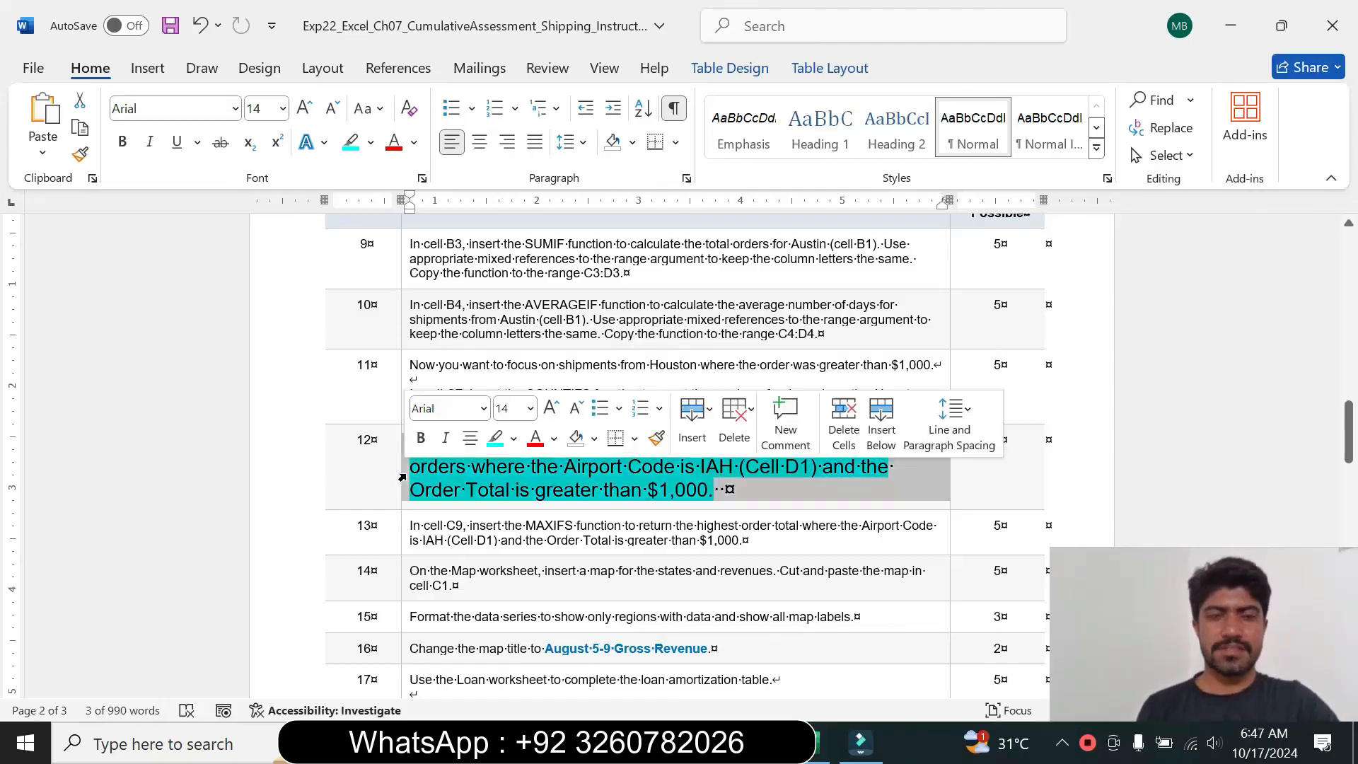
left_click(530, 409)
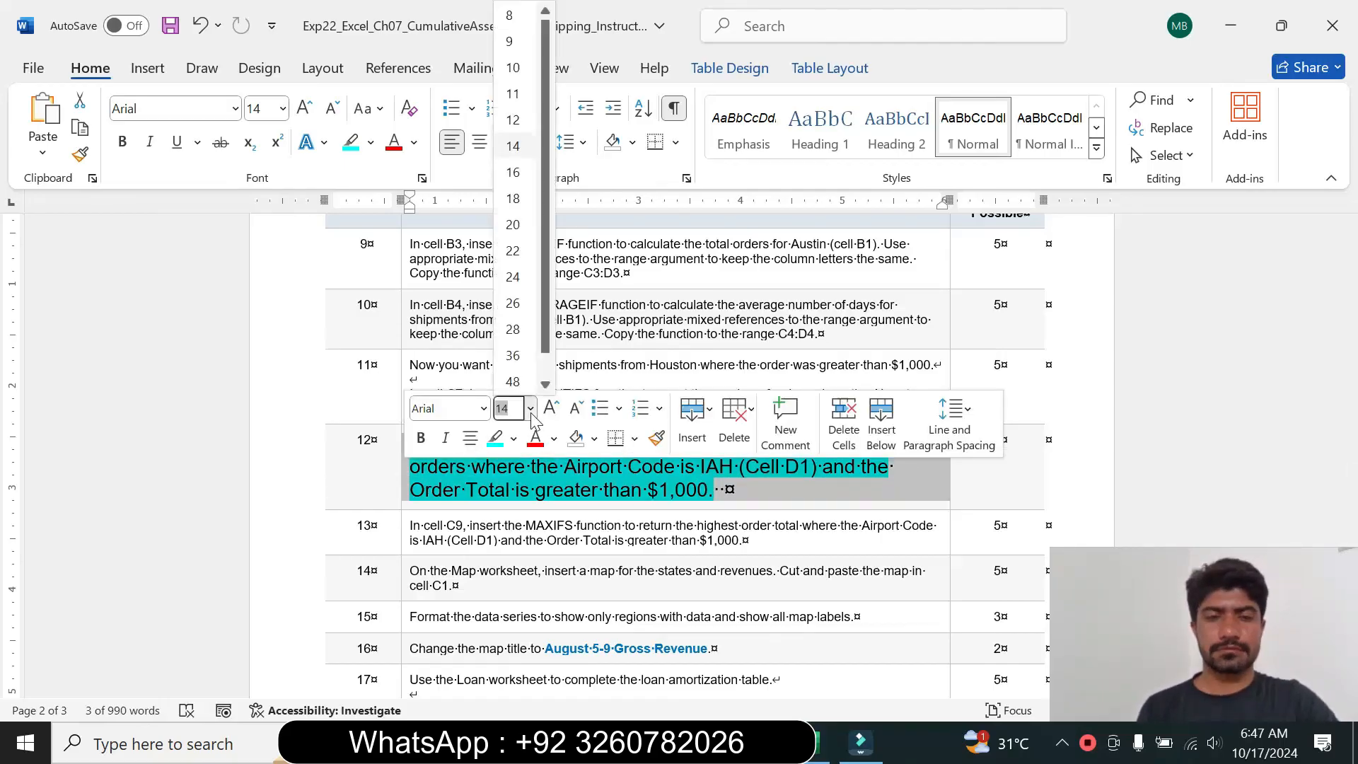
left_click(510, 42)
left_click(371, 143)
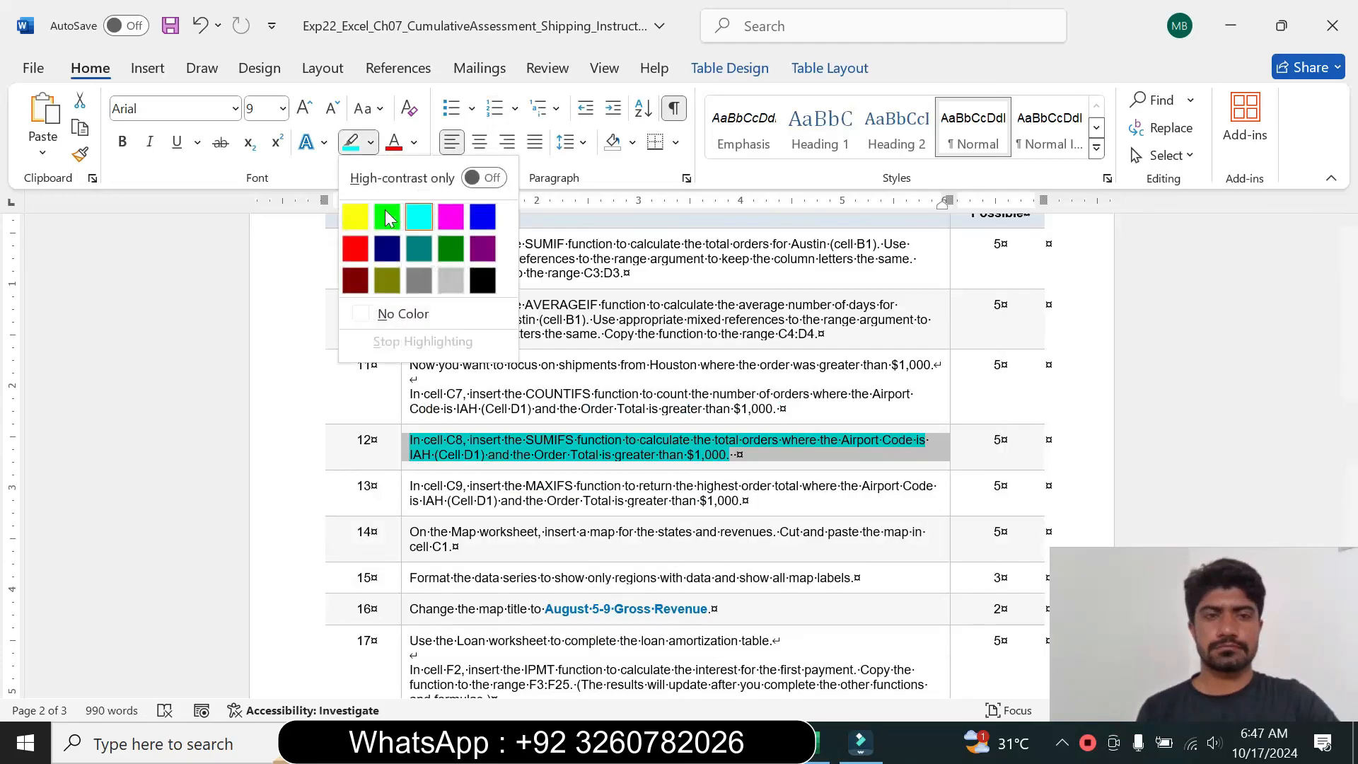
left_click(400, 310)
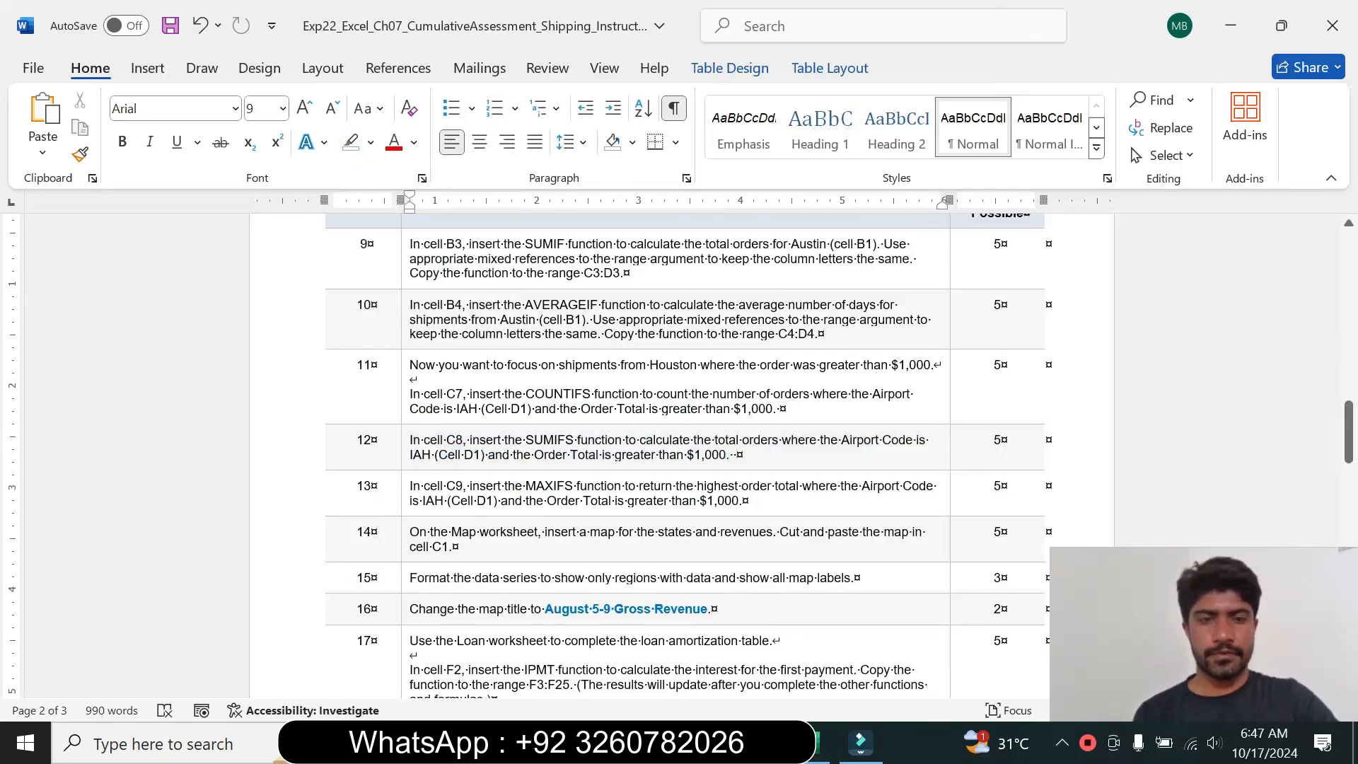
Step: Enlarge the step 13 instruction text to 14 pt and highlight it in turquoise
left_click(405, 504)
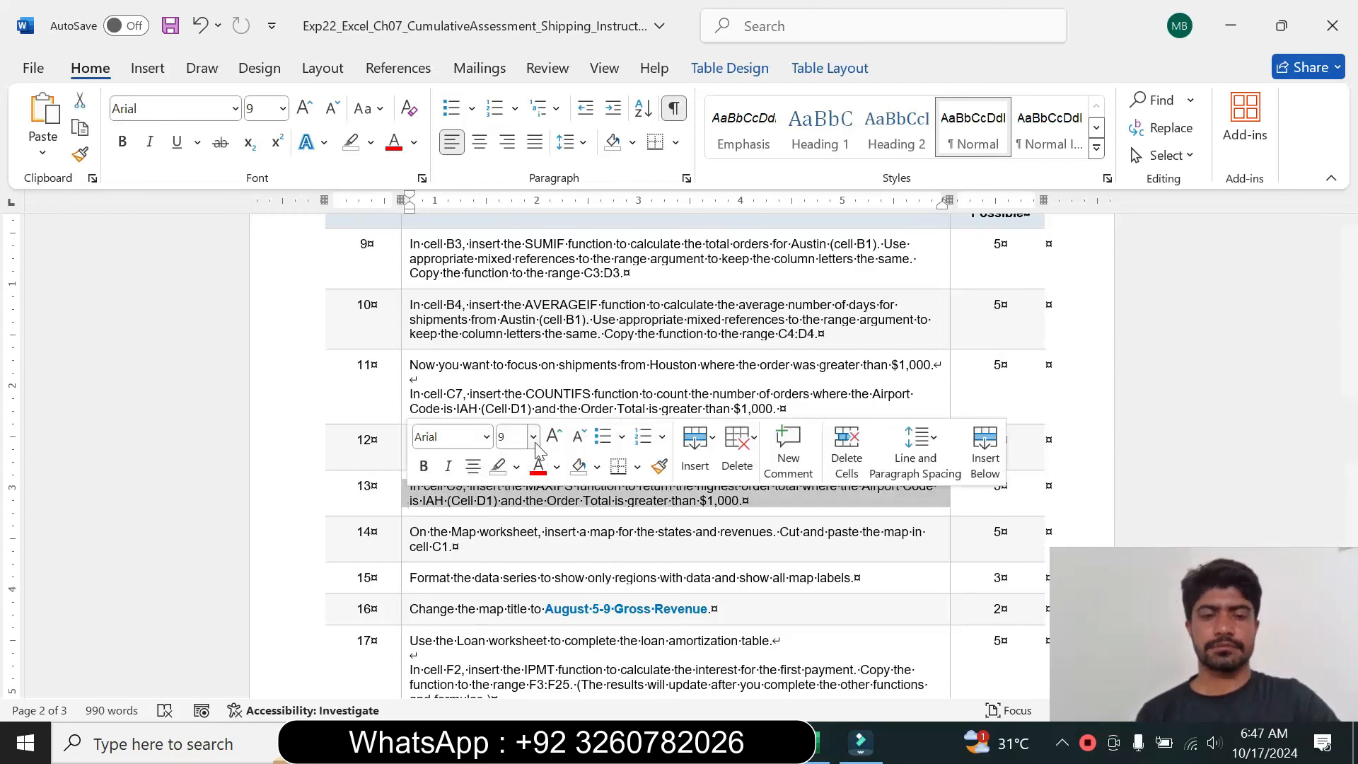
left_click(532, 436)
left_click(516, 148)
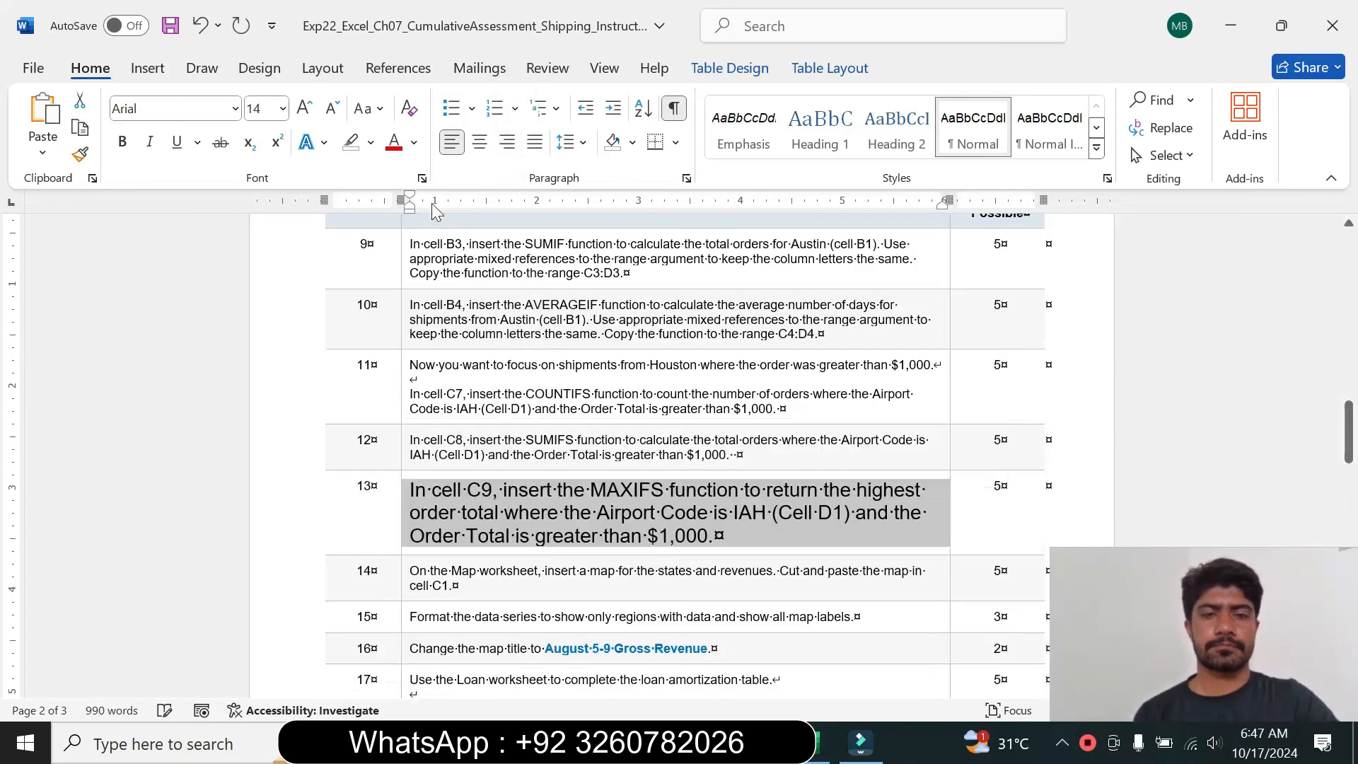
left_click(370, 144)
left_click(424, 211)
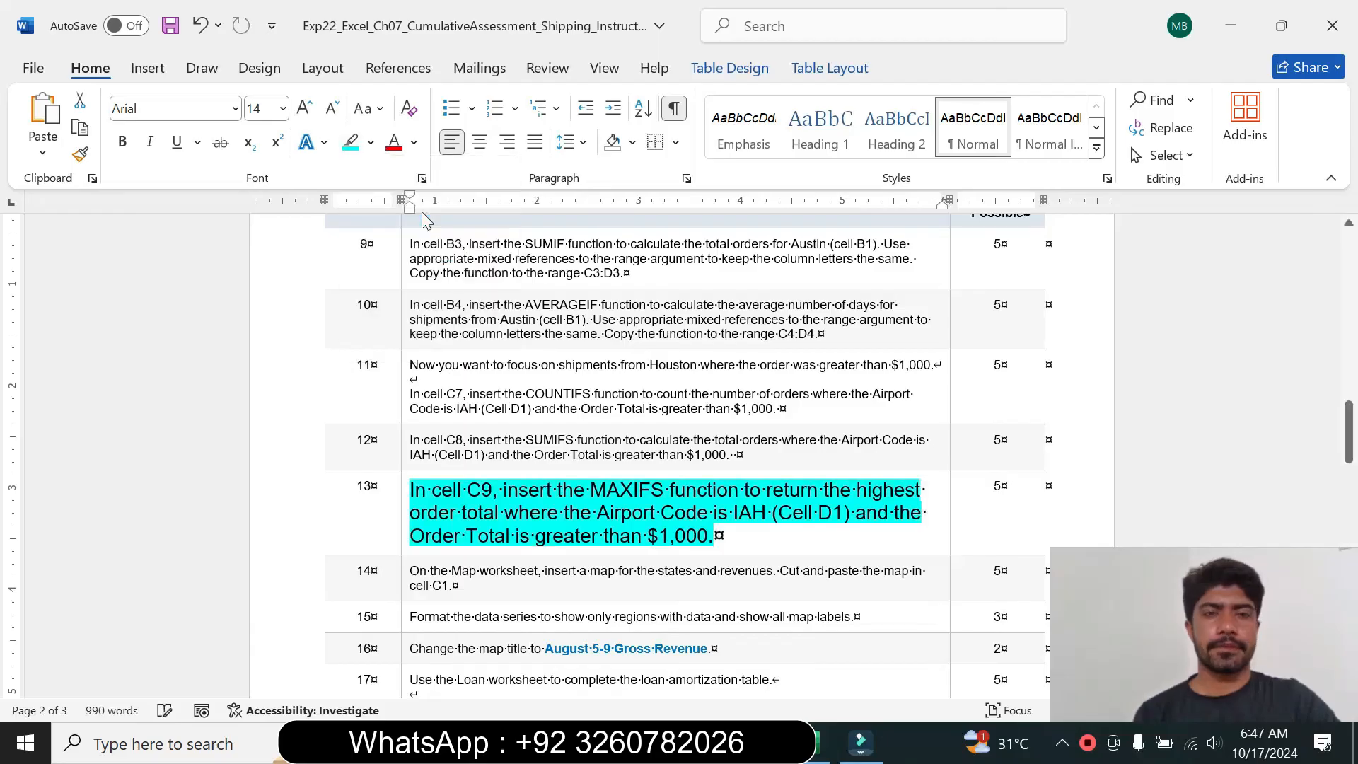
left_click_drag(1349, 431, 1350, 445)
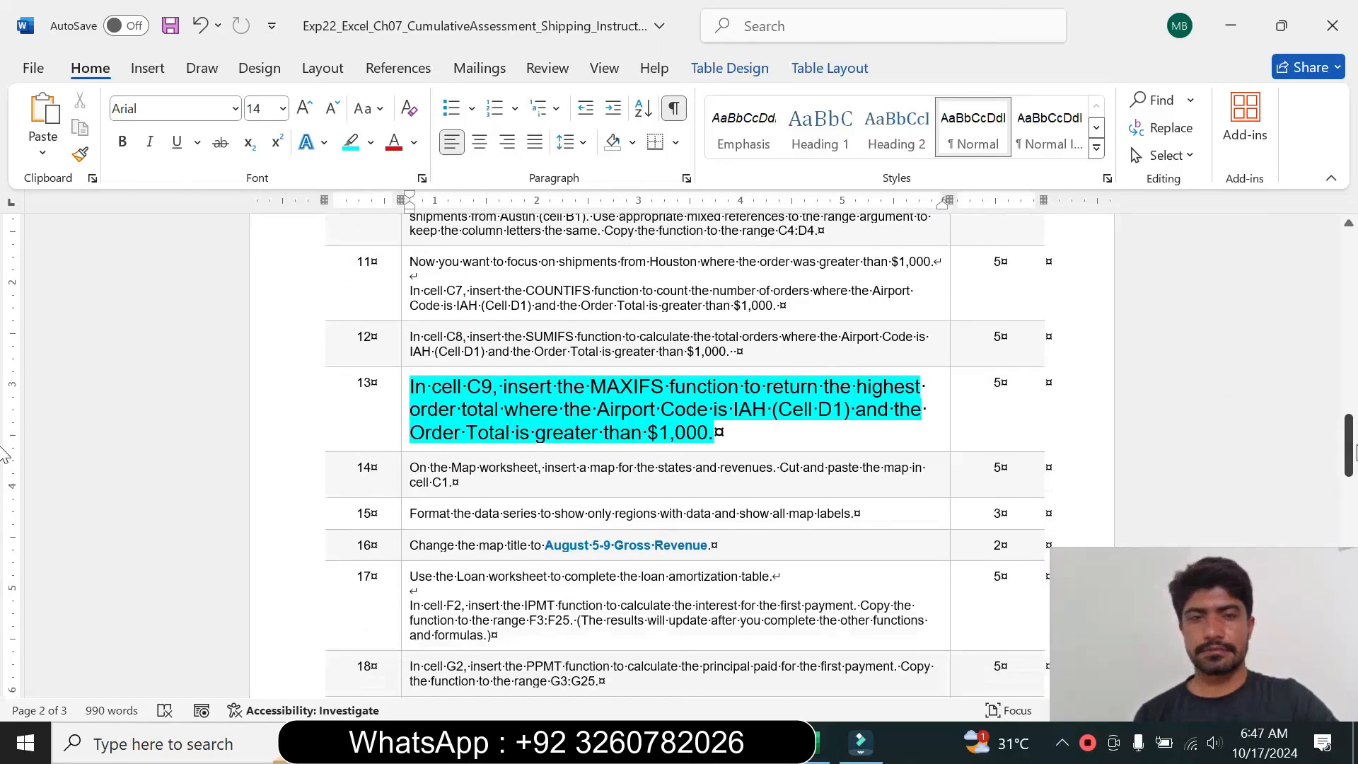
Step: Review the step 13 instruction in Word and select cell C9 on the Stats sheet in Excel
left_click_drag(410, 386, 714, 433)
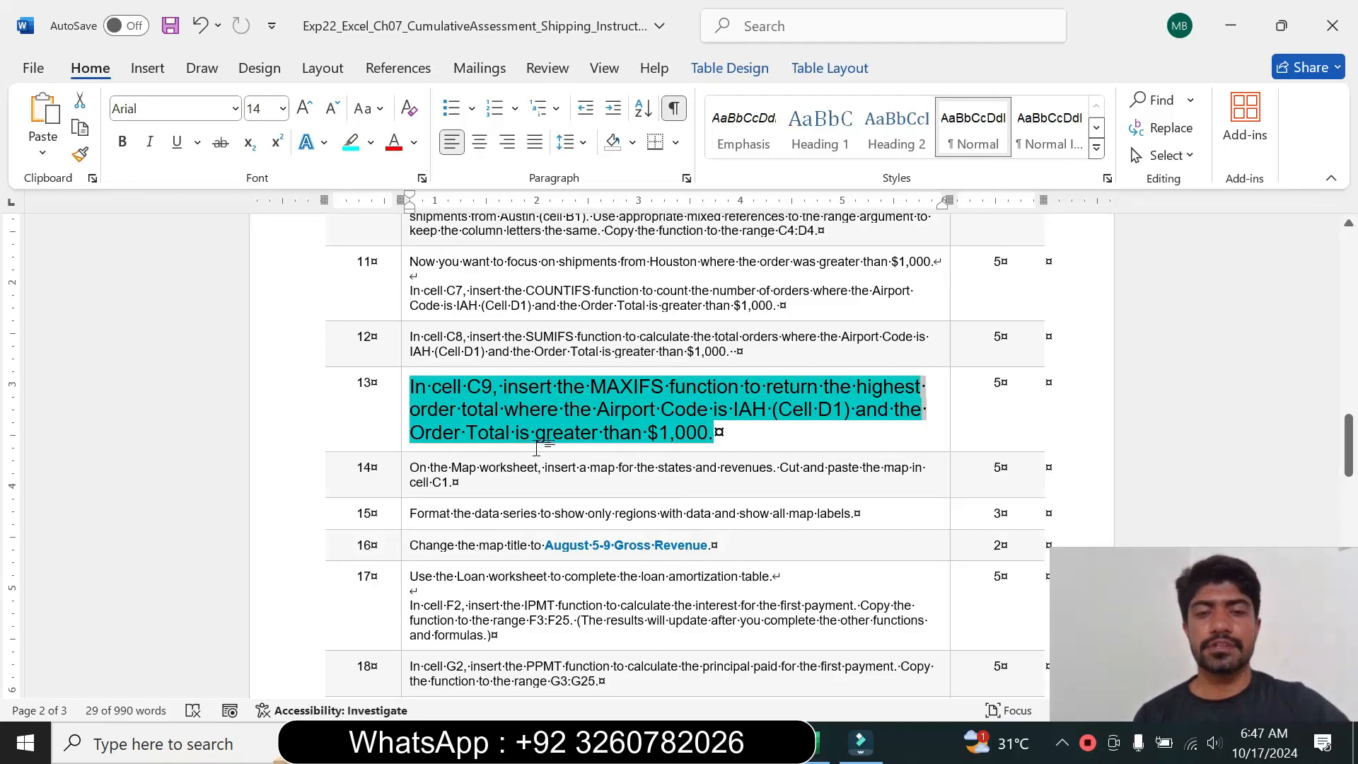
left_click(684, 453)
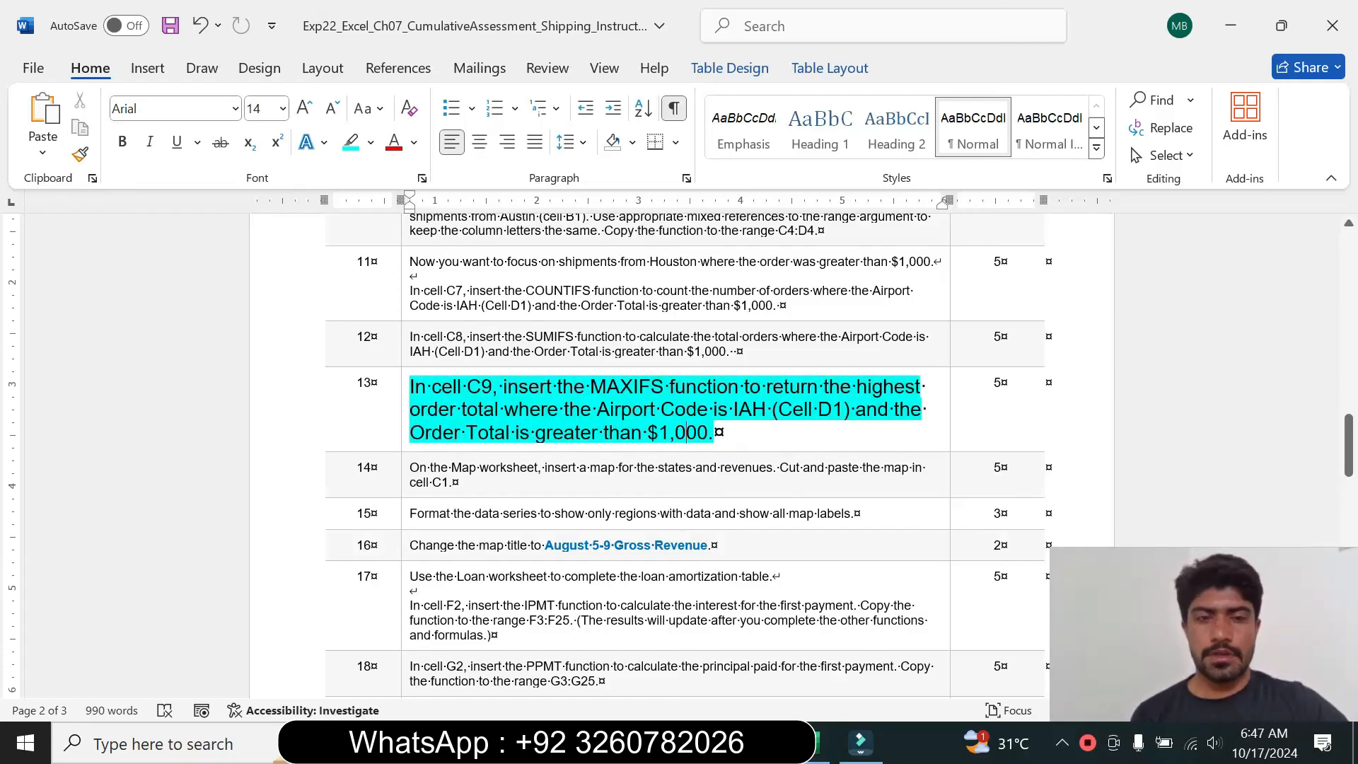
left_click_drag(431, 388, 490, 388)
left_click(820, 742)
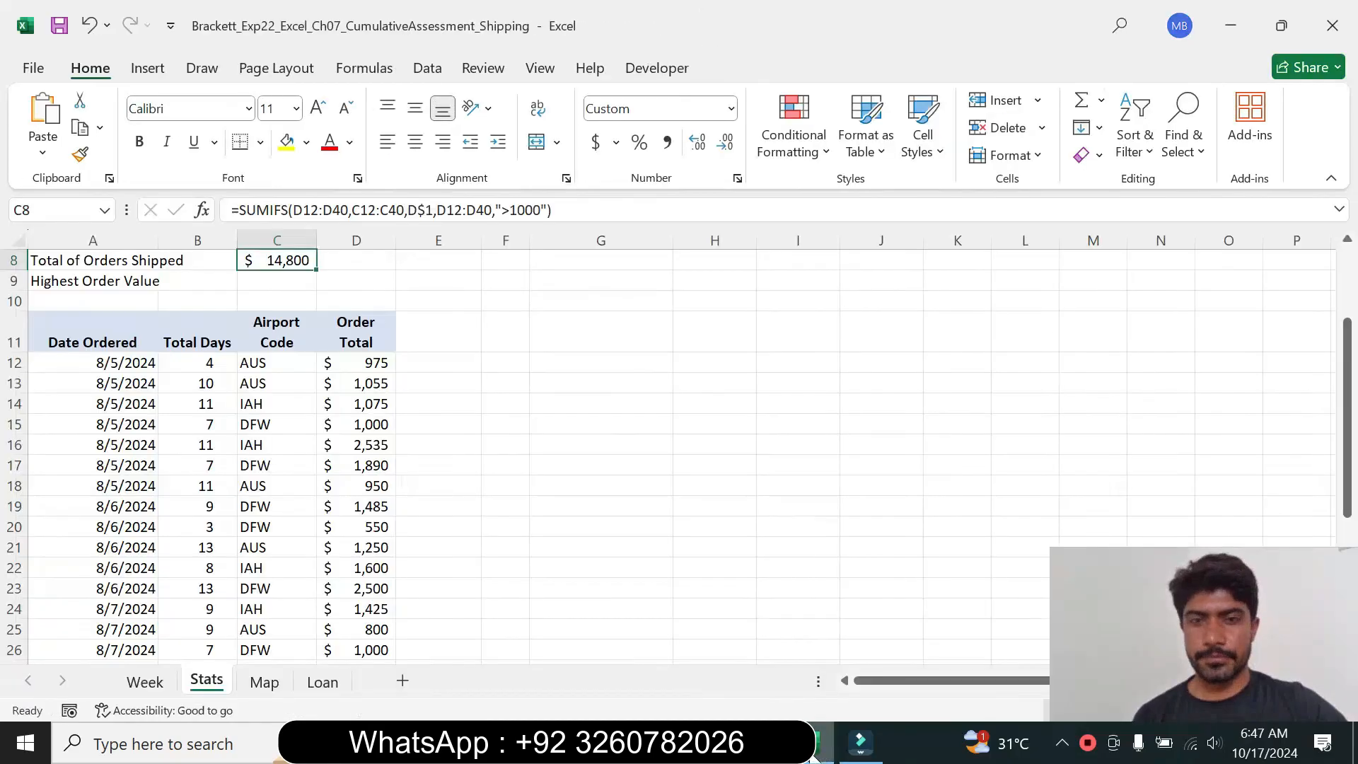
left_click(280, 283)
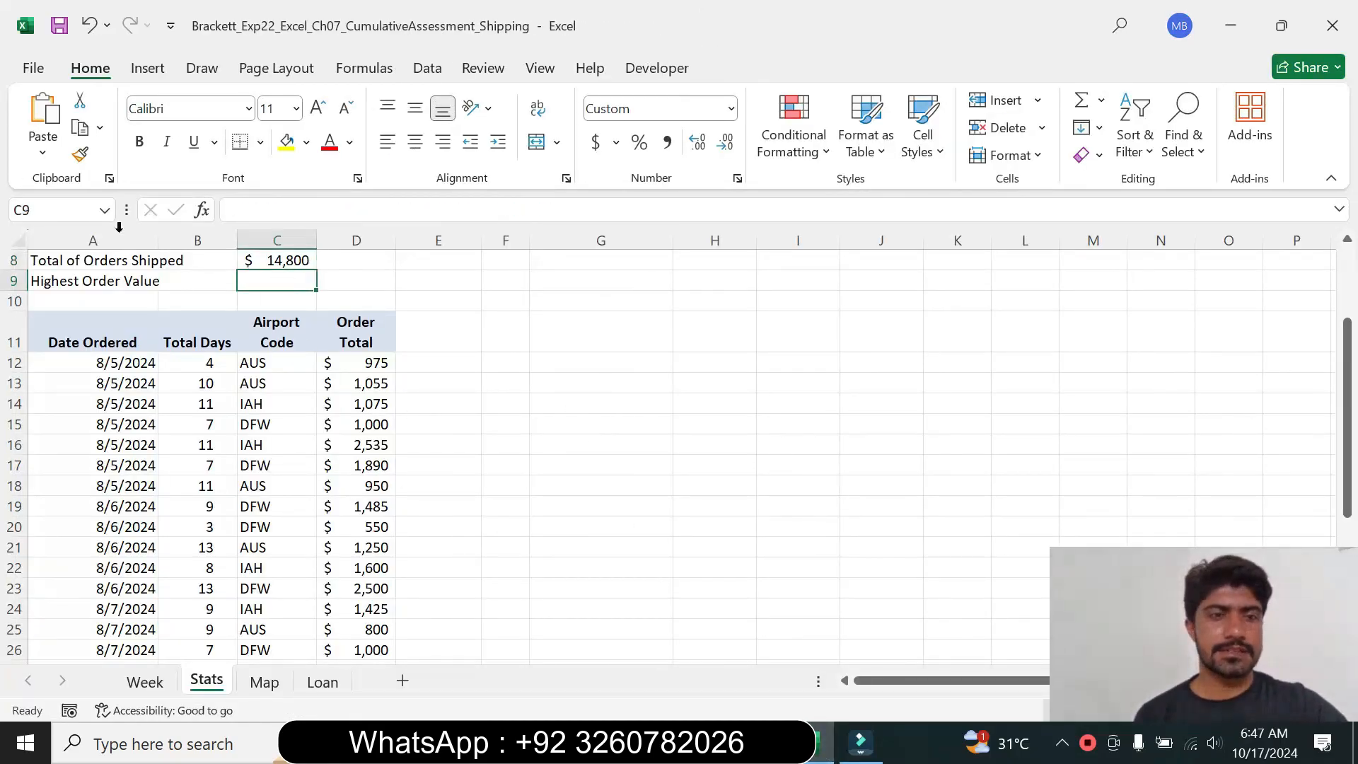
left_click(781, 742)
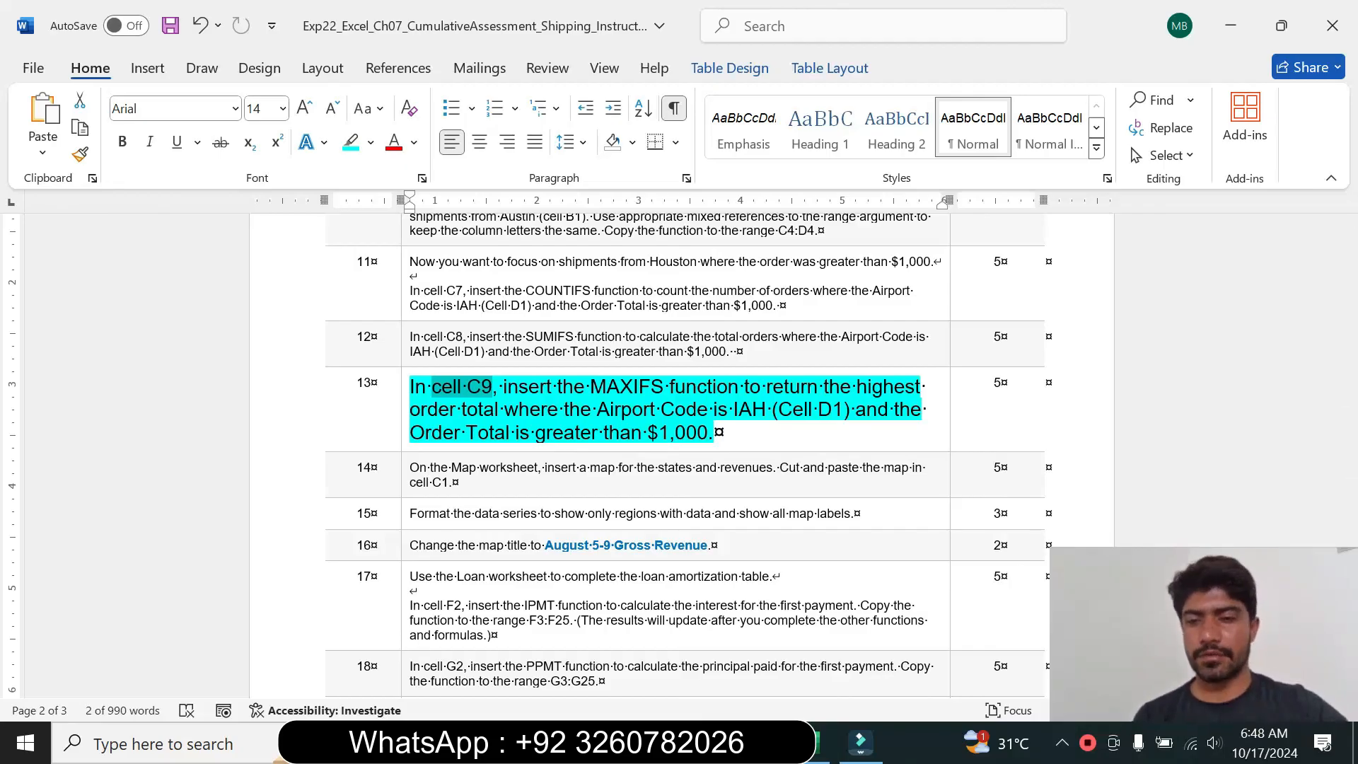
left_click(810, 742)
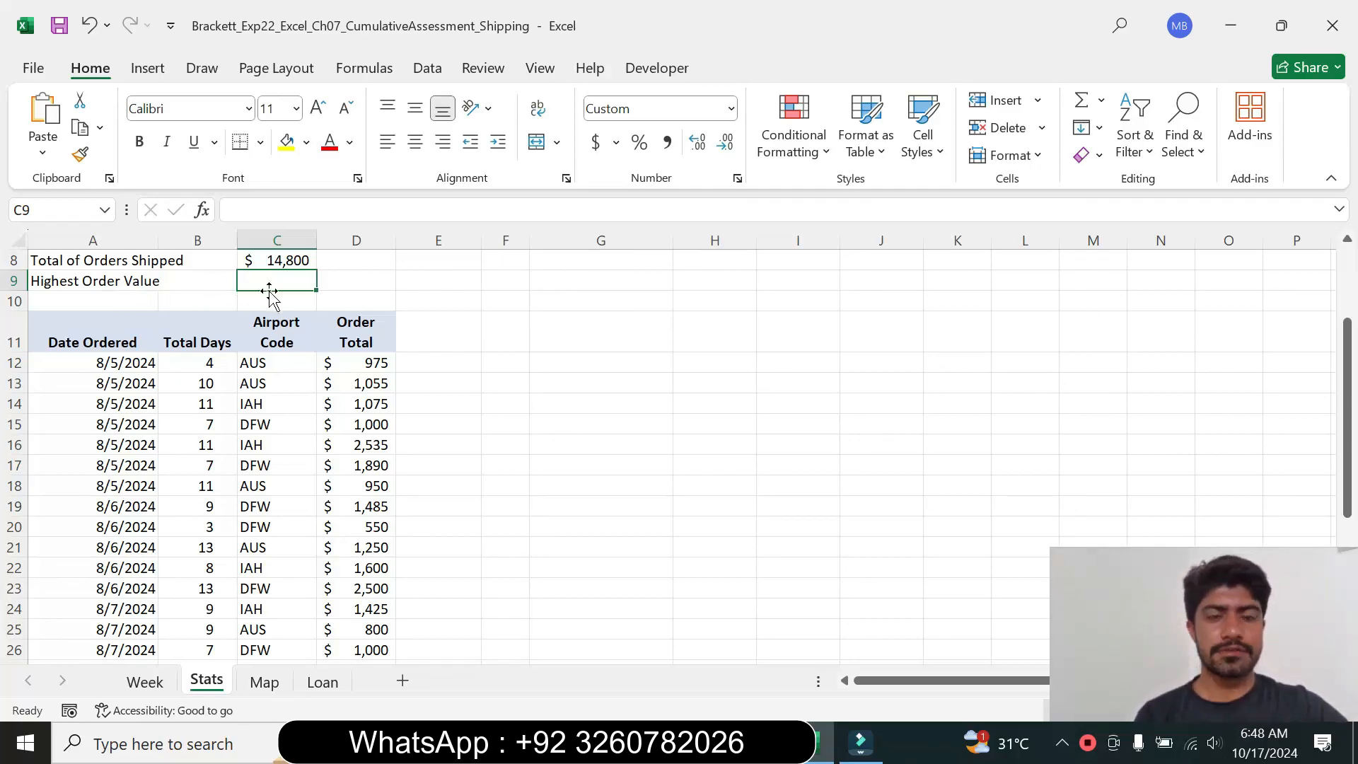
Step: Start a MAXIFS function in cell C9 and open its function arguments
type("=")
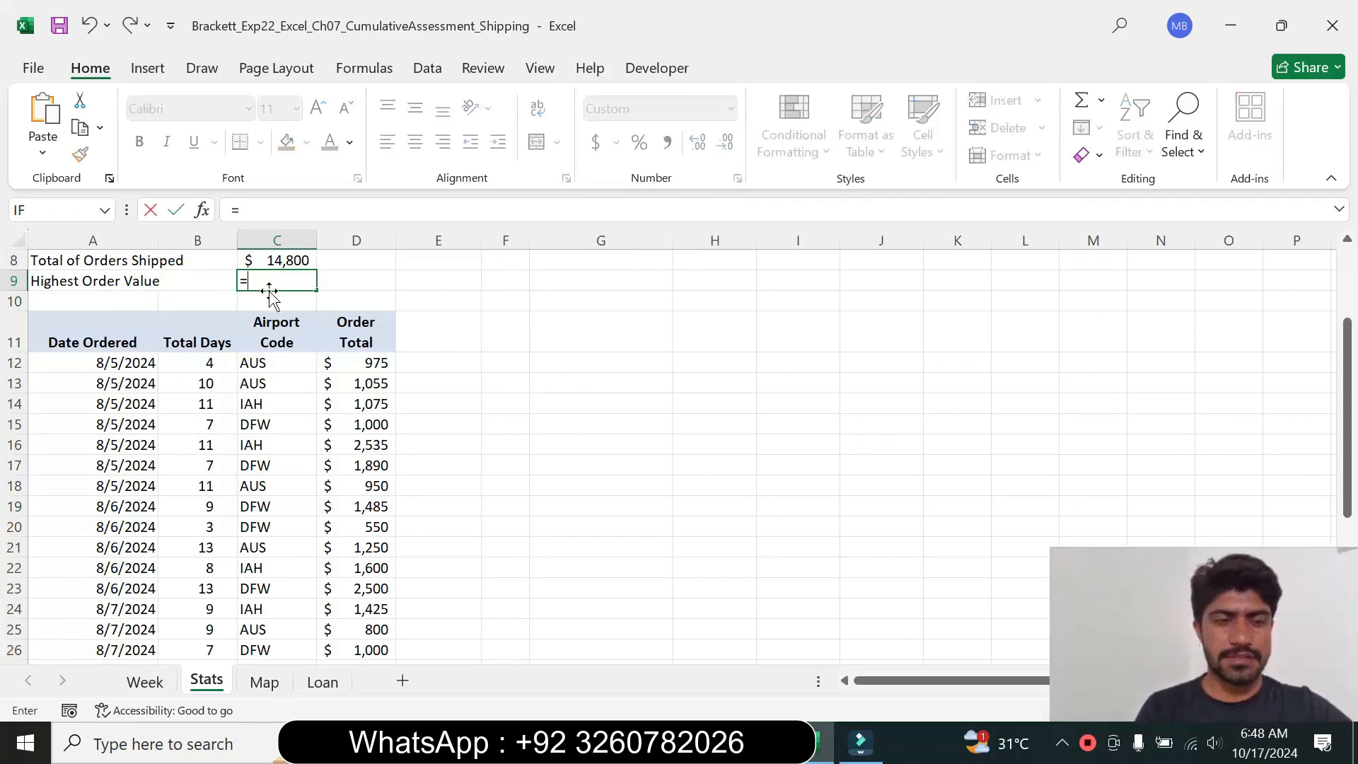
type("max")
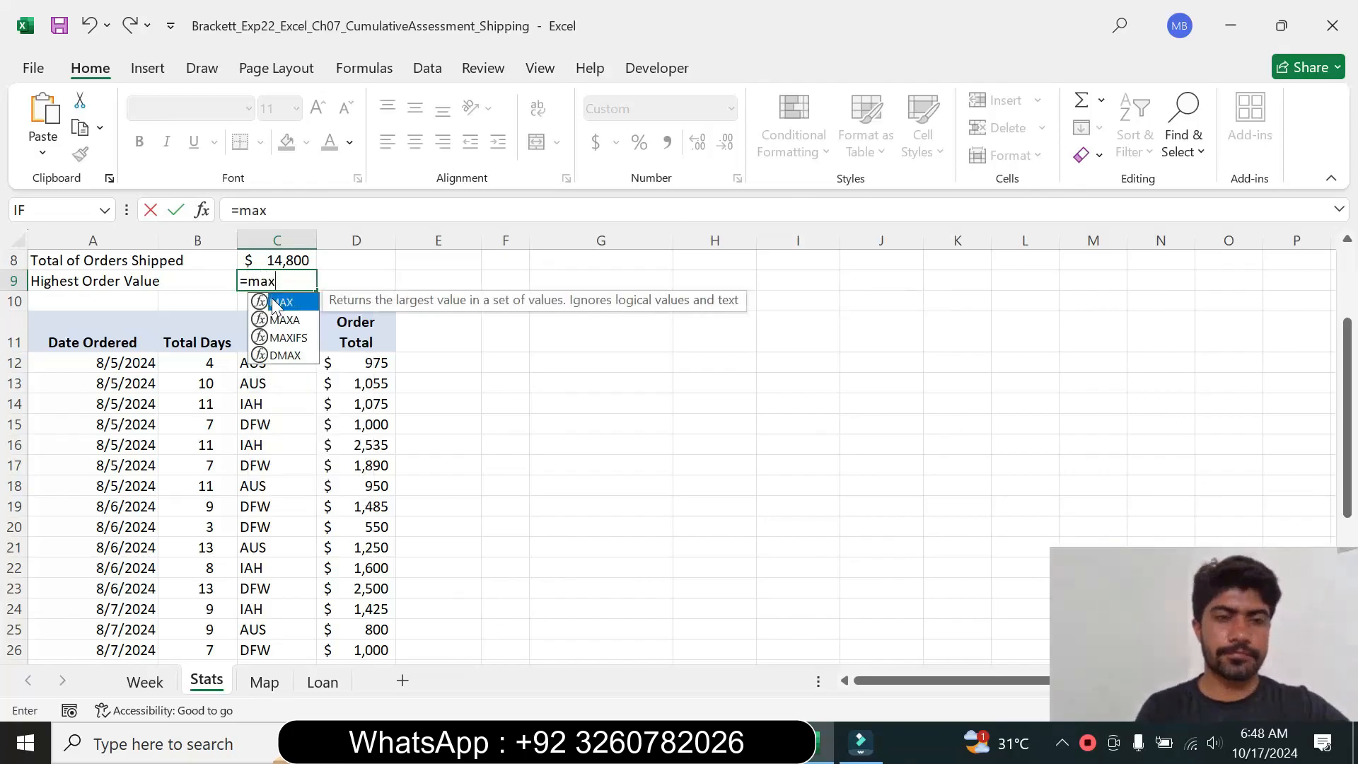
double_click(283, 338)
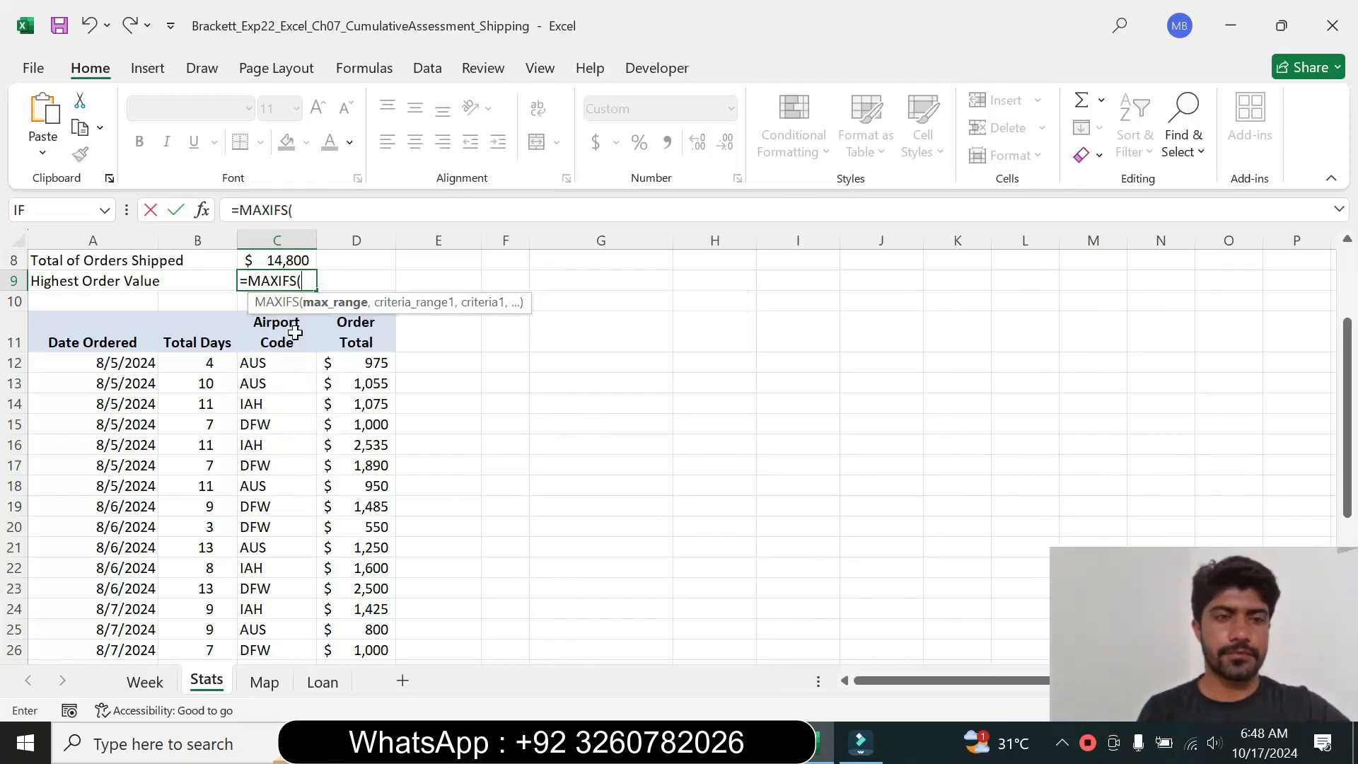
left_click(203, 210)
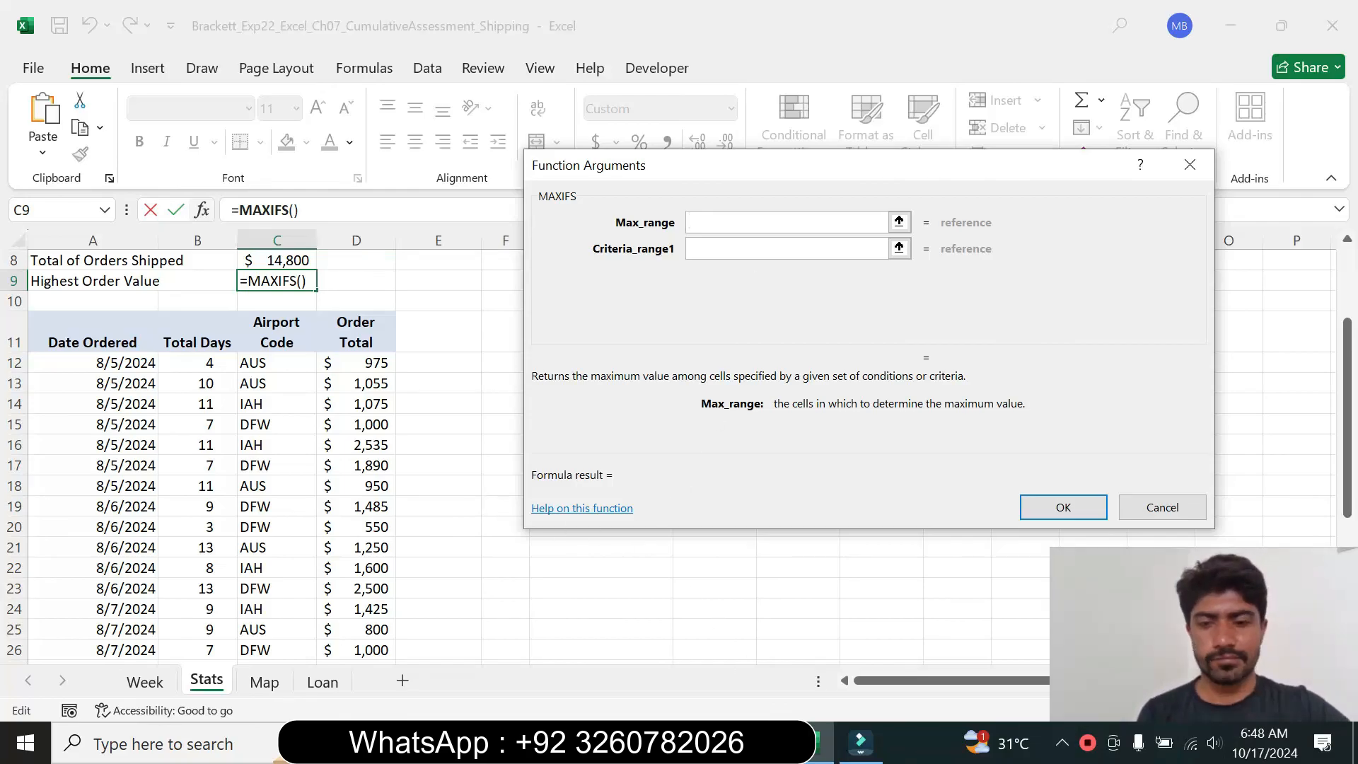
Step: Recheck the step 13 instruction in Word and set the MAXIFS max range to D12:D40 in Excel
key("alt+Tab")
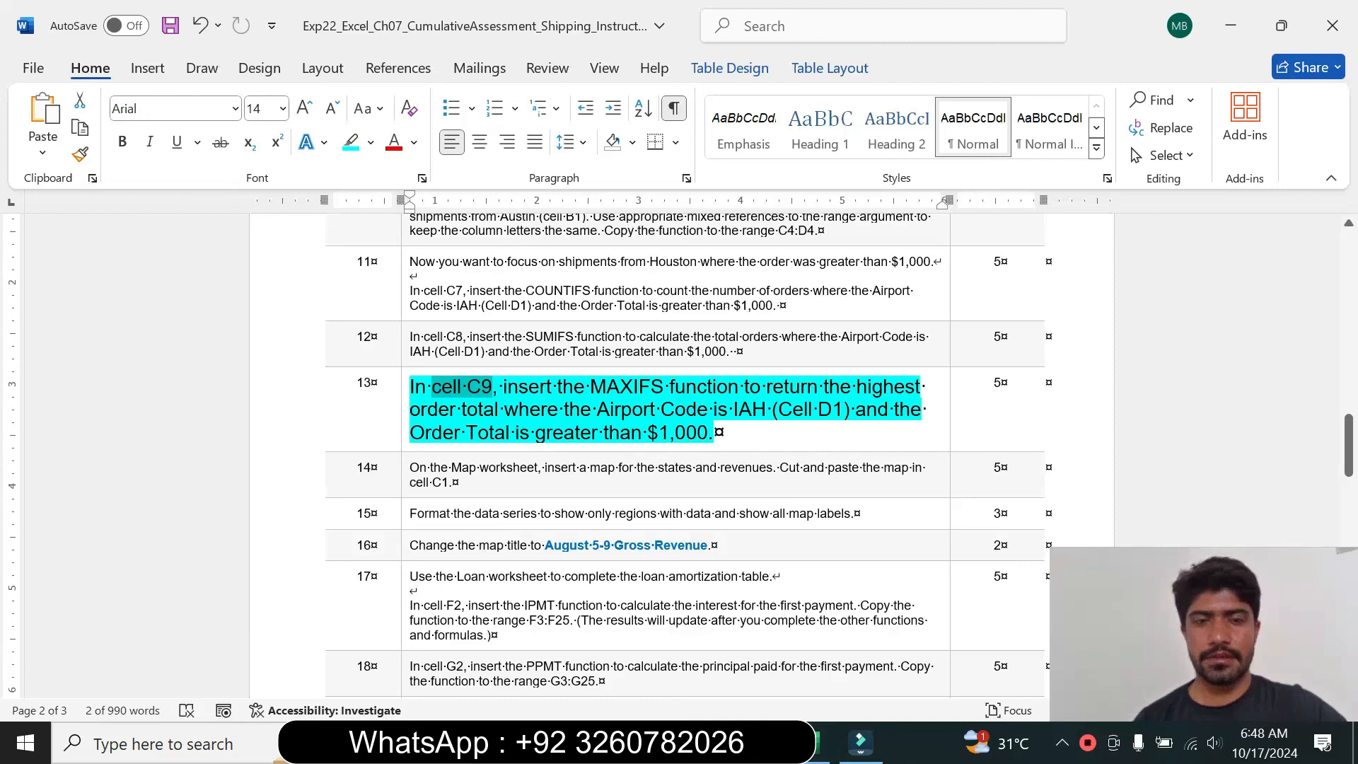
left_click(821, 742)
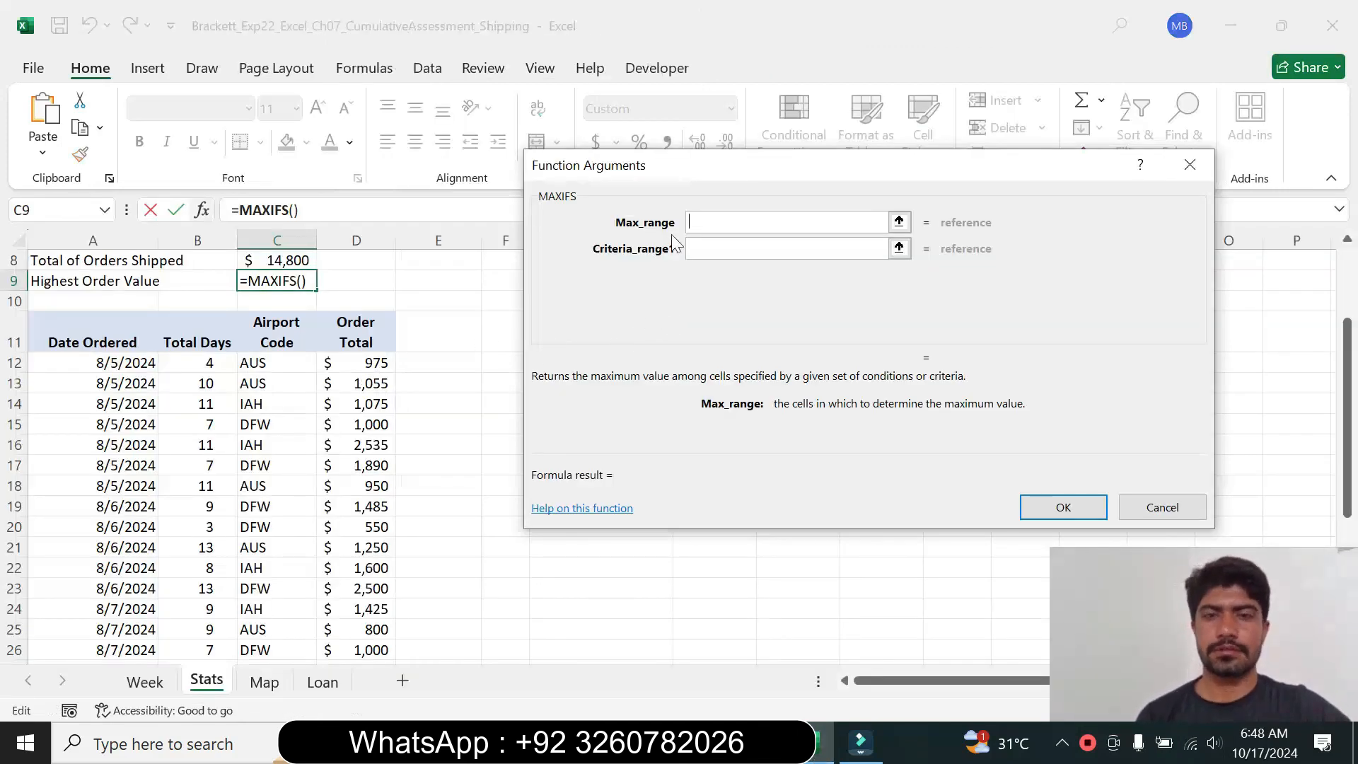
left_click(355, 360)
left_click_drag(355, 359, 378, 637)
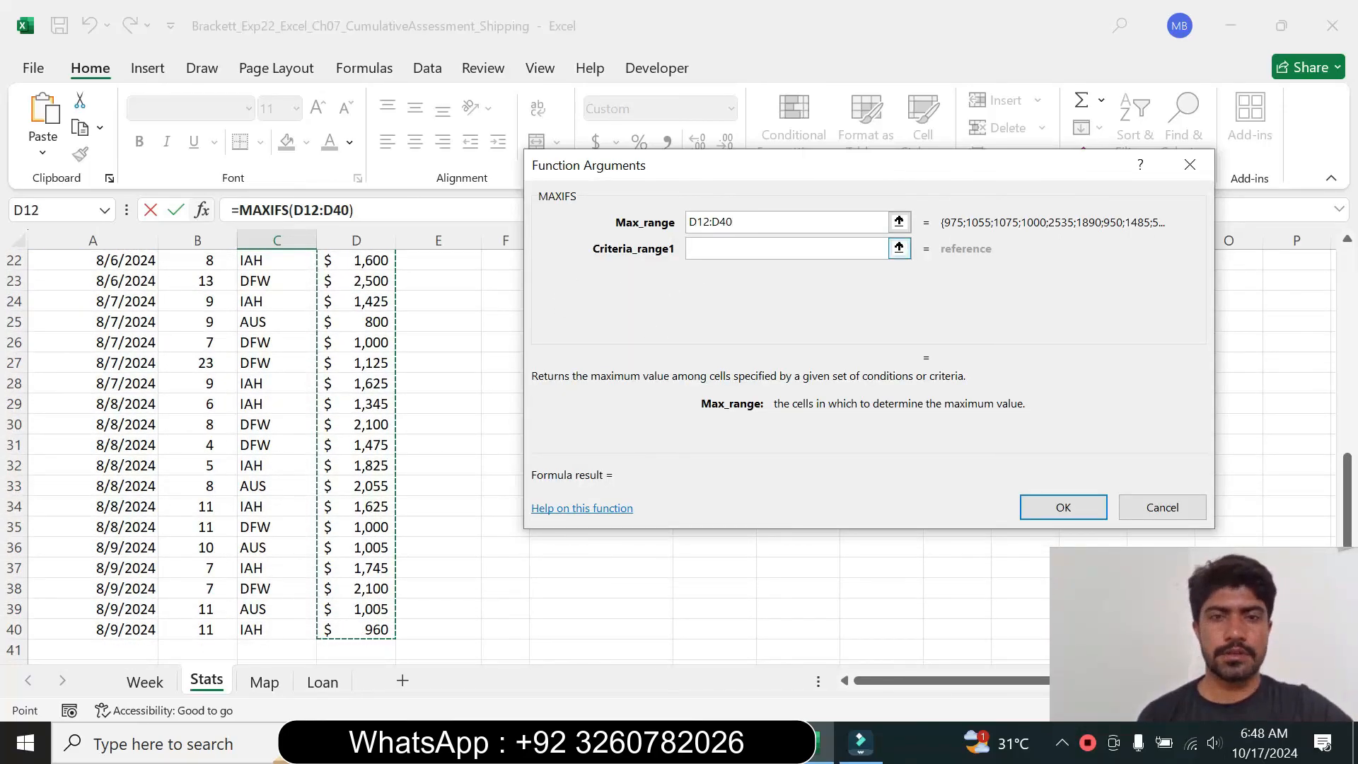
key("Tab")
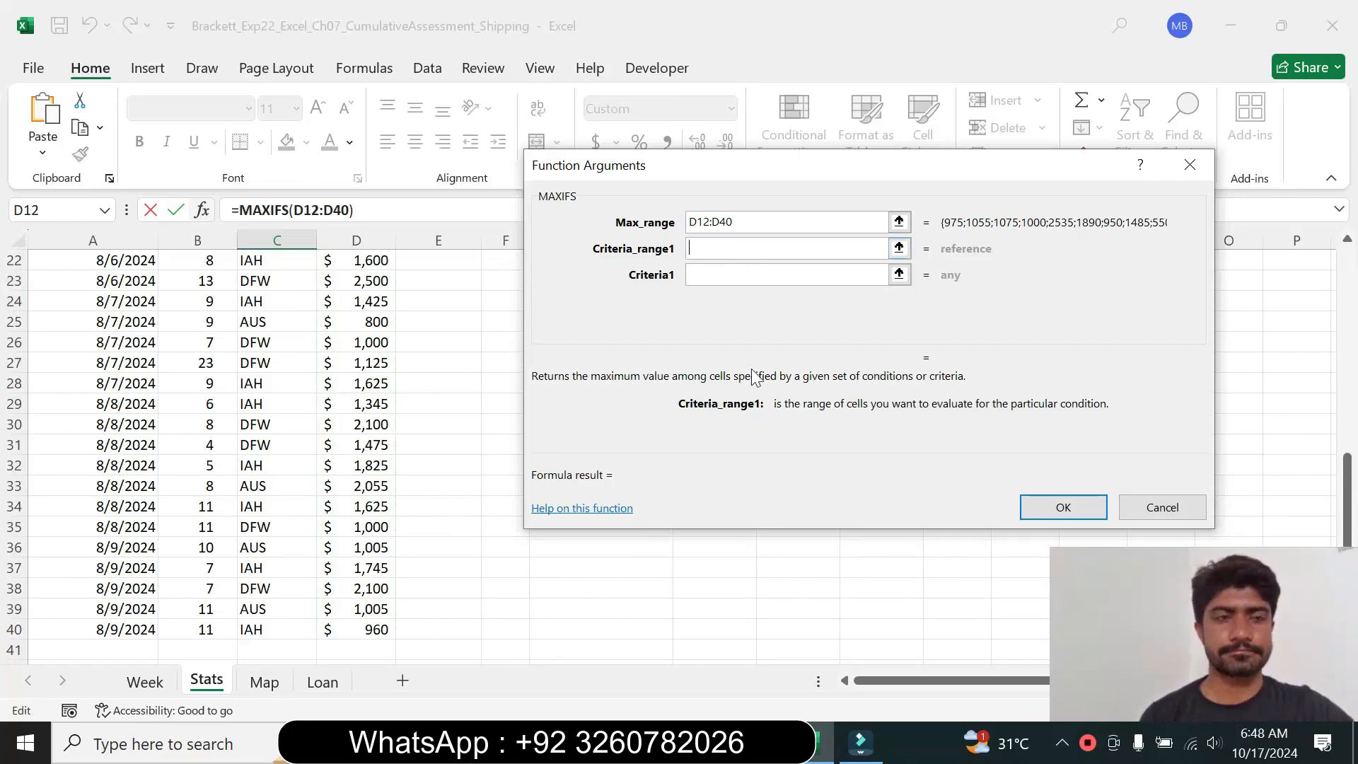
Step: Set the first MAXIFS criteria range to C12:C40 and its criterion to D1, checking the airport code cell in the Word instructions
left_click_drag(1347, 499, 1347, 276)
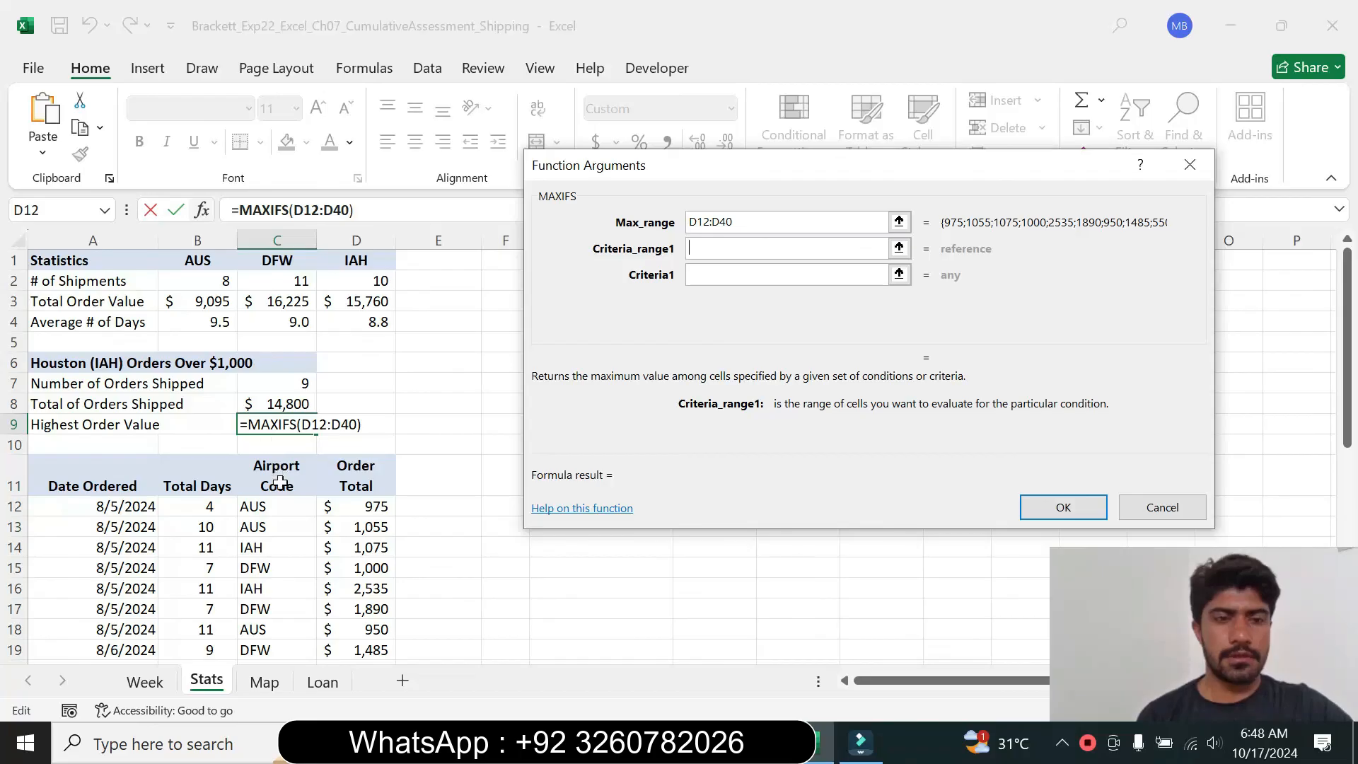
left_click_drag(276, 503, 273, 615)
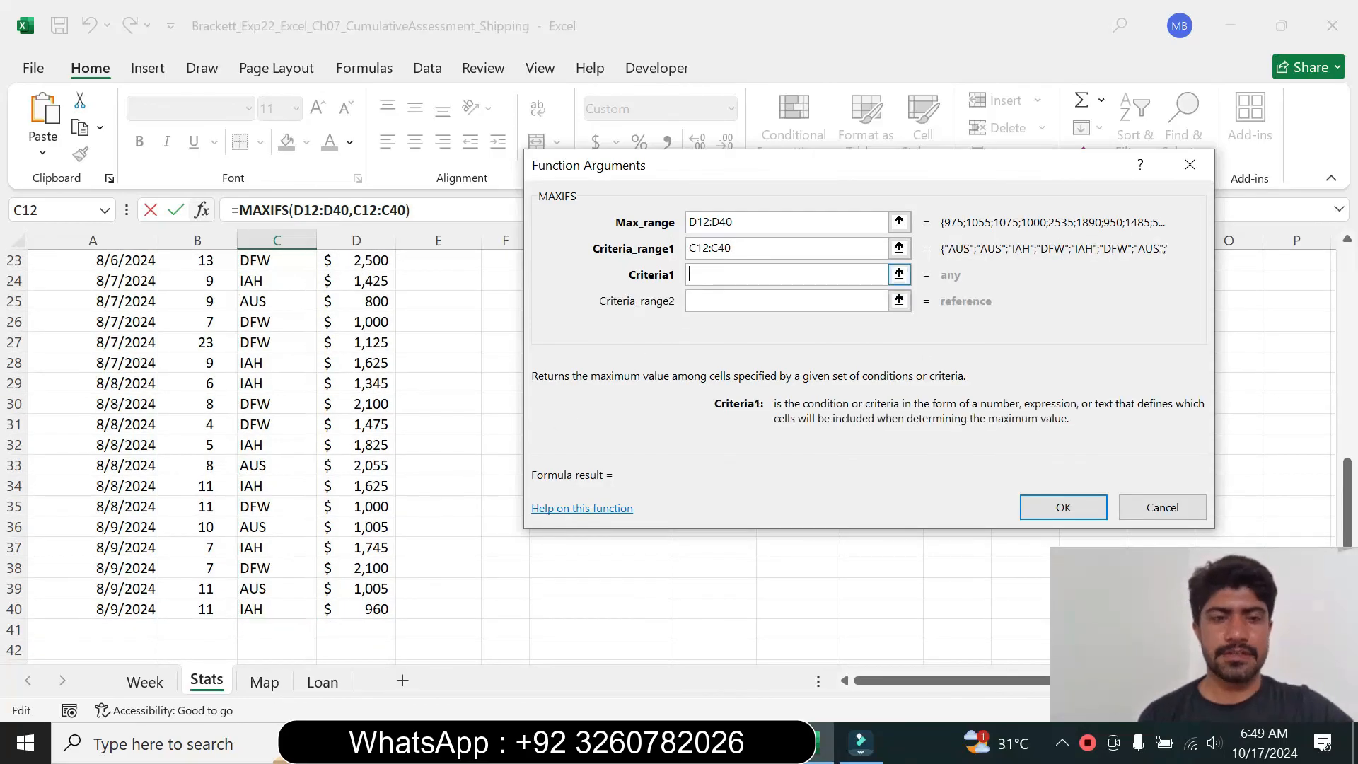
key("alt+Tab")
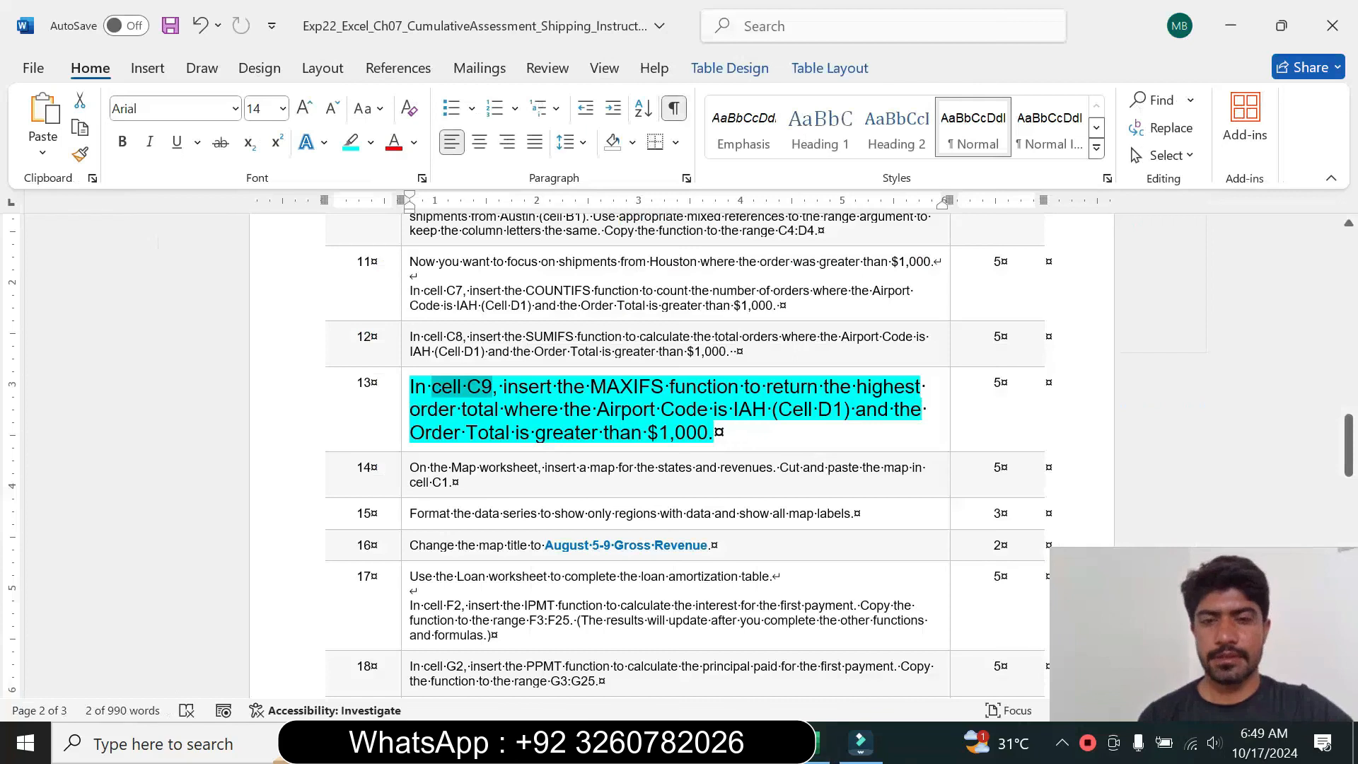
left_click_drag(775, 410, 837, 412)
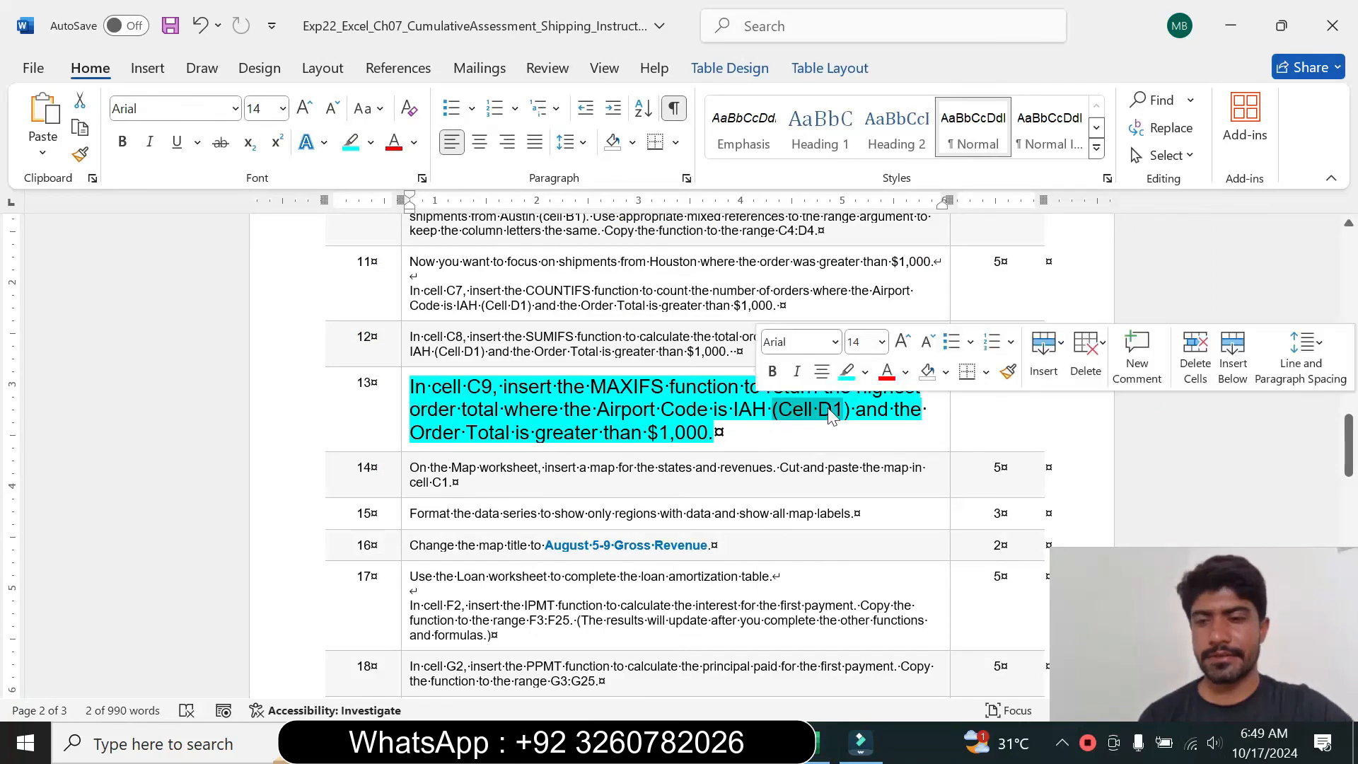
left_click(822, 742)
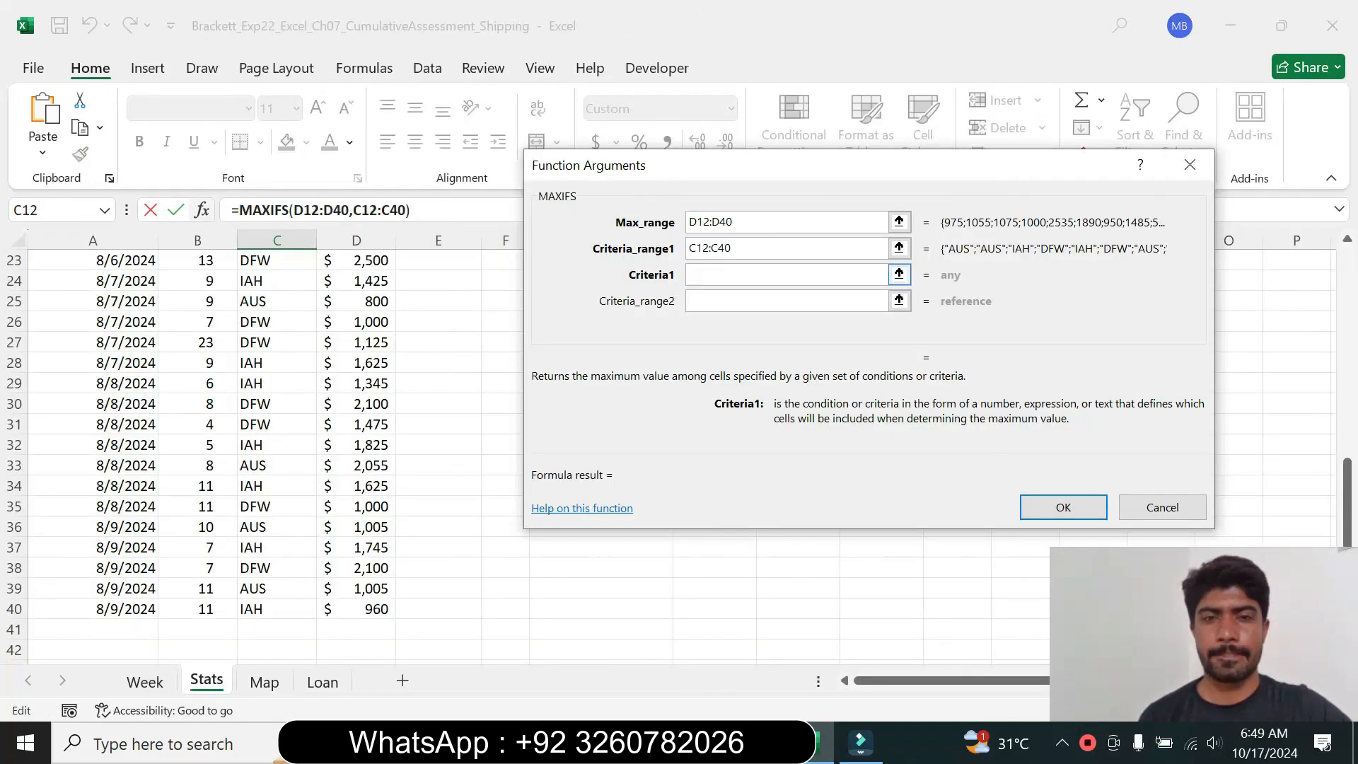
left_click_drag(1351, 489, 1356, 238)
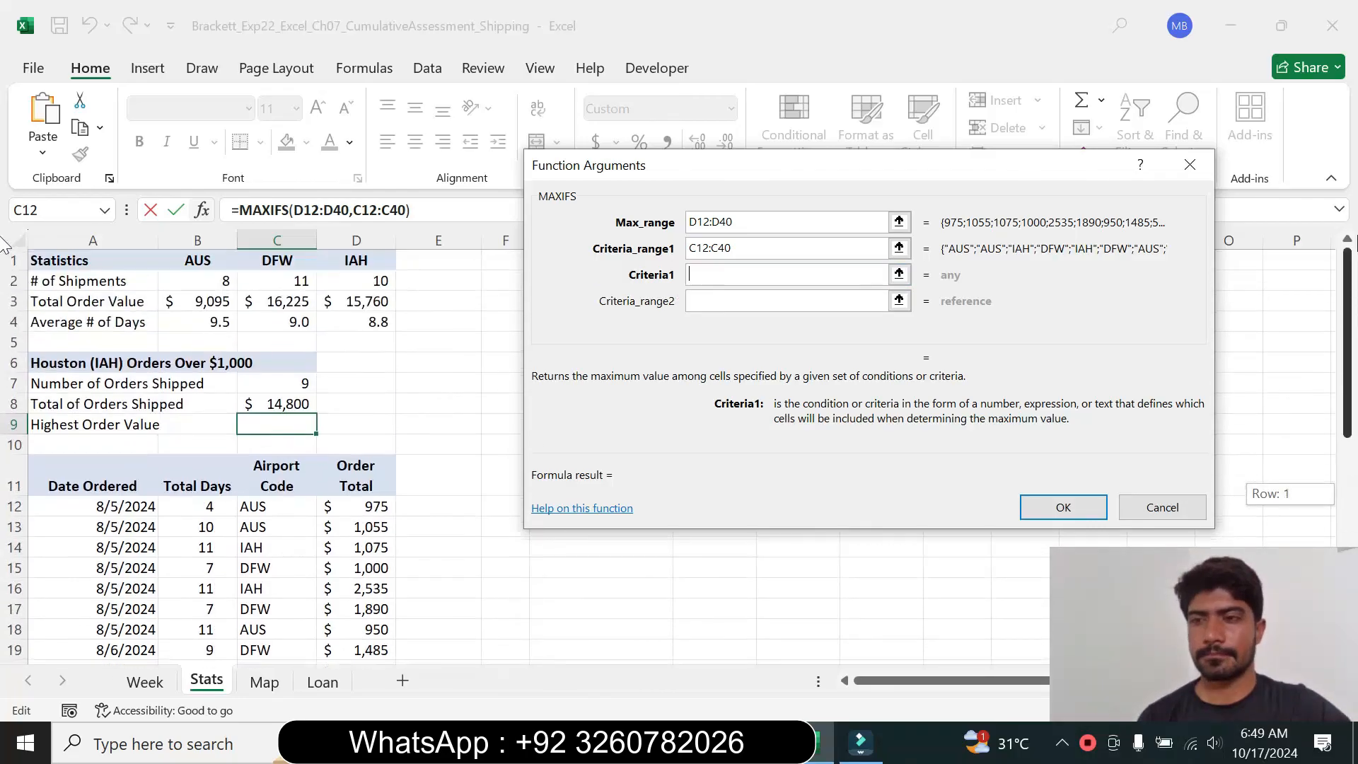
left_click(359, 261)
key("Tab")
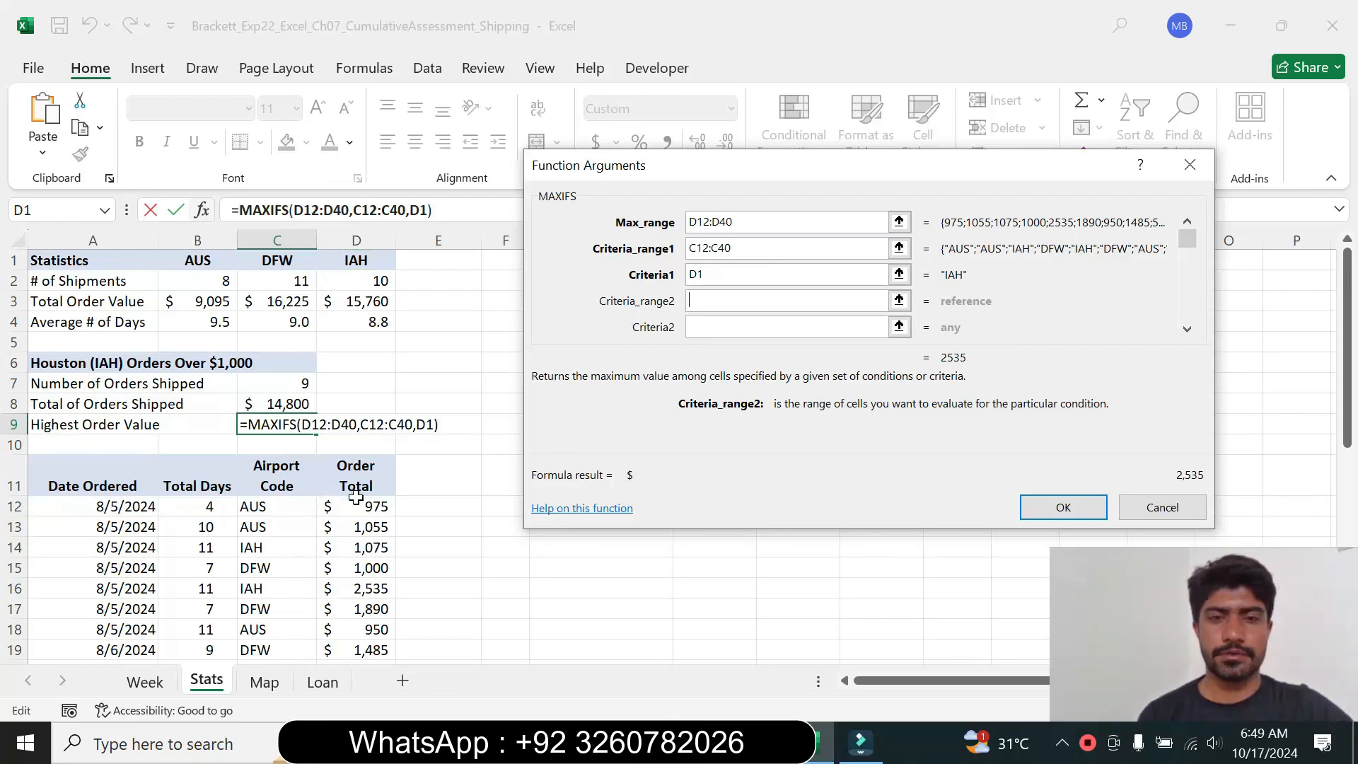
Step: Add D12:D40 as the second MAXIFS criteria range with the criterion ">1000", rechecking the Word instructions, and complete the function
left_click_drag(356, 506, 369, 628)
key("Tab")
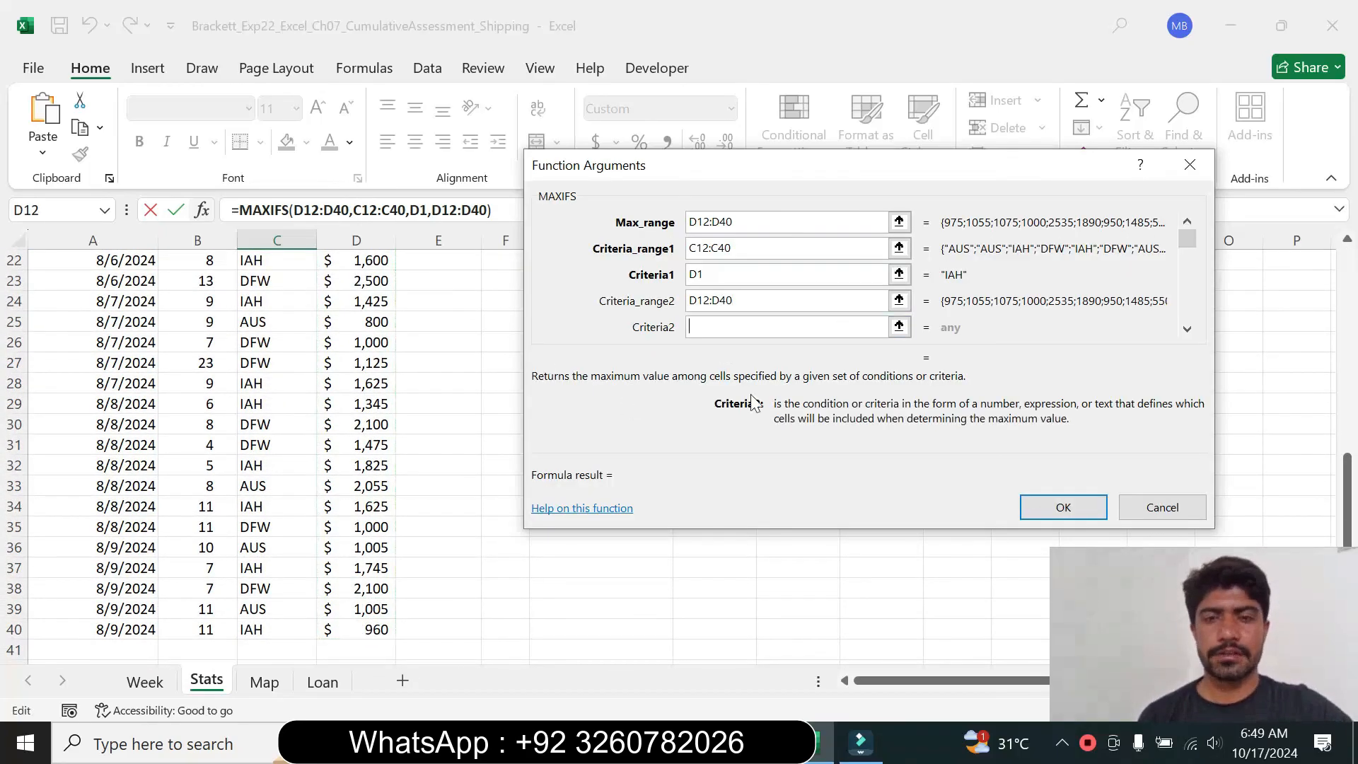
key("alt+Tab")
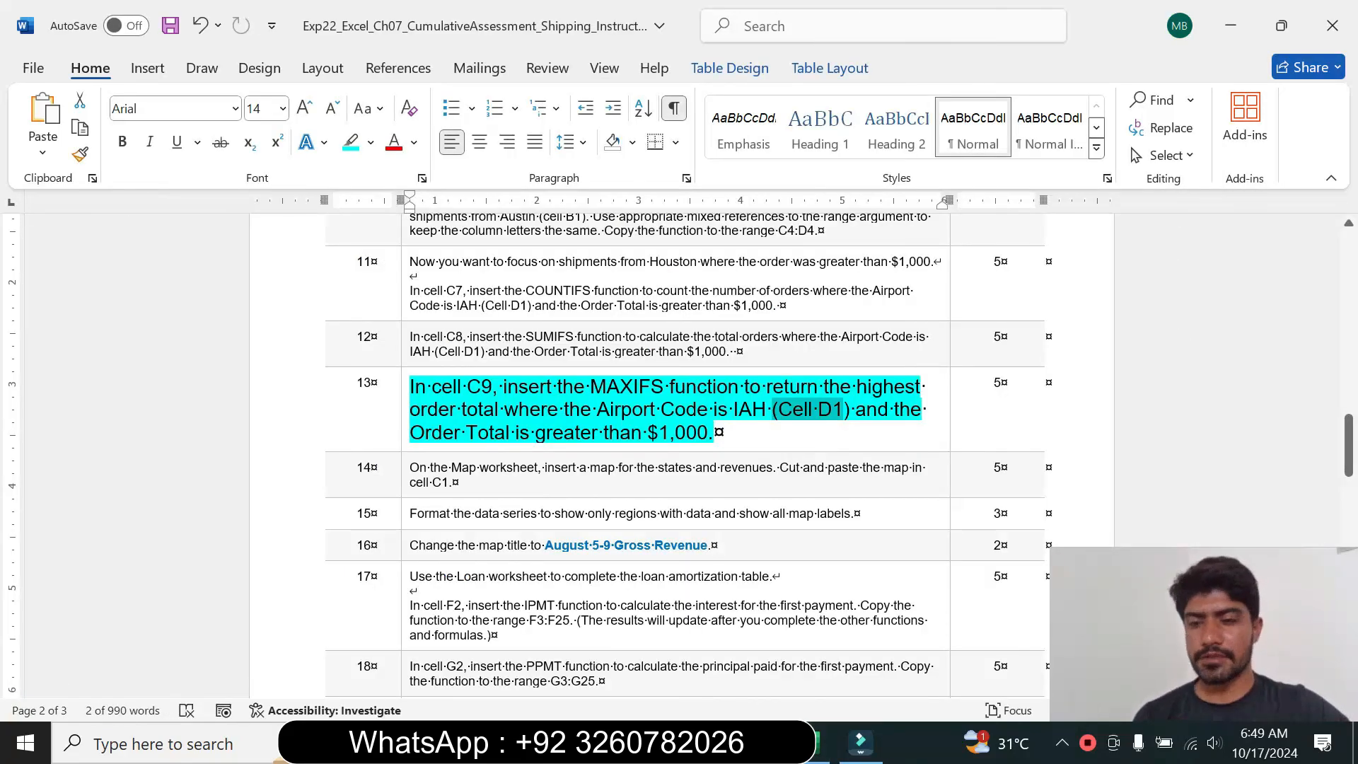
key("alt+Tab")
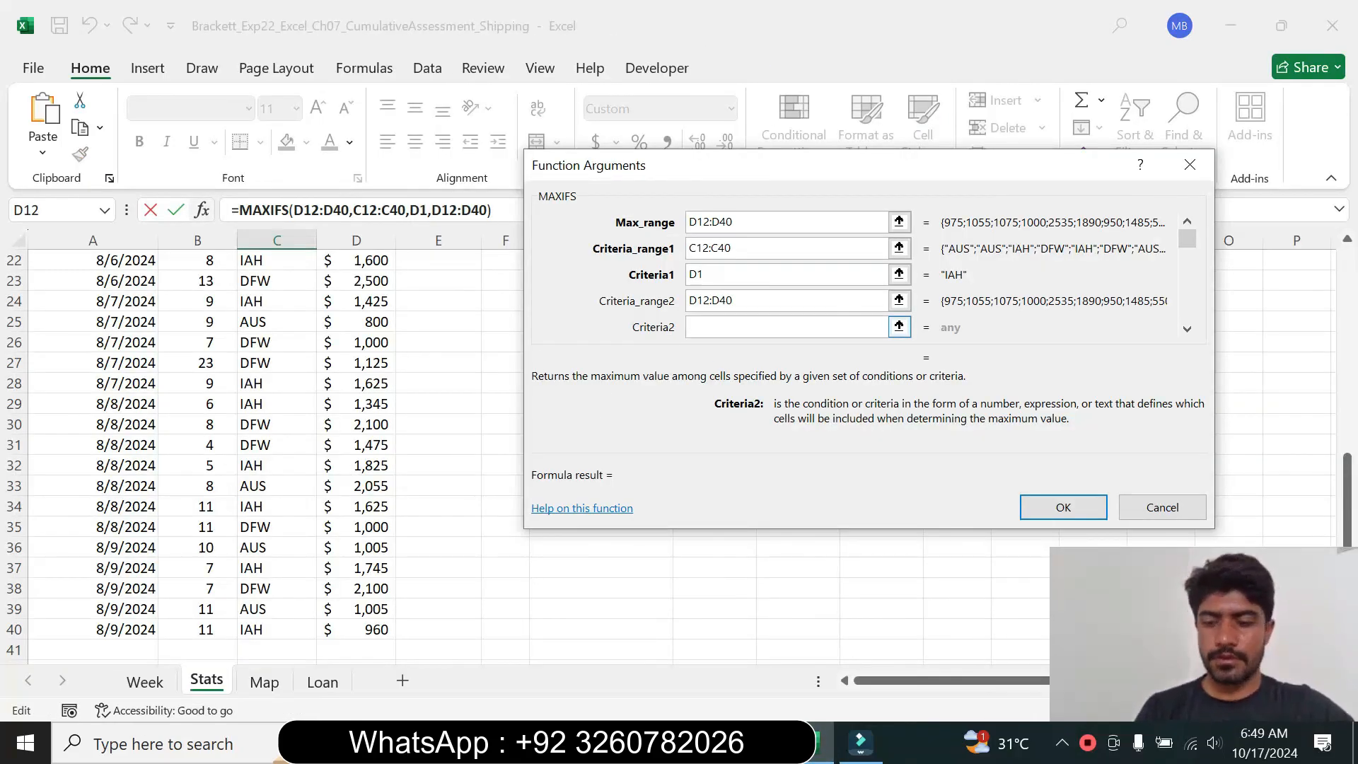
type("\"")
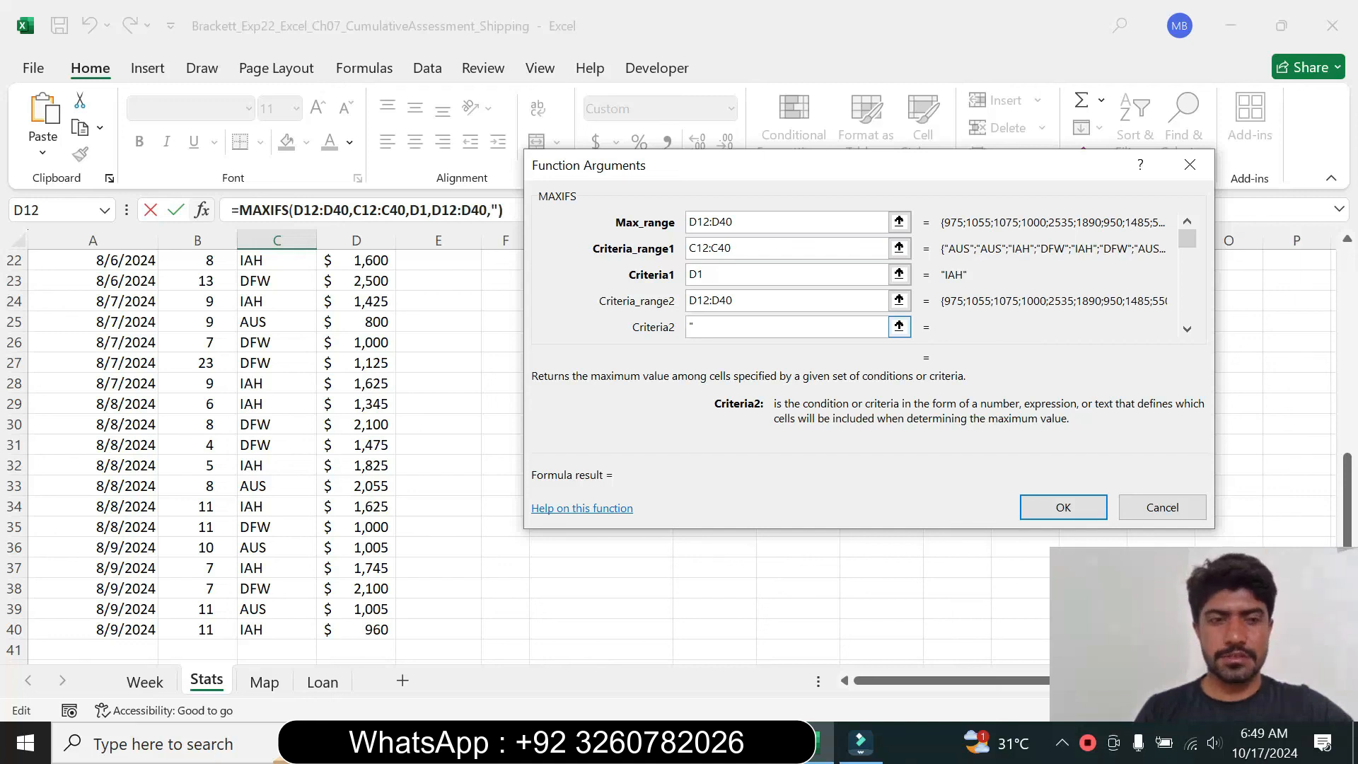
type(">")
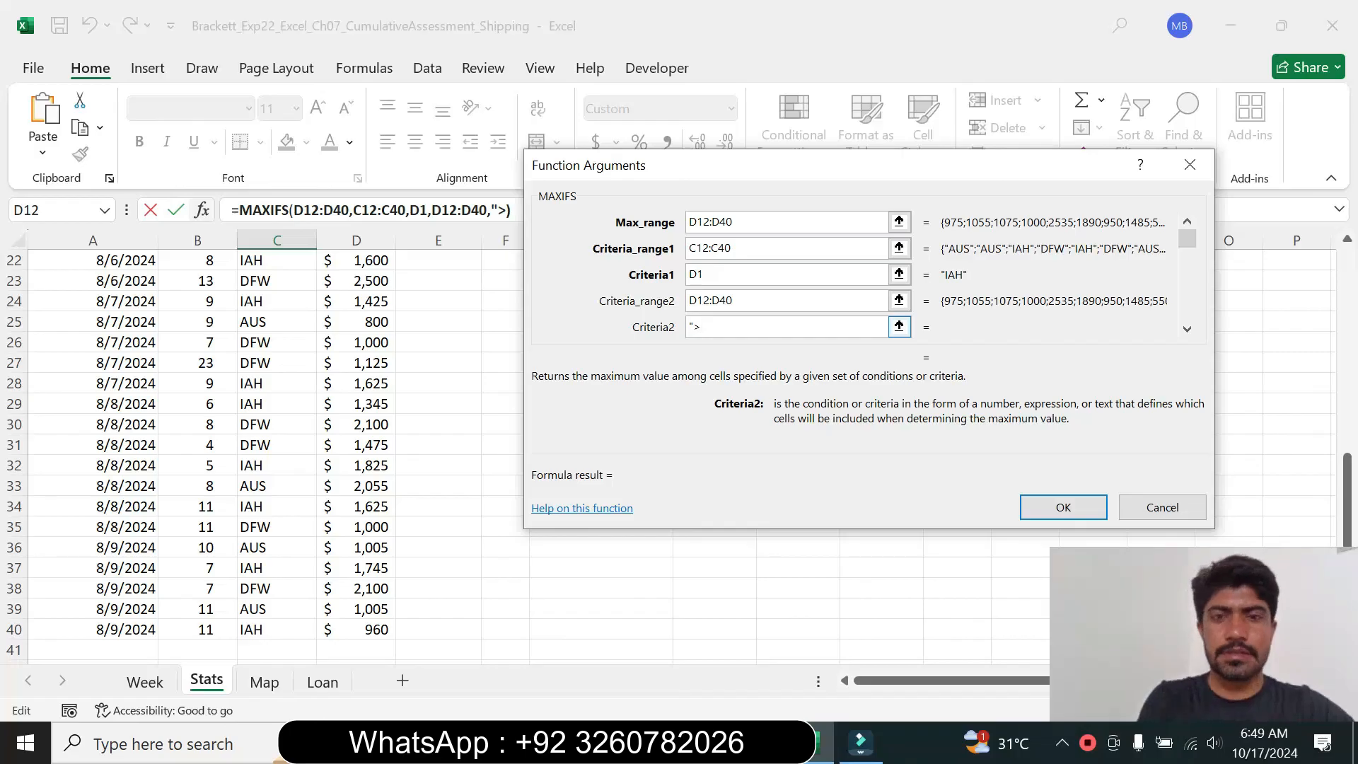
type("1")
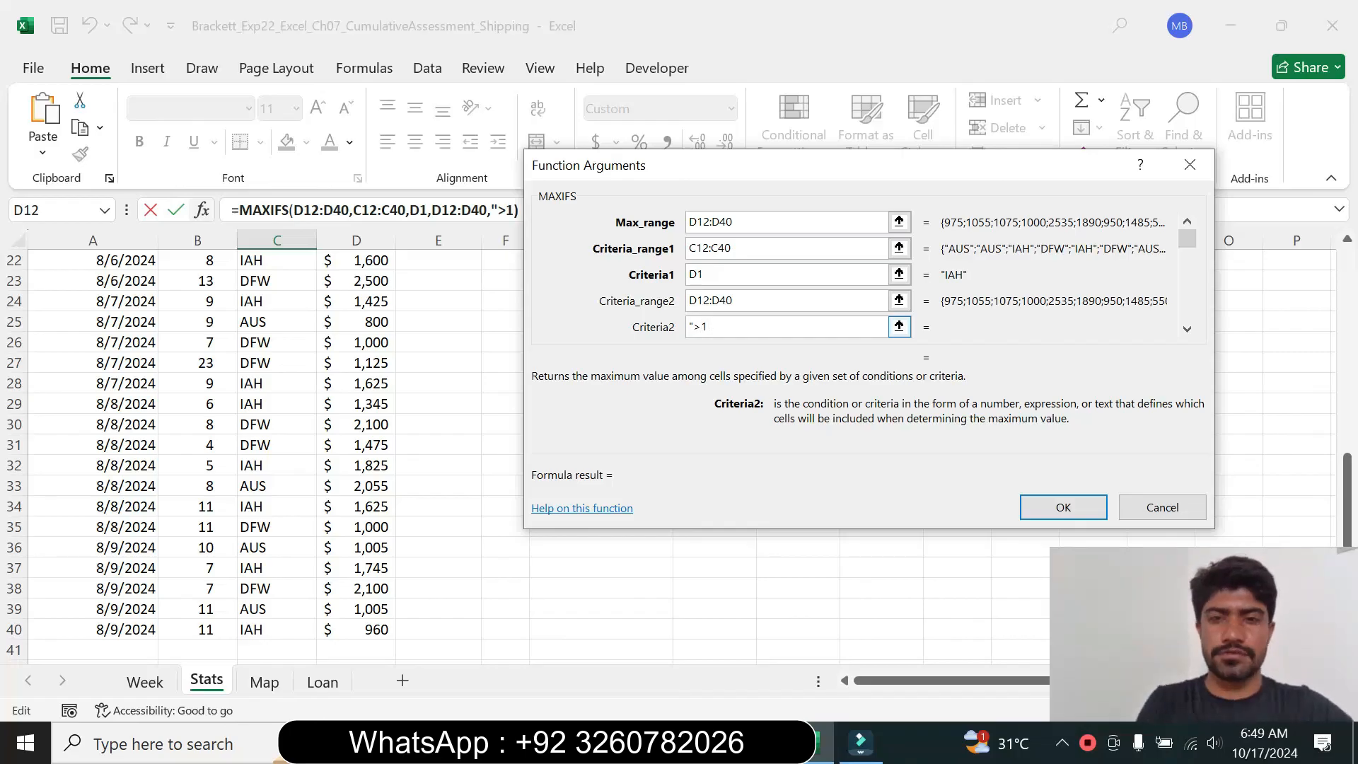
type("00")
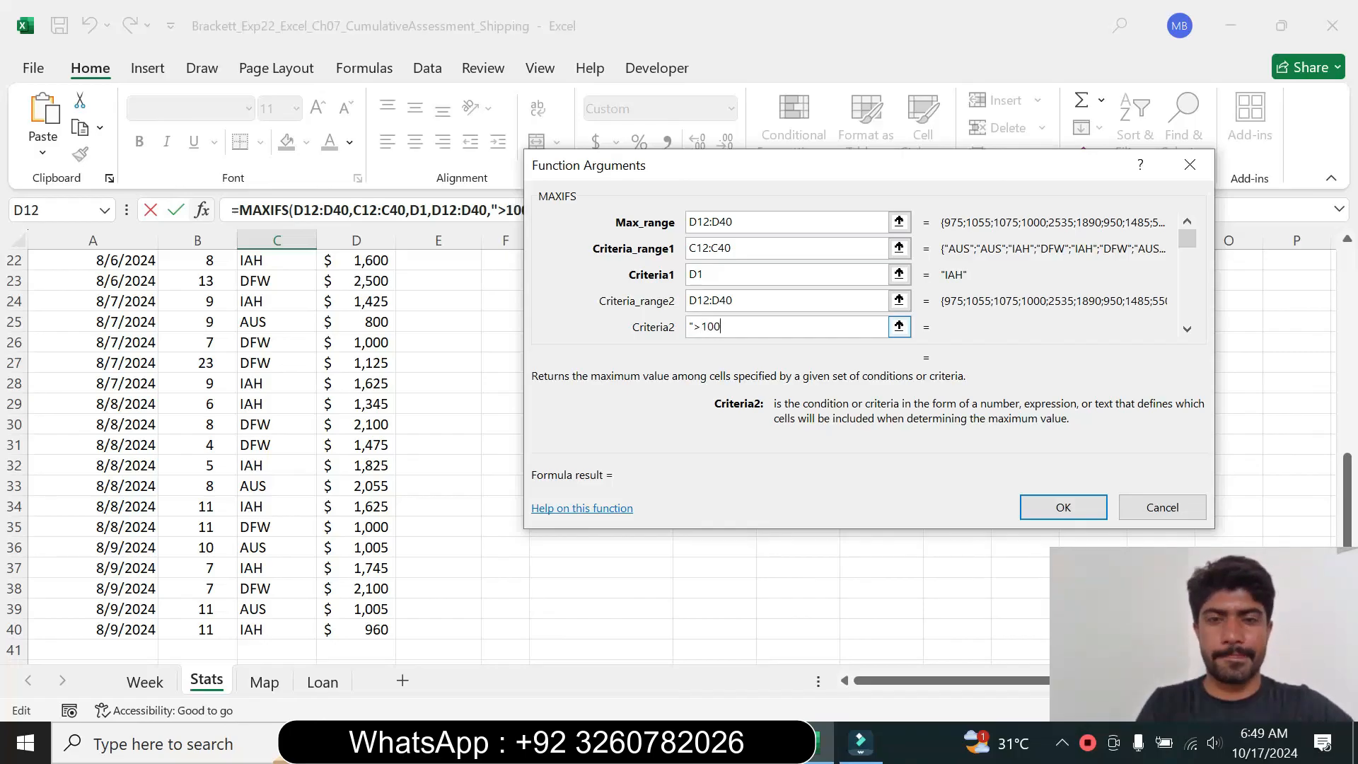
type("0\"")
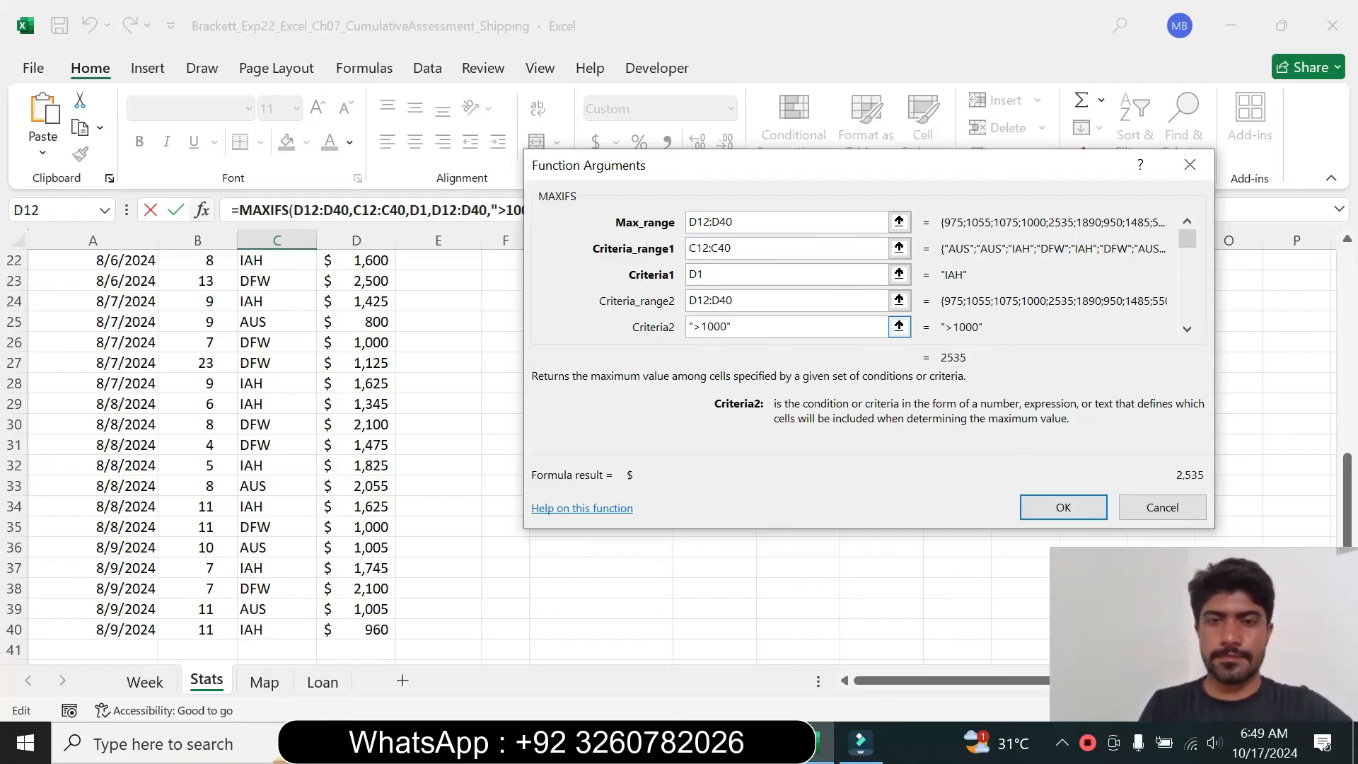
left_click(1063, 507)
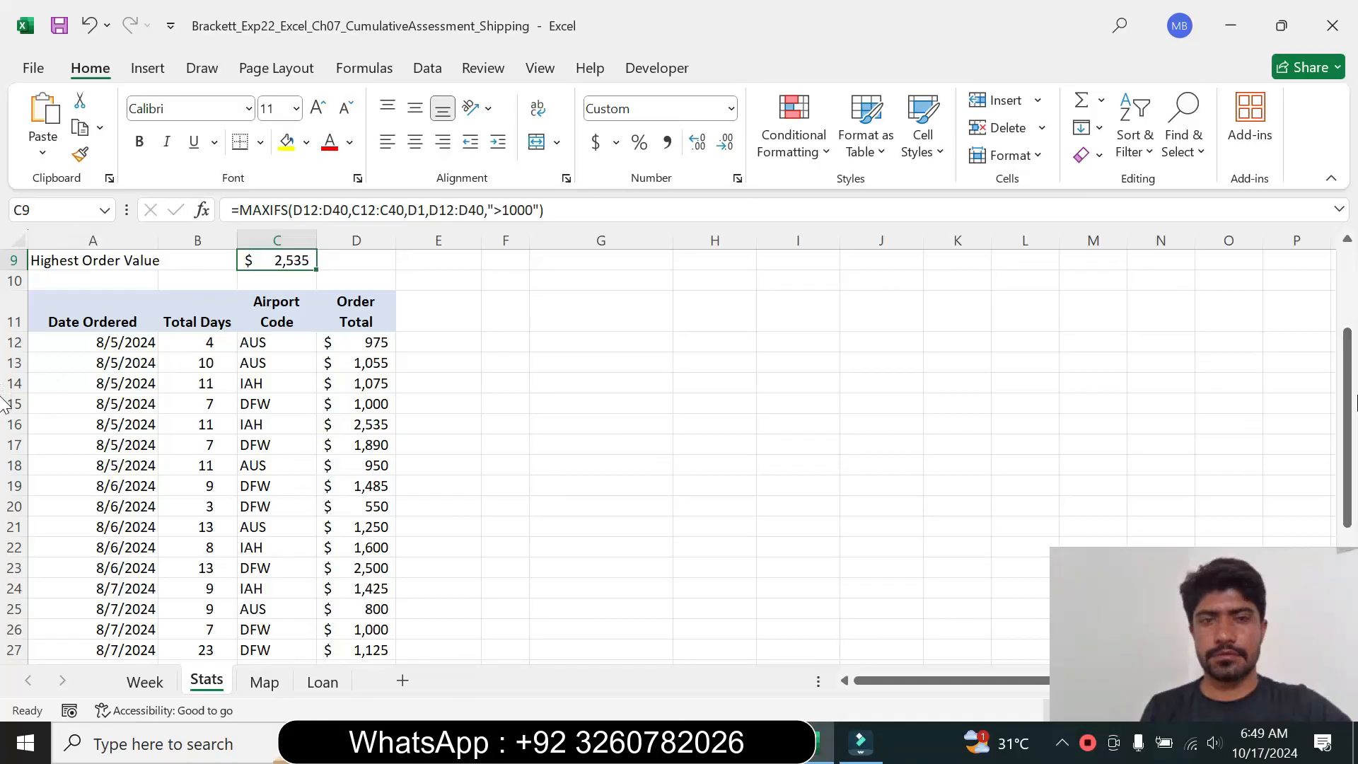
Step: Review the Houston order statistics on the Stats sheet and the shipping data on the Week sheet
left_click_drag(1346, 368, 1321, 281)
left_click(302, 408)
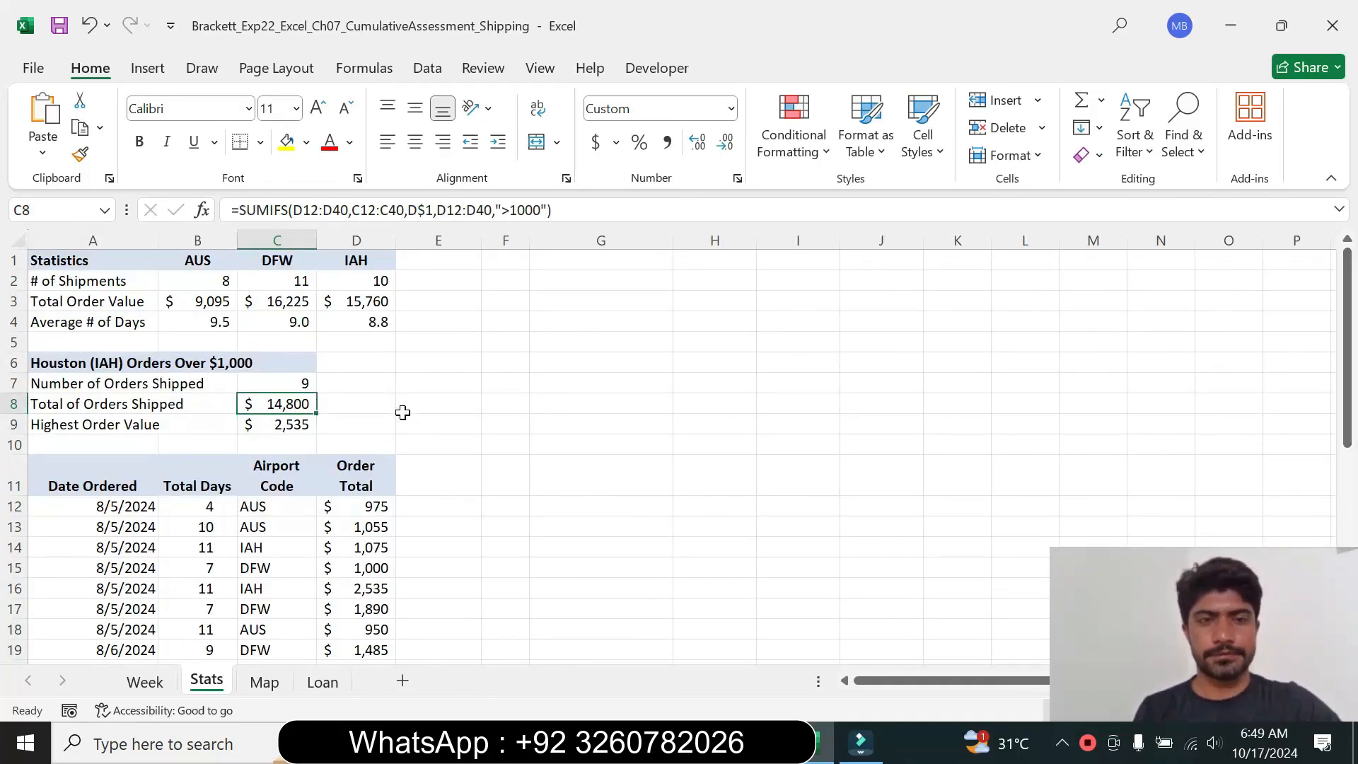
left_click(160, 683)
left_click(952, 425)
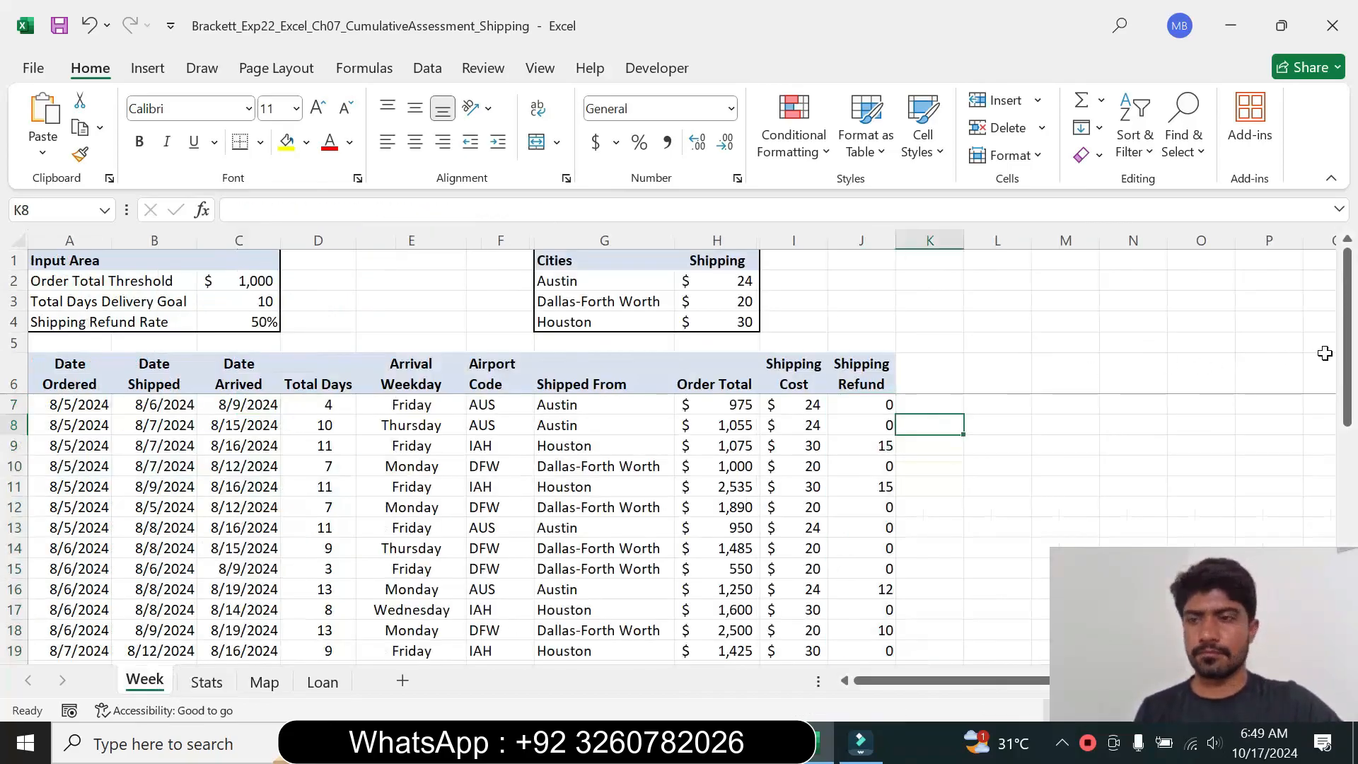
left_click_drag(1347, 350, 1351, 299)
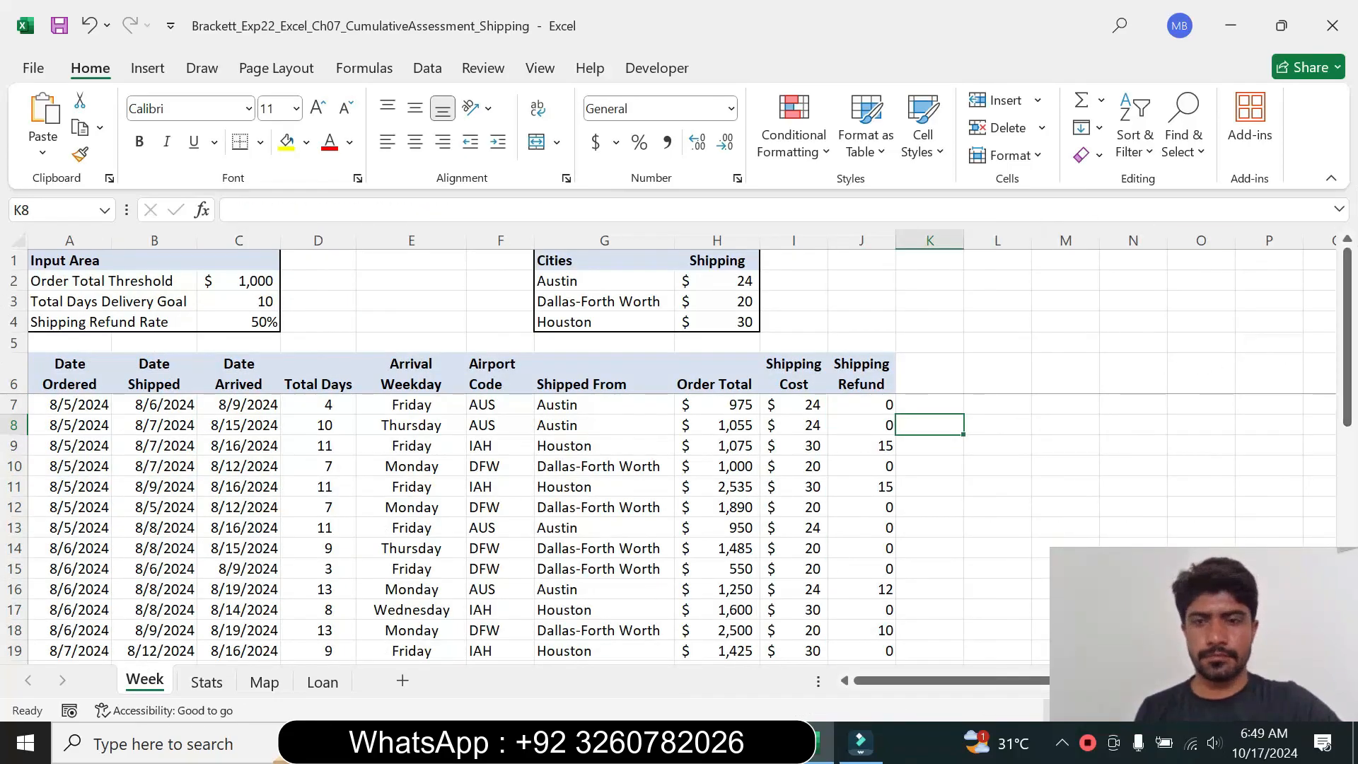
left_click(969, 315)
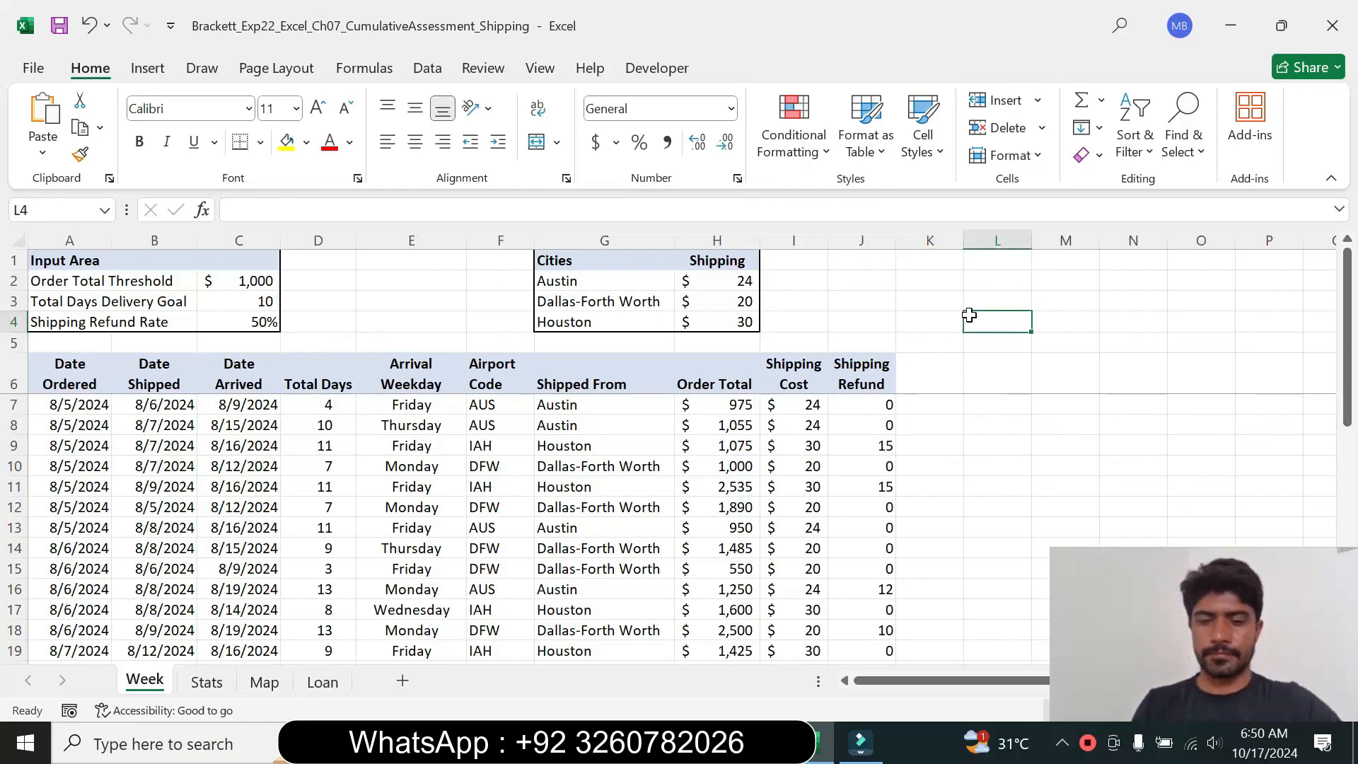